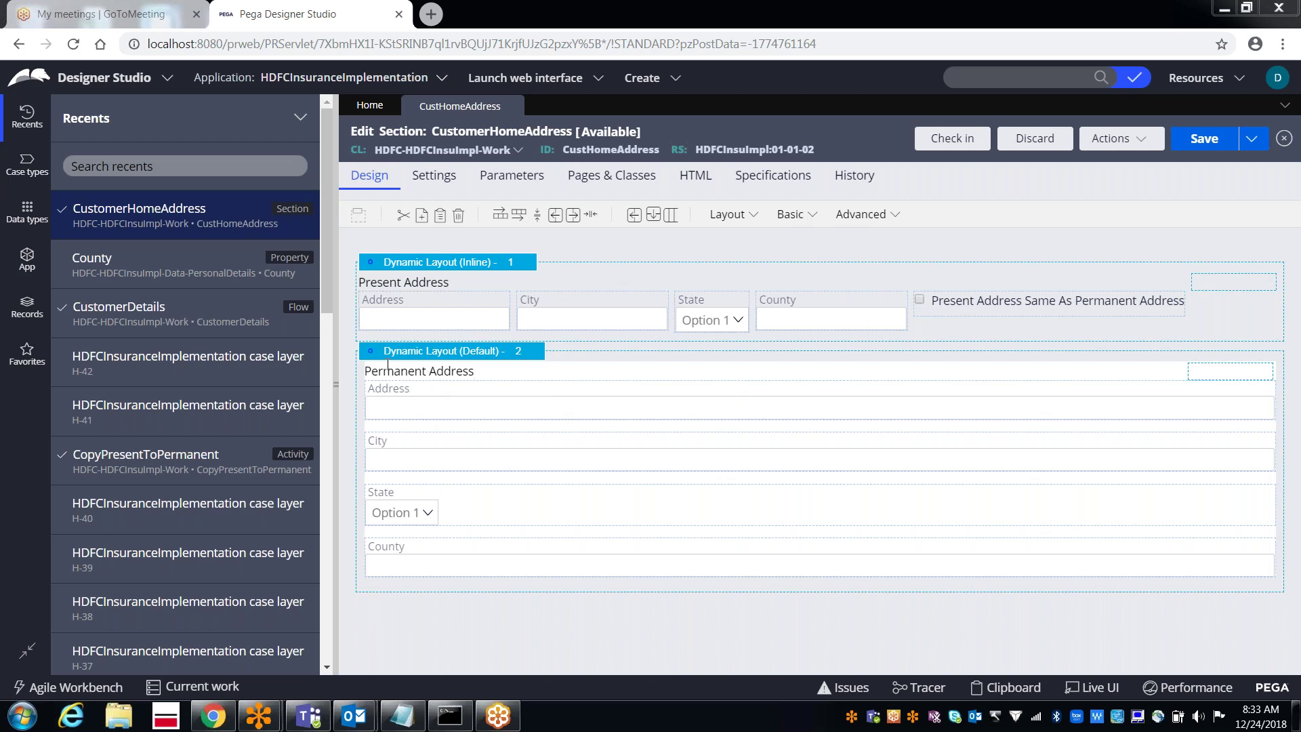
- Open the CustomerDetails flow from the recent records and run it to start a new case
click(135, 313)
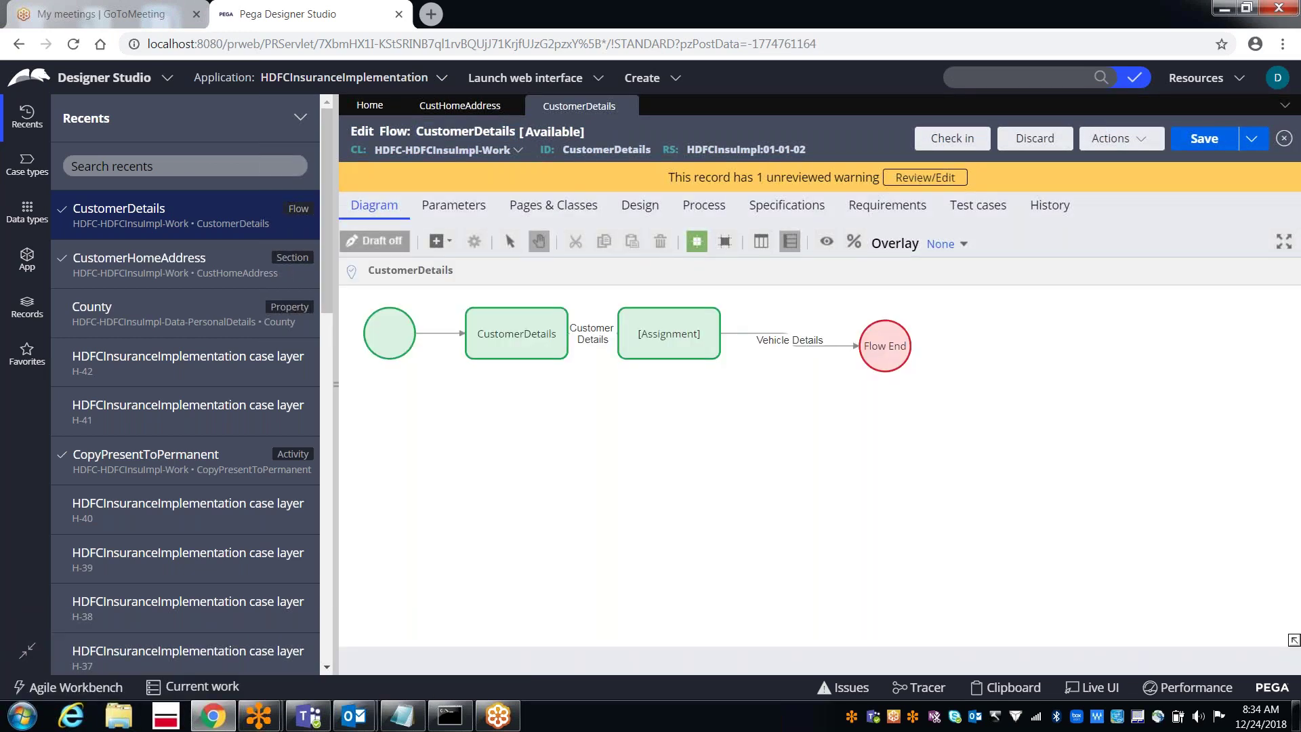
click(1121, 145)
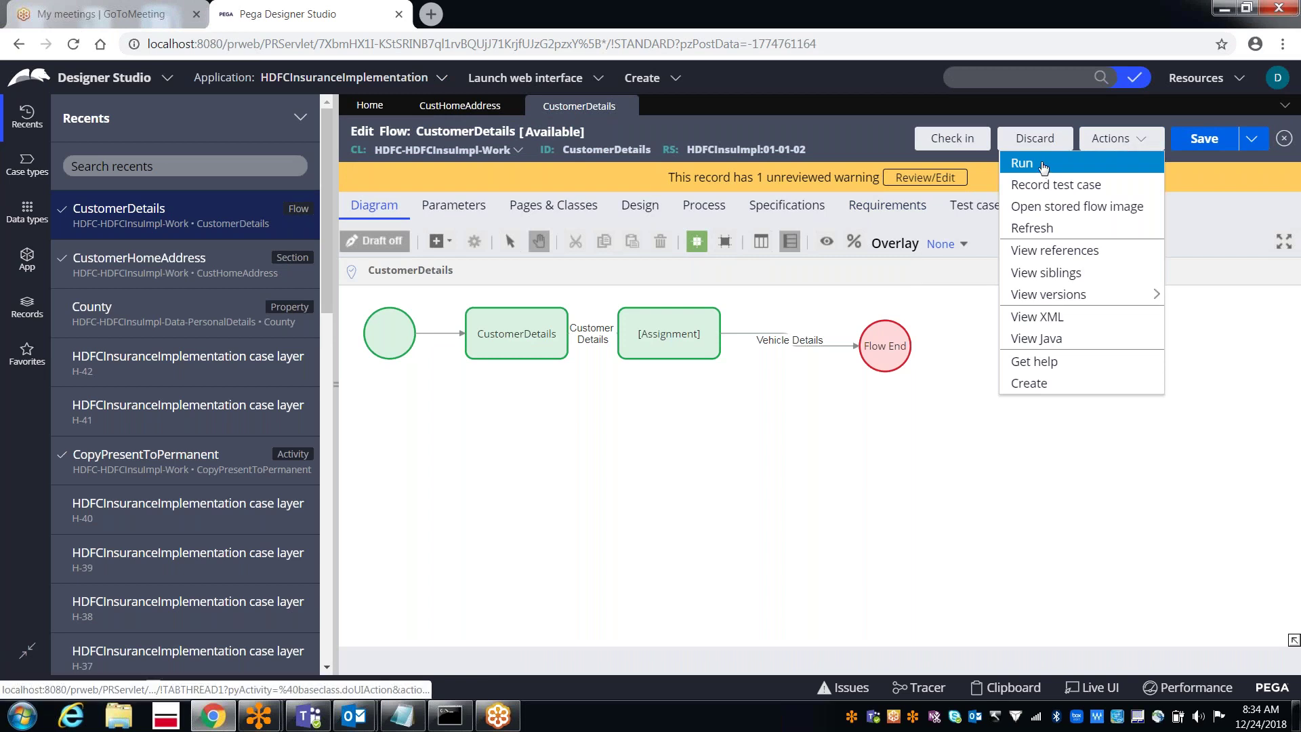
click(1043, 168)
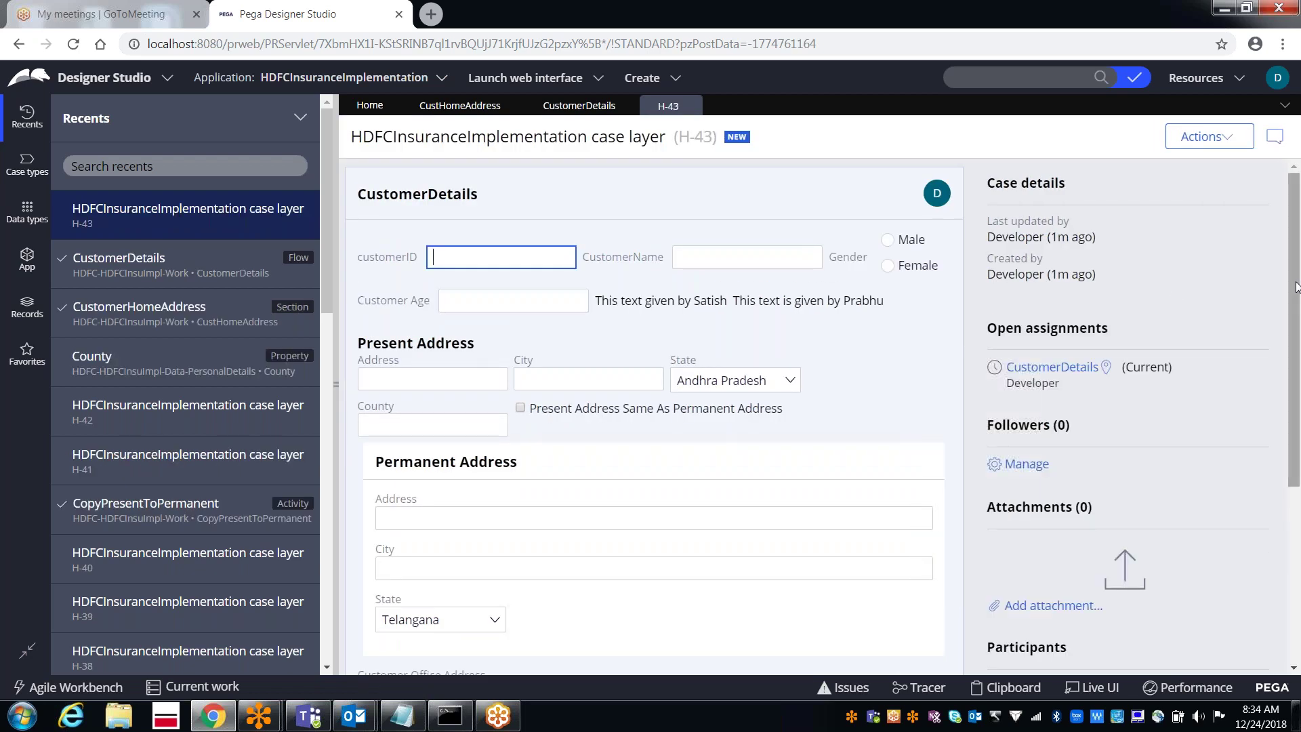
- Enable Present Address Same As Permanent Address in the case form and enter "ljkkljkljkljlkklk" as the Permanent Address County
drag(1296, 285, 1290, 334)
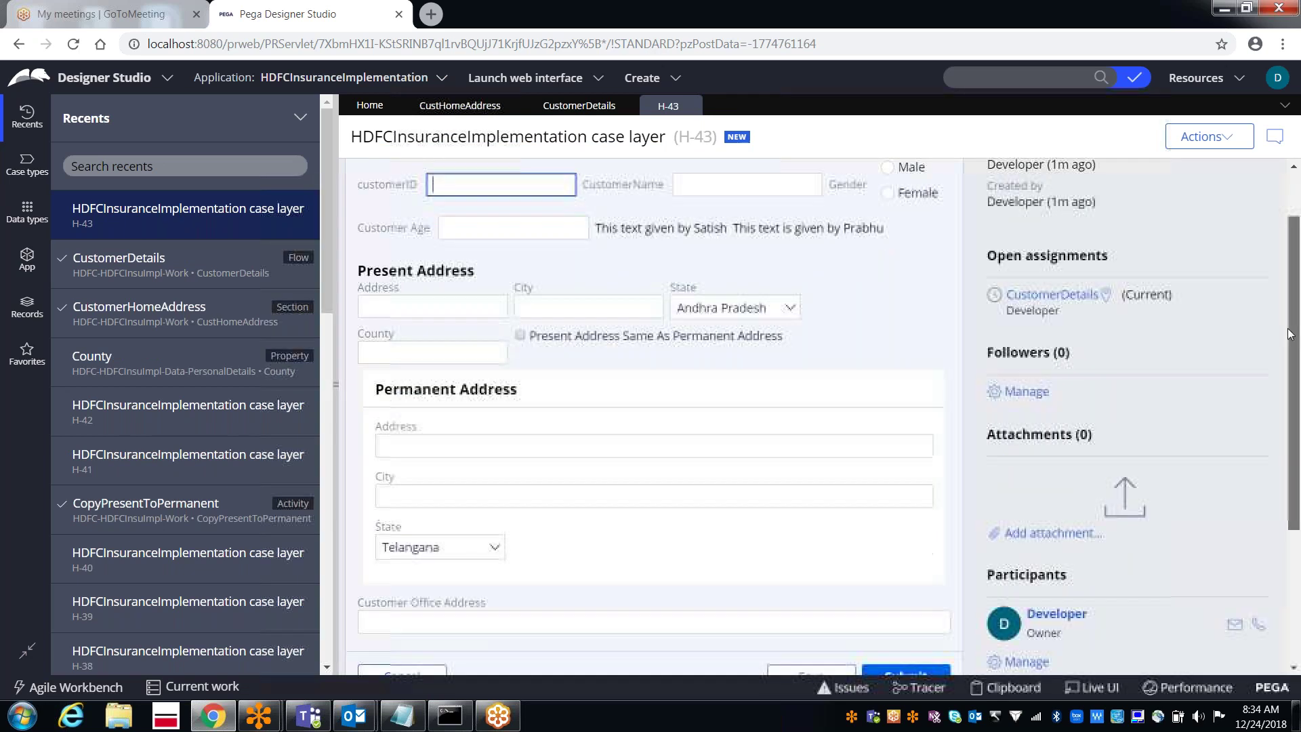
click(523, 305)
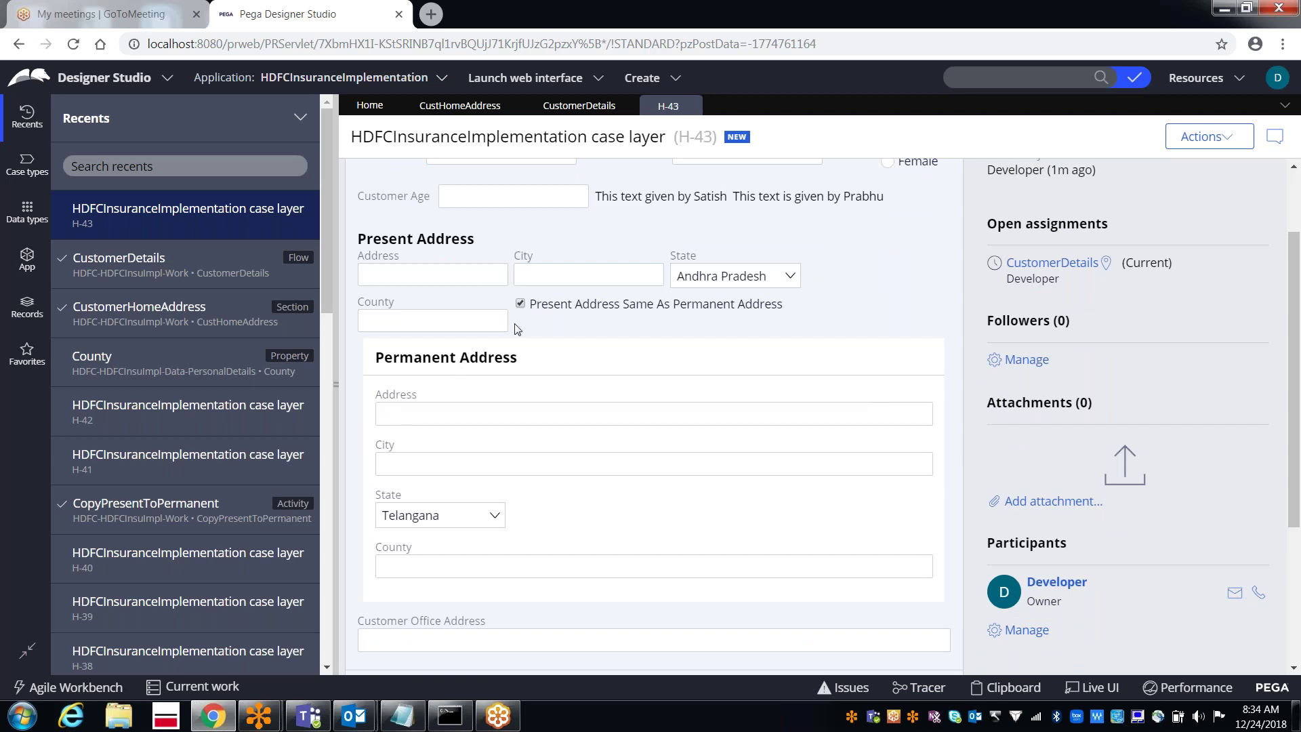
click(430, 571)
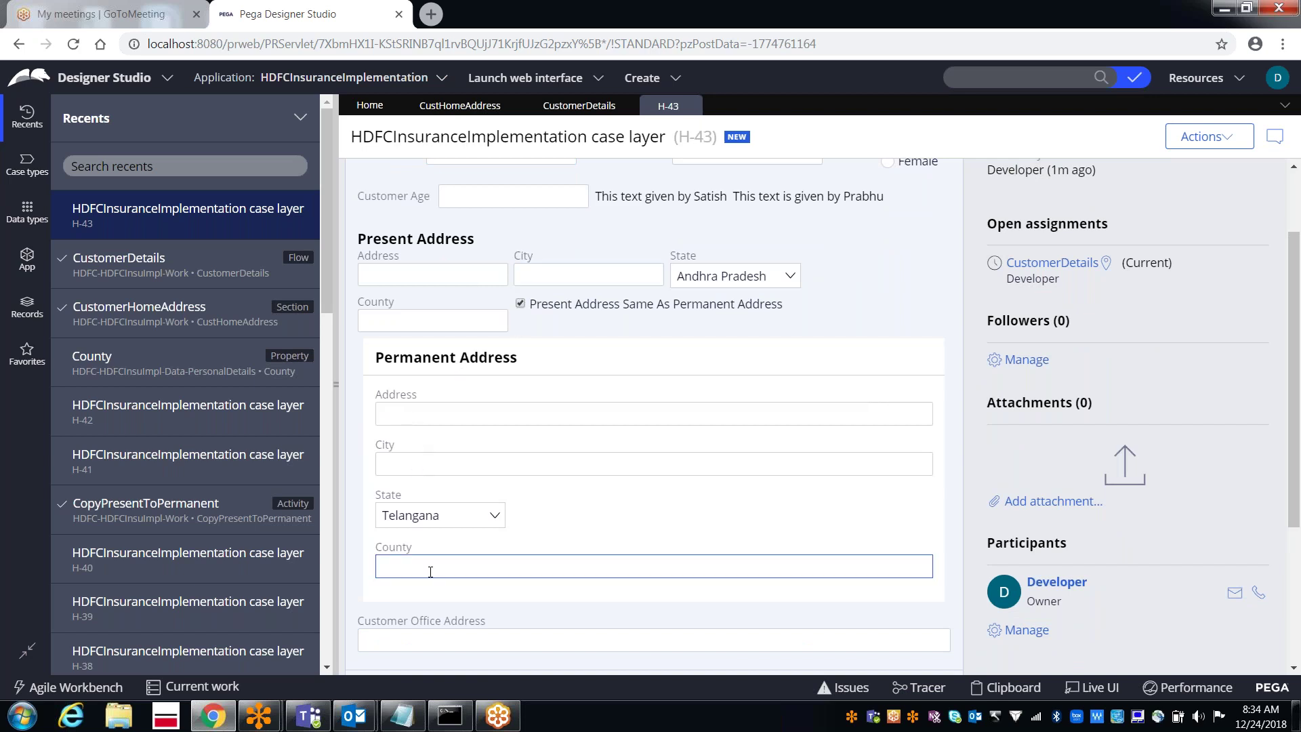
click(407, 563)
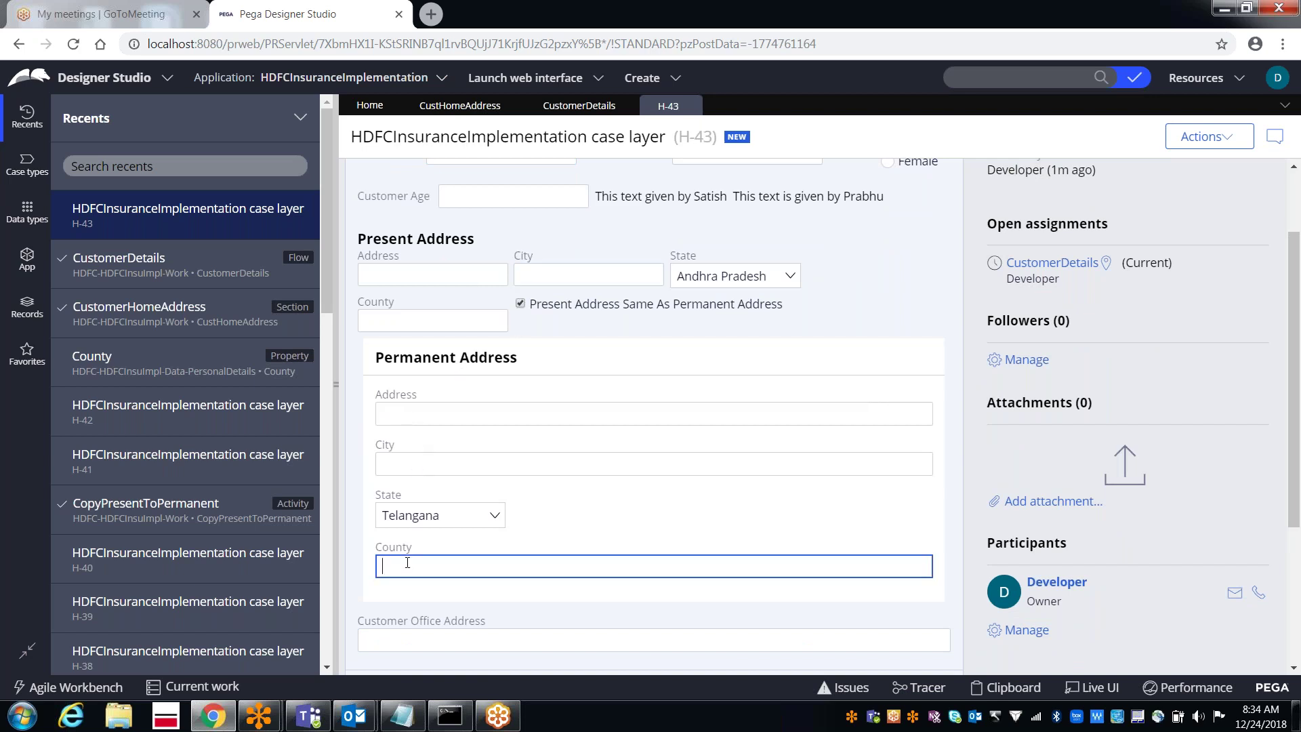
text(ljkkljkljkljlkklk)
click(402, 466)
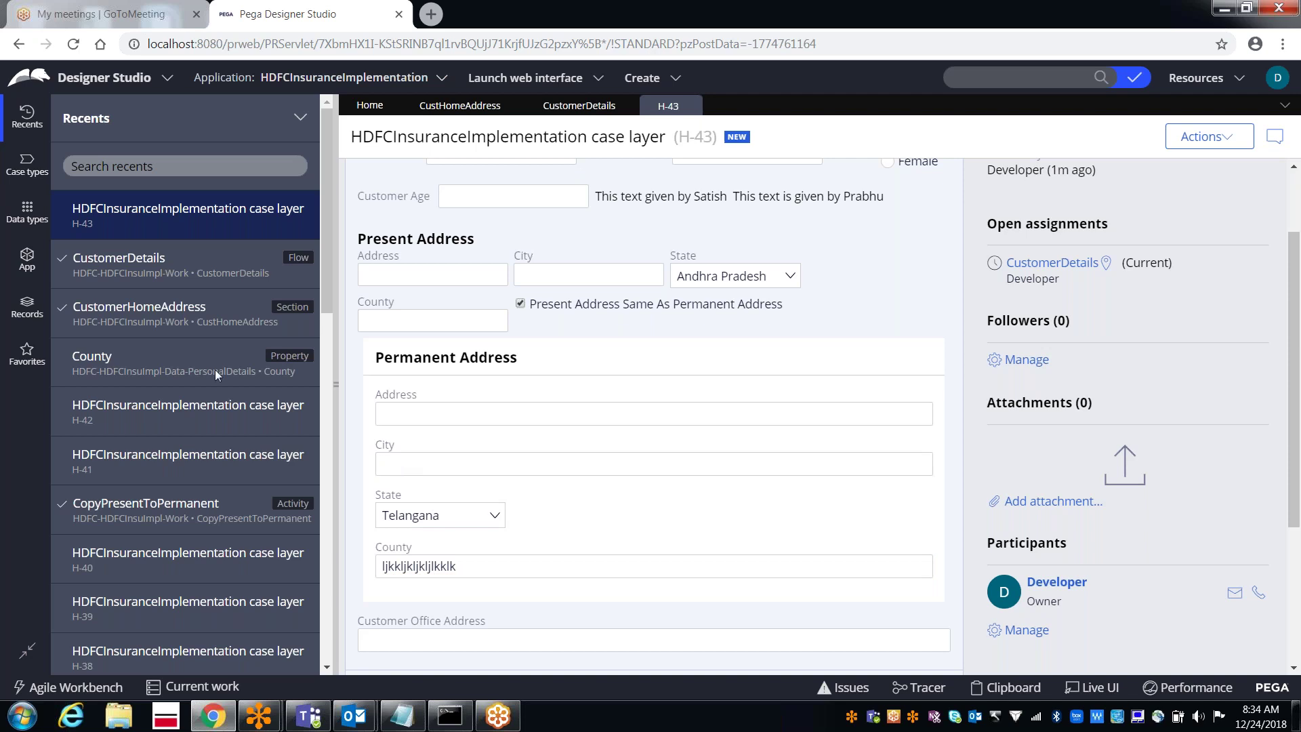
- Return to the CustomerHomeAddress section and review the cell properties of the County field under Permanent Address
click(141, 311)
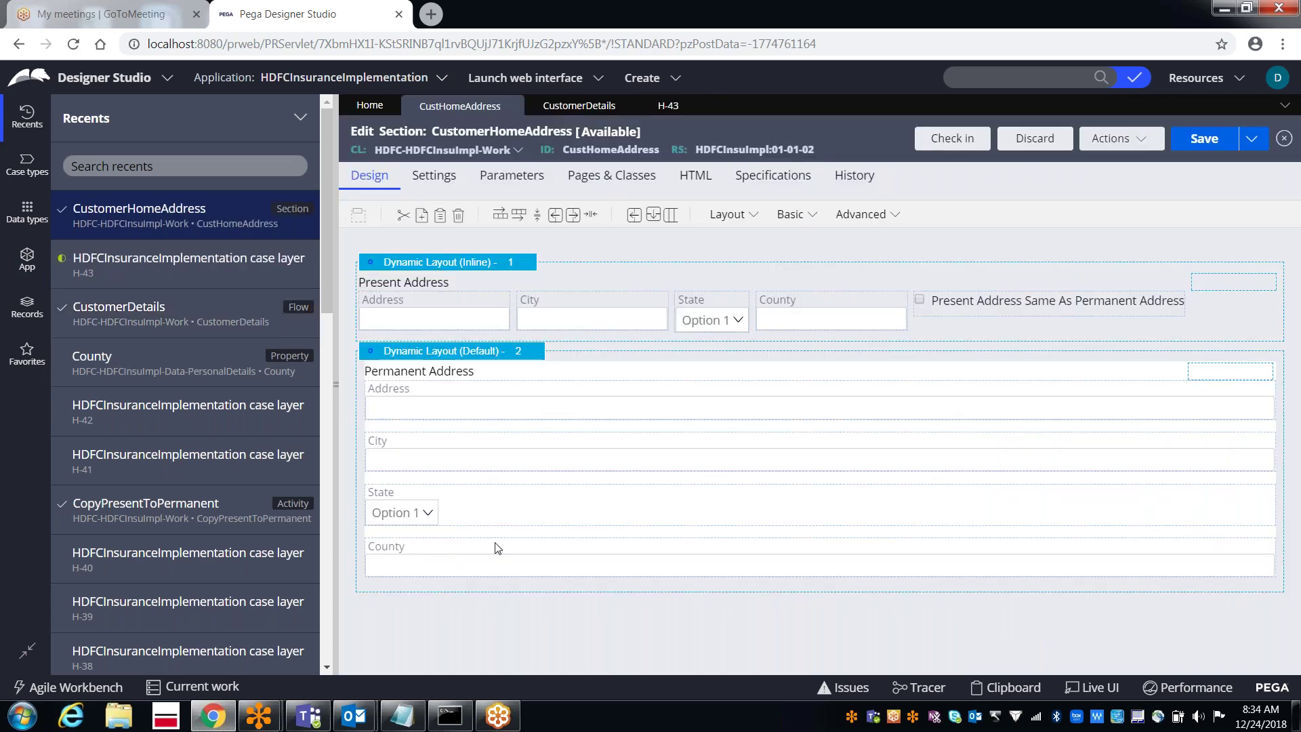
click(421, 557)
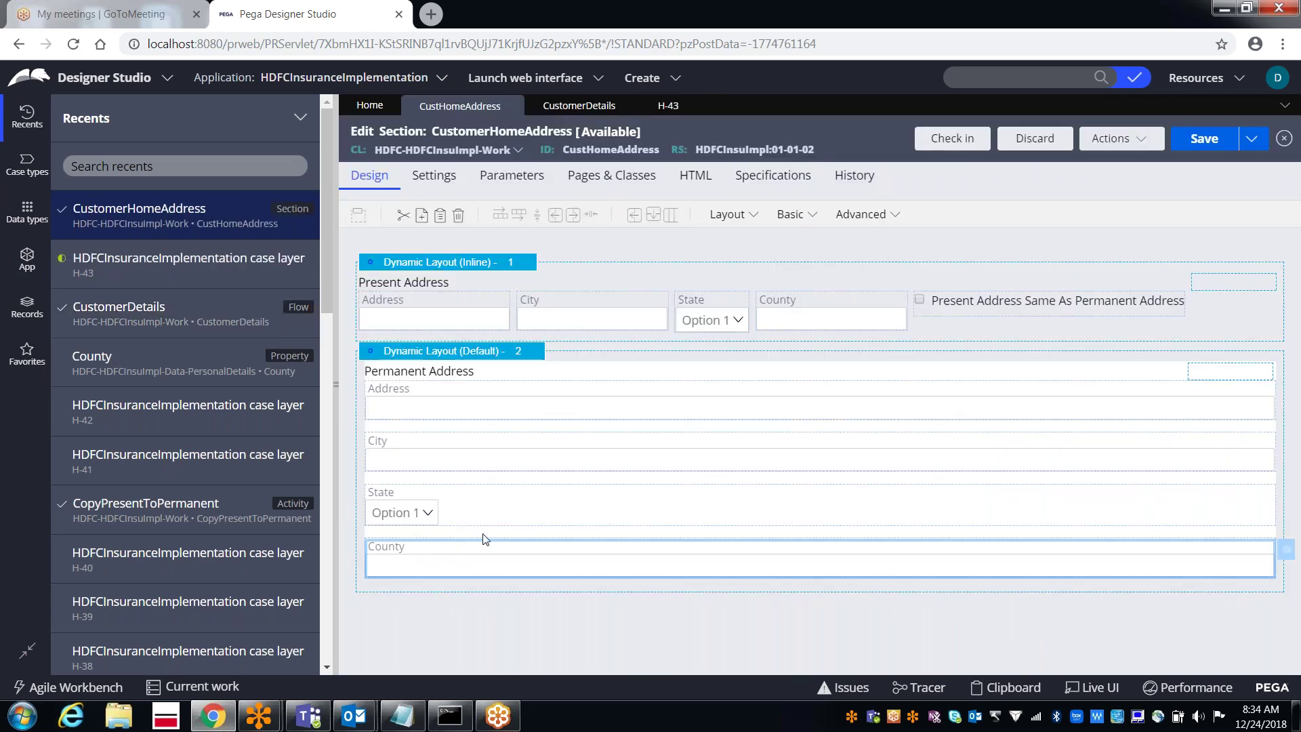
click(1287, 554)
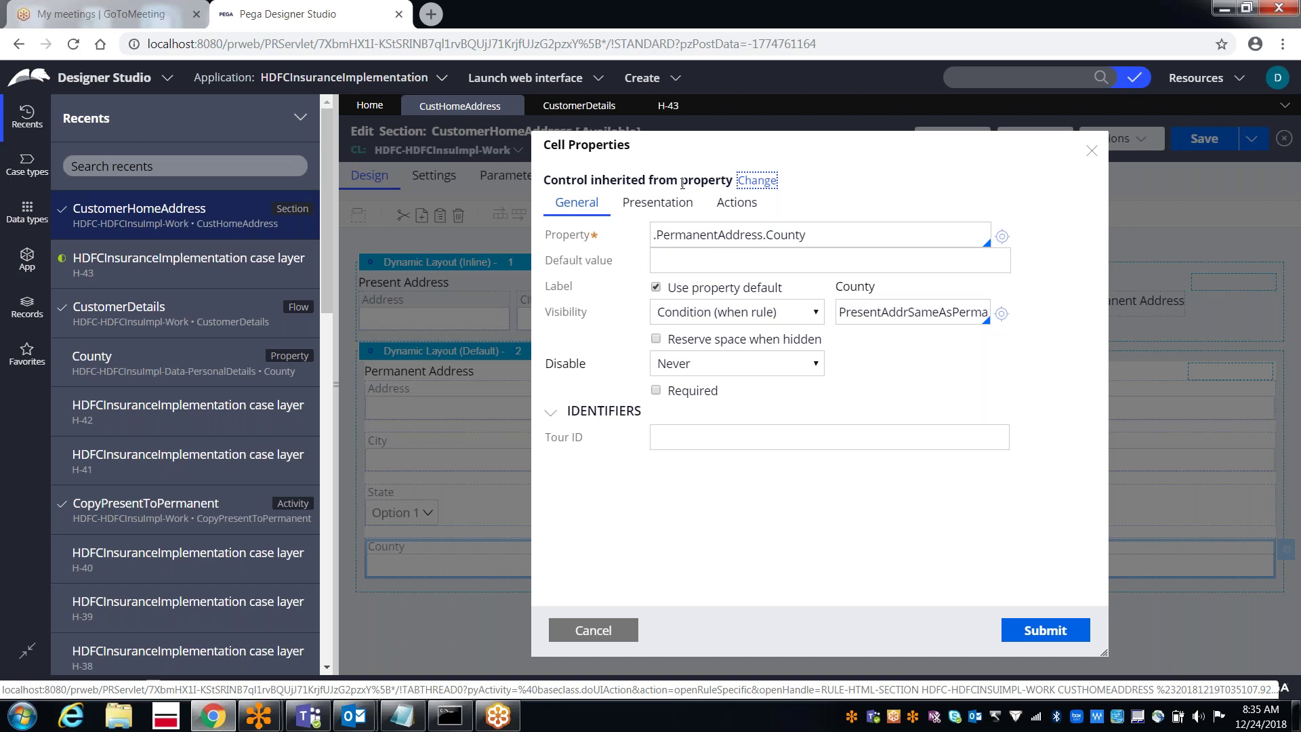
click(593, 631)
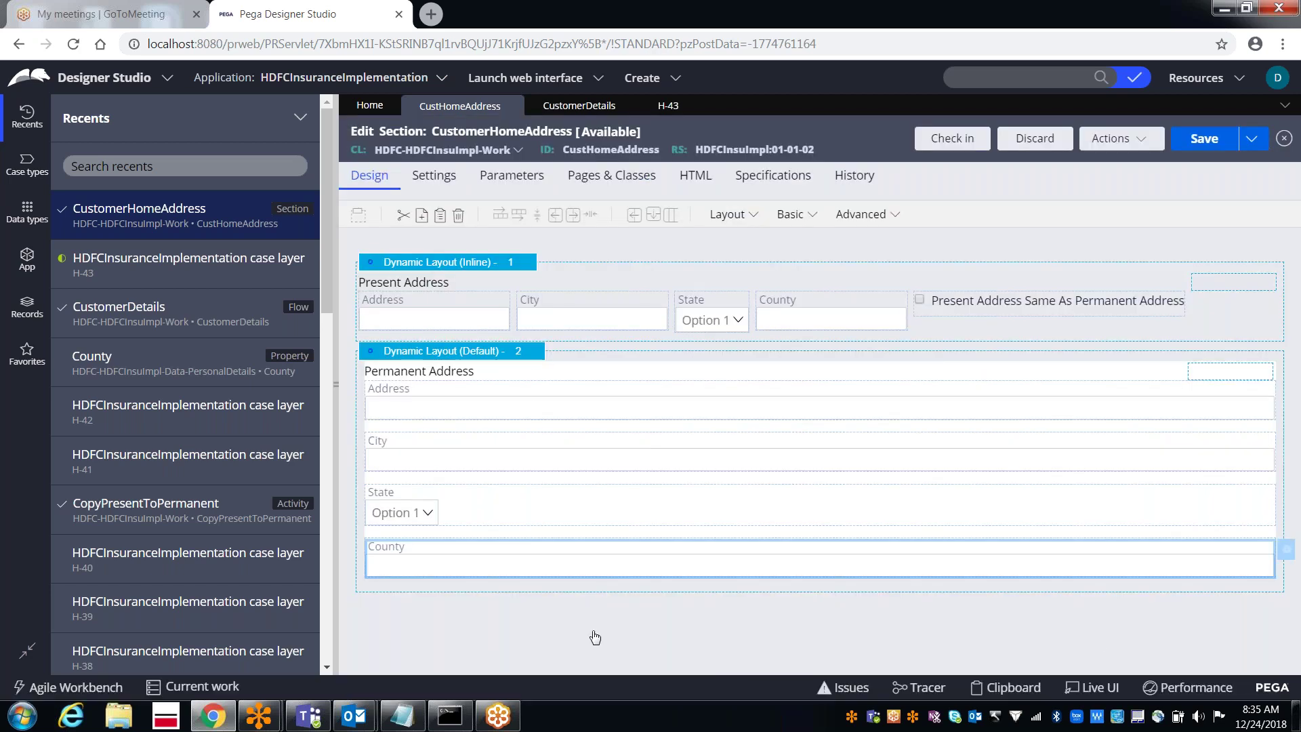
click(1285, 553)
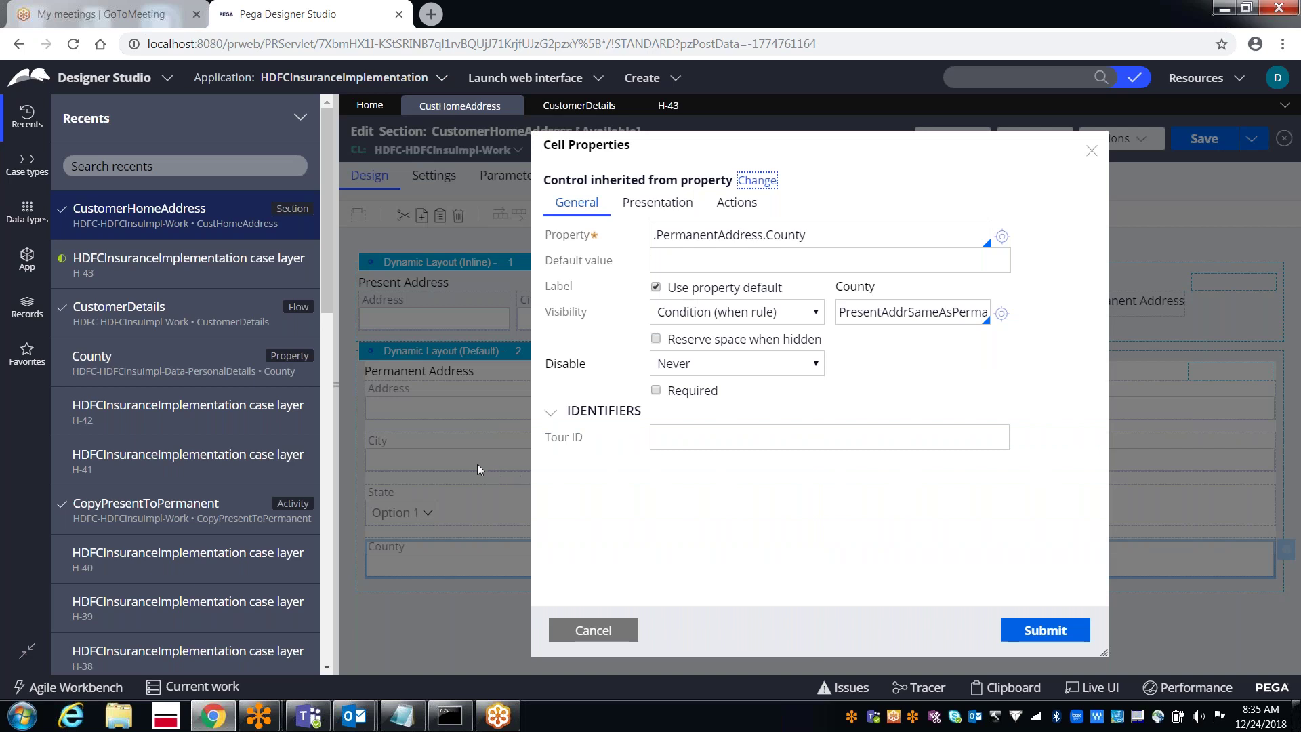
click(592, 632)
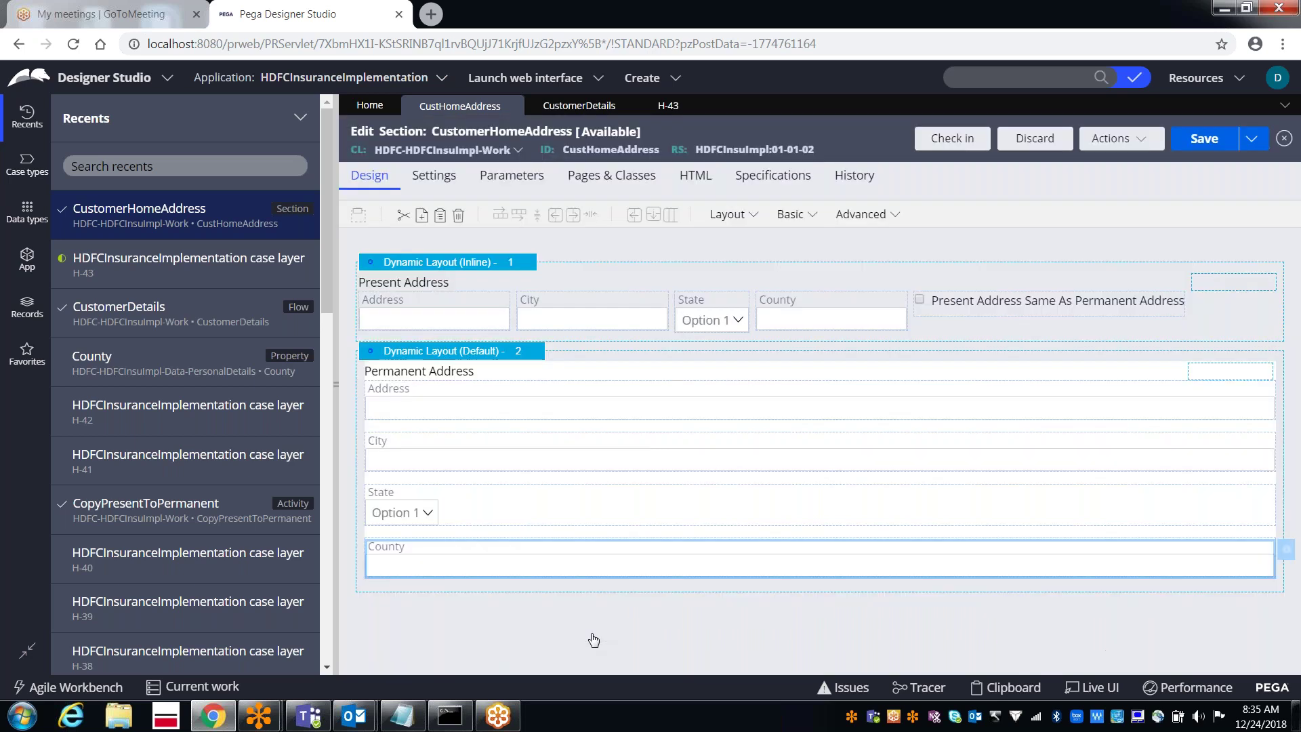
- Review the Permanent Address City field's cell properties and the UI control defined on its City property rule
click(467, 467)
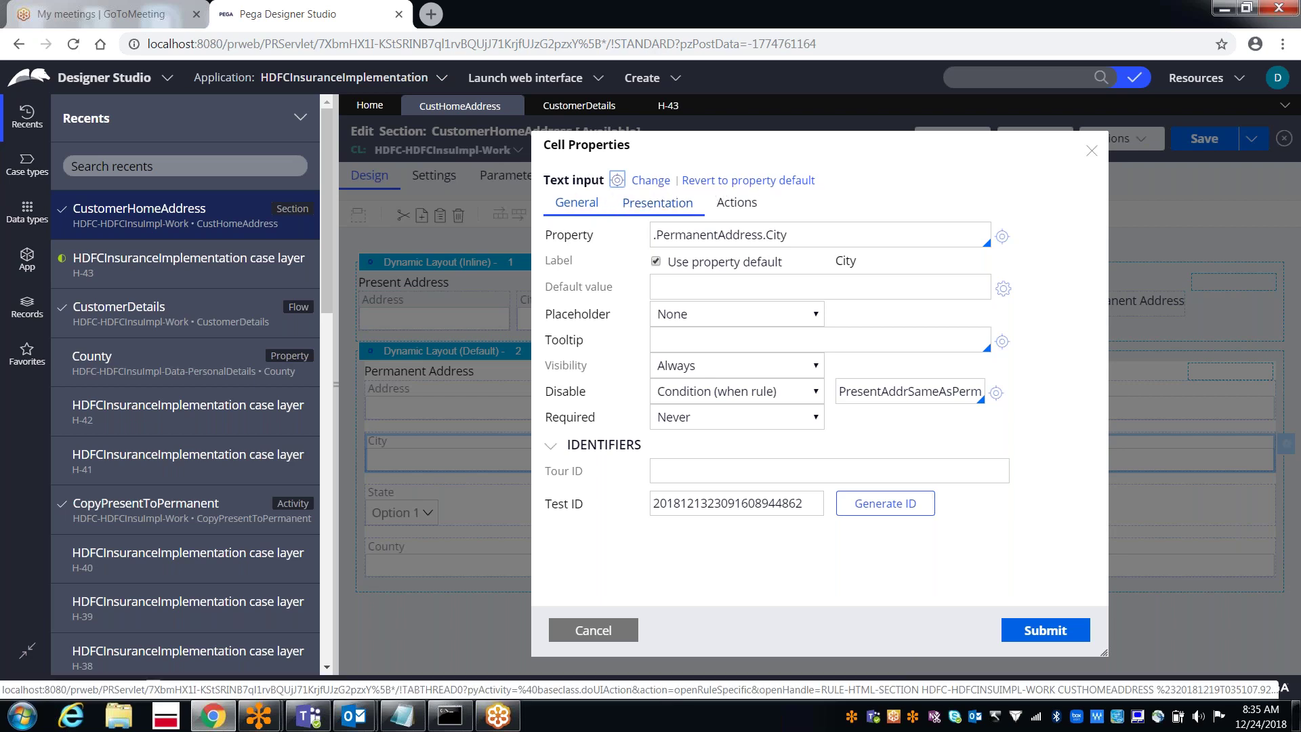
click(791, 237)
click(1002, 236)
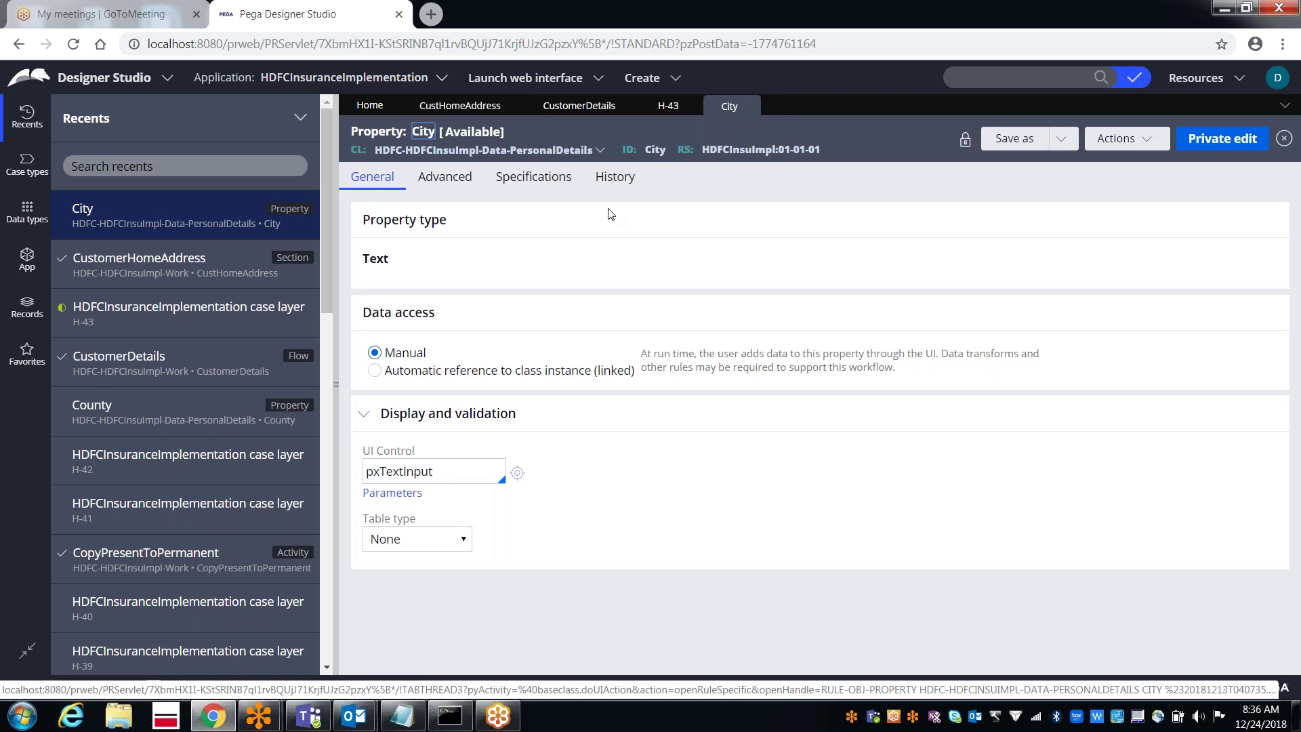
click(470, 117)
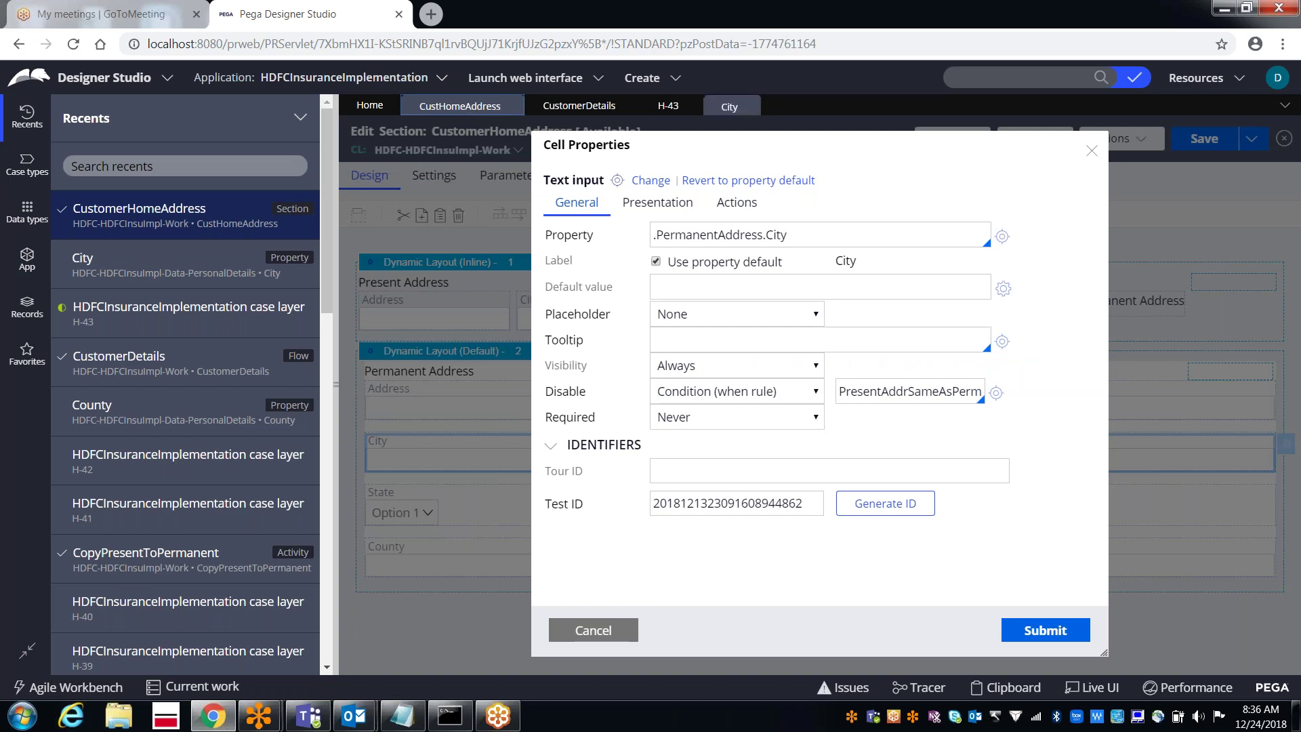
click(729, 106)
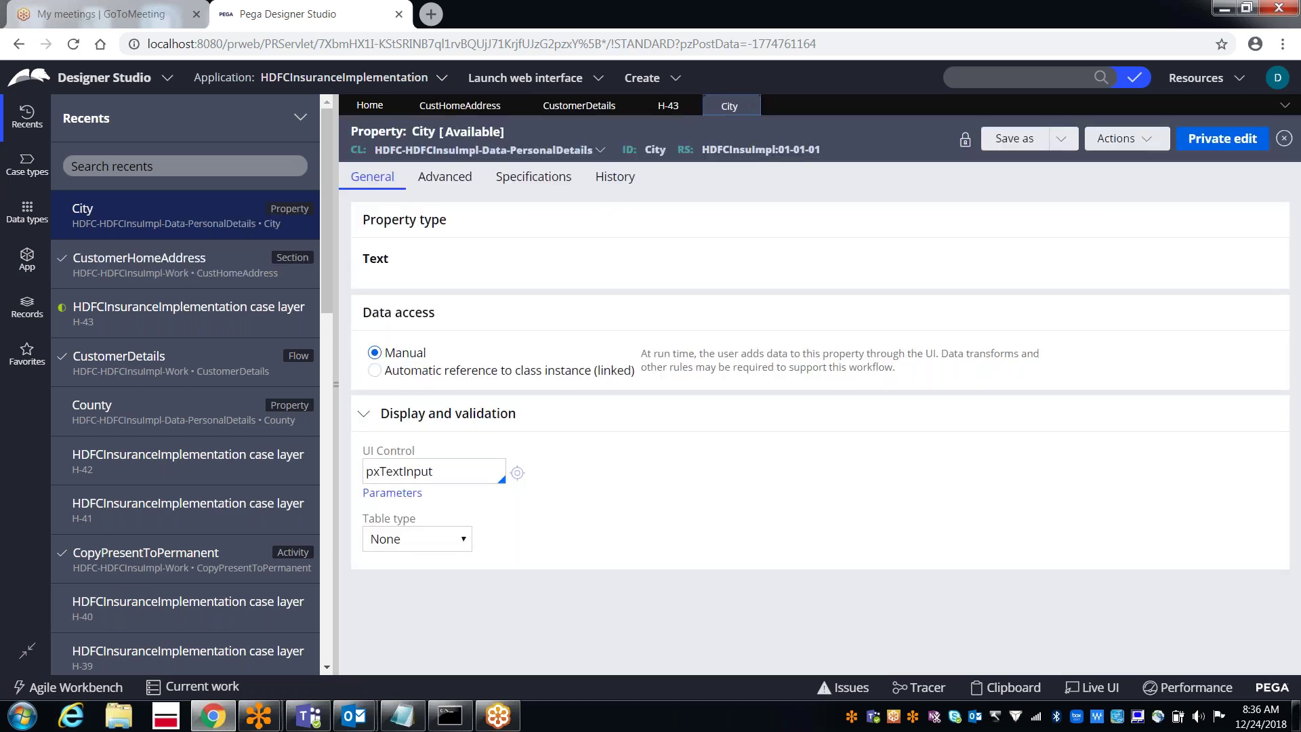
click(453, 468)
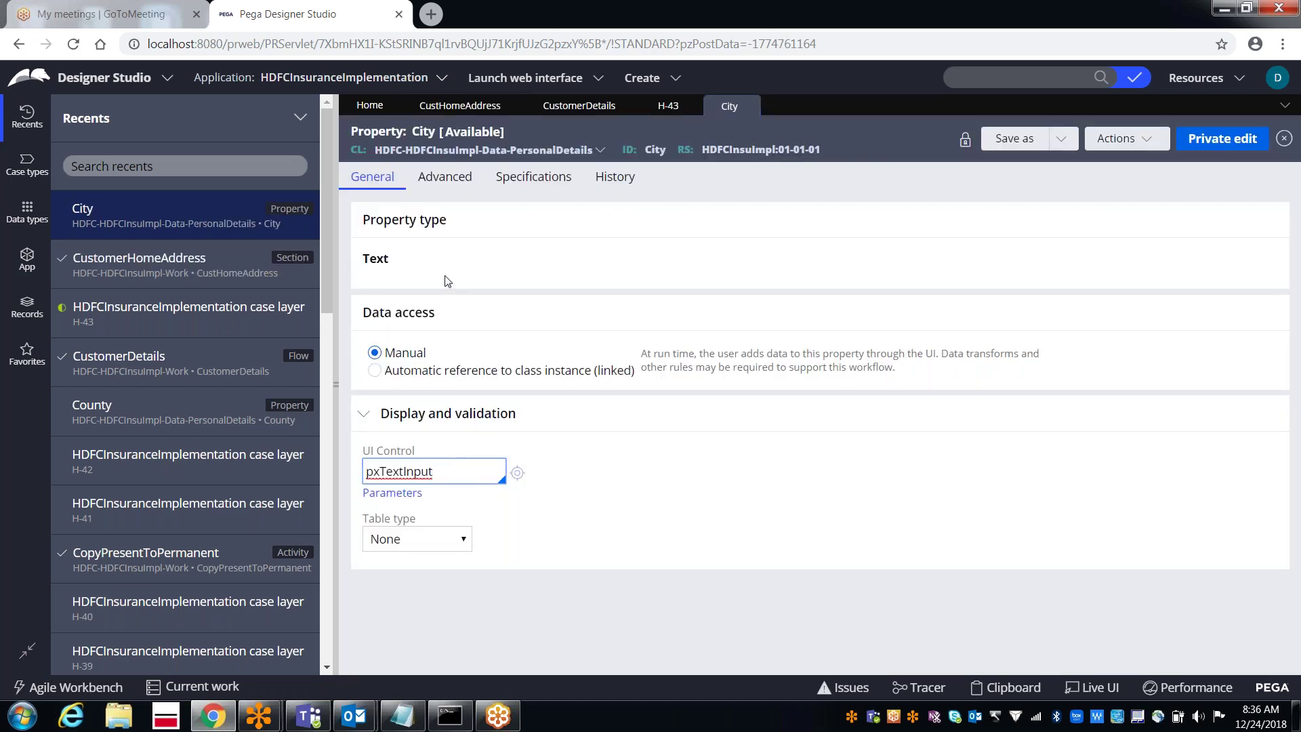
click(467, 109)
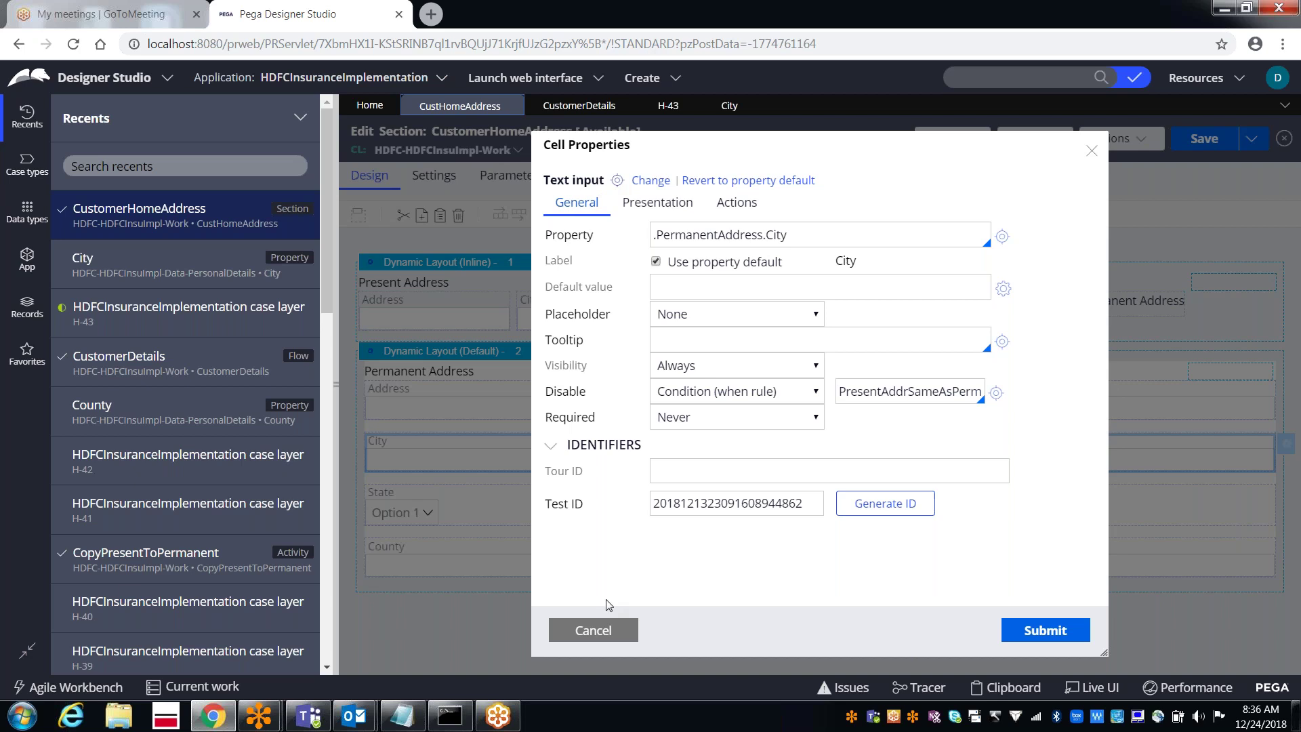
click(593, 631)
- Change the control of the Permanent Address County field to Text input and save the section
double_click(538, 561)
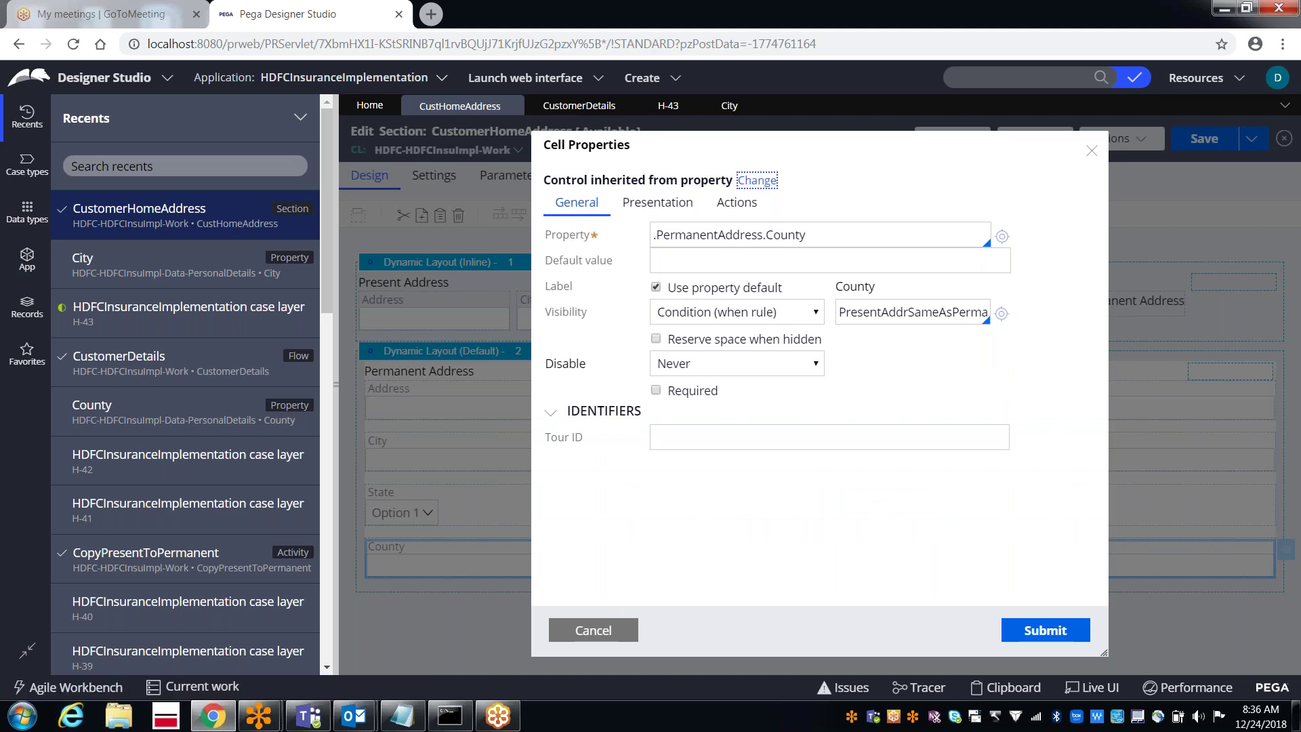
click(757, 180)
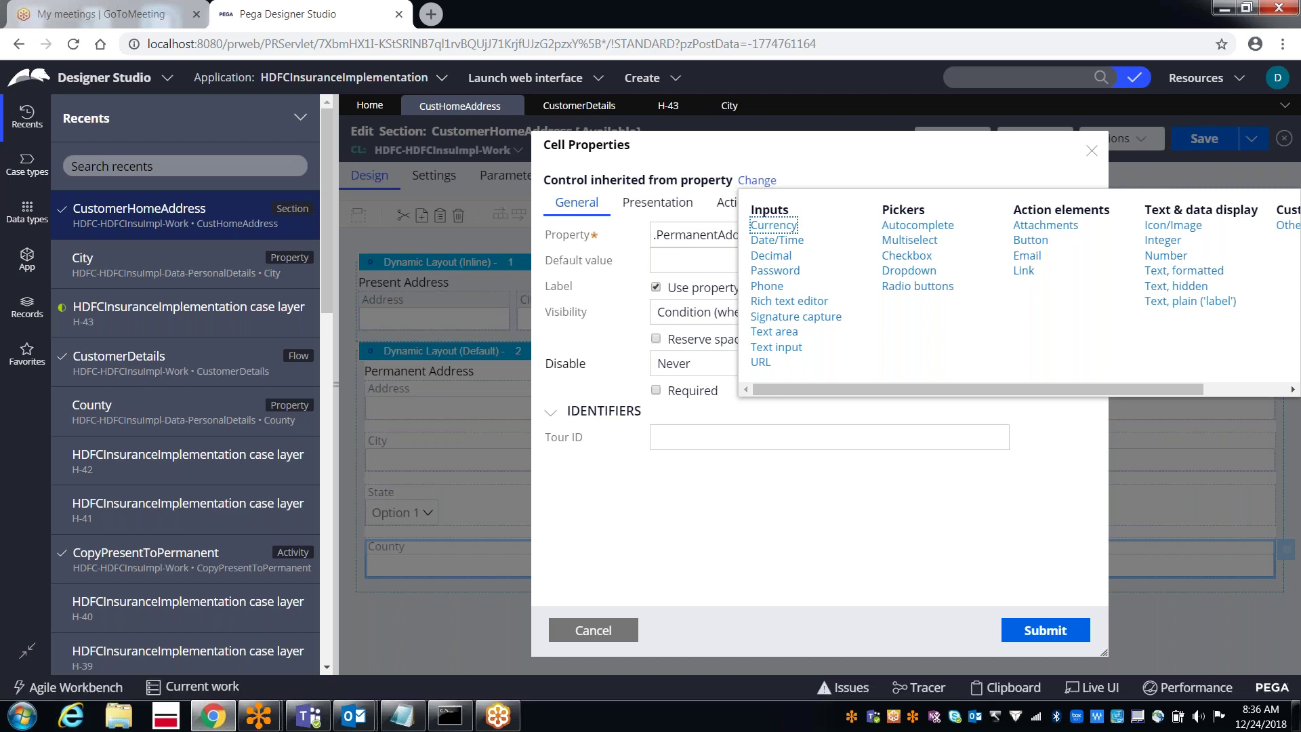
click(784, 348)
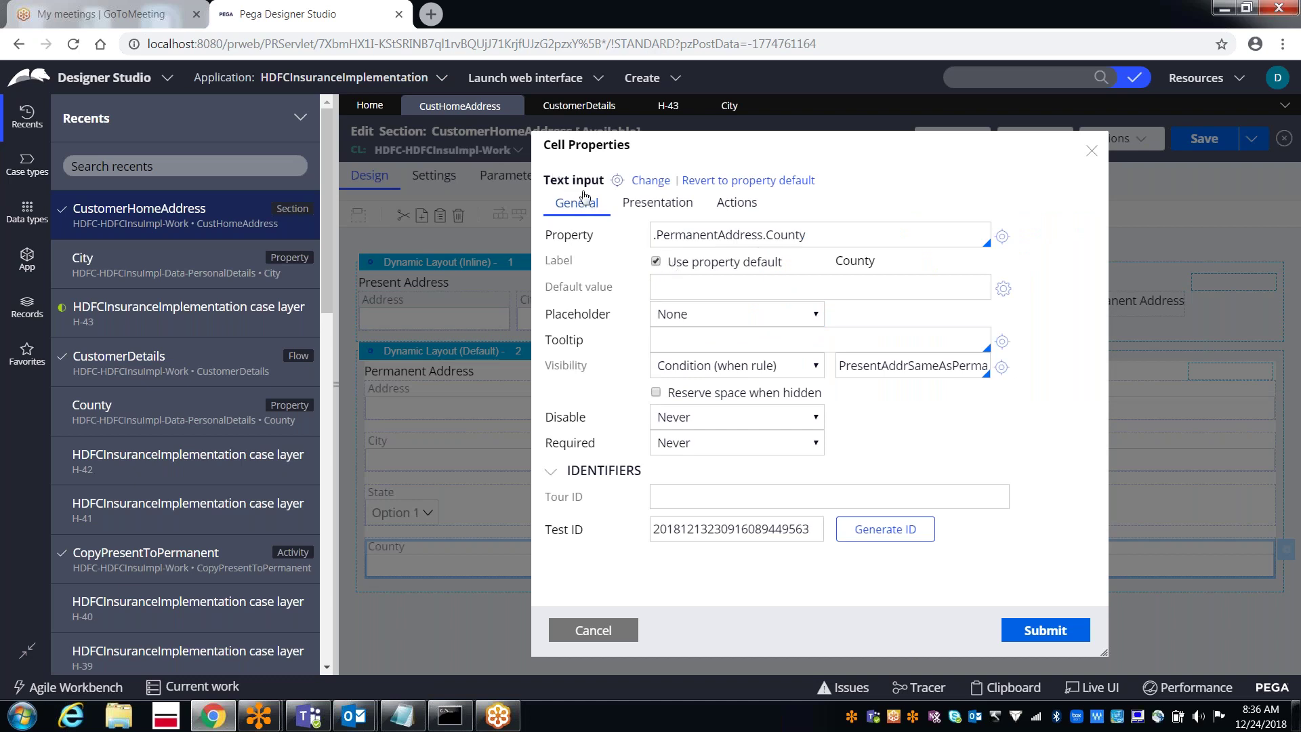
click(630, 201)
click(1047, 630)
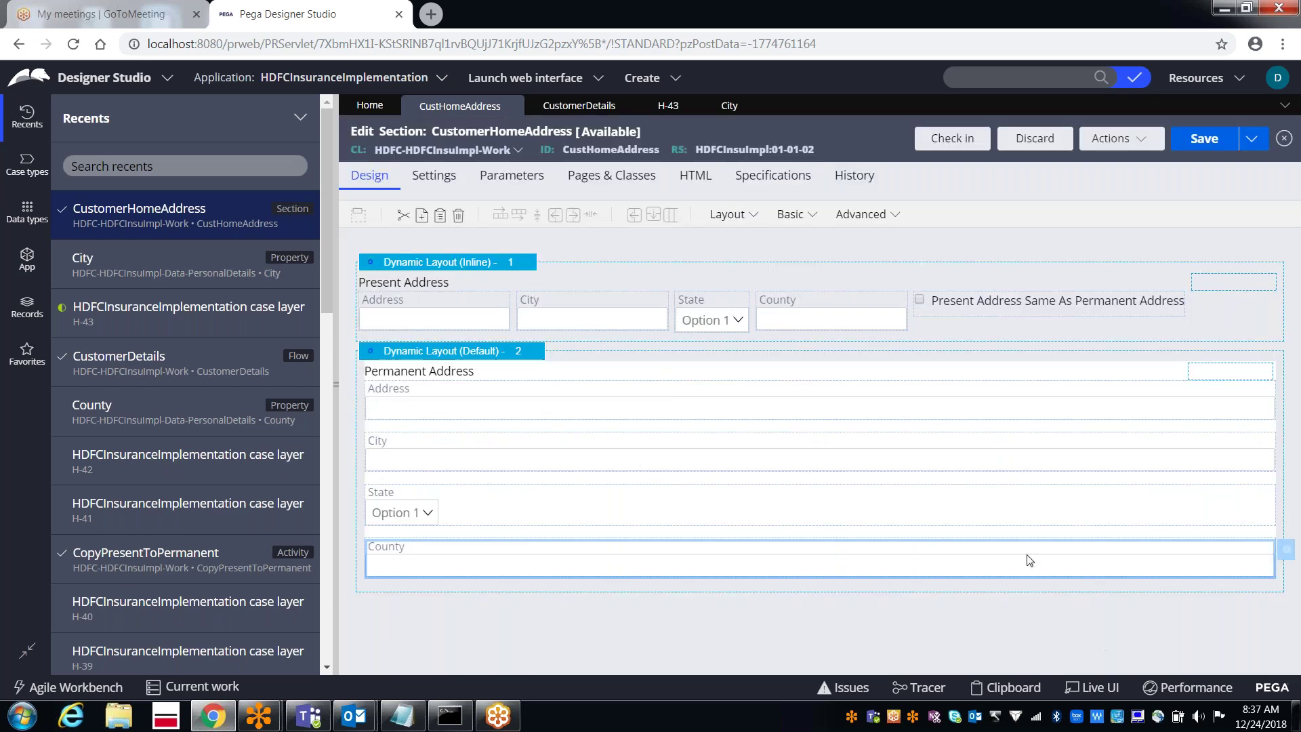
click(1208, 139)
- Check the disable condition expression in the cell properties of the Address field under Permanent Address
click(569, 416)
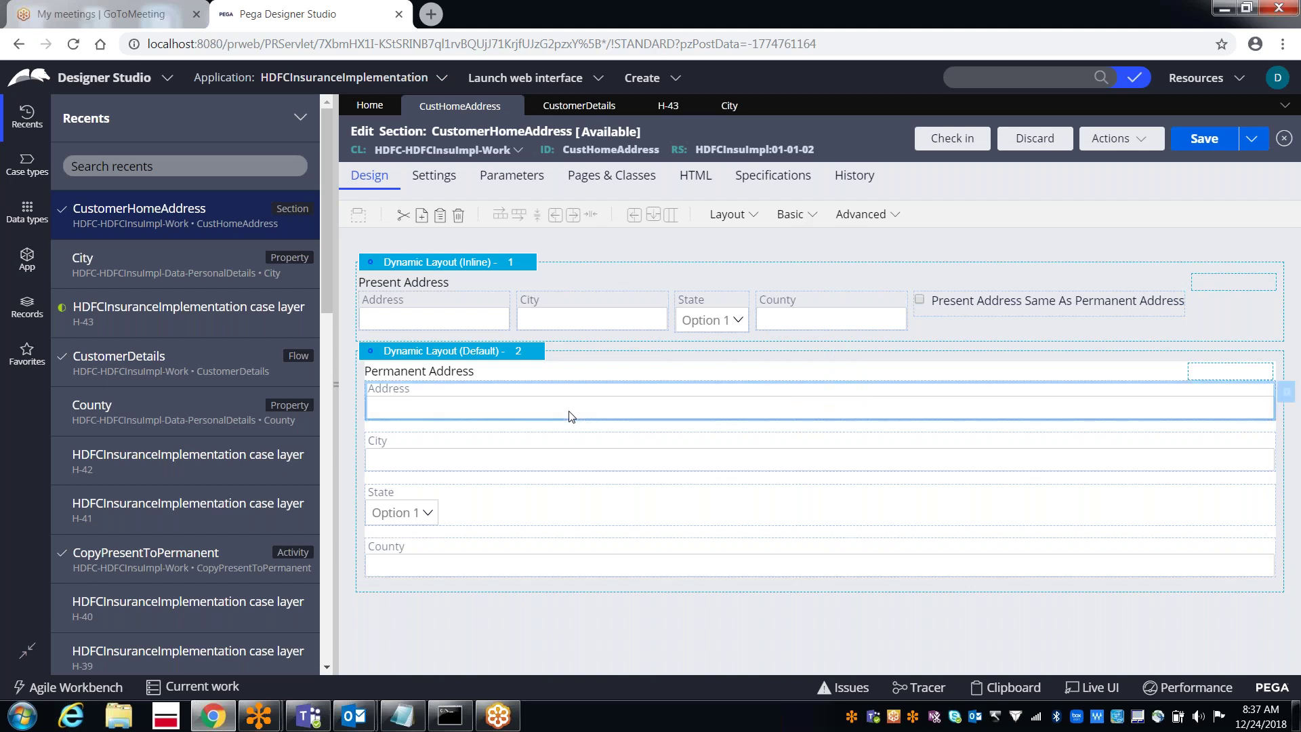
double_click(569, 416)
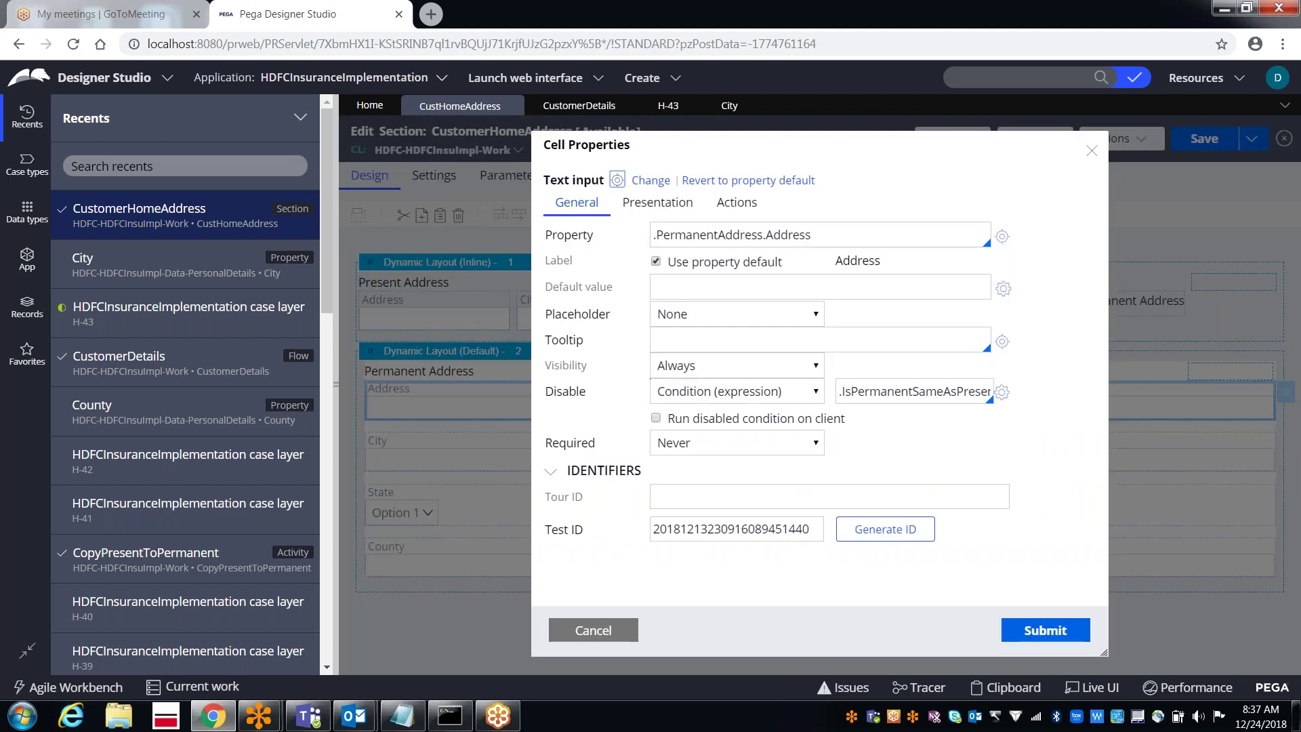
click(883, 390)
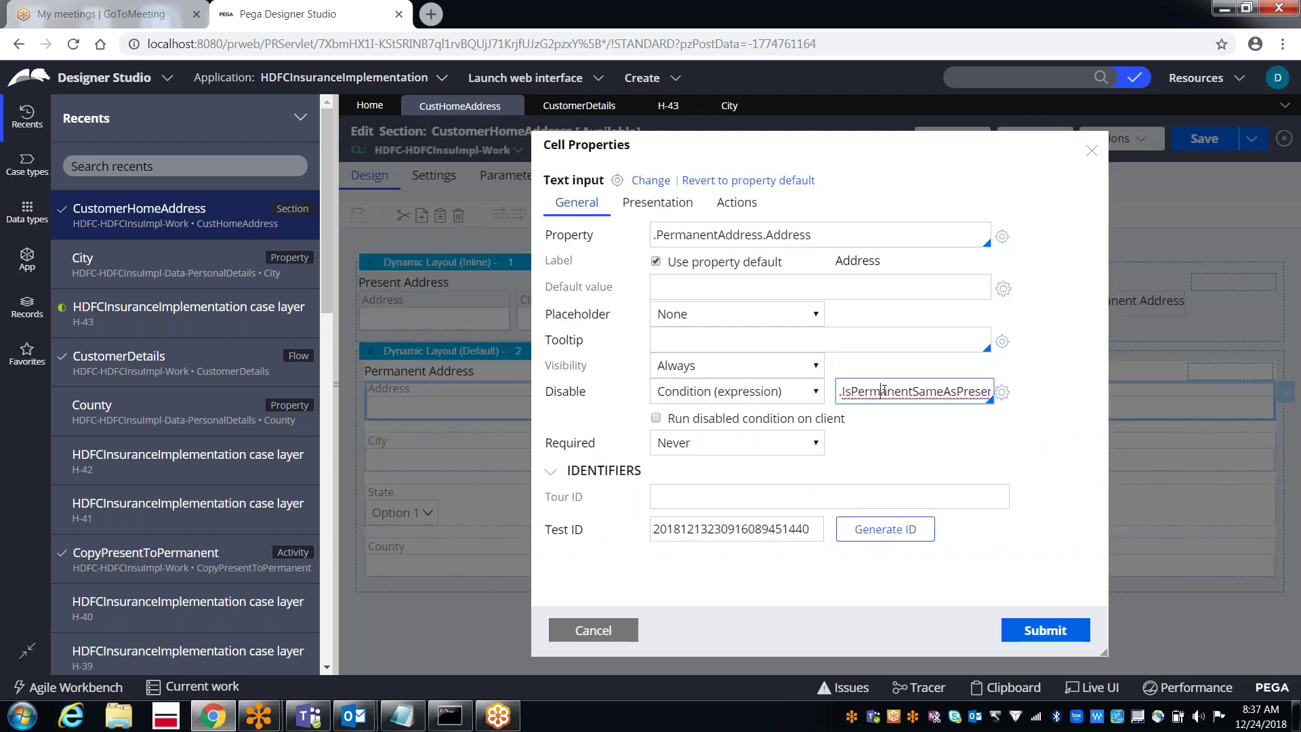
click(594, 631)
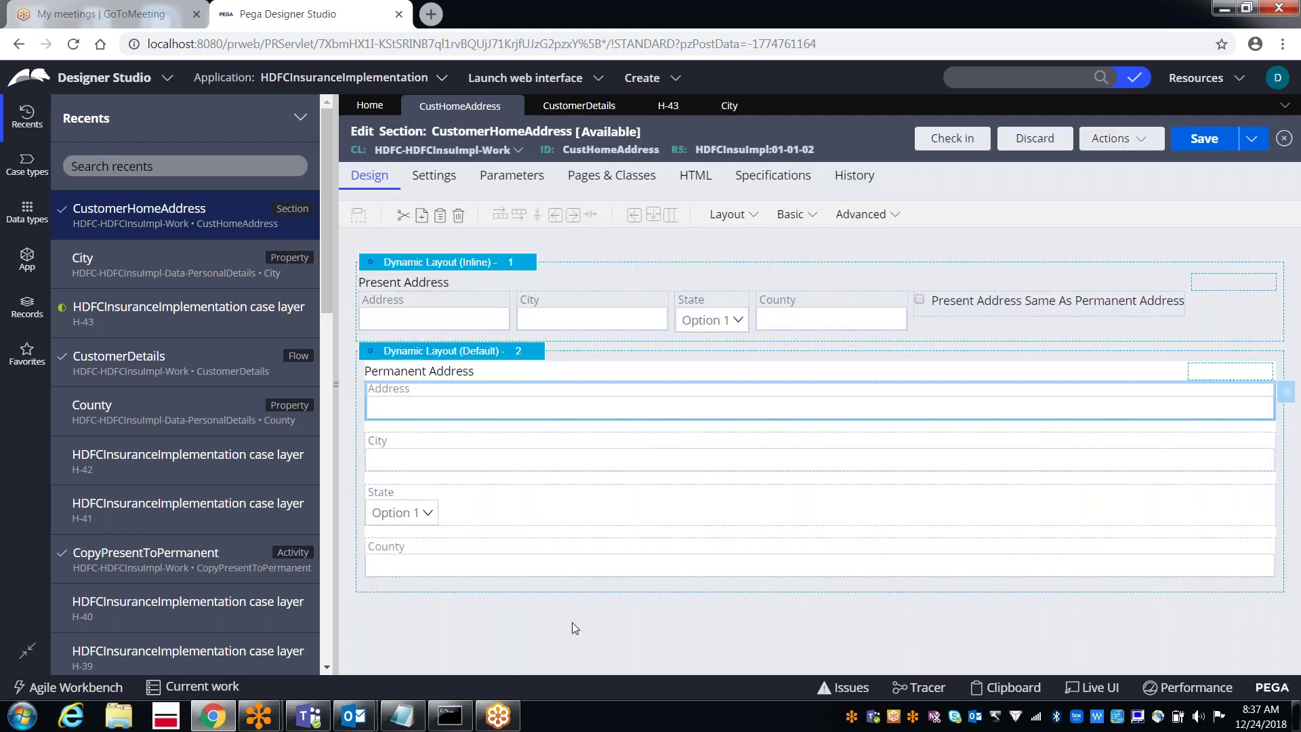
- Check the full name of the when rule that disables the City field under Permanent Address
double_click(450, 472)
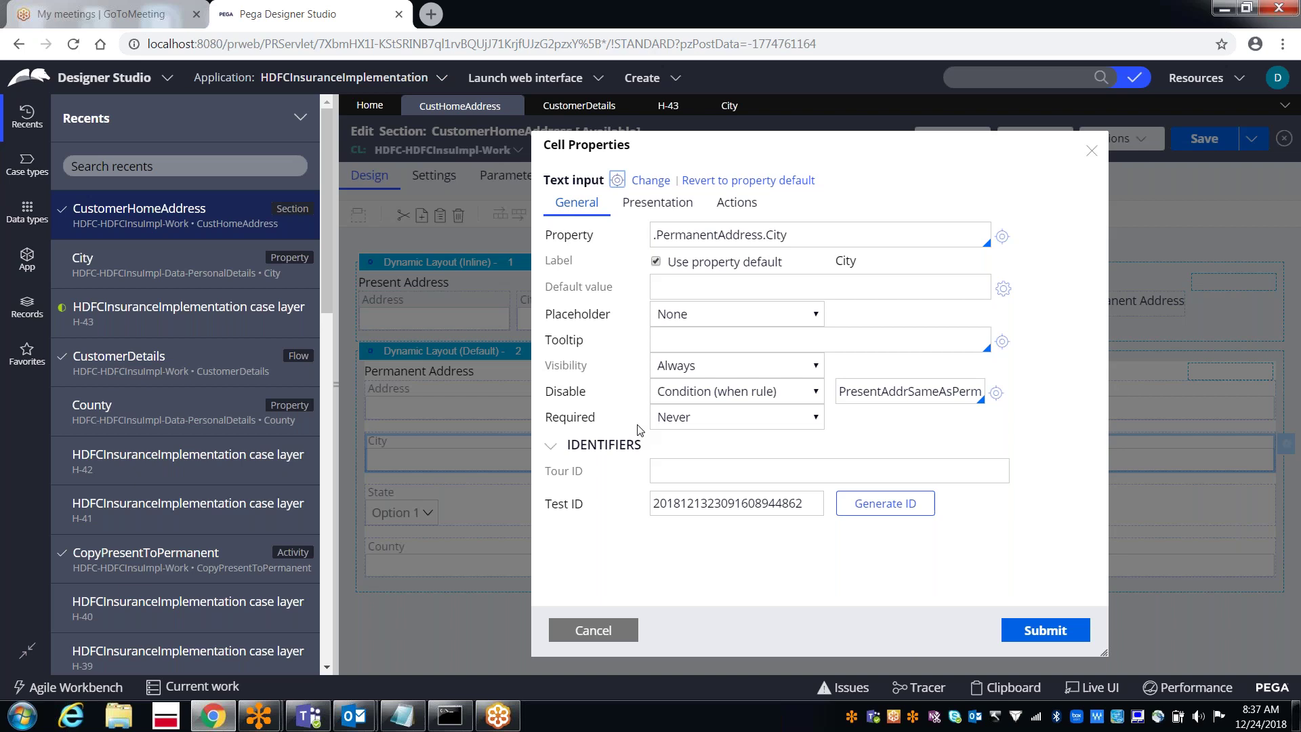
click(909, 393)
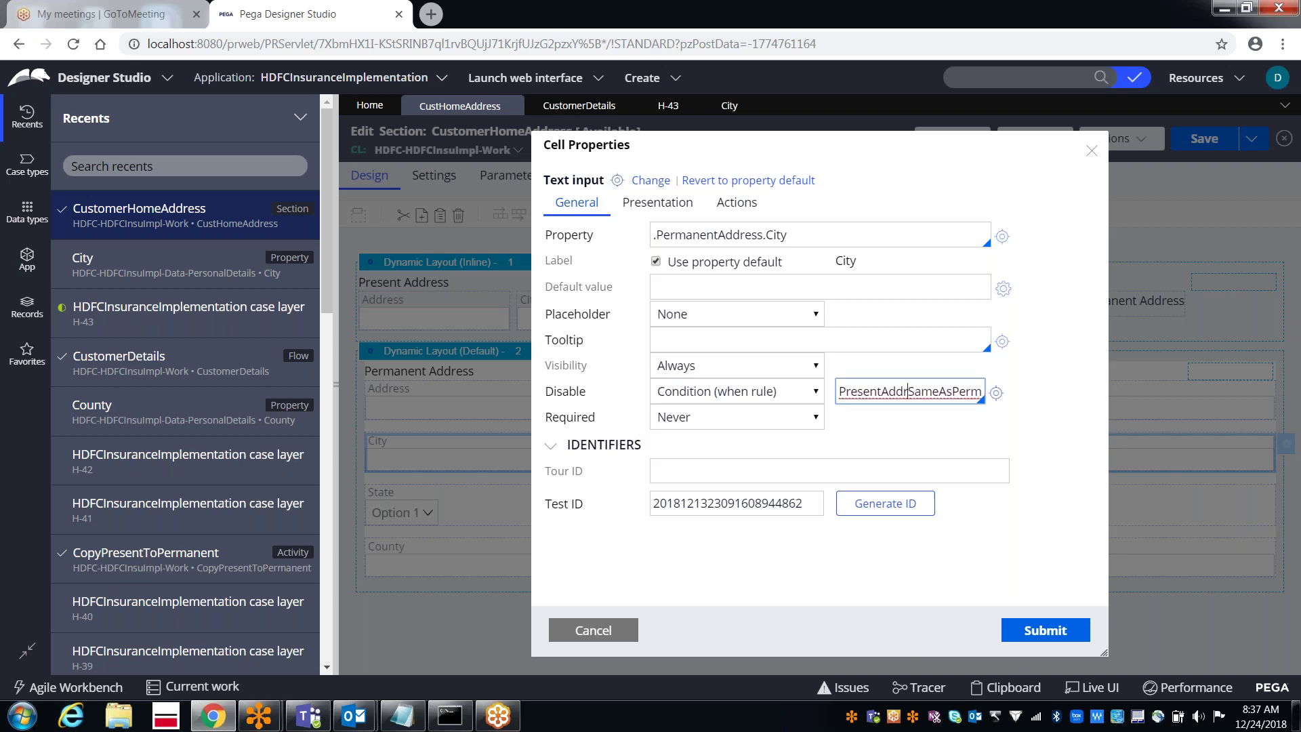
key(End)
text(anentAddr)
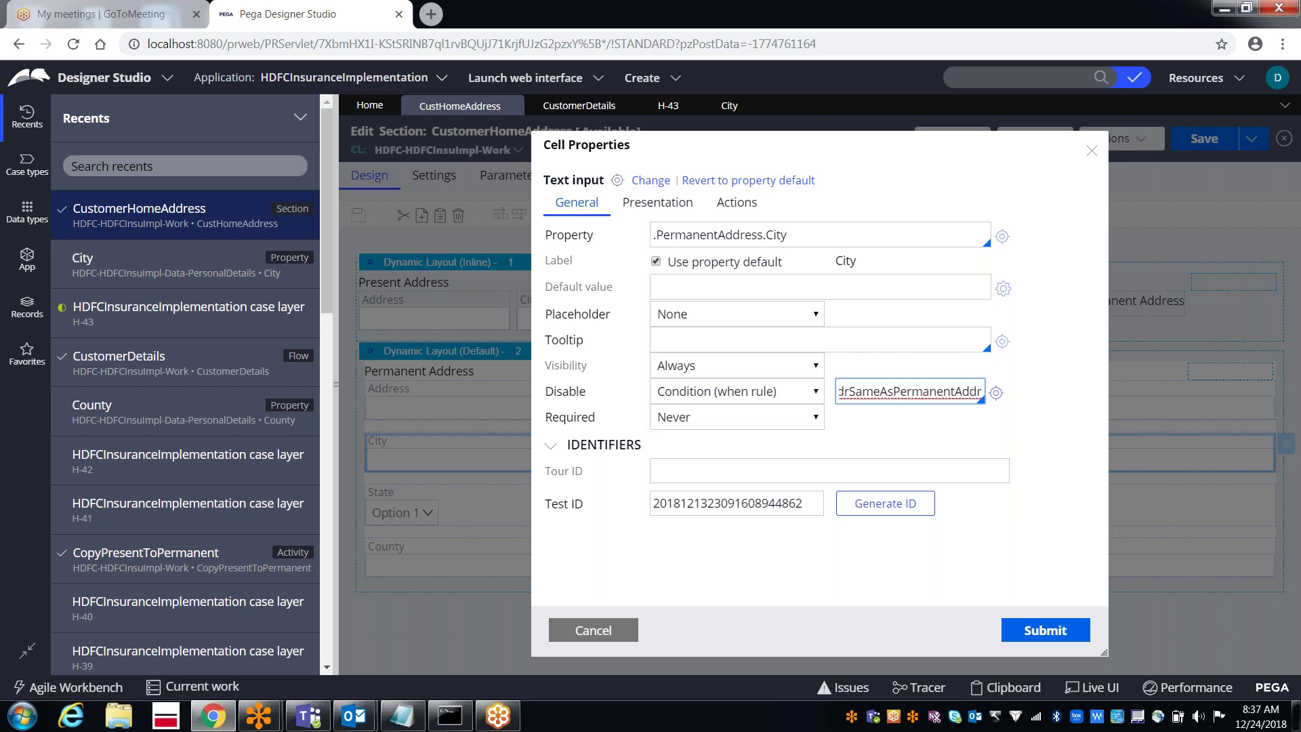
click(593, 630)
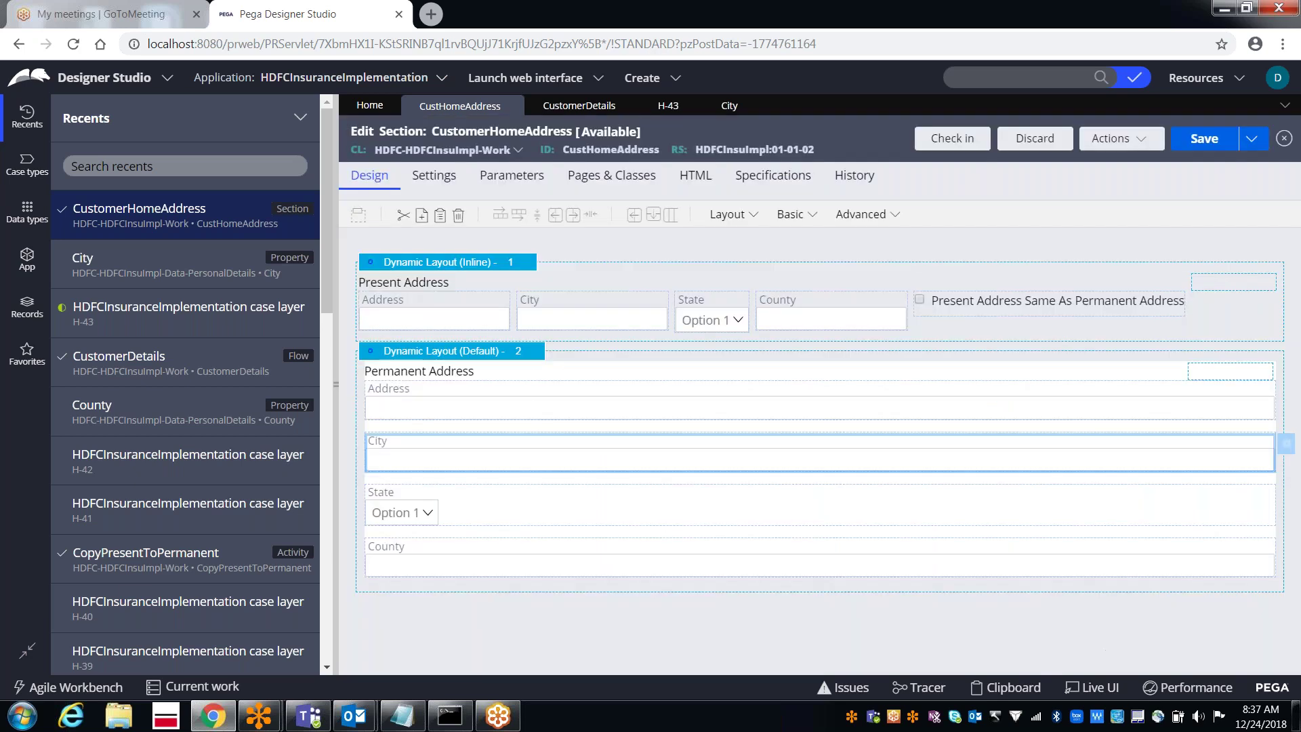
- Disable the Permanent Address County field by the when rule PresentAddrSameAsPermanentAddr and save the section
double_click(515, 572)
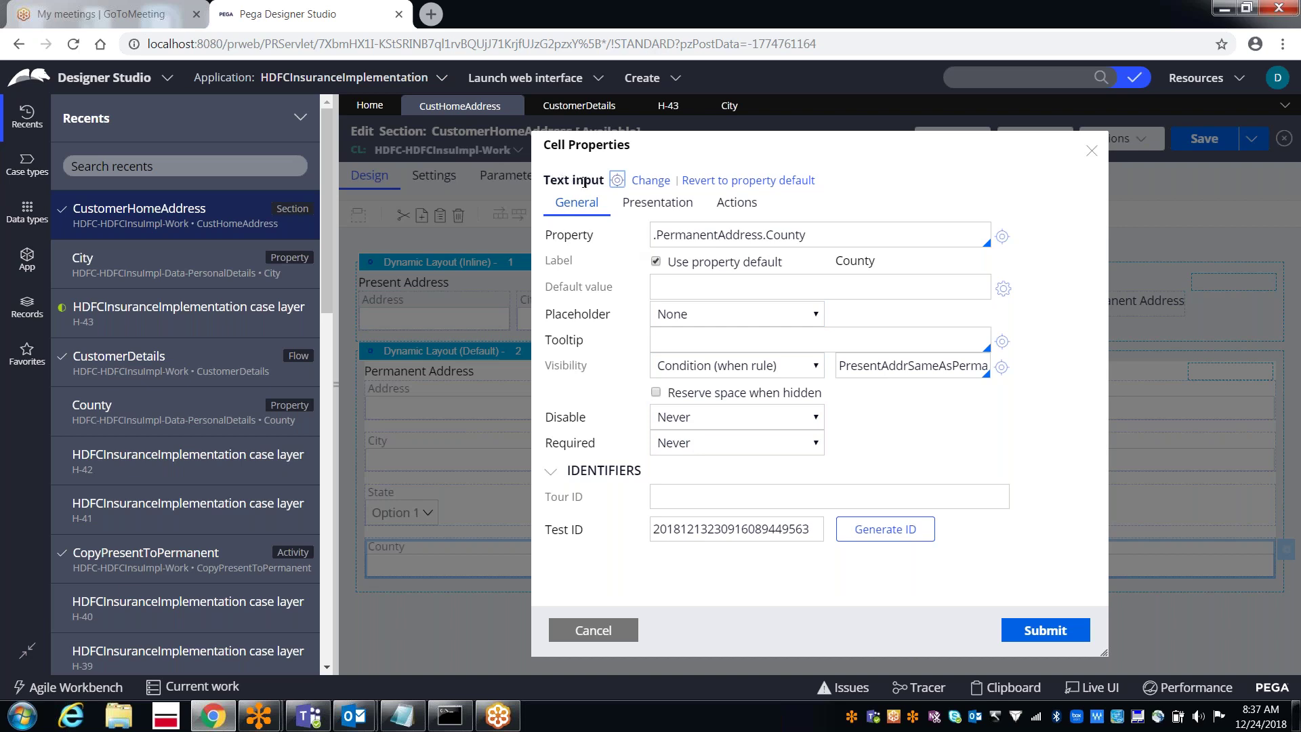
click(683, 420)
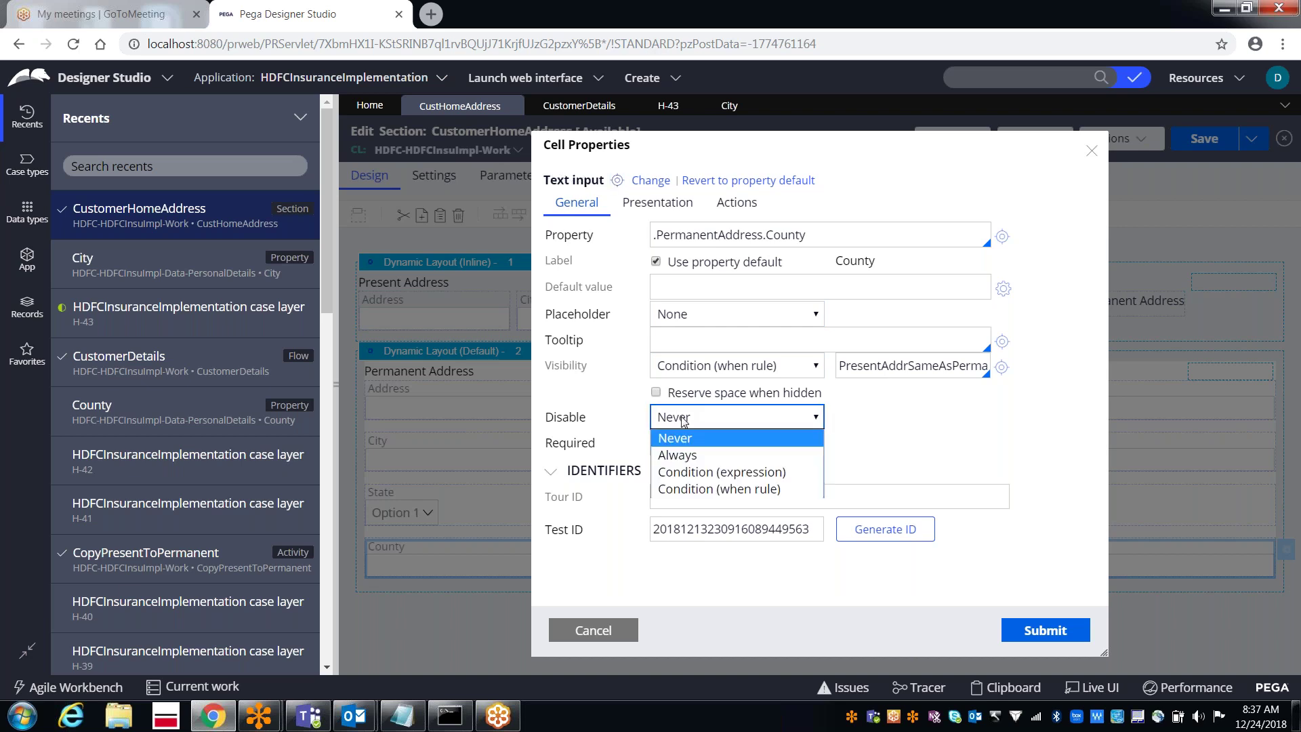
click(687, 488)
key(Tab)
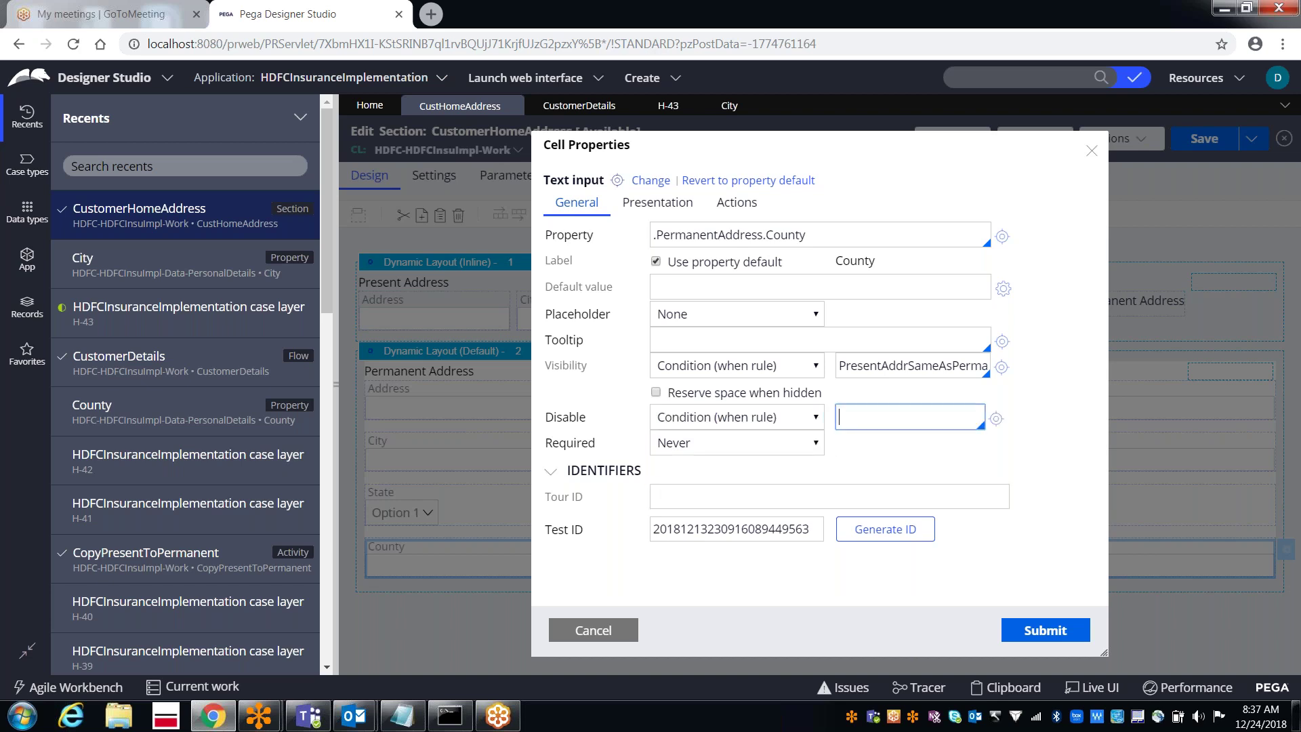
key(Down)
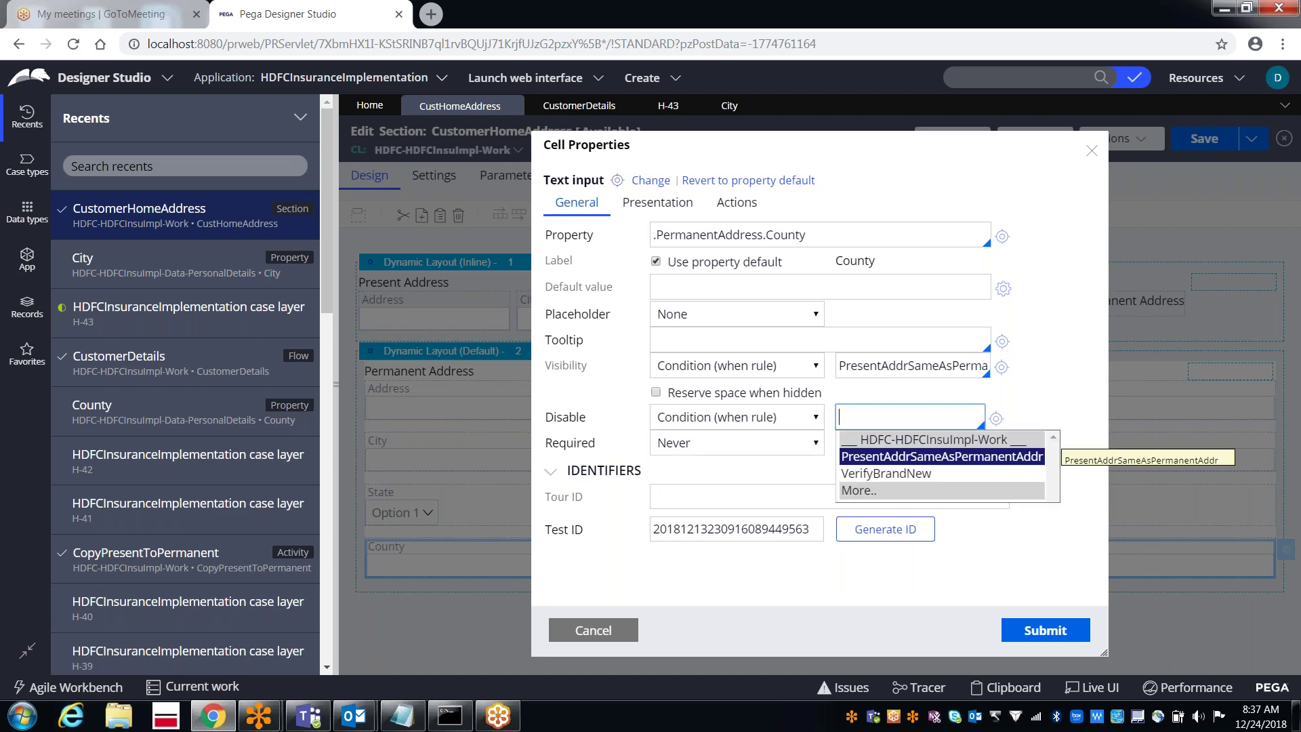
key(Return)
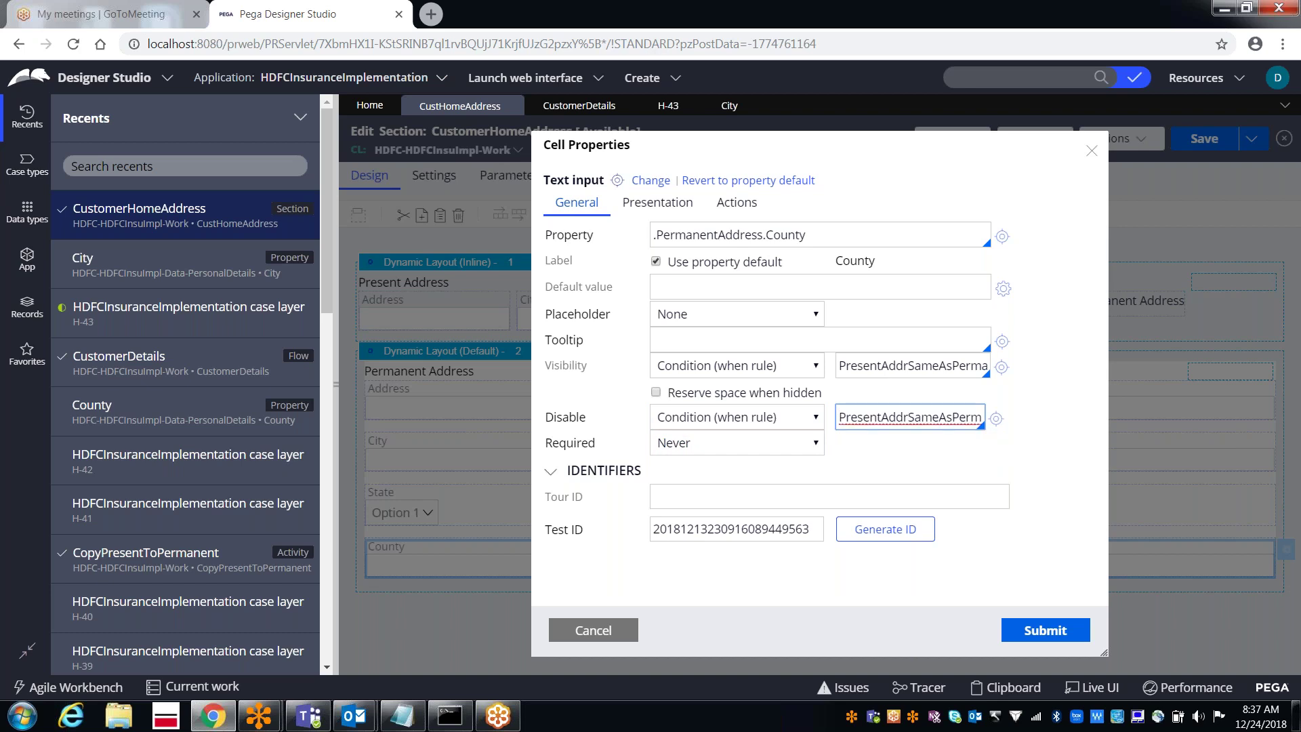
click(1046, 630)
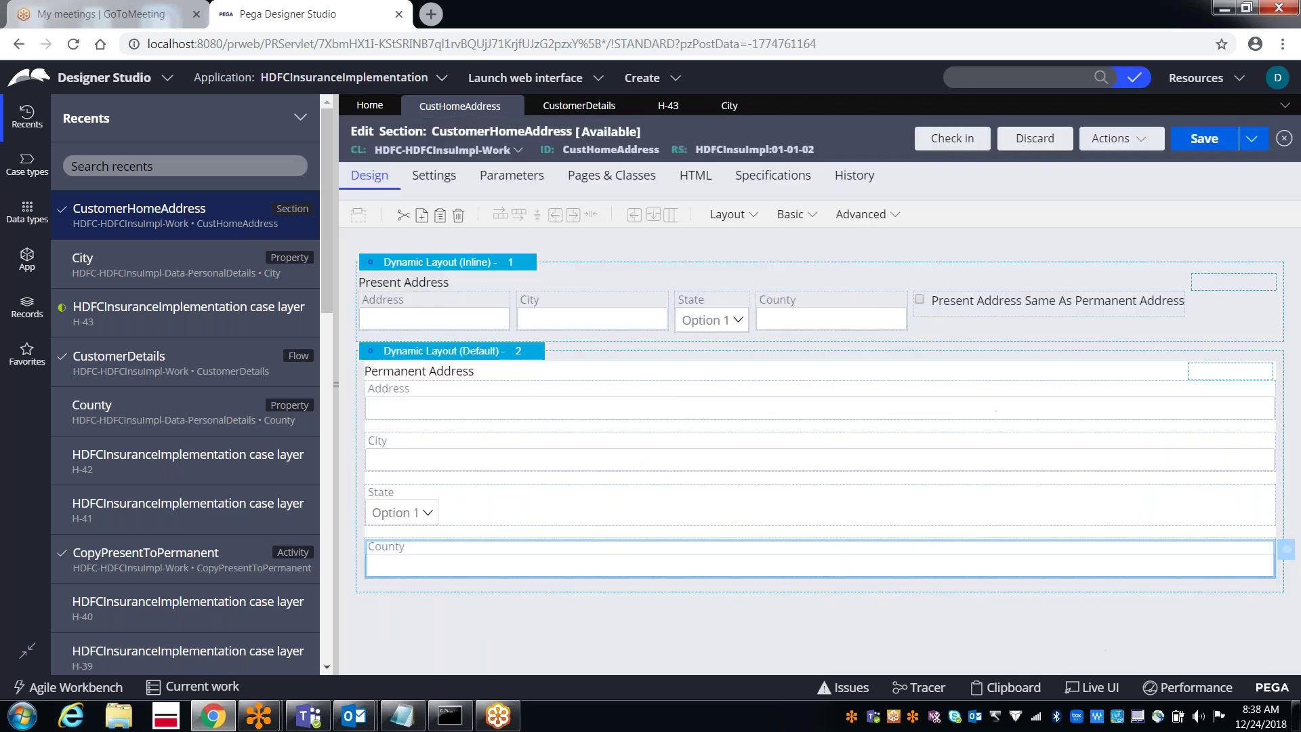
click(1192, 142)
- Run the CustomerDetails flow and select Present Address Same As Permanent Address in the new case to check the Permanent Address fields
click(573, 109)
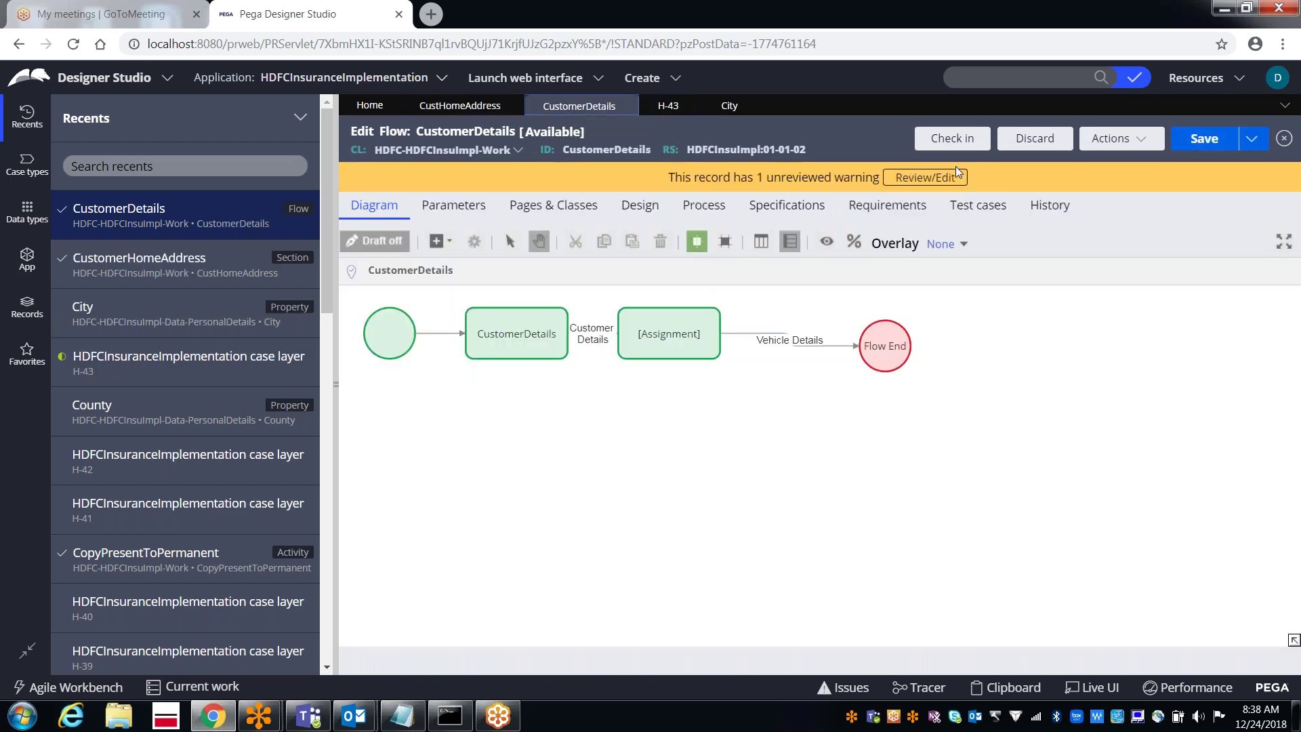
click(1135, 145)
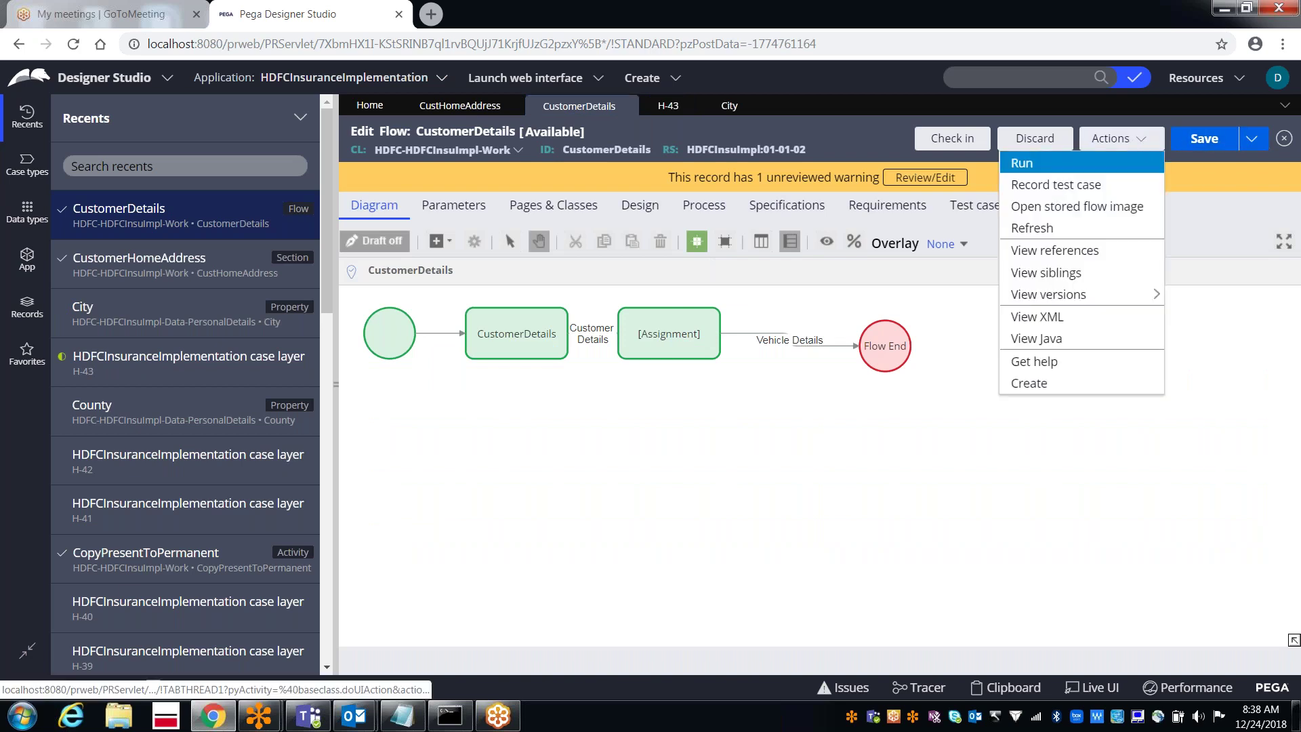
click(1090, 166)
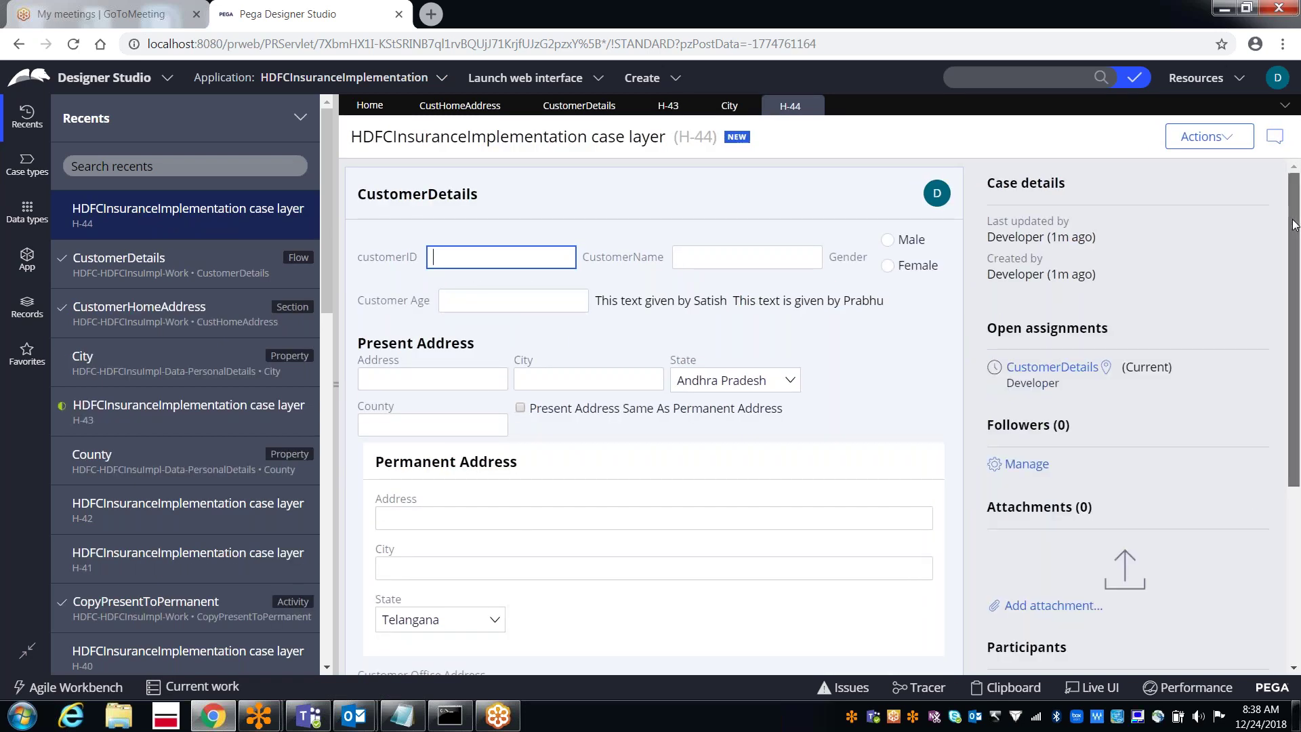
drag(1293, 223, 1247, 348)
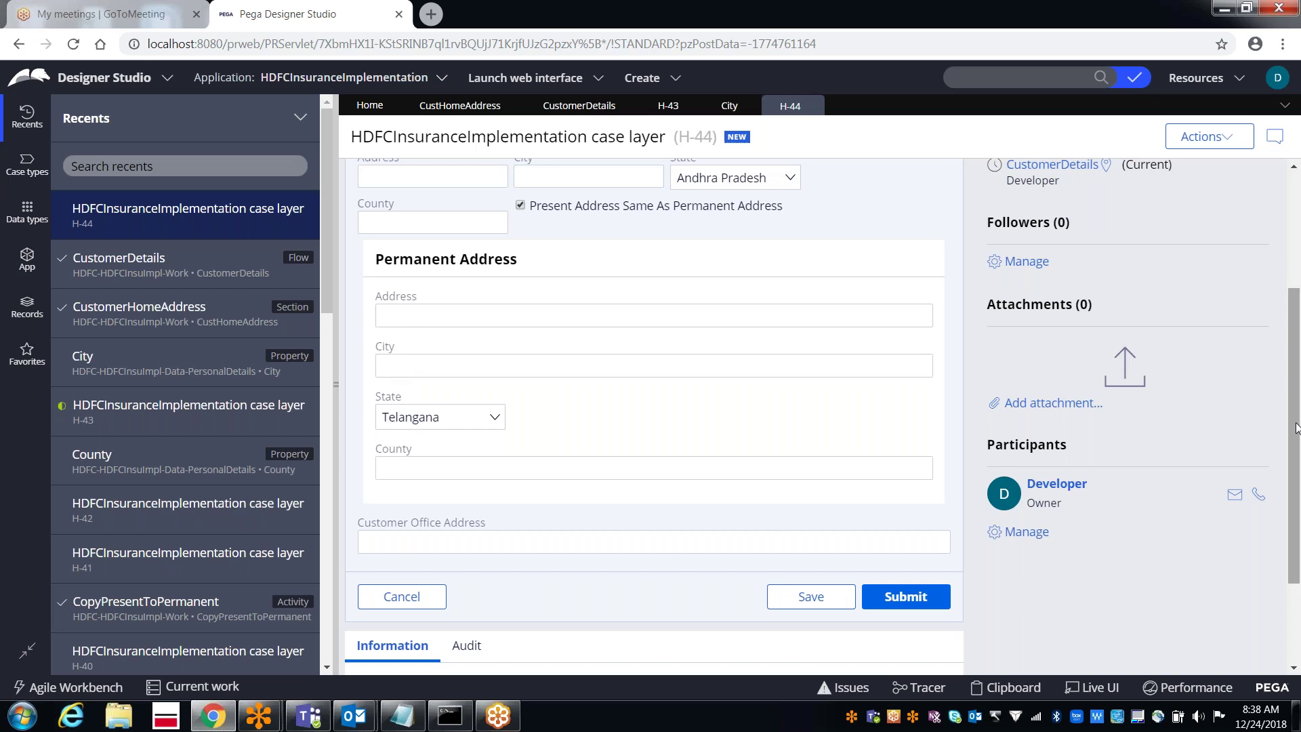
drag(1296, 427, 856, 272)
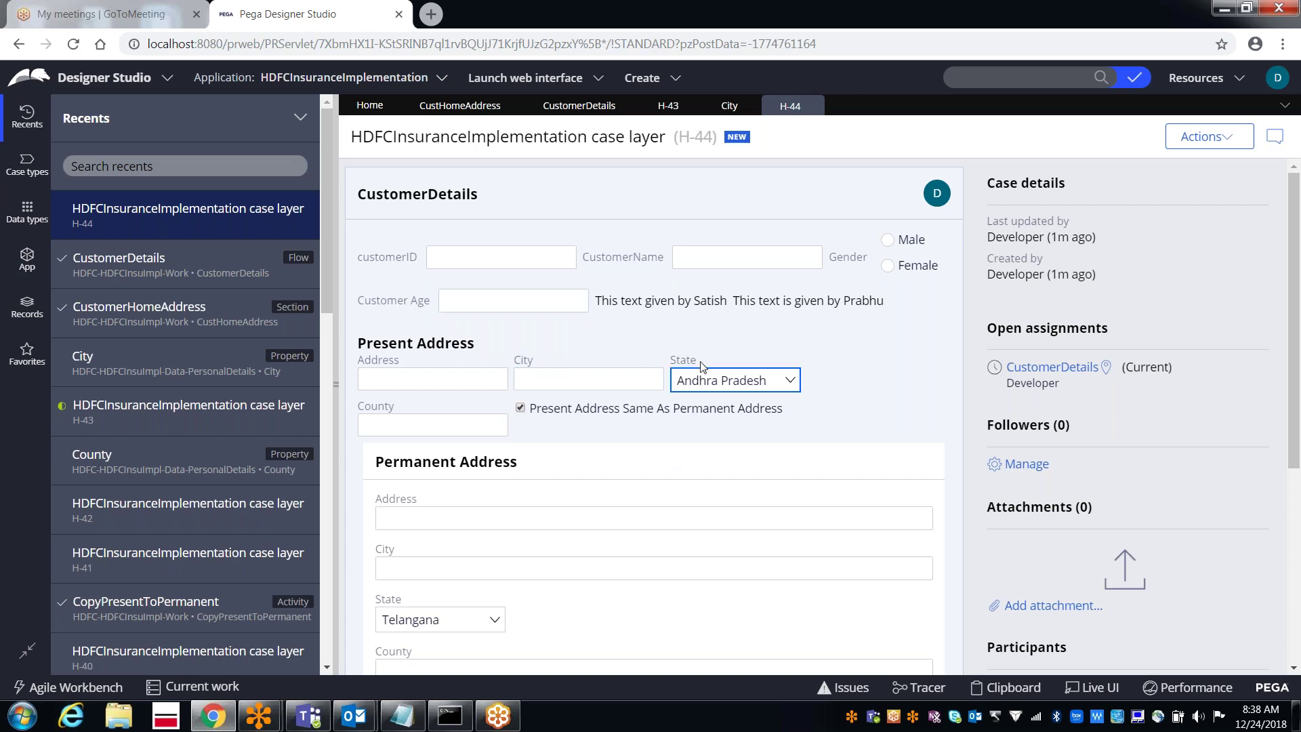
key(Tab)
key(Tab)
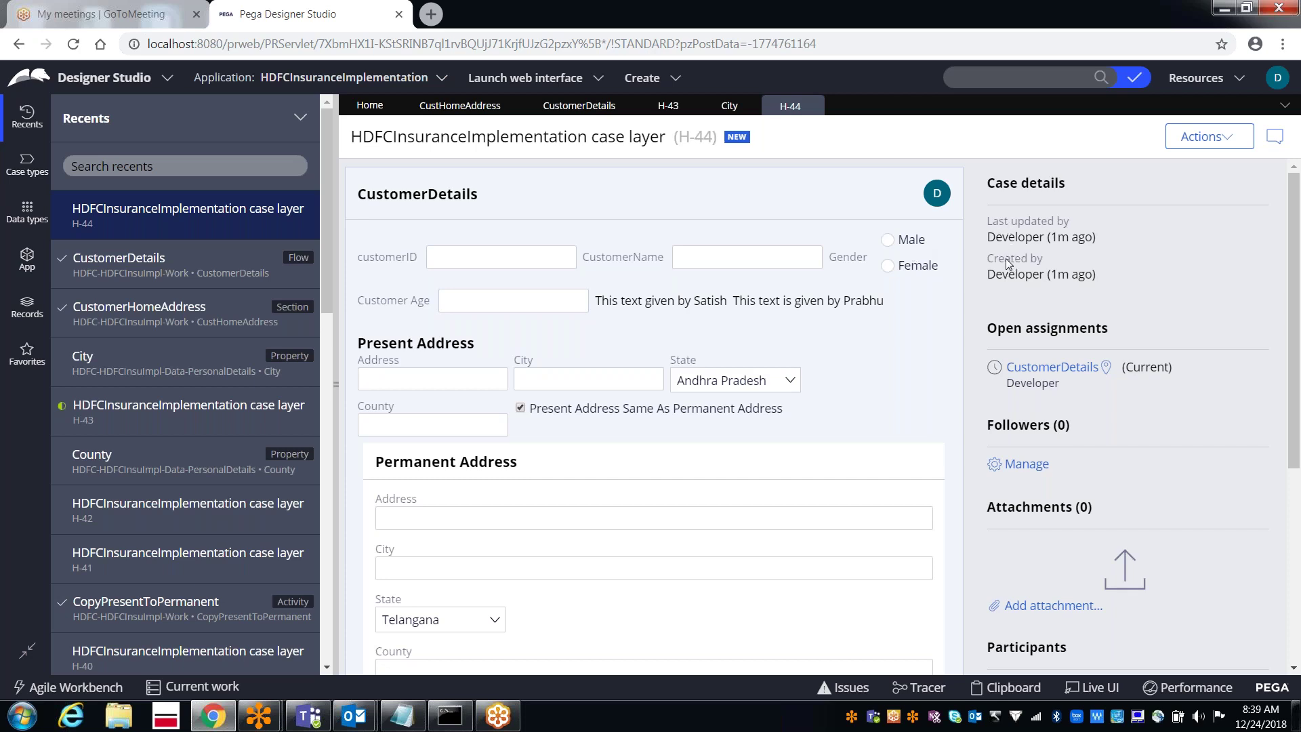
- Check the Full name field in the current operator's profile record, and close the record
click(1277, 91)
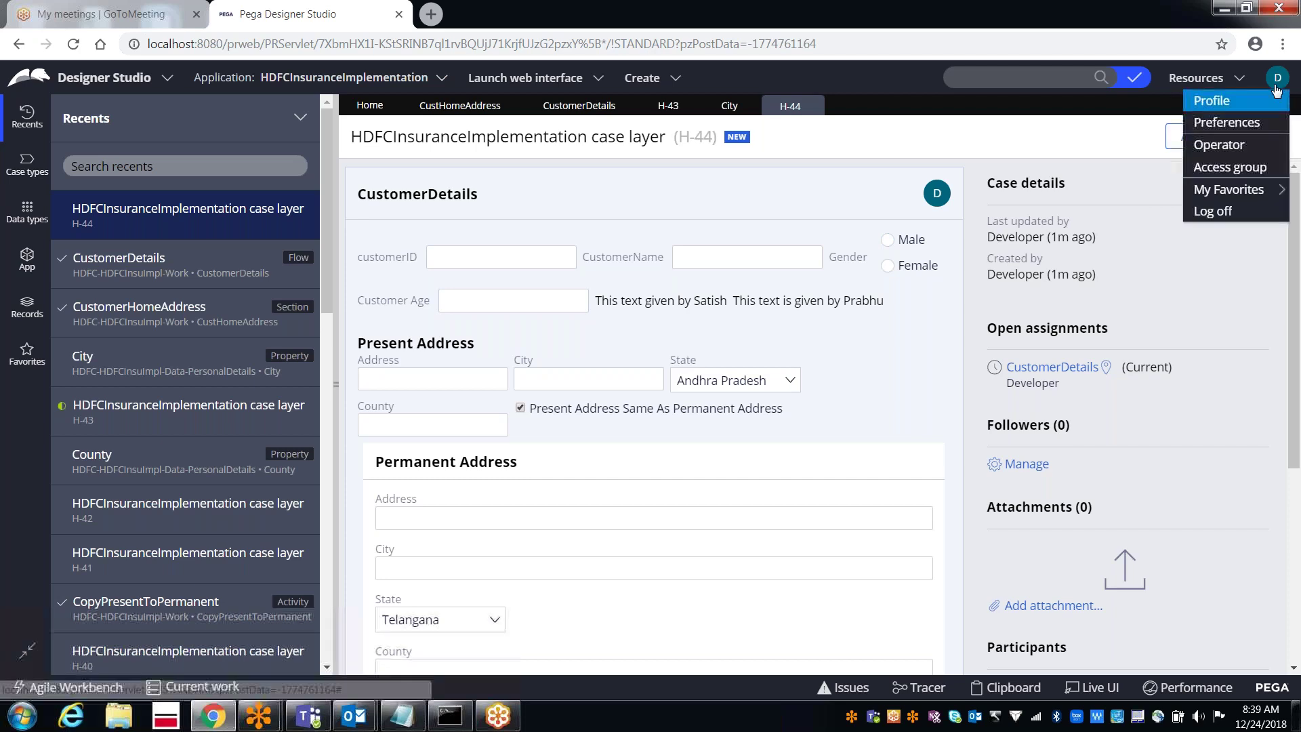
click(1218, 145)
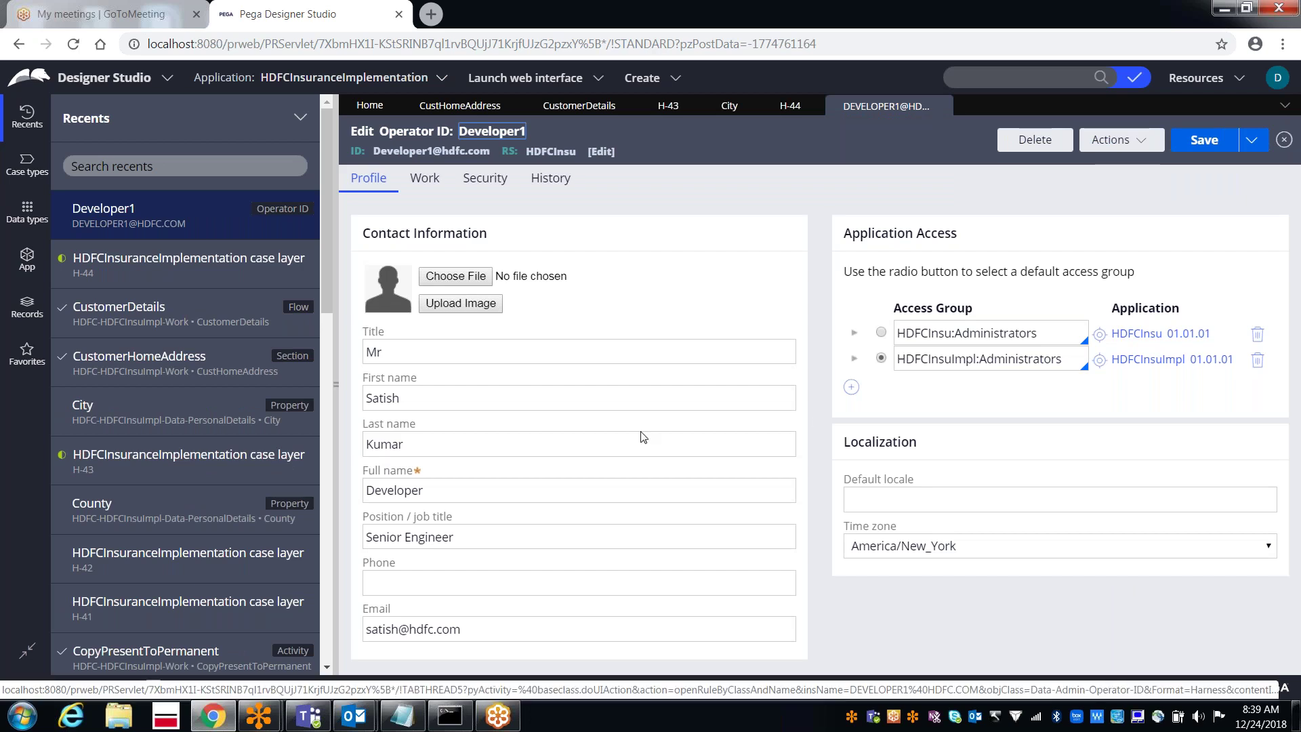
click(445, 494)
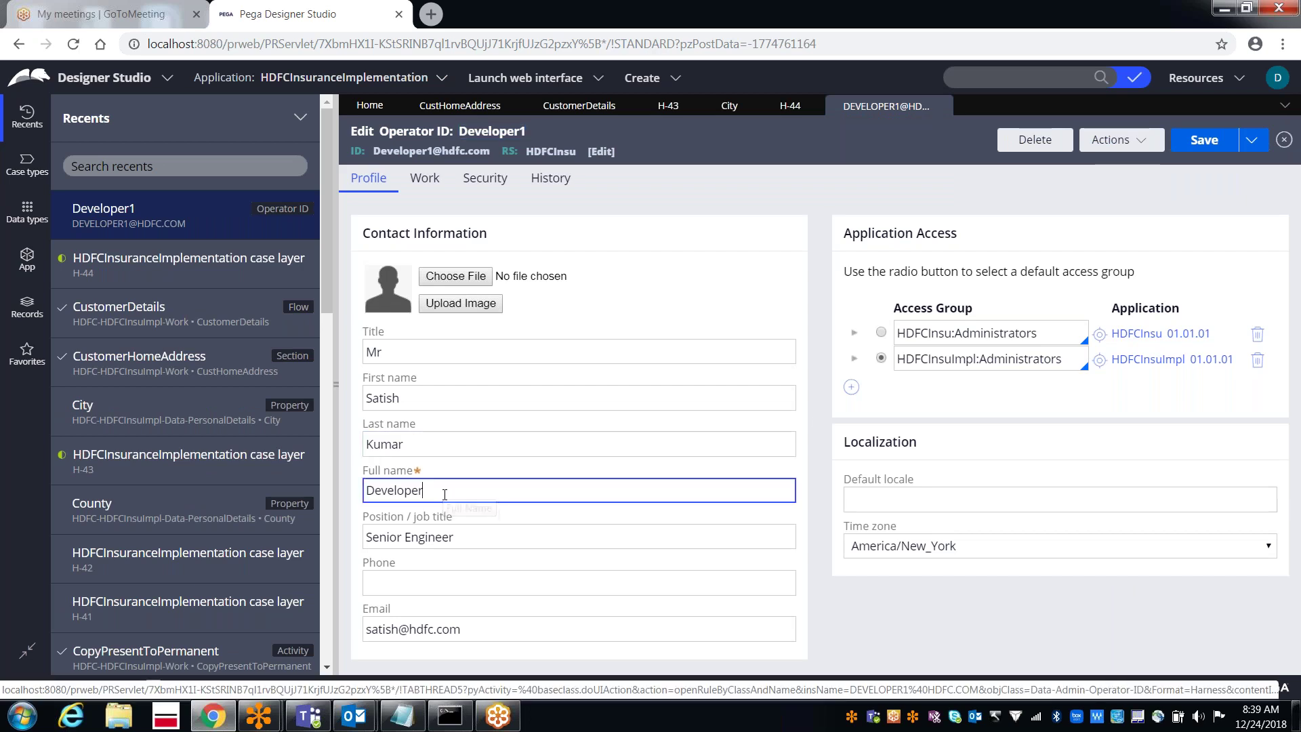
click(942, 107)
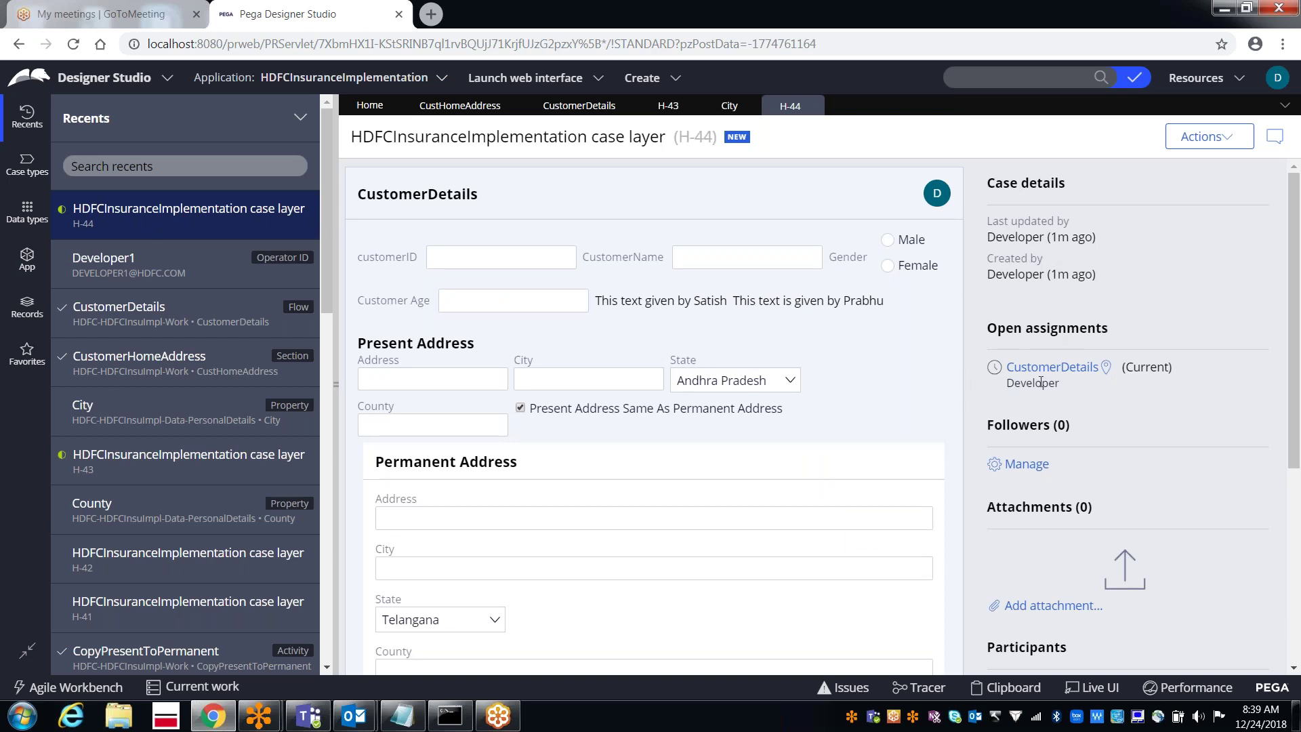
- Examine the two assignment shapes and the connector between them in the CustomerDetails flow diagram
click(570, 110)
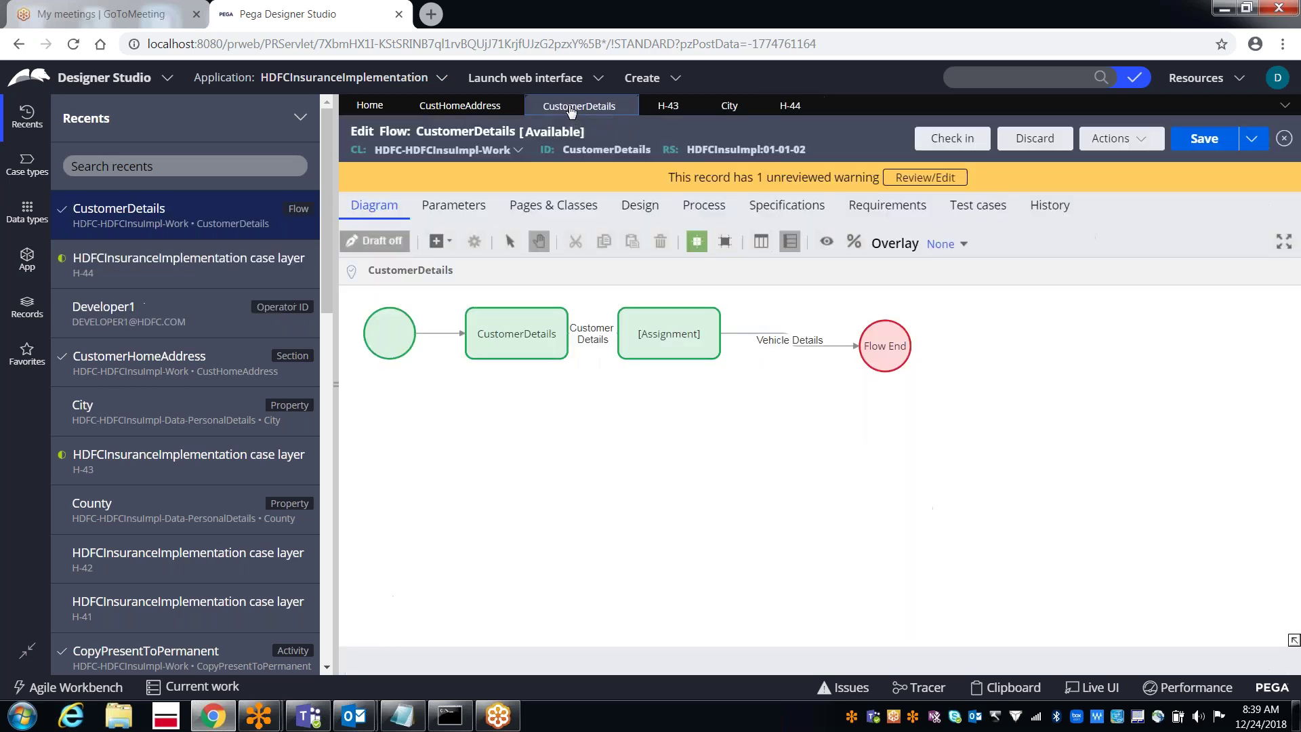
click(522, 335)
click(643, 347)
click(595, 354)
- Submit the CustomerDetails assignment of the H-44 case
click(790, 106)
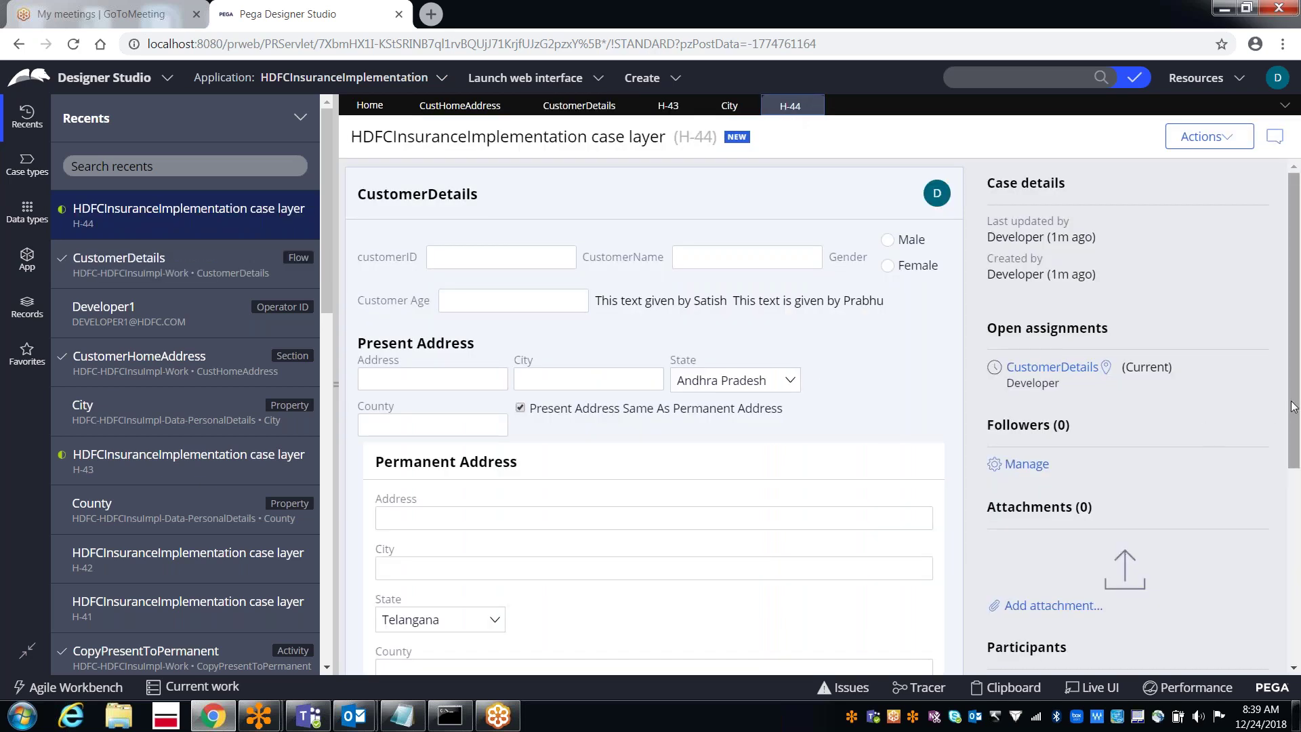
scroll(1293, 407, down, 3)
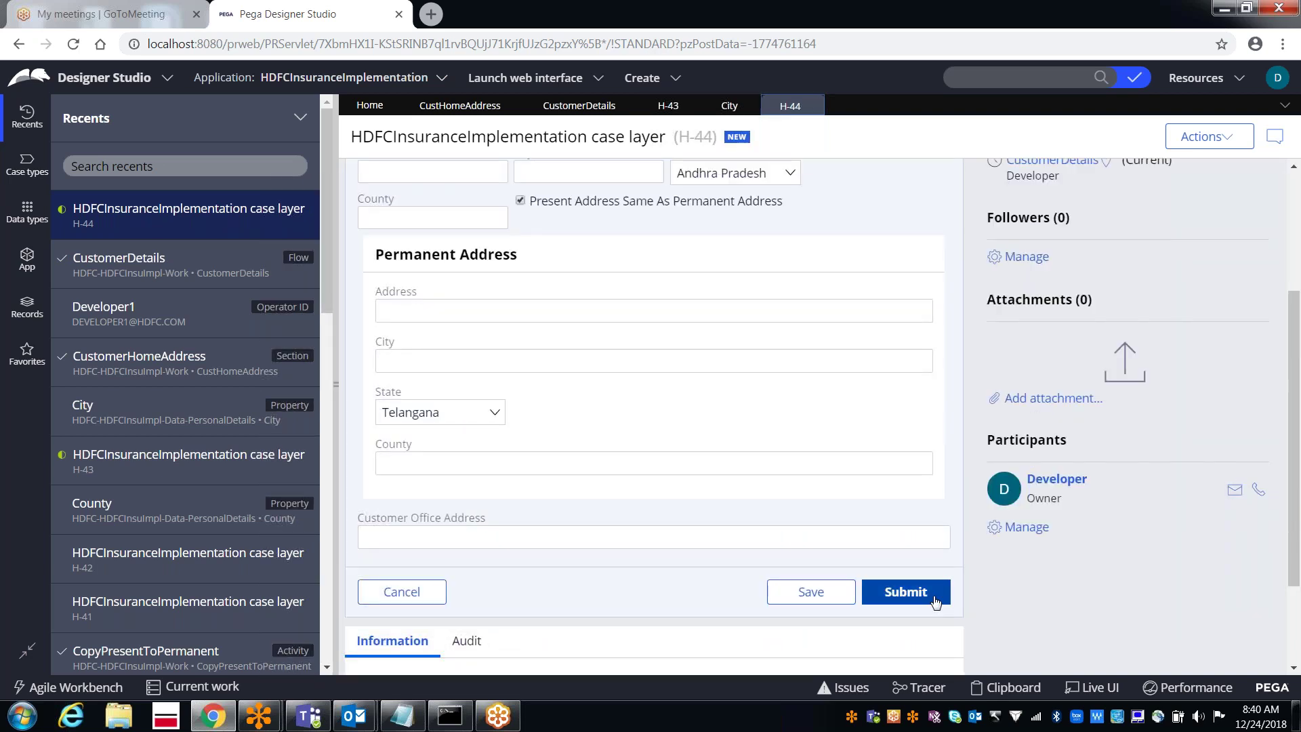
click(920, 593)
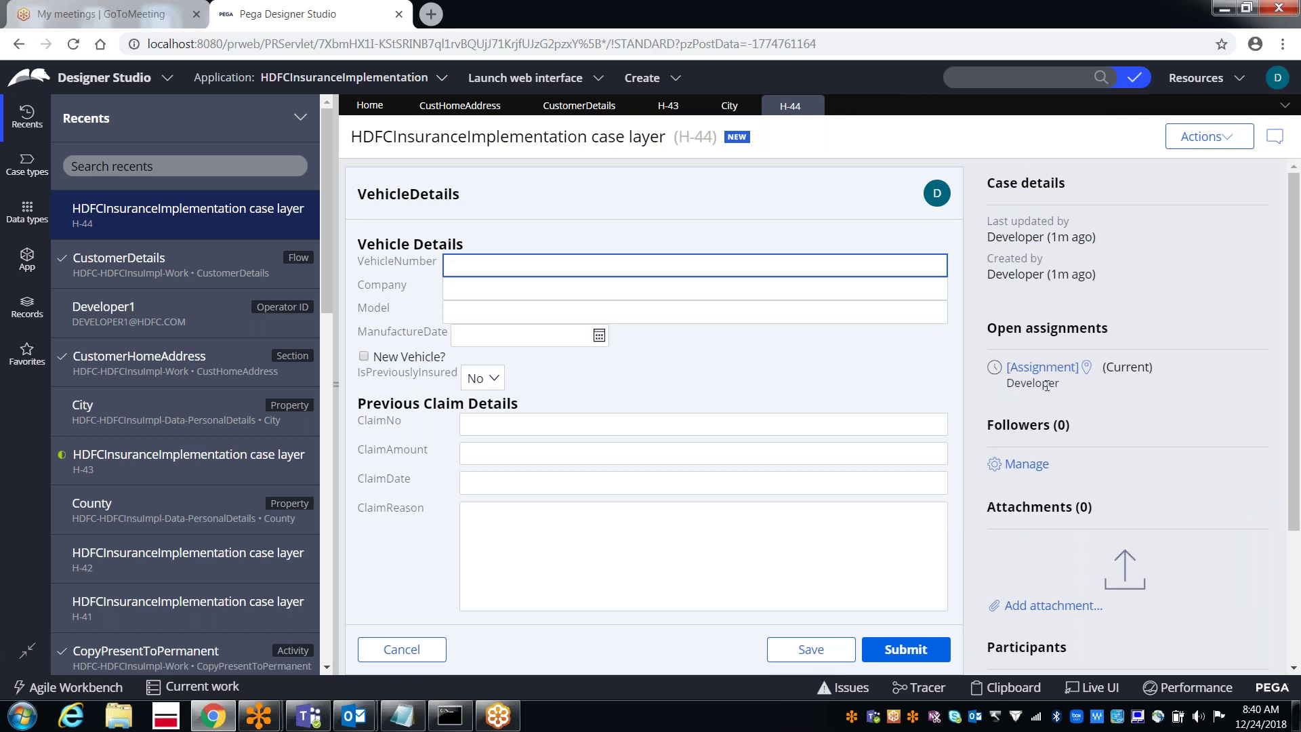
- Rename the second assignment shape in the CustomerDetails flow to "Vehicle Deails" and save the flow
click(571, 108)
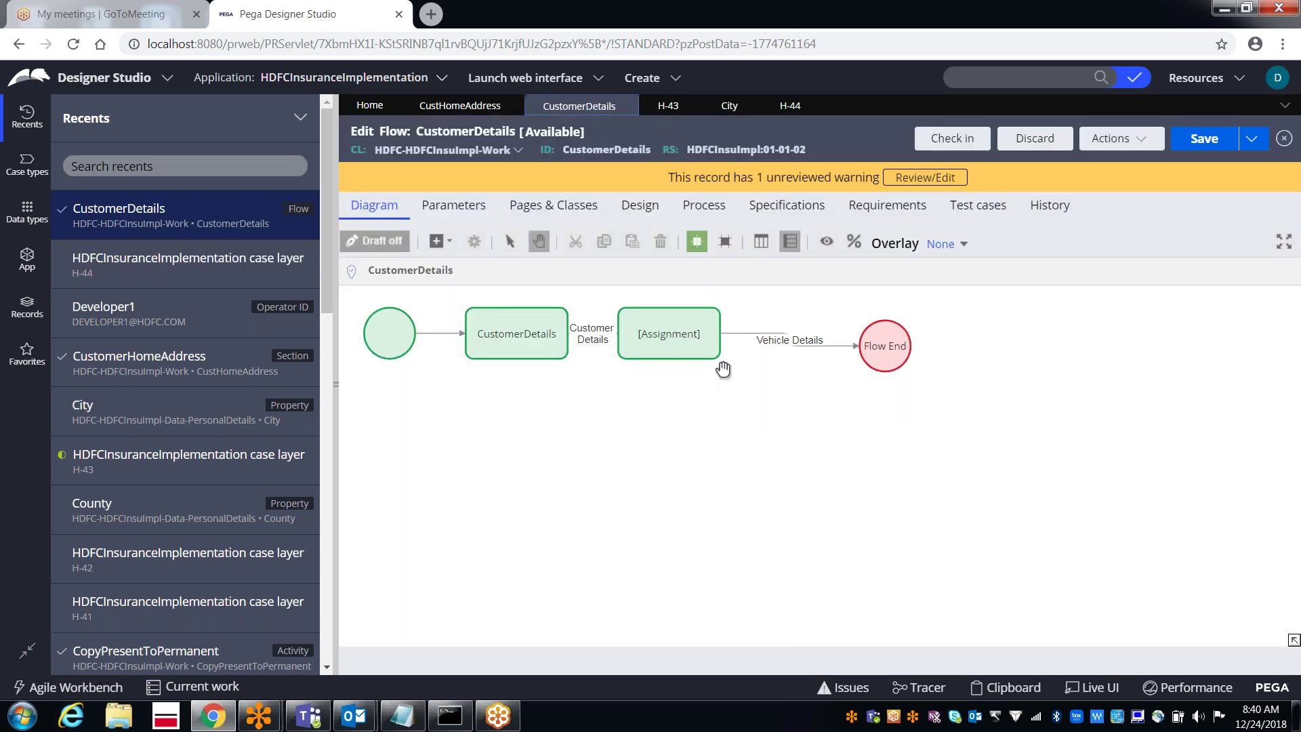
click(677, 345)
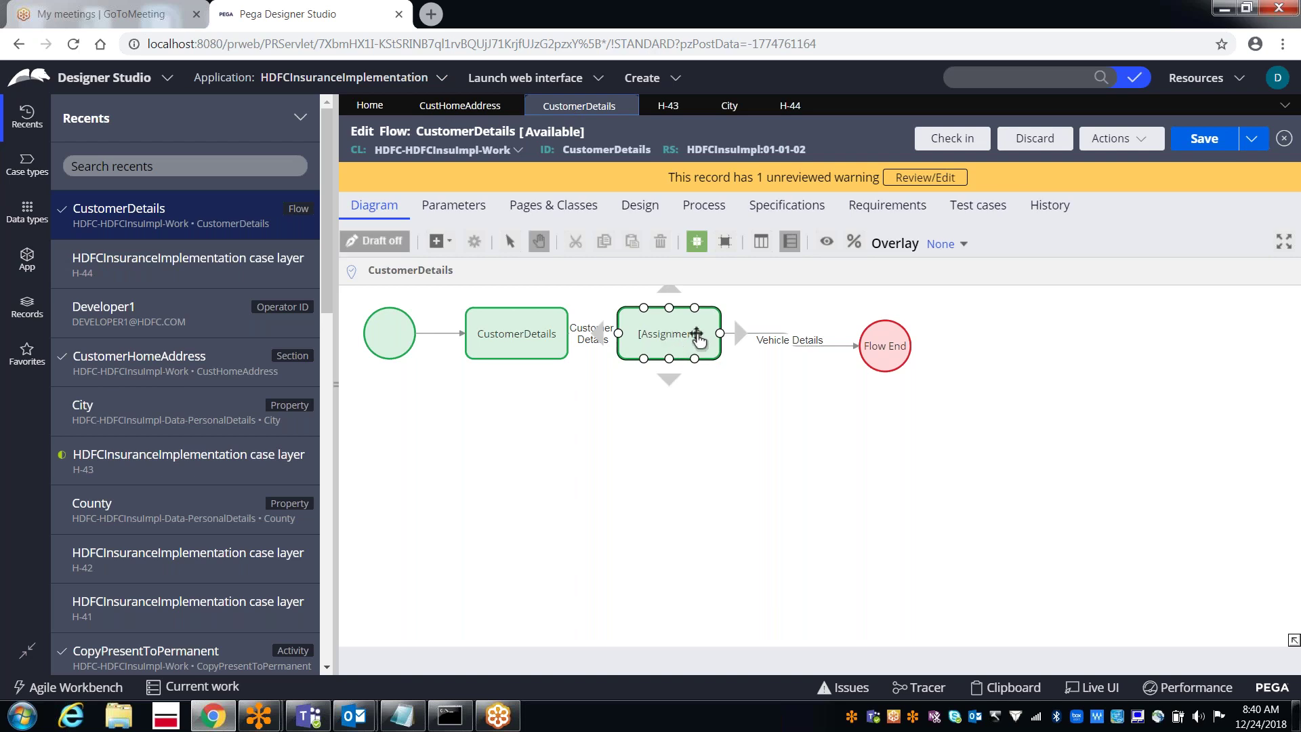
double_click(698, 339)
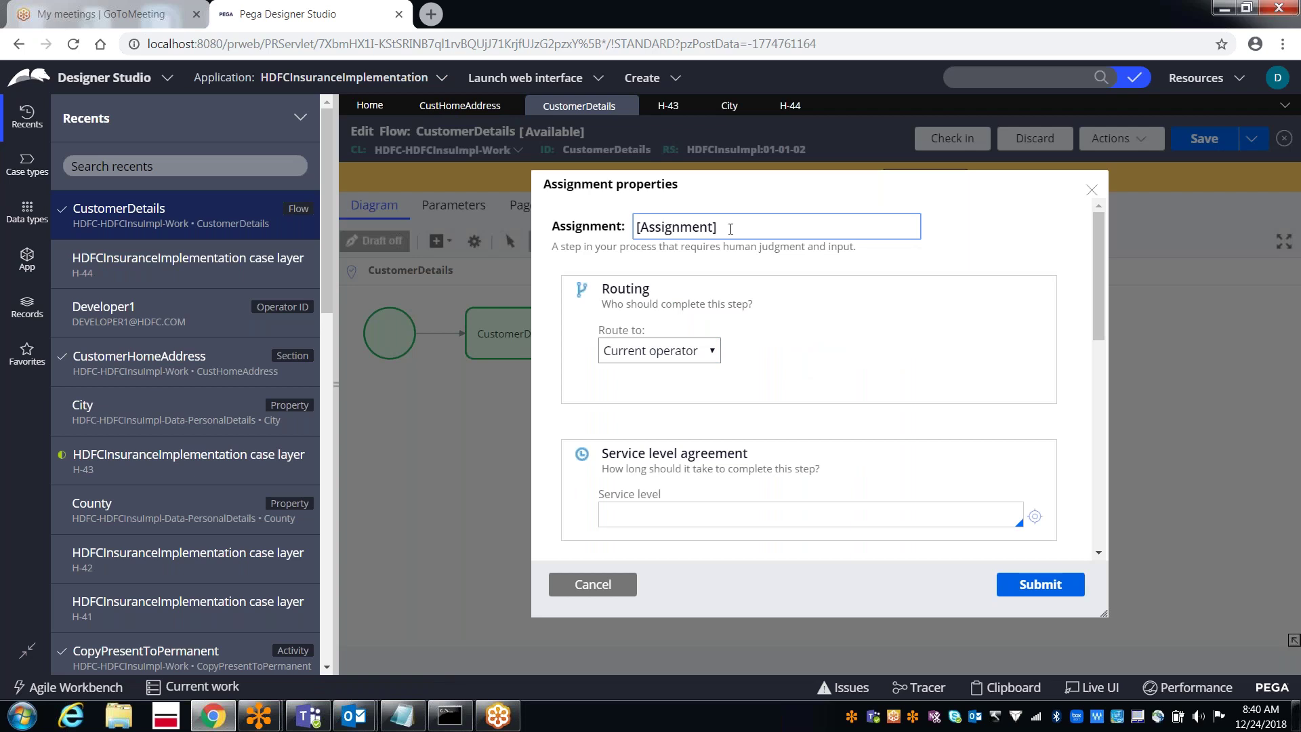
key(BackSpace)
key(BackSpace)
key(BackSpace)
key(BackSpace)
key(BackSpace)
key(BackSpace)
key(BackSpace)
key(BackSpace)
key(BackSpace)
key(BackSpace)
key(BackSpace)
key(BackSpace)
text(fVehicle Deails)
click(1050, 593)
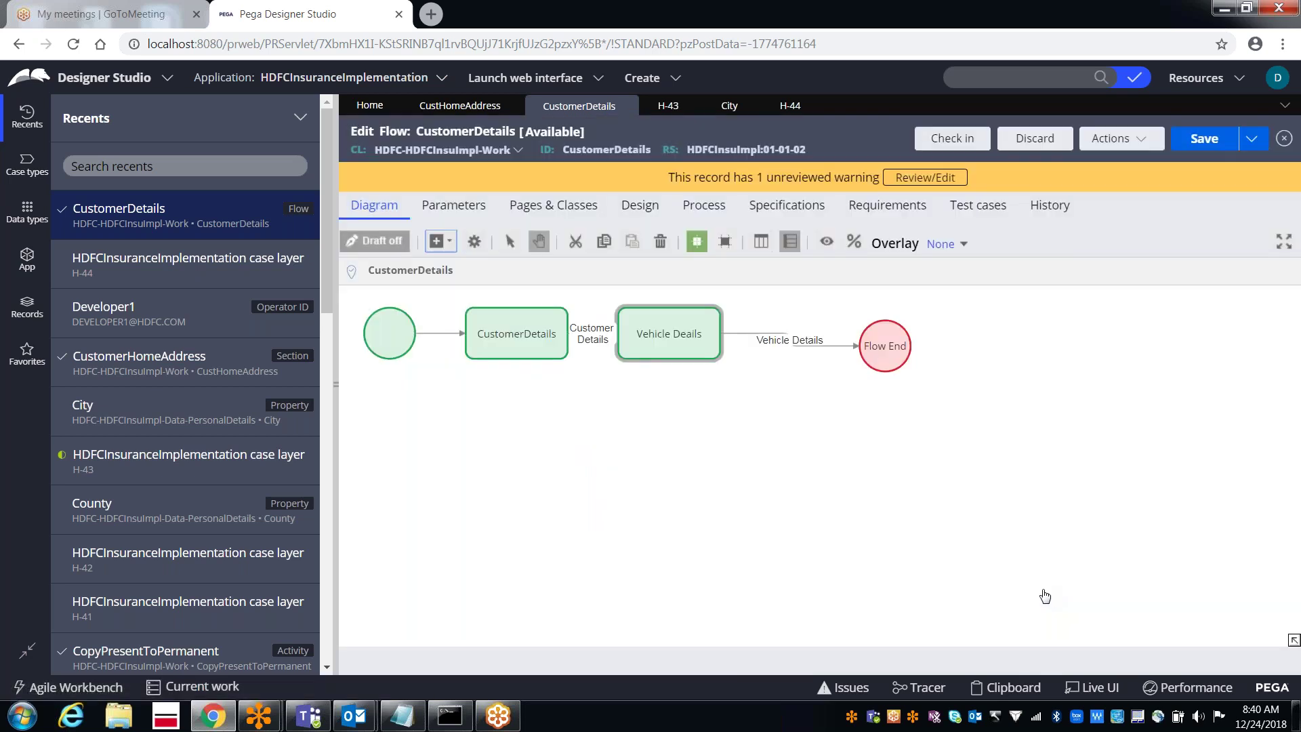
click(1198, 141)
- Run the CustomerDetails flow again and submit the CustomerDetails assignment of the new case
click(1118, 138)
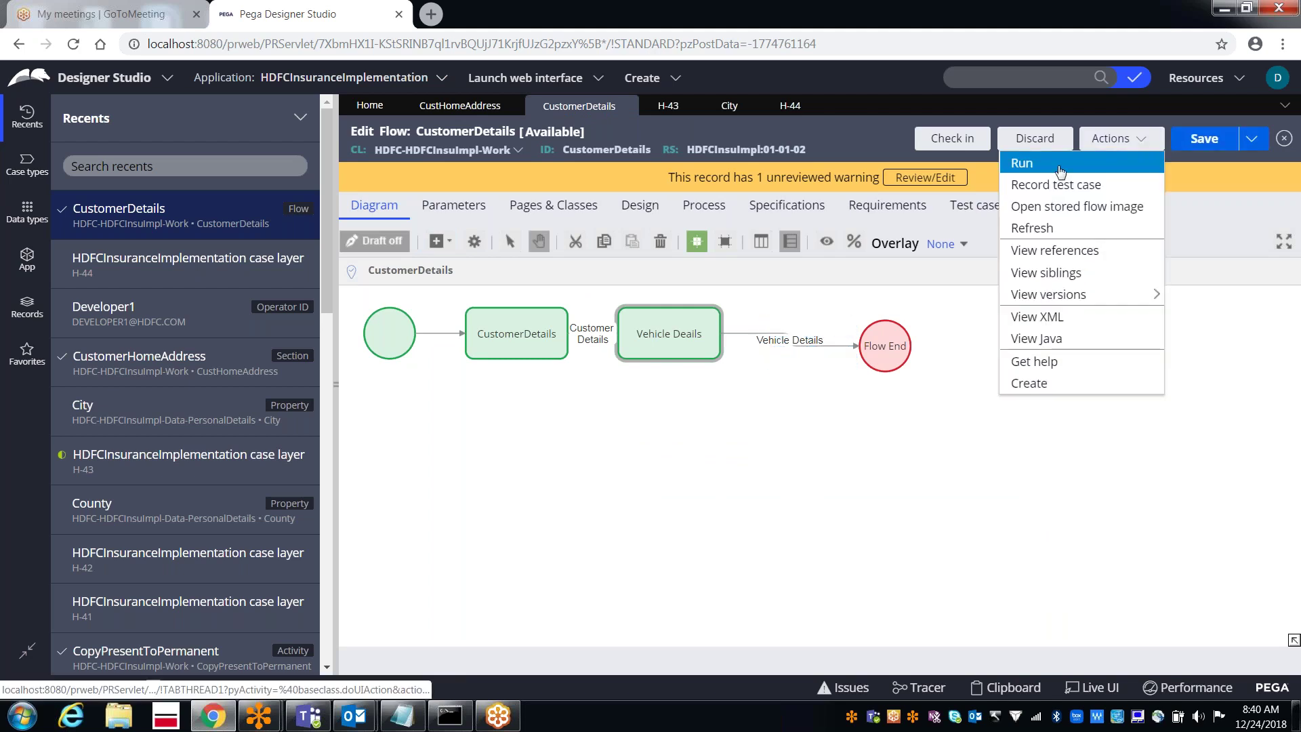
click(1023, 164)
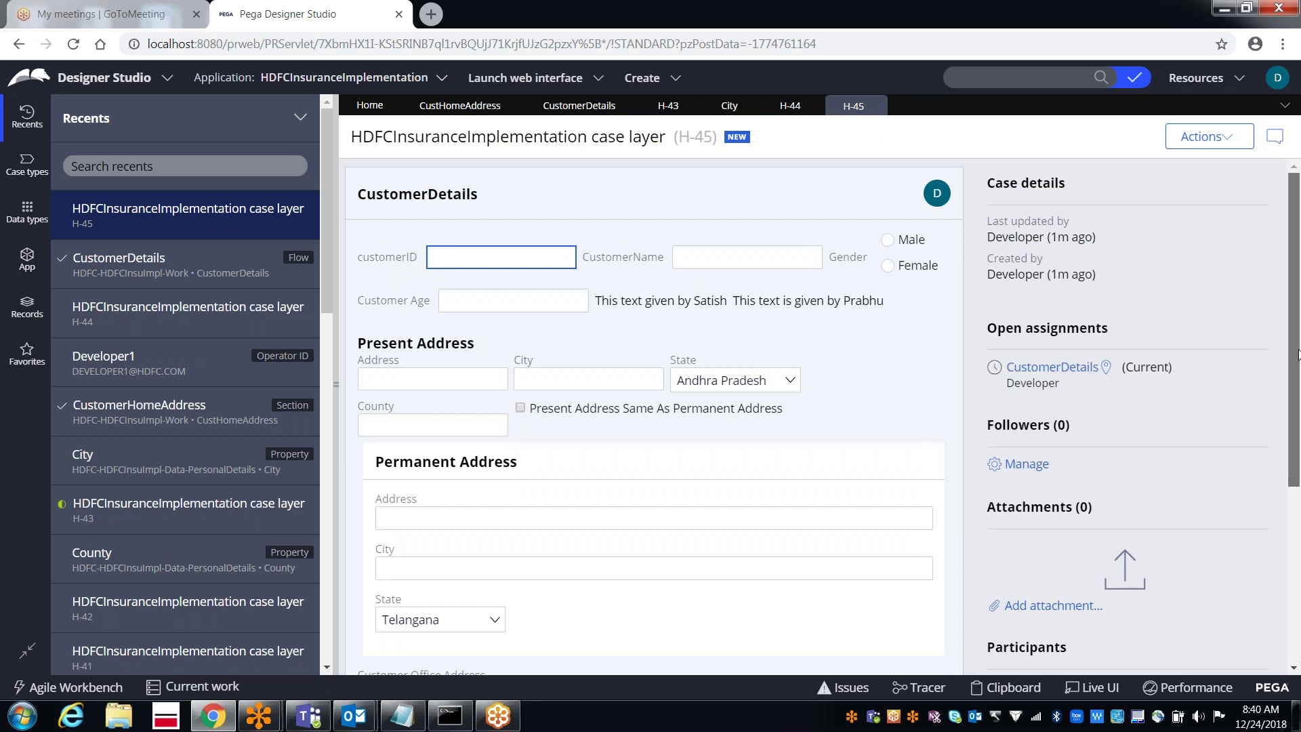
scroll(1294, 384, down, 3)
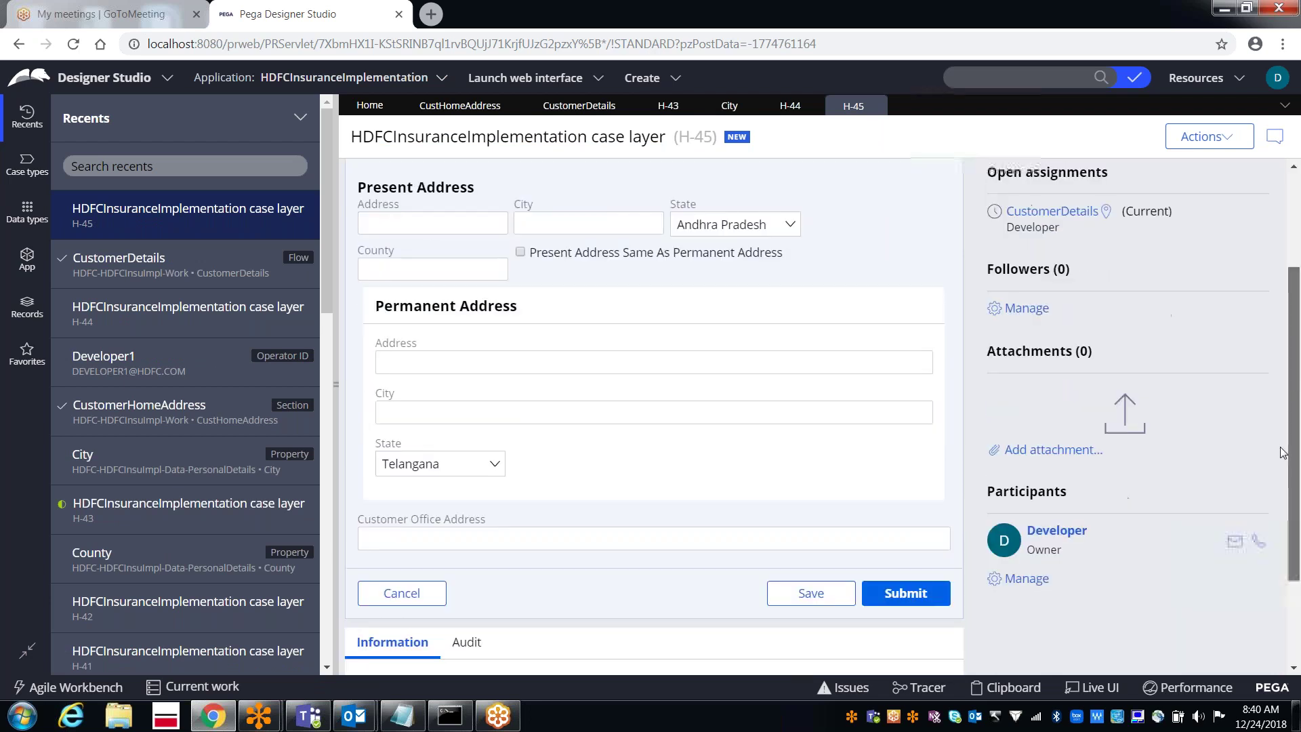
click(903, 588)
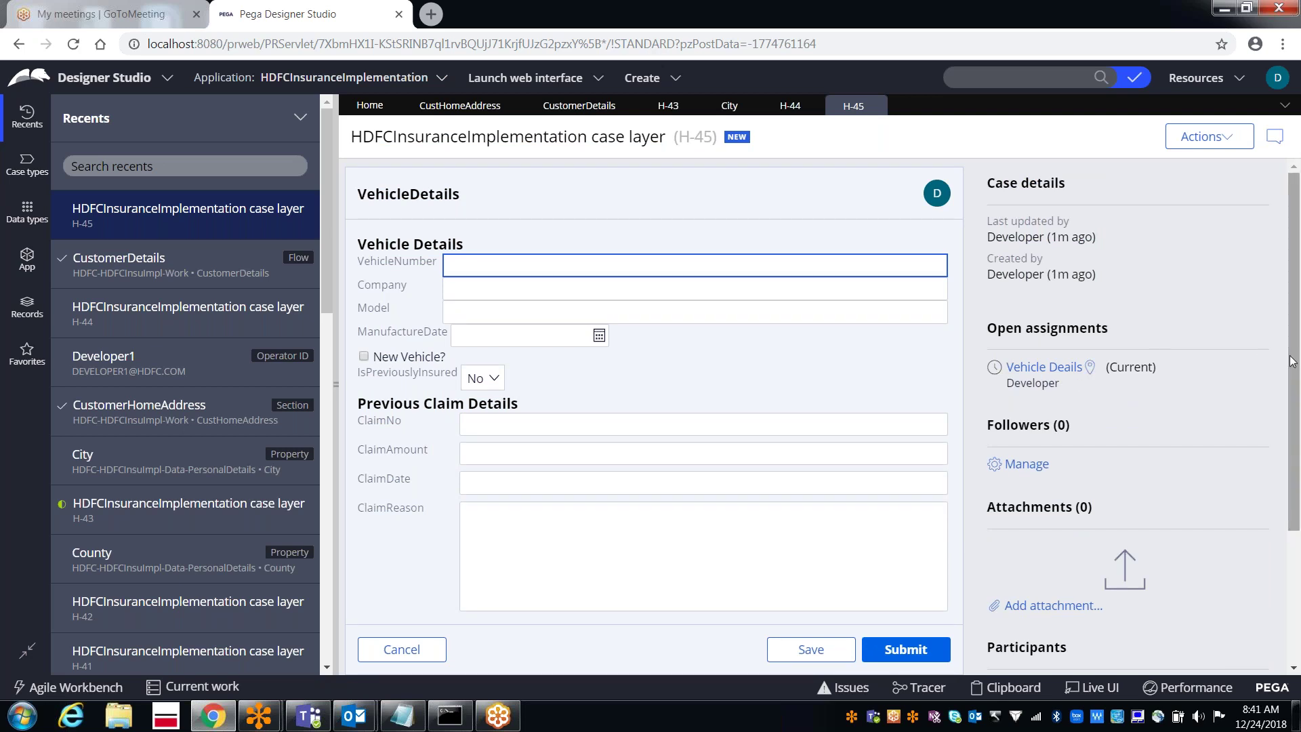
- Attach the RatingsITScrumTeams-2019 file from the device's Desktop to the H-45 case
drag(1292, 361, 1276, 453)
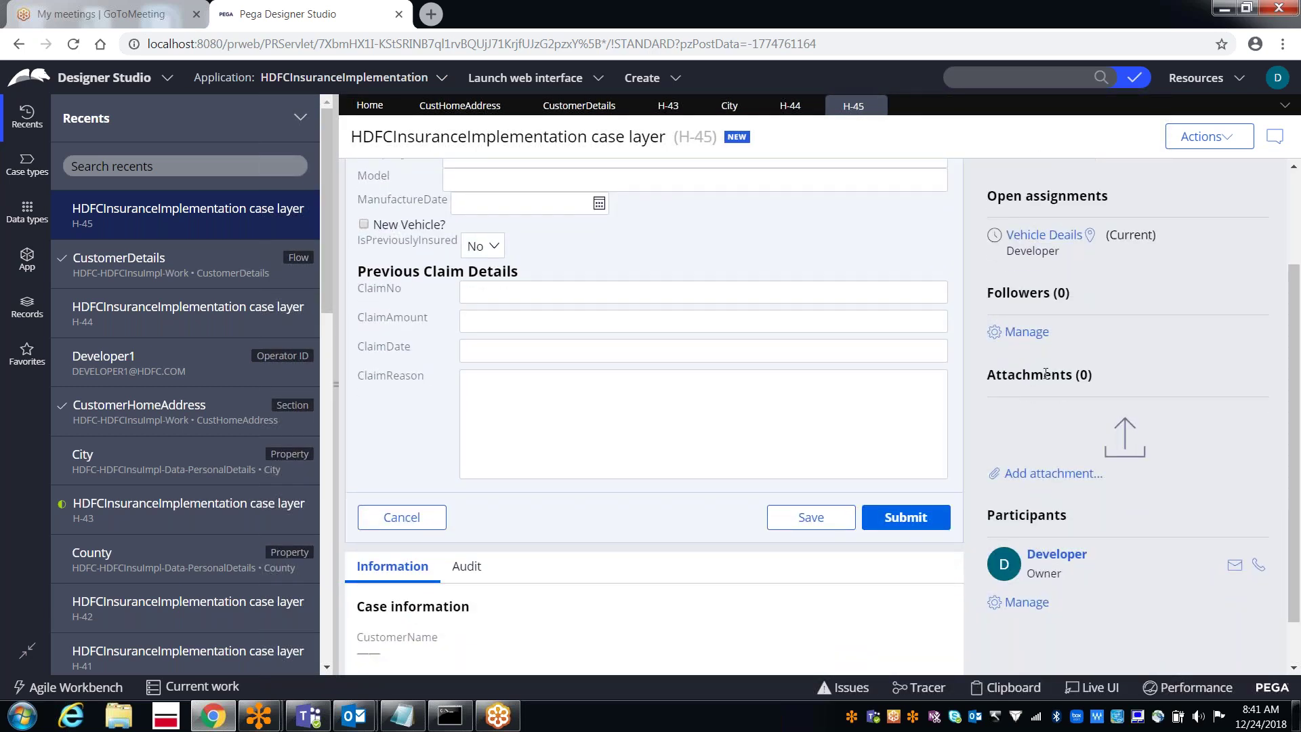
click(1043, 474)
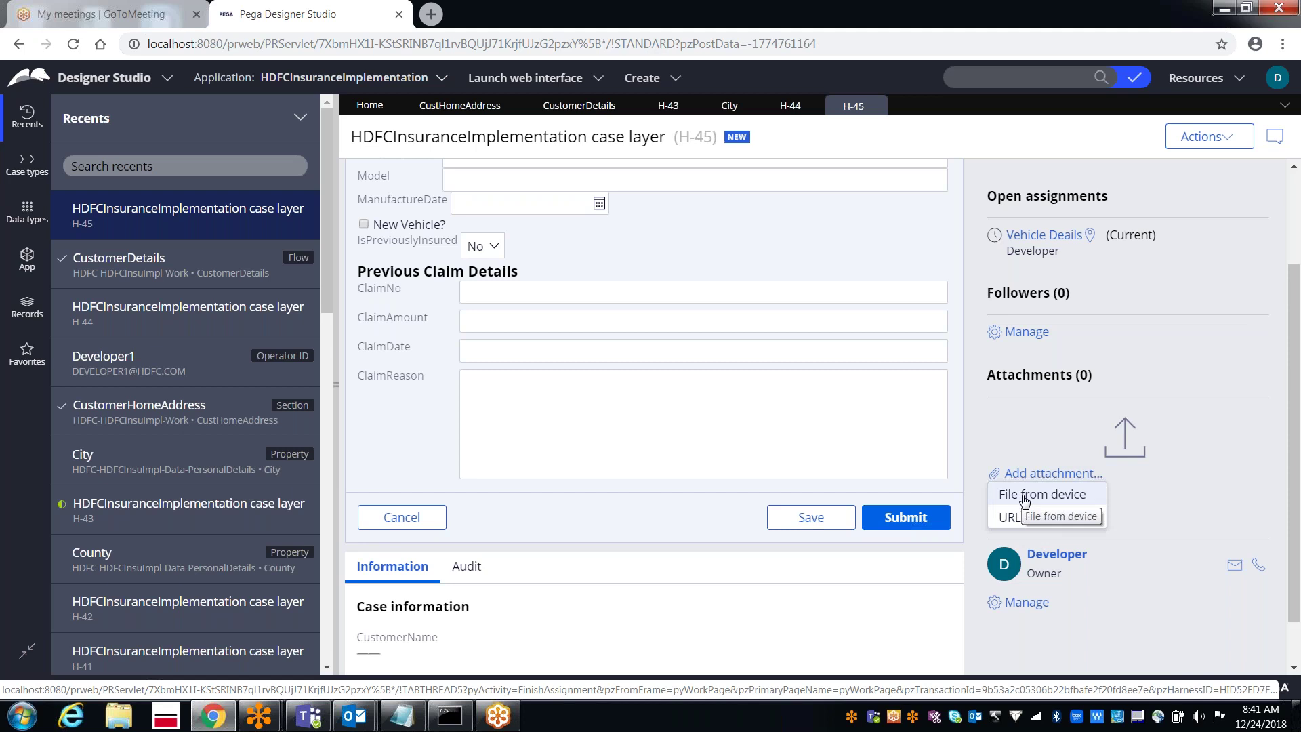
click(1024, 499)
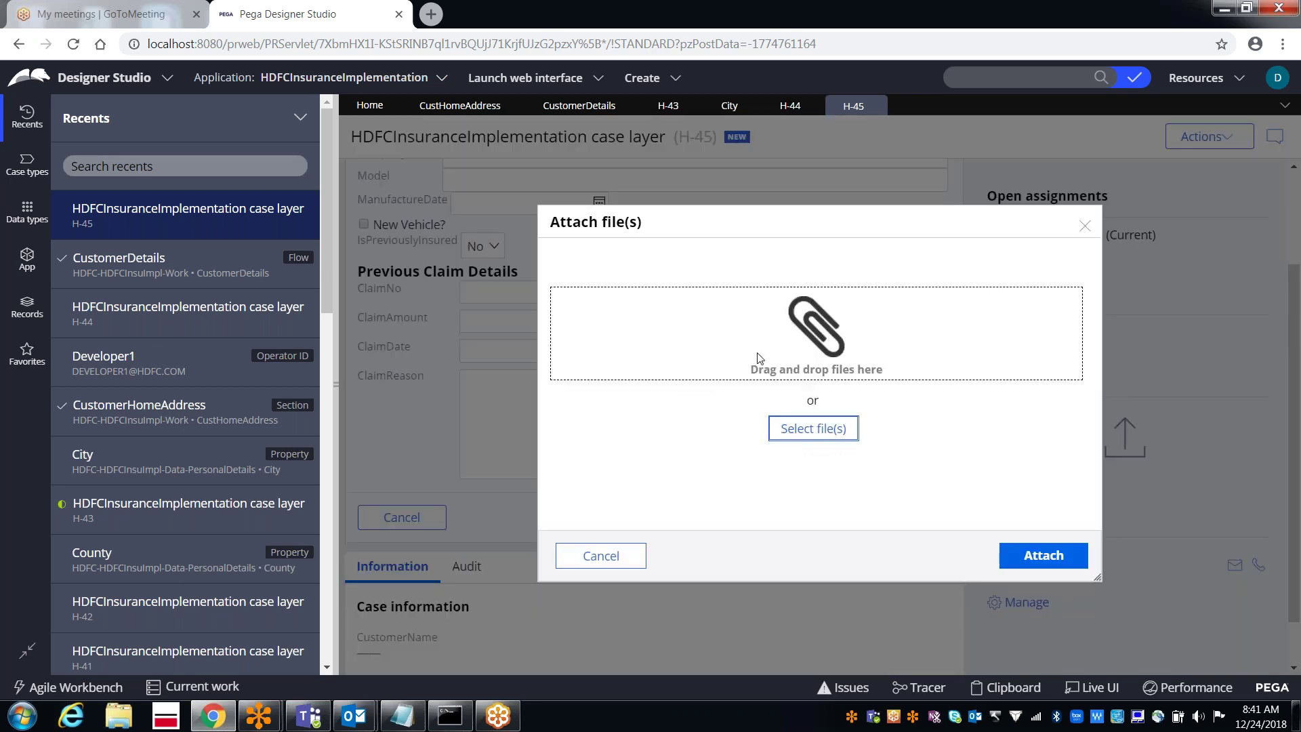
click(800, 437)
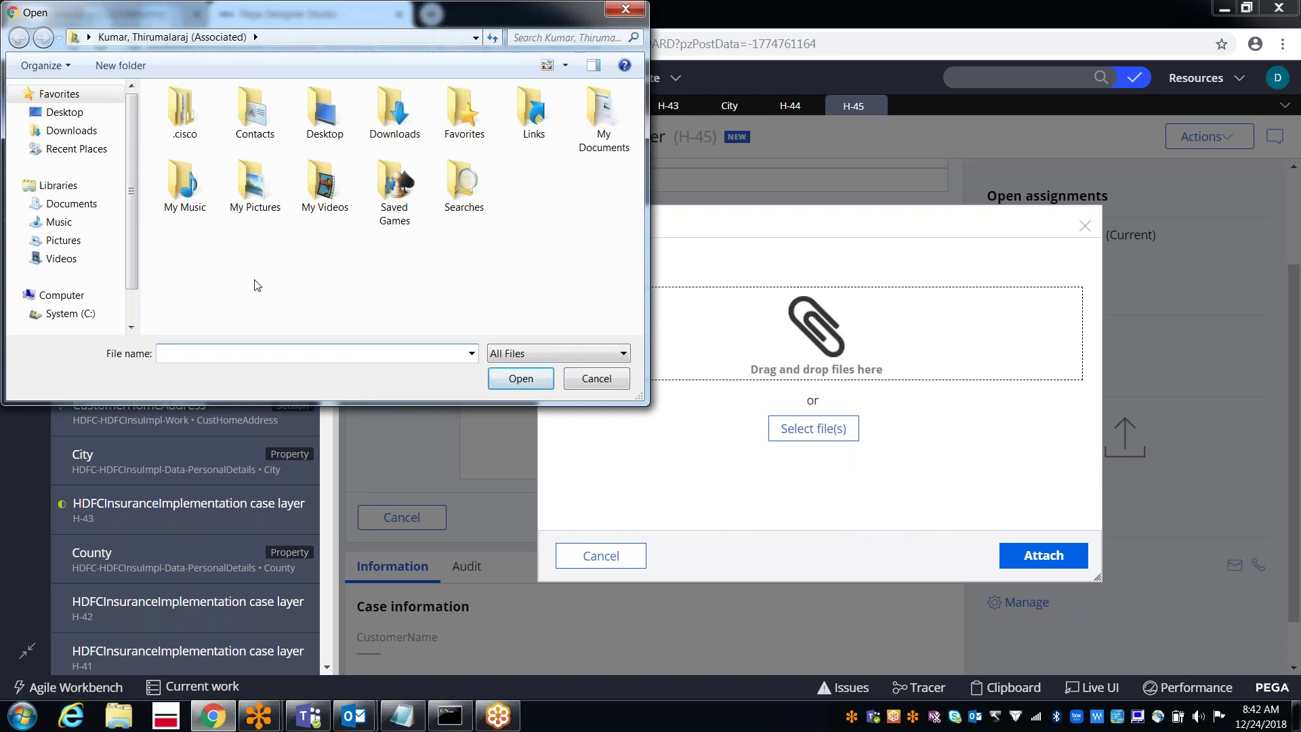
click(58, 116)
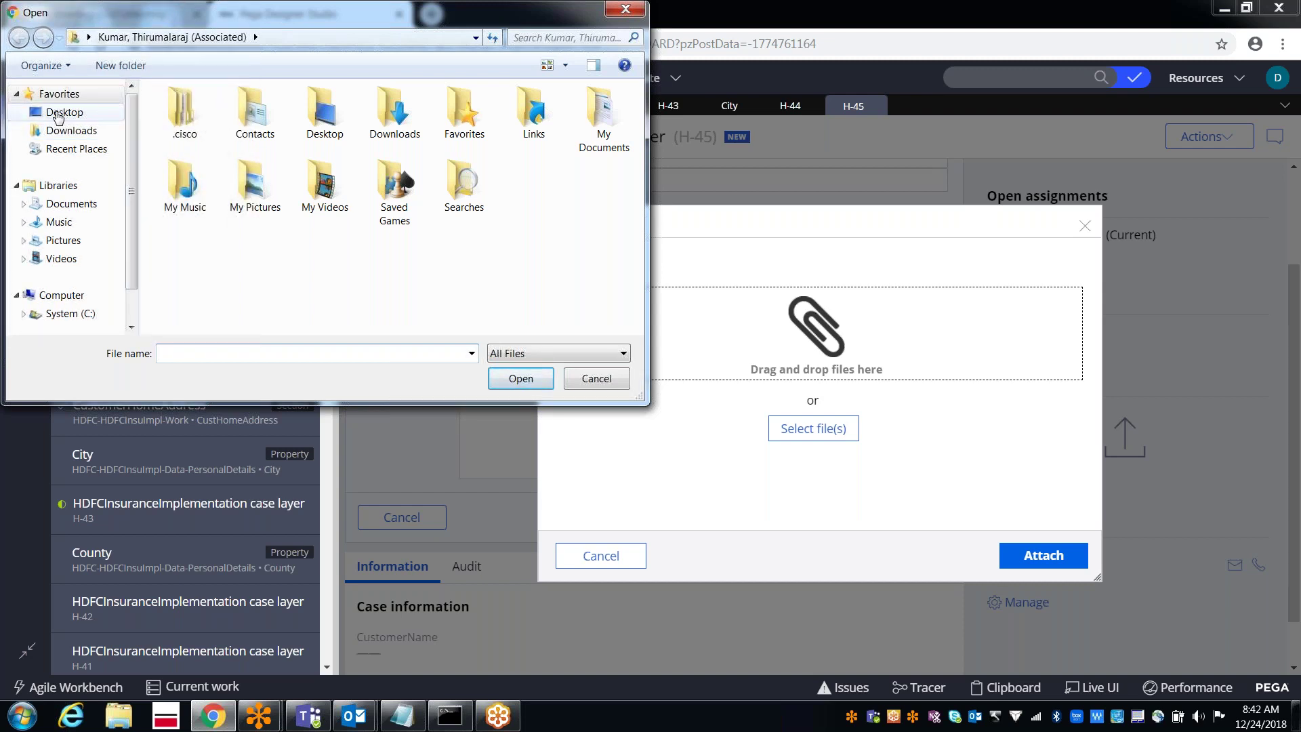
click(58, 116)
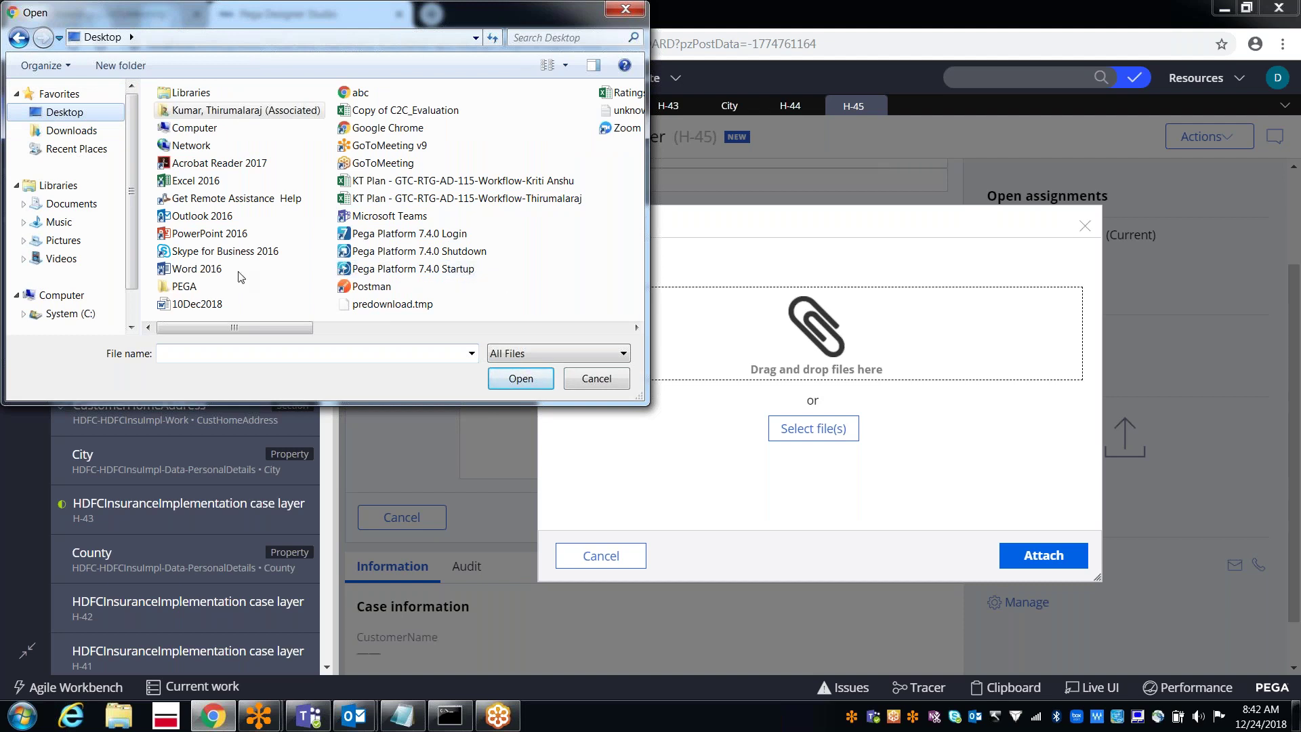
click(628, 97)
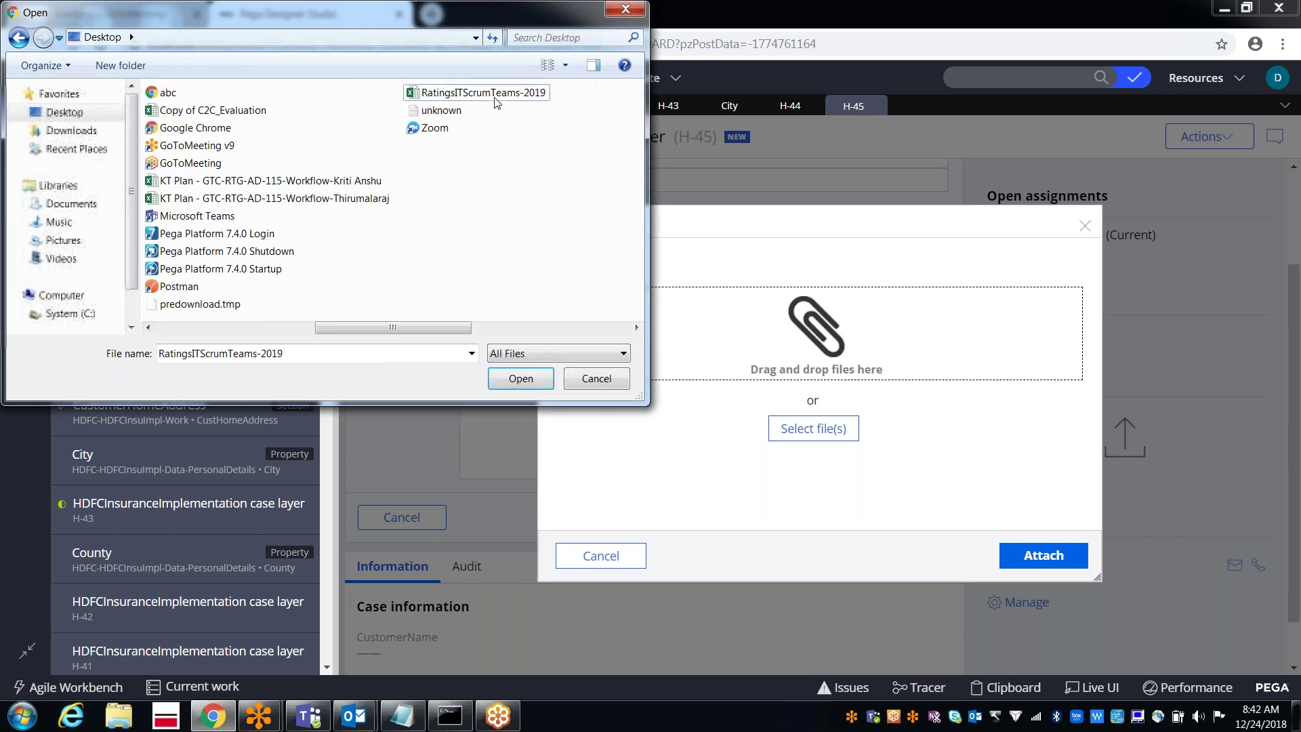
double_click(485, 98)
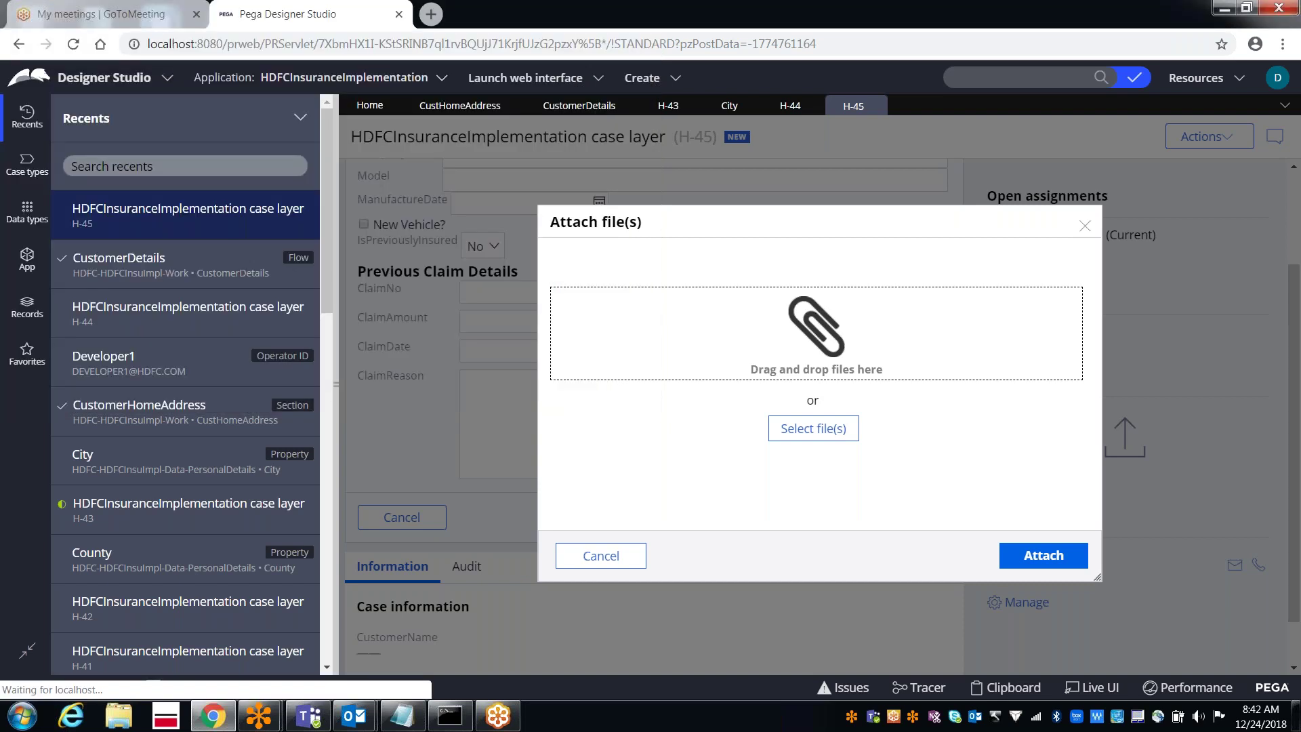
click(1042, 565)
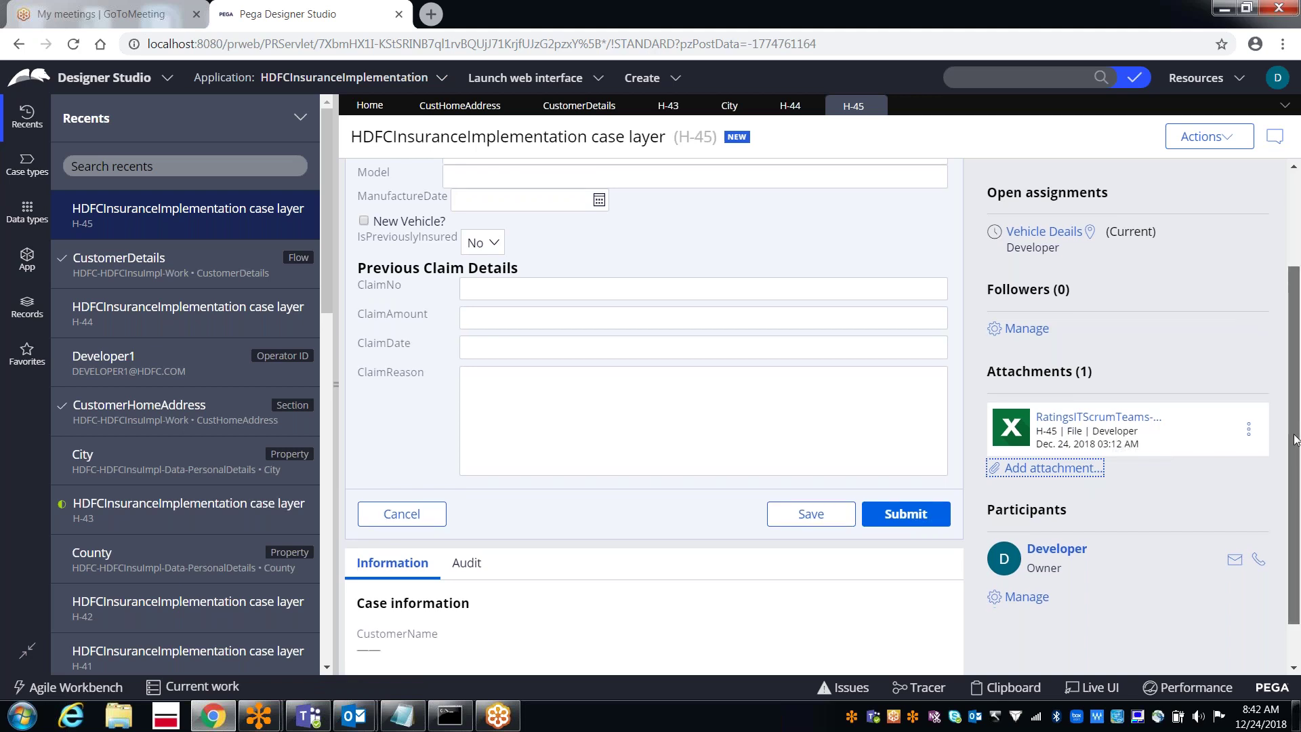
- Delete the RatingsITScrumTeams-2019 attachment from the H-45 case
scroll(1294, 448, down, 1)
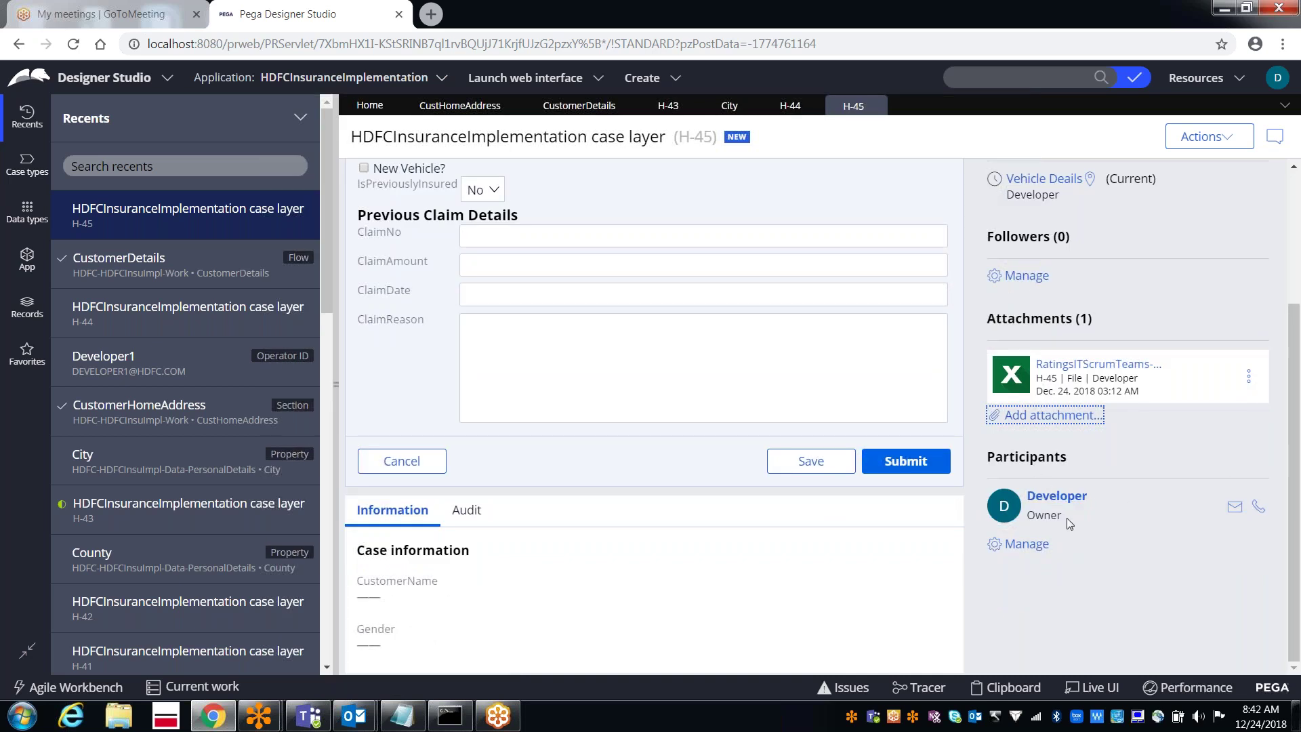
click(1249, 377)
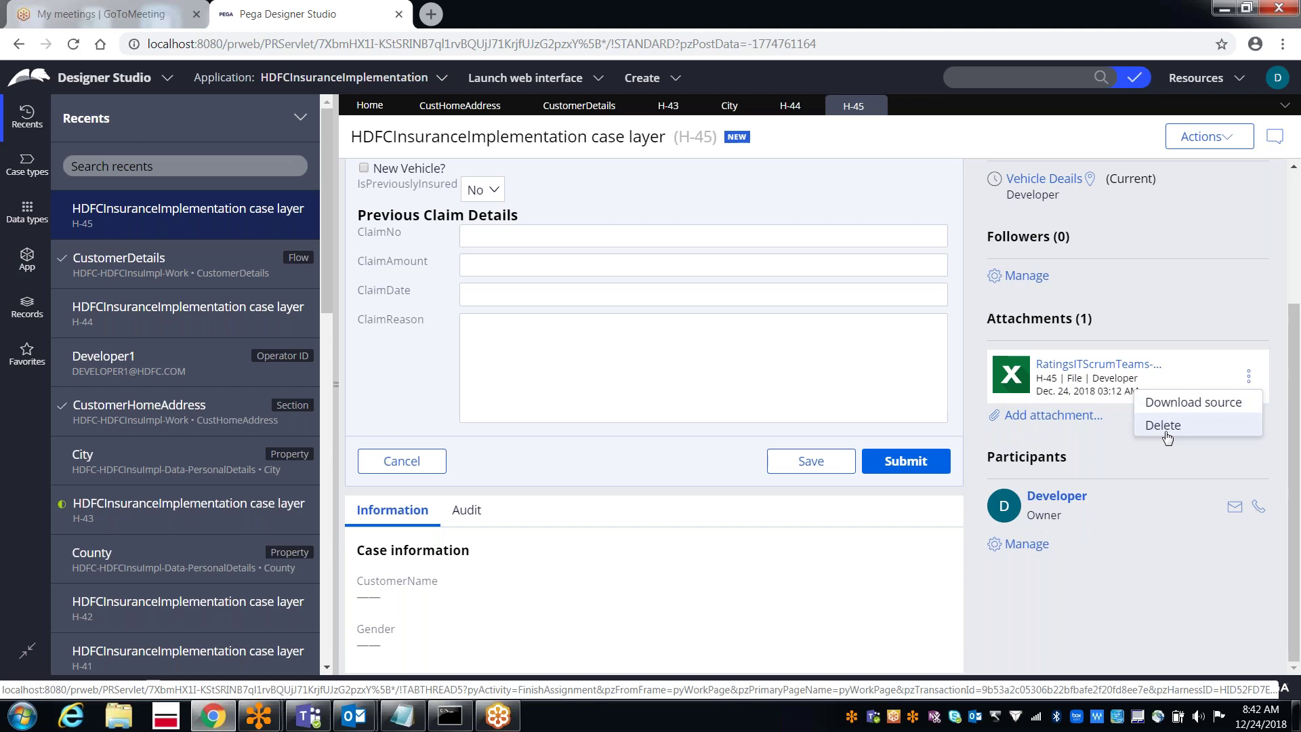
click(1165, 427)
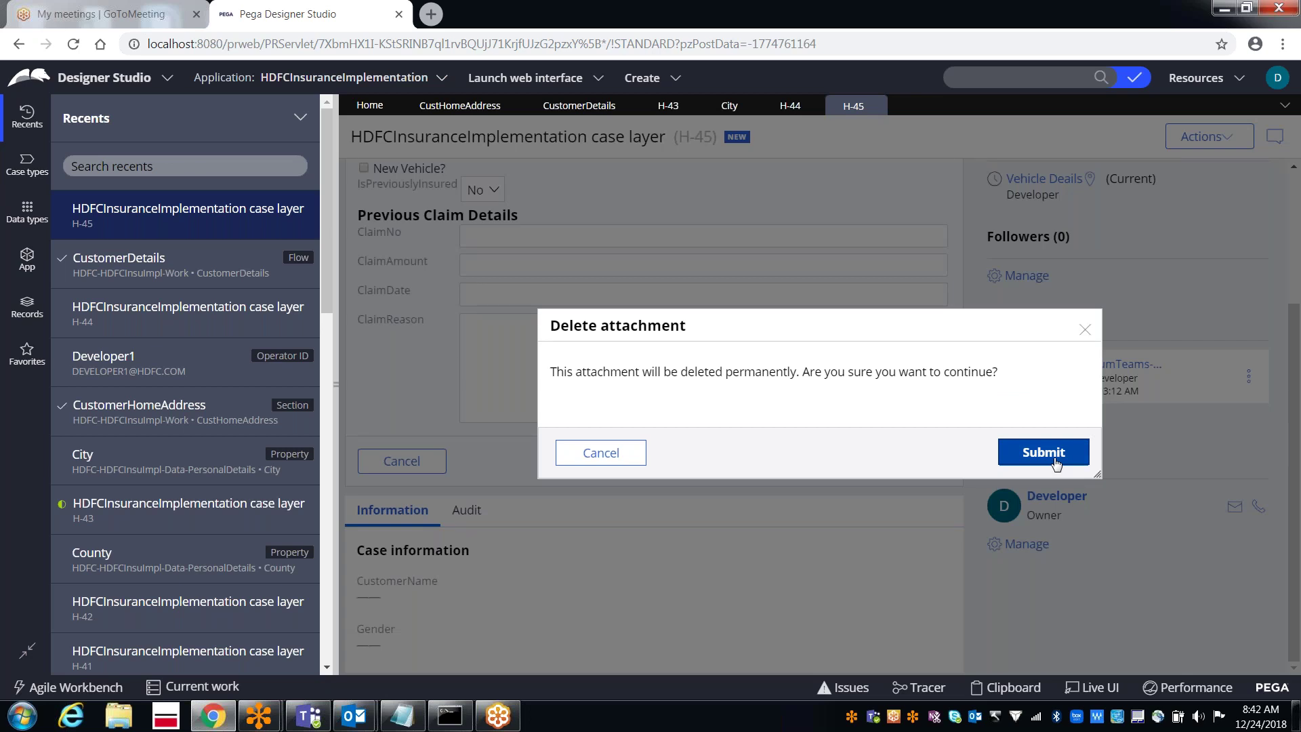
click(1054, 461)
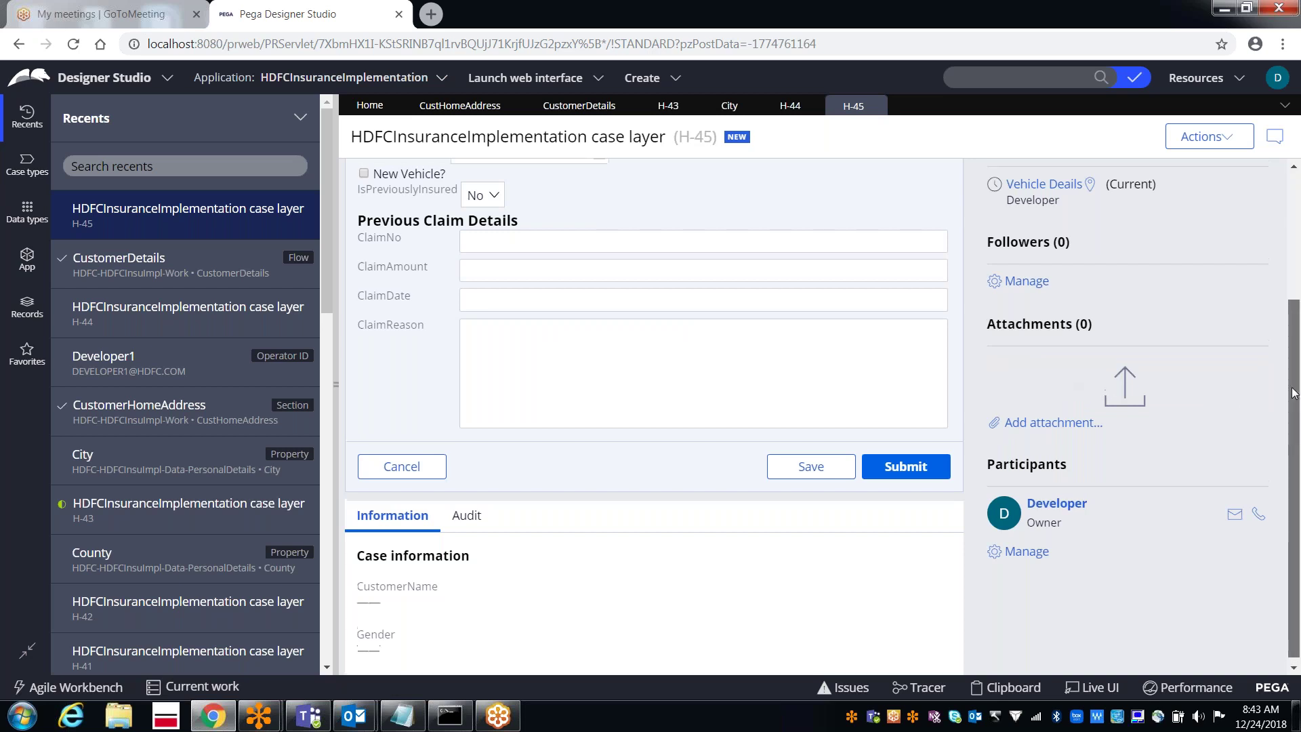
- Set IsPreviouslyInsured to Yes in the H-45 vehicle details and save the assignment
drag(1294, 414, 1285, 236)
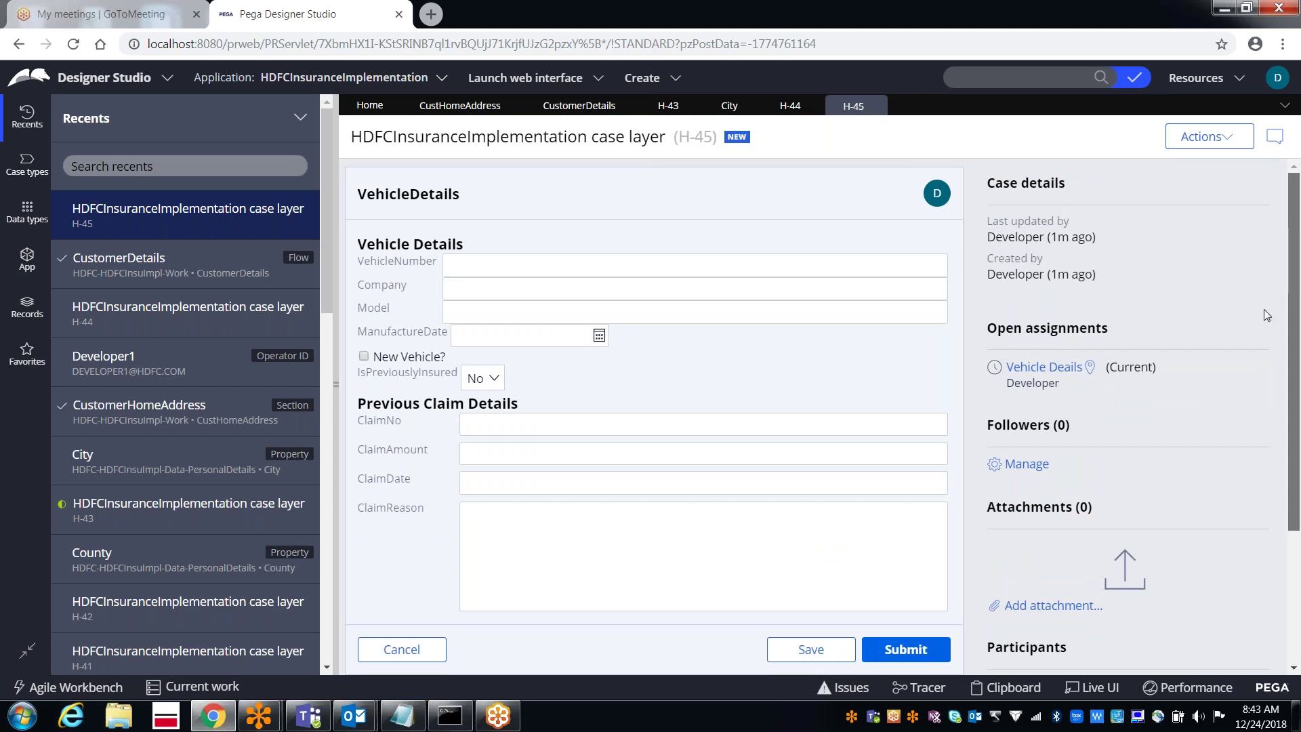
scroll(1263, 308, down, 2)
scroll(1255, 377, down, 2)
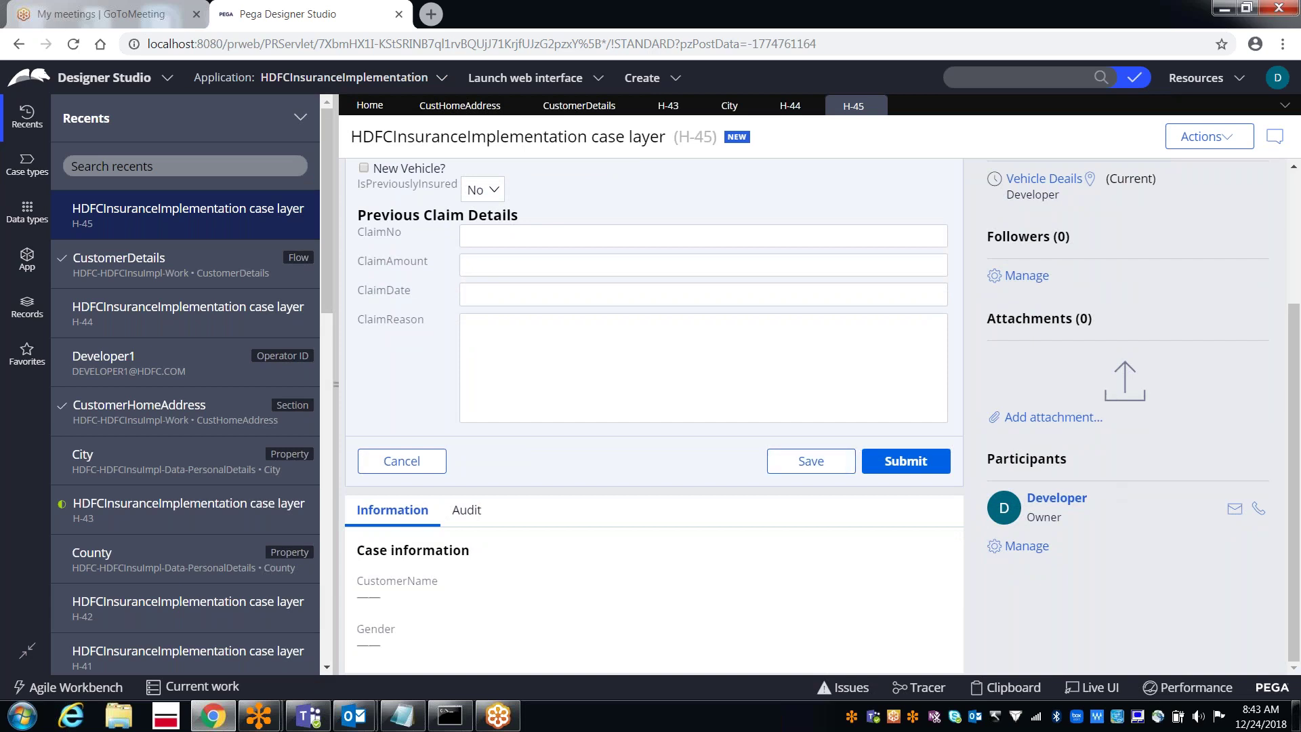
click(549, 257)
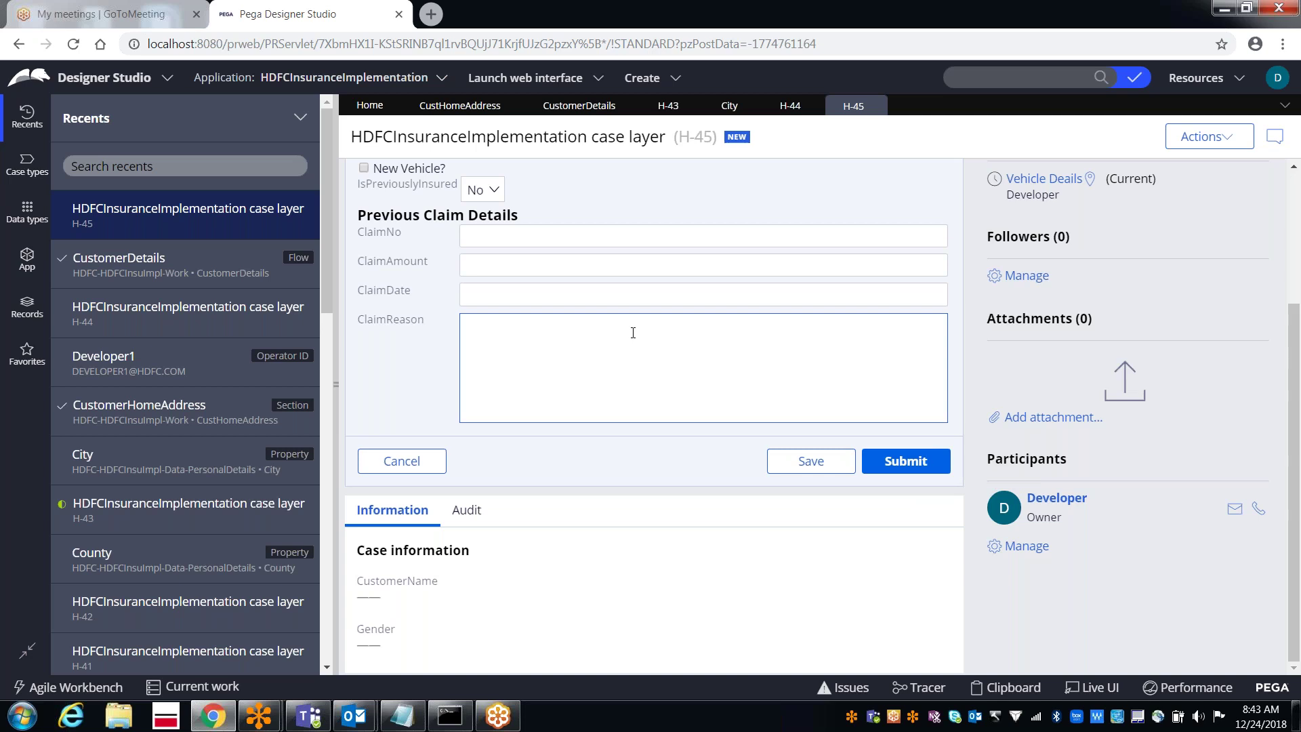
click(481, 192)
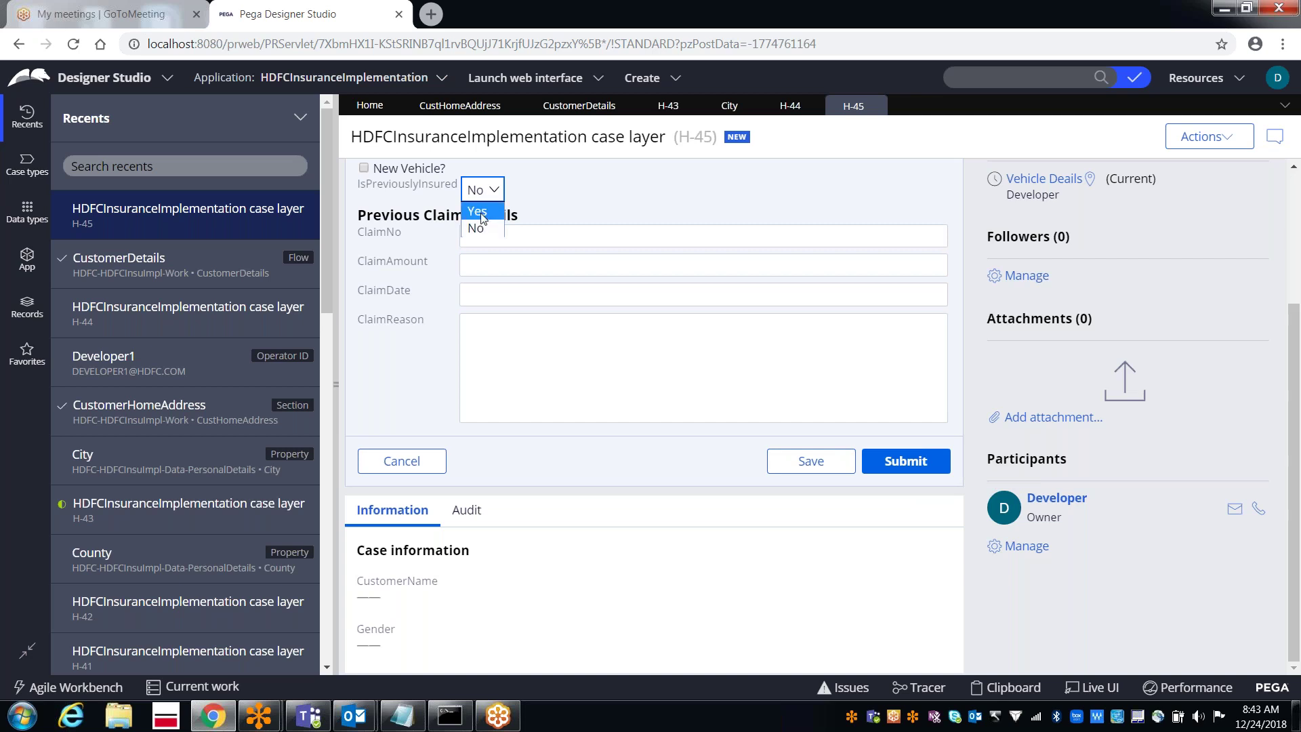
click(478, 213)
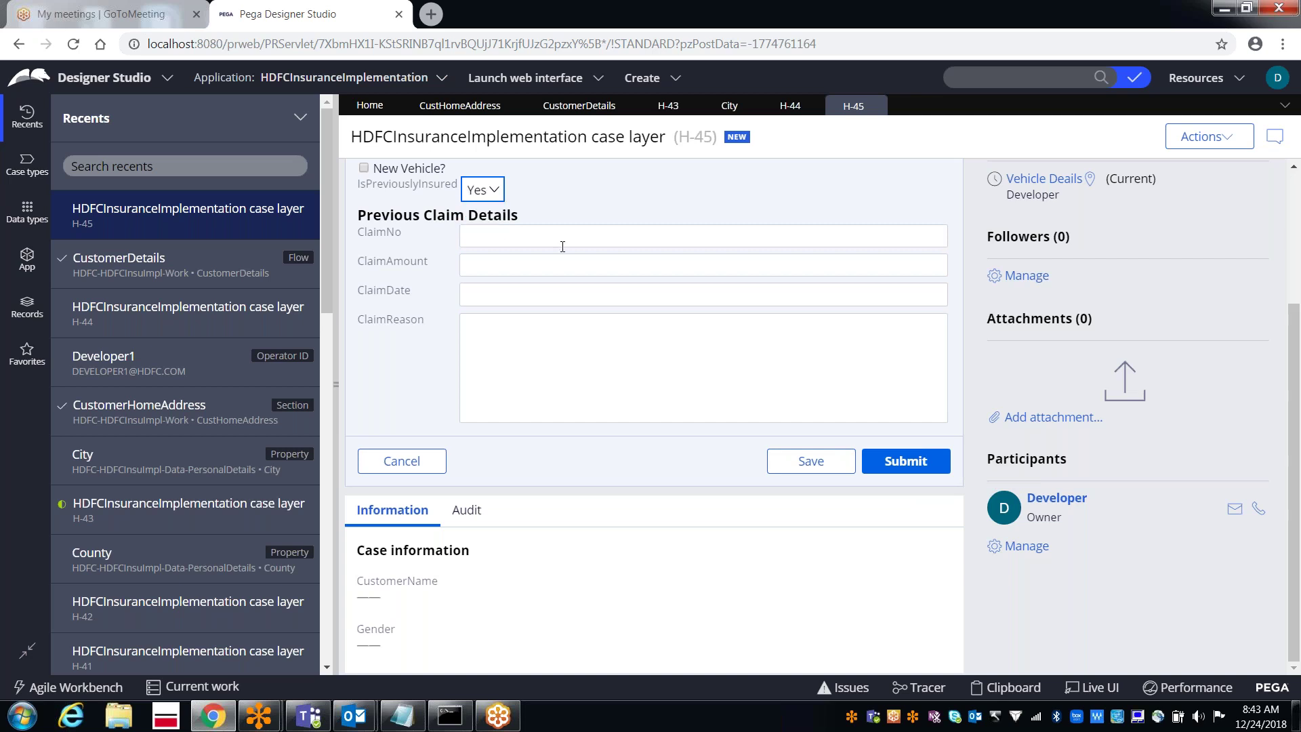
click(792, 466)
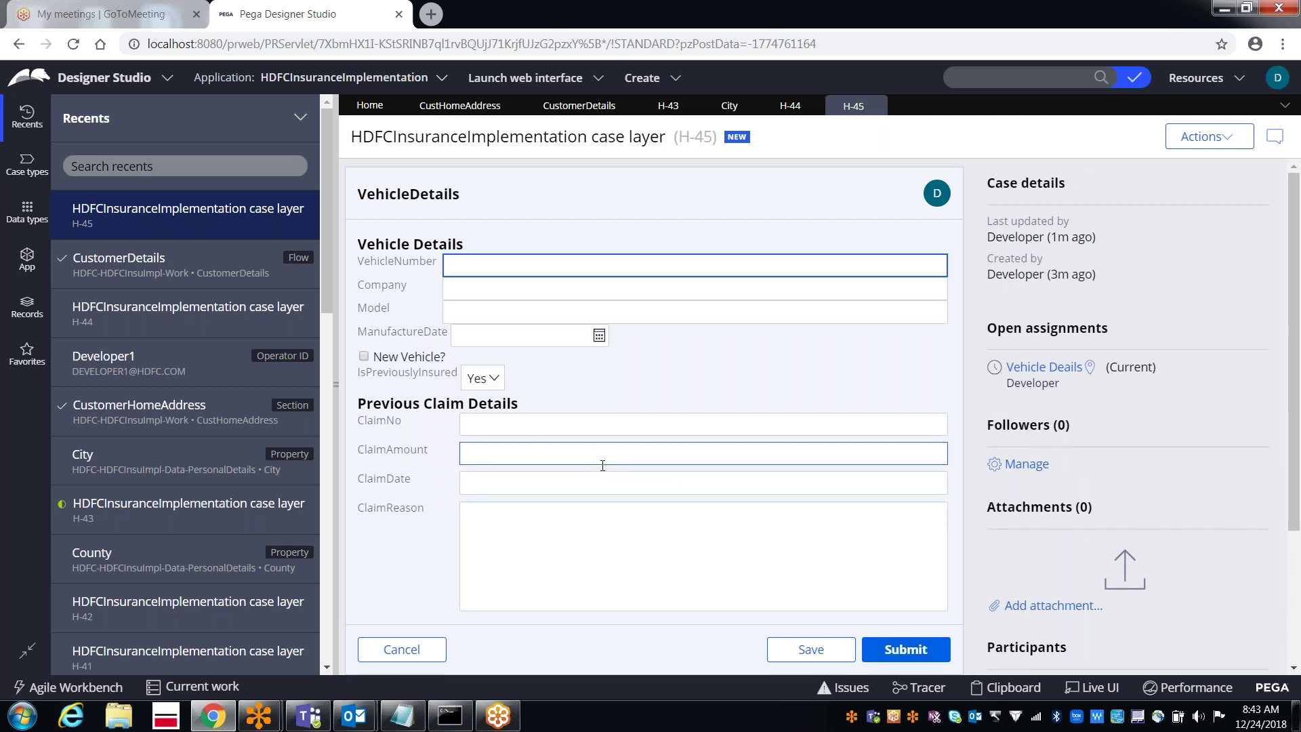
- Review the two assignment shapes in the CustomerDetails flow diagram and return to the H-45 case
click(561, 107)
click(707, 355)
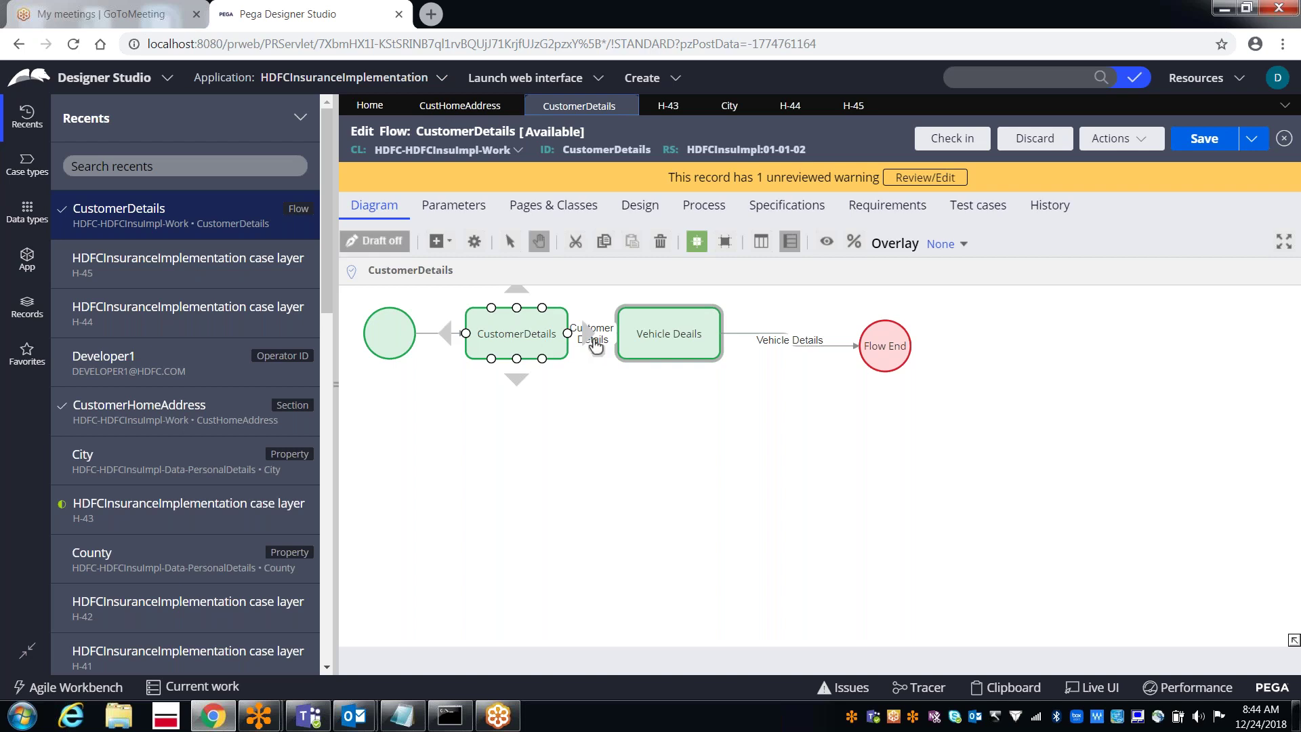
click(626, 342)
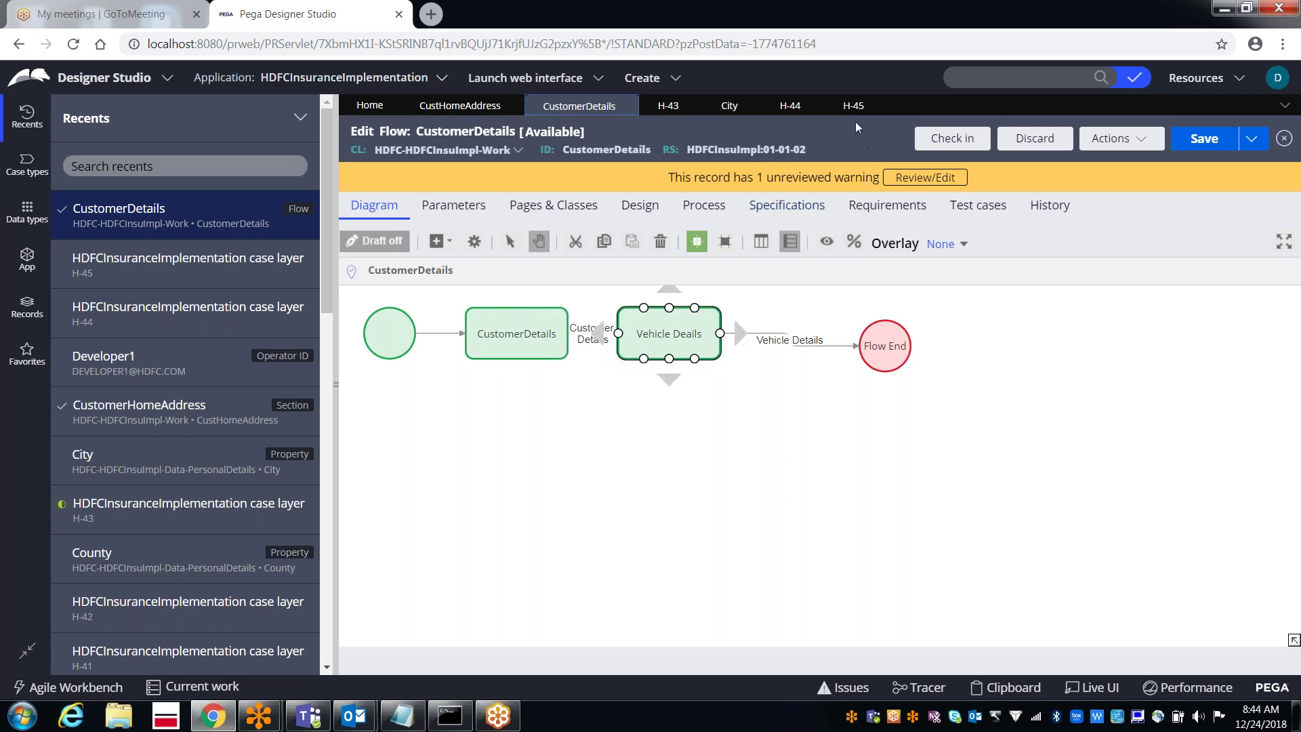
click(852, 107)
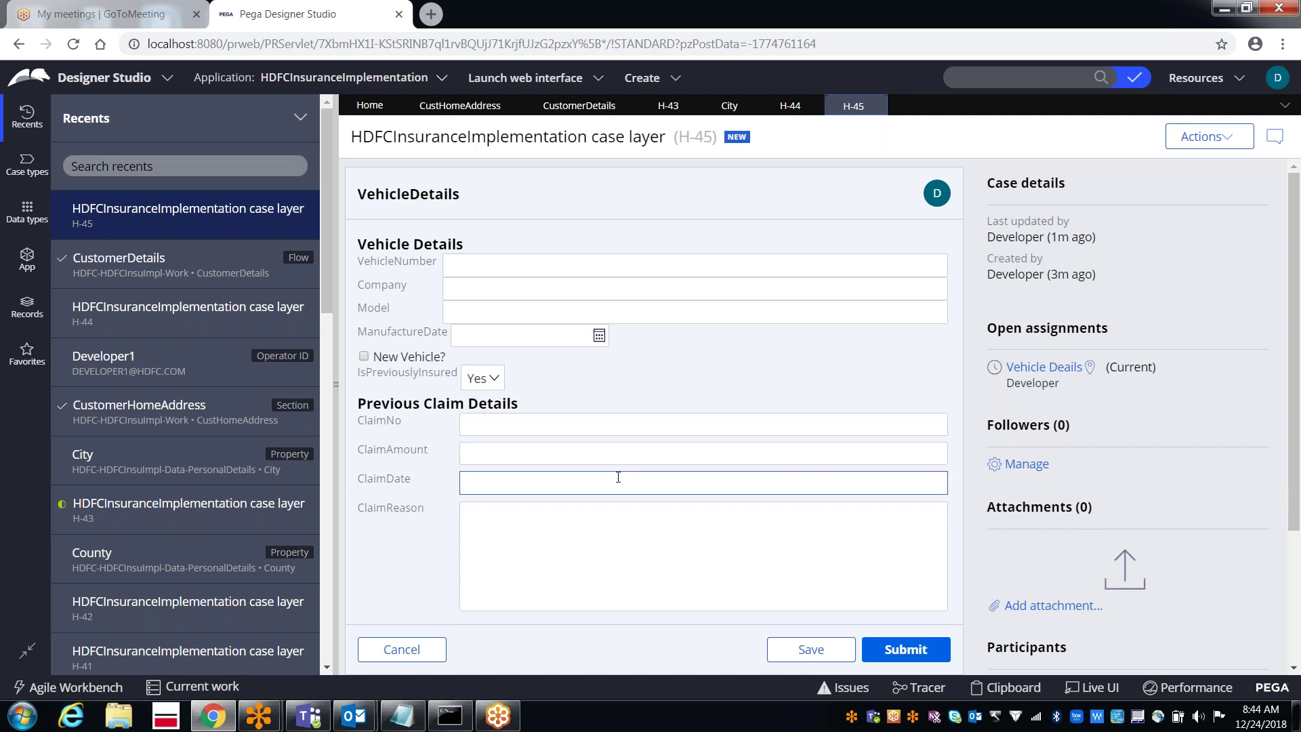
- Set the Permanent Address City field's visibility to "If not blank" in the CustomerHomeAddress section and save the section
click(448, 108)
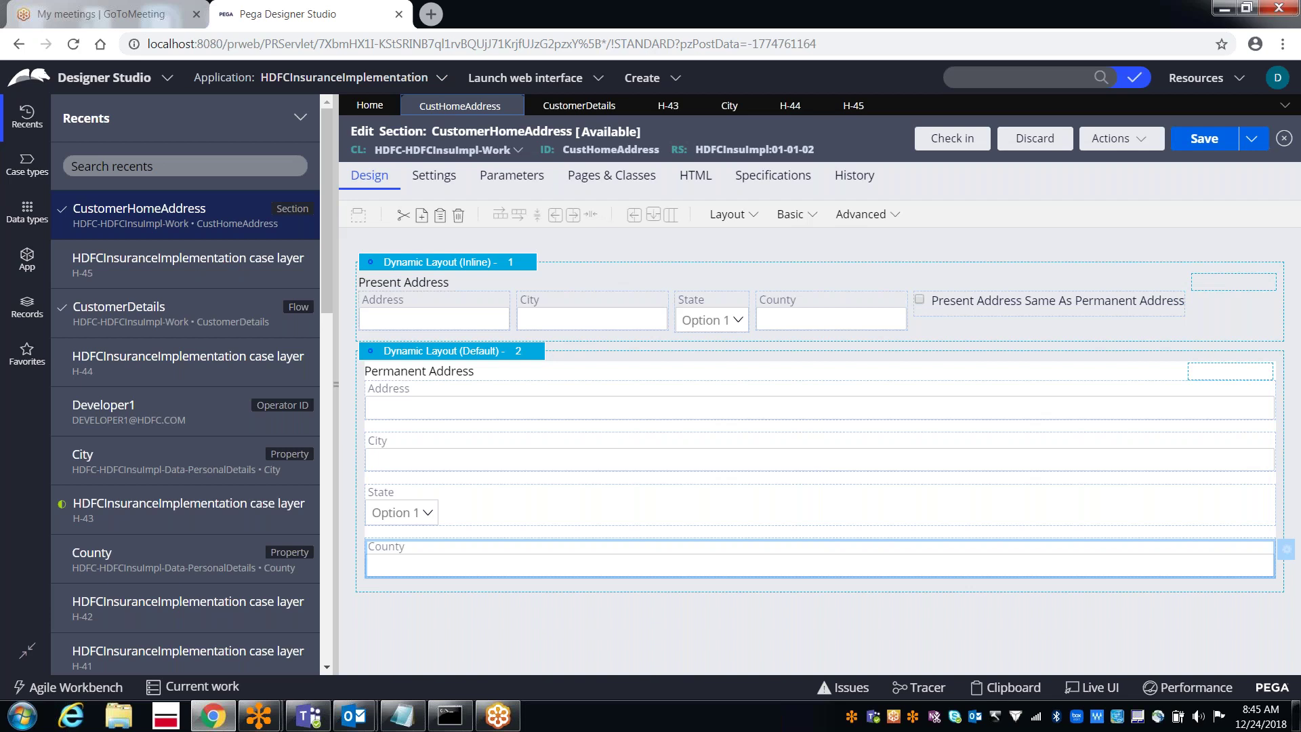
click(553, 462)
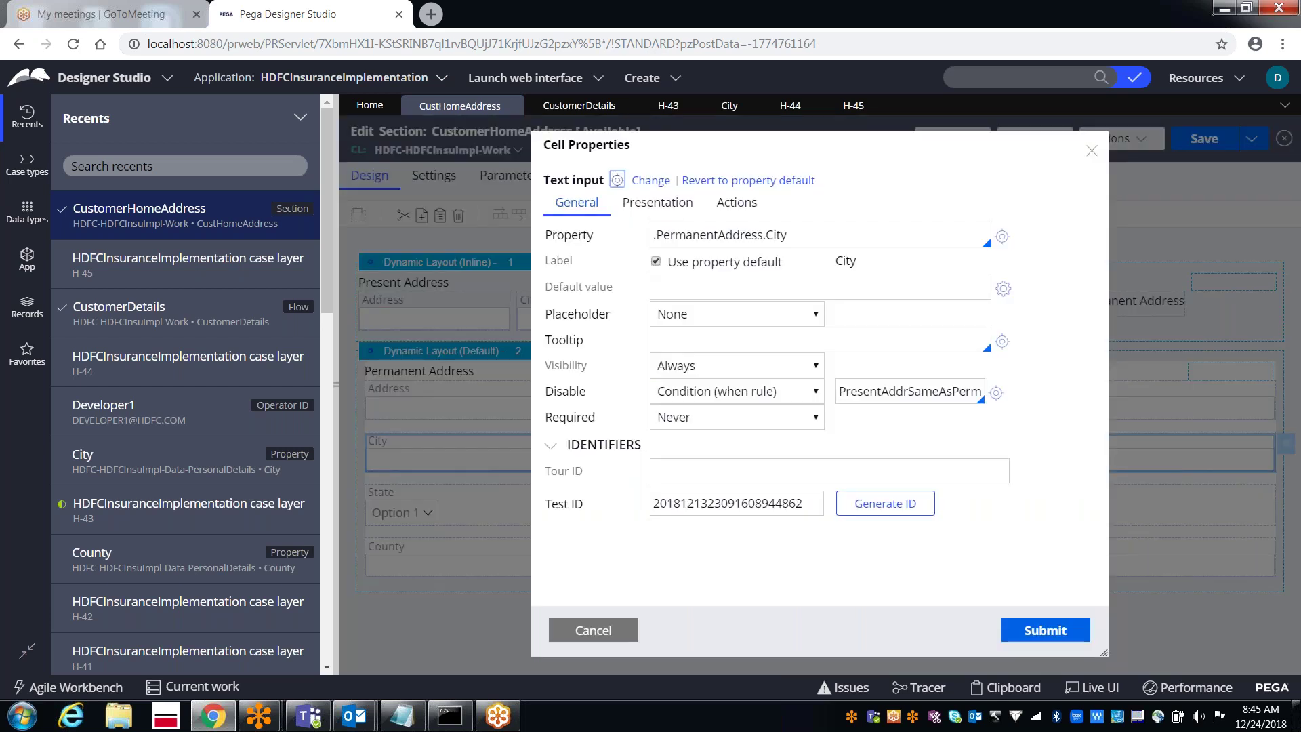
click(744, 371)
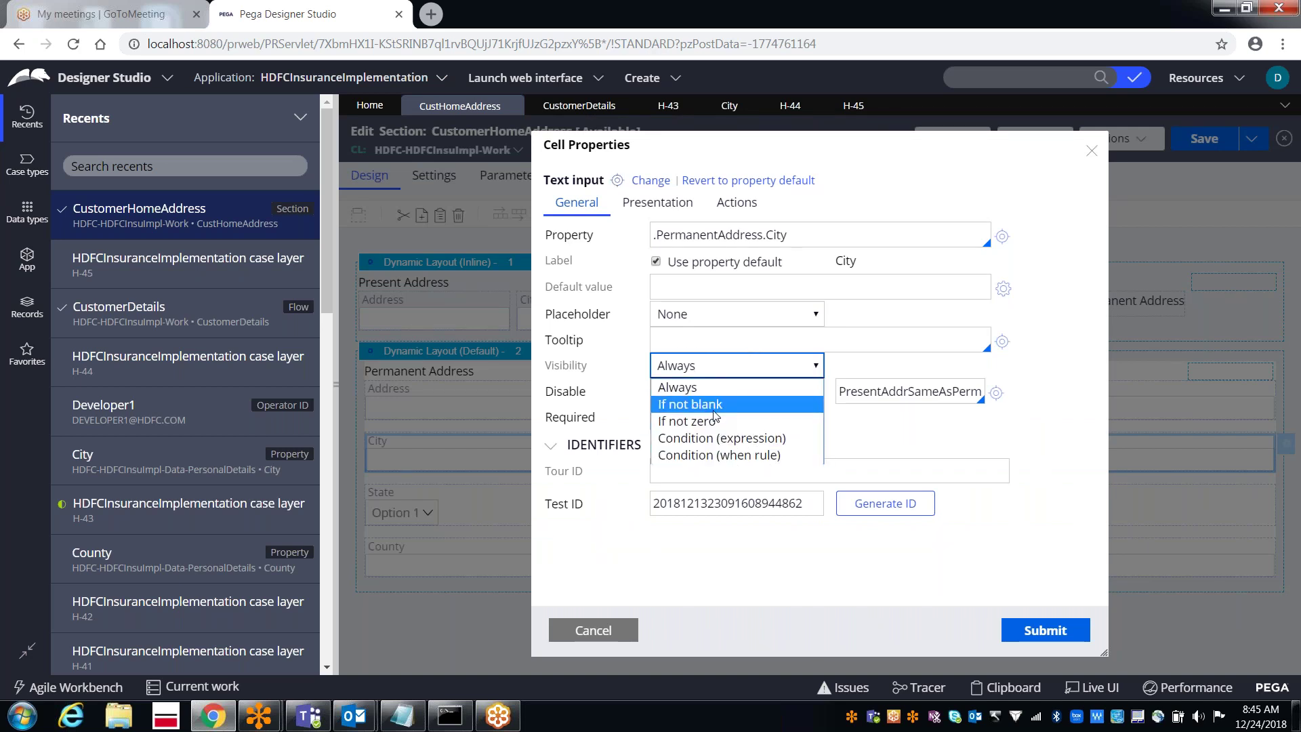
click(714, 406)
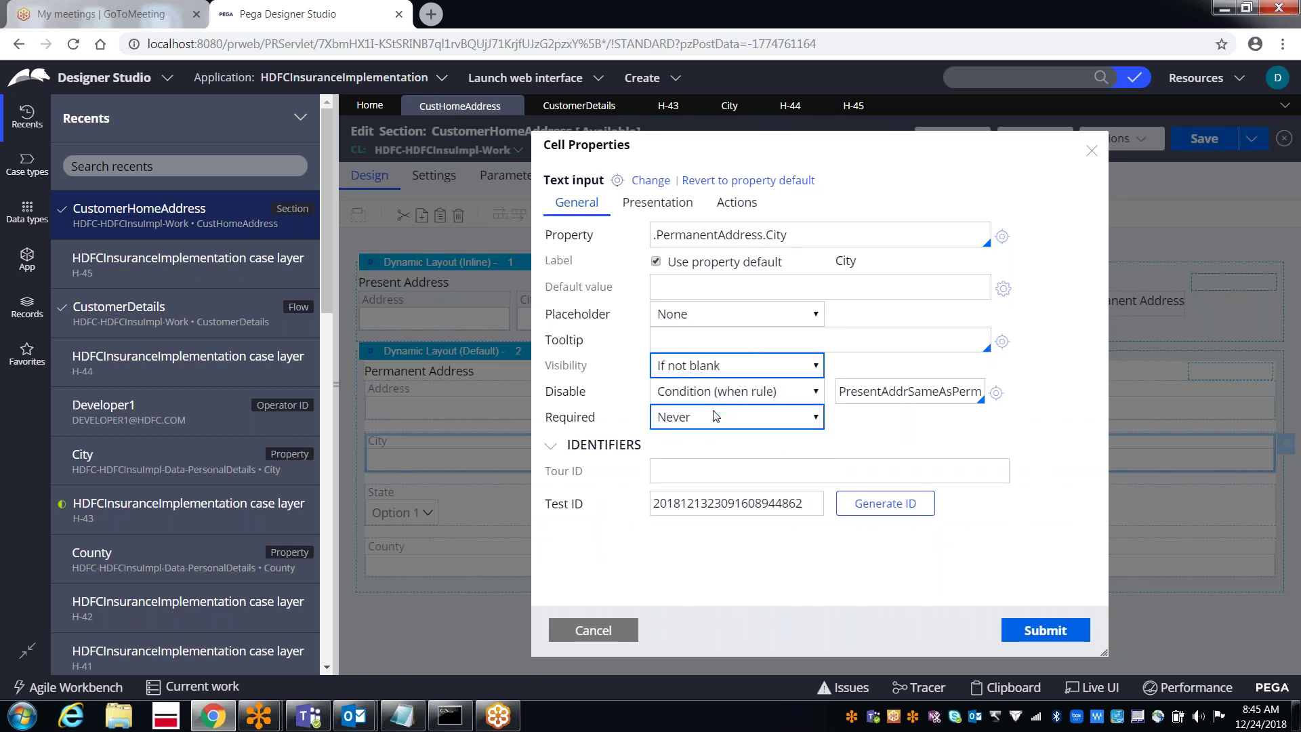
click(1044, 632)
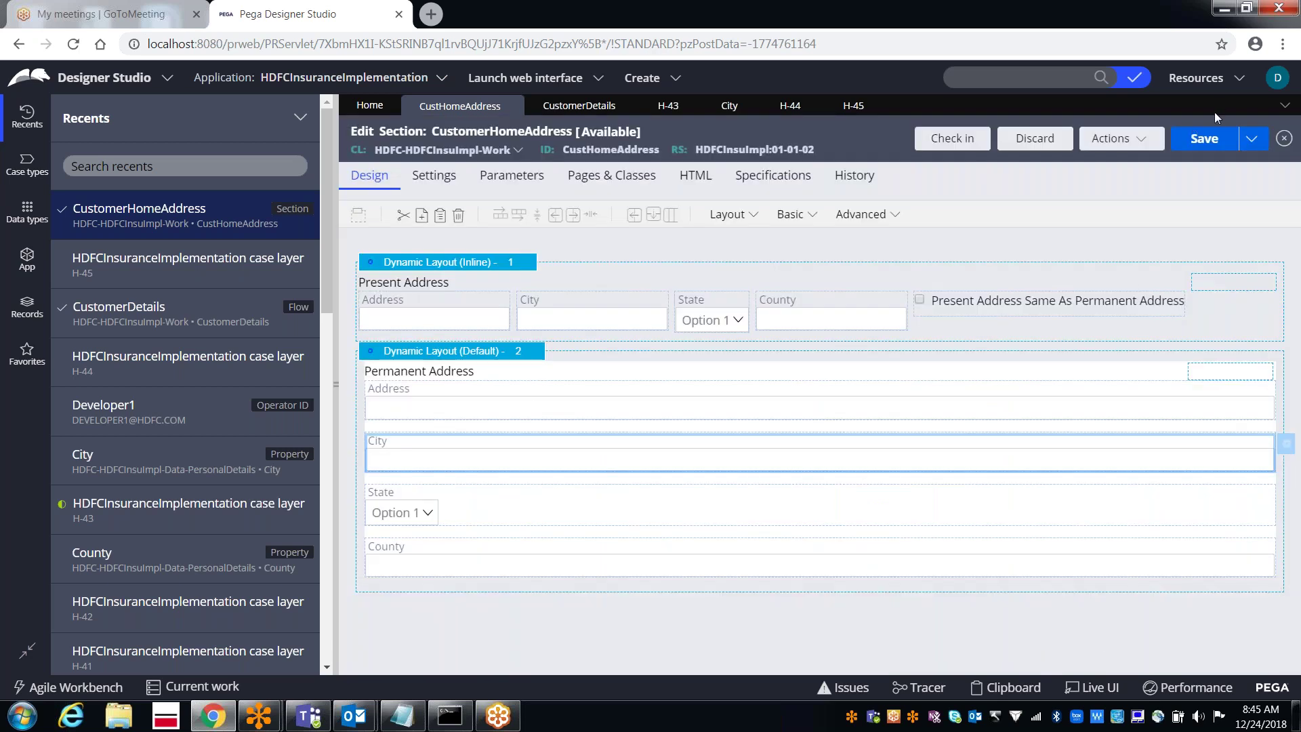
click(1201, 140)
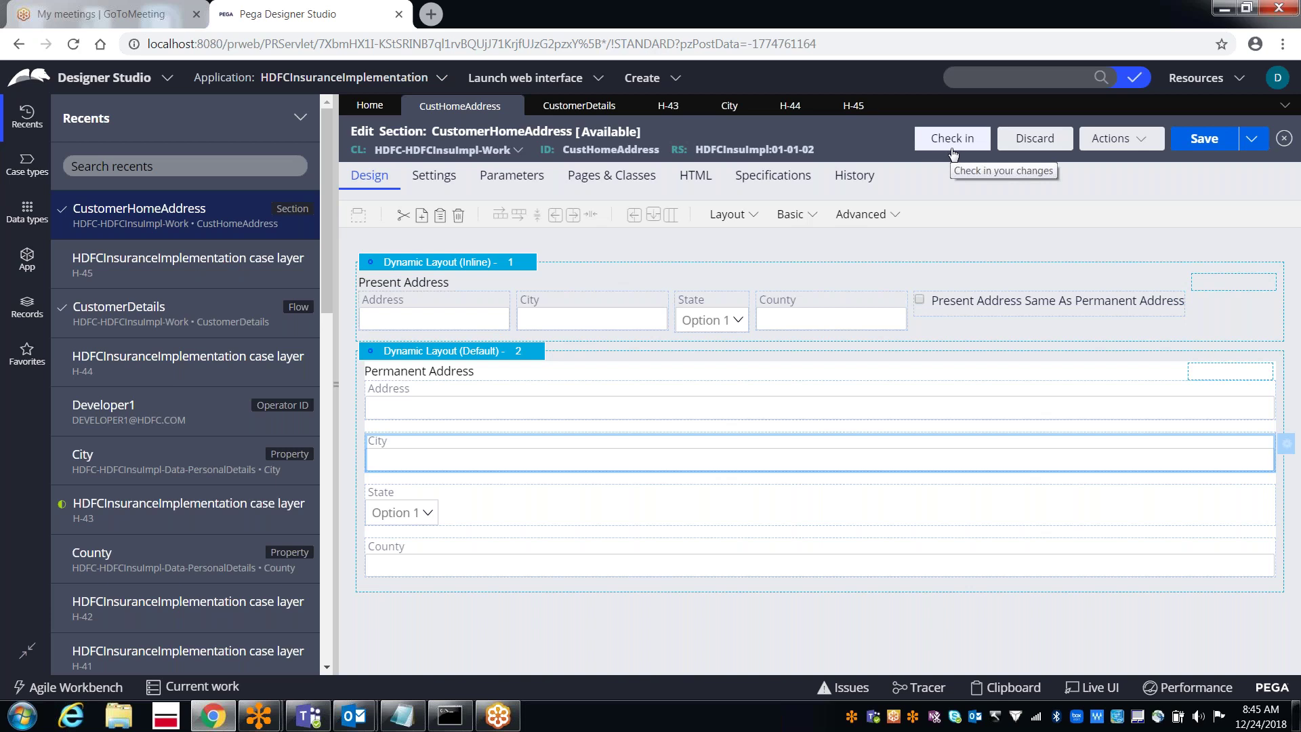
- Restore the Permanent Address City field's visibility to Always and save the section
click(1286, 446)
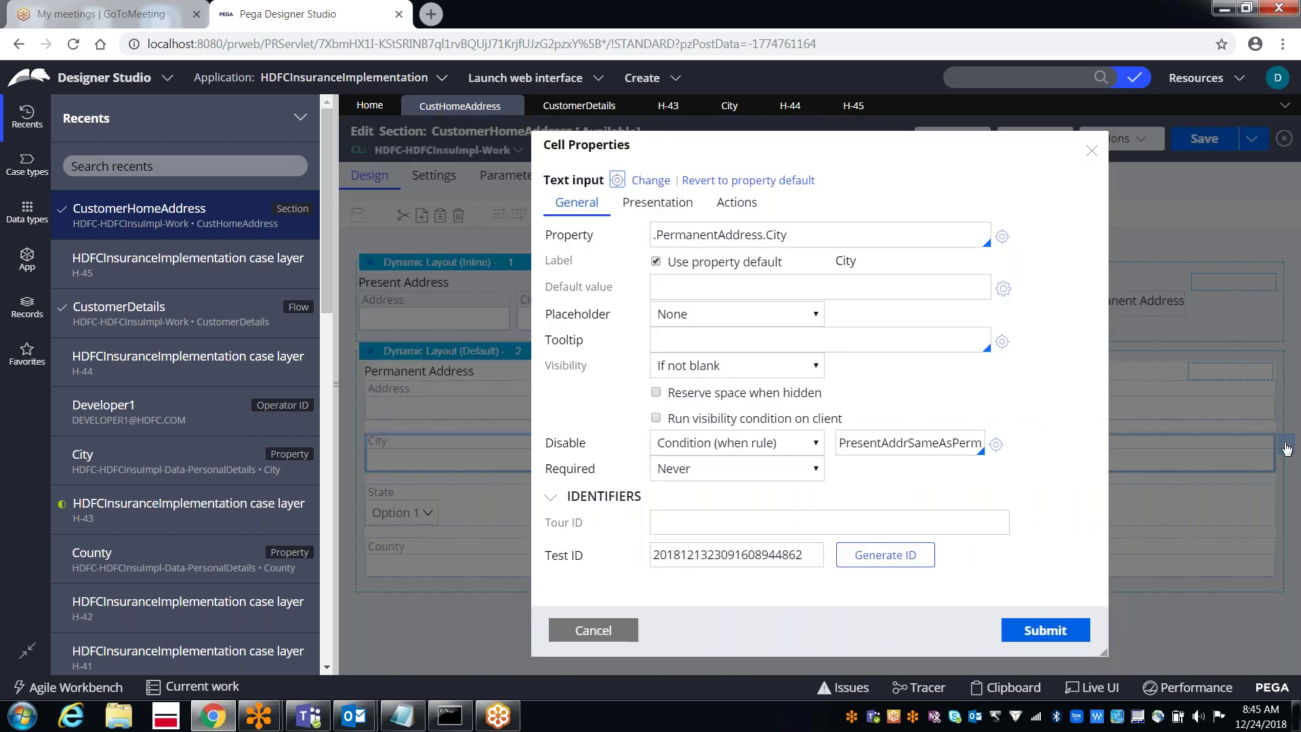
click(730, 366)
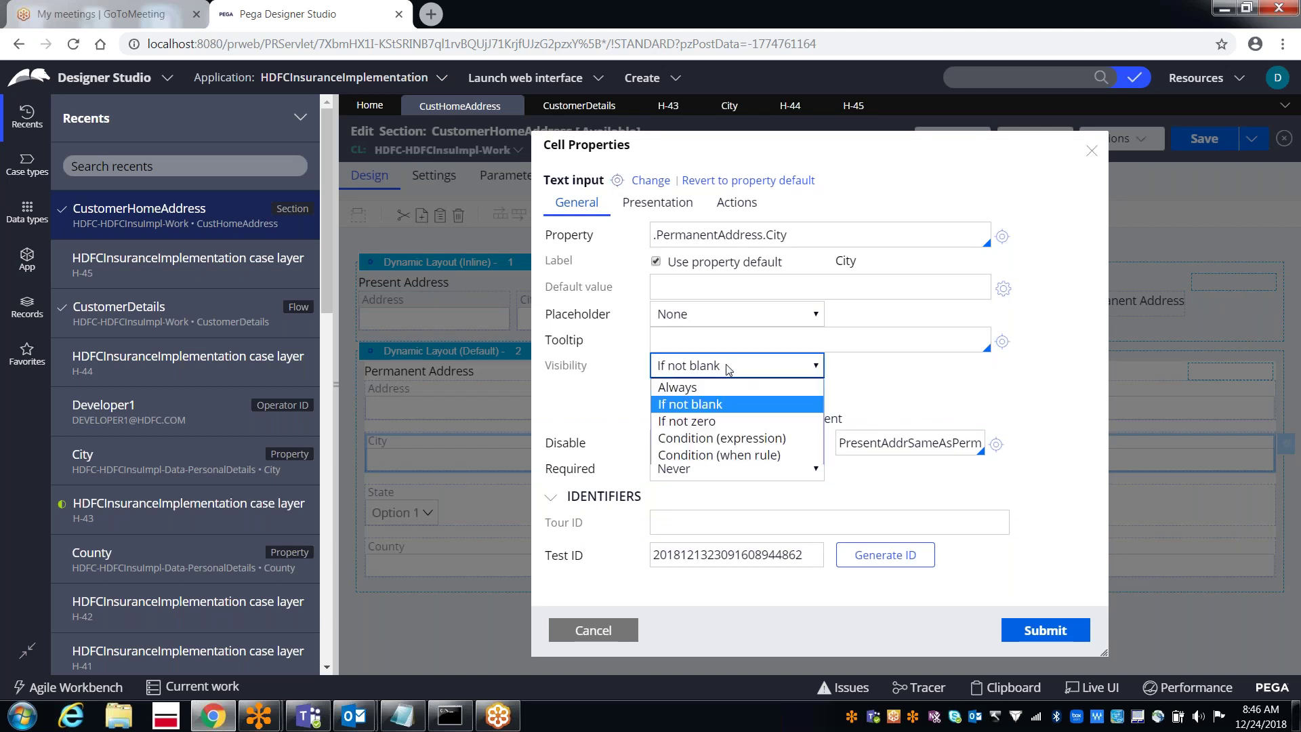
click(702, 394)
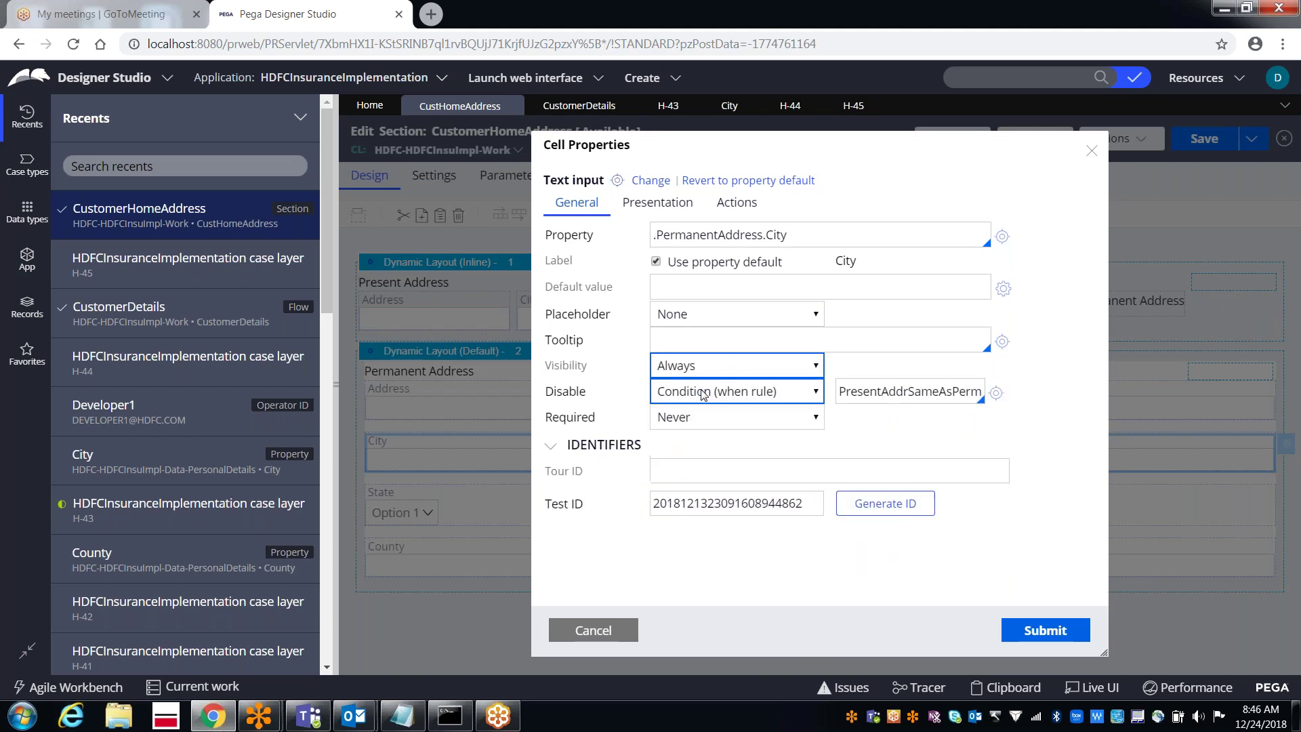
click(1036, 632)
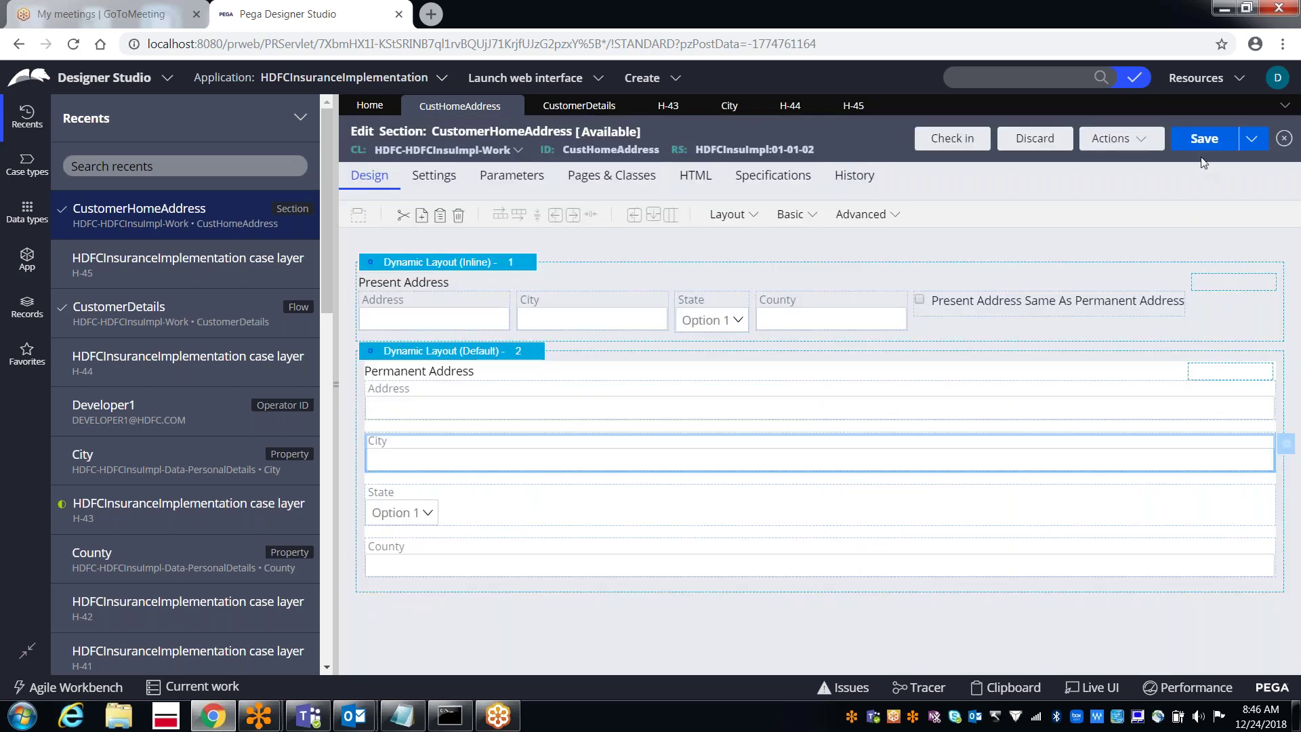
click(1199, 140)
- Check in the CopyPresentToPermanent activity with the comment "implemented functionality for copying the data from present to permanent address"
click(1135, 80)
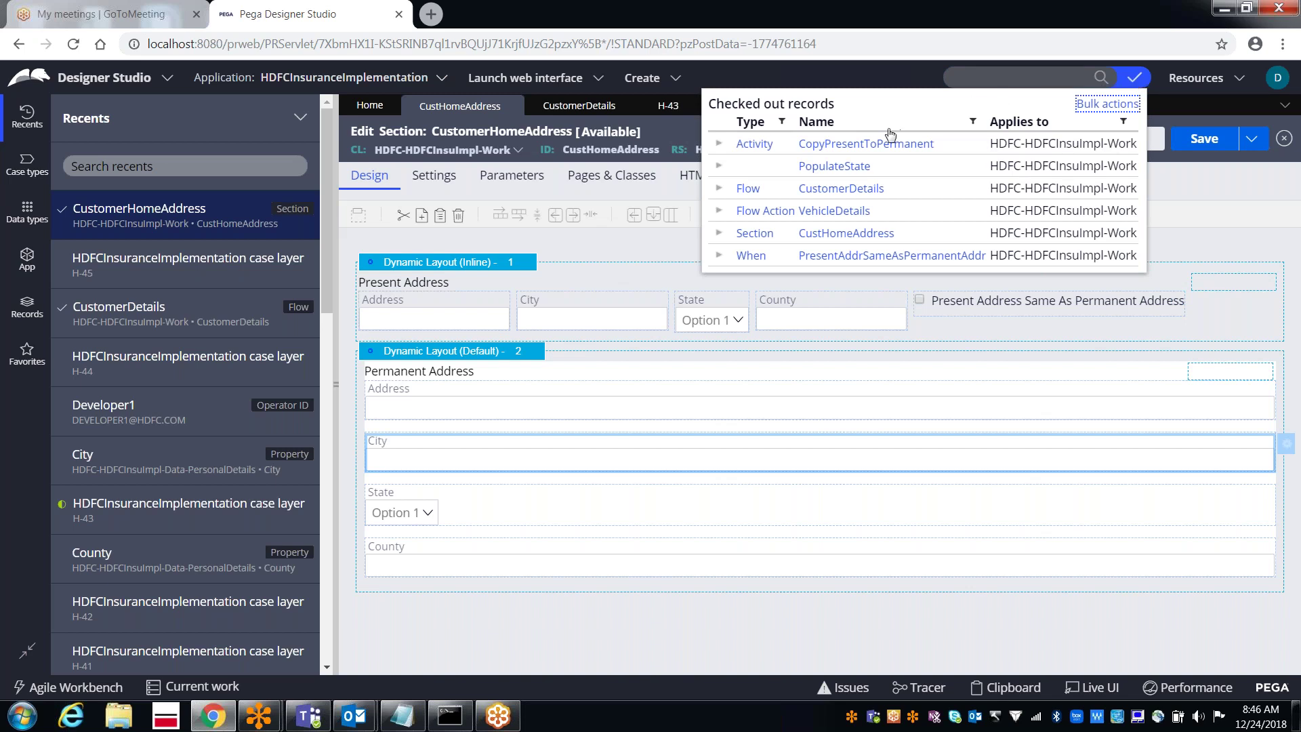
click(874, 144)
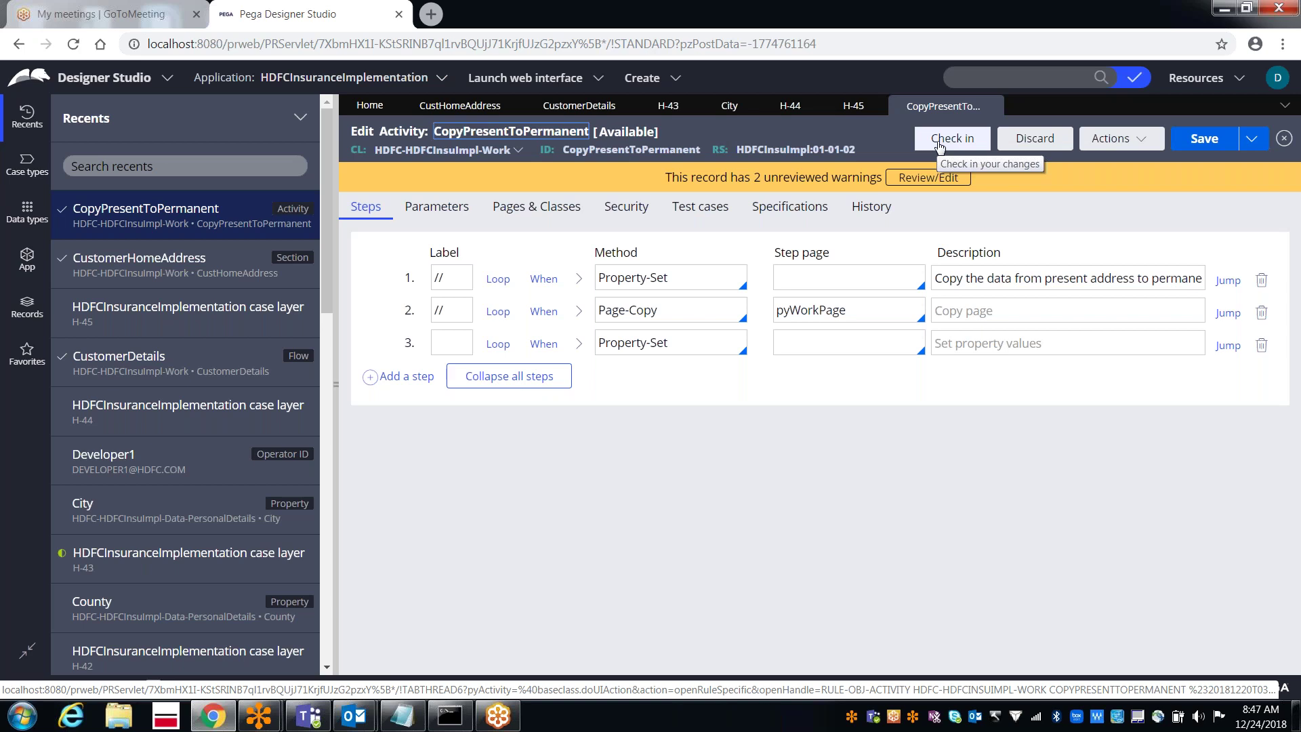
click(939, 139)
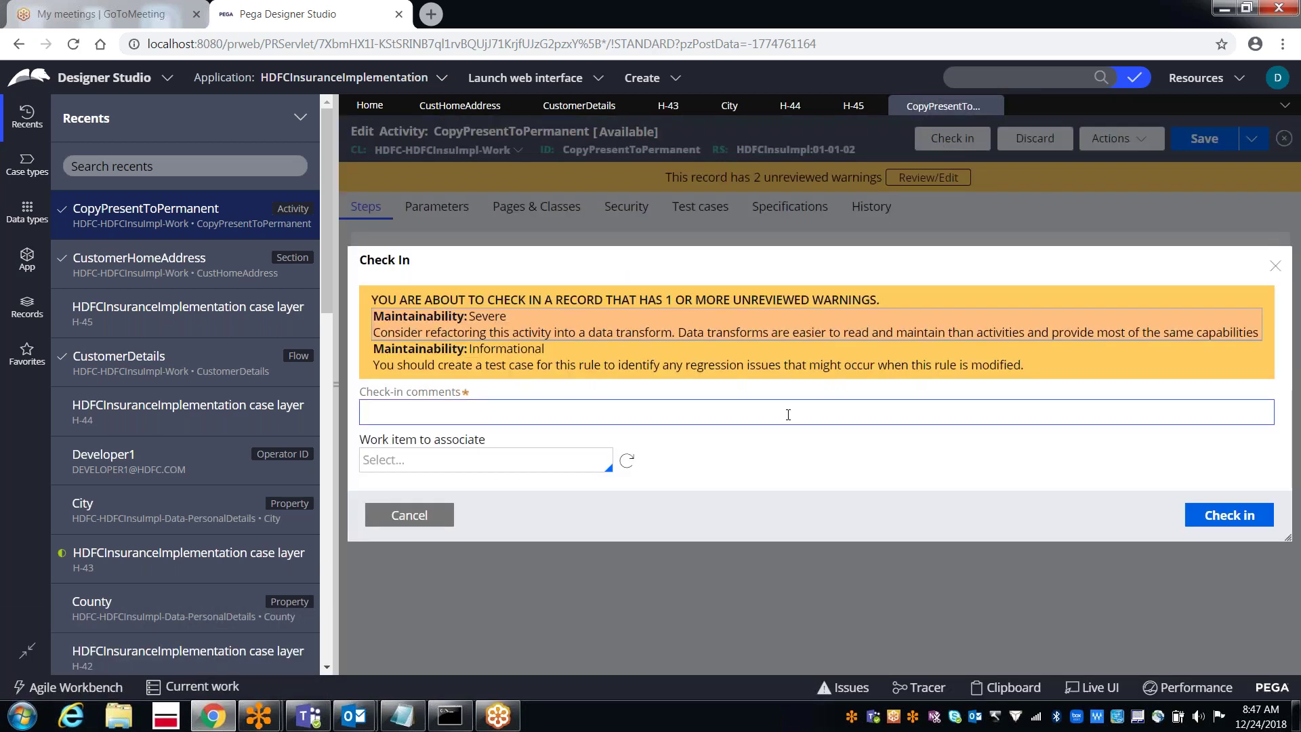
click(787, 415)
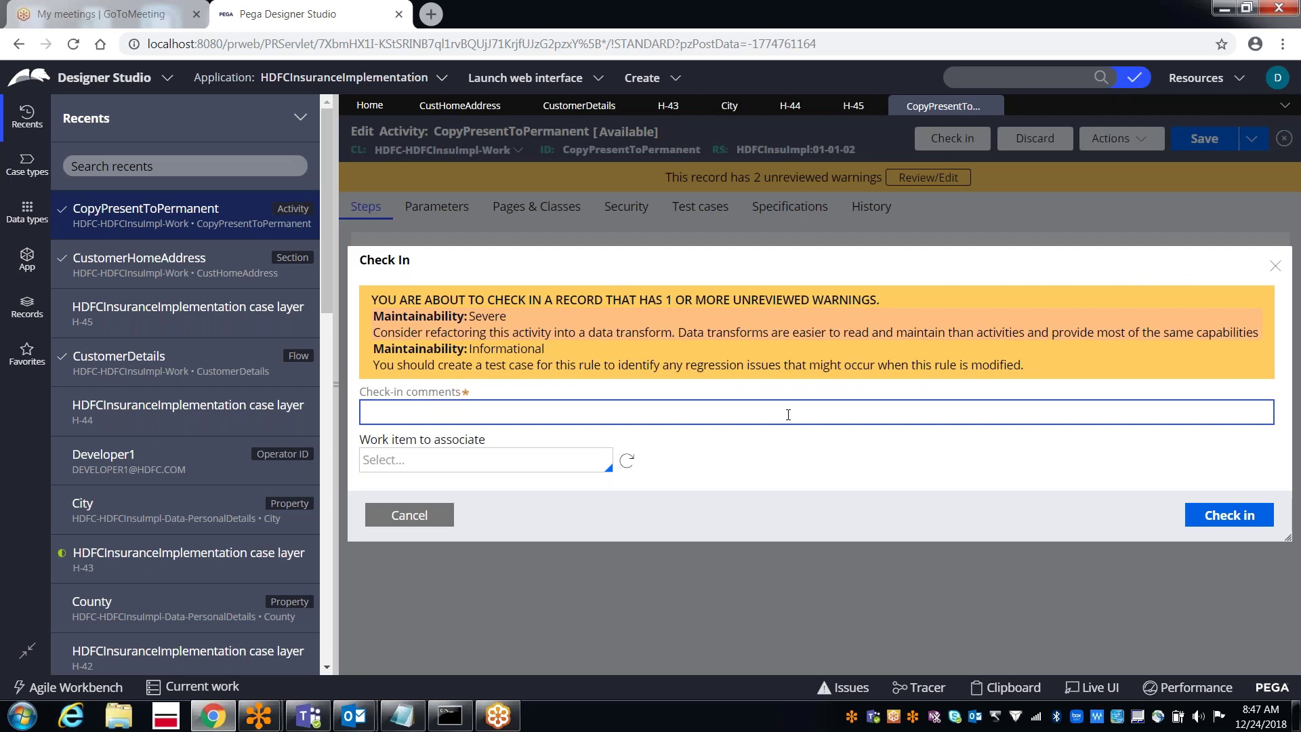
text(implemented functionality for)
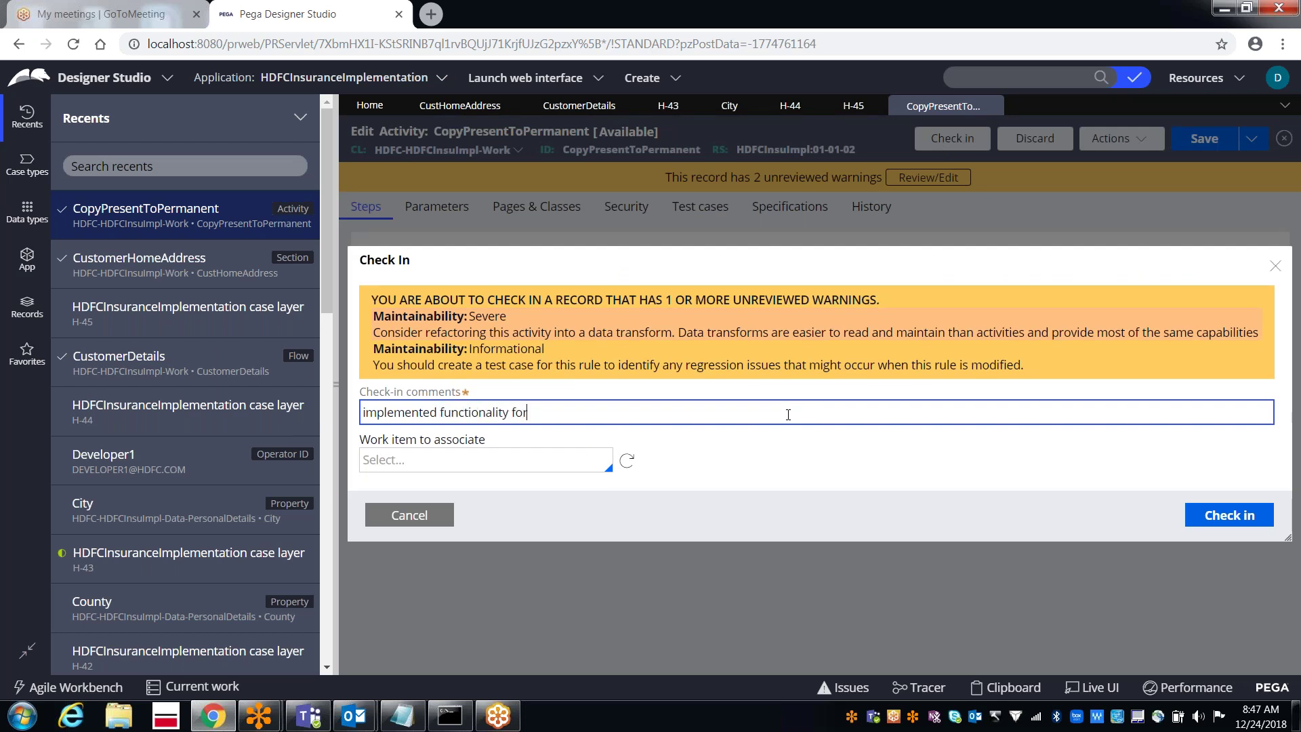
text( copying the data from present to per)
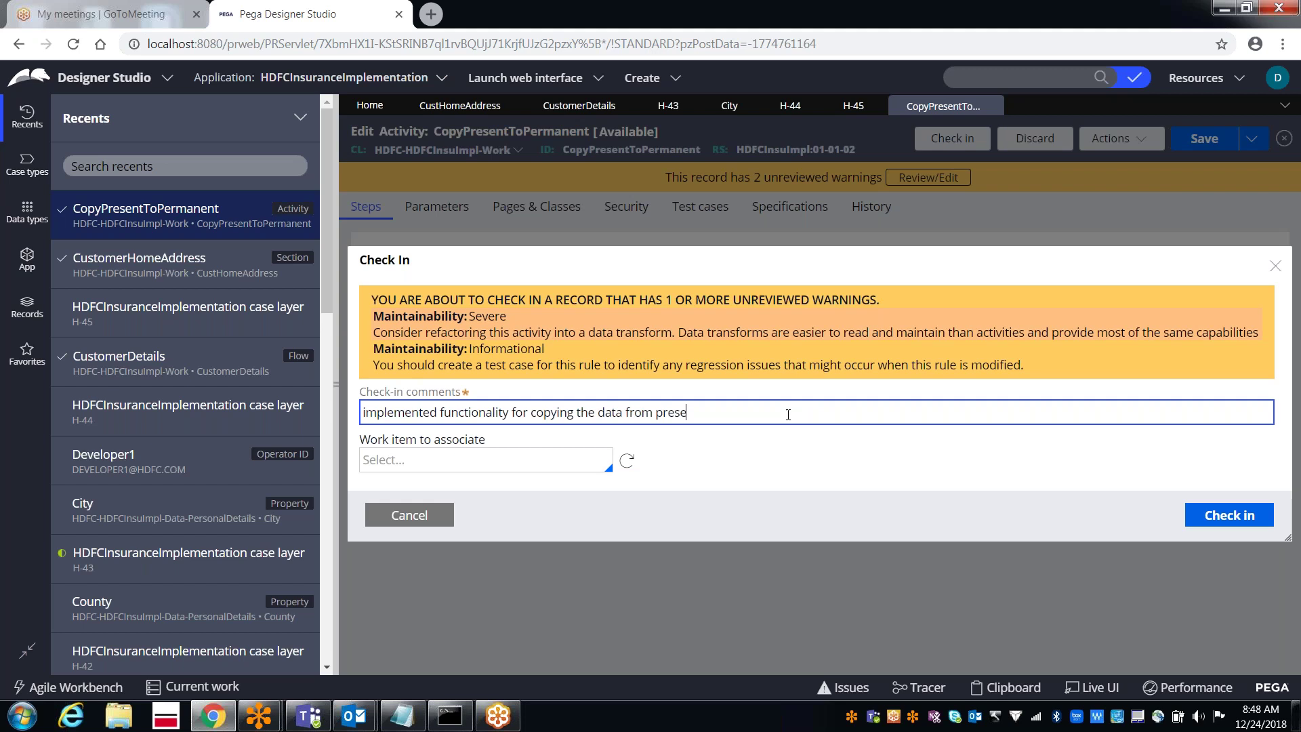
text(manent address)
click(1224, 519)
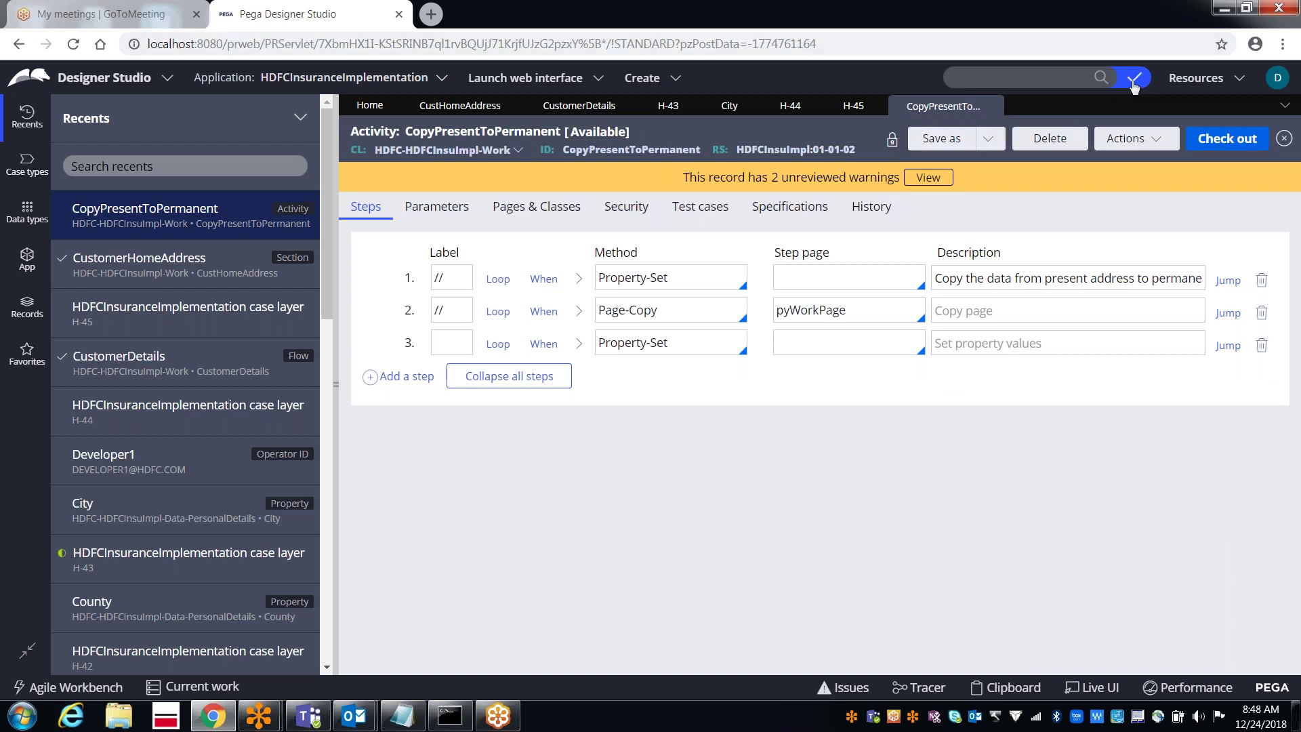
- Check in the PresentAddrSameAsPermanentAddr when rule with the comment "compared with true value"
click(1133, 82)
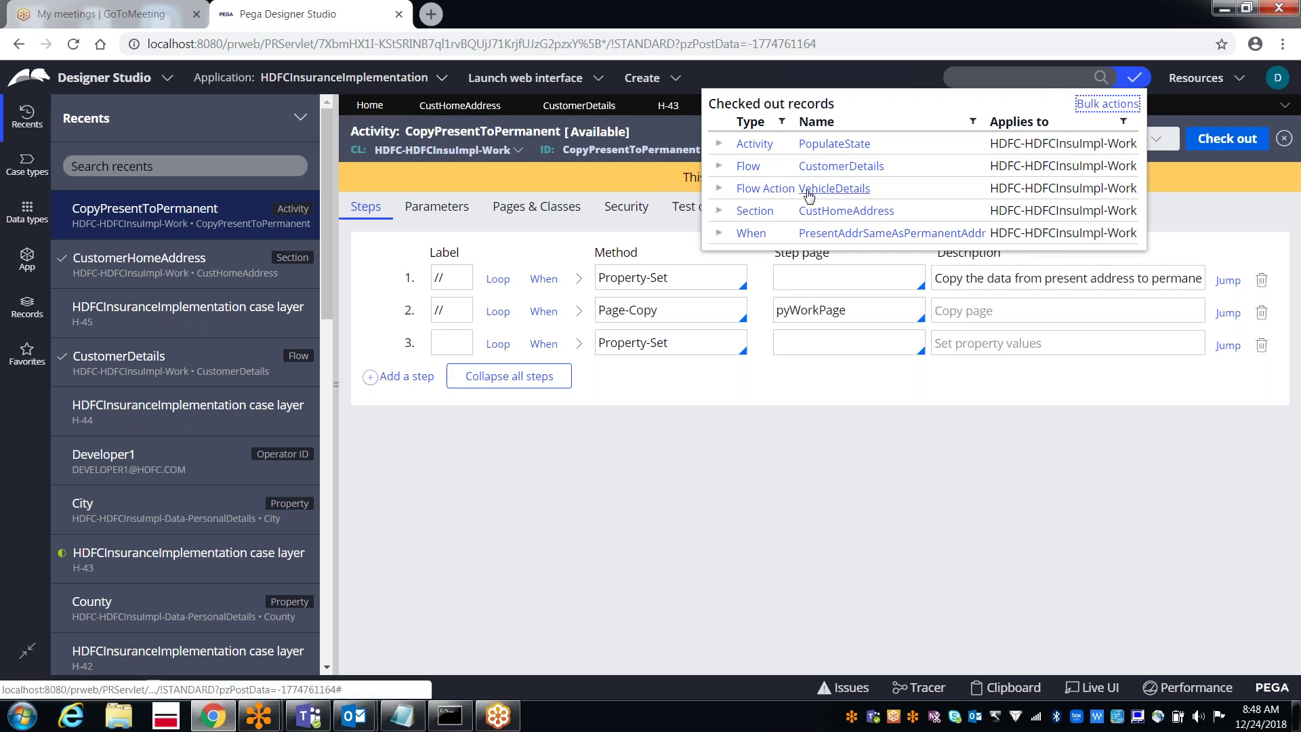
click(827, 233)
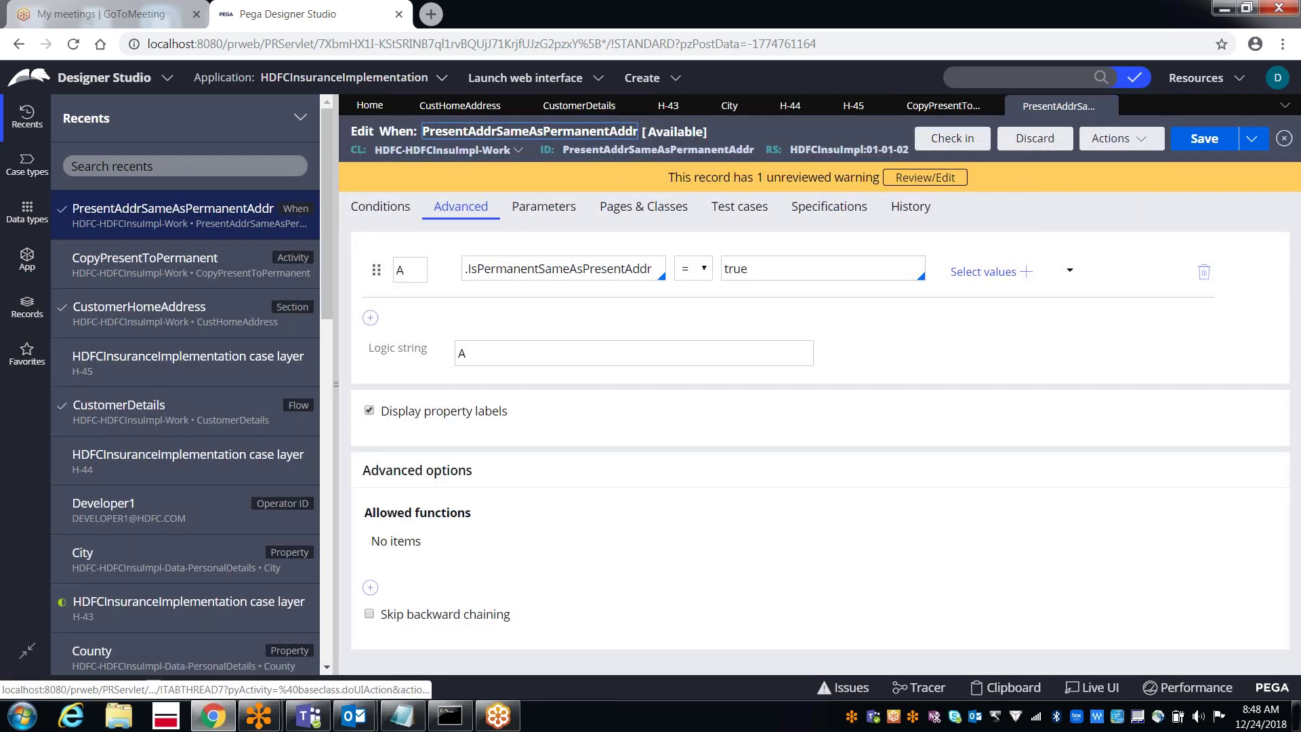
click(946, 144)
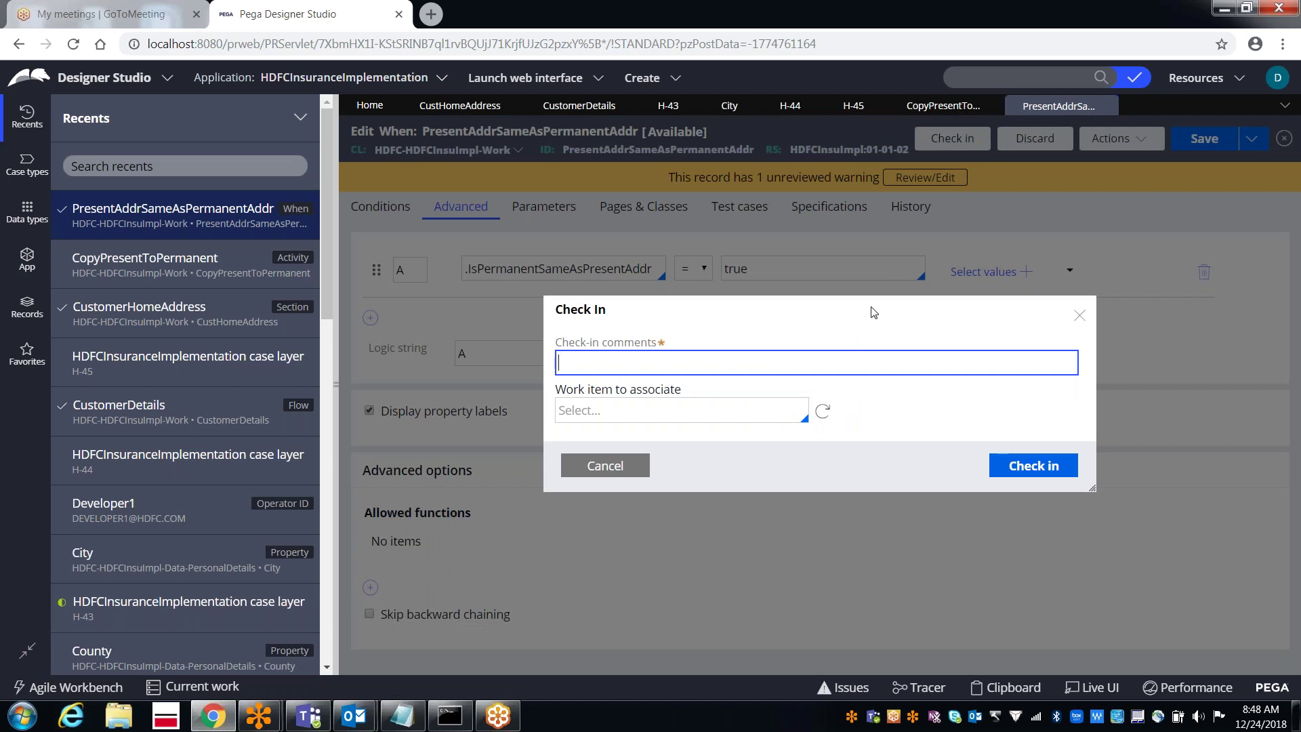
text(compared)
text(with true value)
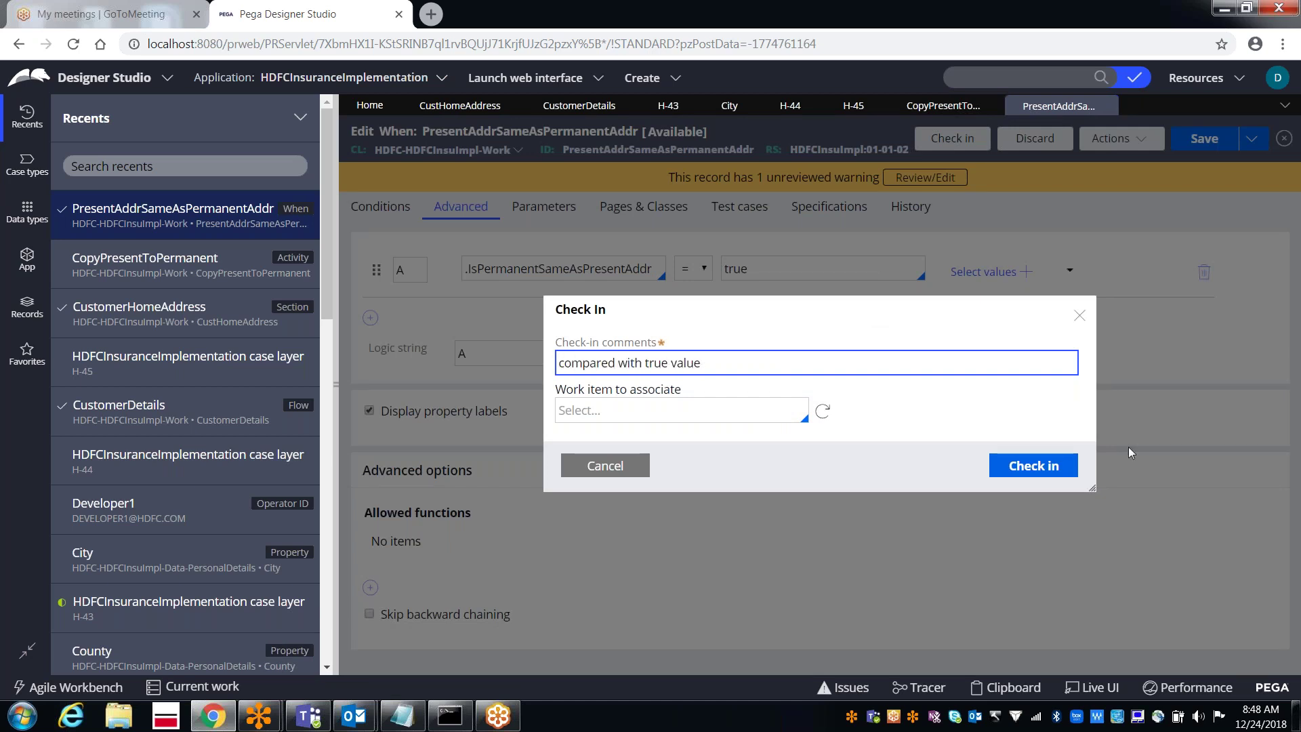
click(1033, 466)
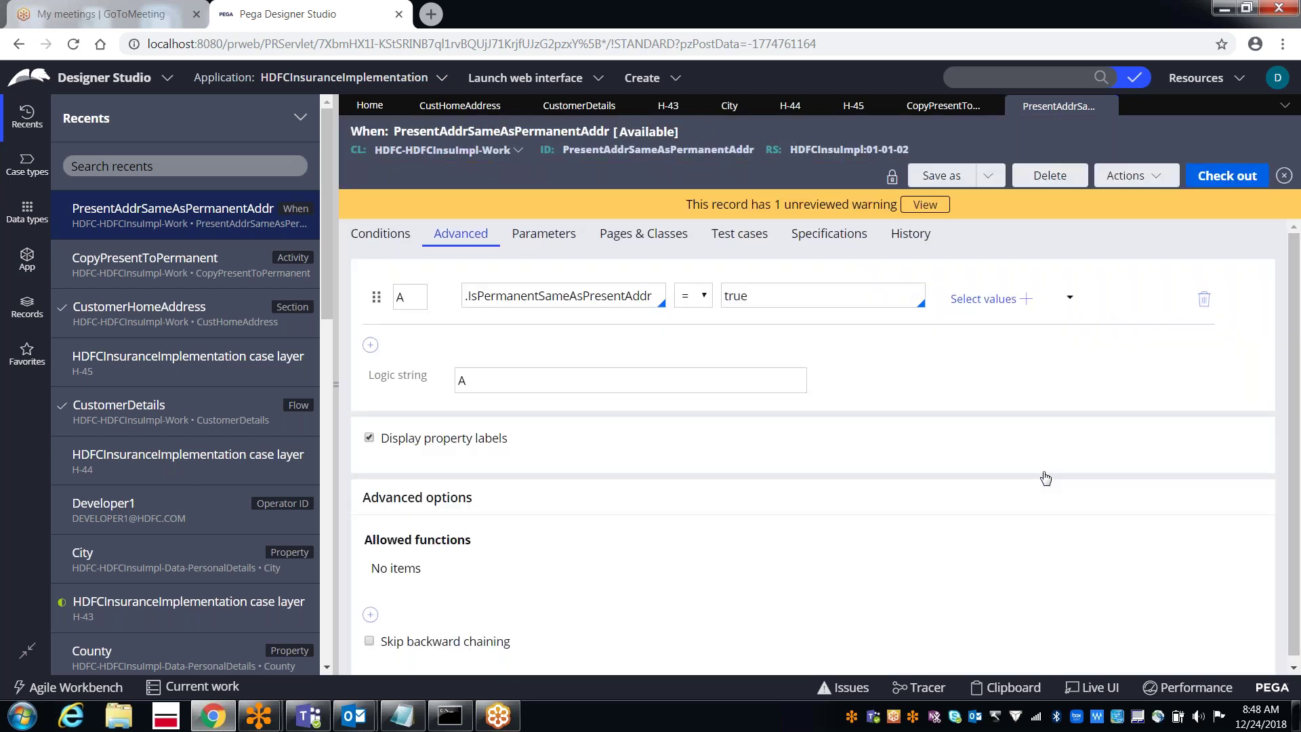
- Open the checked-out VehicleDetails flow action, review its pre-processing activity, and start its check-in
click(1136, 79)
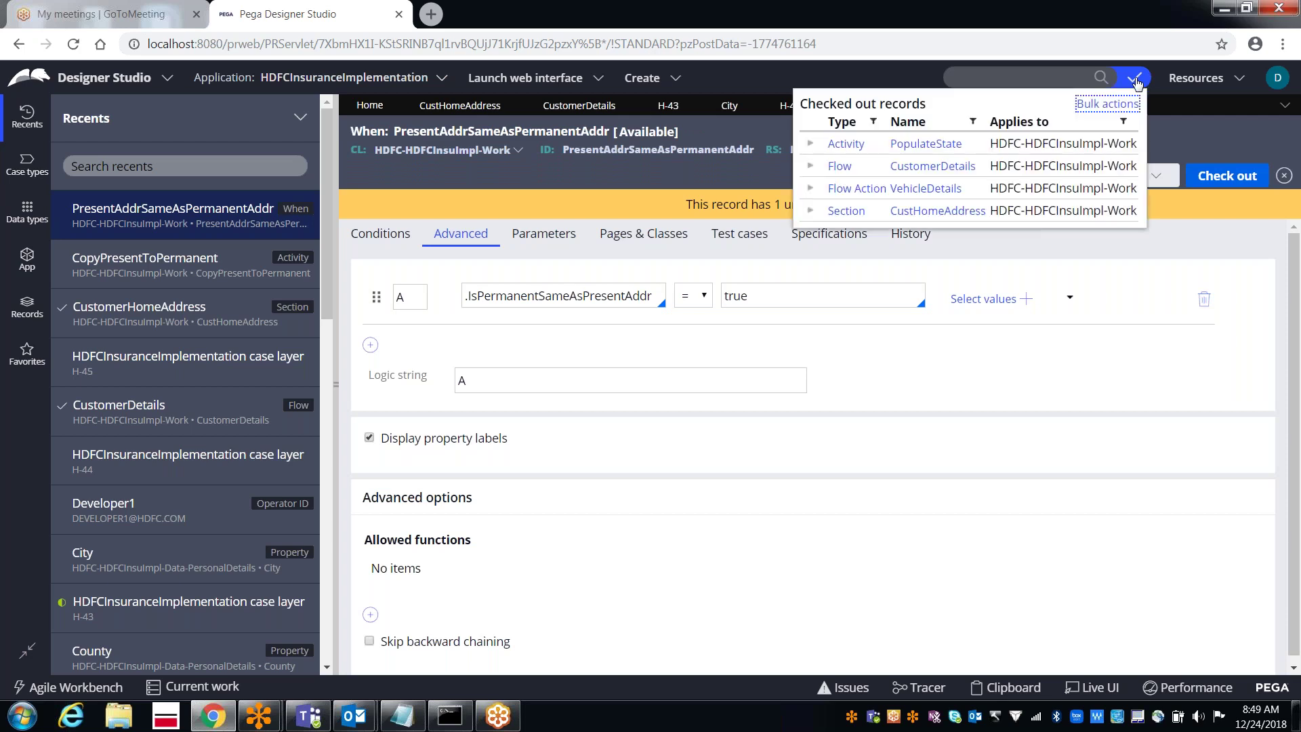
click(914, 190)
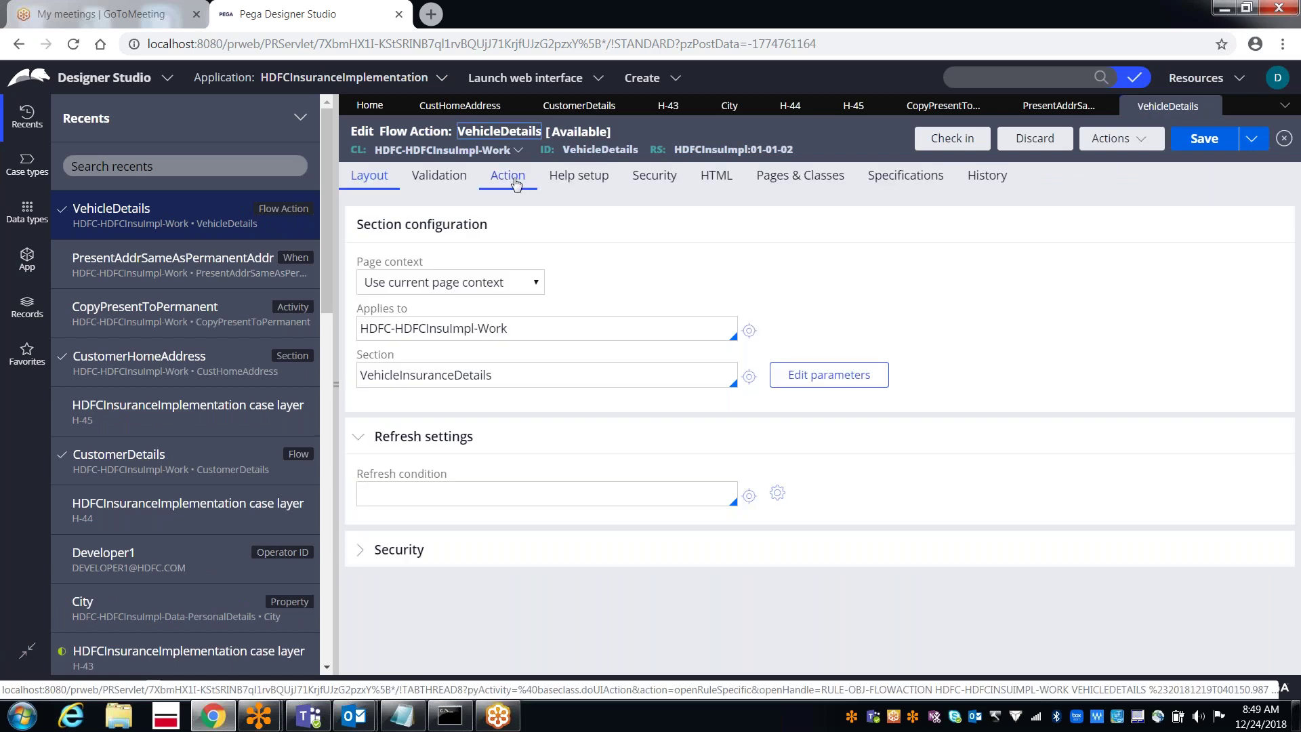
click(516, 183)
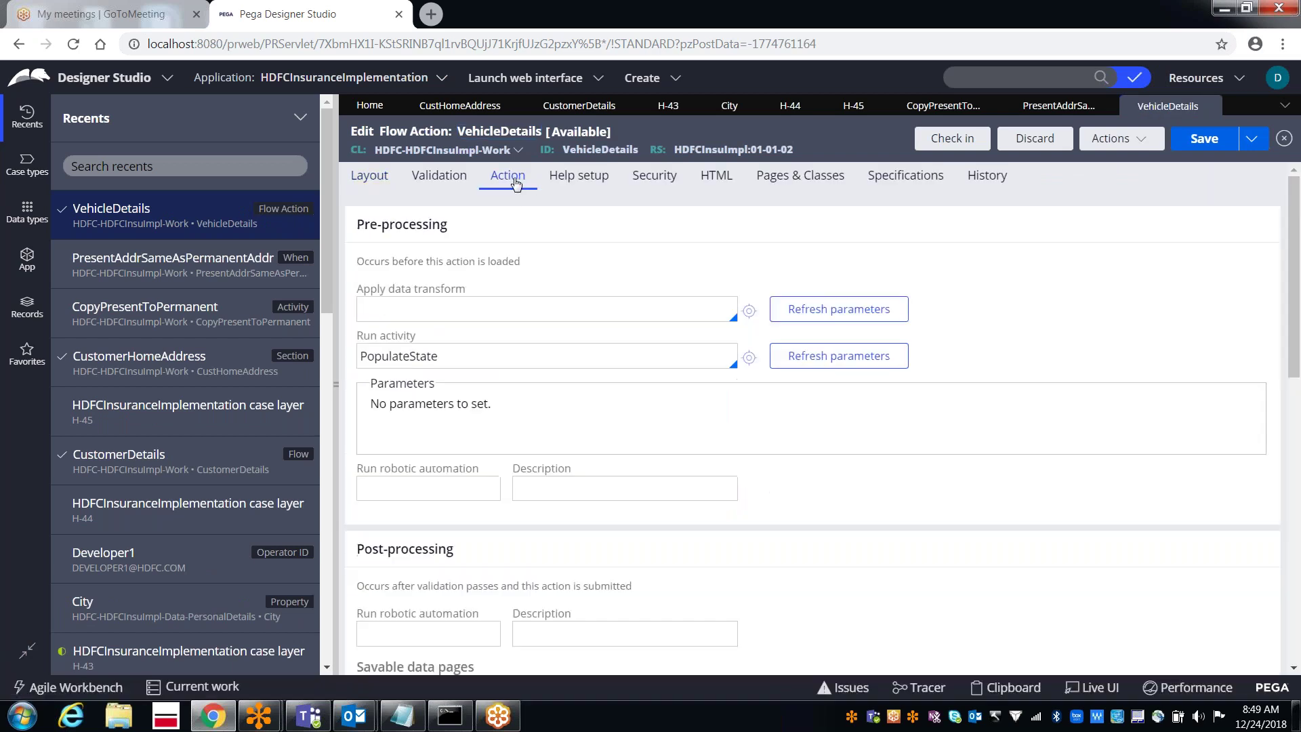
click(448, 357)
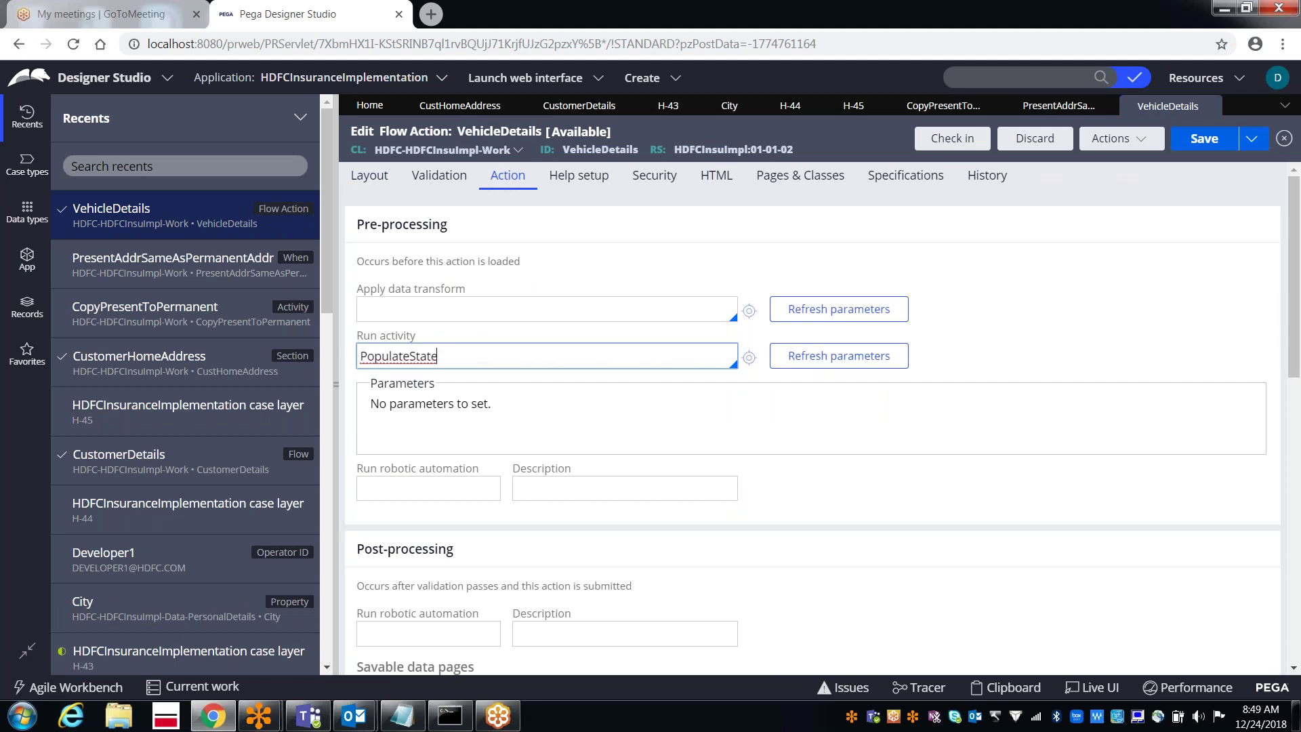
click(948, 148)
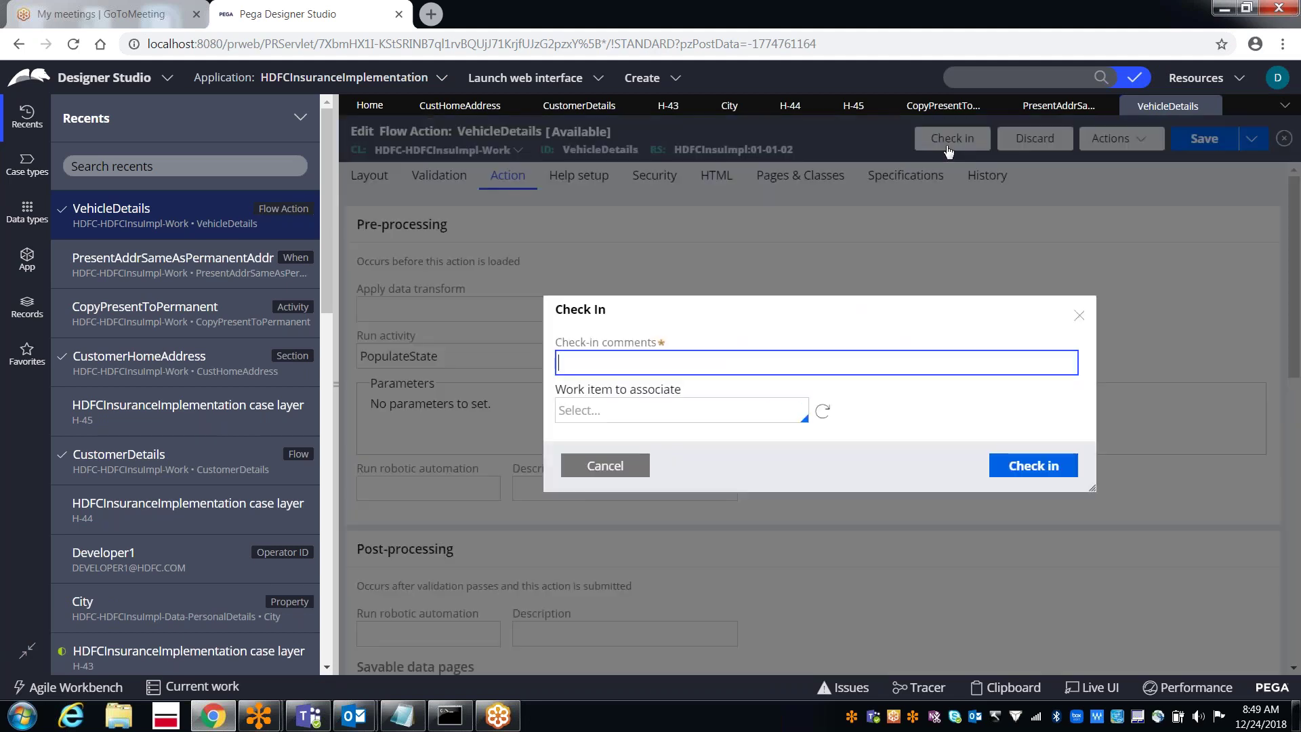
text(post activit)
text(y )
text(appli)
key(BackSpace)
key(BackSpace)
key(BackSpace)
key(BackSpace)
key(BackSpace)
key(BackSpace)
key(BackSpace)
key(BackSpace)
key(BackSpace)
key(BackSpace)
key(BackSpace)
key(BackSpace)
key(BackSpace)
key(BackSpace)
key(BackSpace)
key(BackSpace)
key(BackSpace)
key(BackSpace)
- Check in the VehicleDetails flow action with the comment "pre processing activity applied in action tab"
text(prep)
key(BackSpace)
text(processing activity applie)
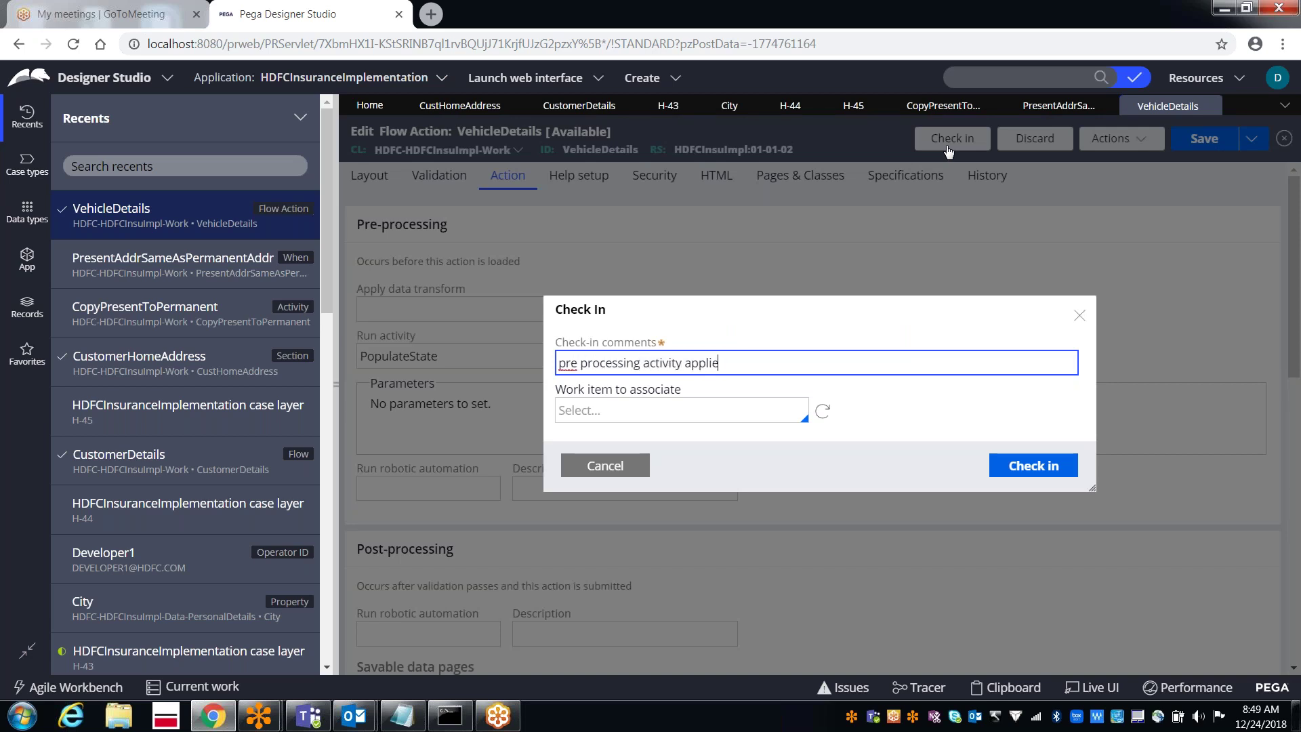
text(d in action tab)
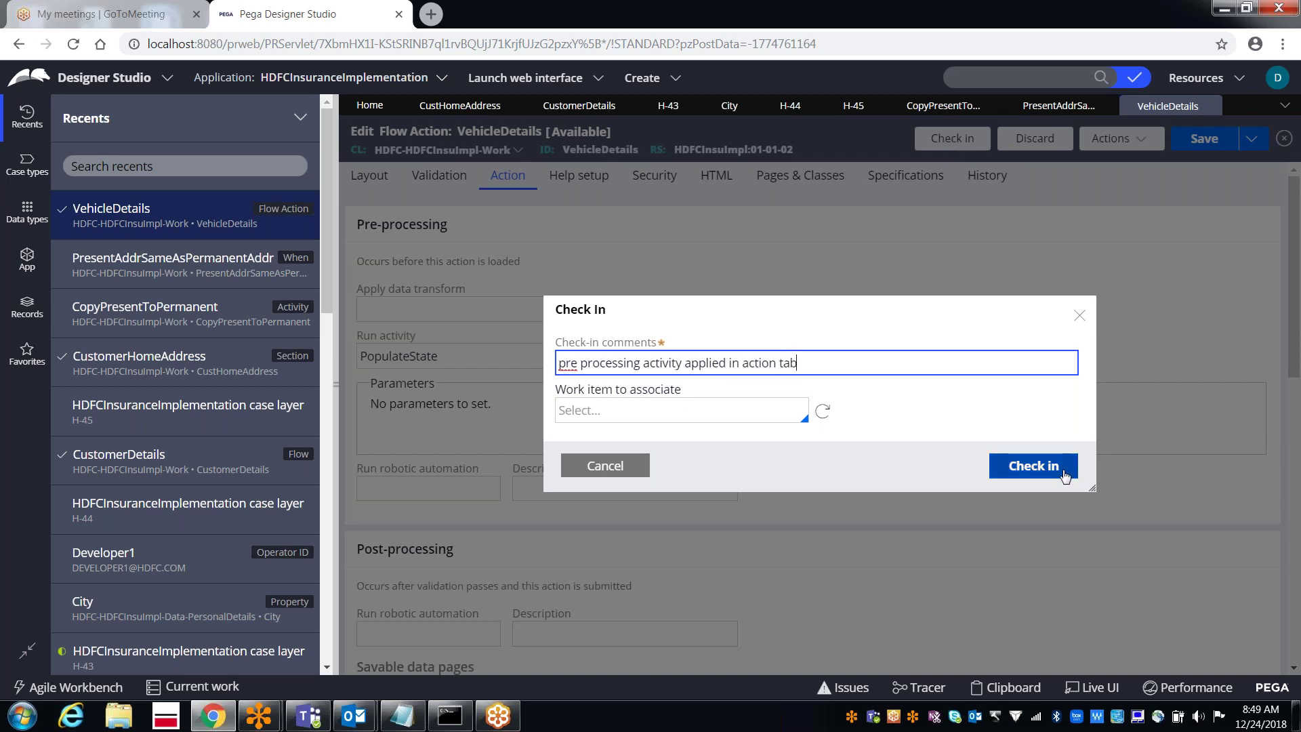
click(1040, 473)
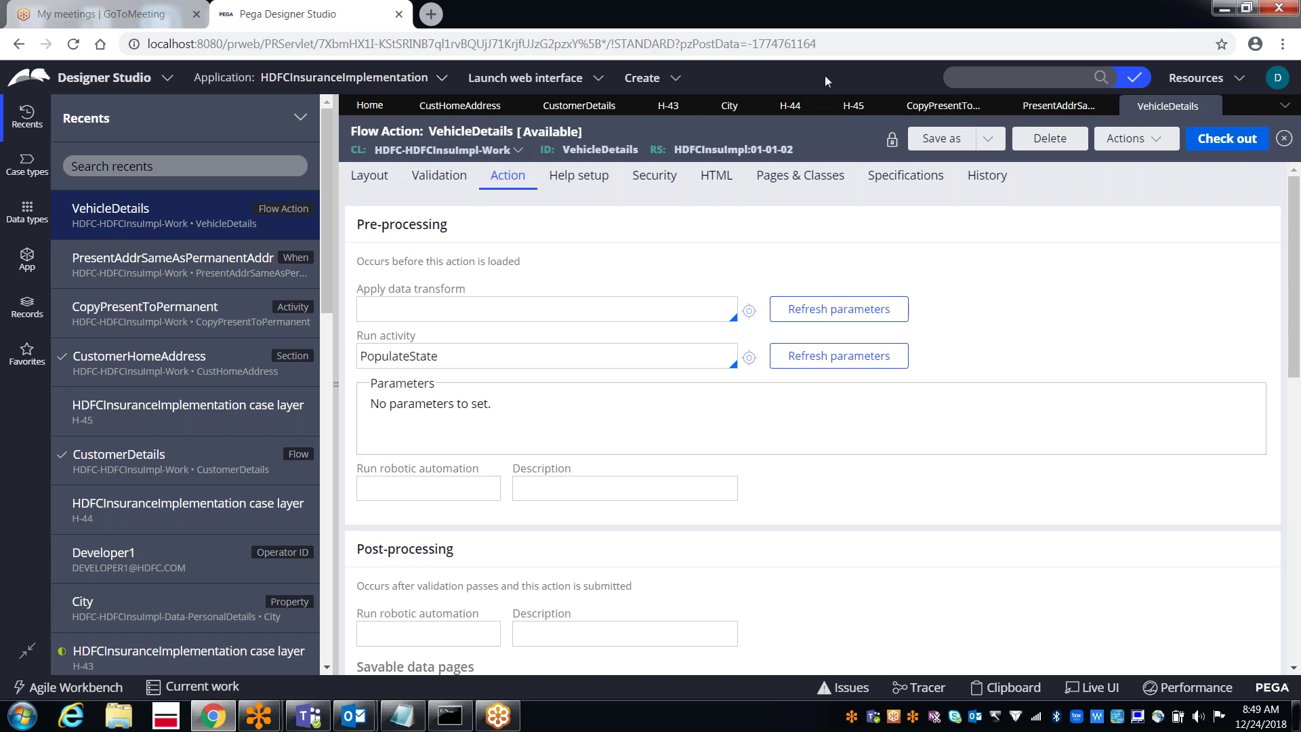
- Close the open H-45, H-44 and H-43 cases, discarding the unsaved changes in H-43
click(855, 107)
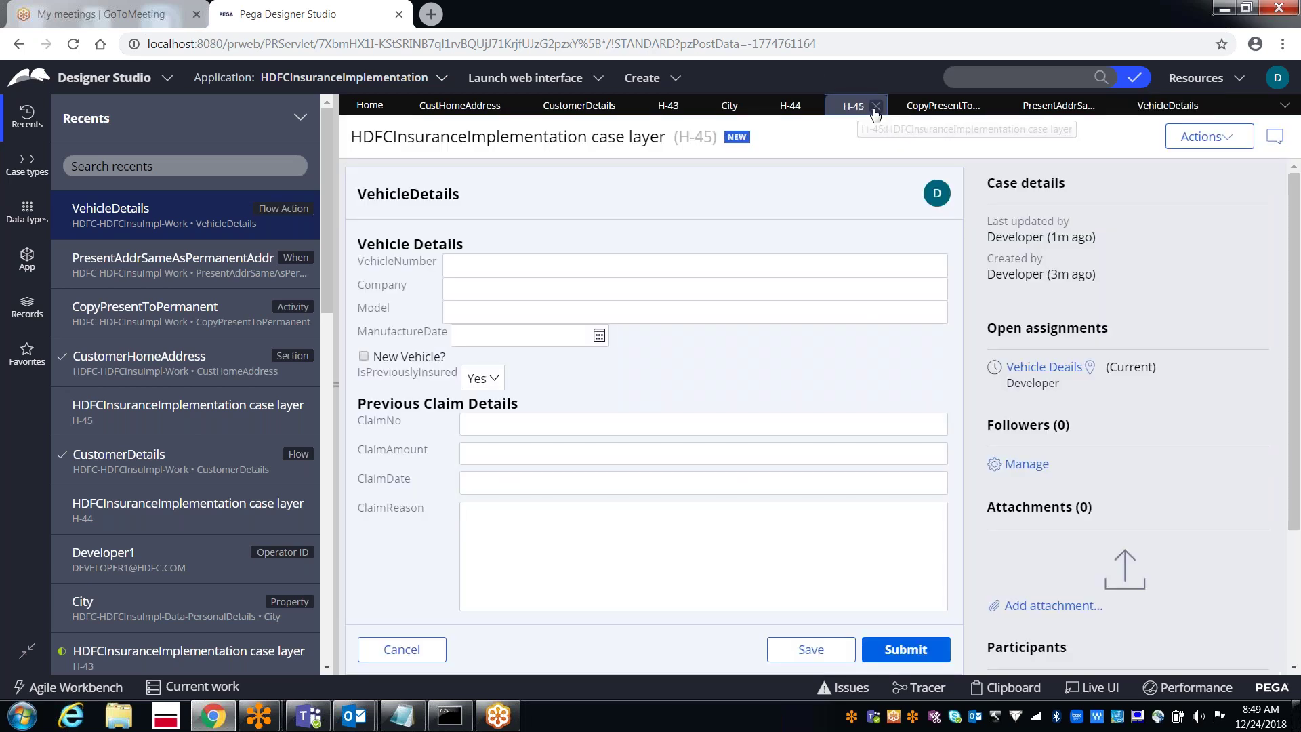
click(876, 106)
click(813, 106)
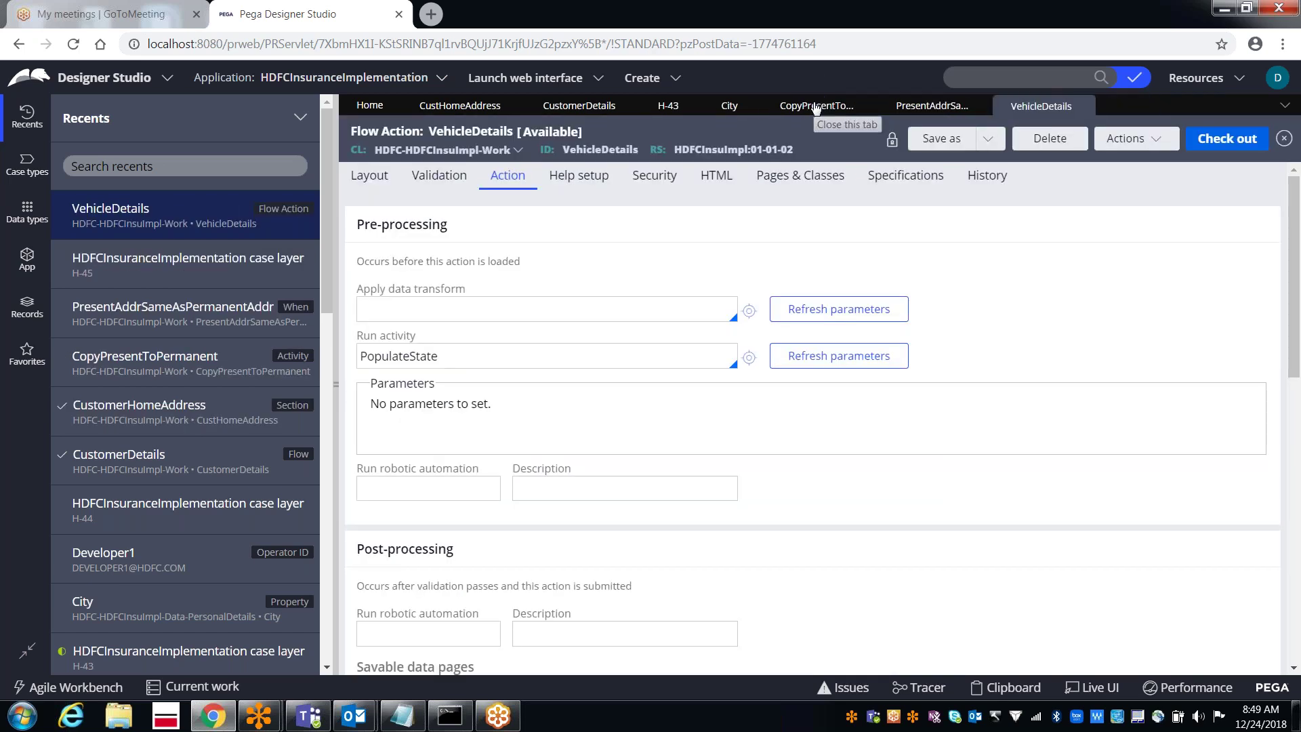
click(668, 108)
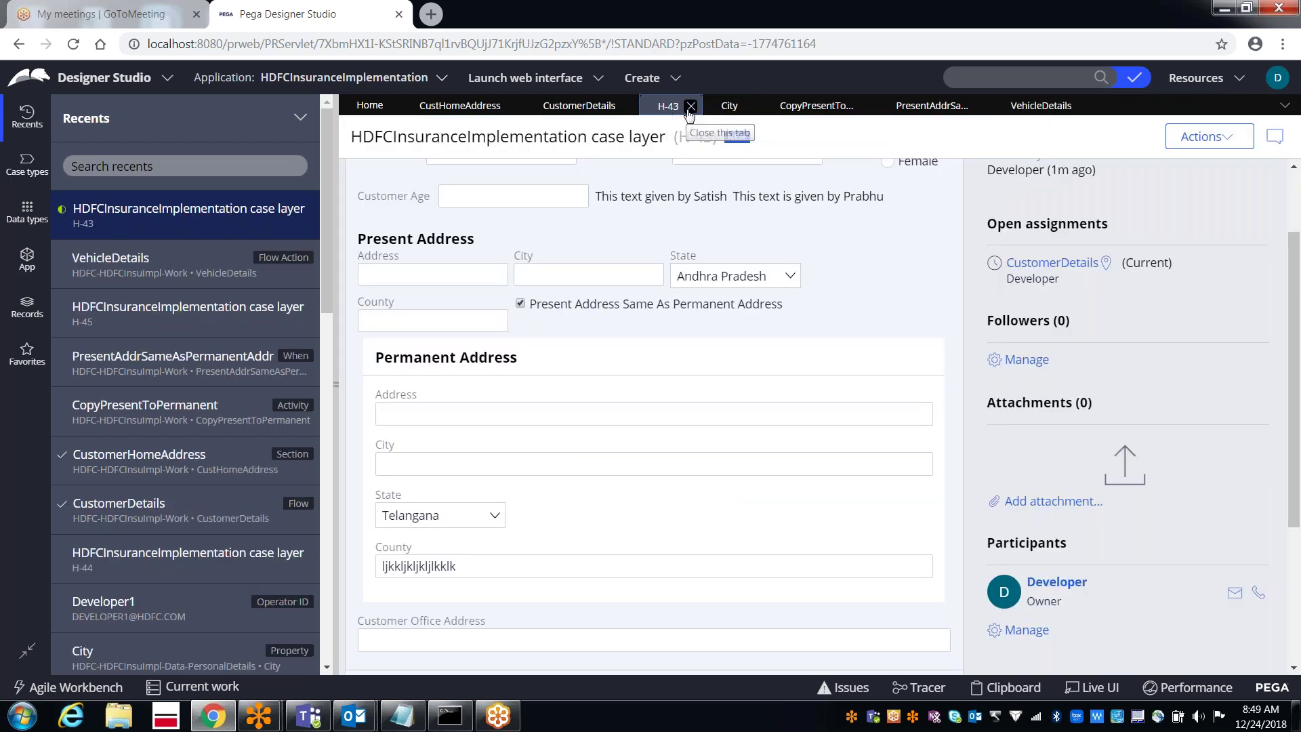
click(690, 107)
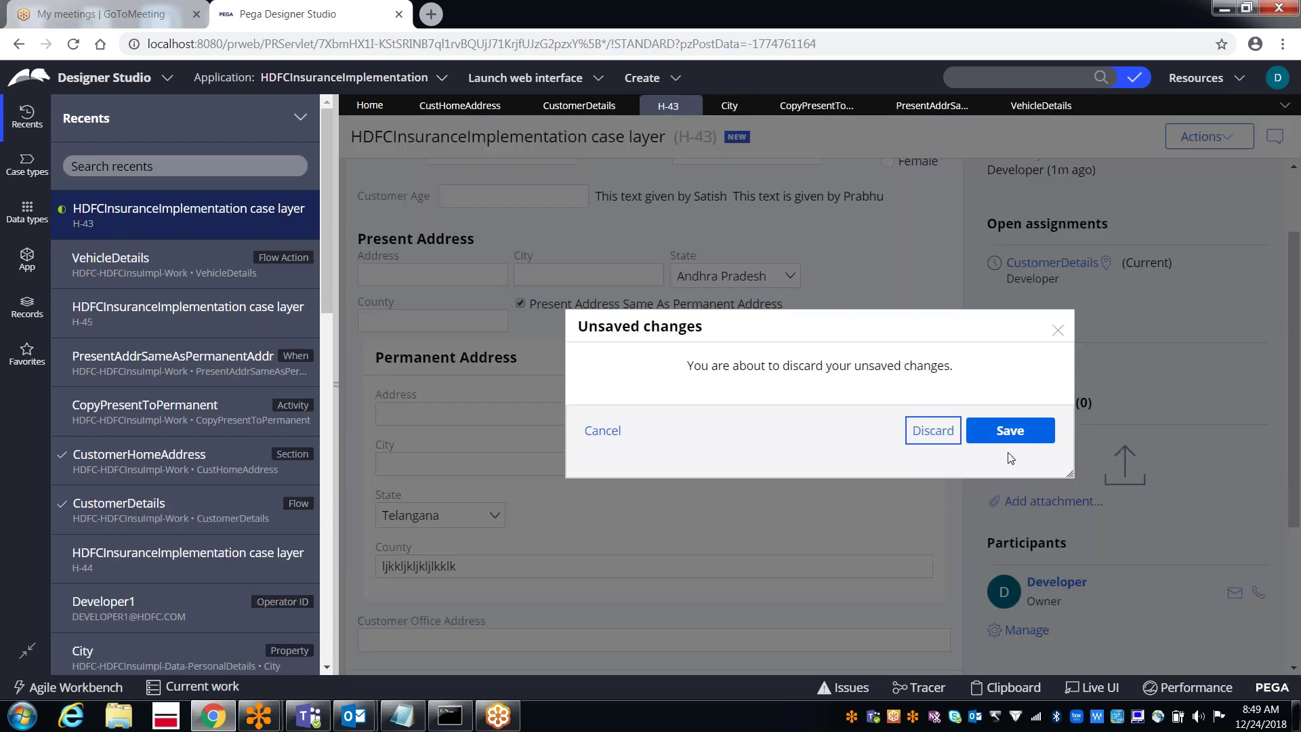
click(934, 439)
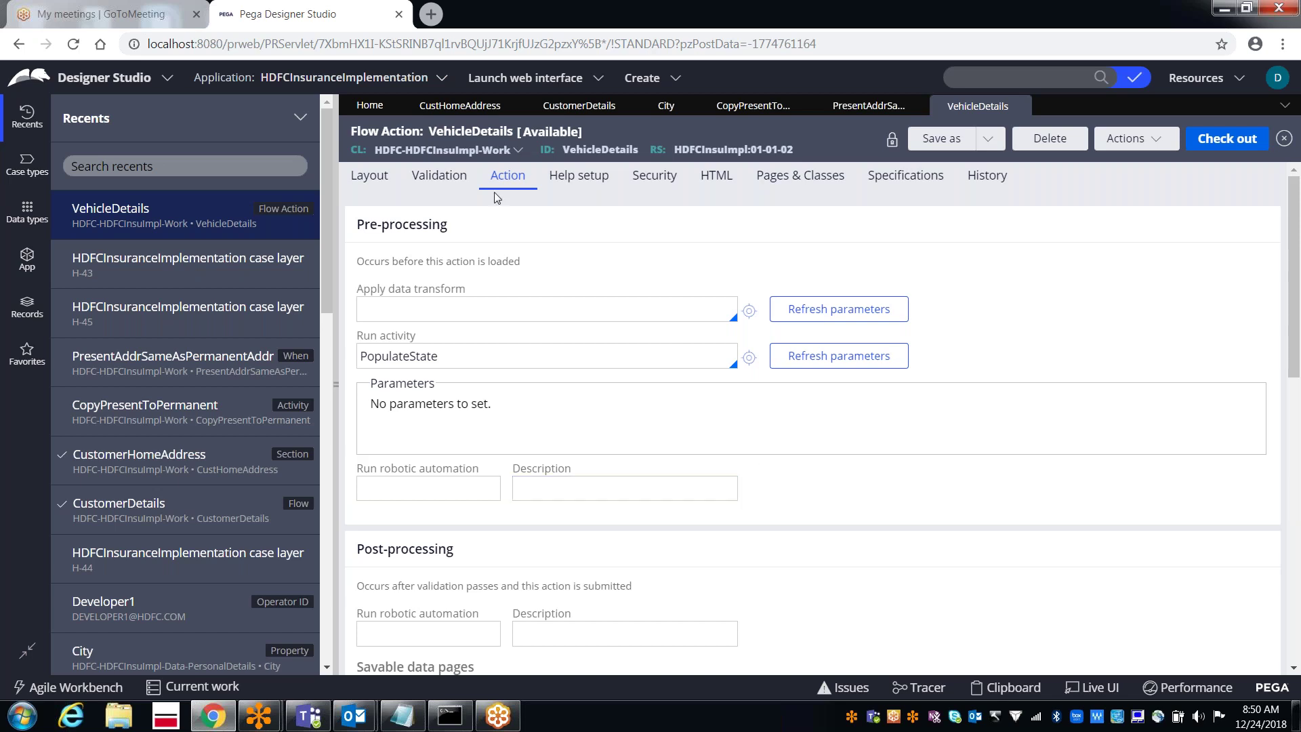
- Run the CustomerDetails flow to start a new case and collapse the Recents panel
click(568, 112)
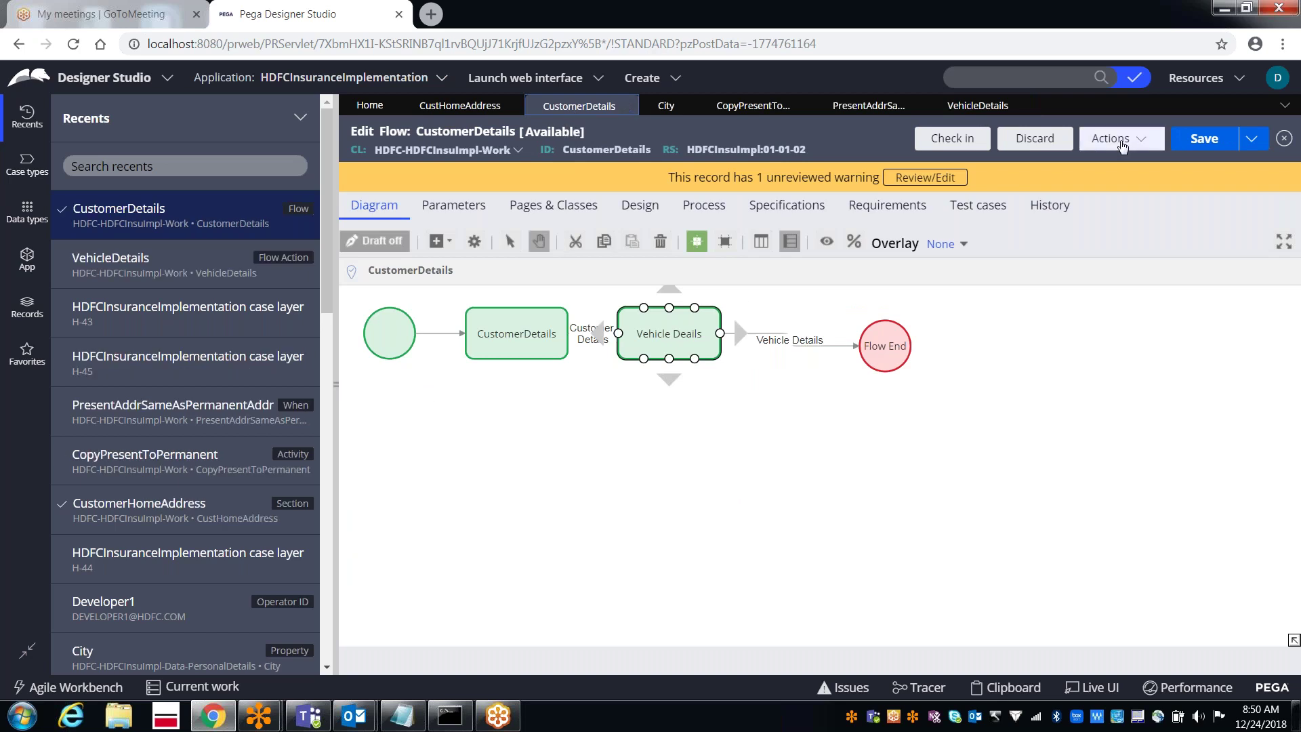
click(1122, 144)
click(1061, 169)
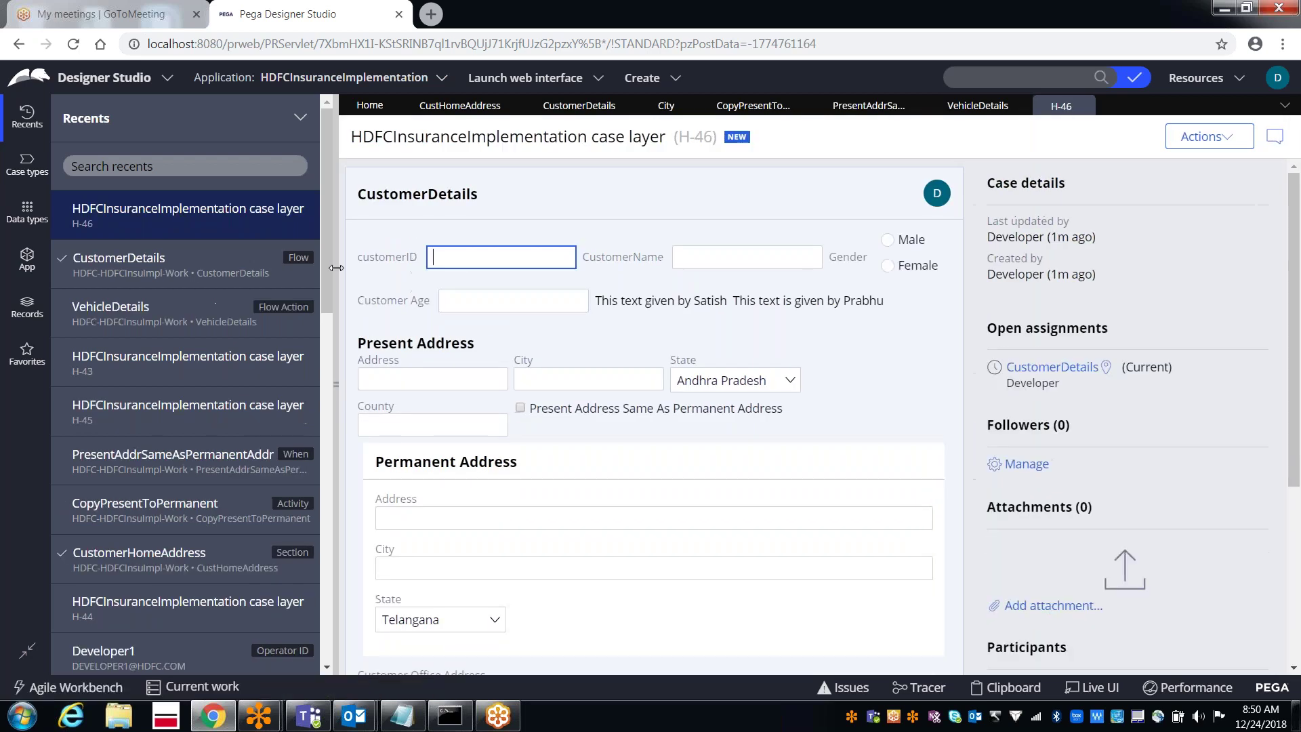
click(336, 268)
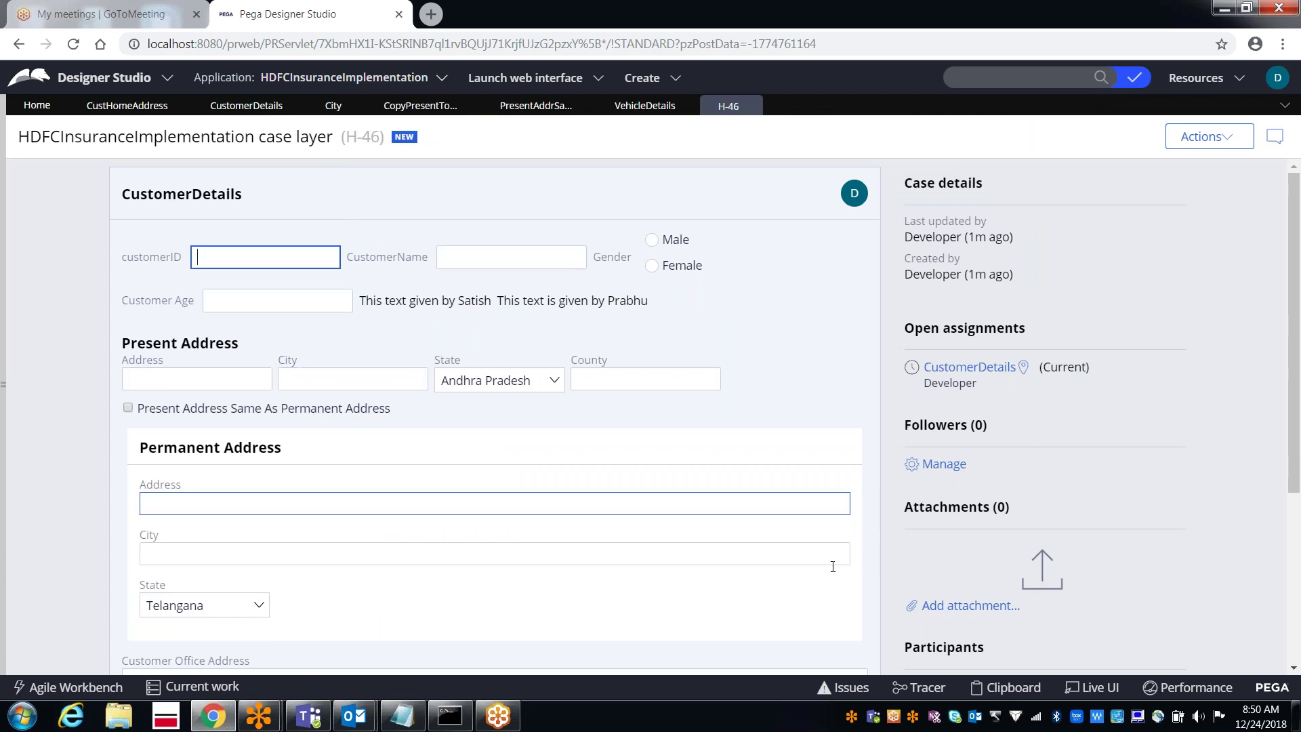
- Turn on Live UI and examine the Present Address City field, its container section, the CustomerDetails flow action and the case header in the element tree
click(1094, 692)
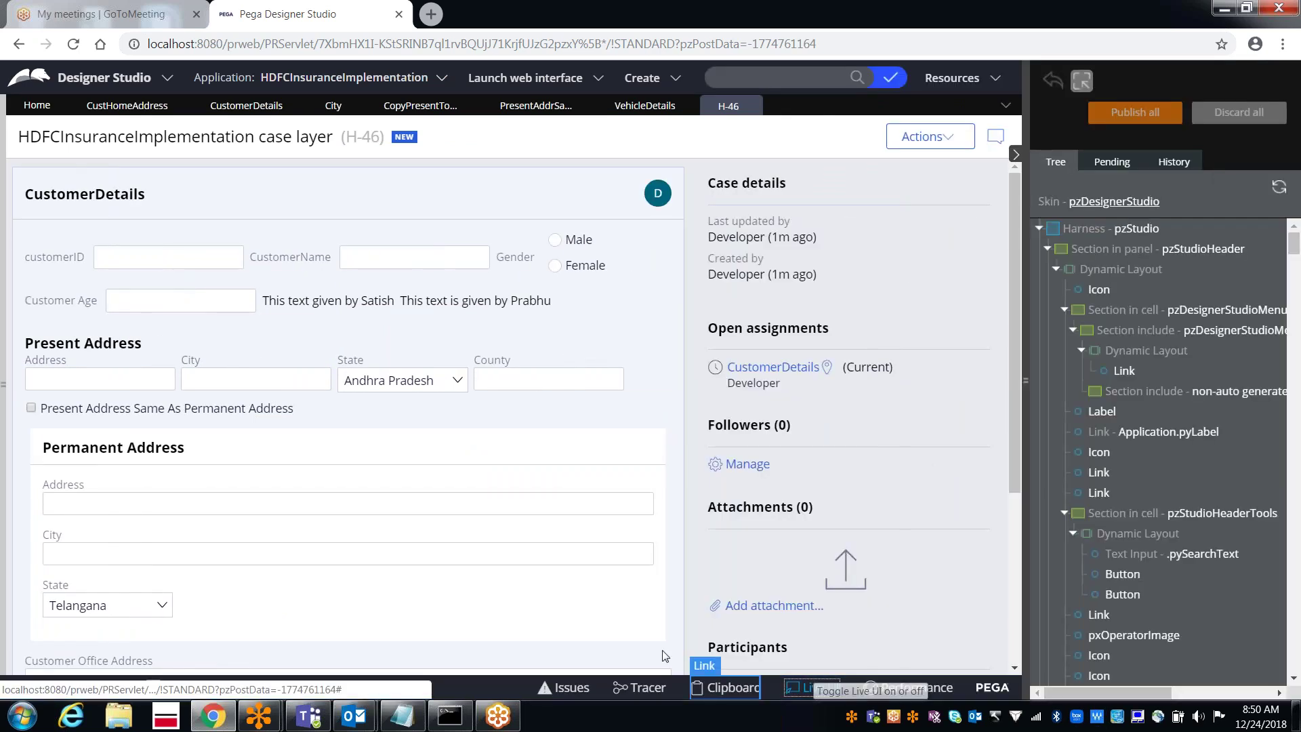
click(227, 383)
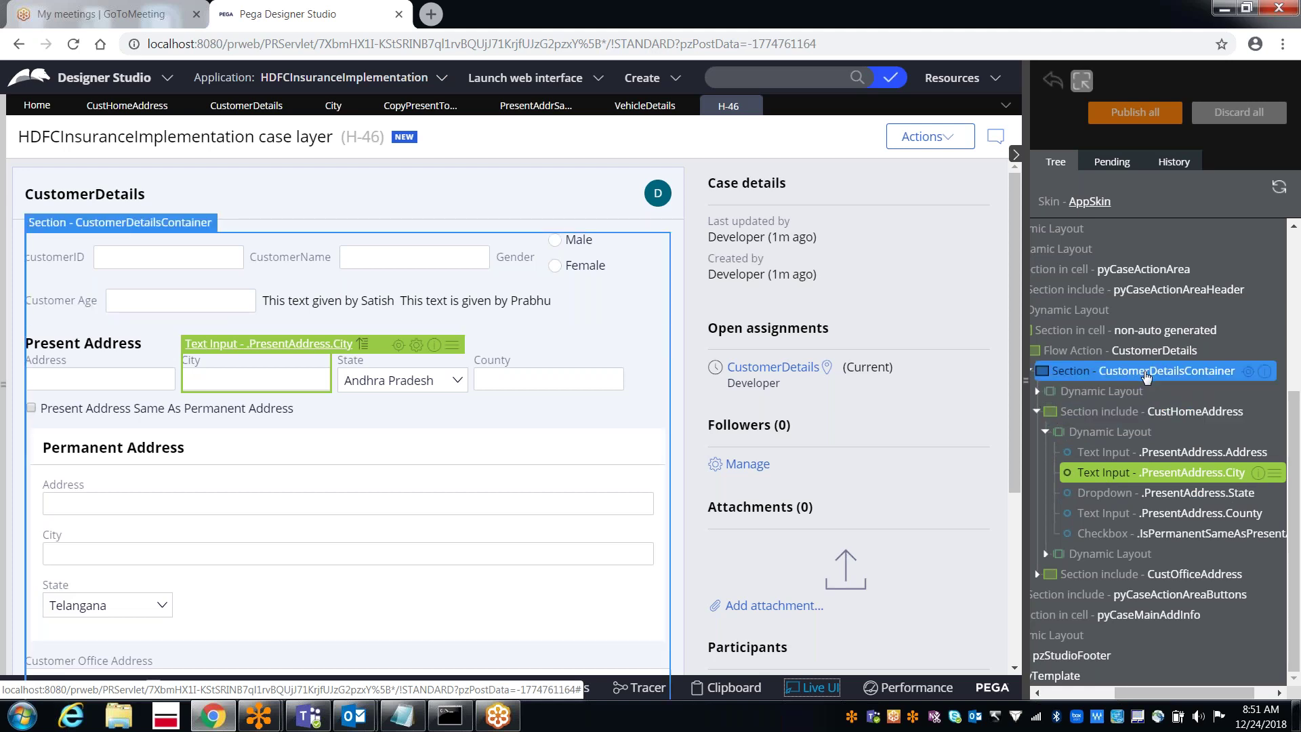
click(1145, 373)
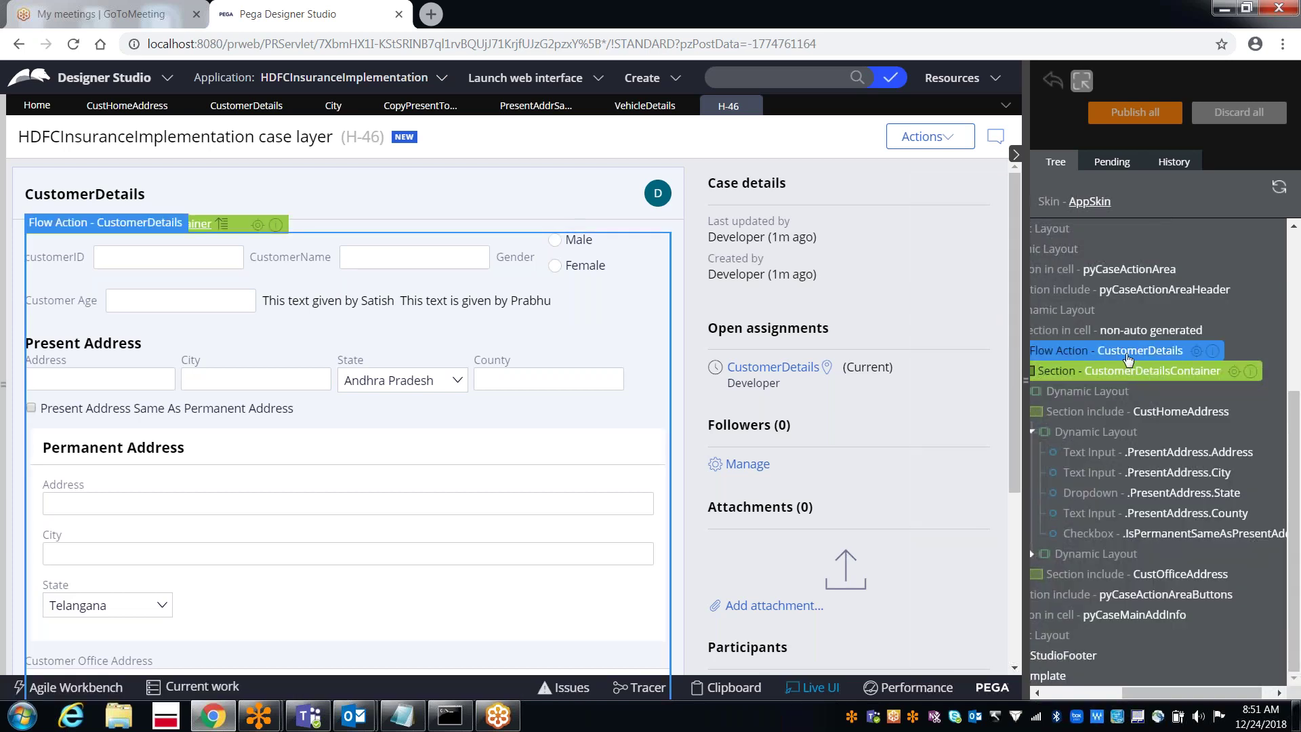
click(1128, 354)
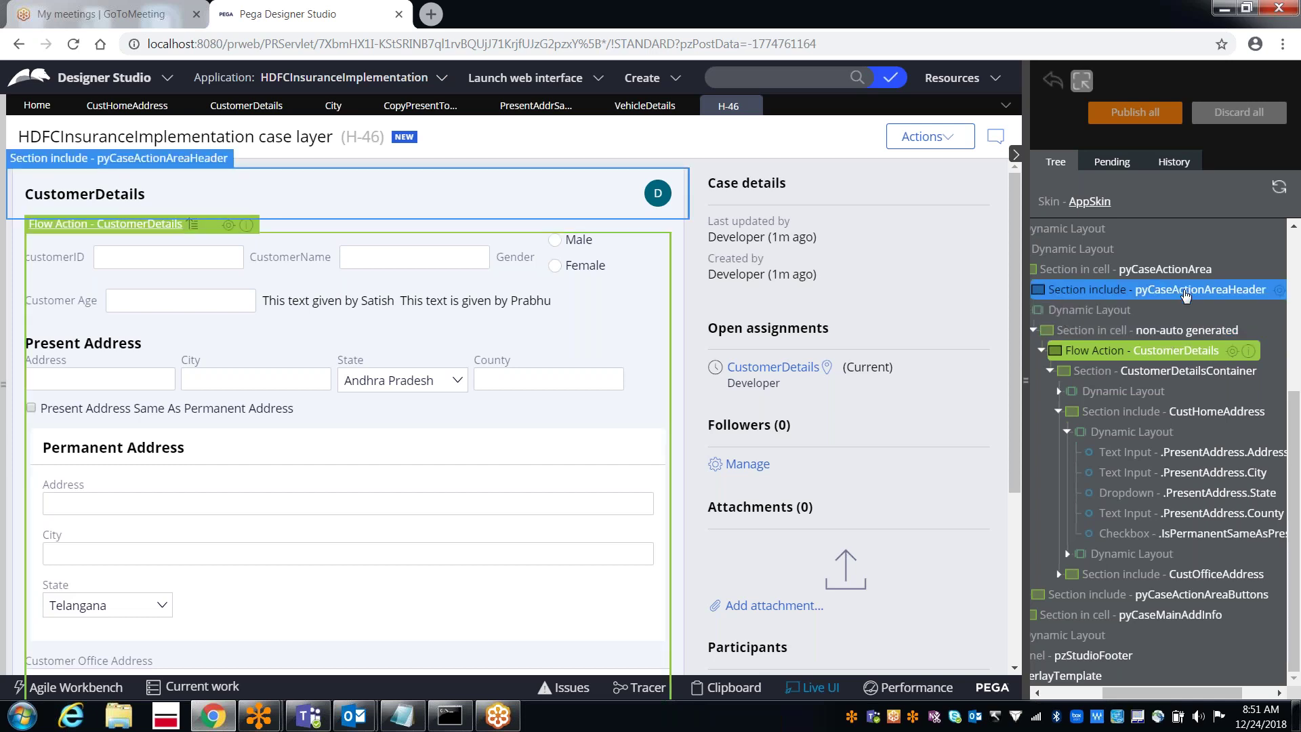
click(1185, 292)
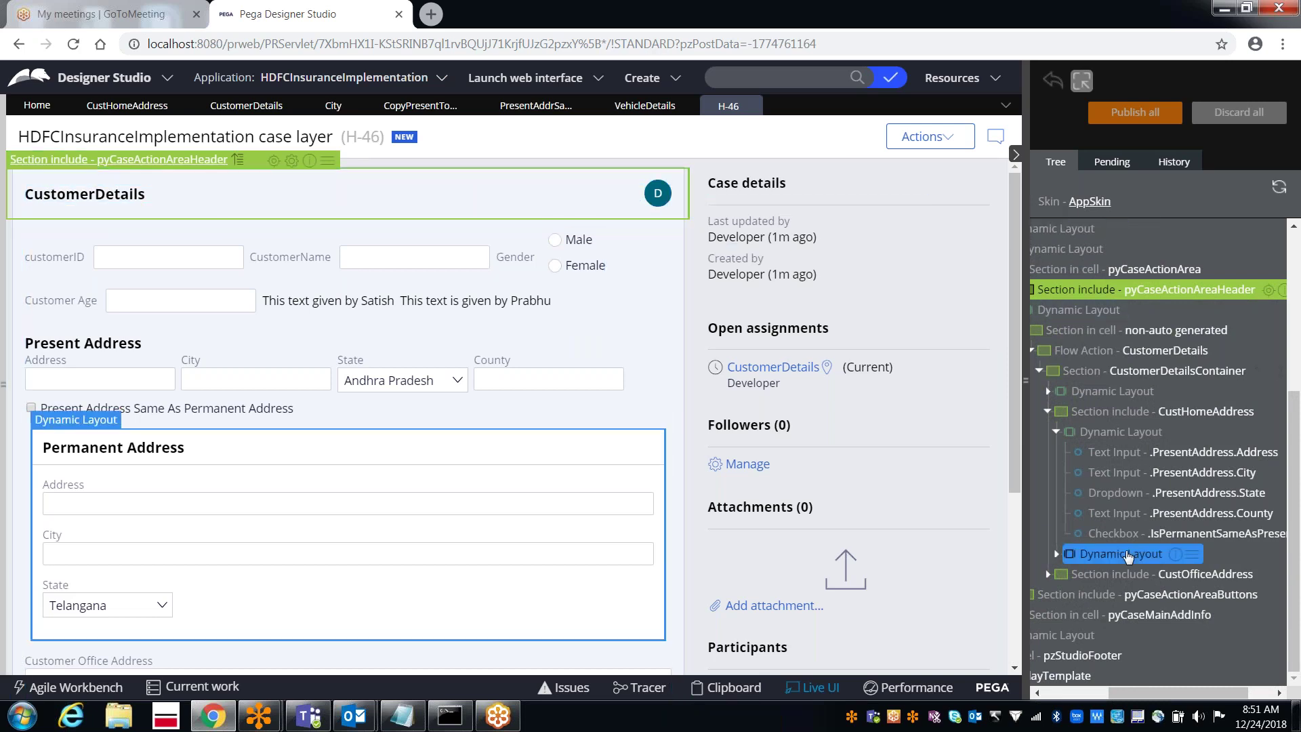
drag(1132, 696, 1099, 692)
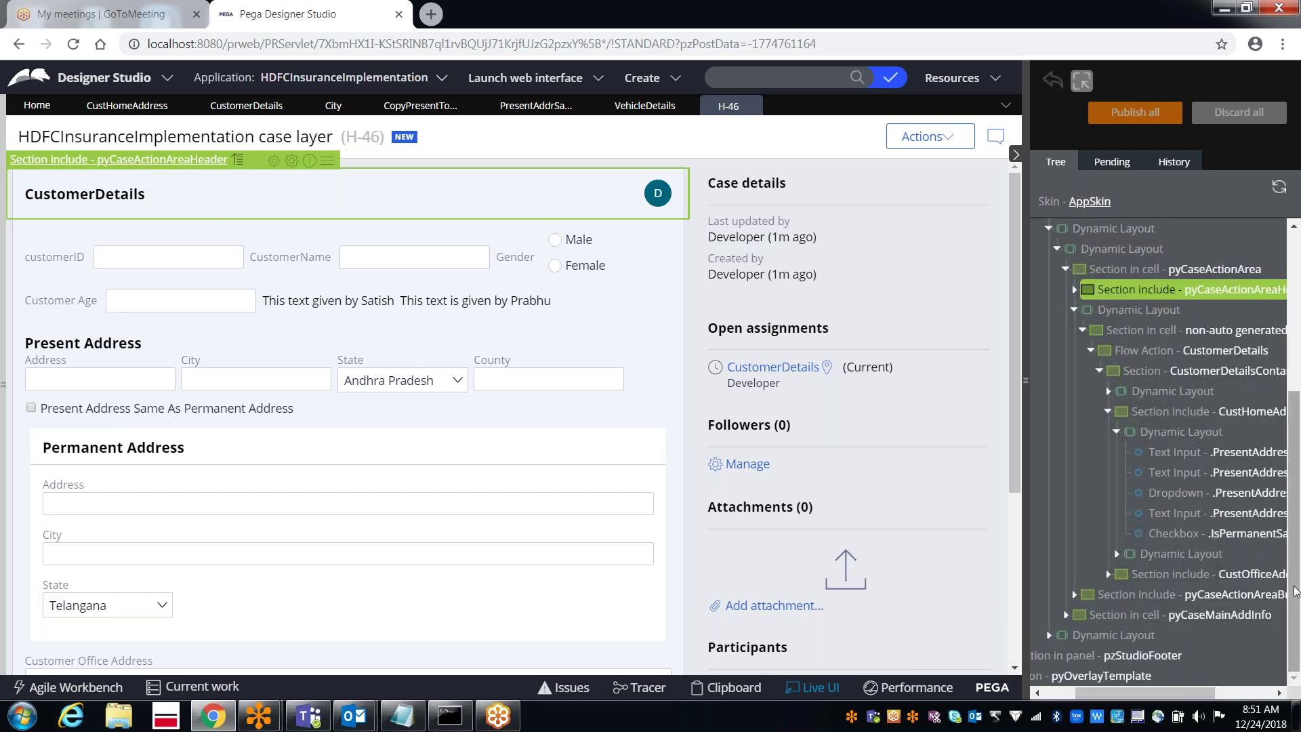
drag(1294, 590, 1288, 466)
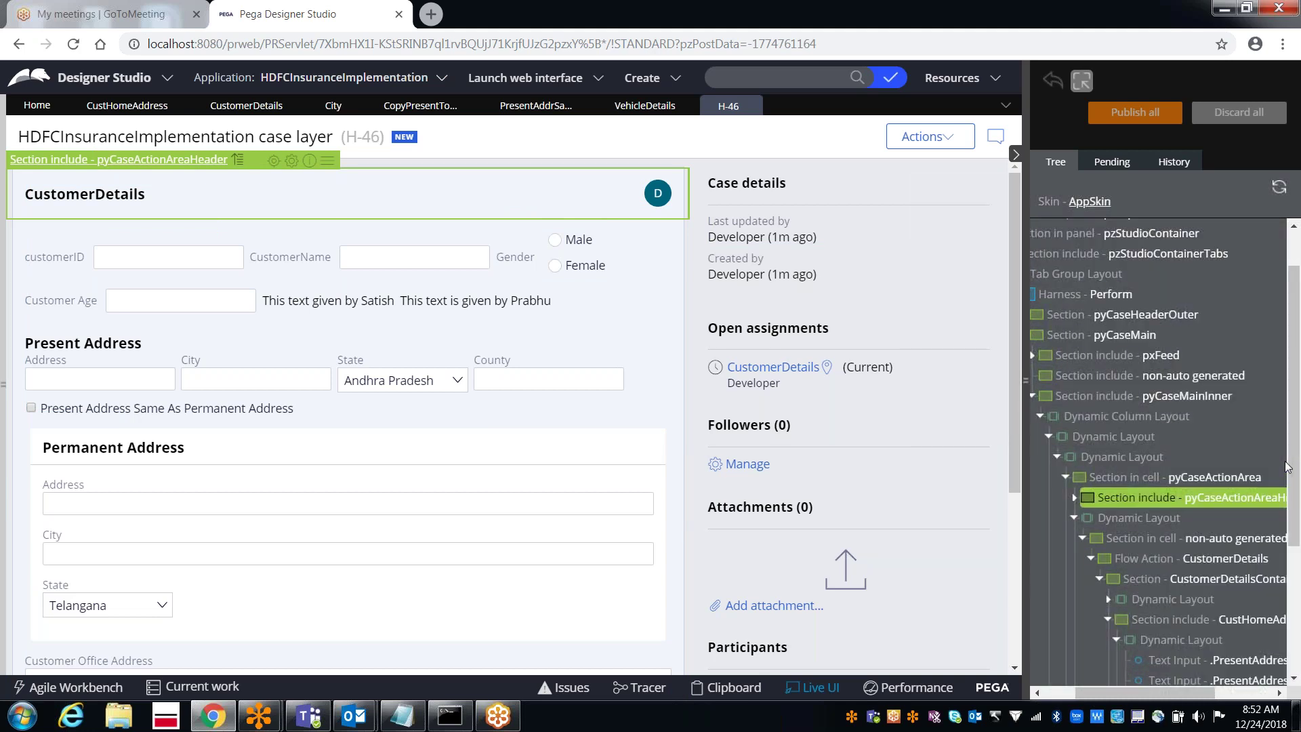
- Turn off Live UI and inspect the PermanentAddress and PresentAddress pages under pyWorkPage in the H-46 thread's Clipboard
click(791, 689)
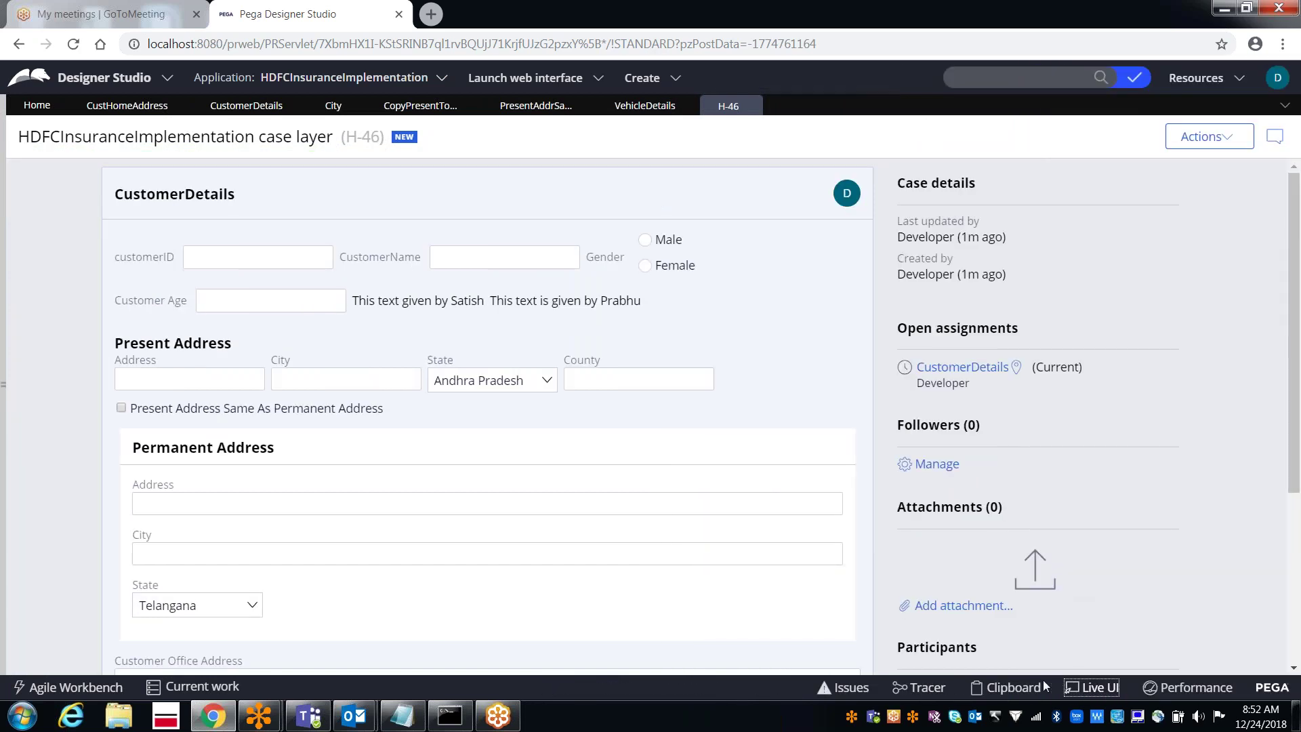
click(1042, 684)
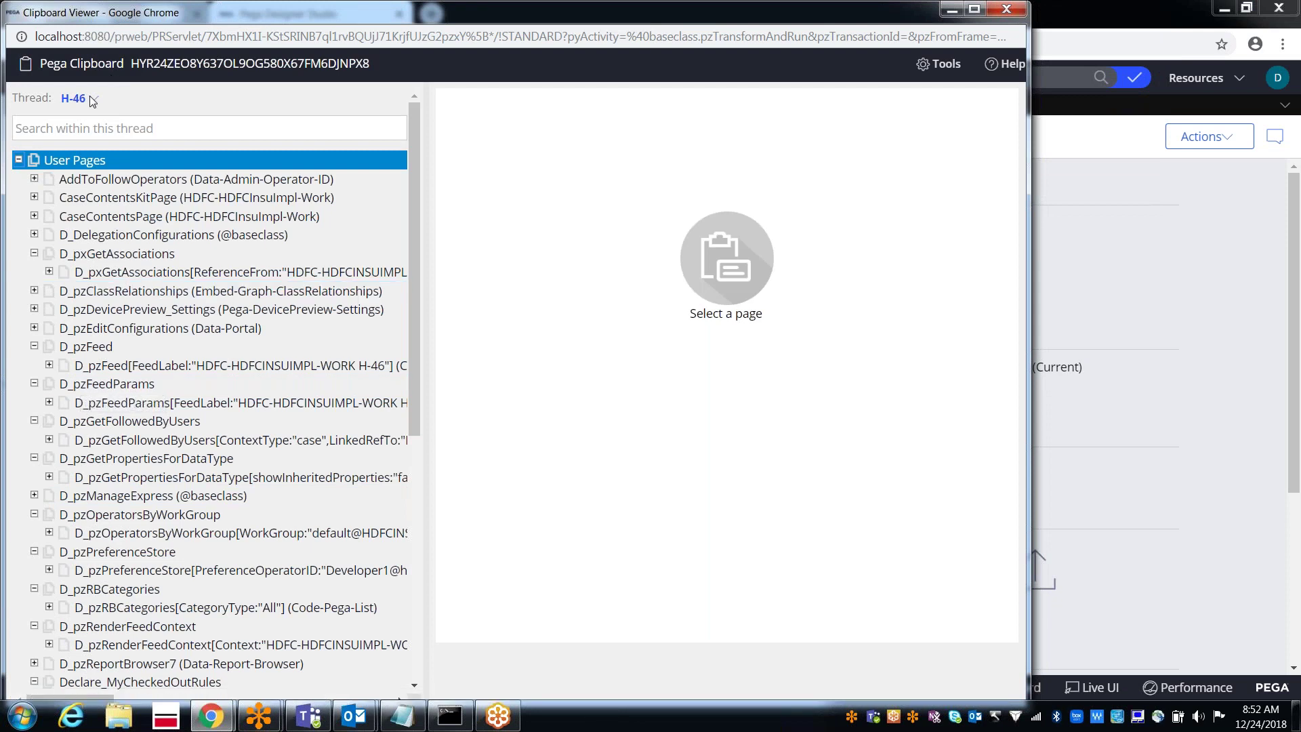
double_click(261, 15)
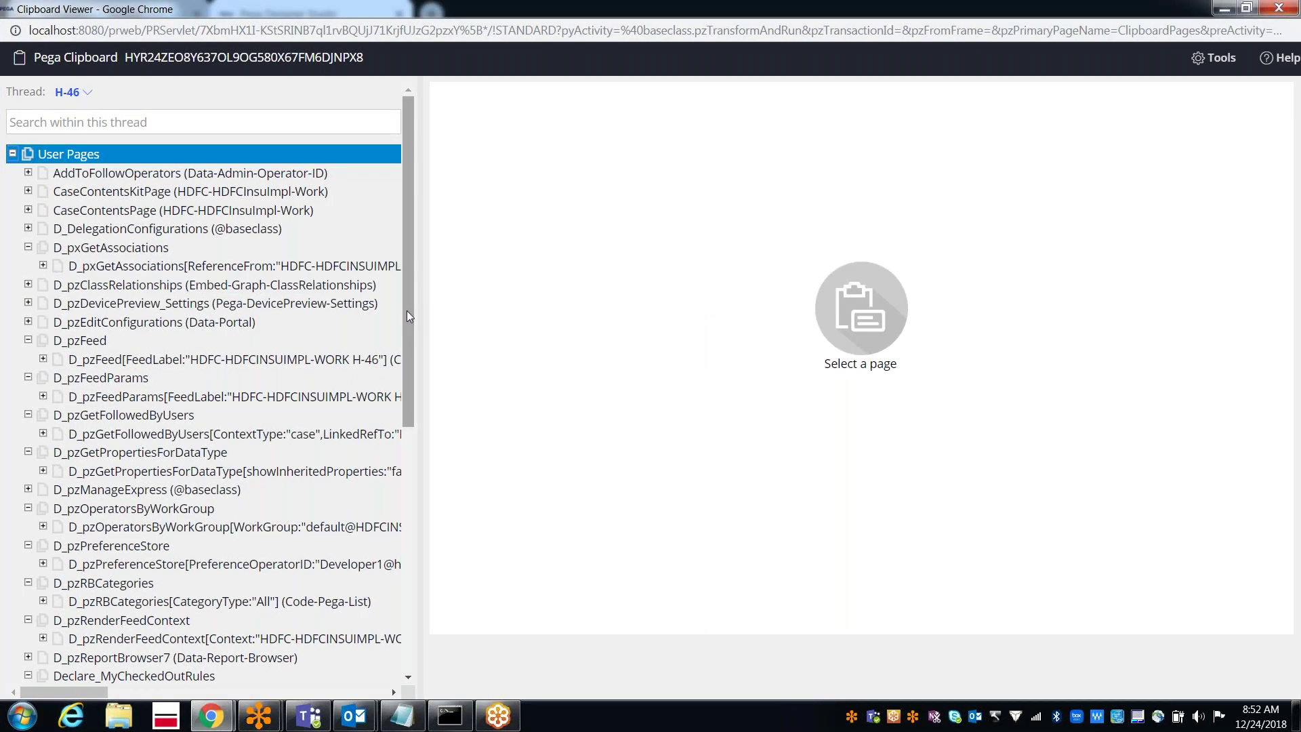
drag(406, 311, 375, 546)
scroll(375, 546, down, 1)
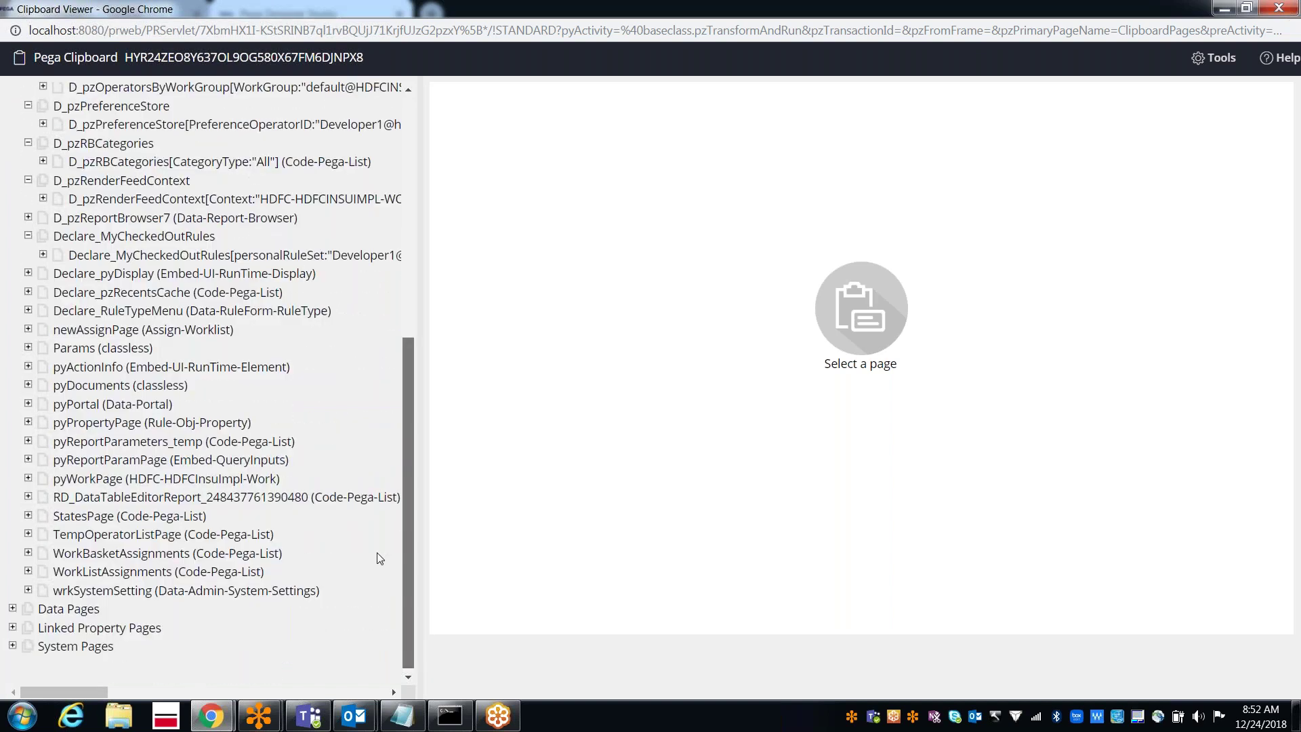
click(27, 479)
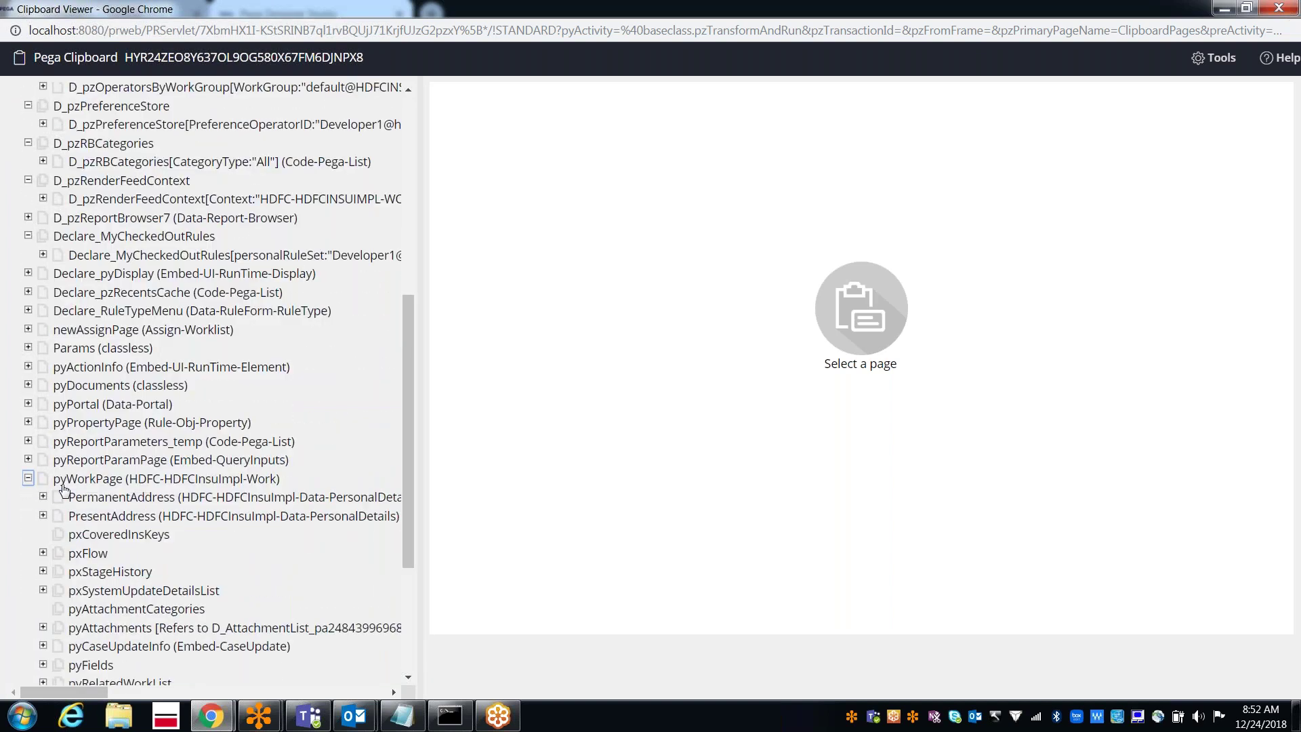
click(92, 498)
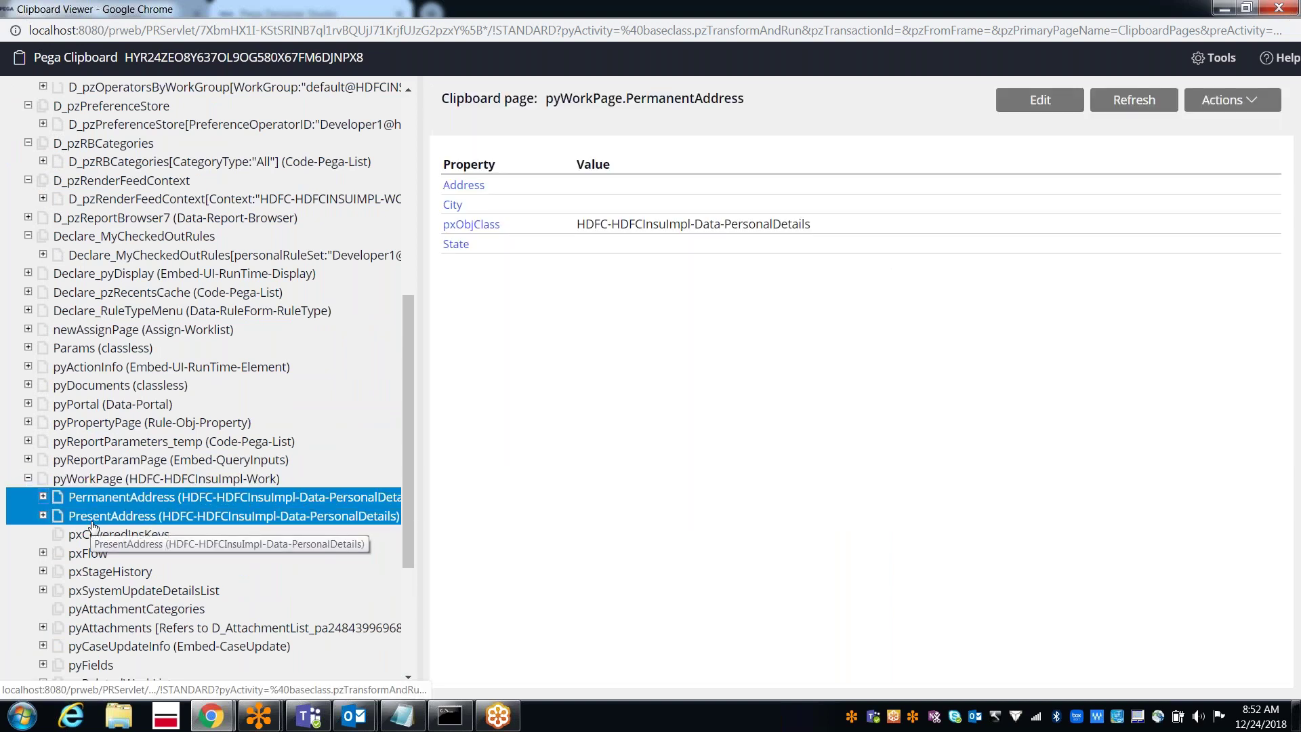
click(94, 520)
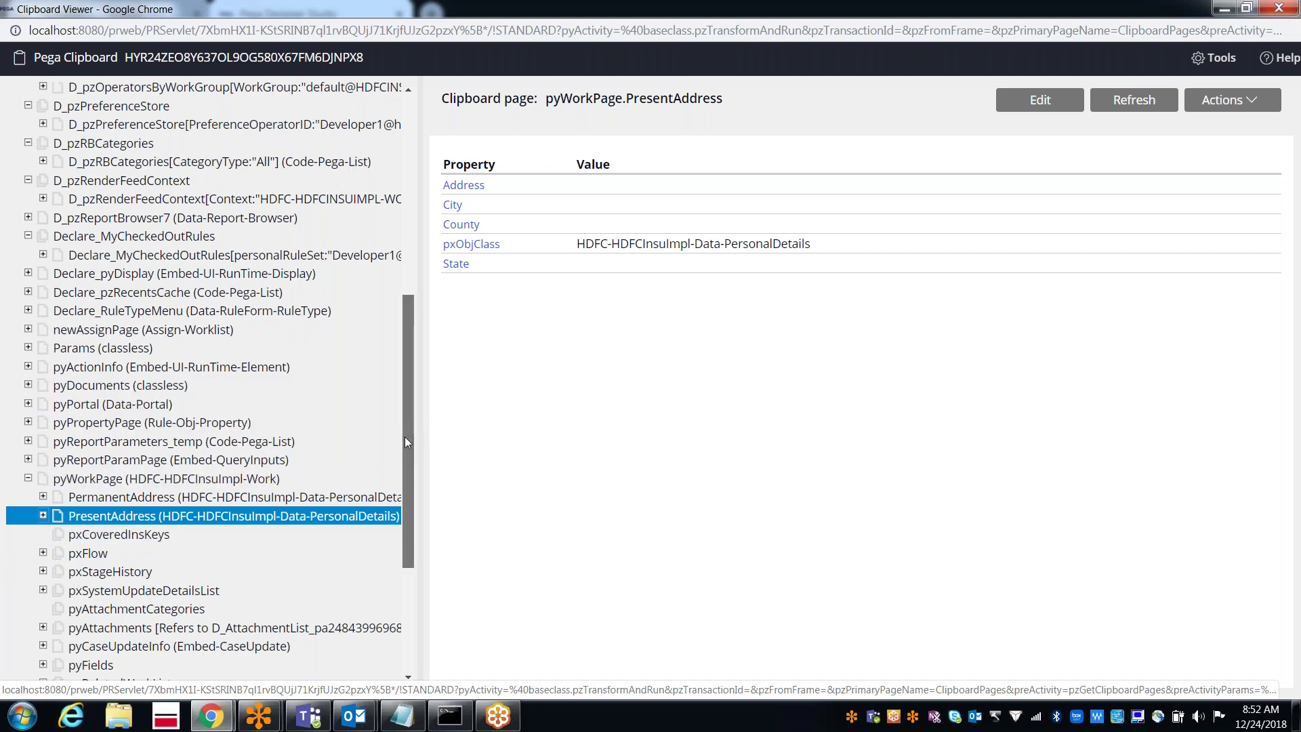
drag(406, 437, 406, 308)
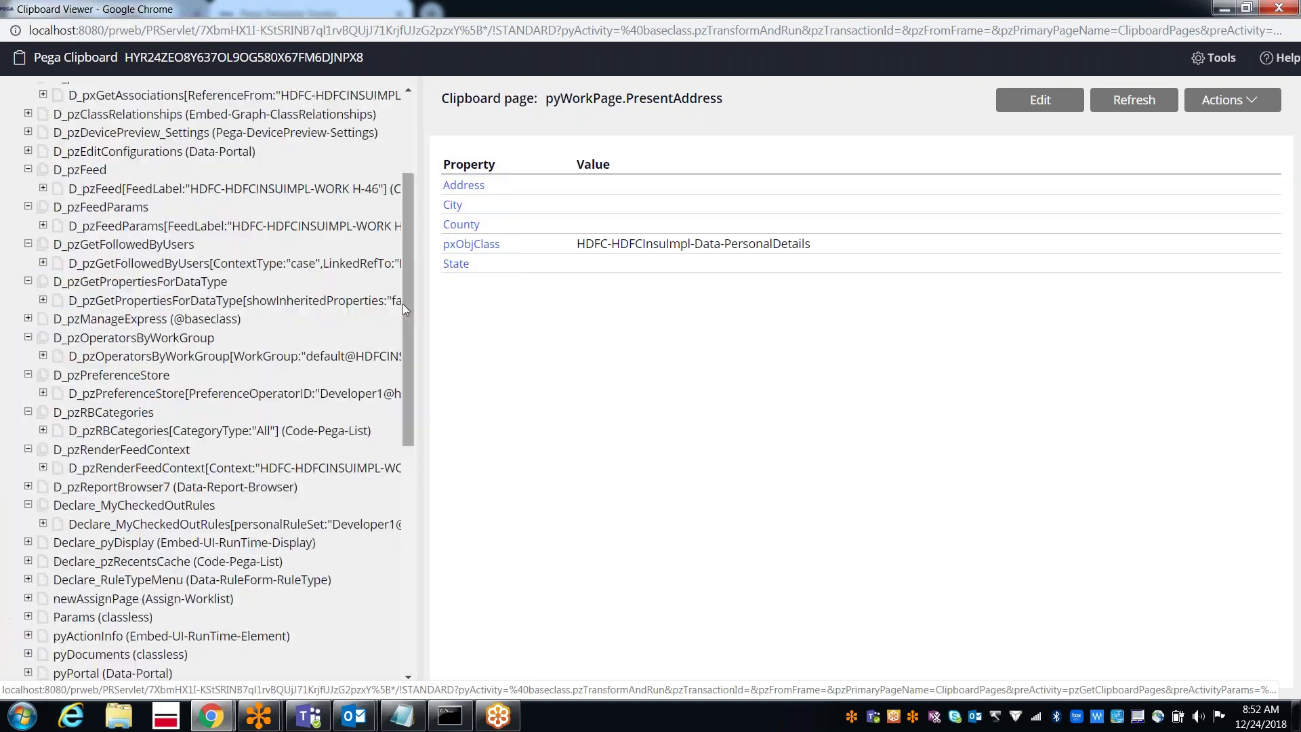
click(1279, 8)
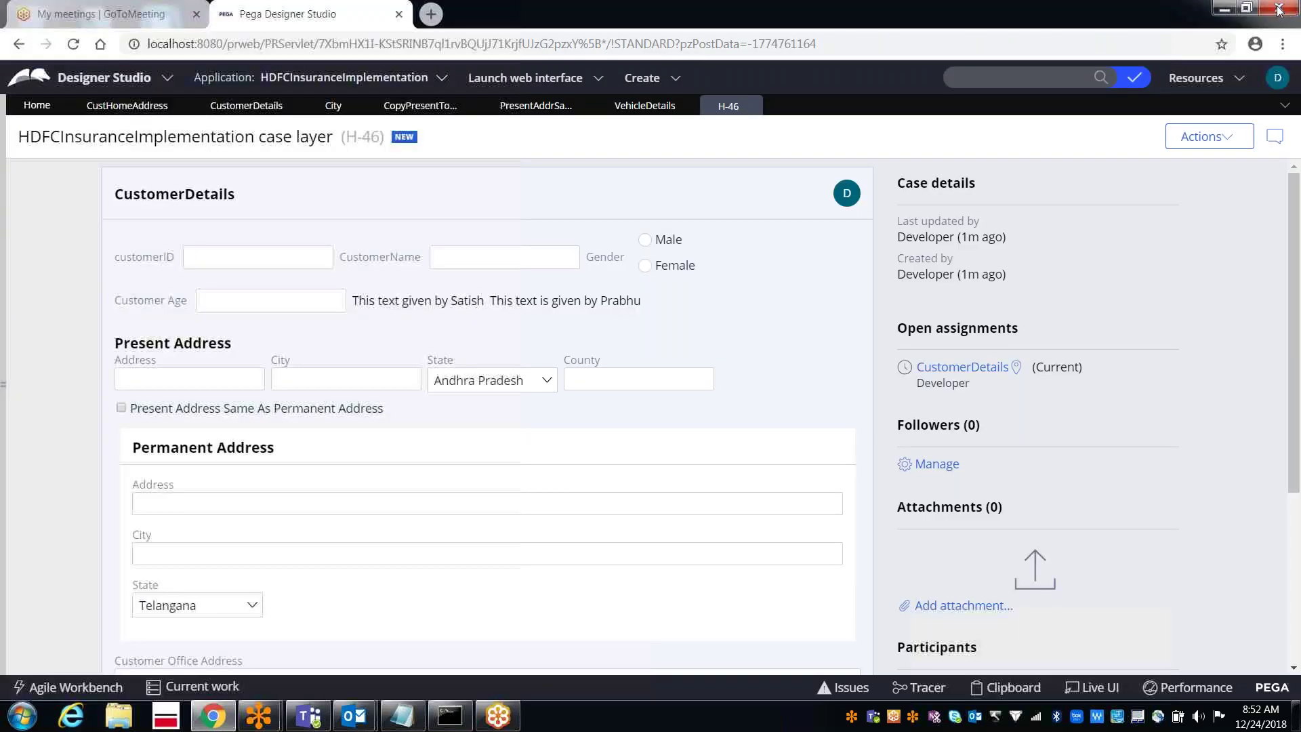
click(922, 689)
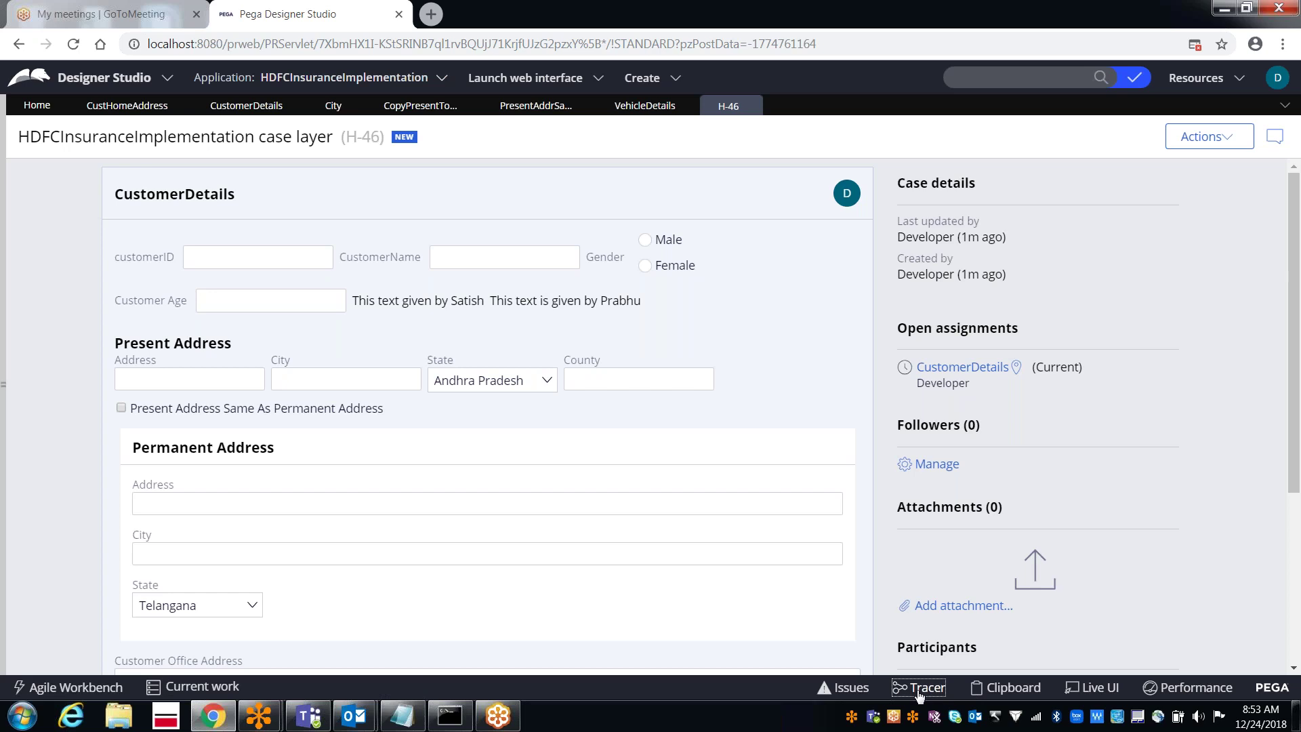
click(1194, 45)
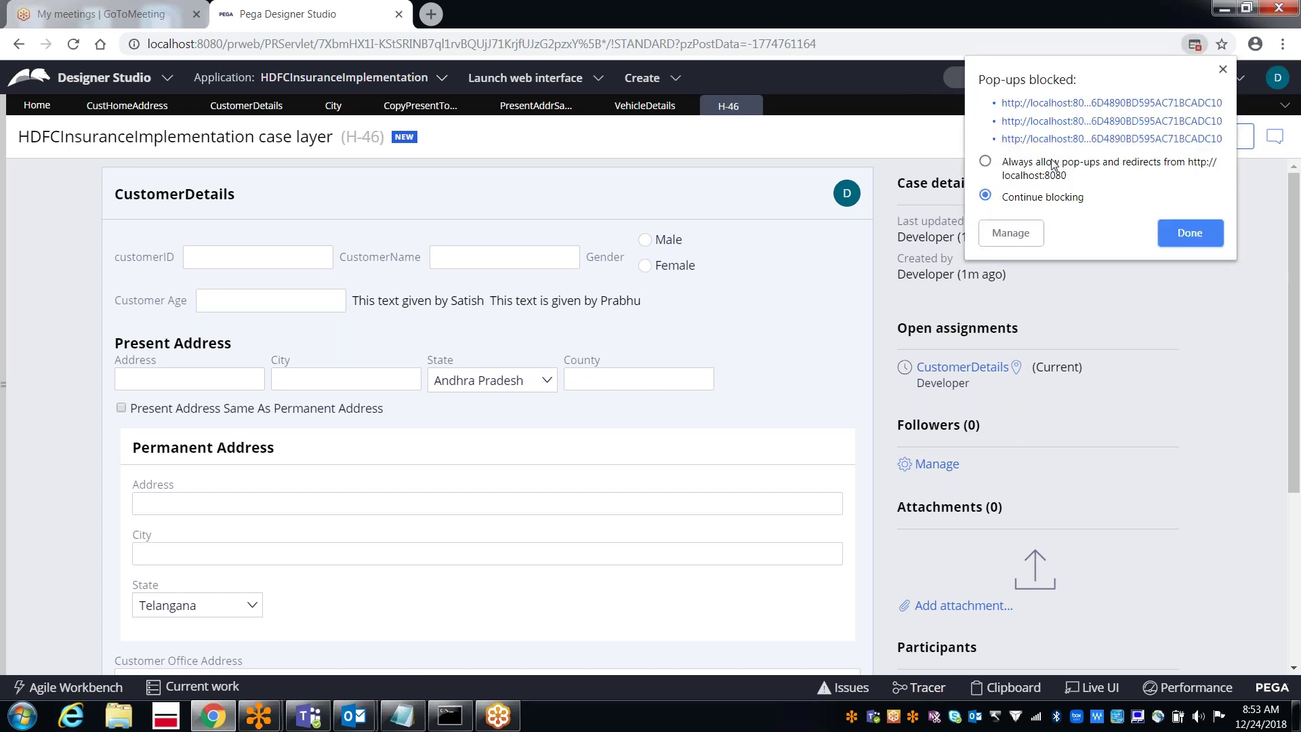
click(1037, 175)
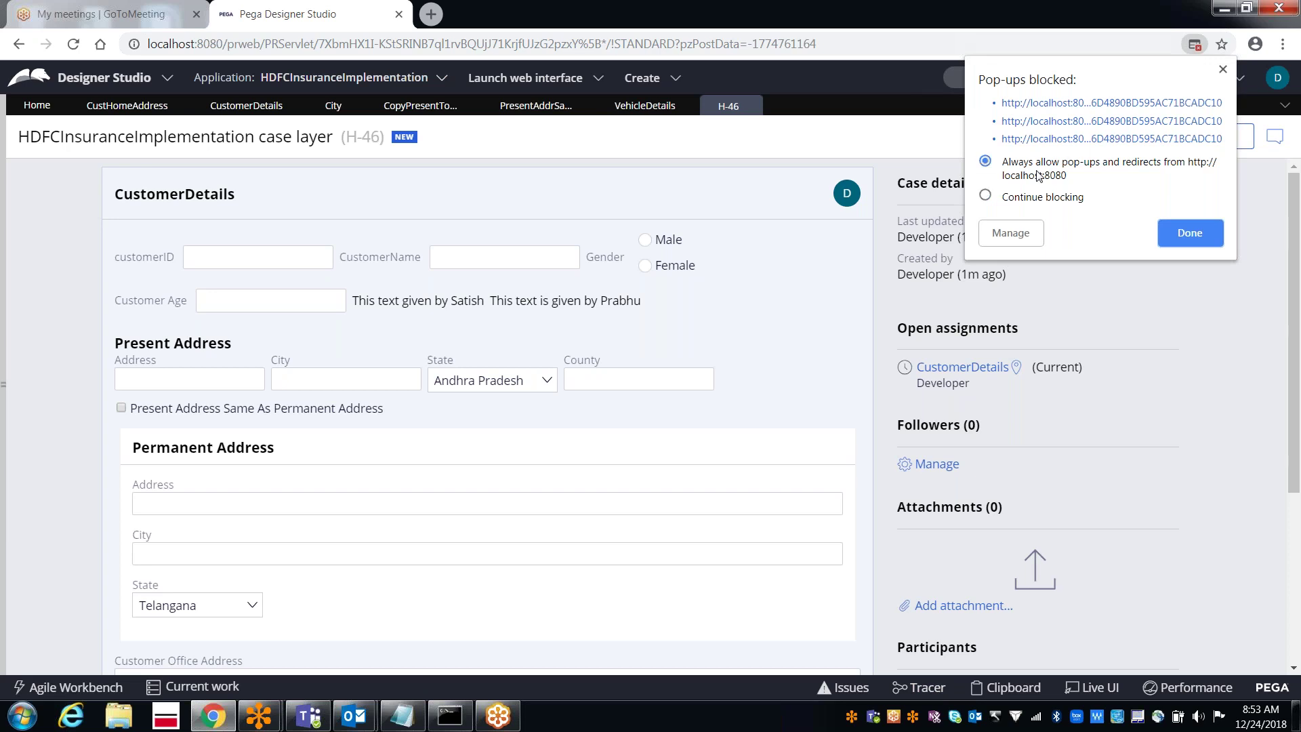
click(1180, 233)
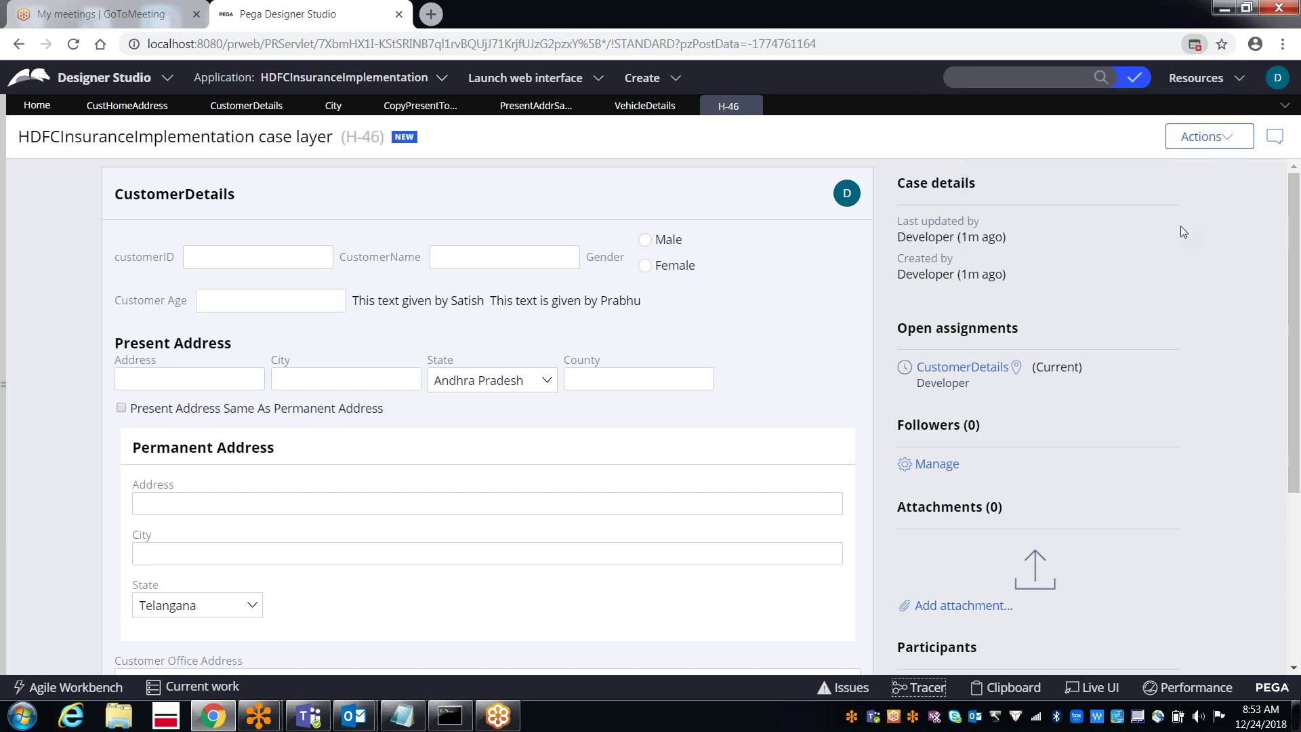
click(924, 687)
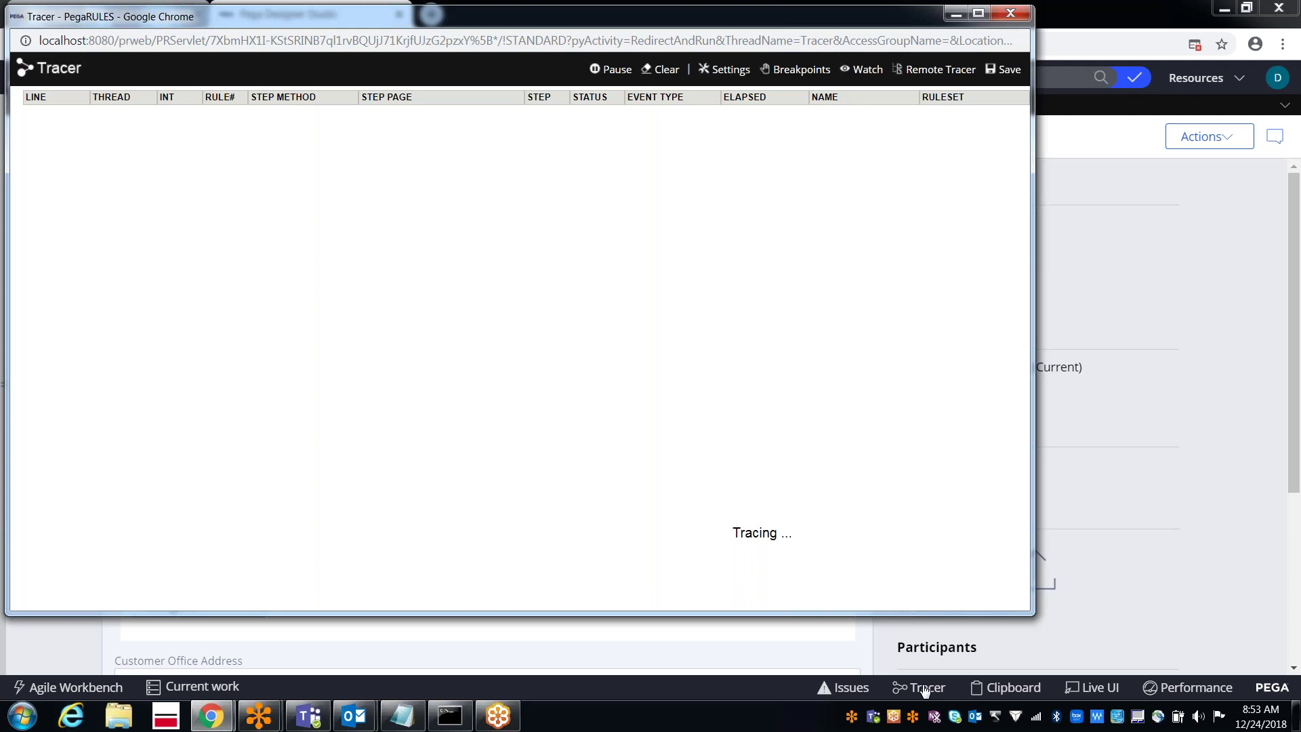
- Open a new Notepad document and write "Tracer is used for step by step execution of work object processing"
key(super+r)
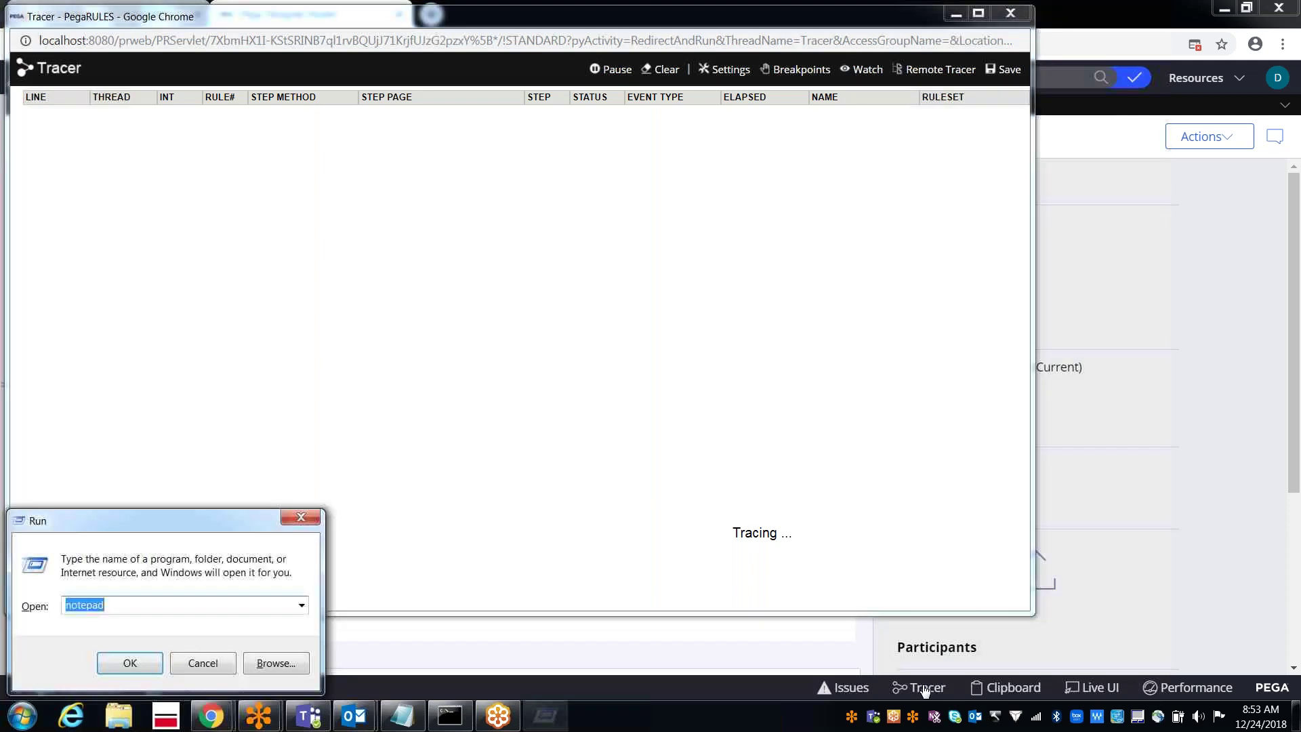
key(Return)
text(Tracer is used for)
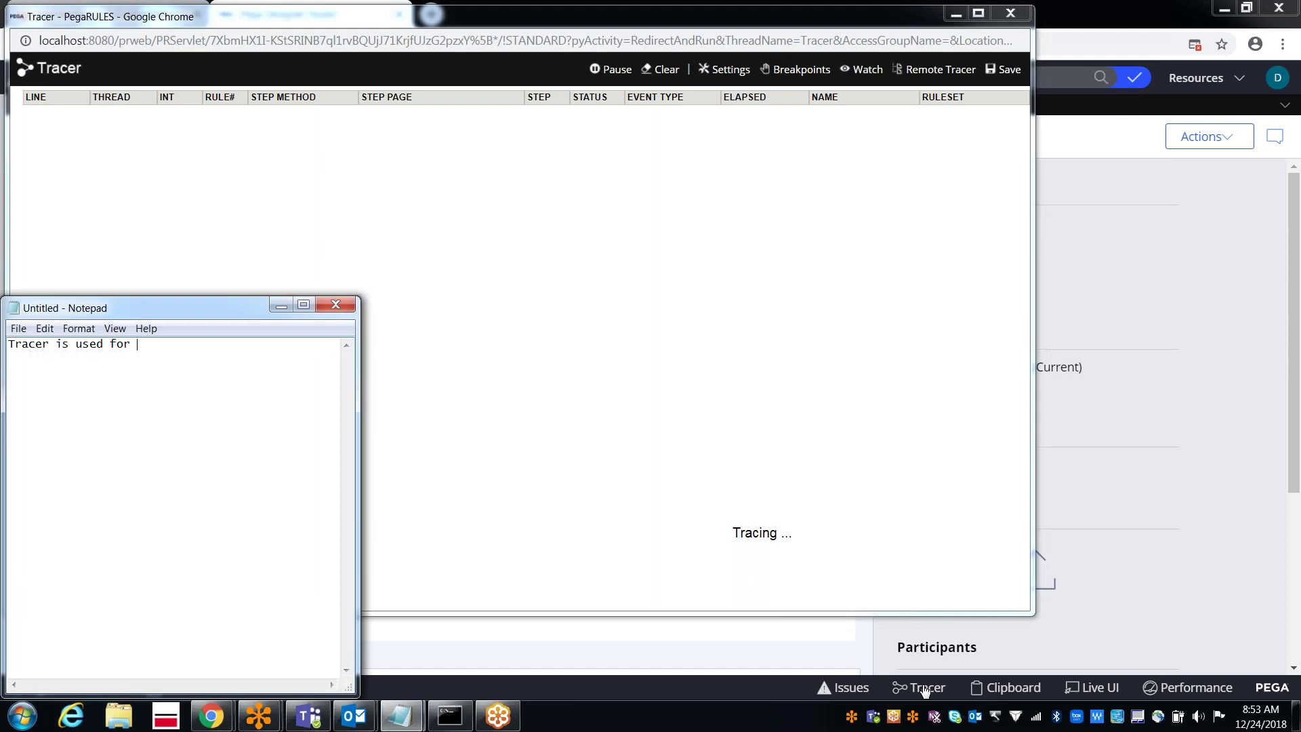
text( step by step)
text( exe)
text(cution of wo)
text(rk object proc)
text(essing)
- Maximize the note, insert "watch the" before "step by step", and minimize Notepad
key(alt+space)
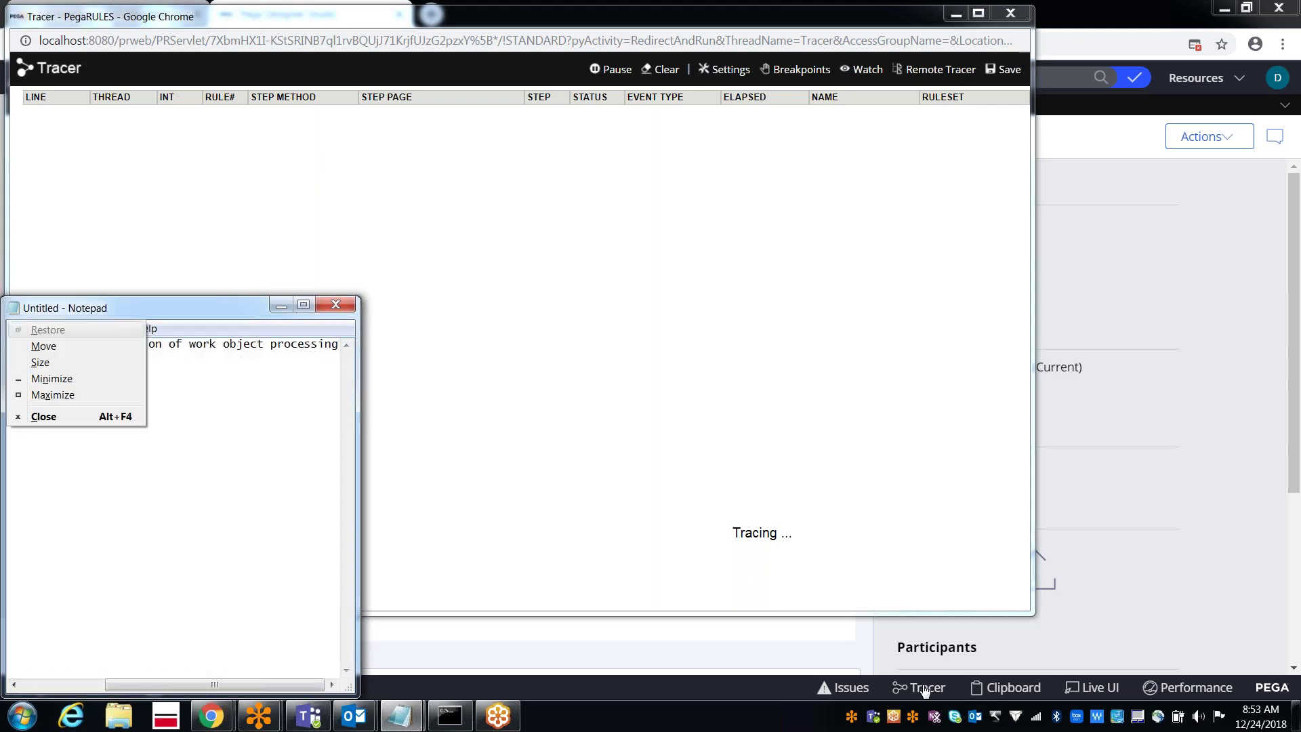
key(x)
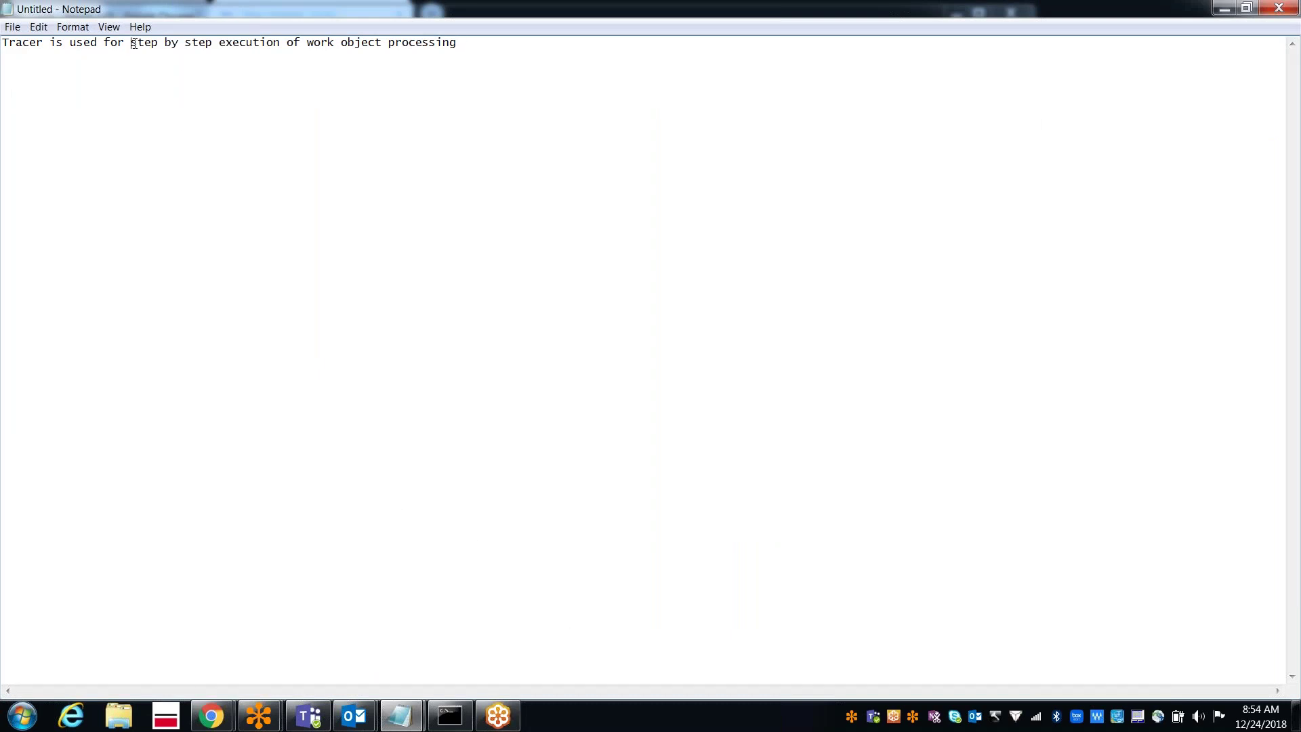
text(watch)
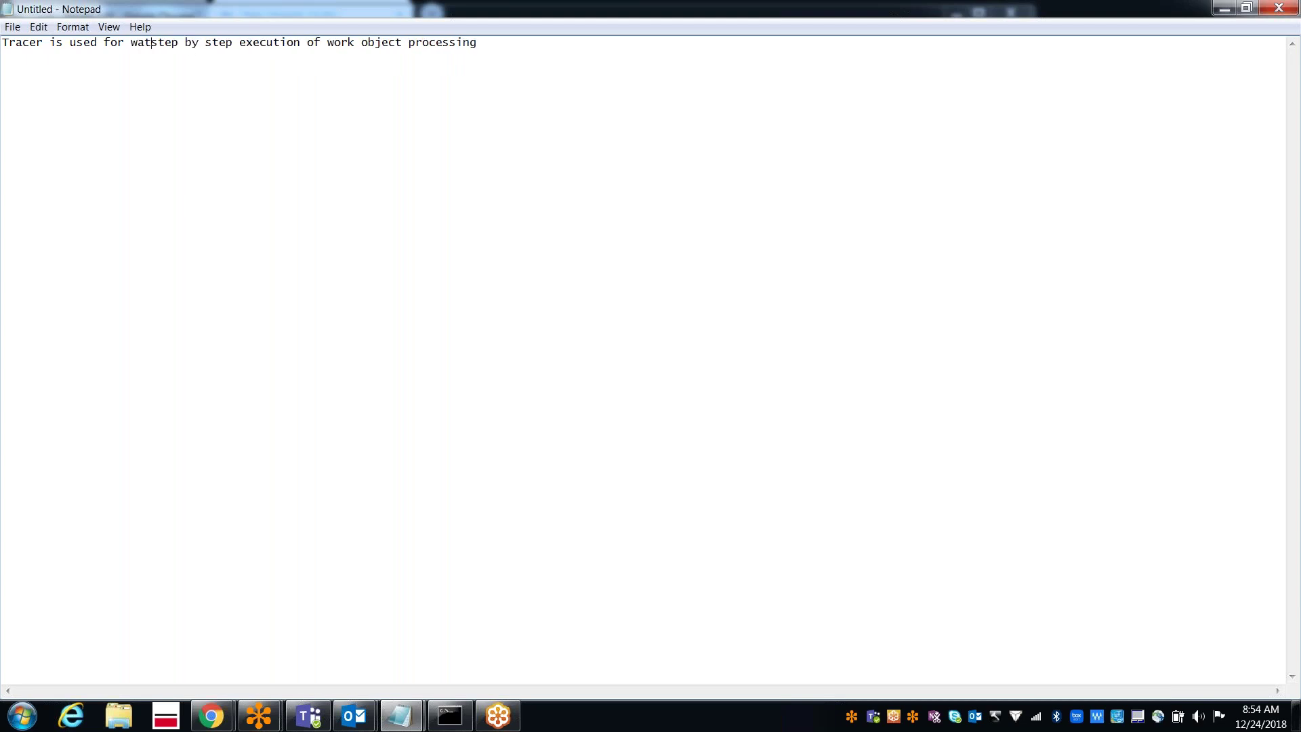
text( the)
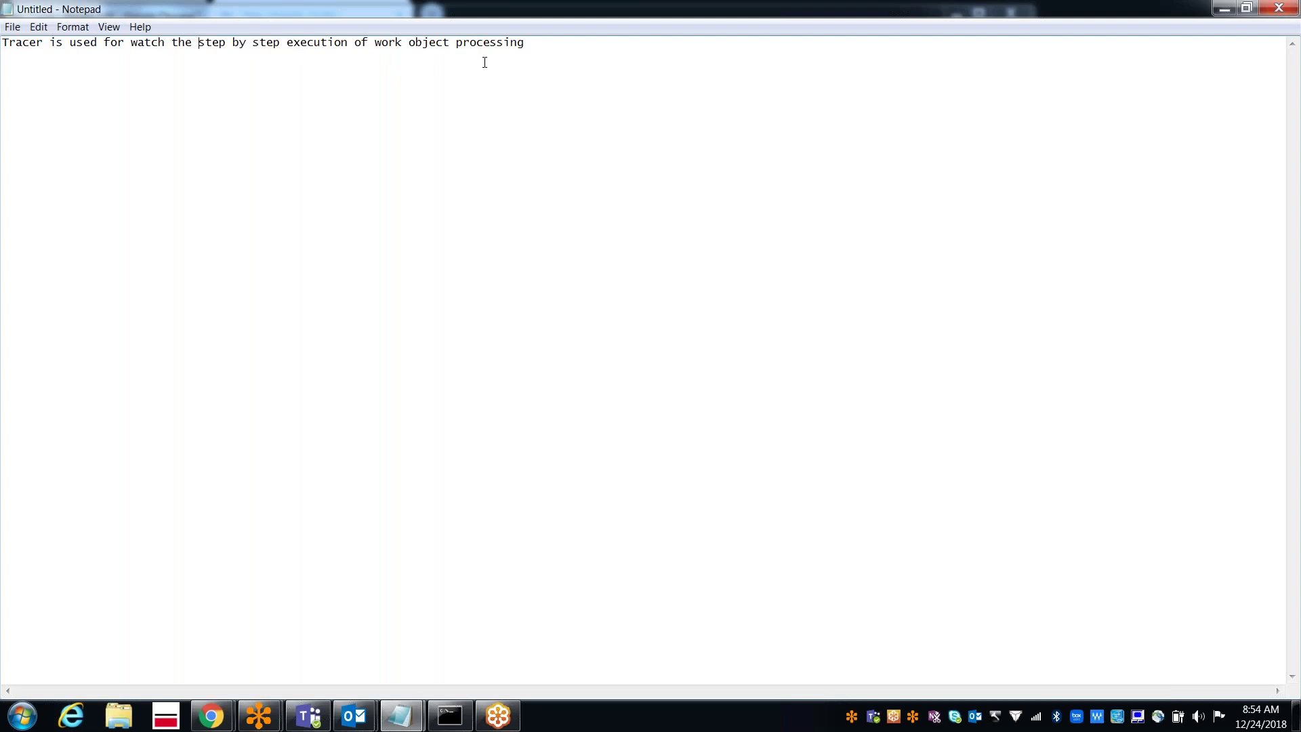
click(1223, 10)
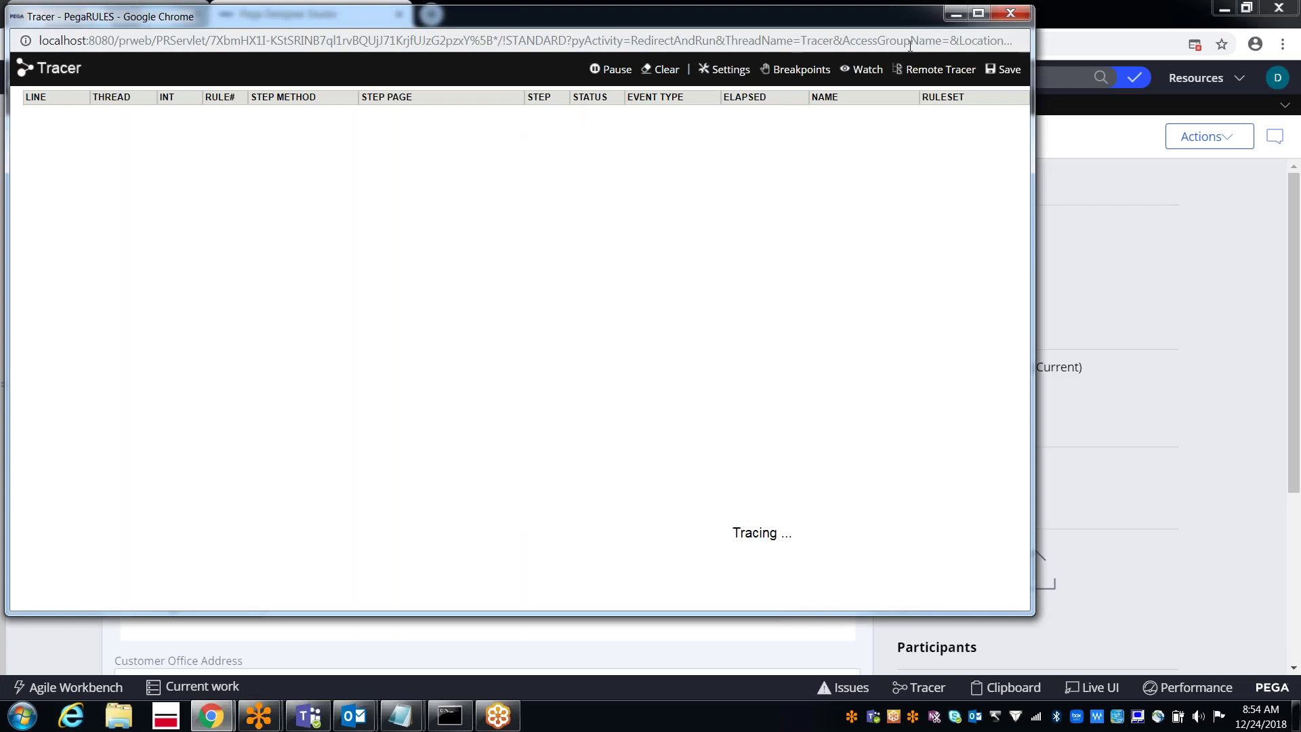
- Pause and resume tracing, and bring up the CustomerDetails flow in Designer Studio
click(614, 71)
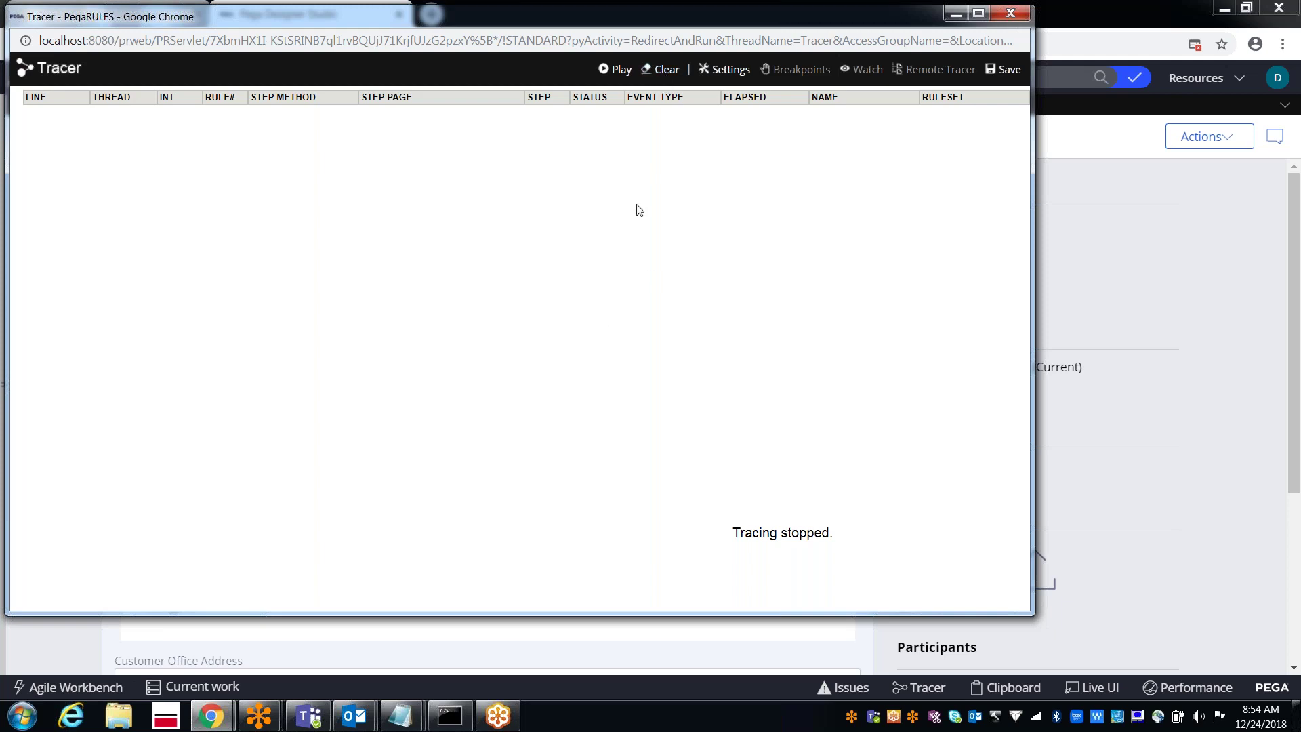
click(618, 69)
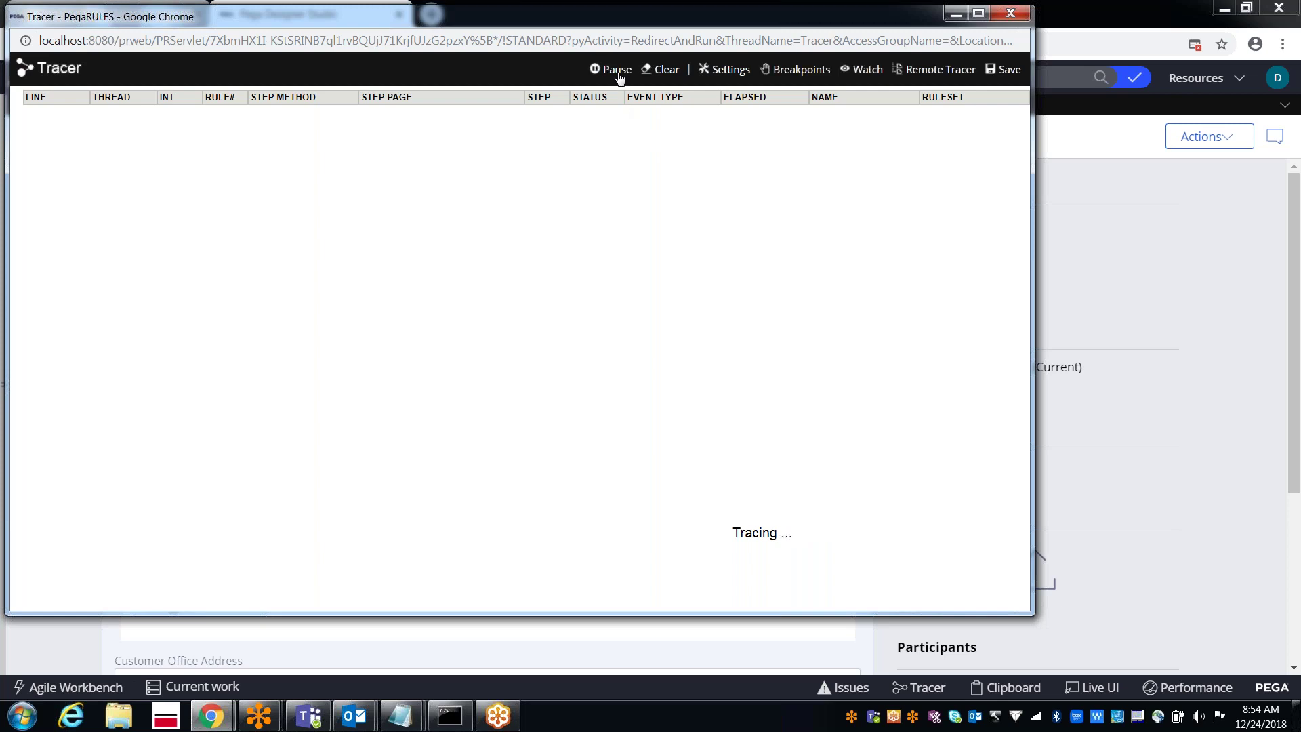
key(alt+Tab)
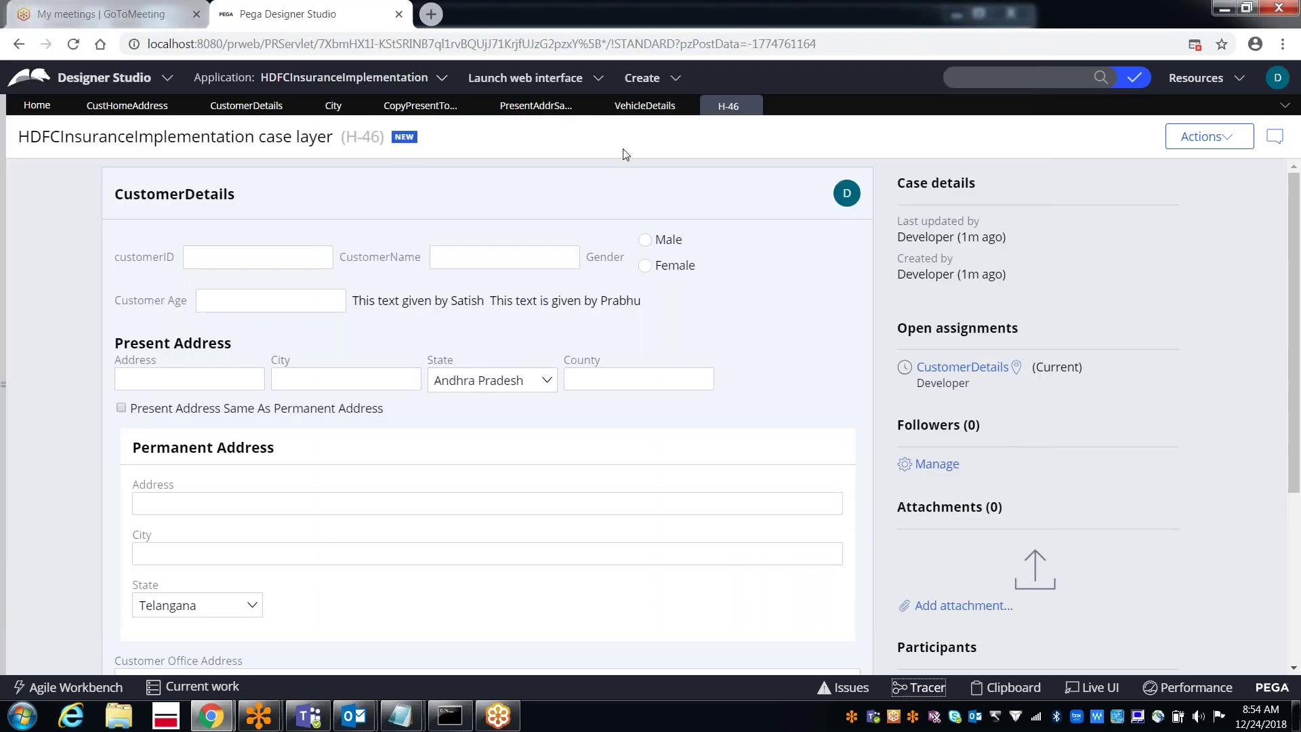
click(248, 112)
- Return to the Tracer, move its window aside to reveal the CustomerDetails flow, and maximize it
key(alt+Tab)
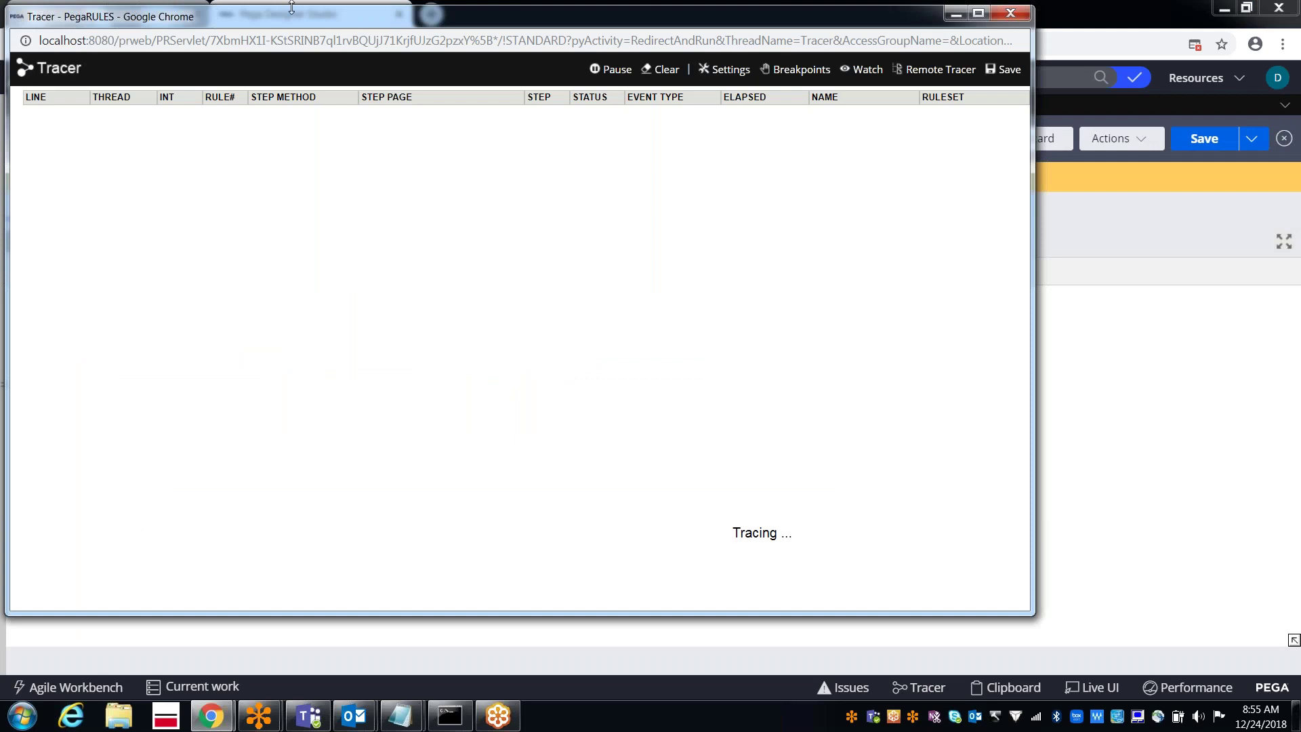
drag(293, 24, 670, 124)
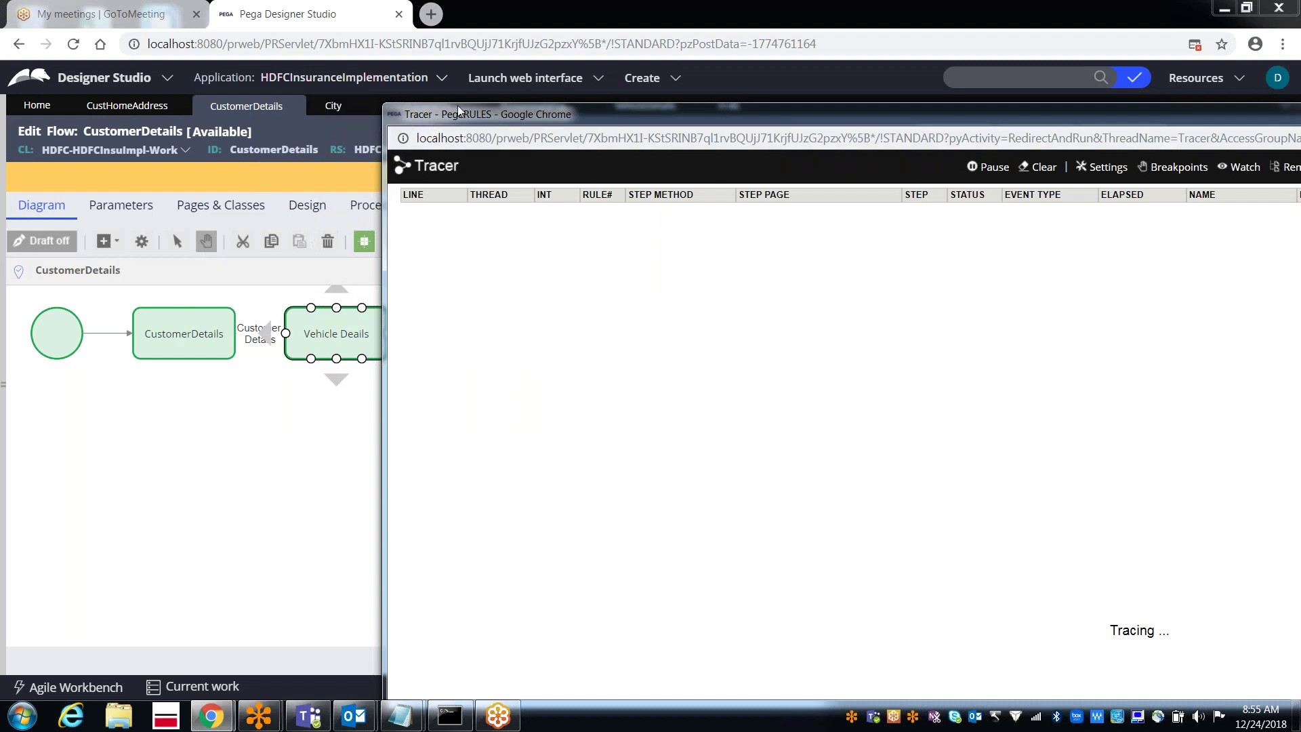
drag(458, 107, 529, 84)
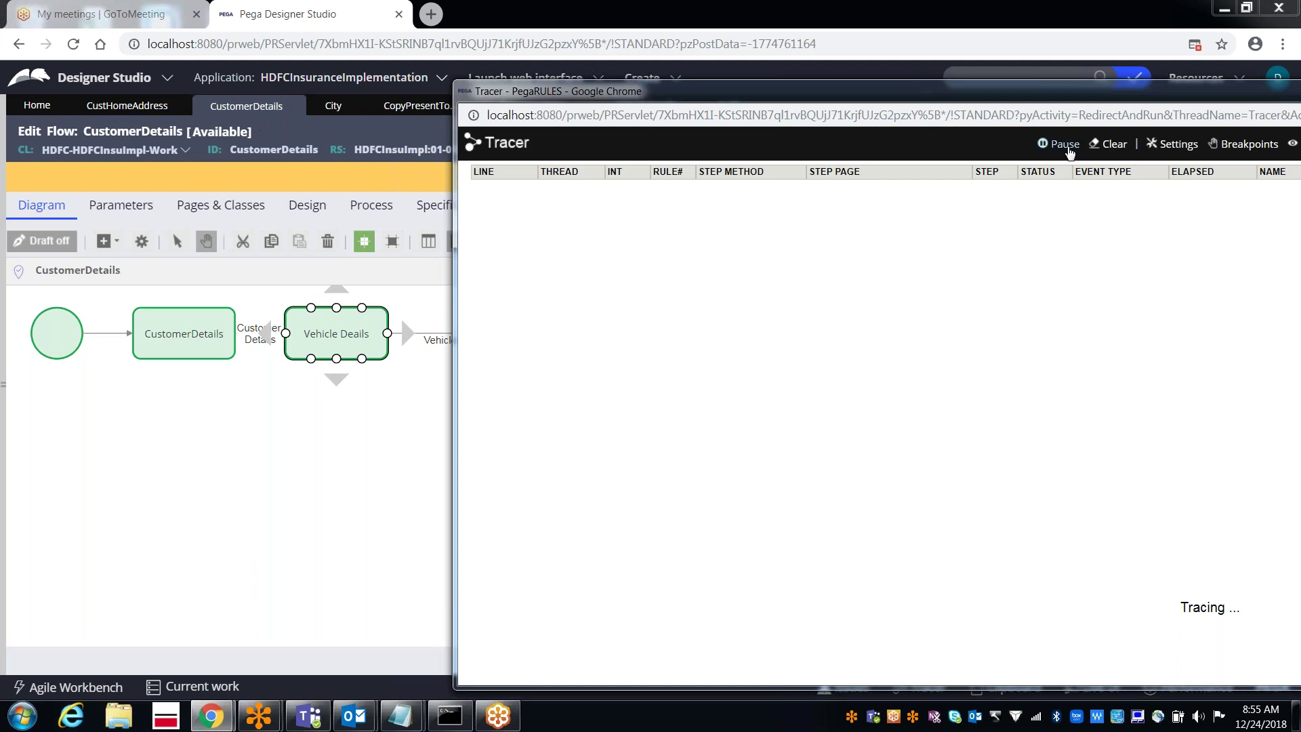
double_click(1002, 95)
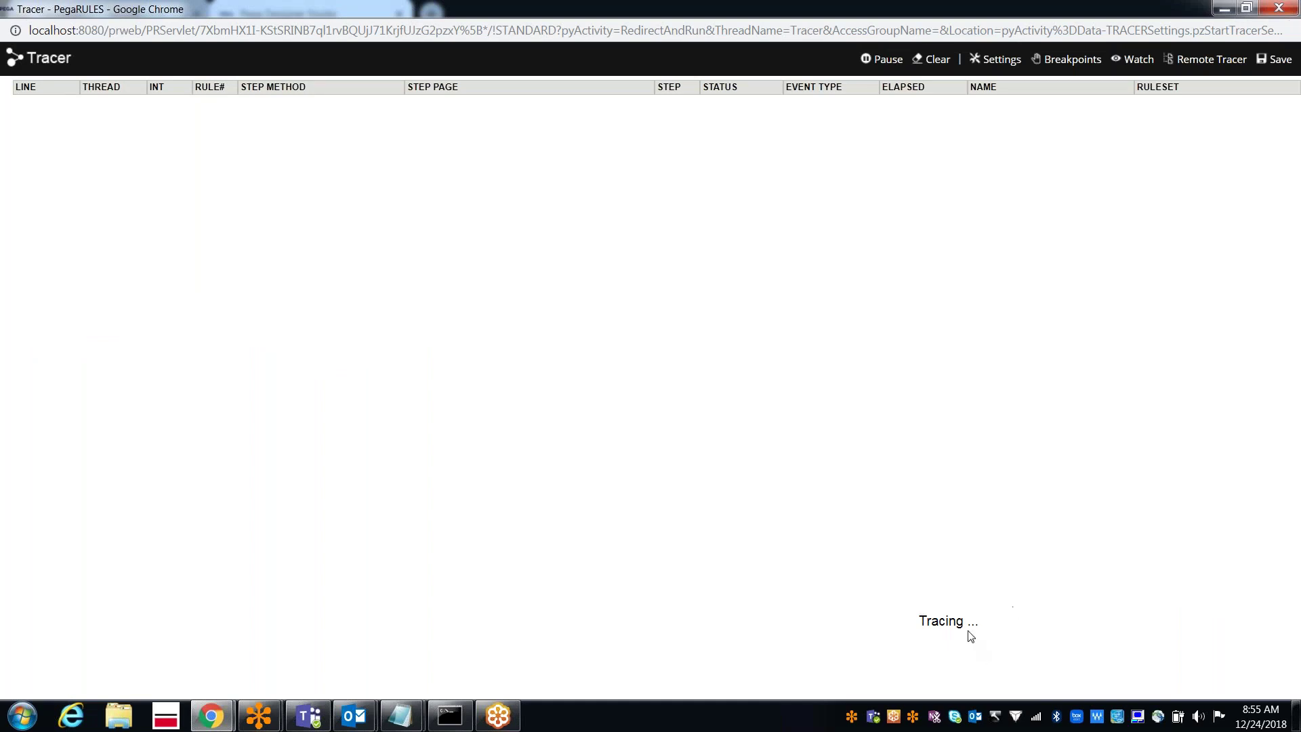
triple_click(948, 620)
click(948, 620)
- Switch to Designer Studio and run the CustomerDetails flow with tracing active
key(alt+Tab)
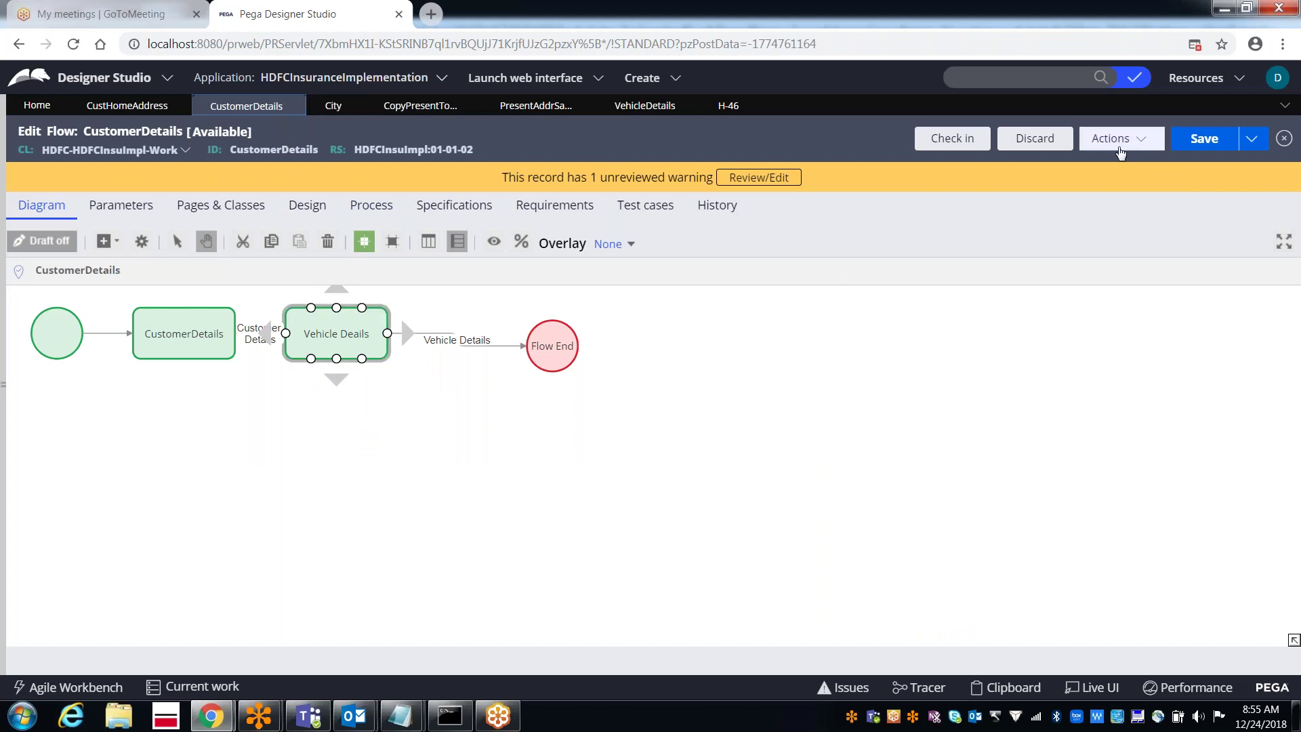
click(1112, 144)
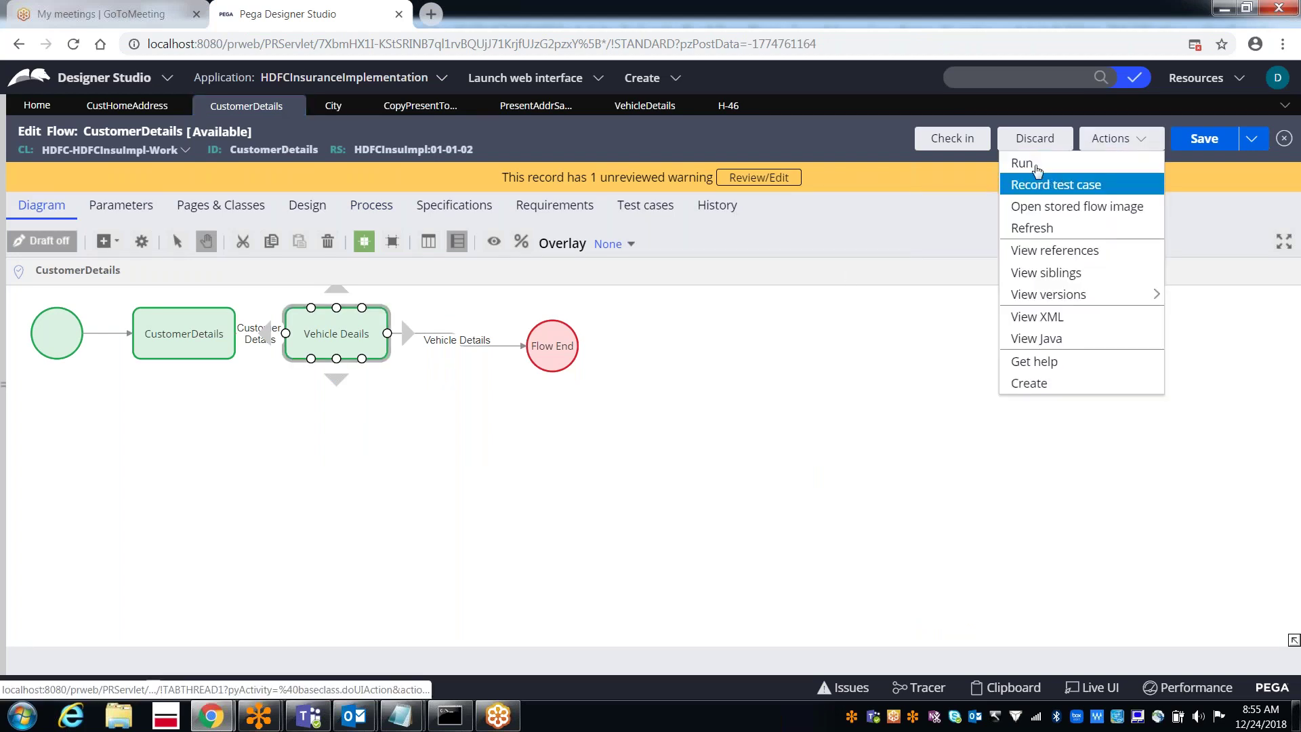
click(1021, 163)
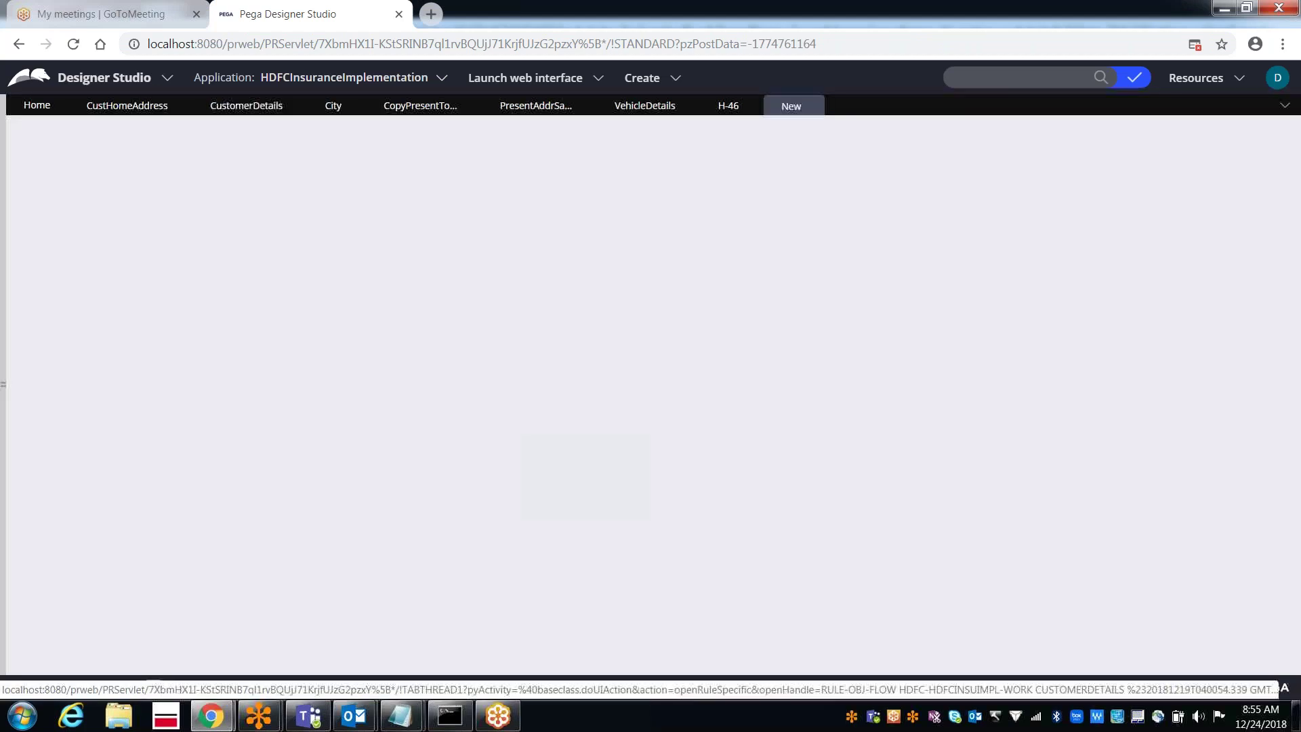
- Examine the Tracer's recorded events for the new case, from the flow start through the activity and stream rules
key(alt+Tab)
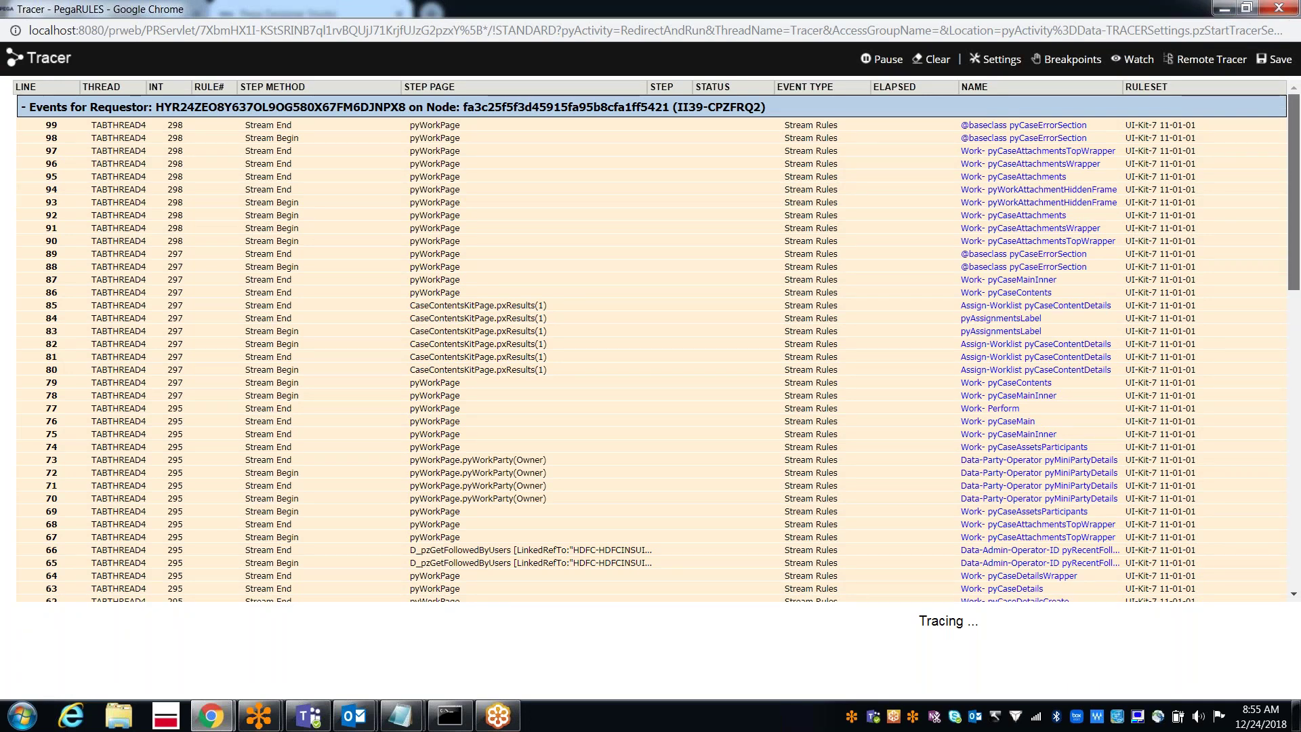
scroll(1281, 450, down, 9)
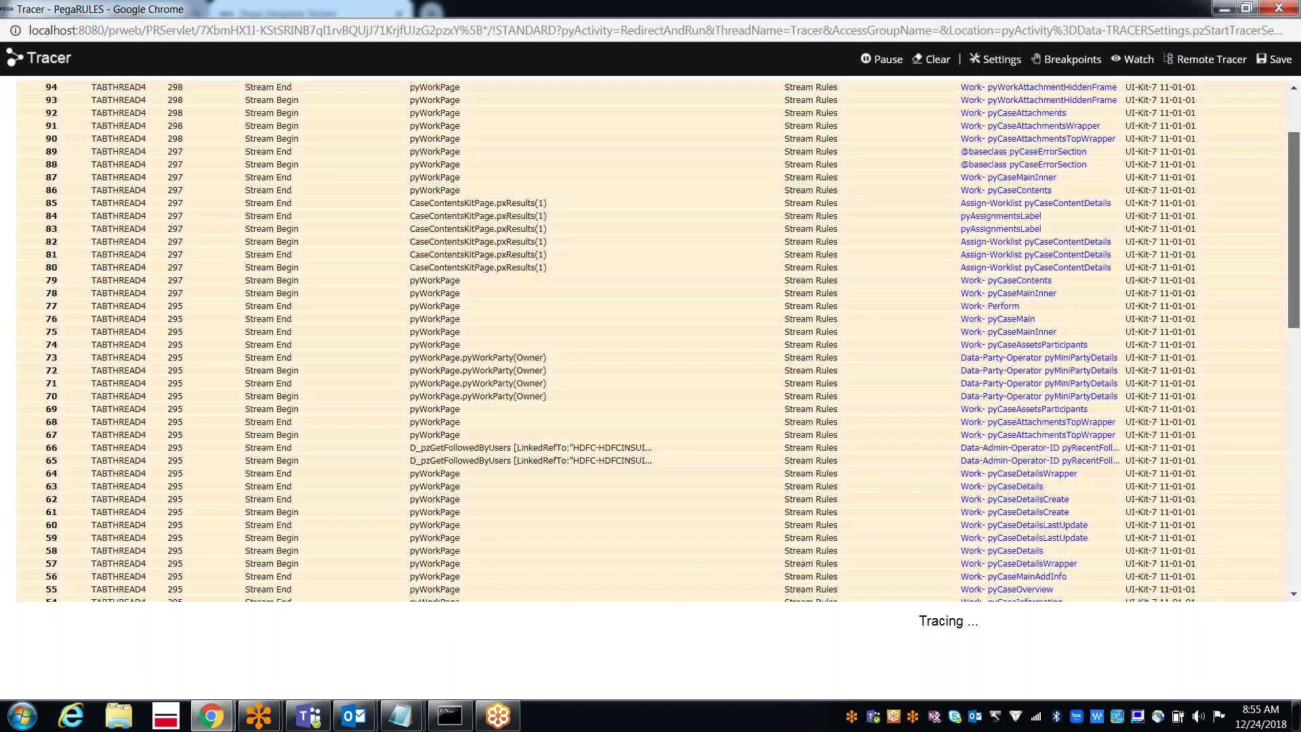
scroll(1281, 450, down, 3)
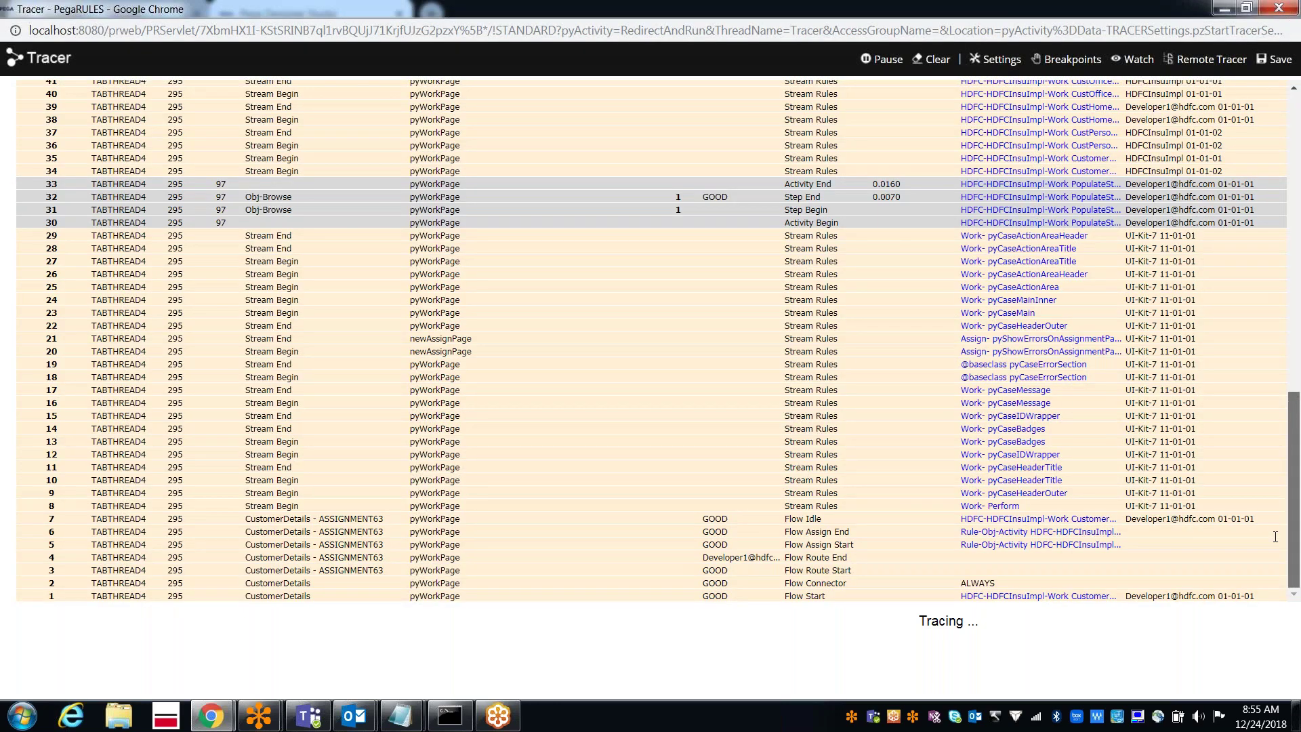
scroll(1272, 268, up, 8)
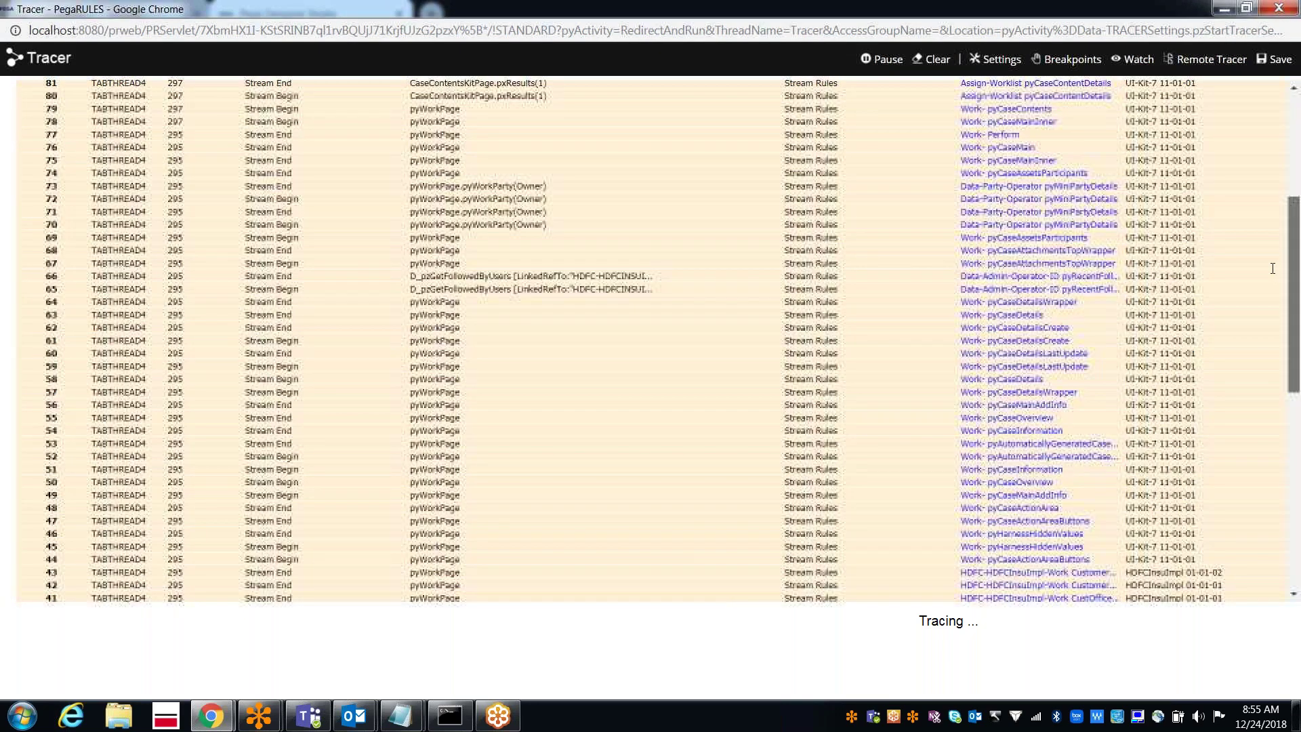
- Check the new case's CustomerDetails form in Designer Studio, return to the Tracer, and pause tracing
scroll(1273, 268, up, 3)
key(alt+Tab)
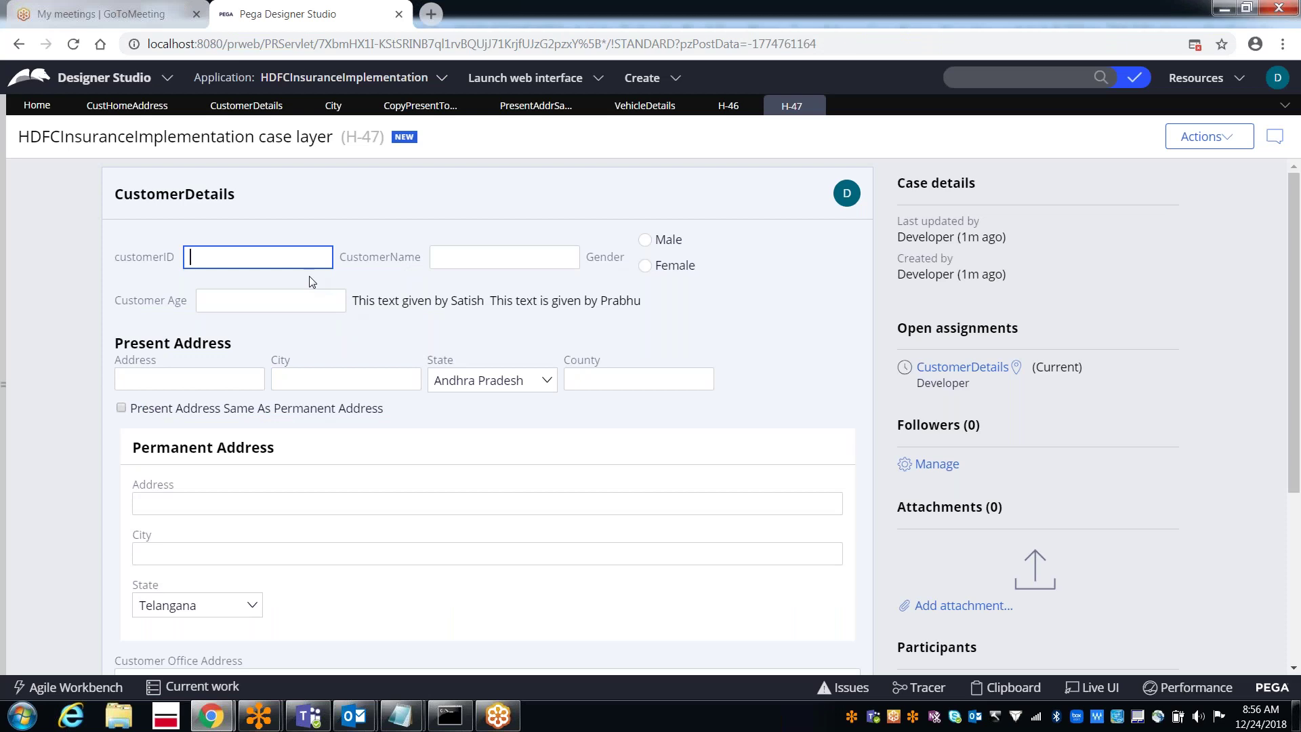
key(alt+Tab)
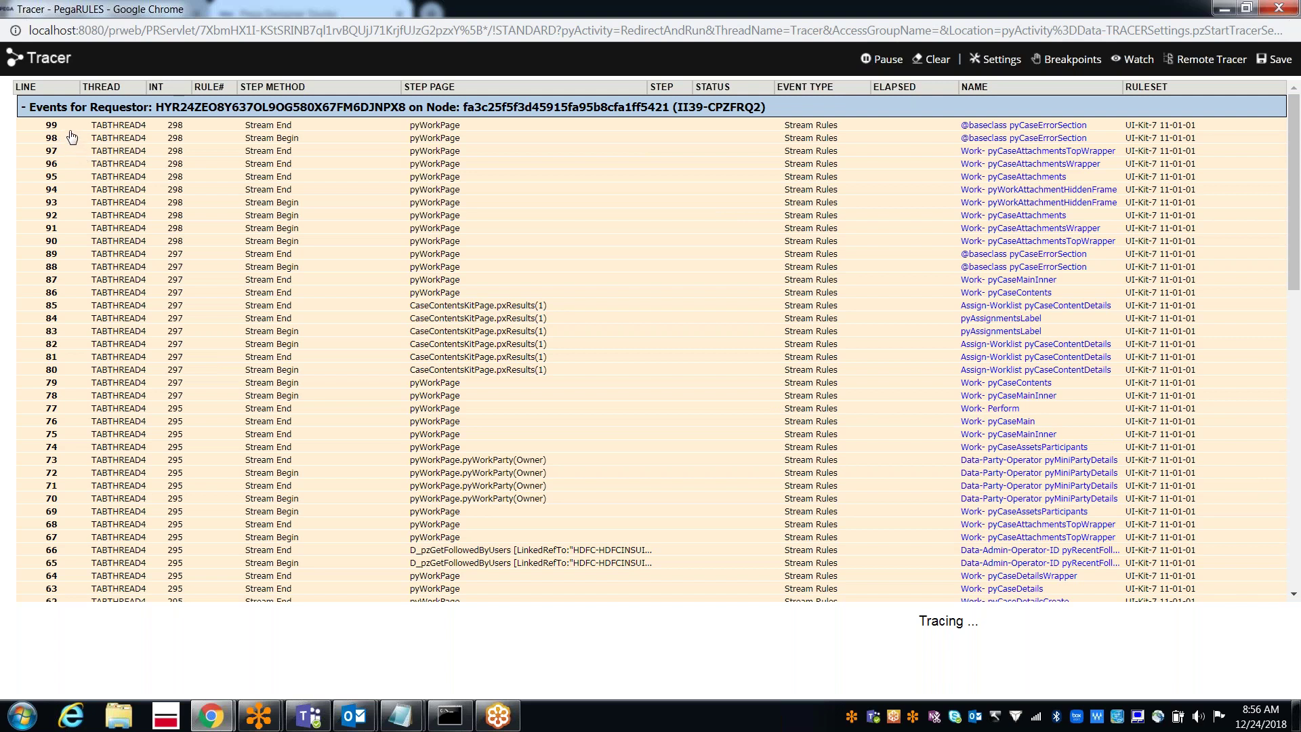
click(868, 60)
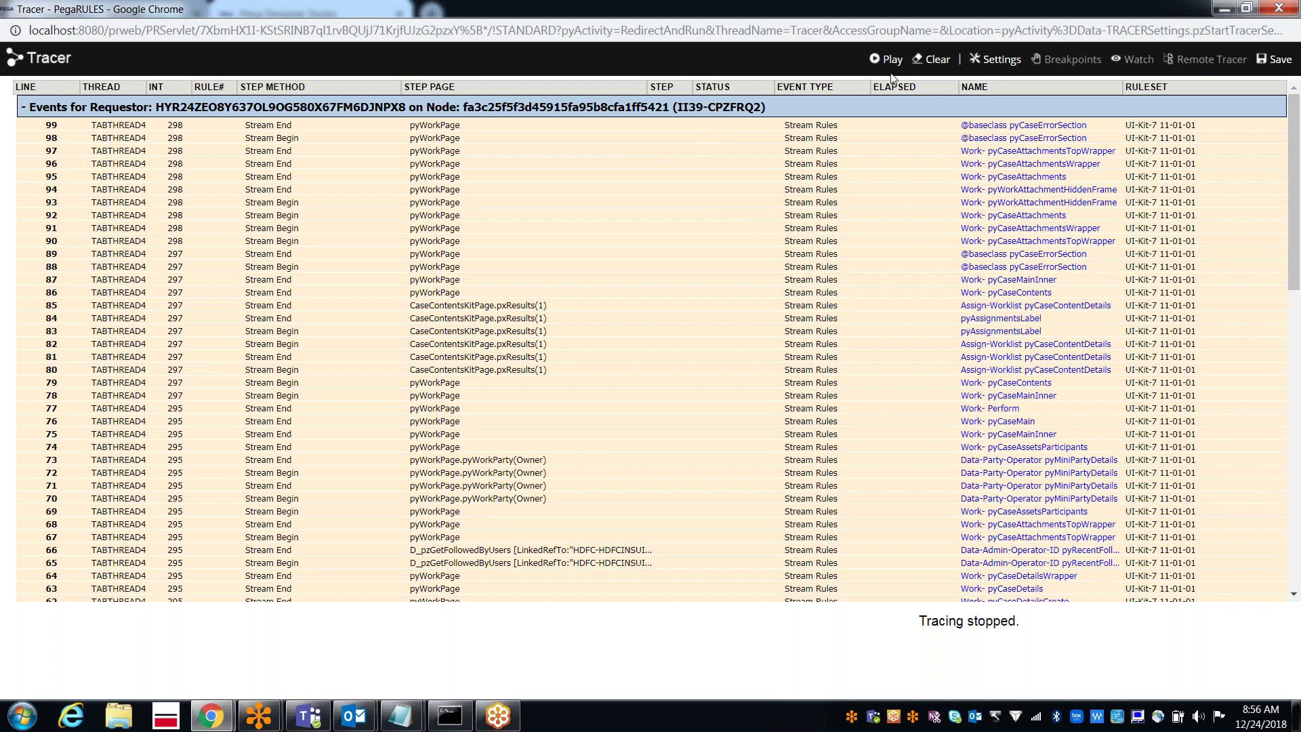
- Switch to Designer Studio, submit the blank CustomerDetails form while tracing is paused, and return to the Tracer
key(alt+Tab)
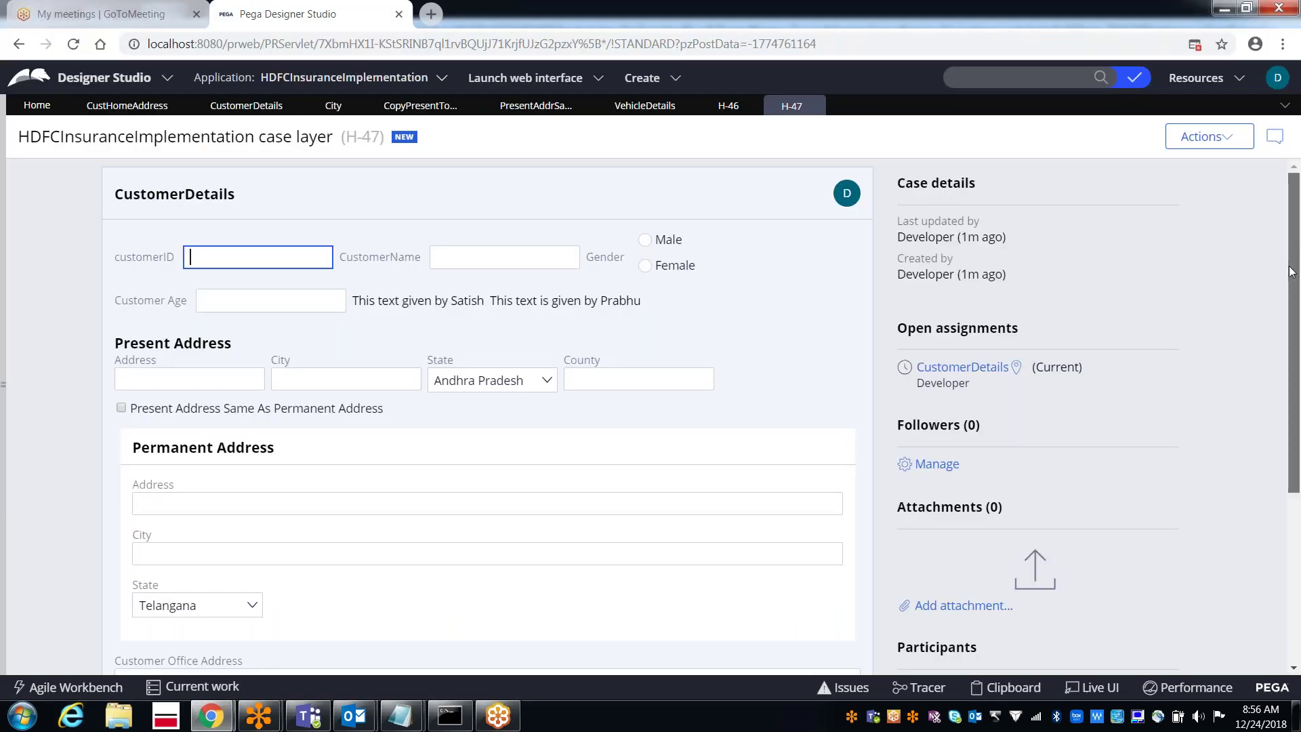
scroll(1287, 271, down, 2)
click(827, 592)
key(alt+Tab)
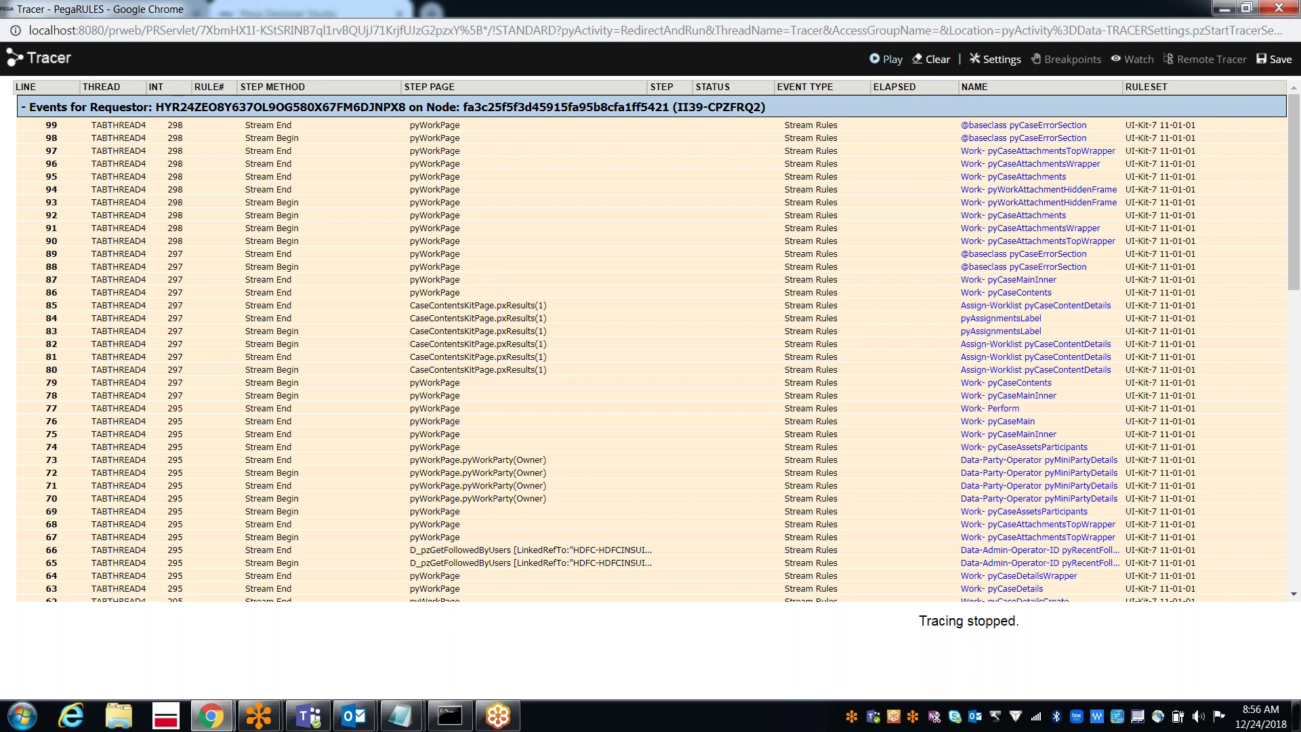
- Resume tracing, submit the blank VehicleDetails form in Designer Studio, and return to the Tracer
key(alt+Tab)
key(alt+Tab)
click(891, 62)
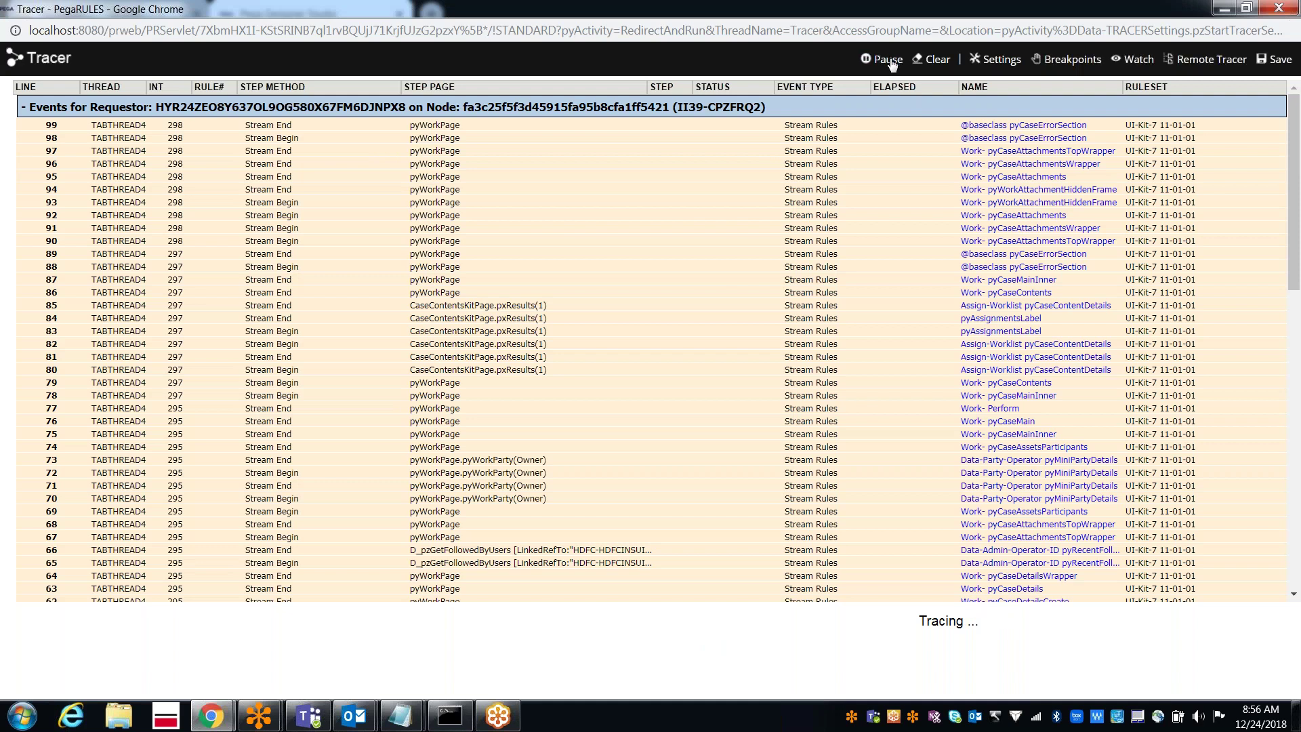
key(alt+Tab)
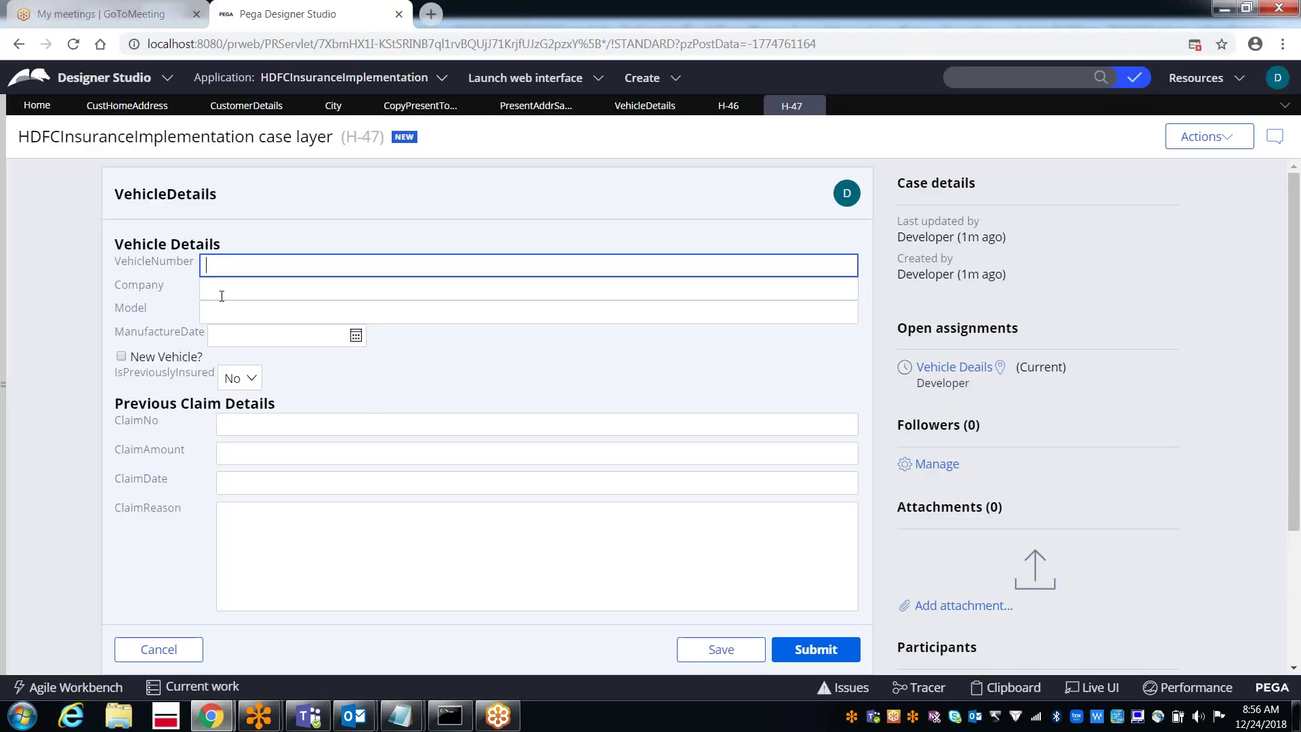
click(816, 651)
key(alt+Tab)
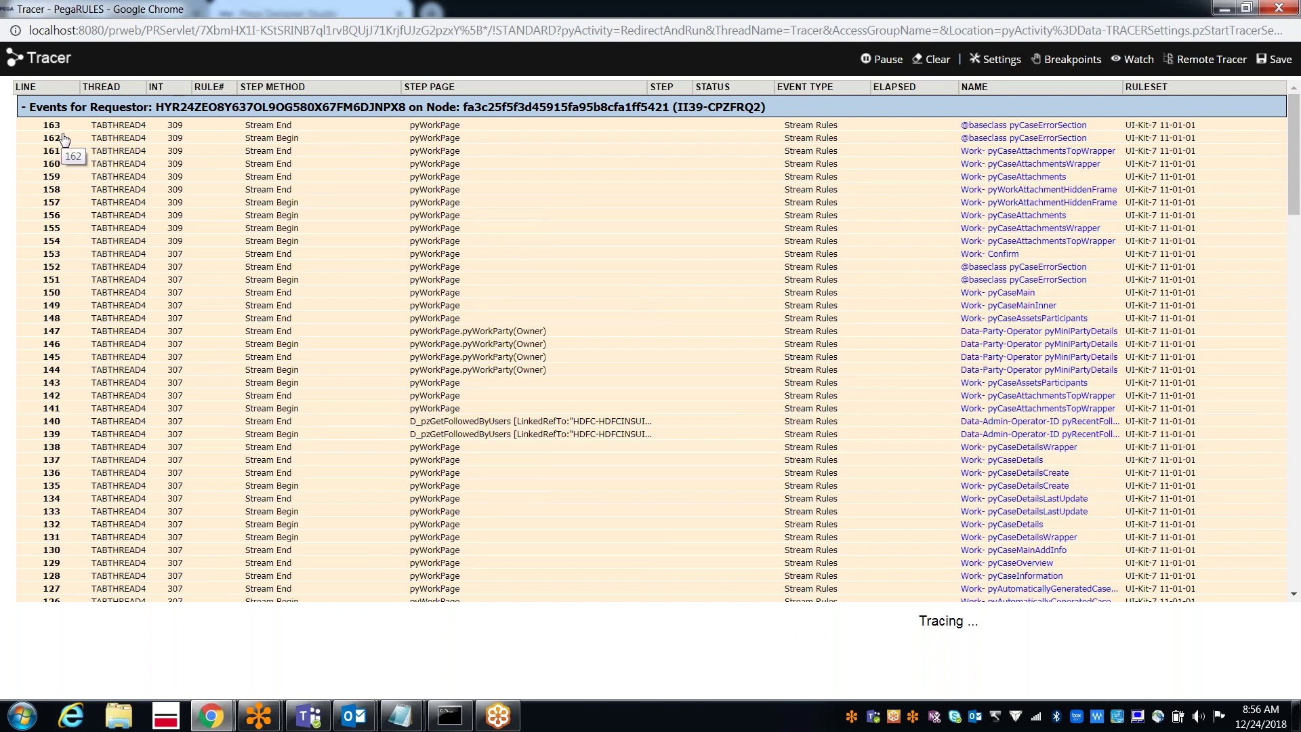
- Examine the recorded trace events and all their columns at 250% magnification, back to the start of the CustomerDetails flow
key(alt+Tab)
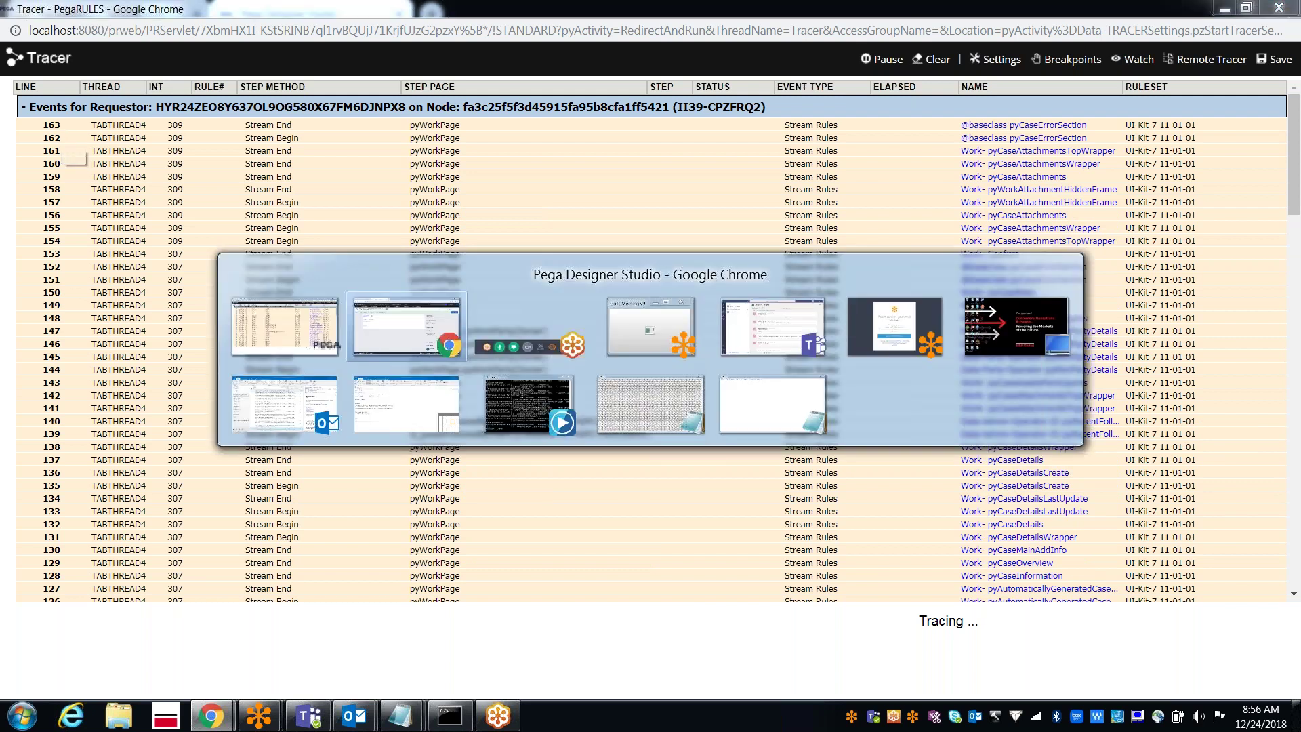
key(Escape)
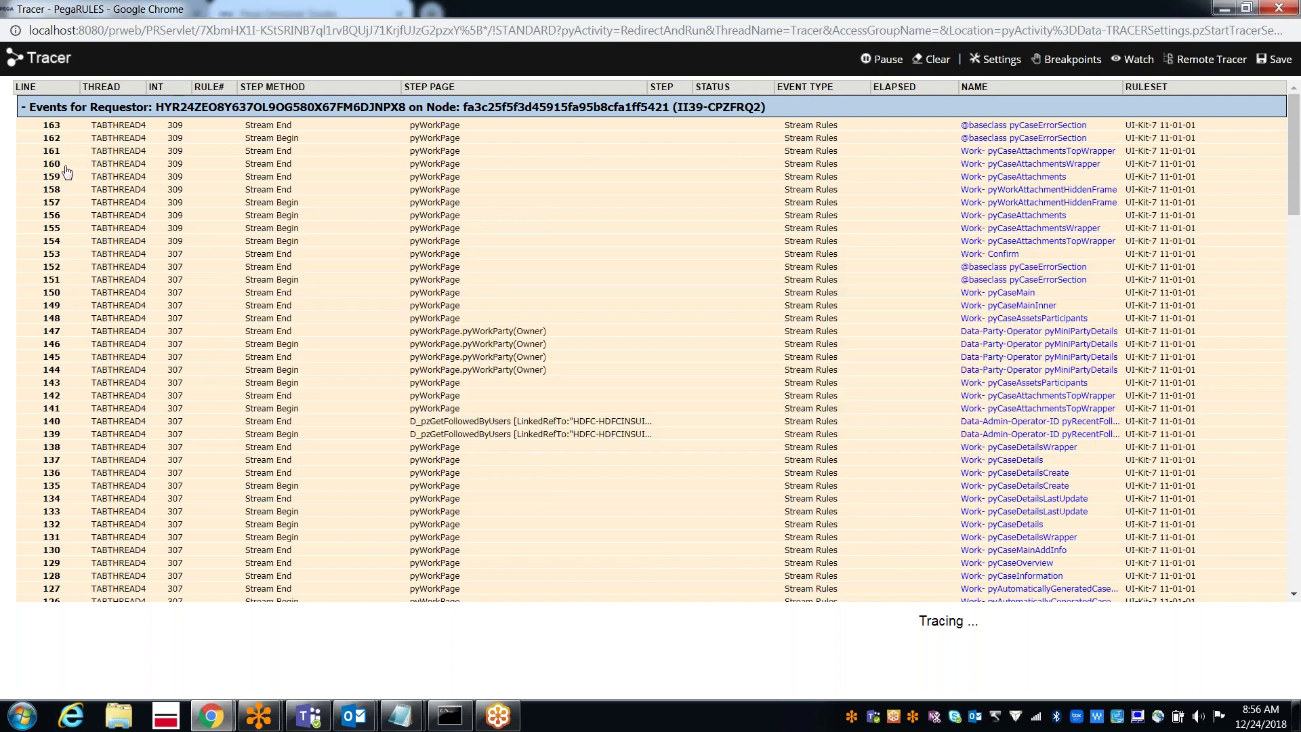
key(ctrl+0)
key(ctrl+plus)
key(ctrl+plus)
key(ctrl+plus)
key(ctrl+plus)
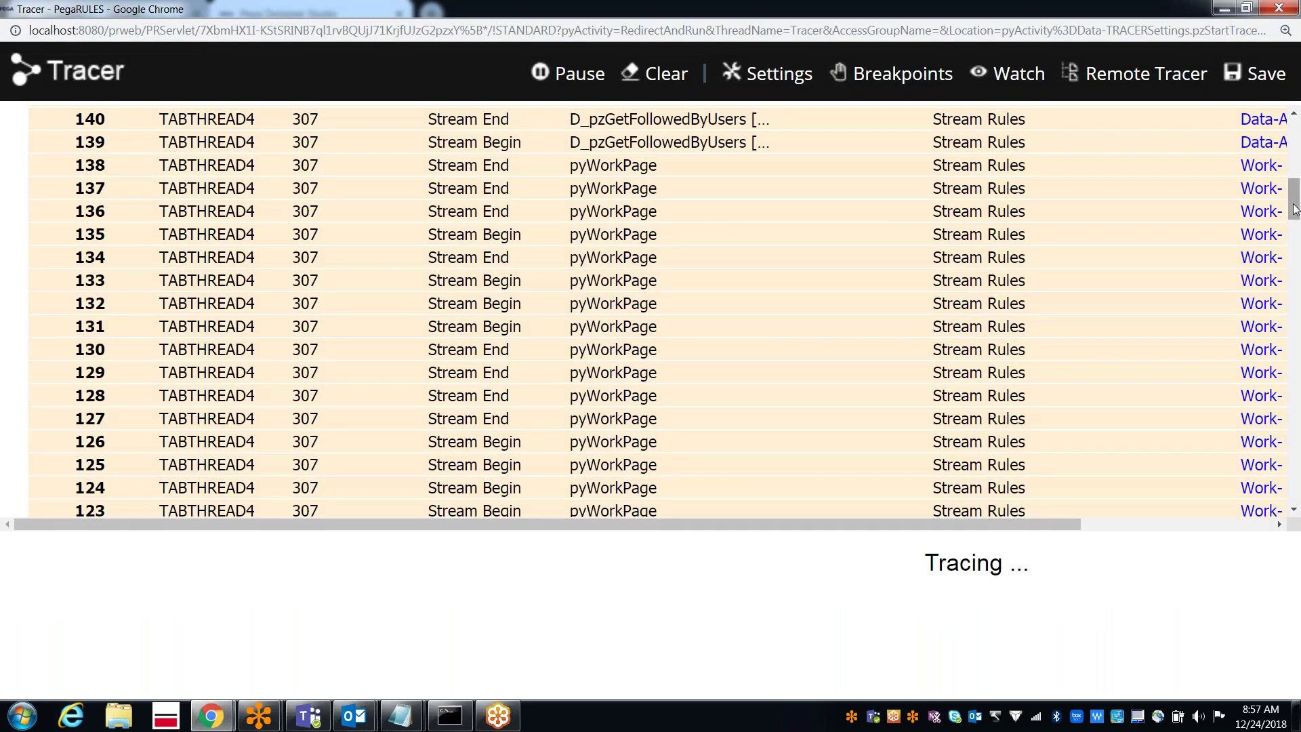
key(ctrl+plus)
key(ctrl+plus)
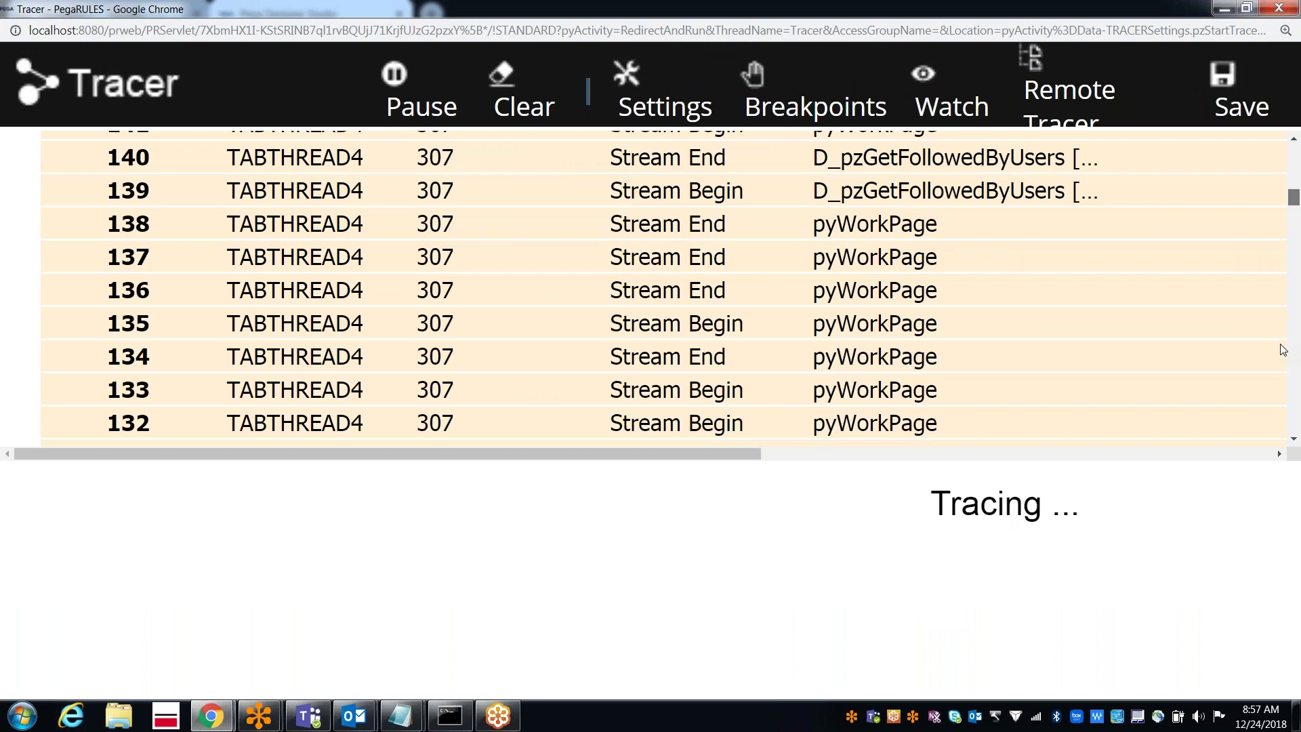
scroll(1265, 290, up, 3)
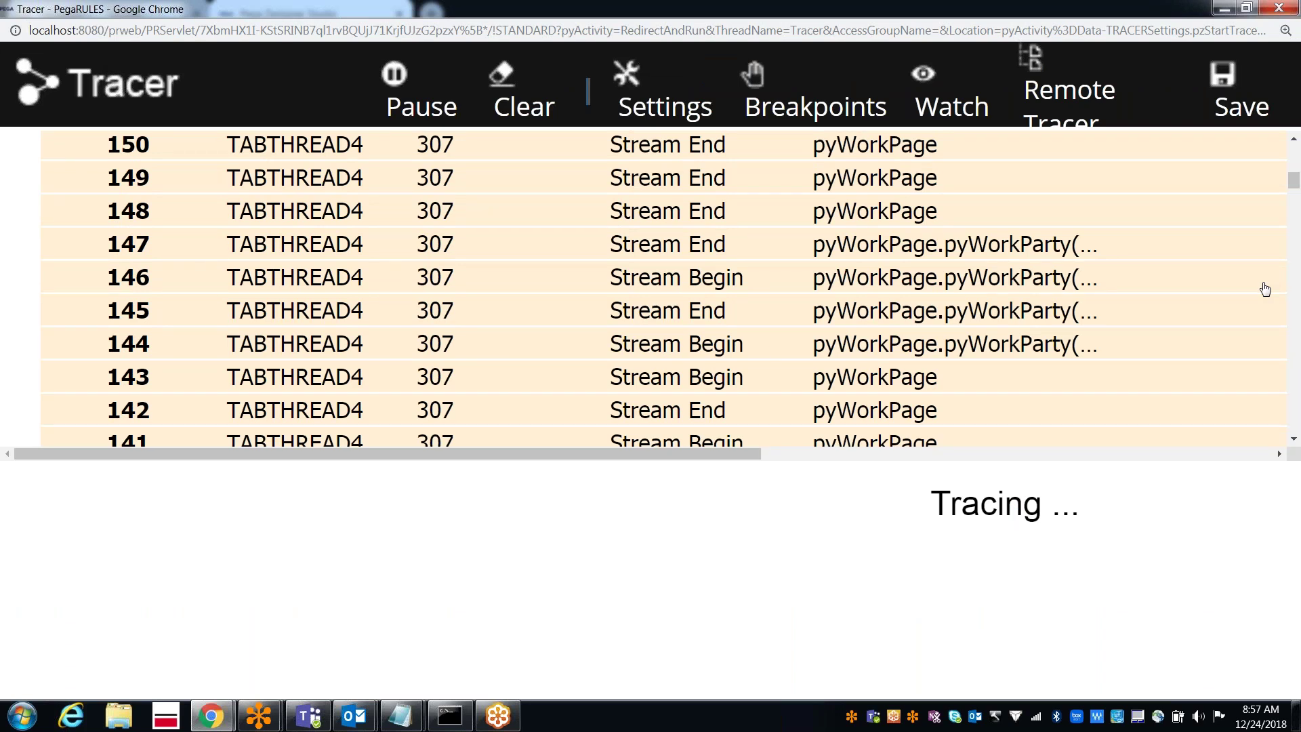
double_click(1265, 289)
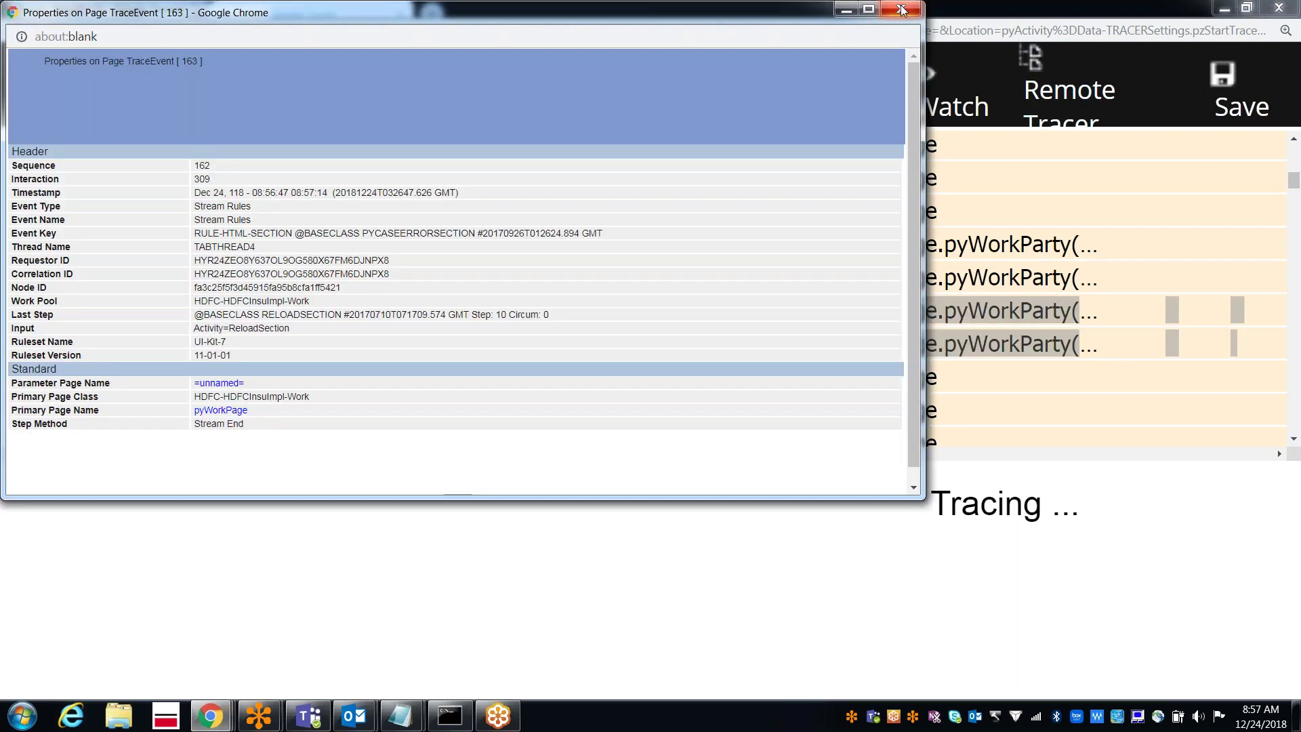
click(900, 9)
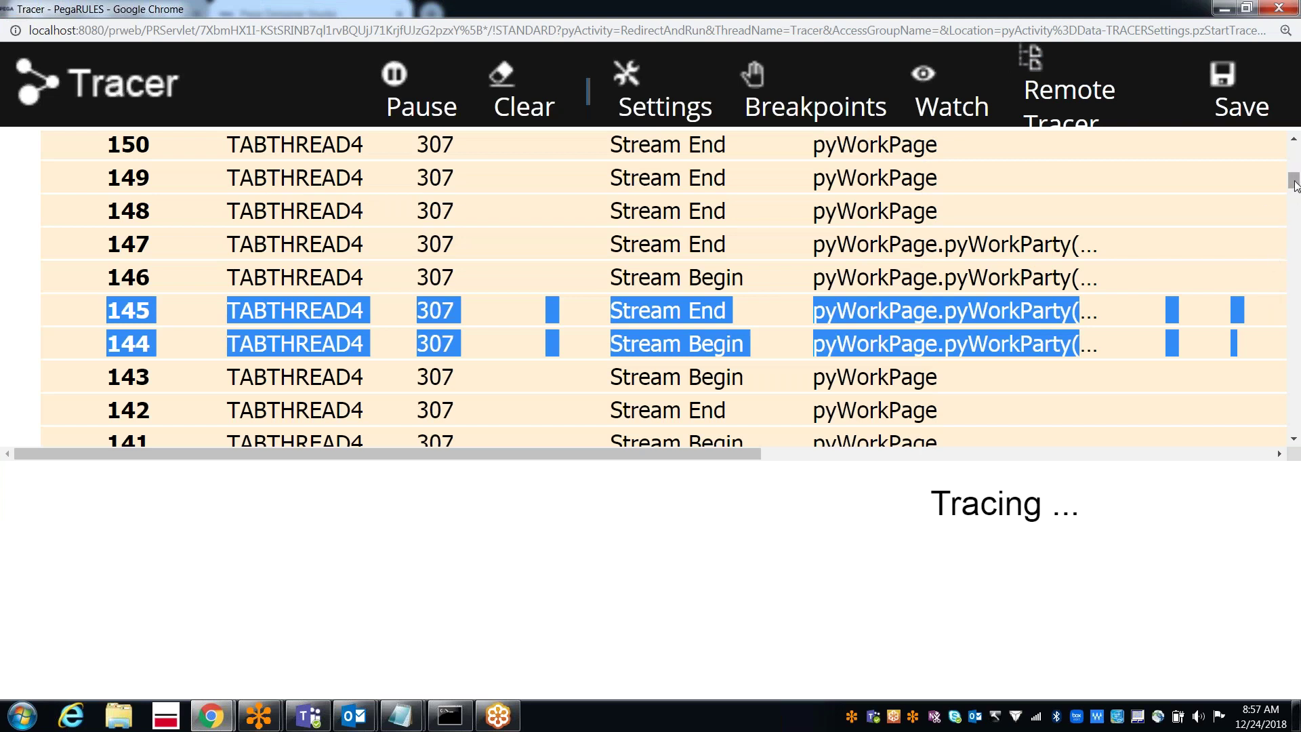
drag(1294, 189, 1296, 430)
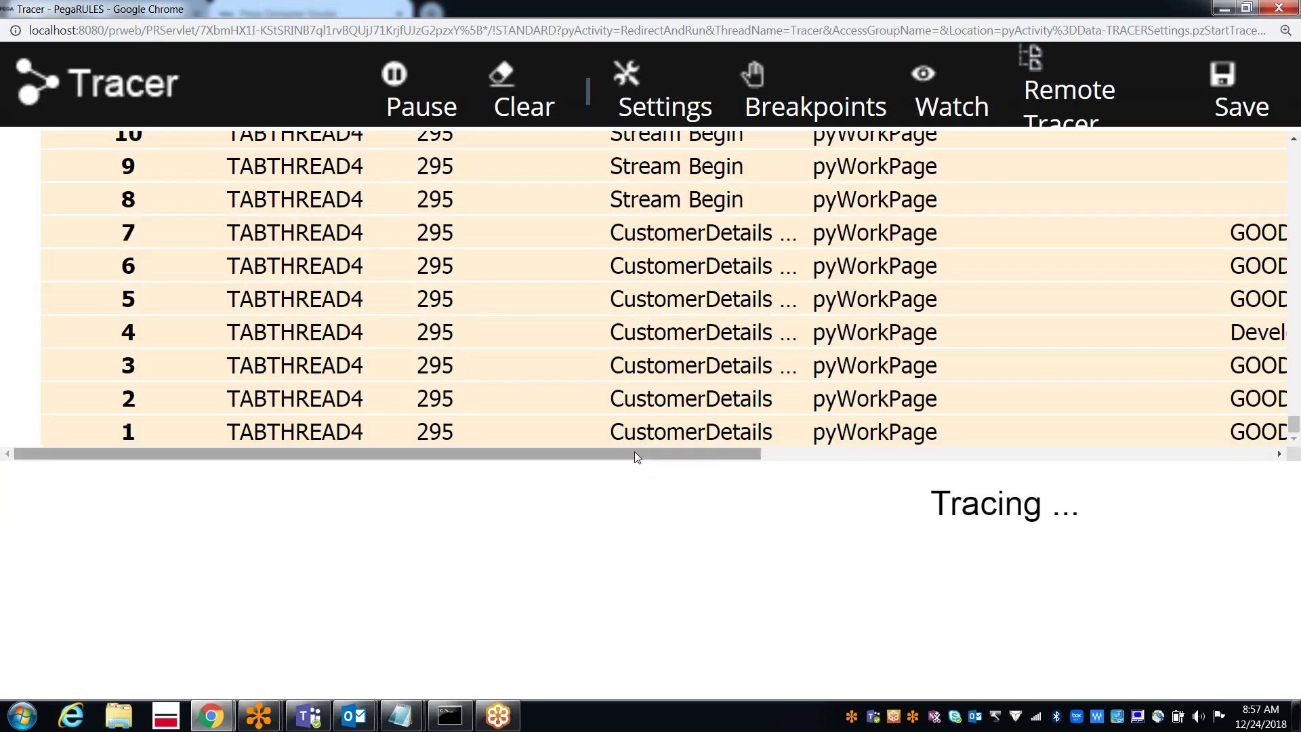
drag(665, 453, 1165, 440)
drag(1294, 426, 1291, 139)
- Restore the Tracer page to 100% zoom and clear all recorded events
click(1284, 31)
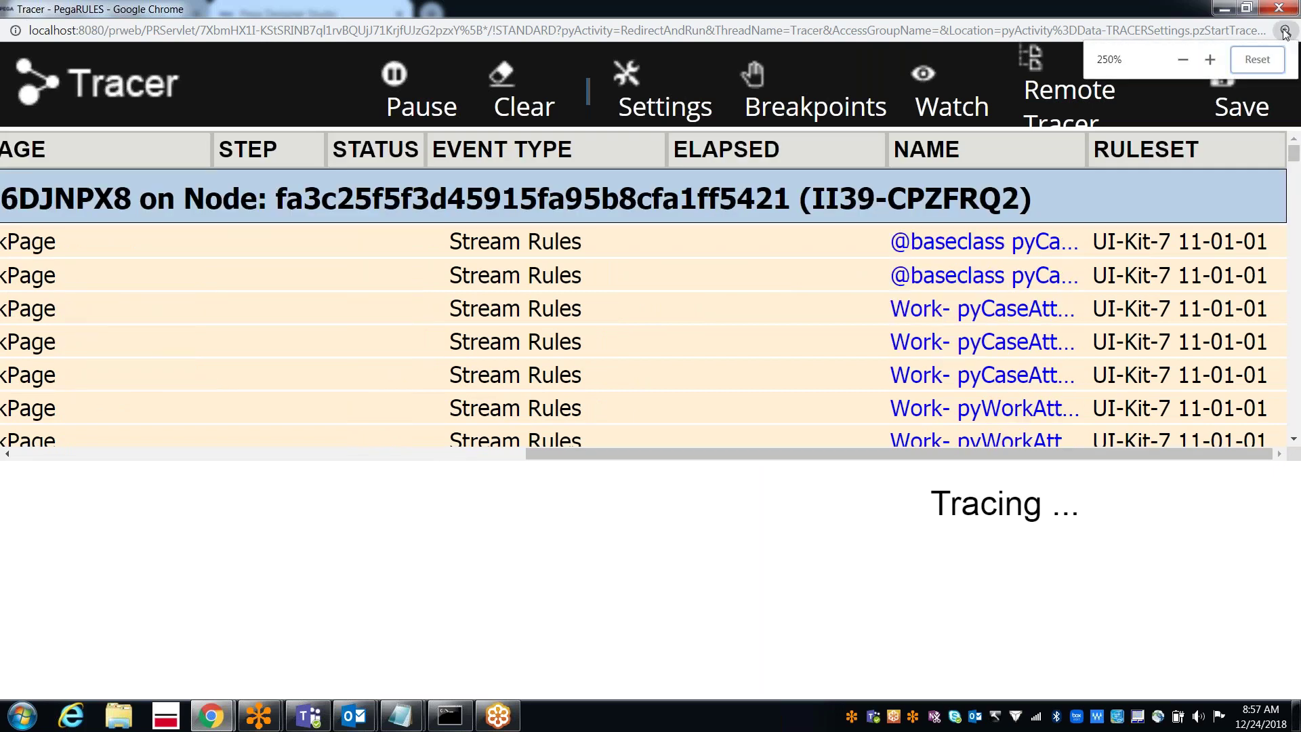
click(1182, 60)
click(1182, 59)
click(1182, 60)
click(1182, 59)
click(1182, 60)
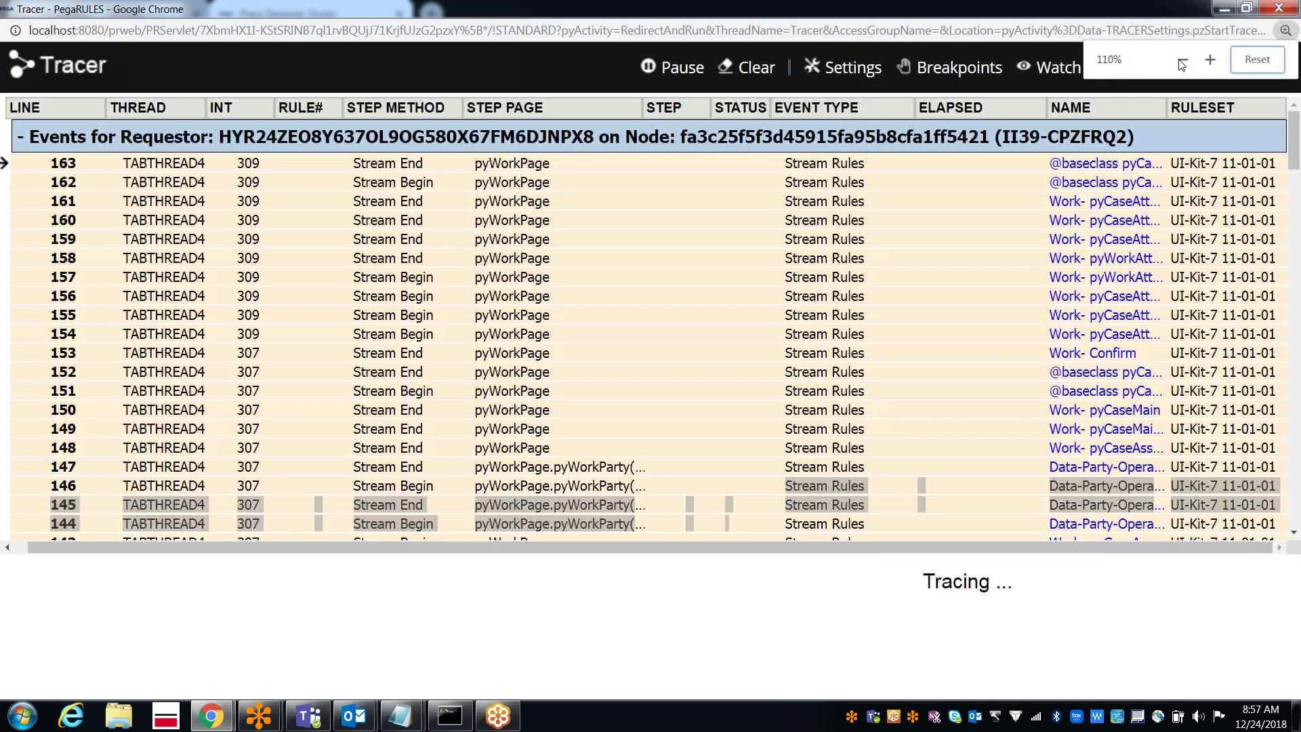
click(1183, 60)
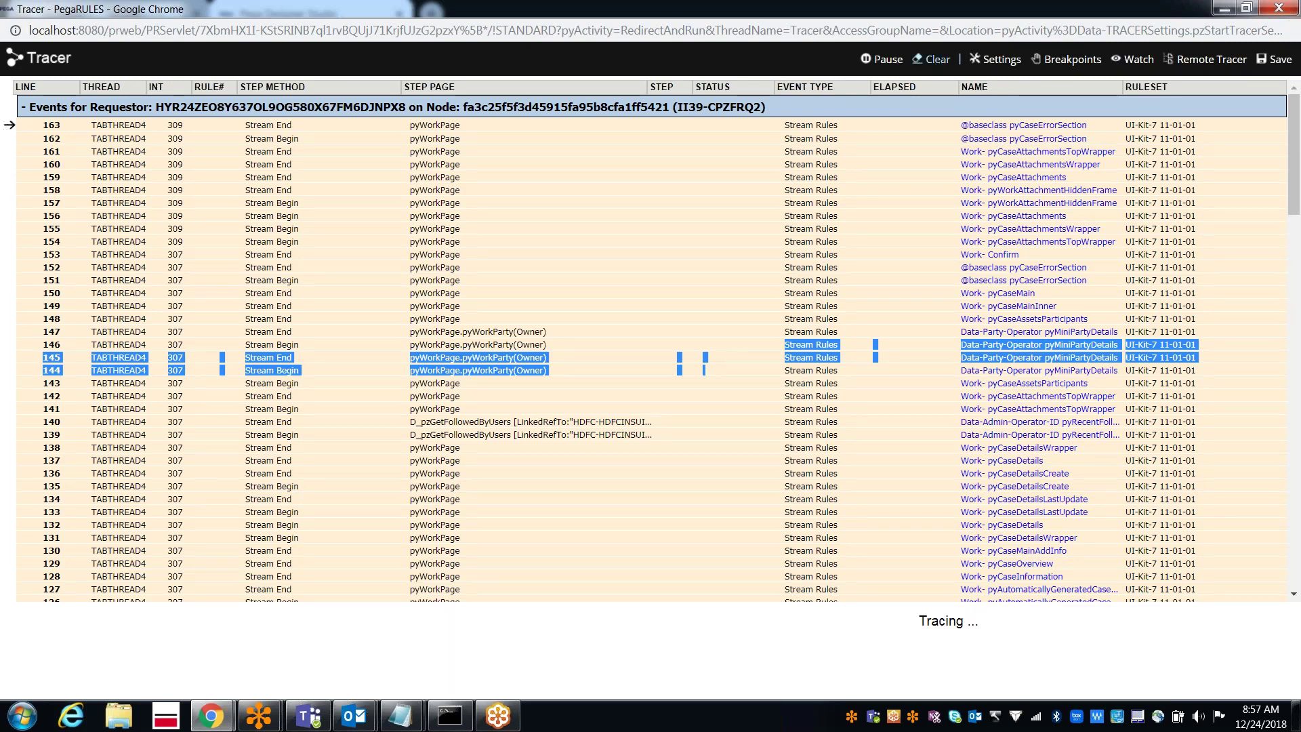
click(933, 59)
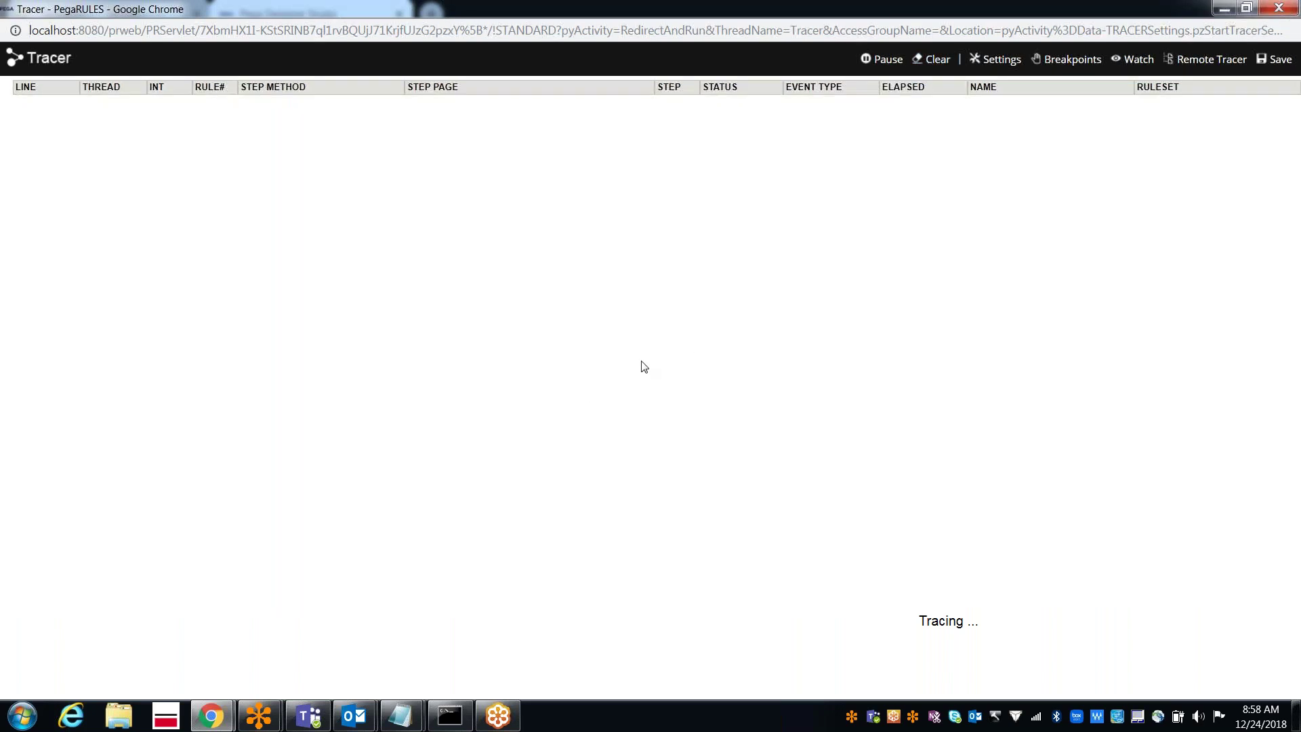
- Run the CustomerDetails flow again from Designer Studio with tracing active, and return to the Tracer
key(alt+Tab)
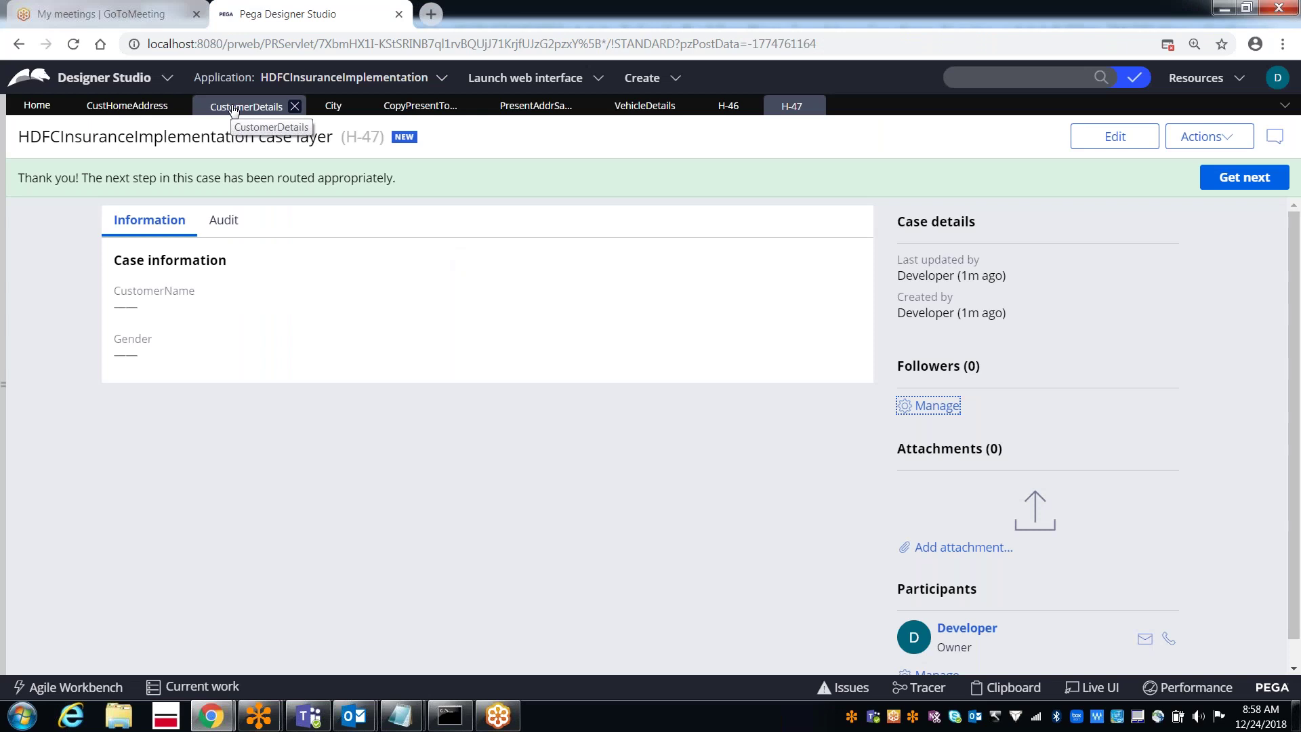
click(234, 107)
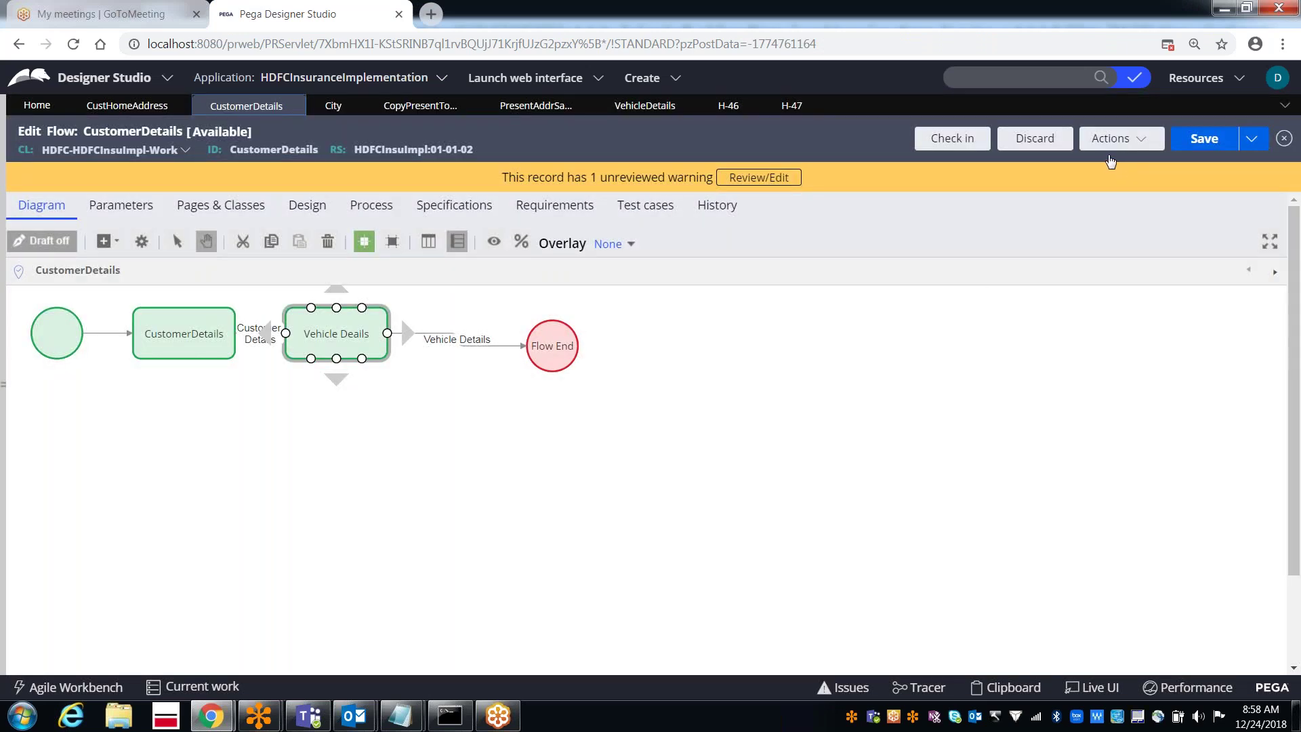
click(1094, 143)
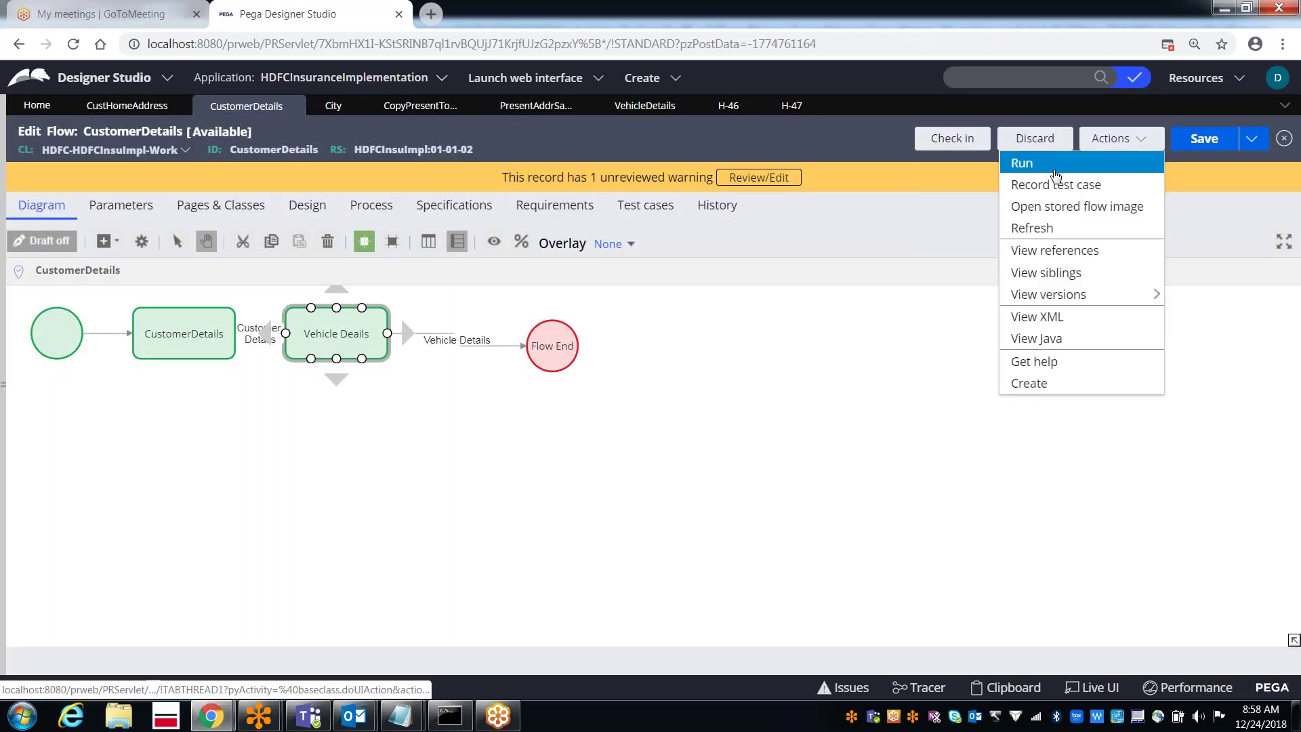
click(1054, 166)
click(918, 687)
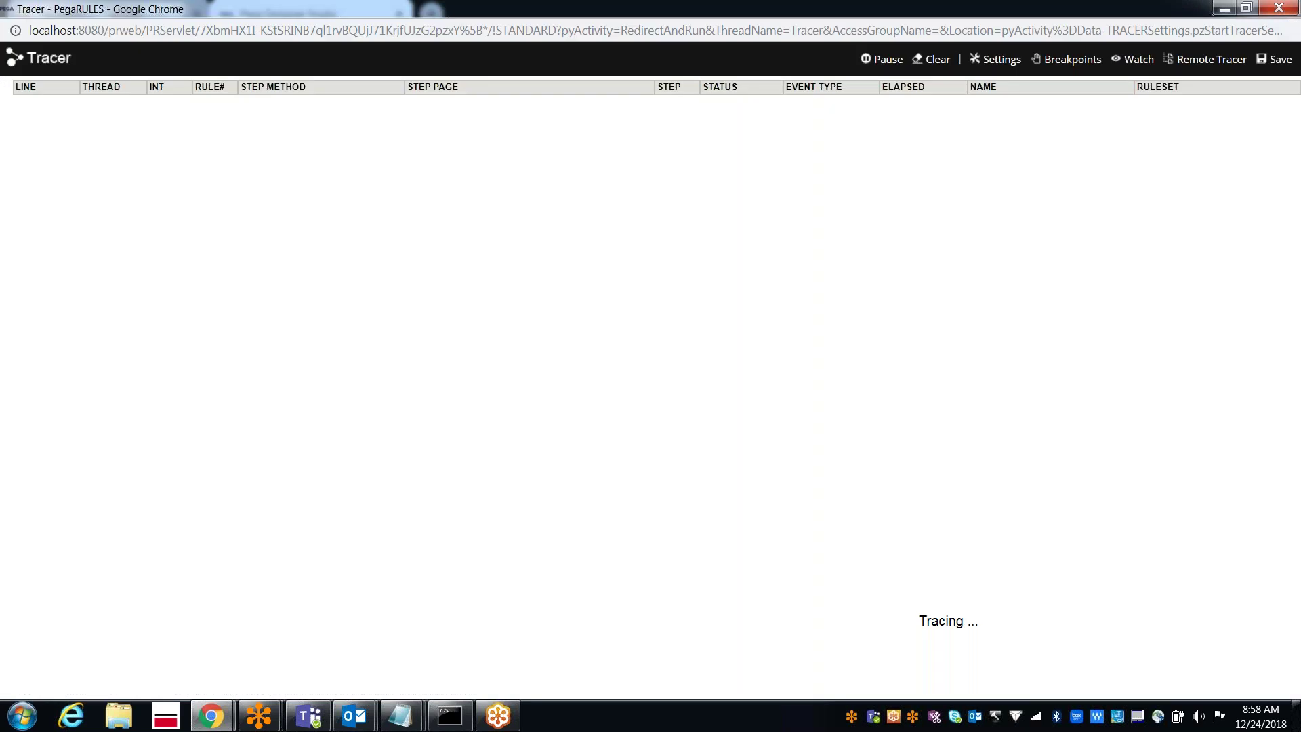
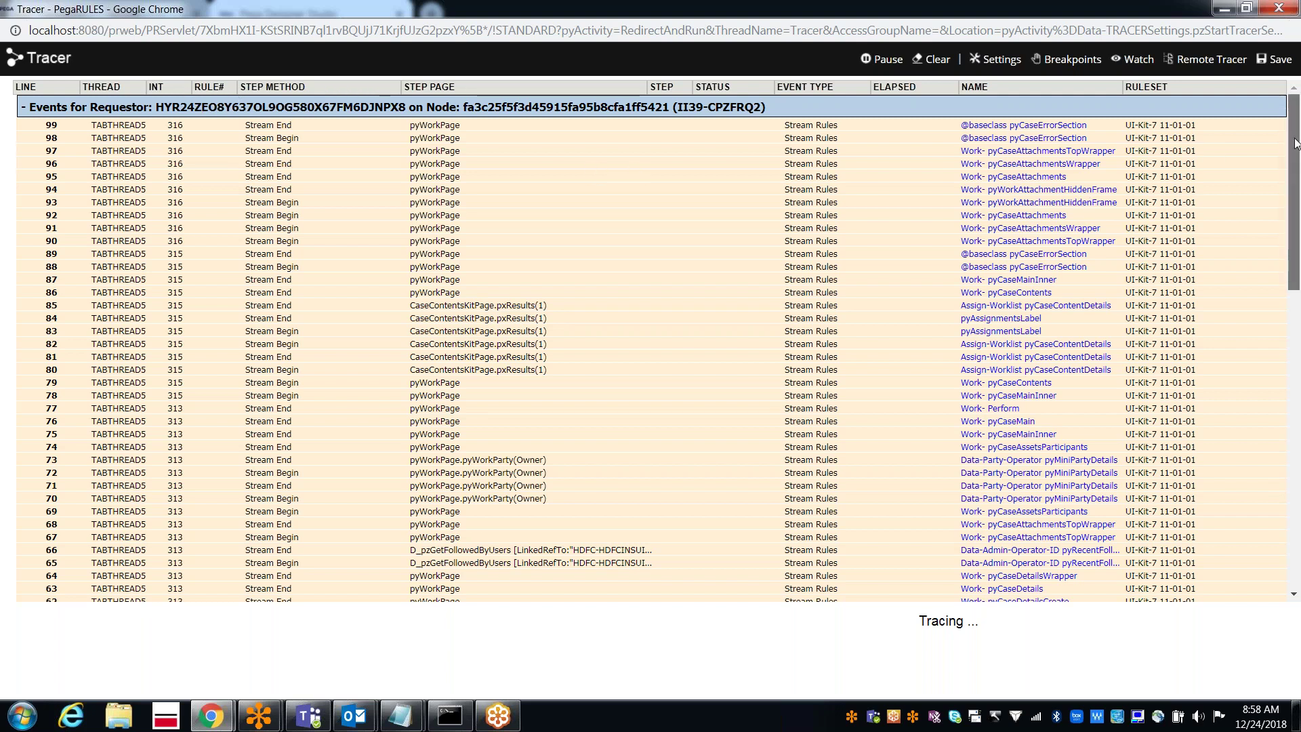
- Examine the new run's trace events, from the latest stream rules down to the PopulateState activity and its Obj-Browse step
mouse_move(1295, 192)
mouse_down()
mouse_move(1297, 402)
mouse_move(1288, 194)
mouse_up()
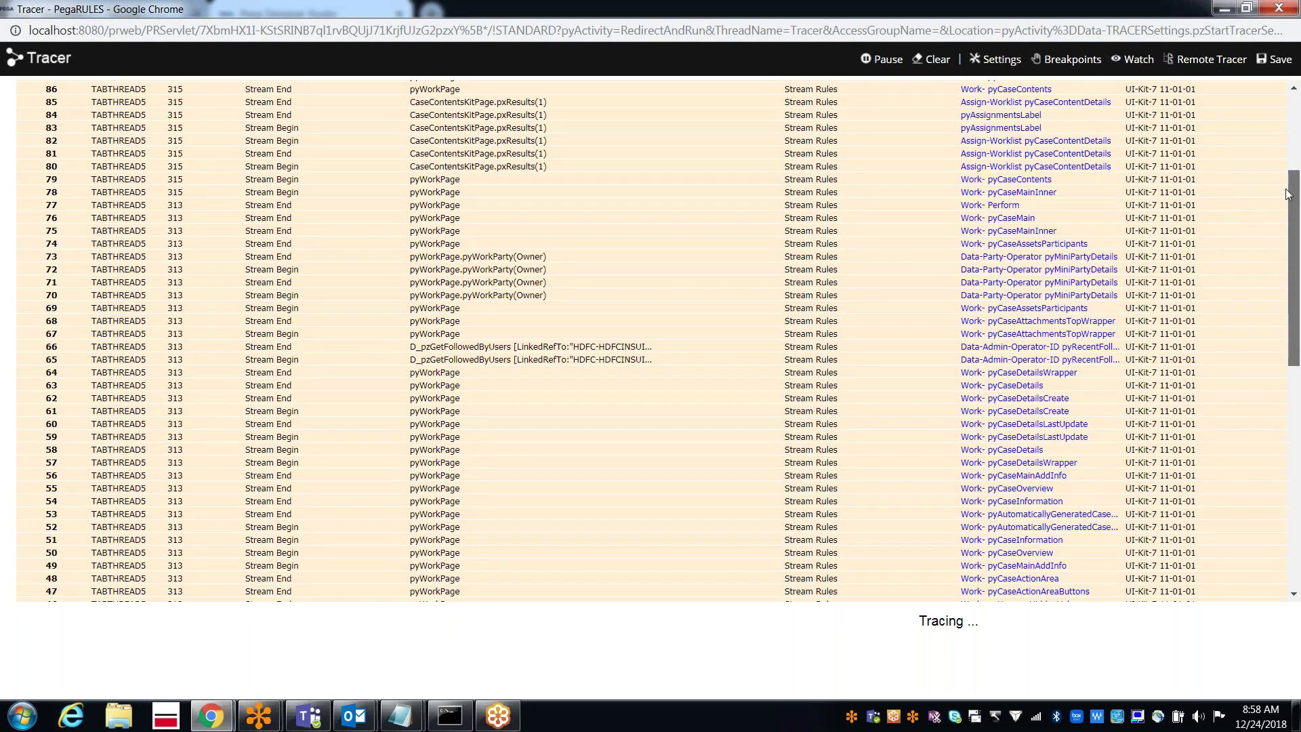
scroll(1287, 195, up, 3)
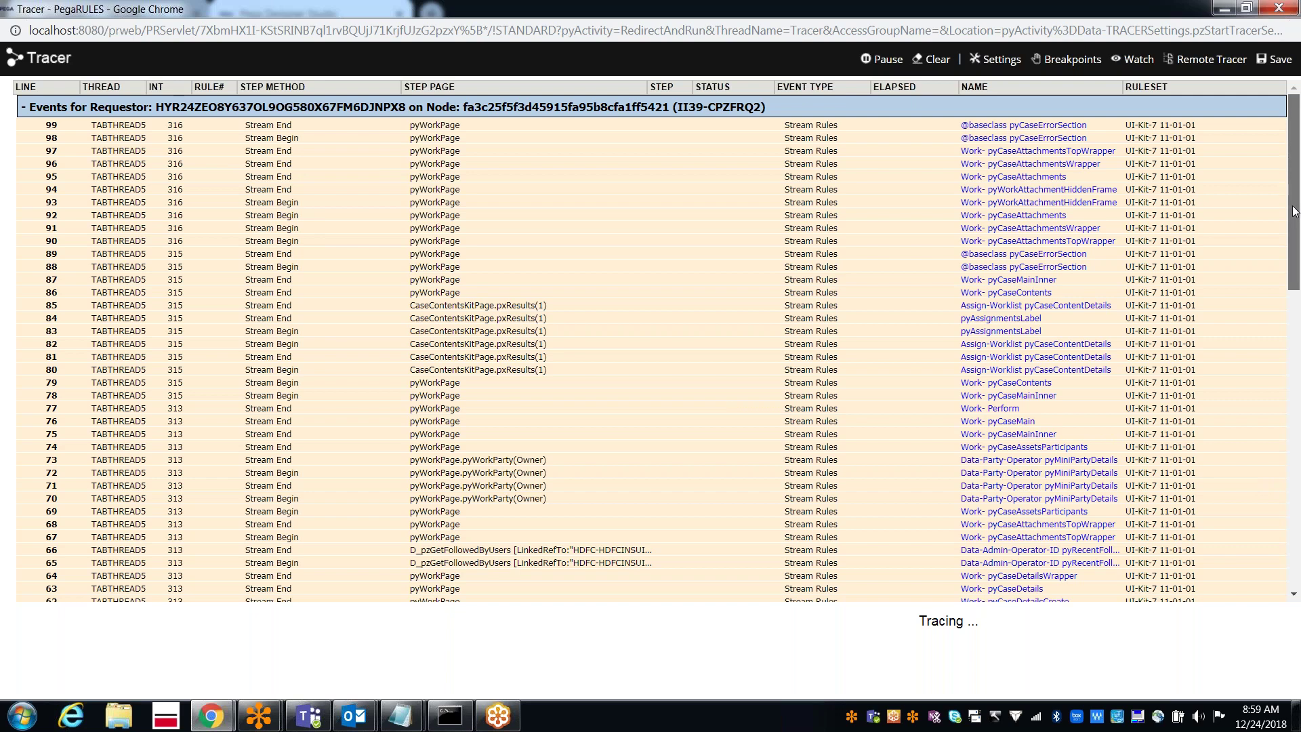
drag(1295, 212, 1269, 387)
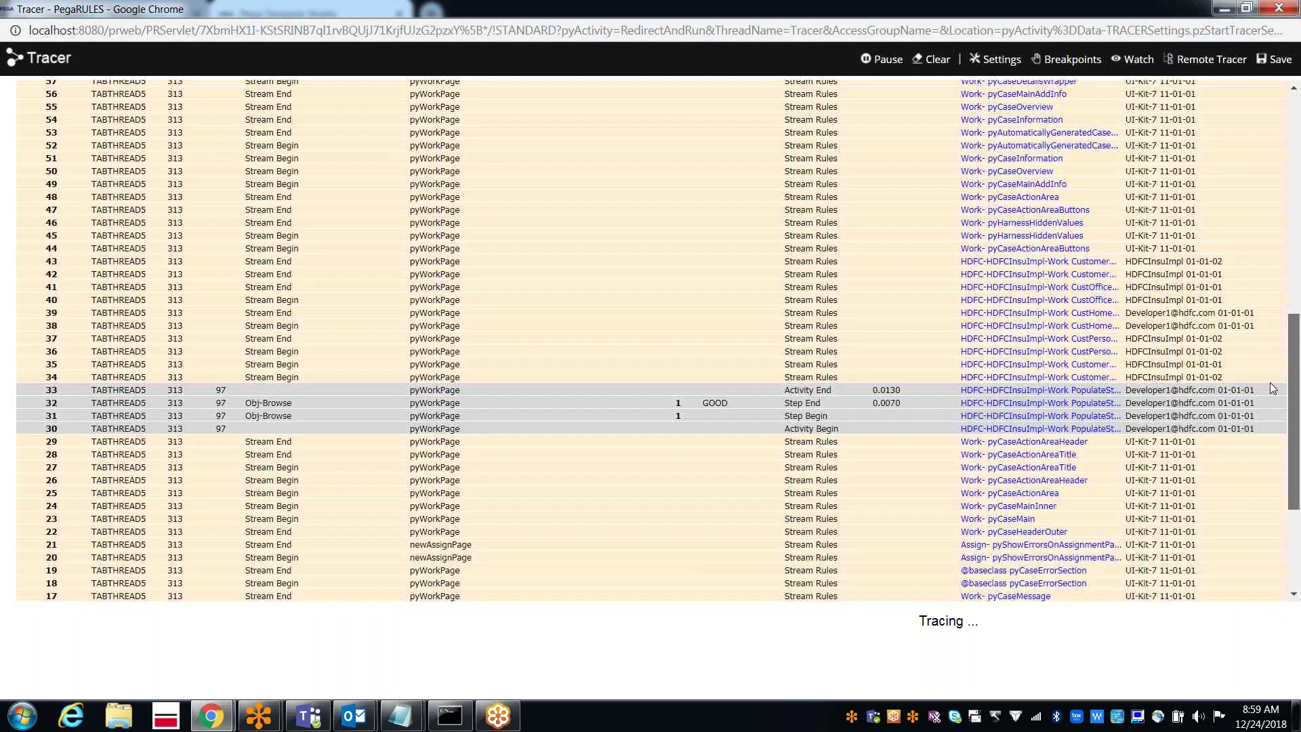
scroll(1271, 386, up, 10)
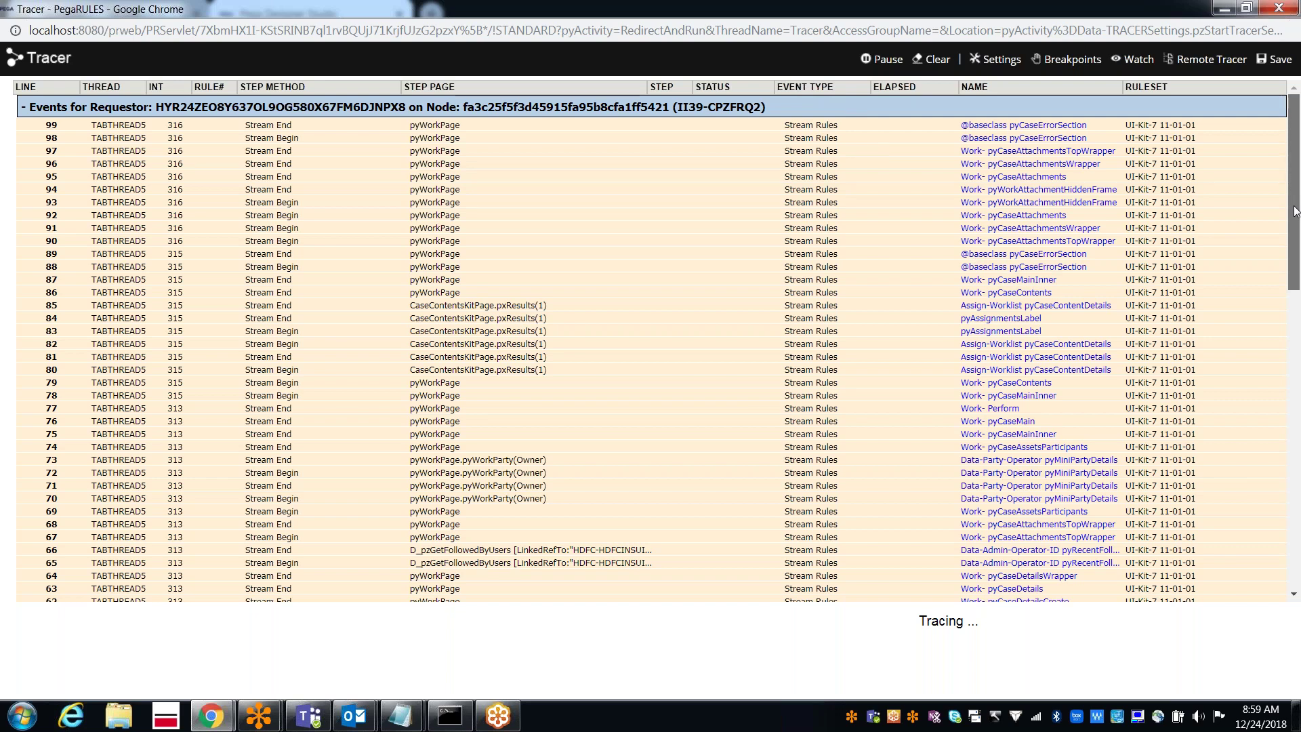
drag(1296, 212, 1295, 439)
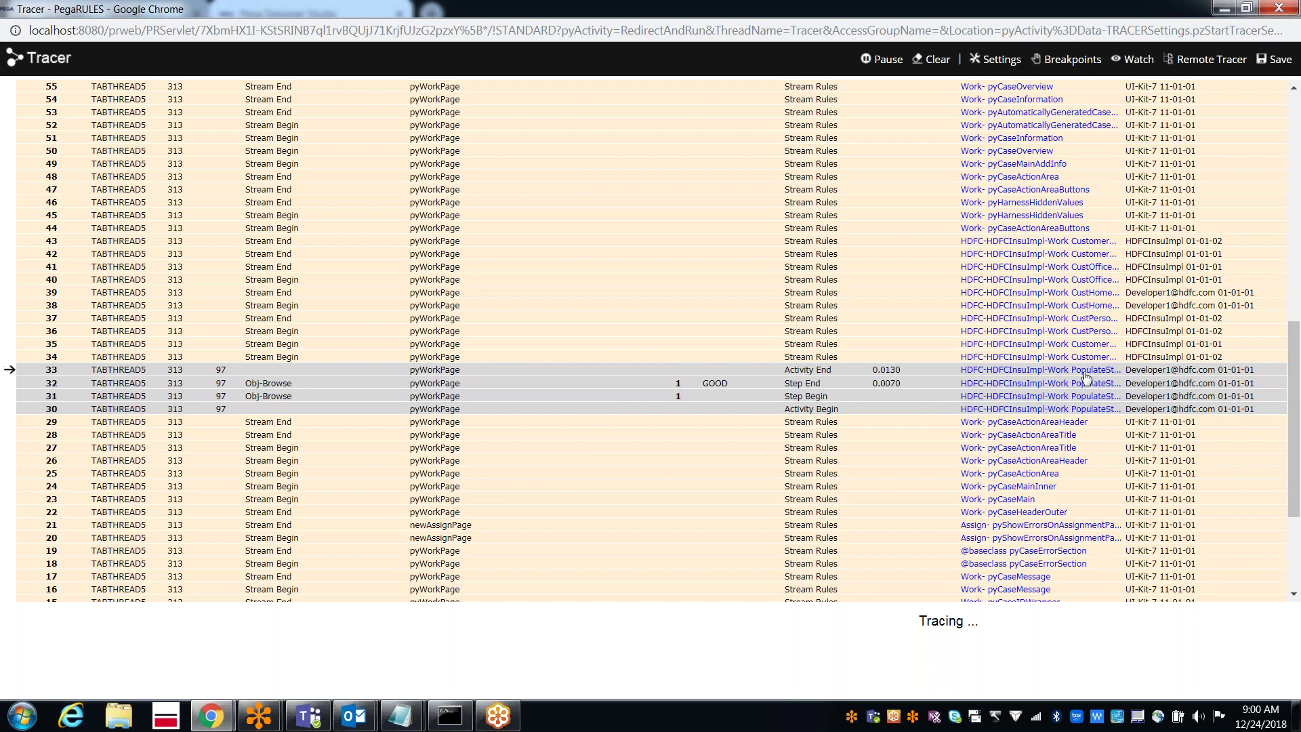
- View the PopulateState activity in Designer Studio and expand the method parameters of its Obj-Browse step
key(alt+Tab)
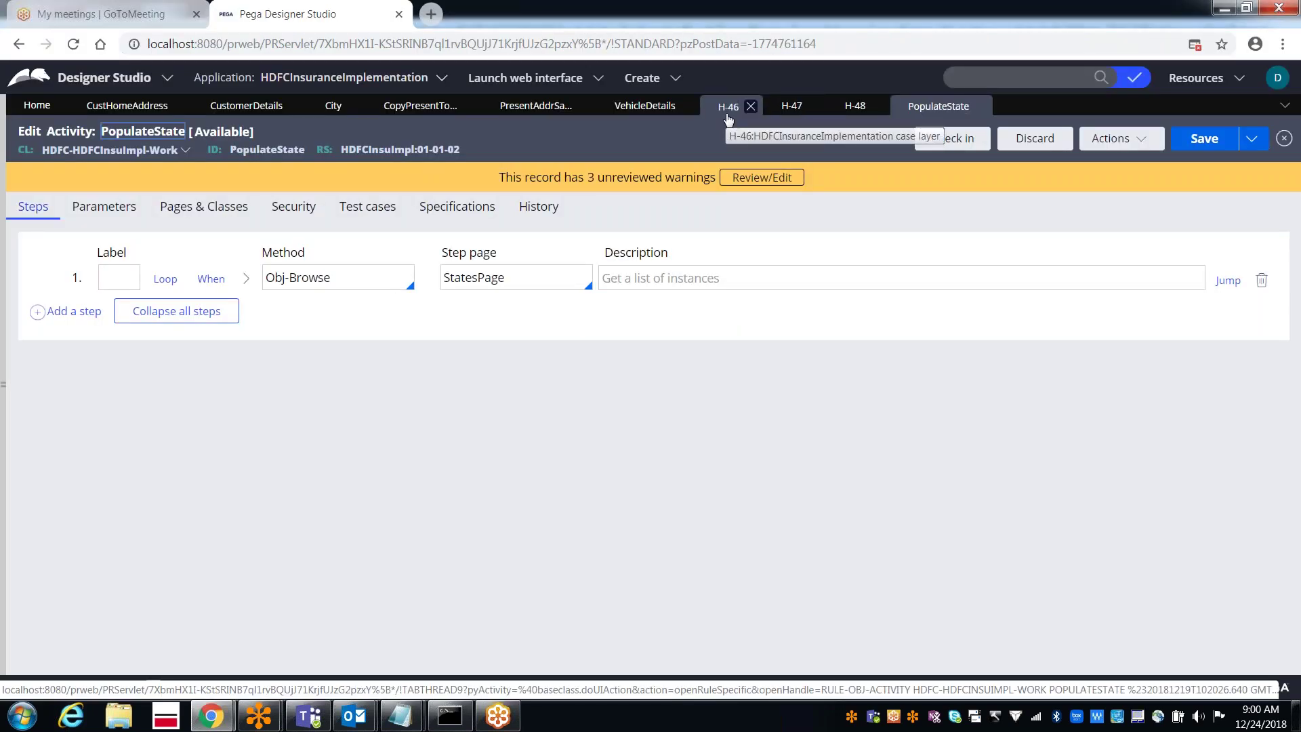
click(726, 117)
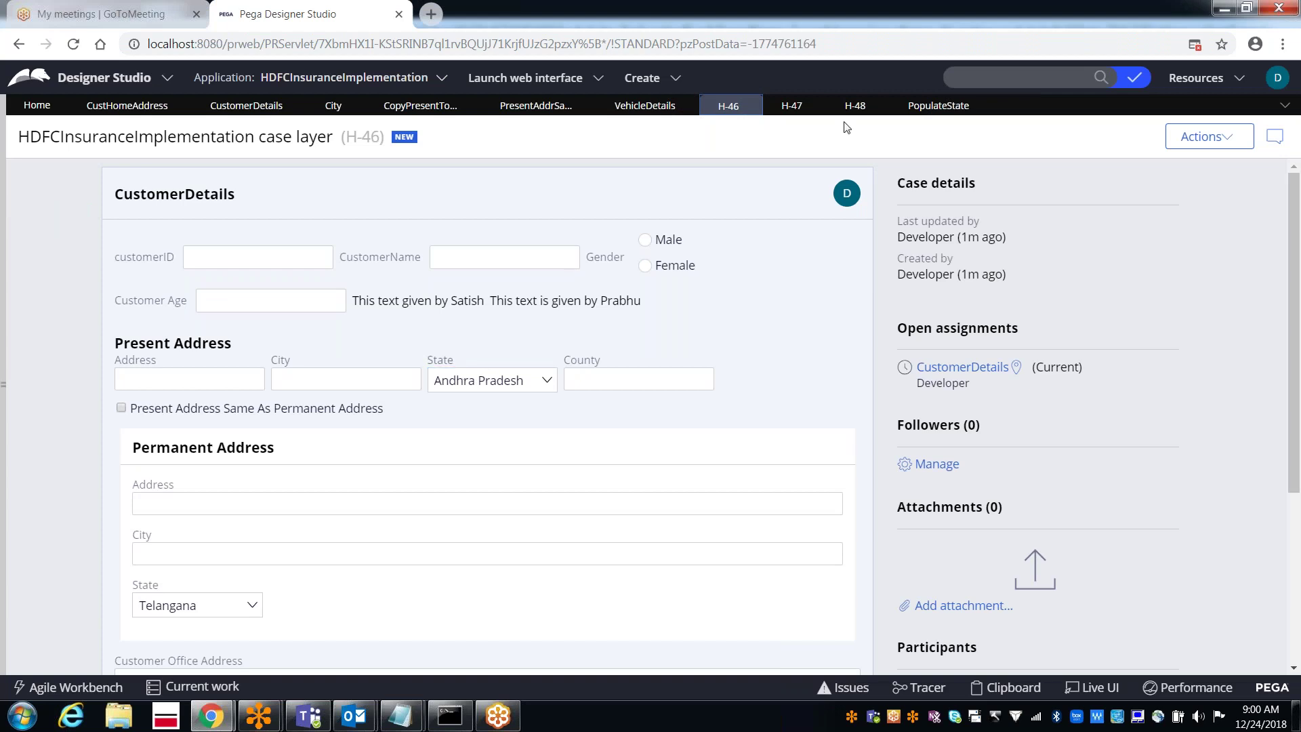
click(924, 107)
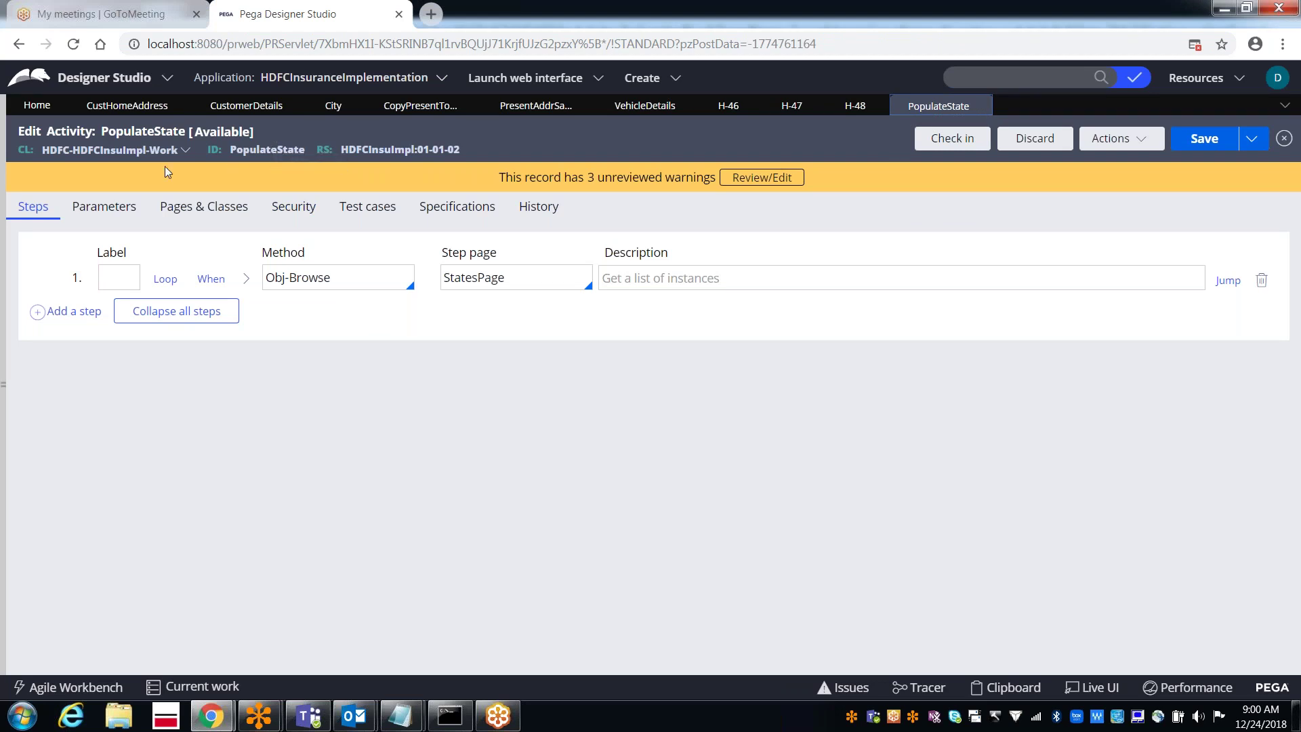
click(338, 279)
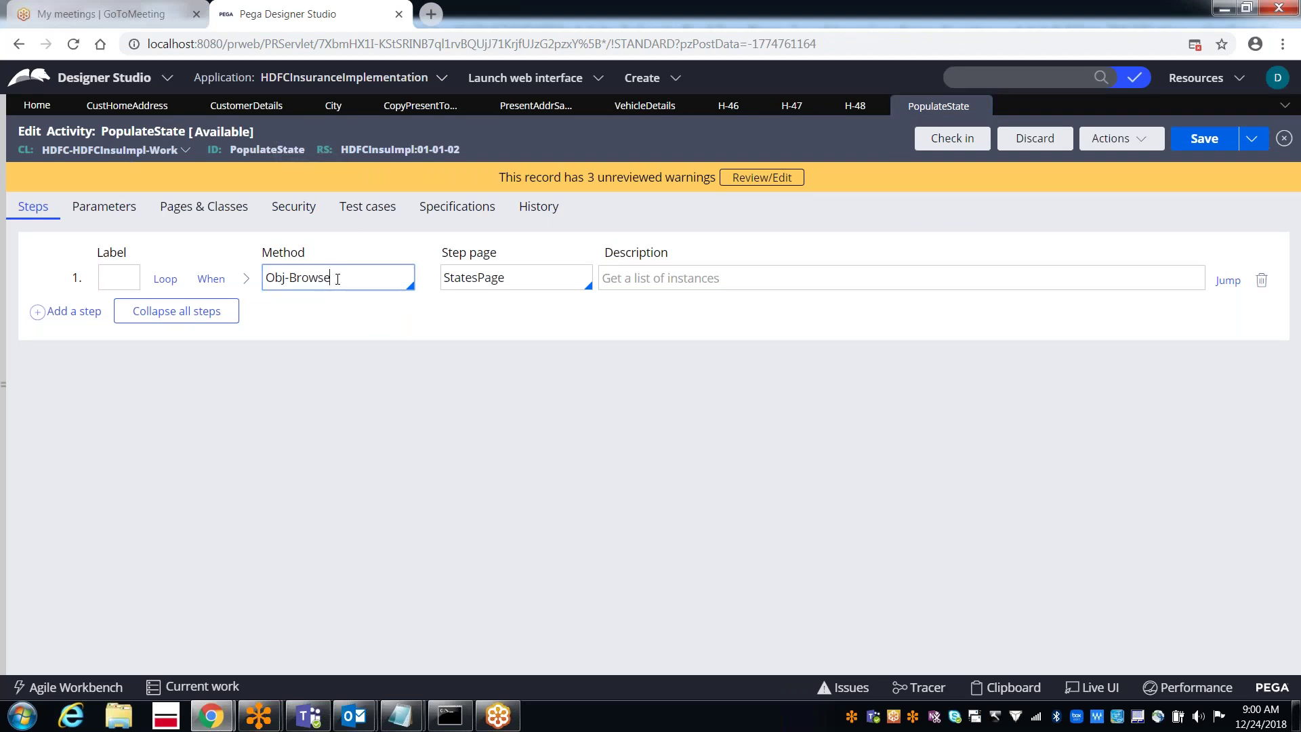
click(246, 281)
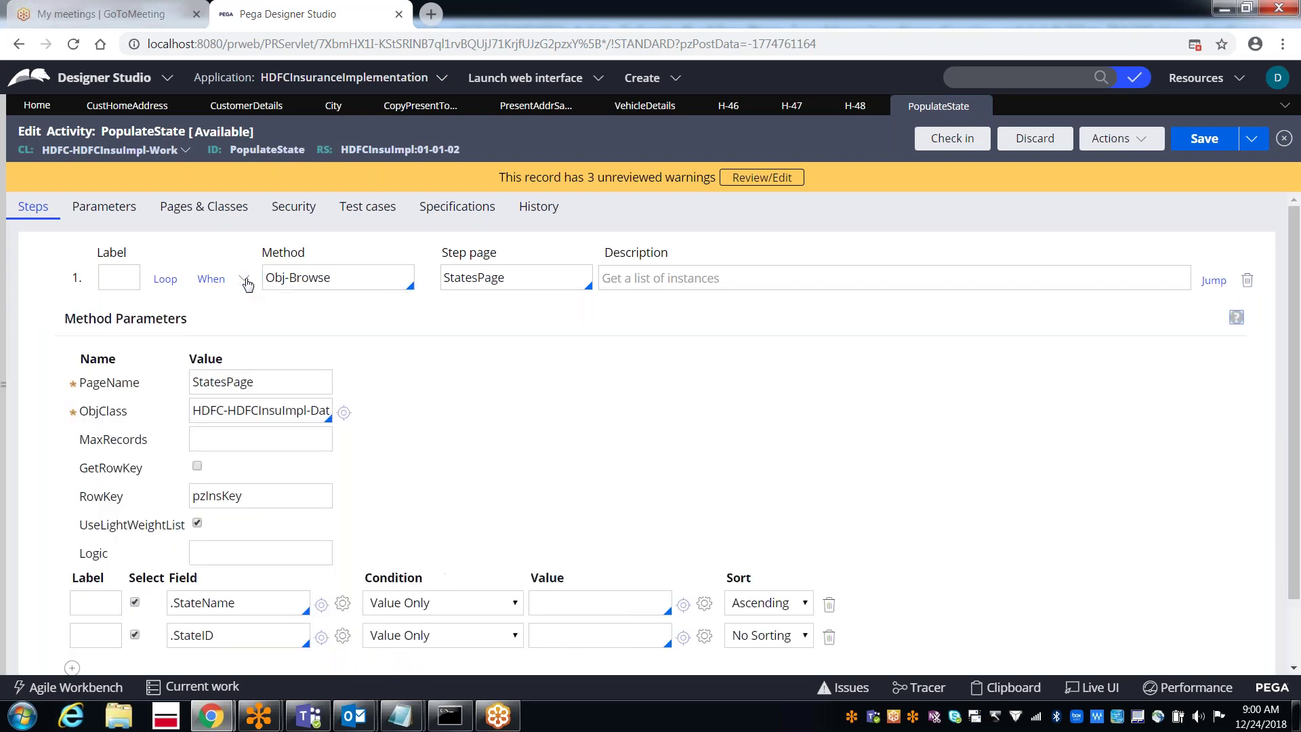
- Examine the Obj-Browse step's StatesPage step page against the PopulateState events in the Tracer, and return to the activity in Designer Studio
double_click(493, 279)
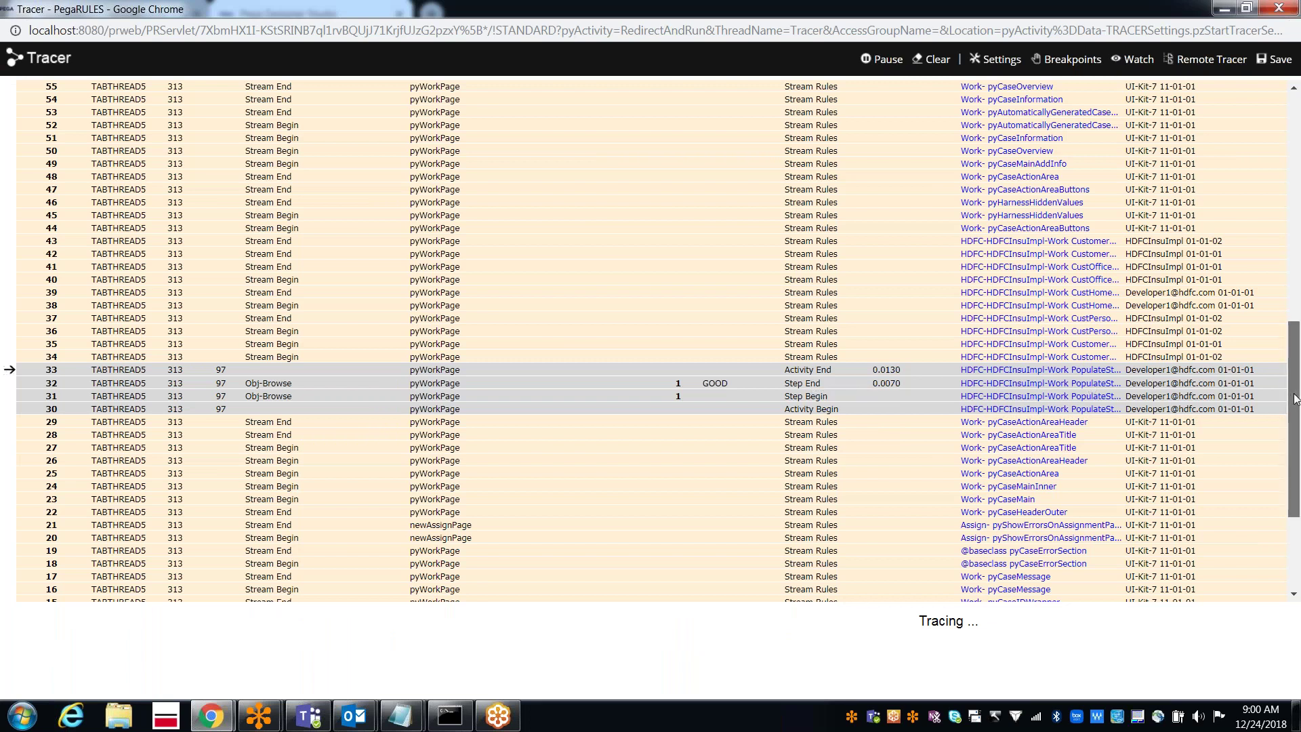
mouse_move(1295, 377)
mouse_down()
mouse_move(1295, 358)
mouse_move(726, 103)
mouse_up()
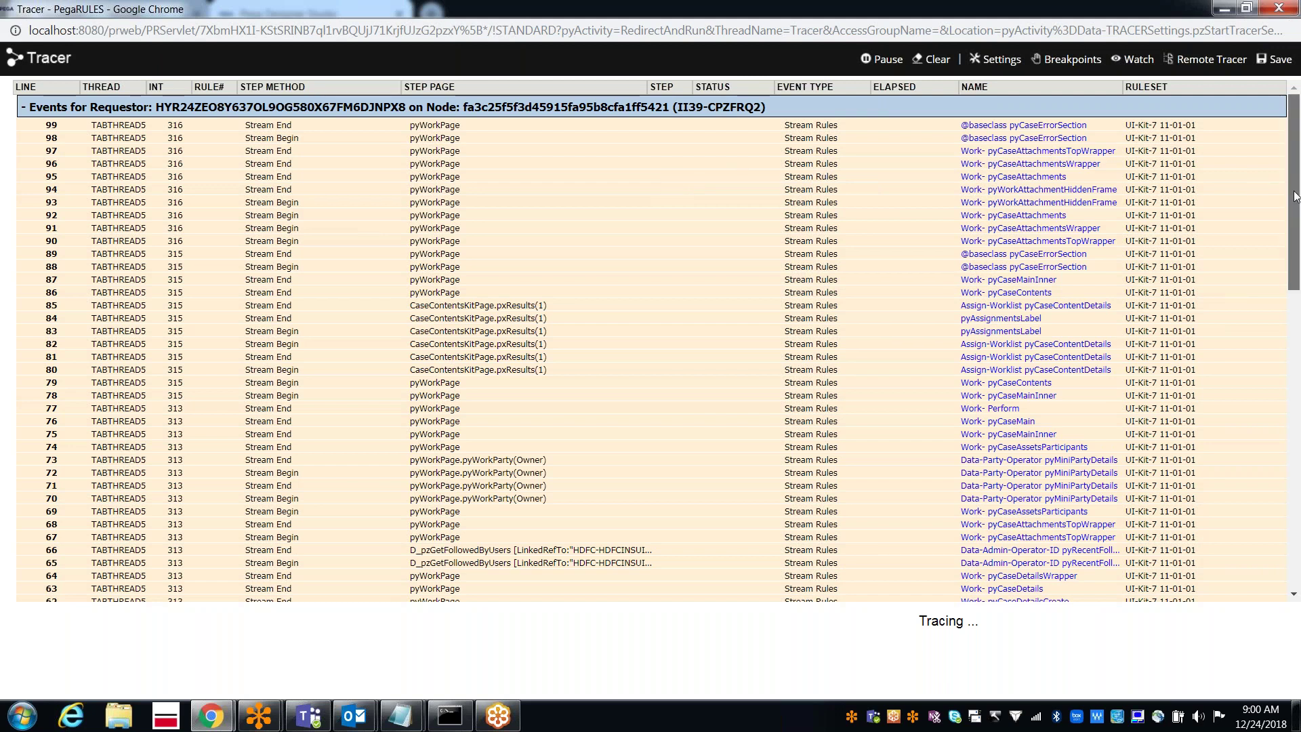
drag(1296, 197, 1296, 435)
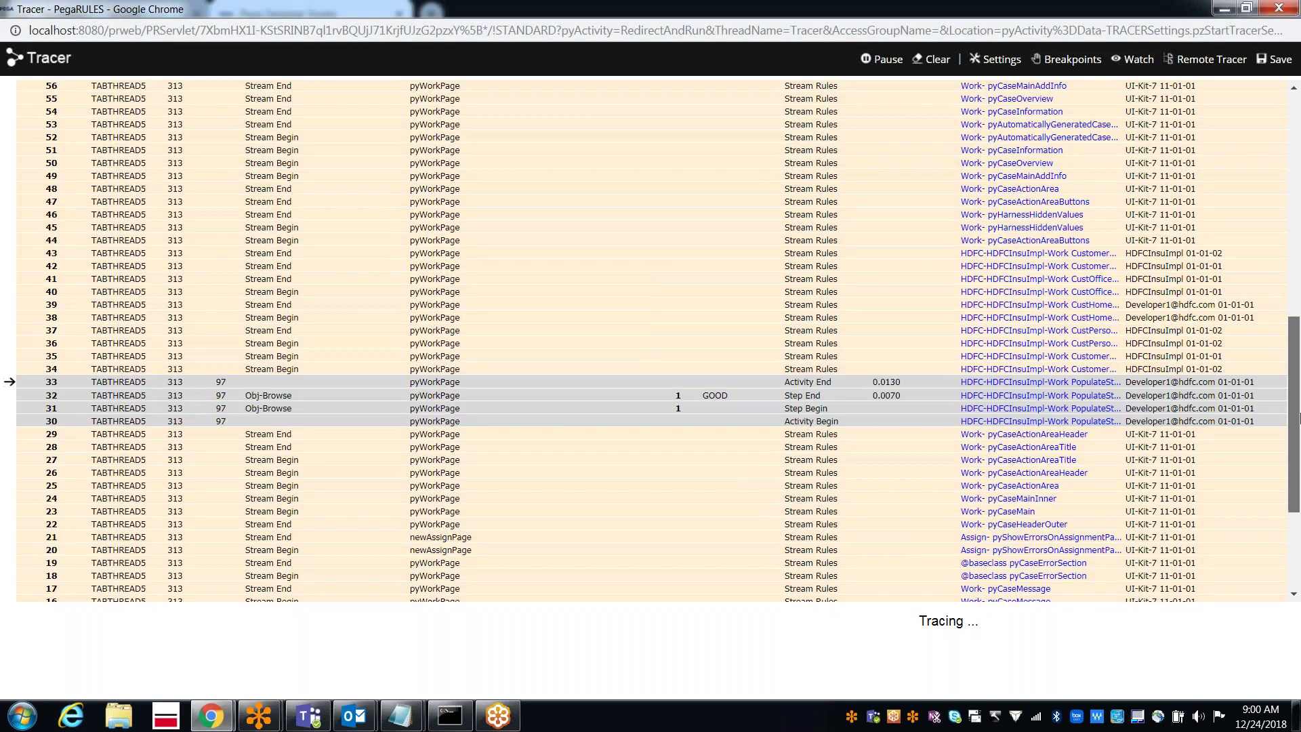
click(725, 406)
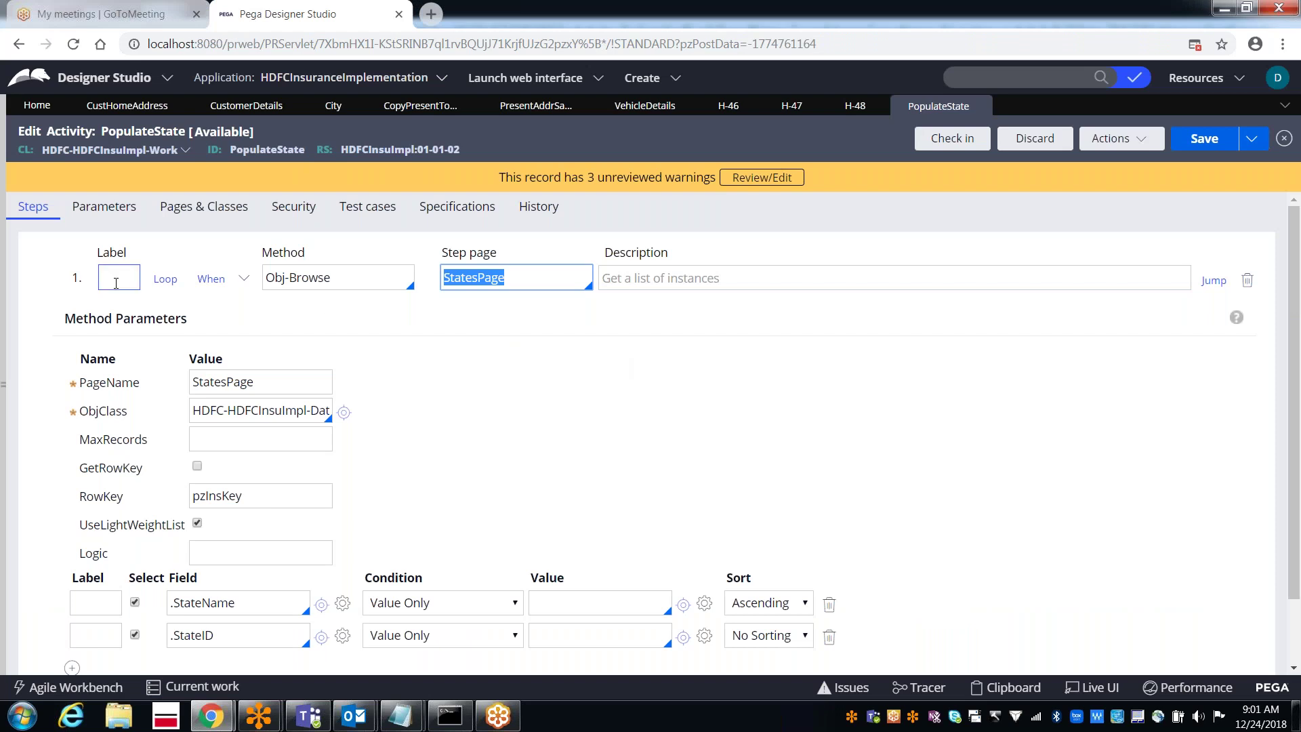
click(116, 284)
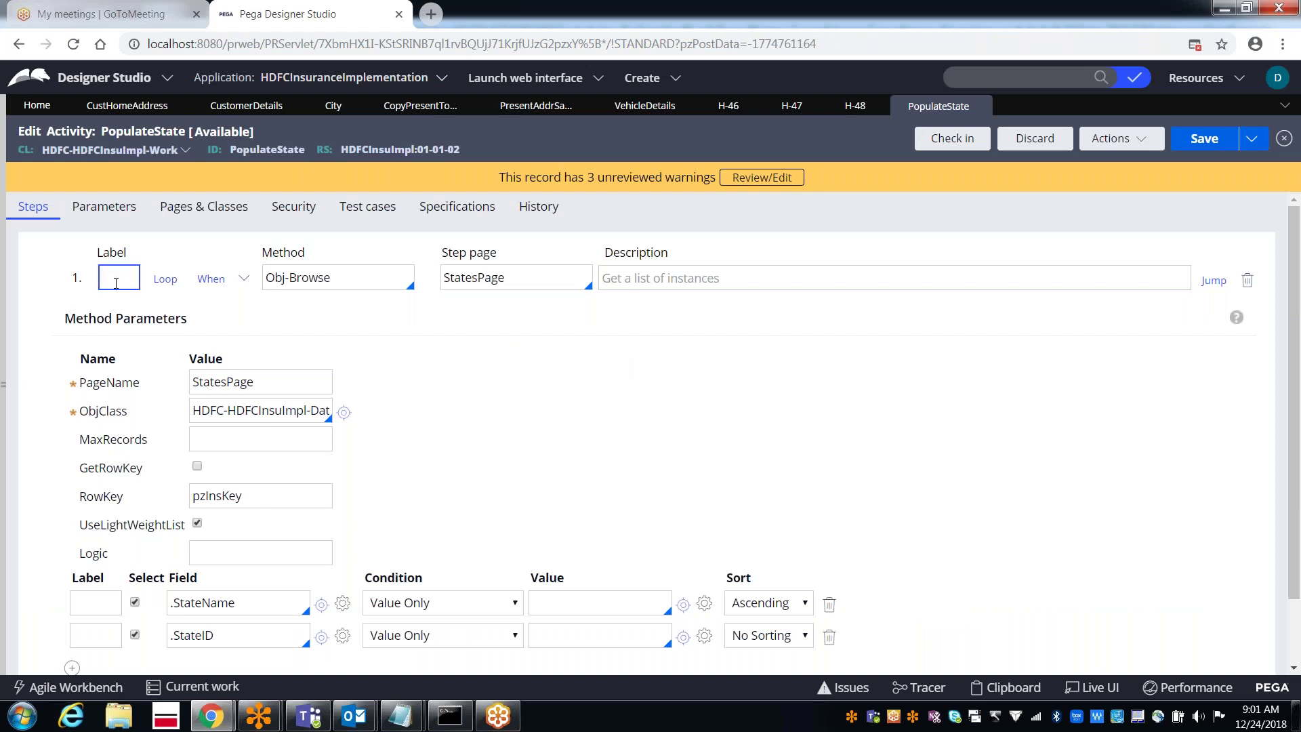
- Collapse the Obj-Browse step's parameters and compare its method with the corresponding step events in the Tracer
click(244, 280)
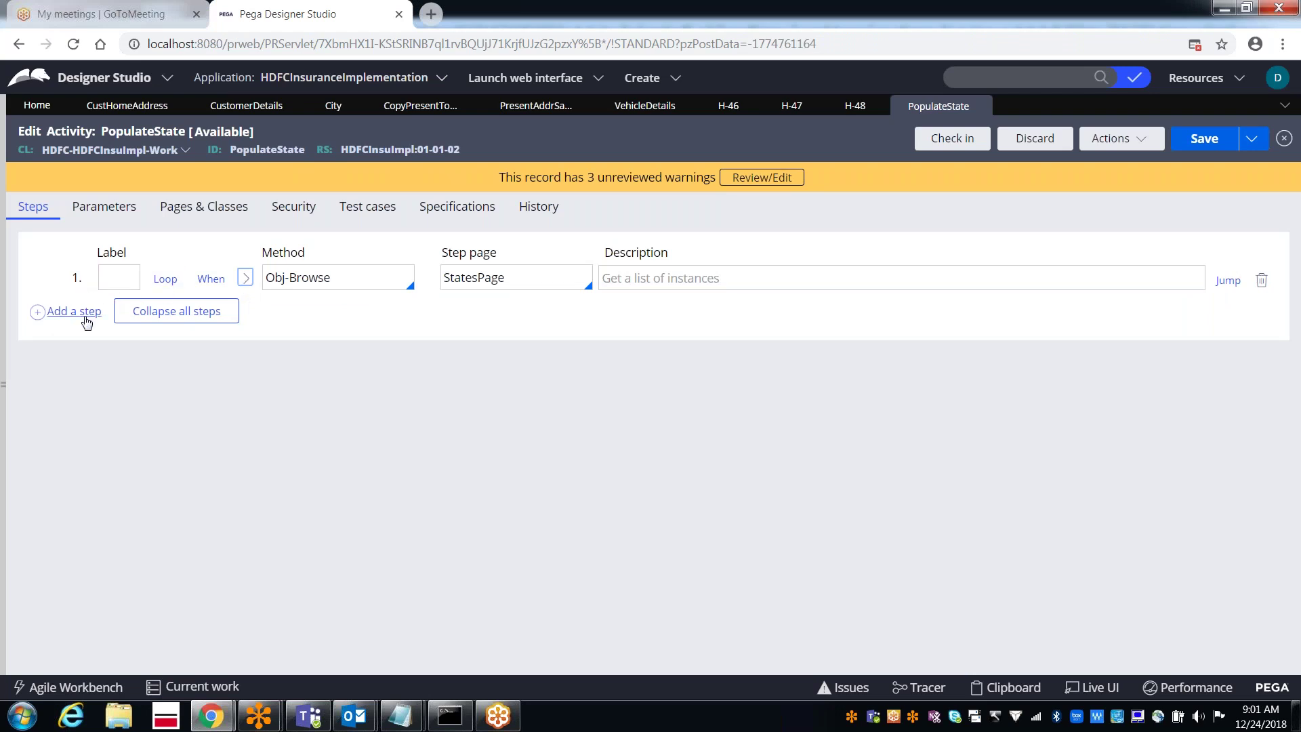
key(alt+Tab)
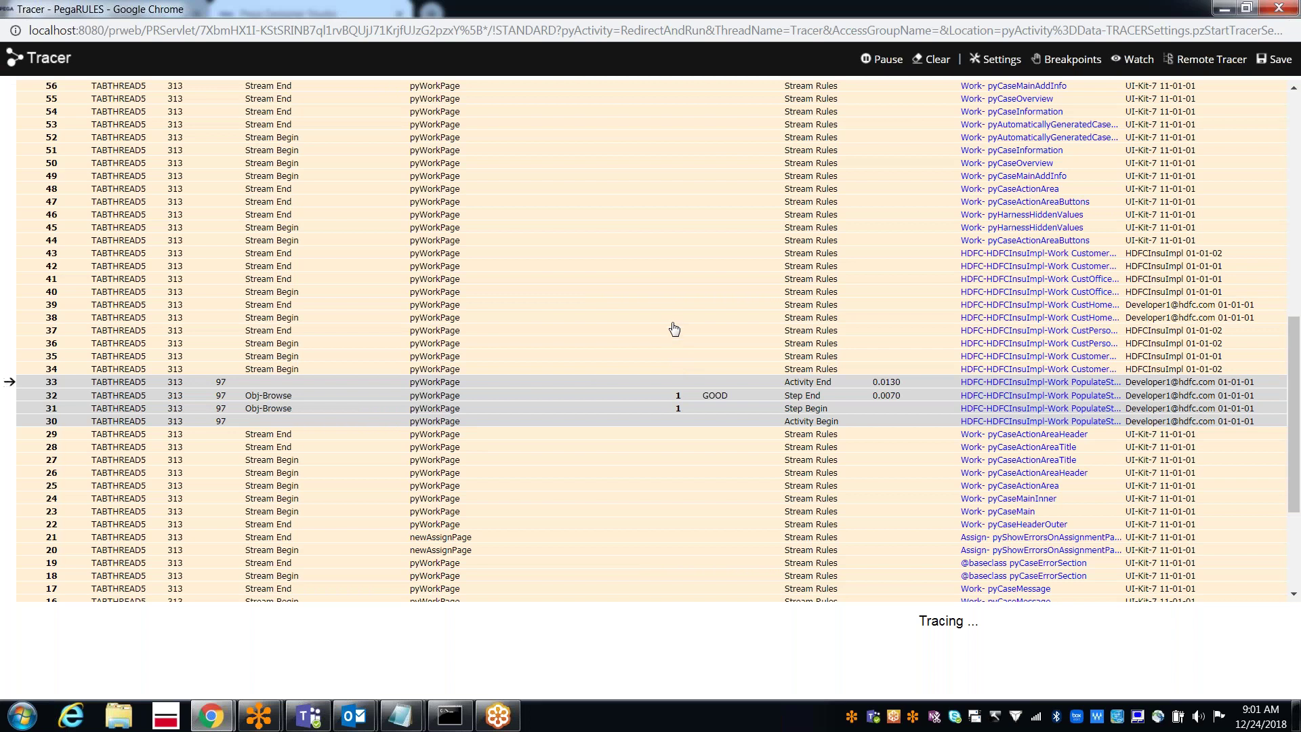
key(alt+Tab)
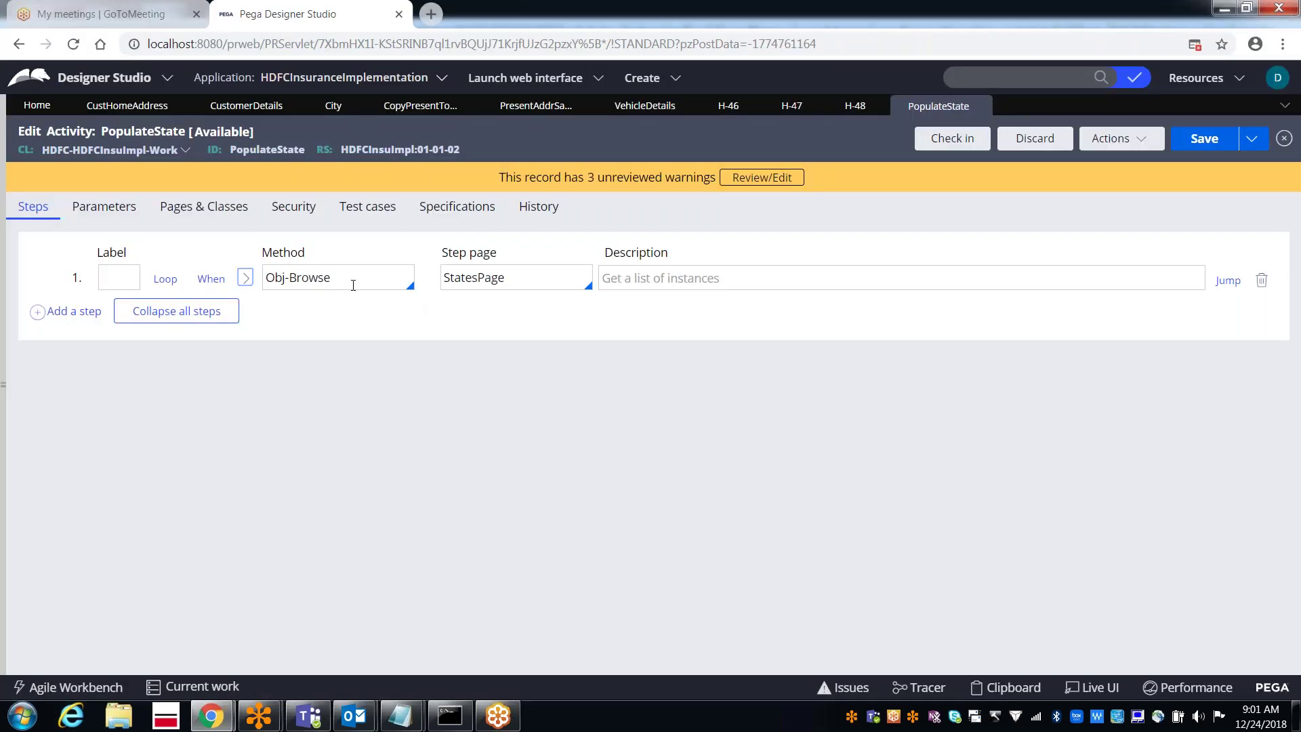
click(353, 284)
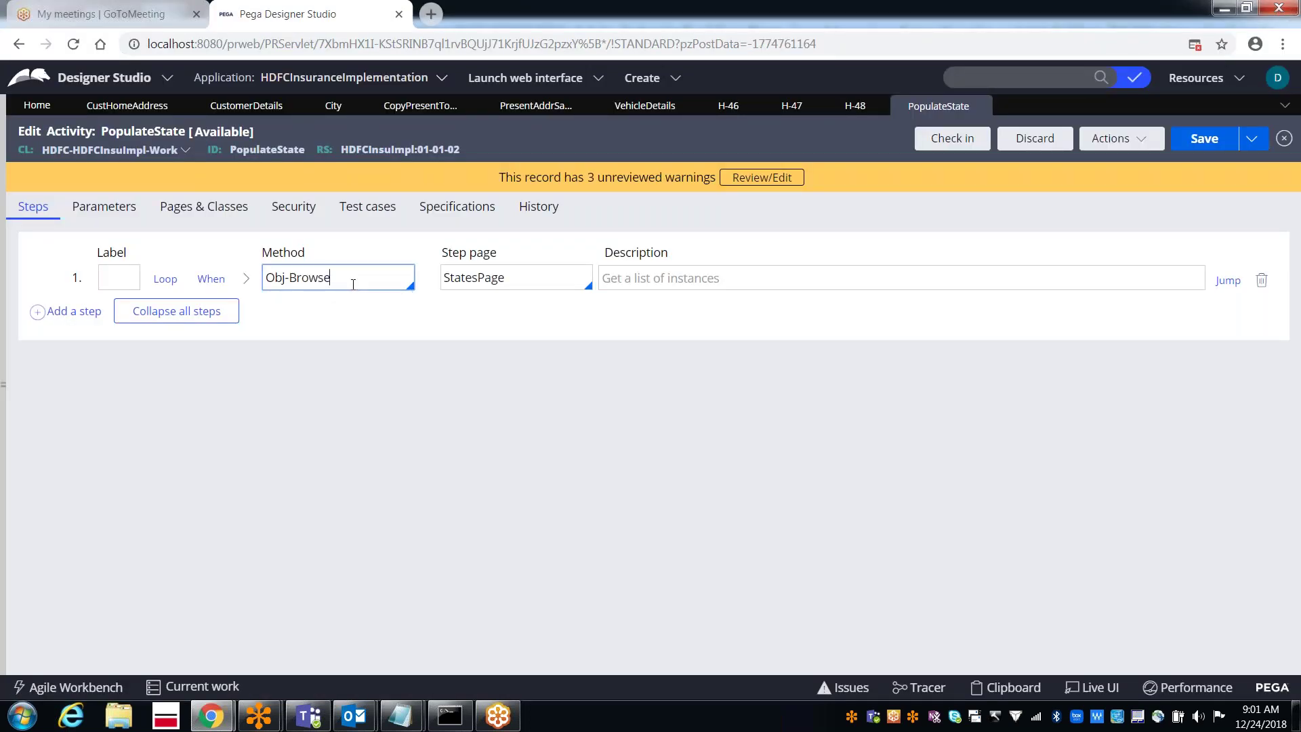
key(alt+Tab)
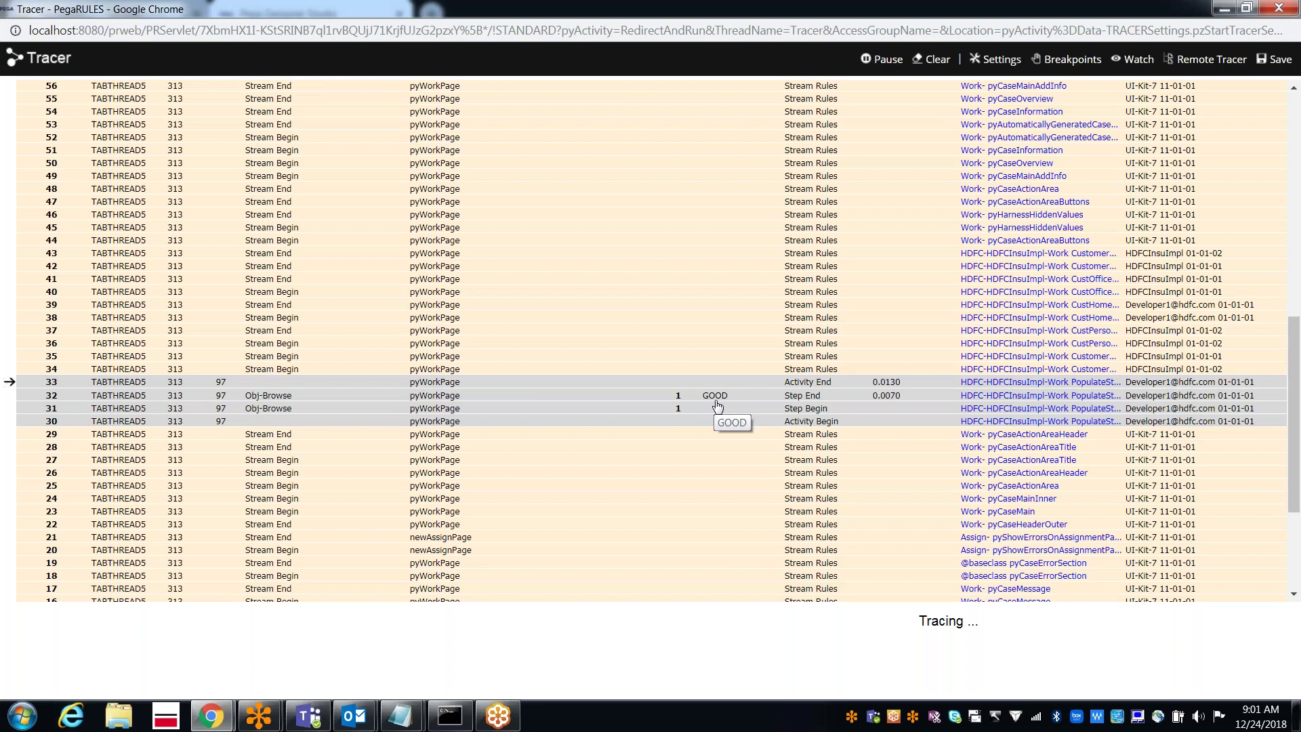
key(alt+Tab)
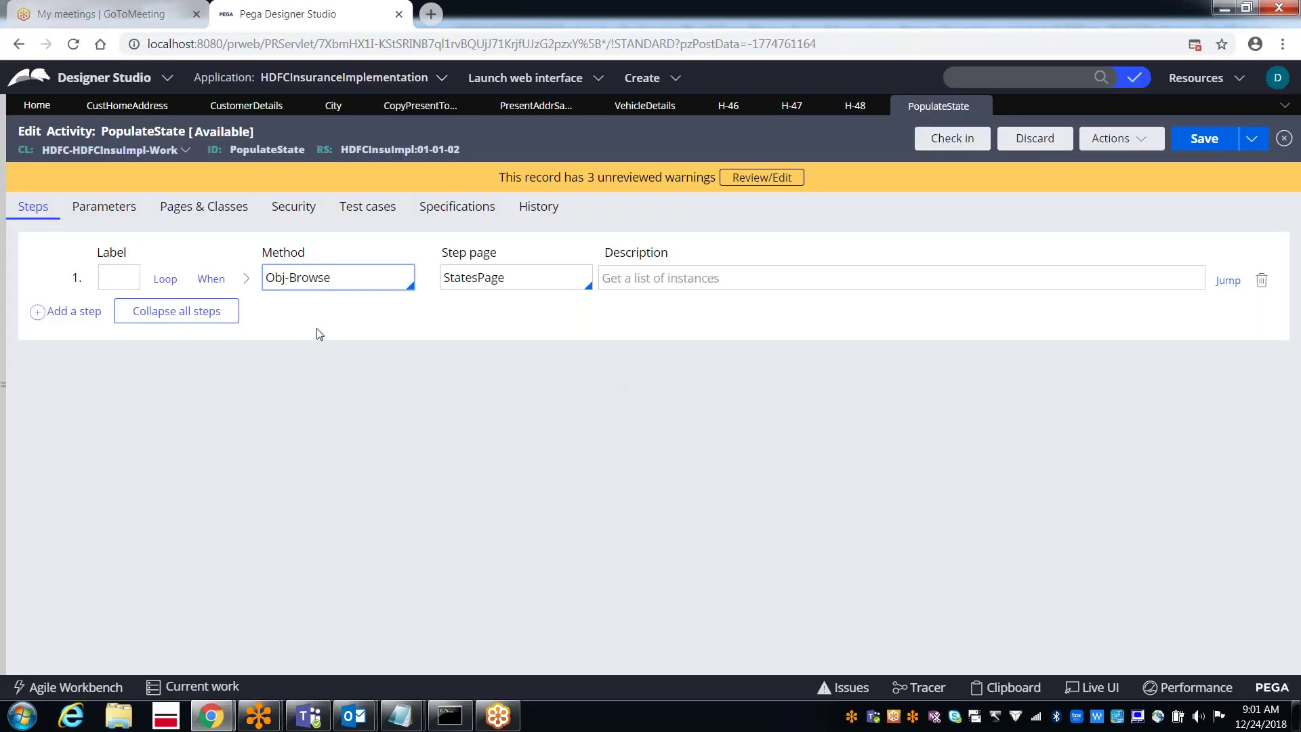
- Try to save the PopulateState activity with the Obj-Browse step's ObjClass set to HDFC-HDFCInsuImpl-Data-States1
click(248, 285)
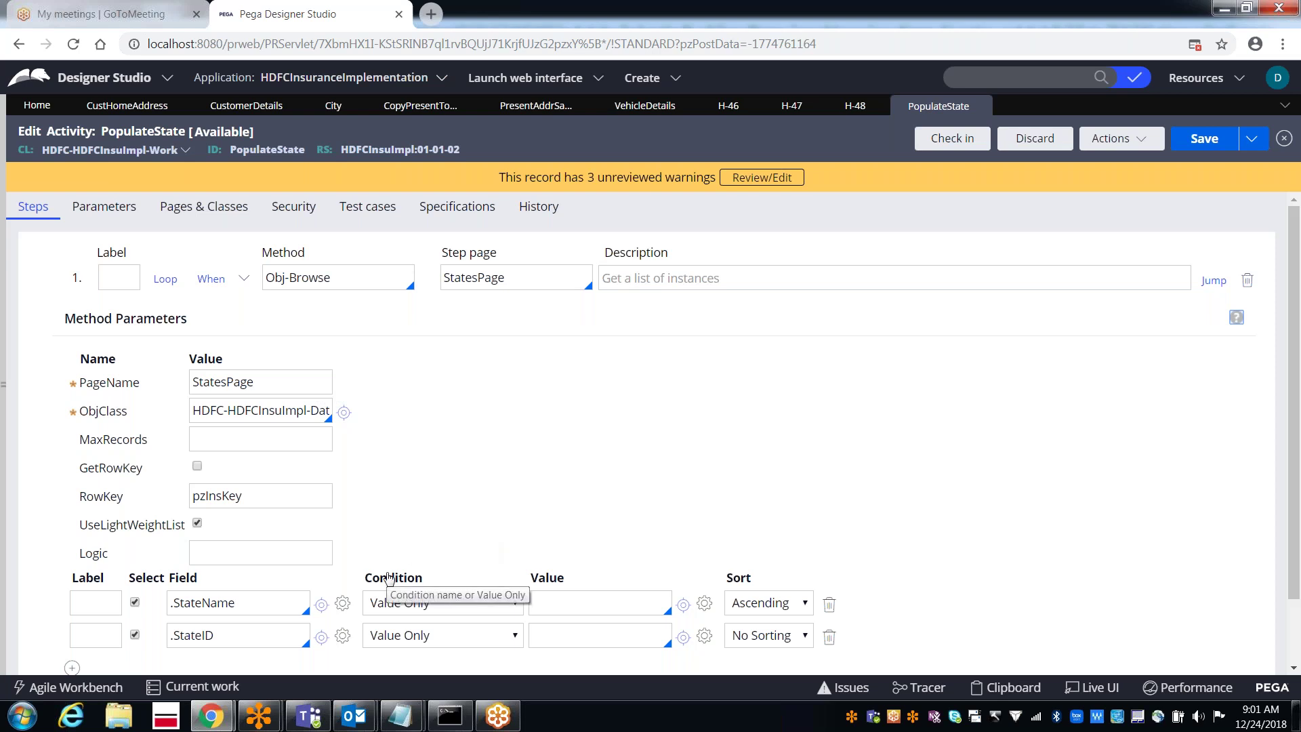
click(271, 408)
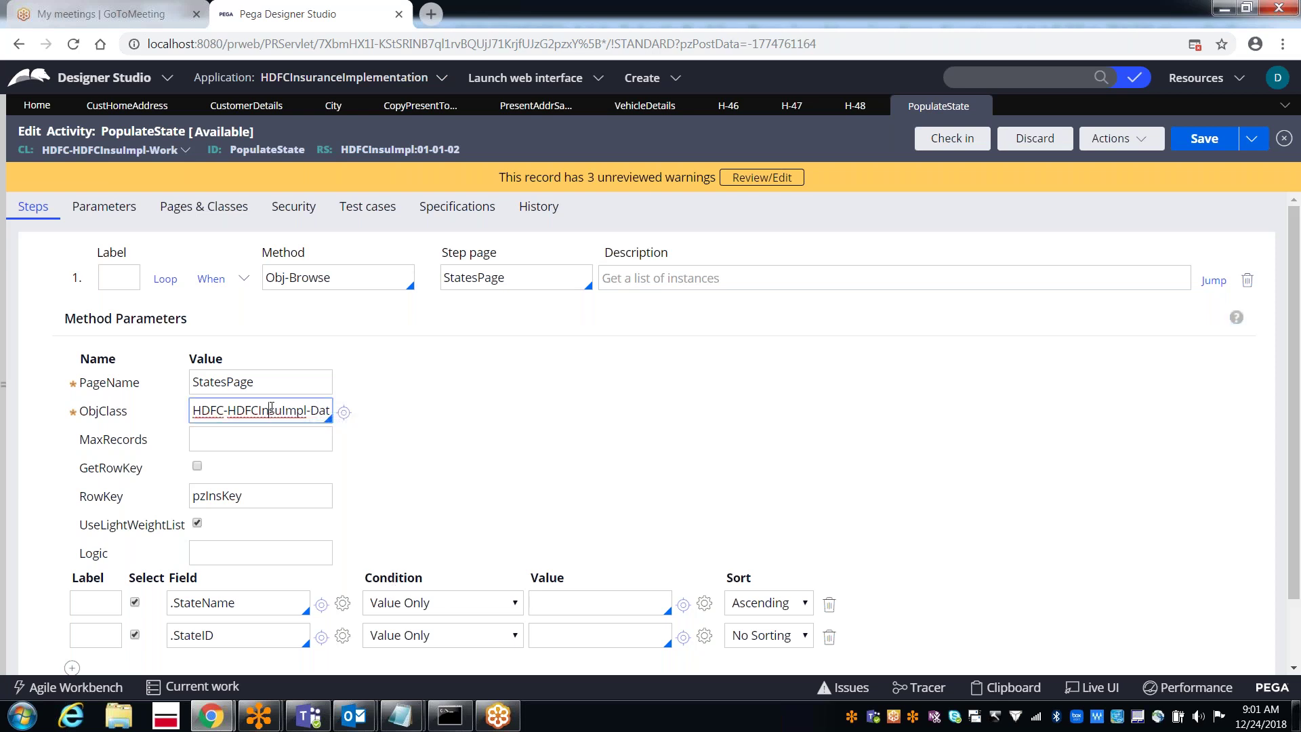
key(Right)
key(Right)
key(Right)
key(Right)
key(Right)
key(Right)
key(Right)
key(Right)
key(Right)
key(Right)
key(Right)
key(Right)
key(Right)
key(Right)
key(Right)
key(Right)
key(Right)
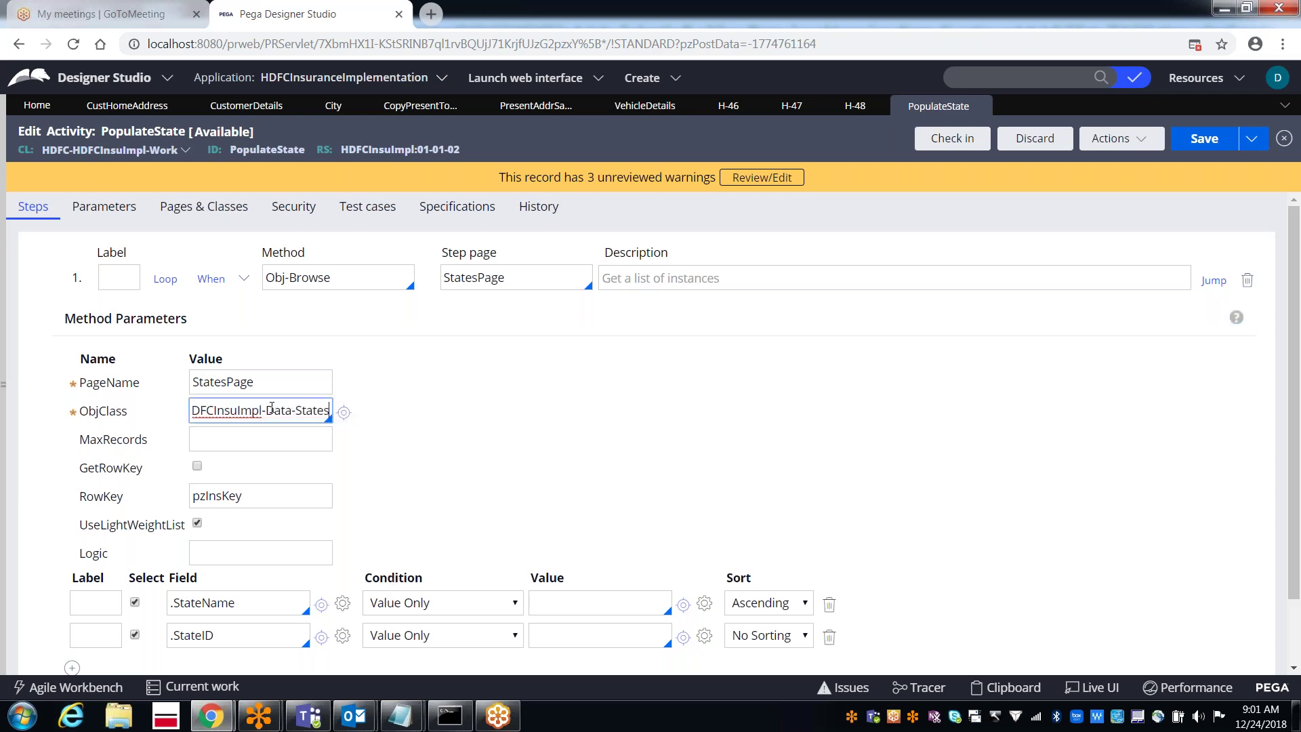
text(1)
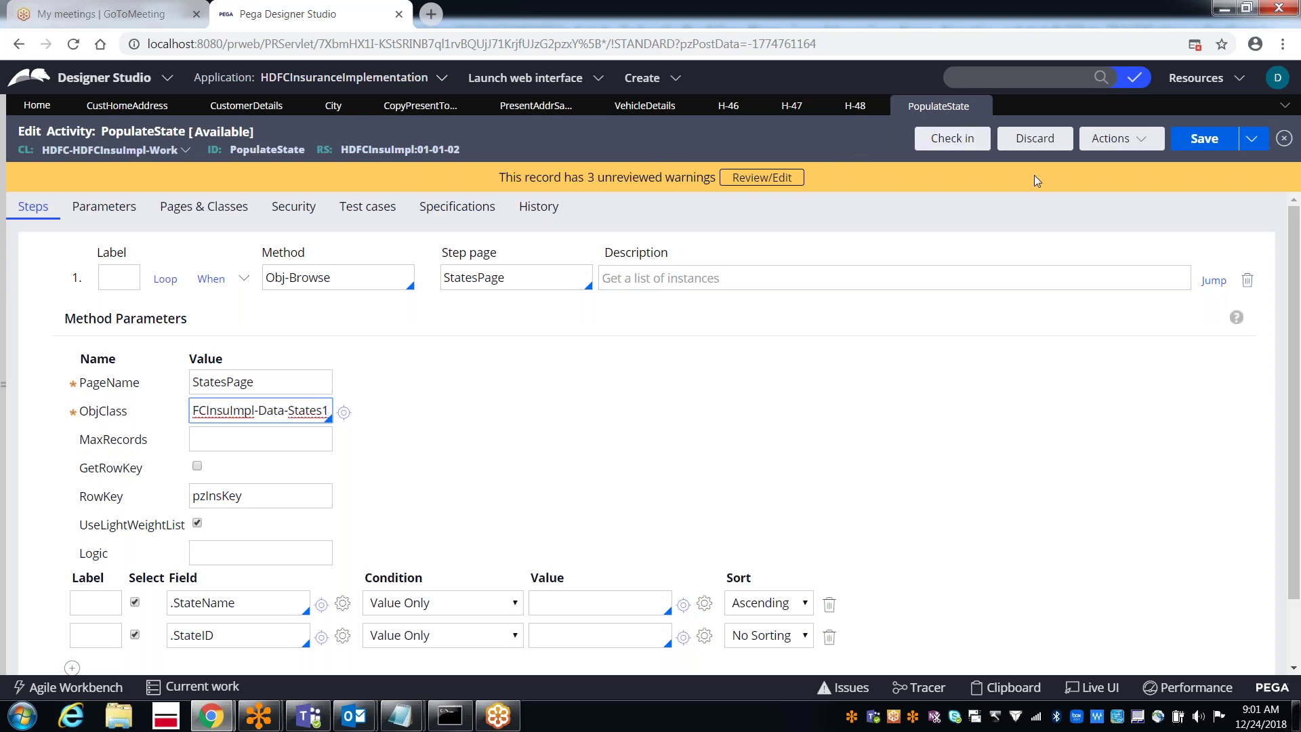
click(1192, 140)
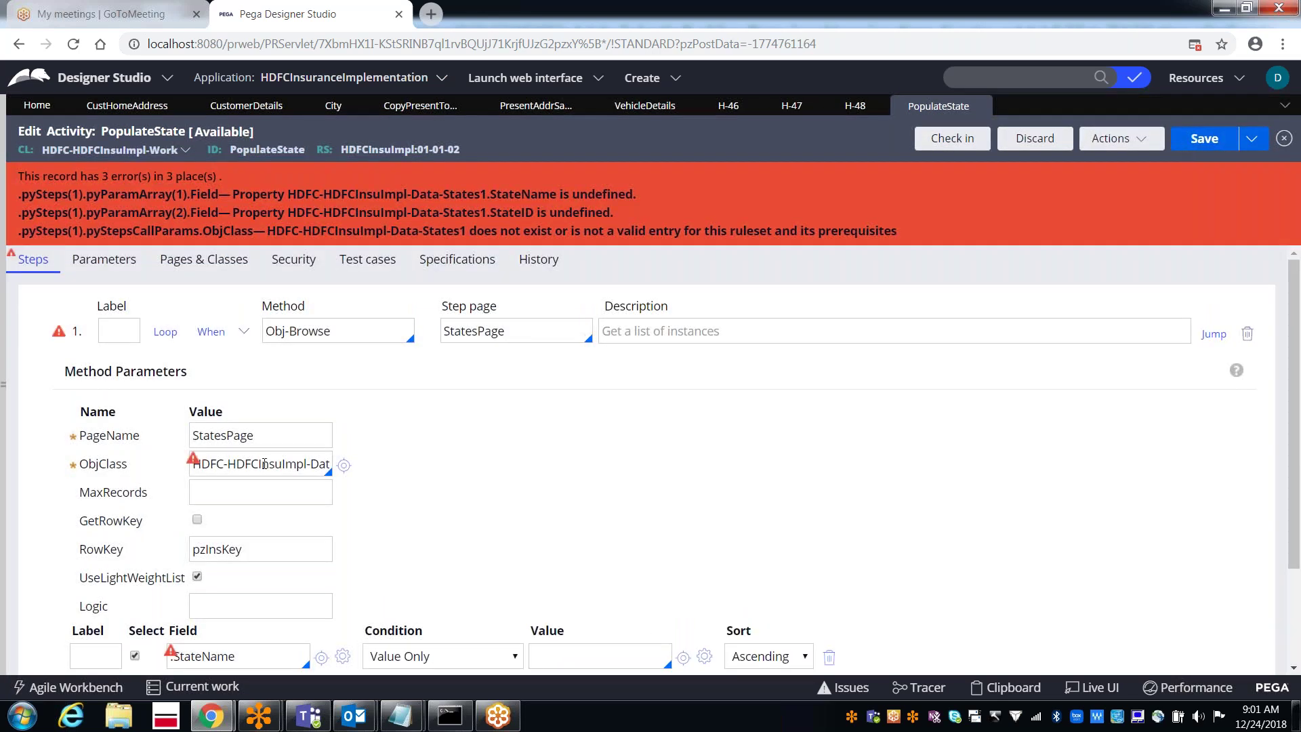
- Restore the Obj-Browse step's ObjClass to HDFC-HDFCInsuImpl-Data-States and save the PopulateState activity
click(263, 464)
key(End)
key(BackSpace)
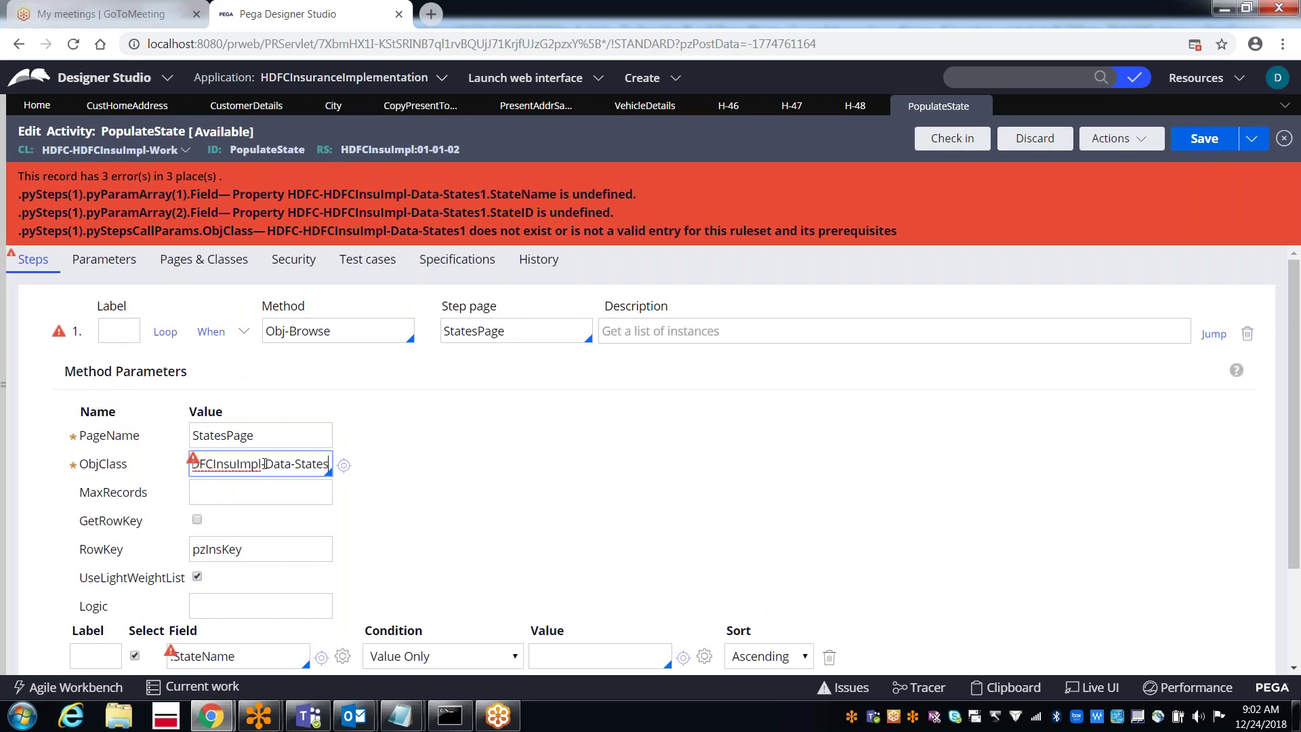
click(1206, 138)
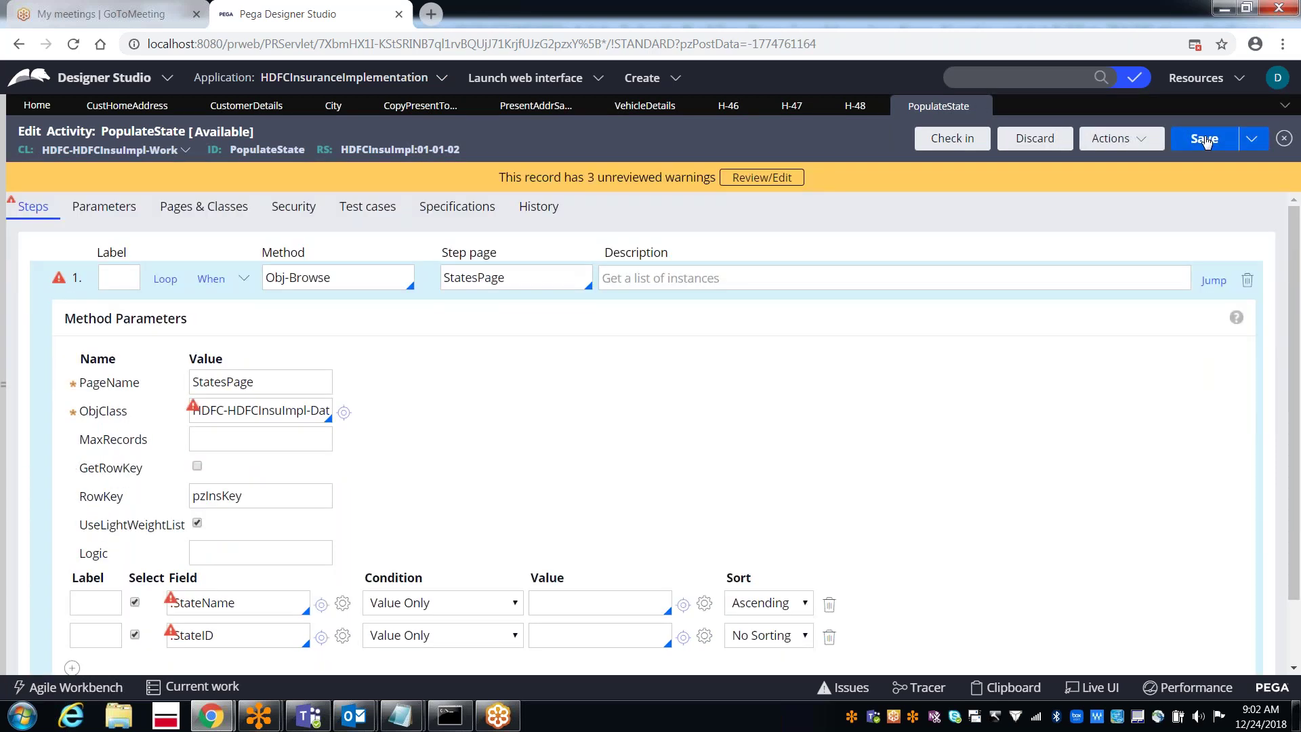
- Check the Obj-Browse step in Designer Studio against the PopulateState trace events, and return to the Tracer
key(alt+Tab)
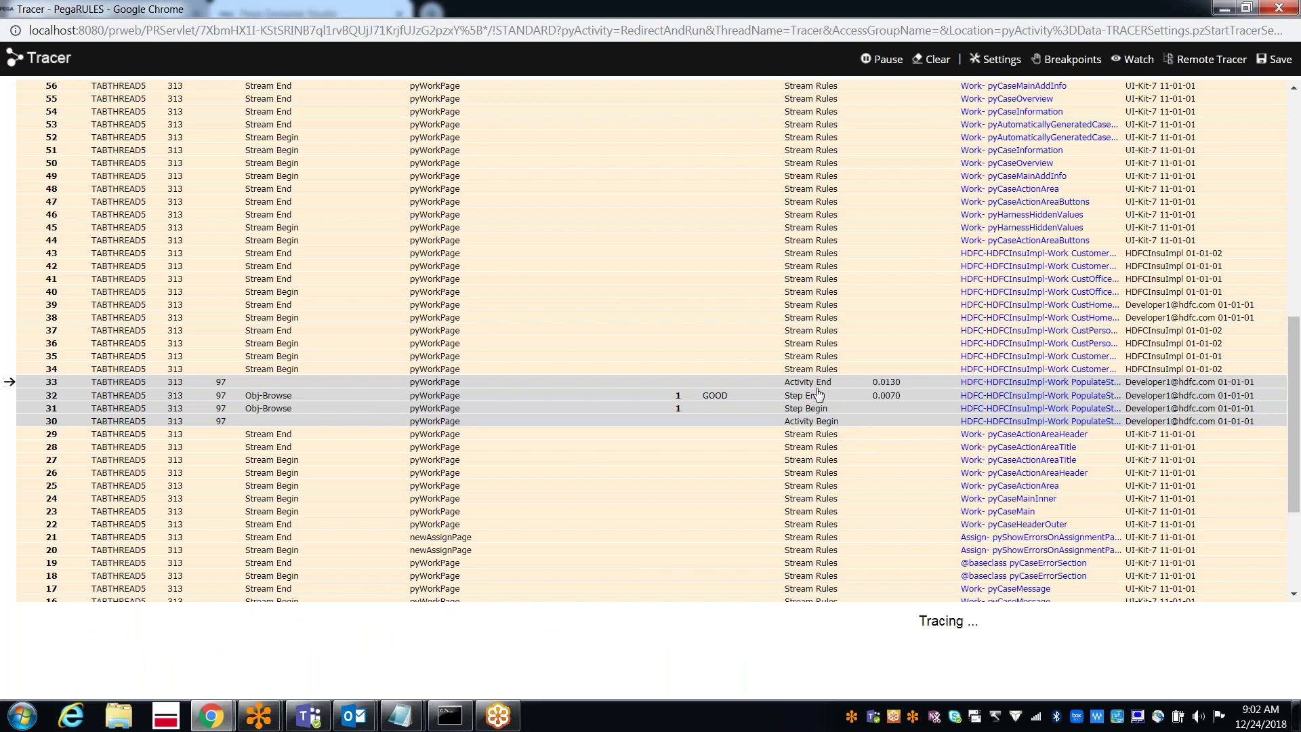
key(alt+Tab)
click(114, 277)
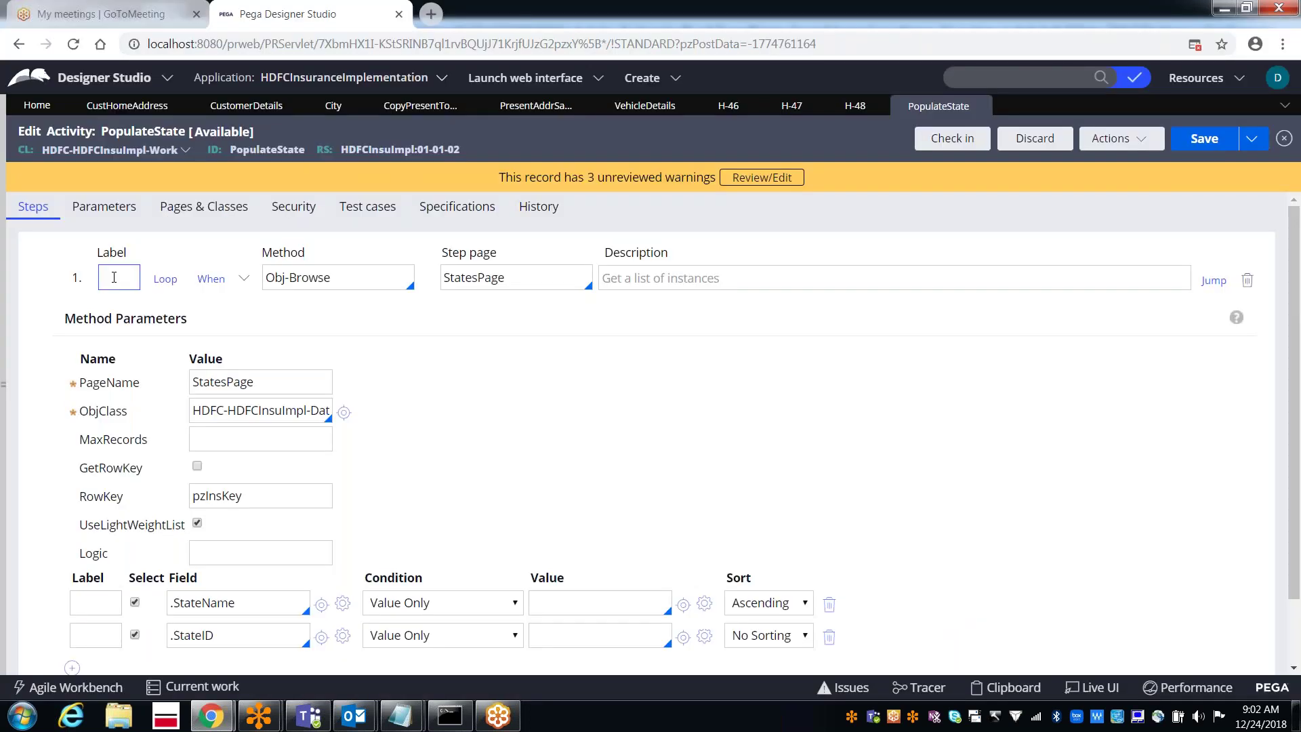
click(114, 277)
key(alt+Tab)
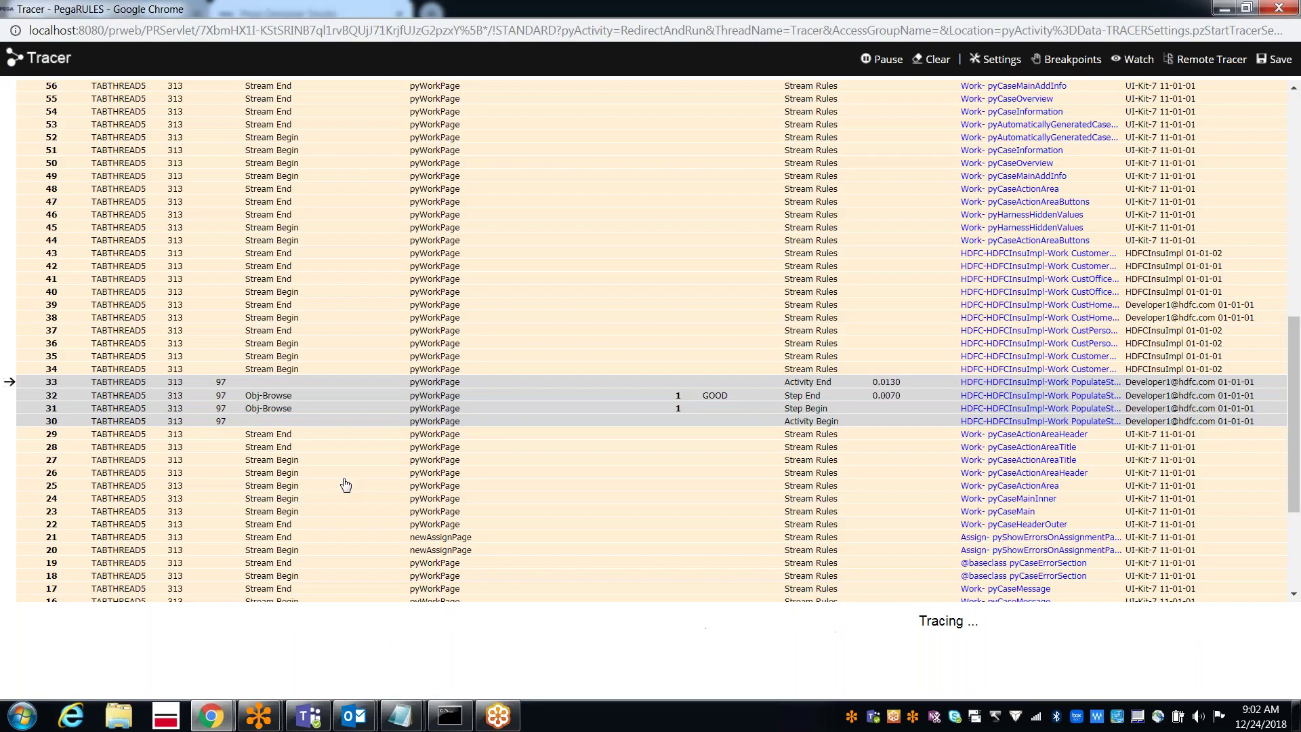
- Examine the properties of the Obj-Browse Step Begin event on line 31 and the Step End event on line 32
click(806, 411)
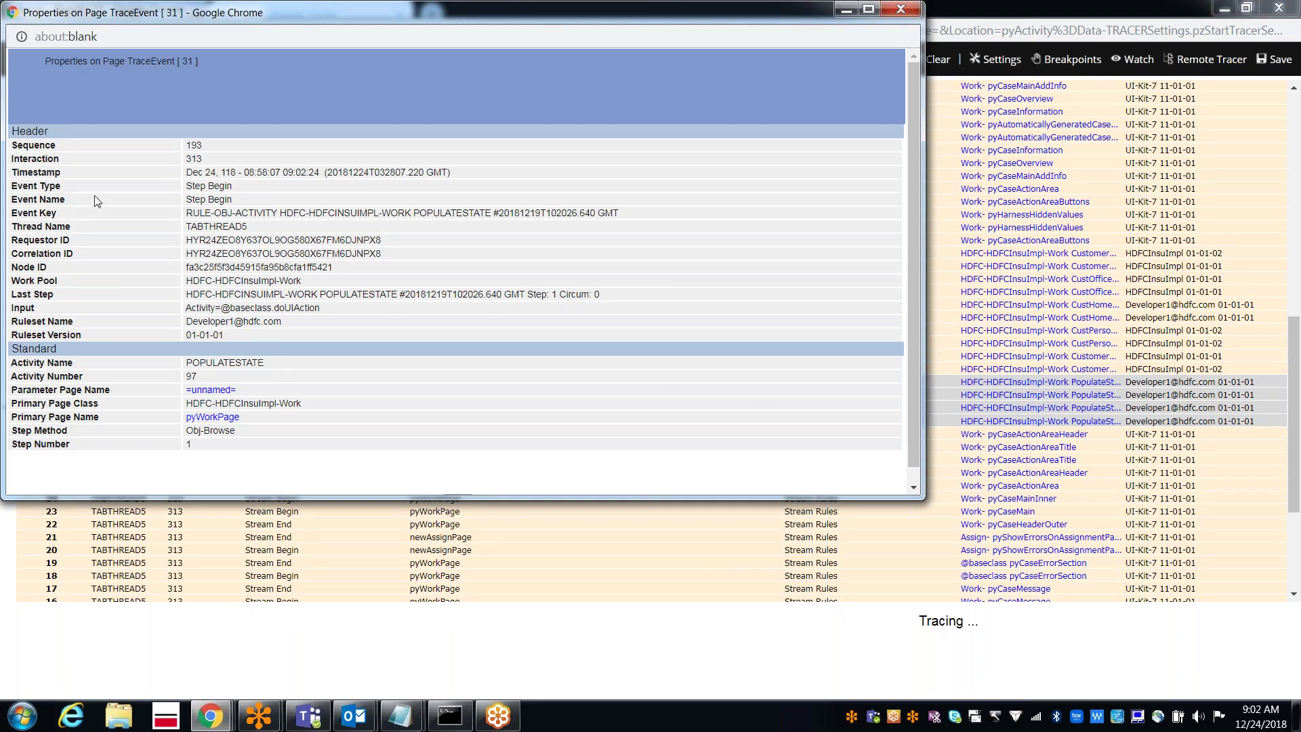
double_click(271, 294)
double_click(207, 173)
double_click(210, 185)
click(901, 9)
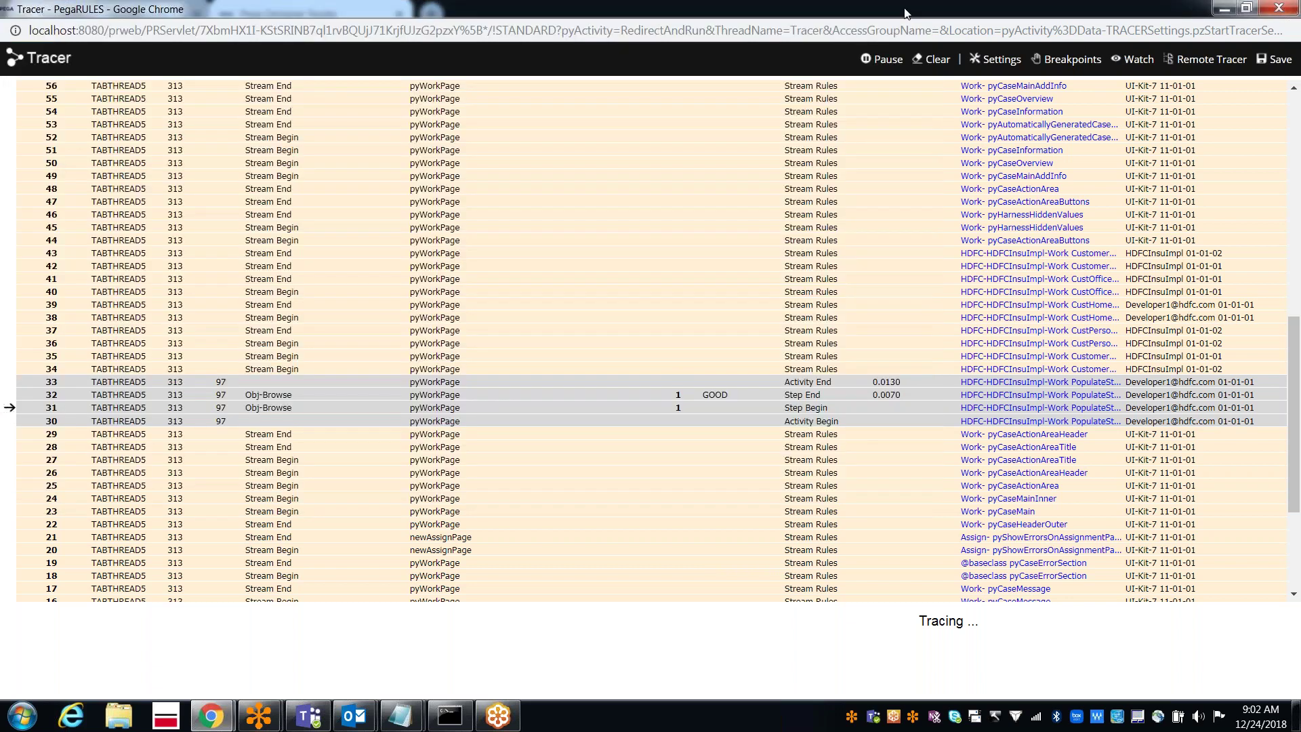
click(795, 400)
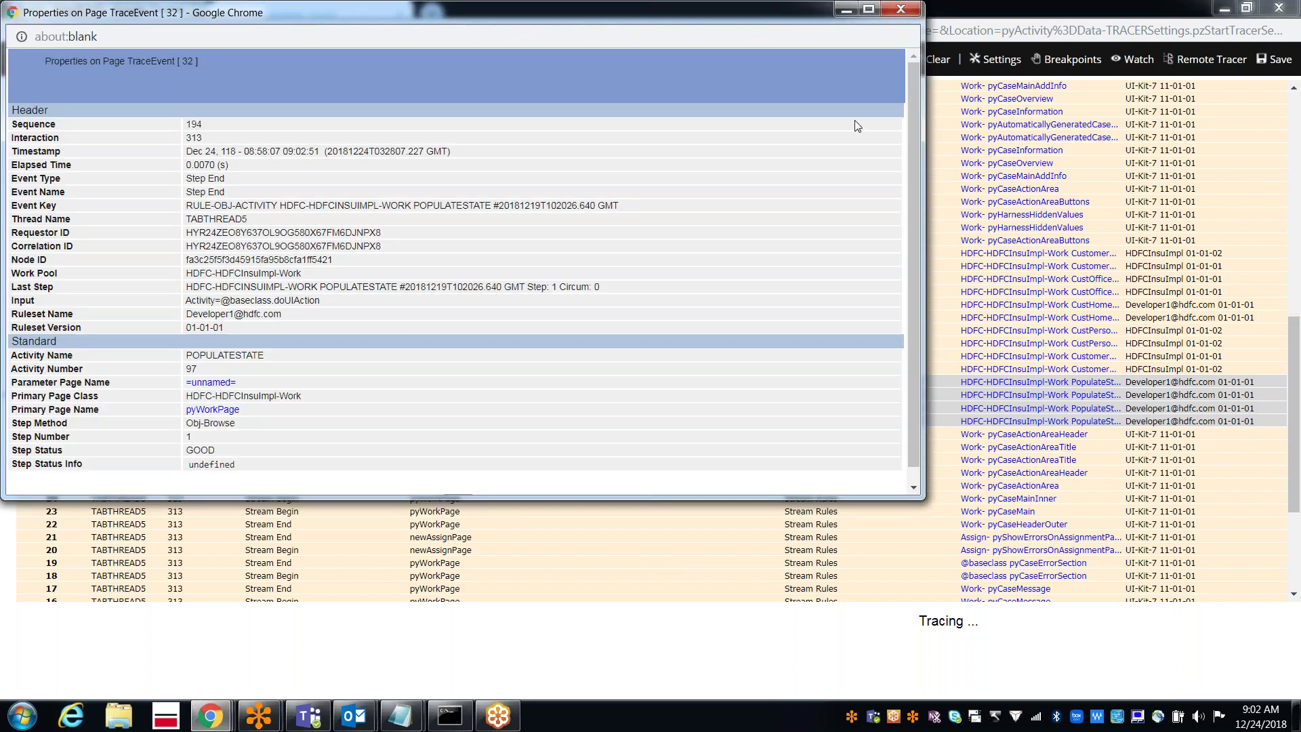
click(910, 14)
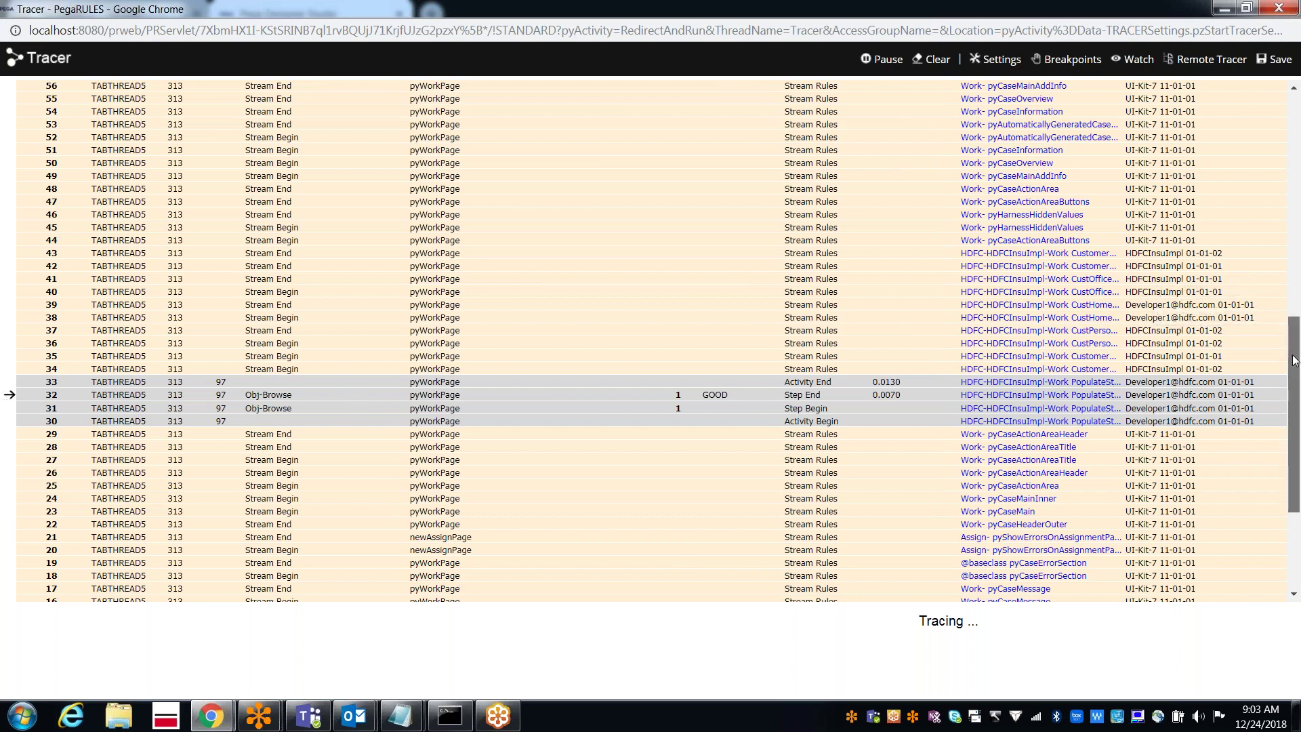
- Examine the traced events in the Tracer, checking which rulesets the stream rules come from
drag(1294, 359, 1294, 357)
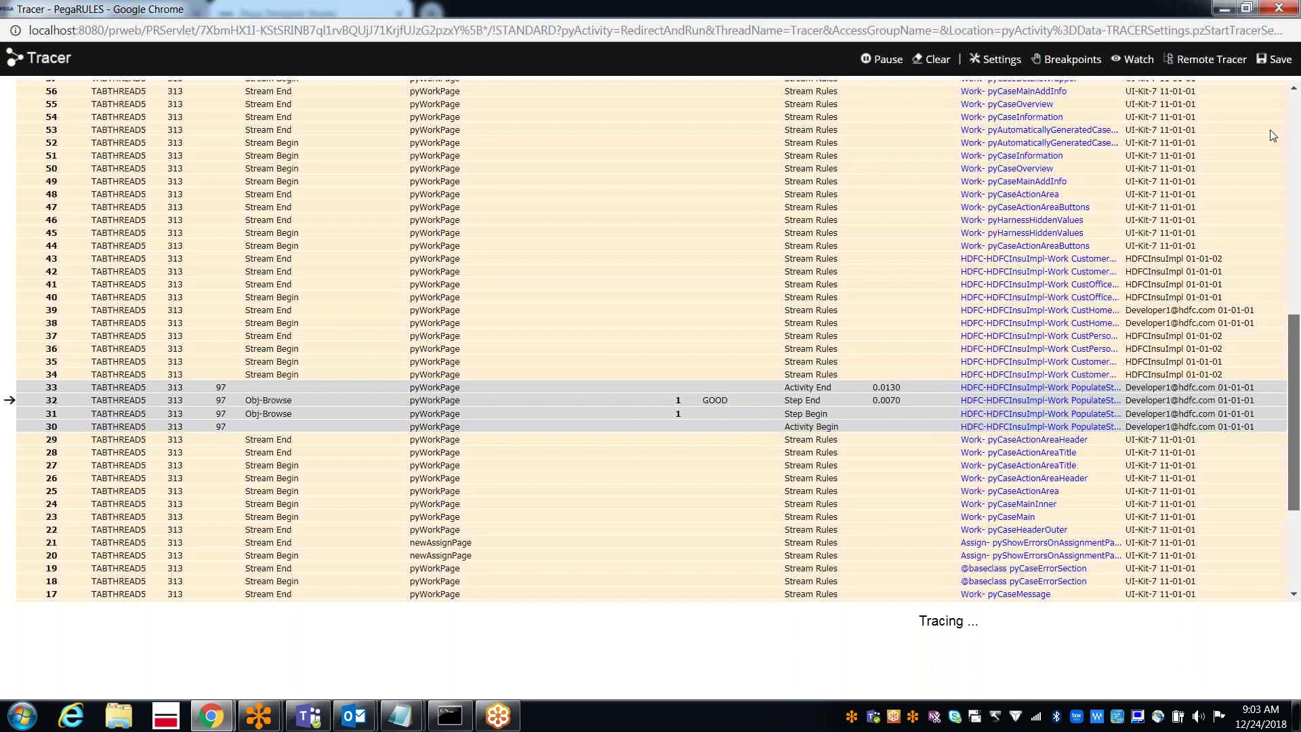
scroll(1272, 135, up, 9)
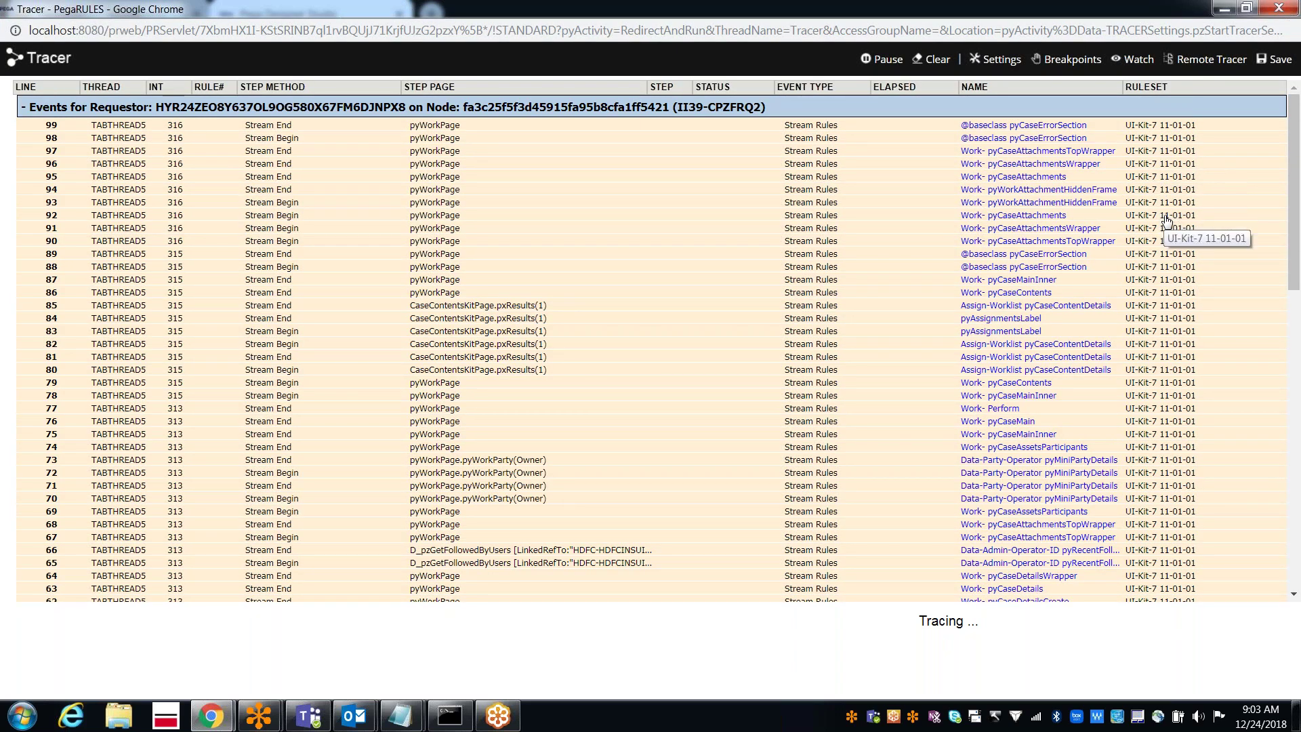
key(alt+Tab)
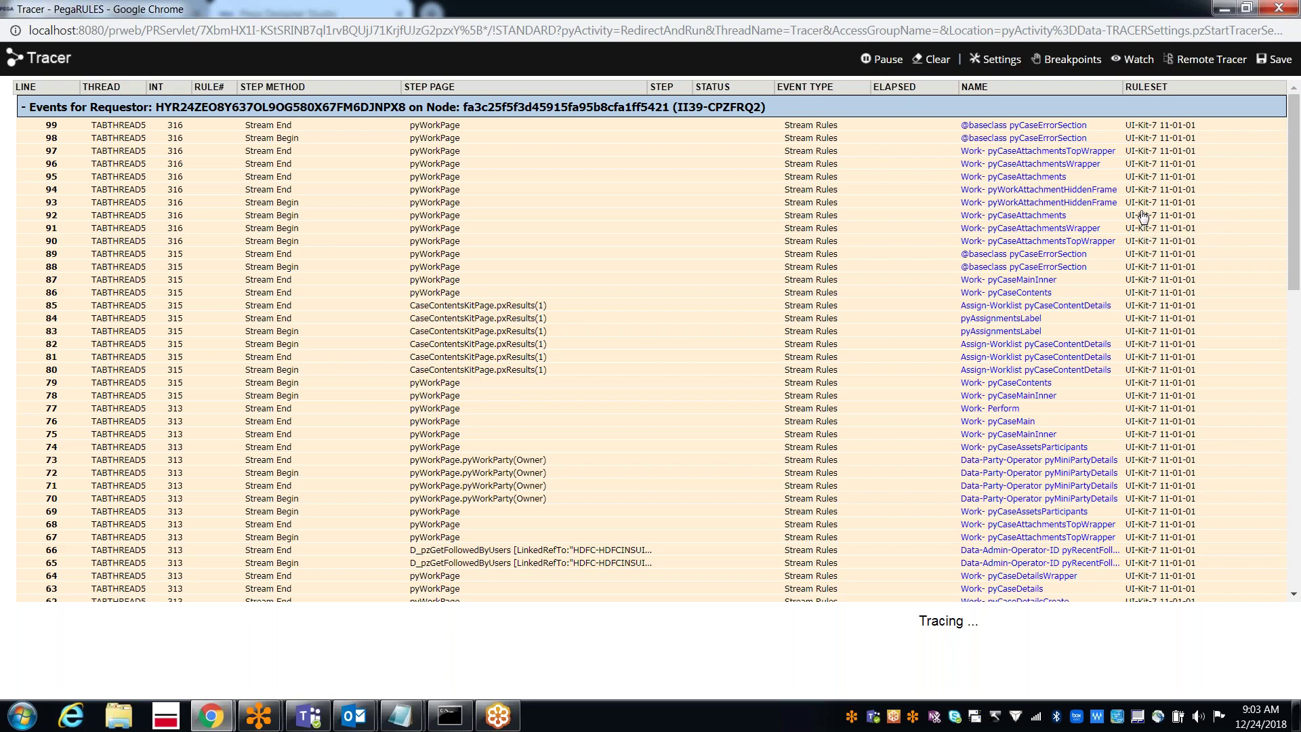
- Switch to Designer Studio, inspect the CustomerDetails heading of case H-48 with Live UI, and open its pyCaseActionAreaHeader section rule
key(alt+Tab)
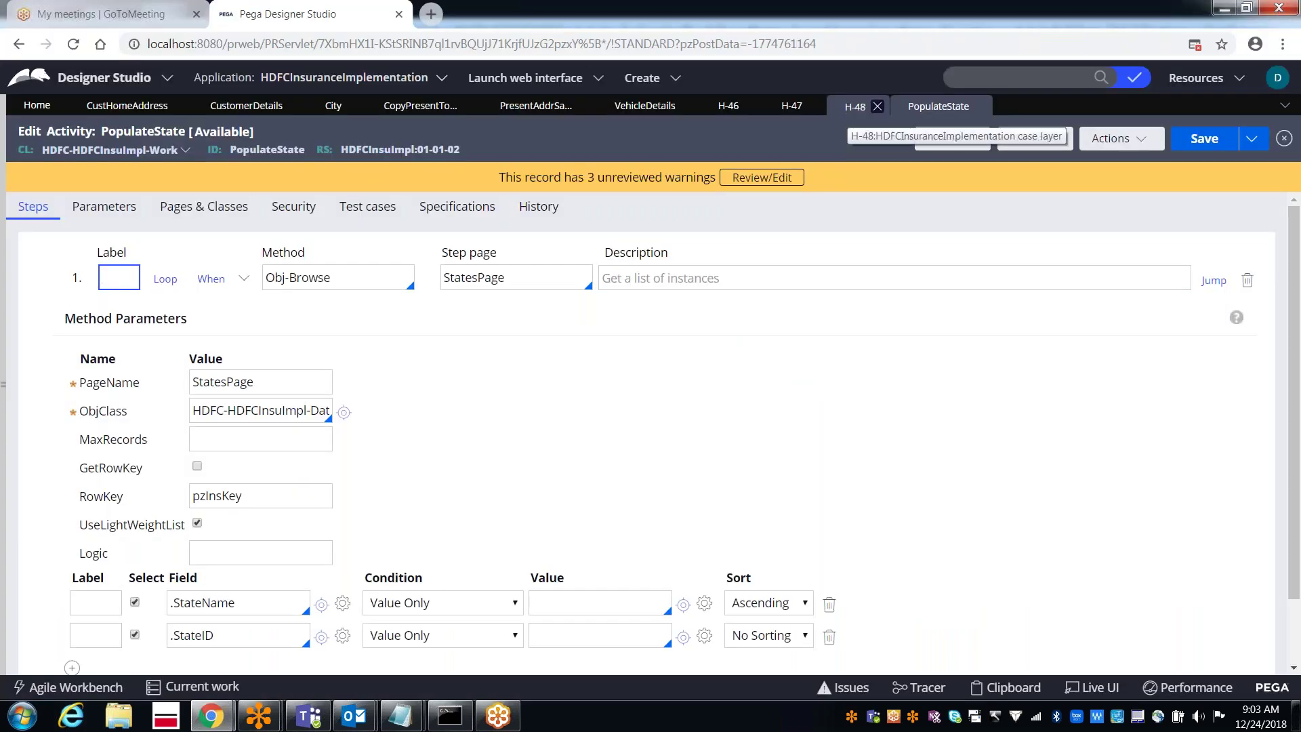
click(855, 106)
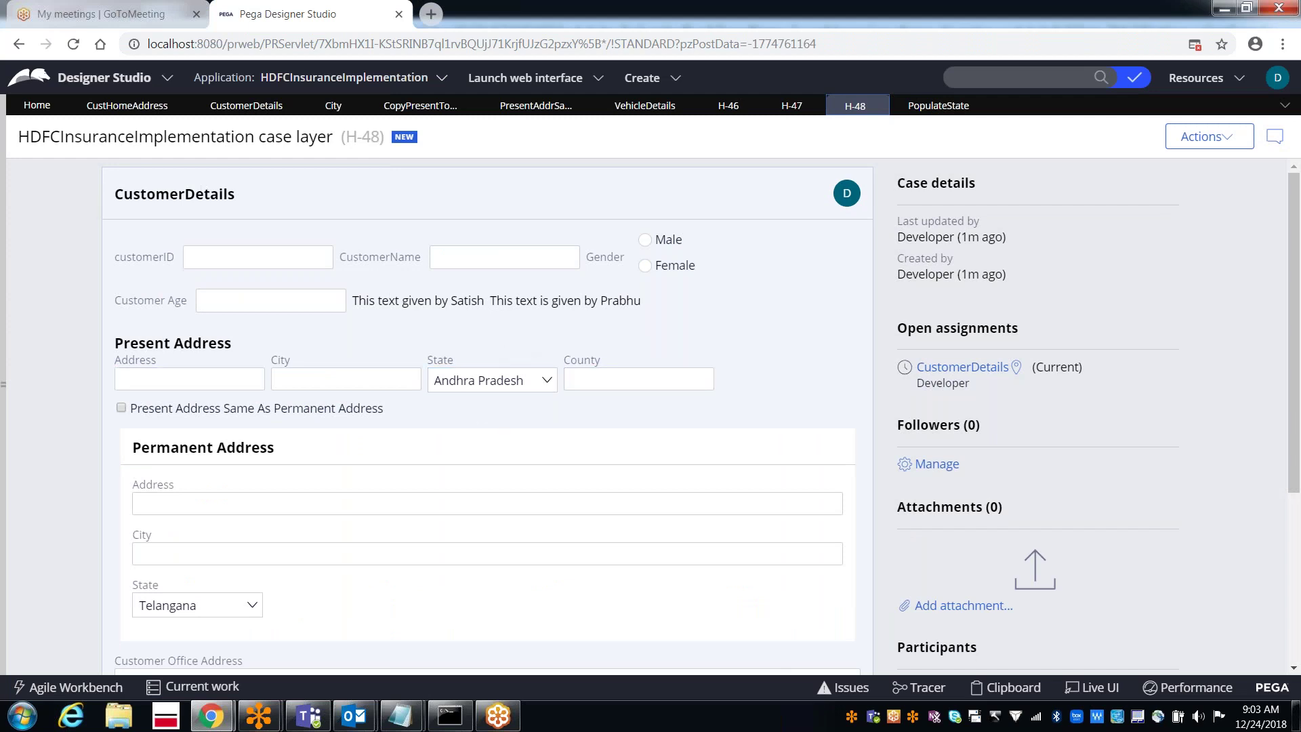
click(1084, 687)
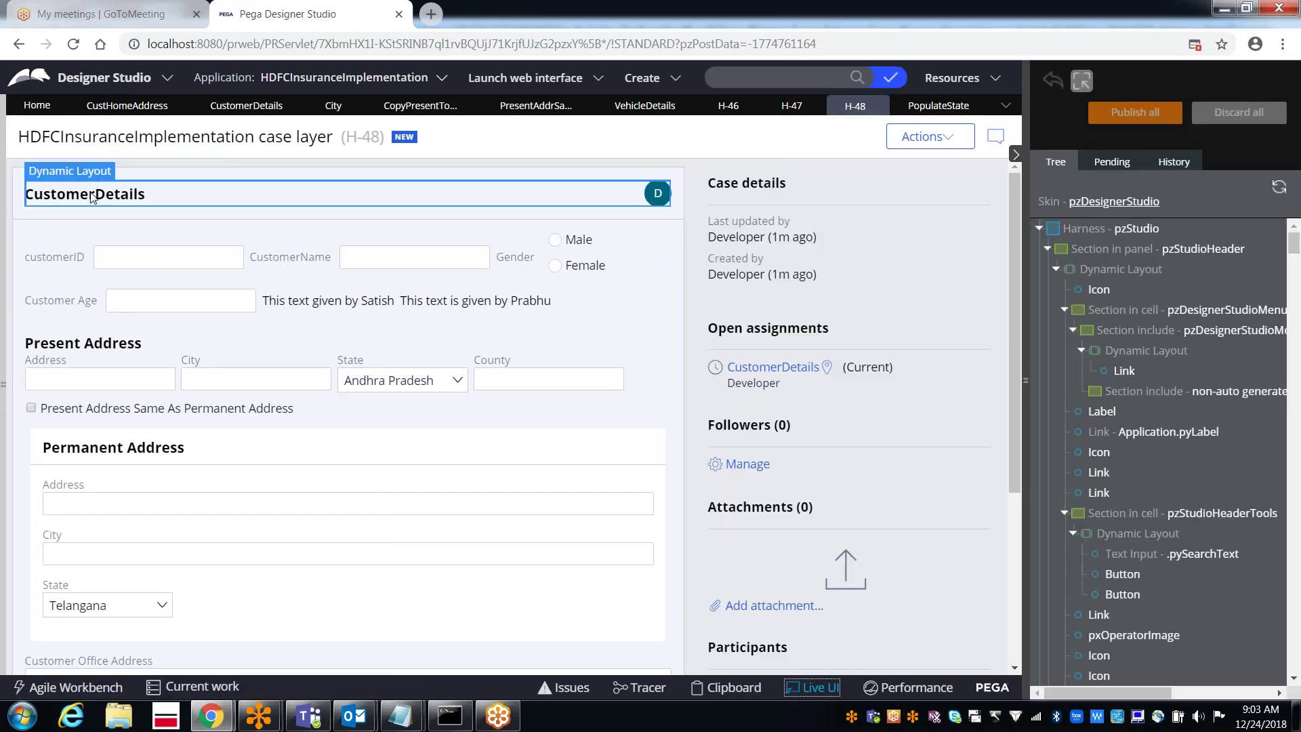
click(91, 196)
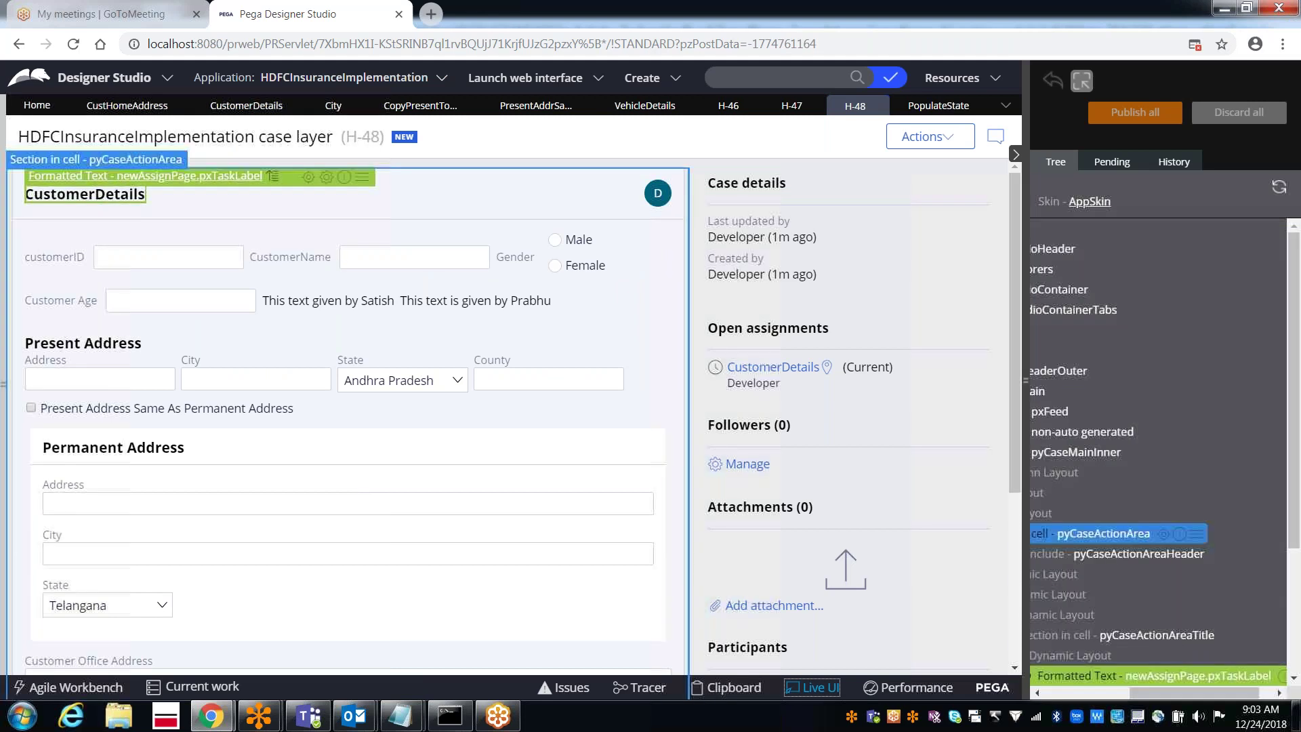
click(1116, 535)
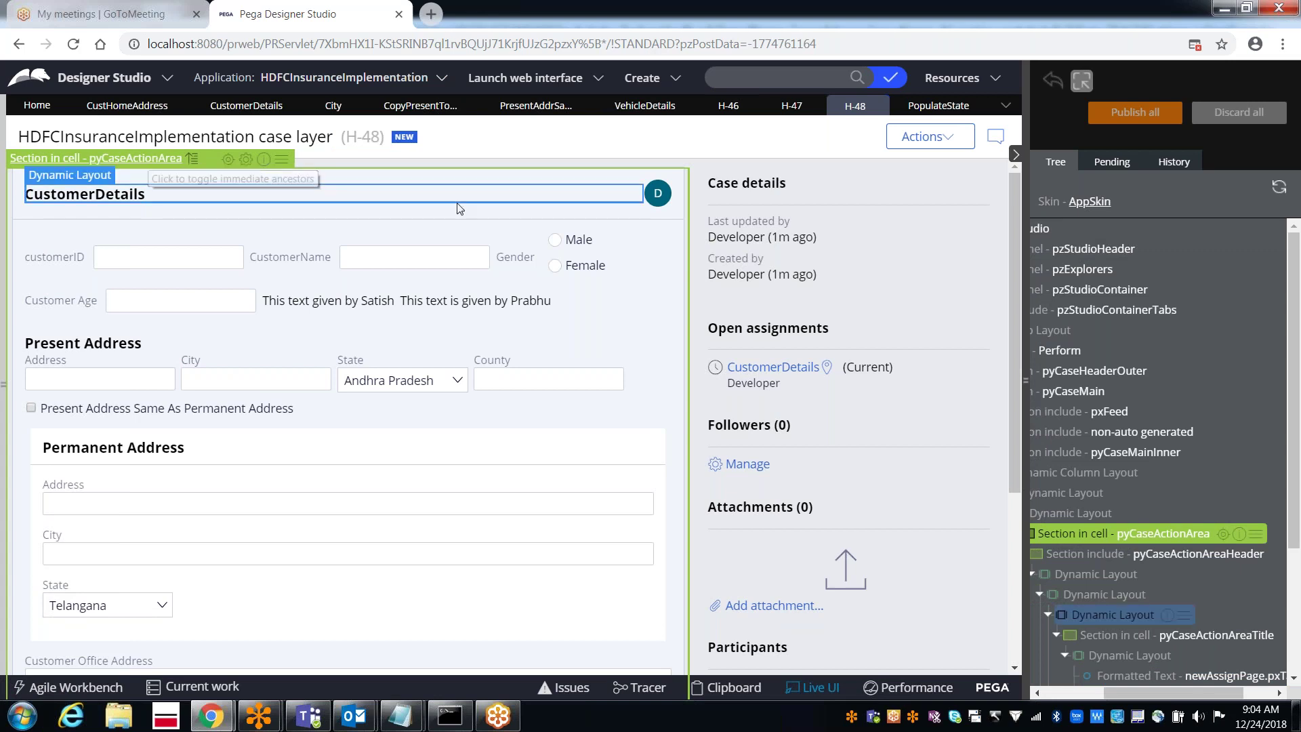
click(1165, 557)
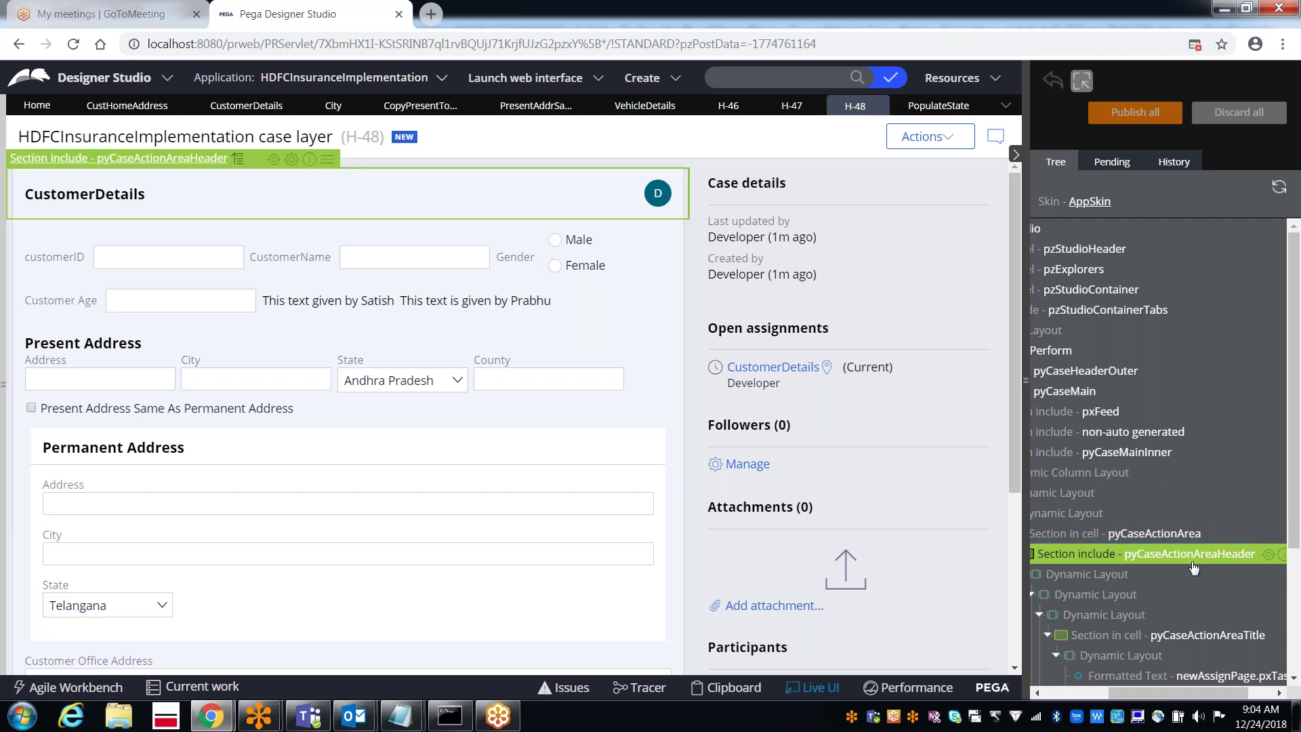
click(1269, 559)
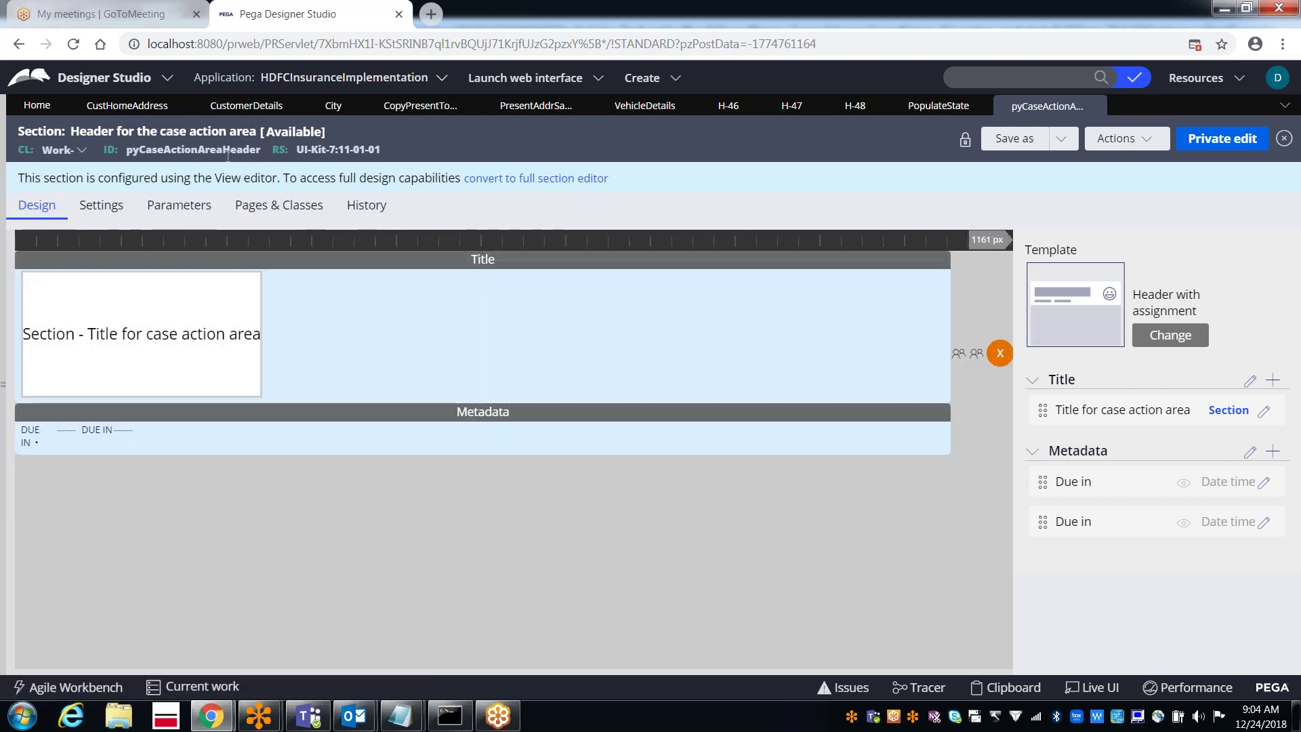
- Compare the pyCaseActionAreaHeader section's ruleset with the rulesets listed for the events in the Tracer
key(alt+Tab)
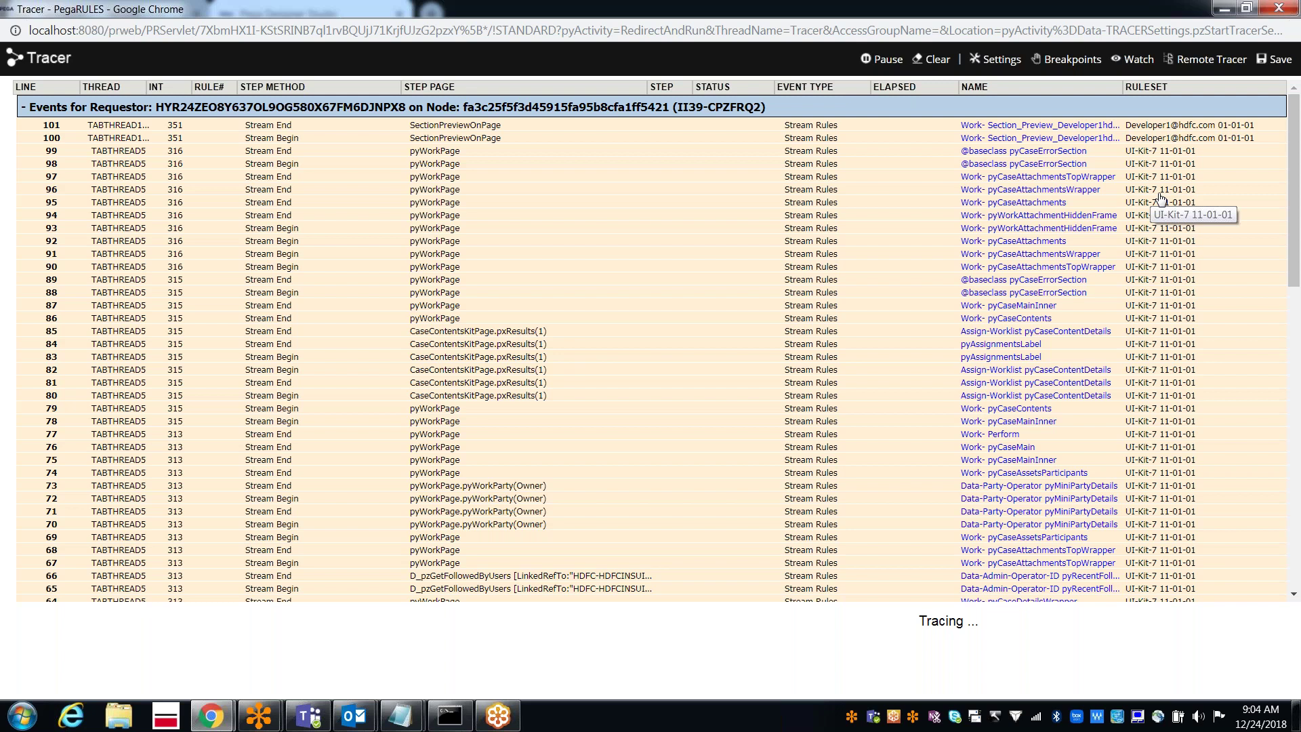
key(alt+Tab)
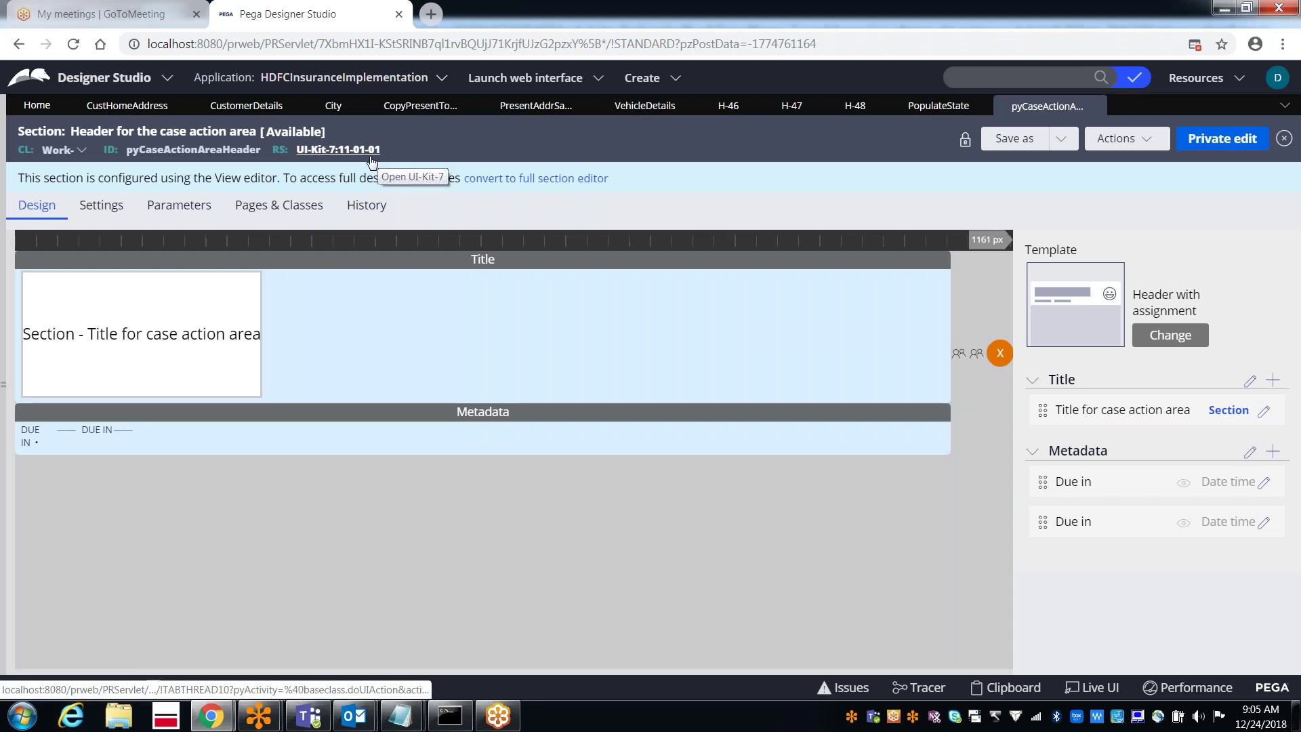
key(alt+Tab)
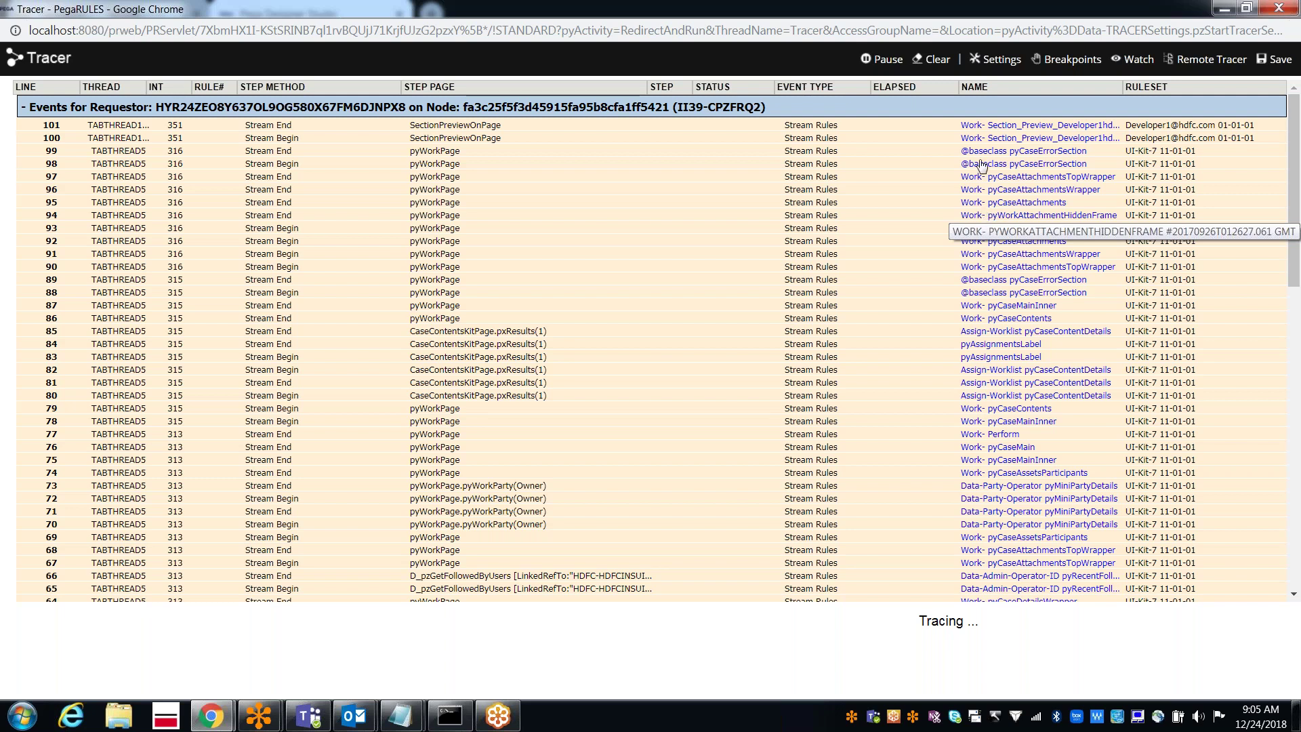
- Open the Tracer settings in a maximized window and disable tracing of Data Transforms and Data Transform Actions
click(997, 68)
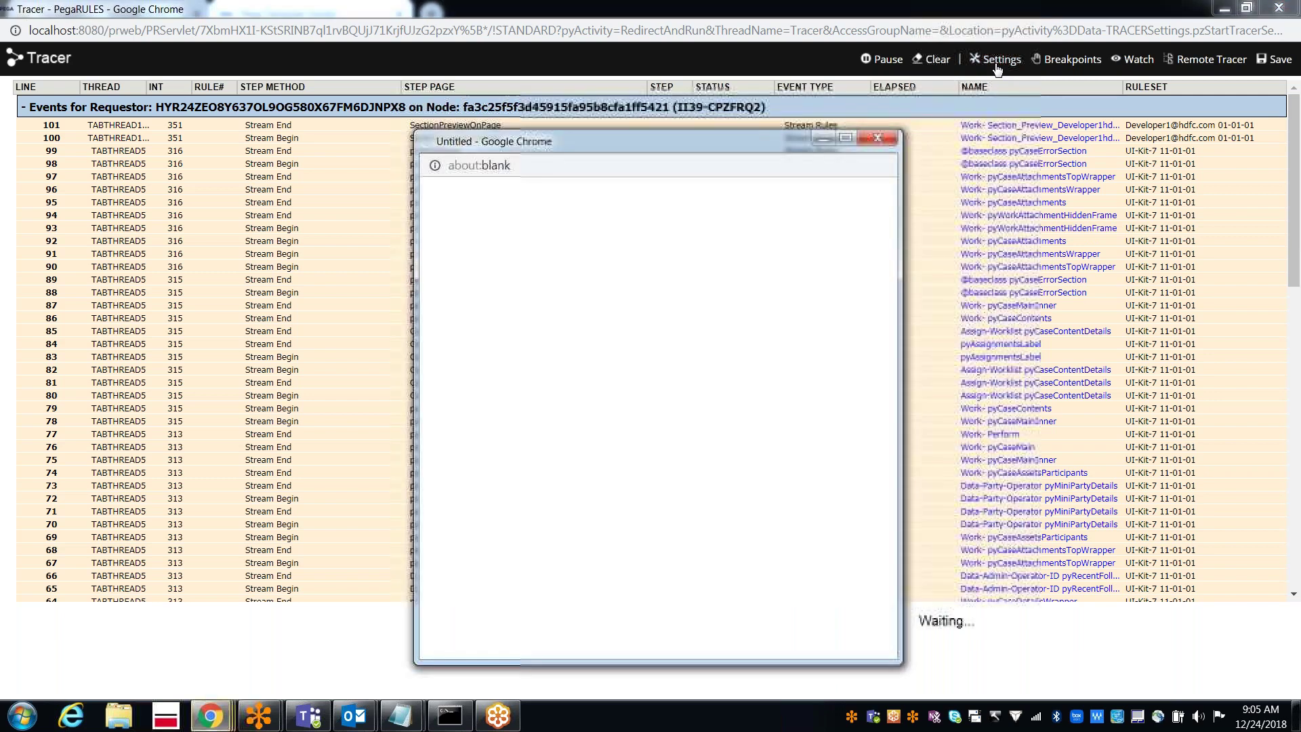
click(844, 136)
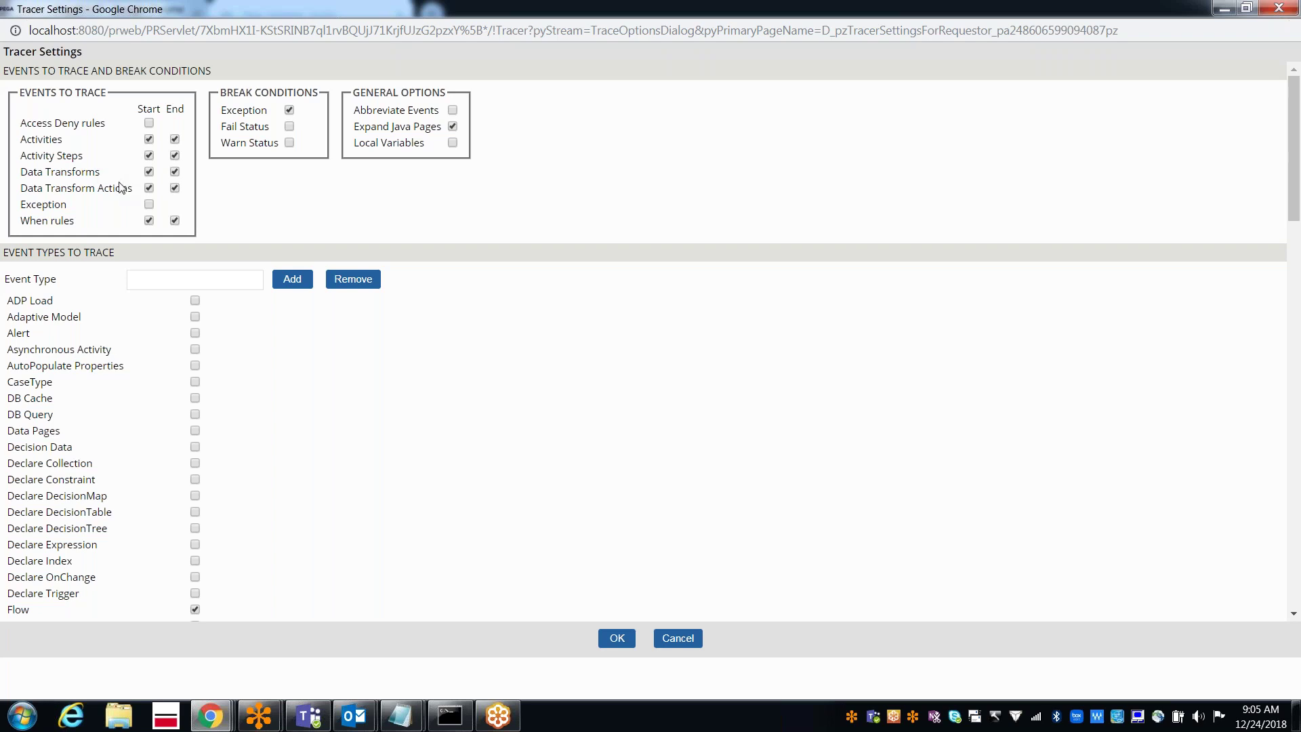
click(149, 218)
click(150, 188)
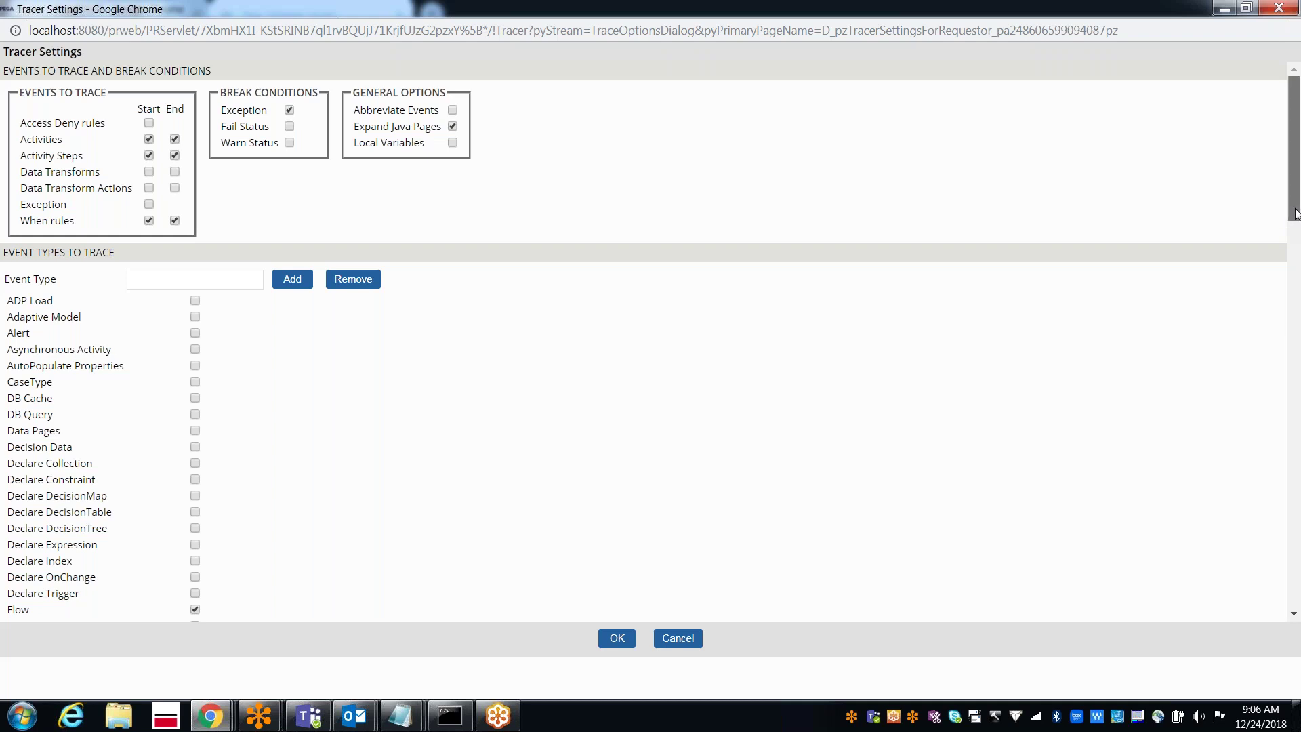
- Review the event types to trace and exclude the UI-Kit-7 ruleset from the rulesets to trace
scroll(1296, 242, down, 4)
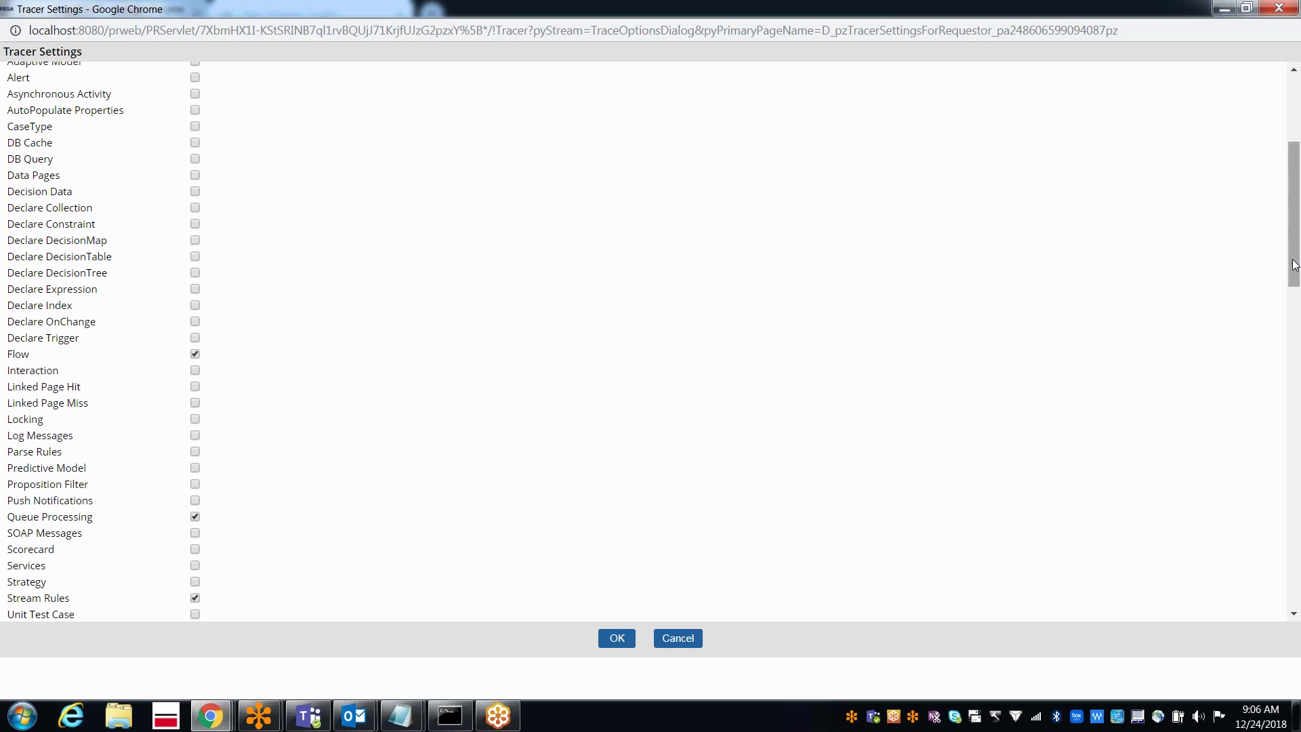
scroll(1275, 315, down, 3)
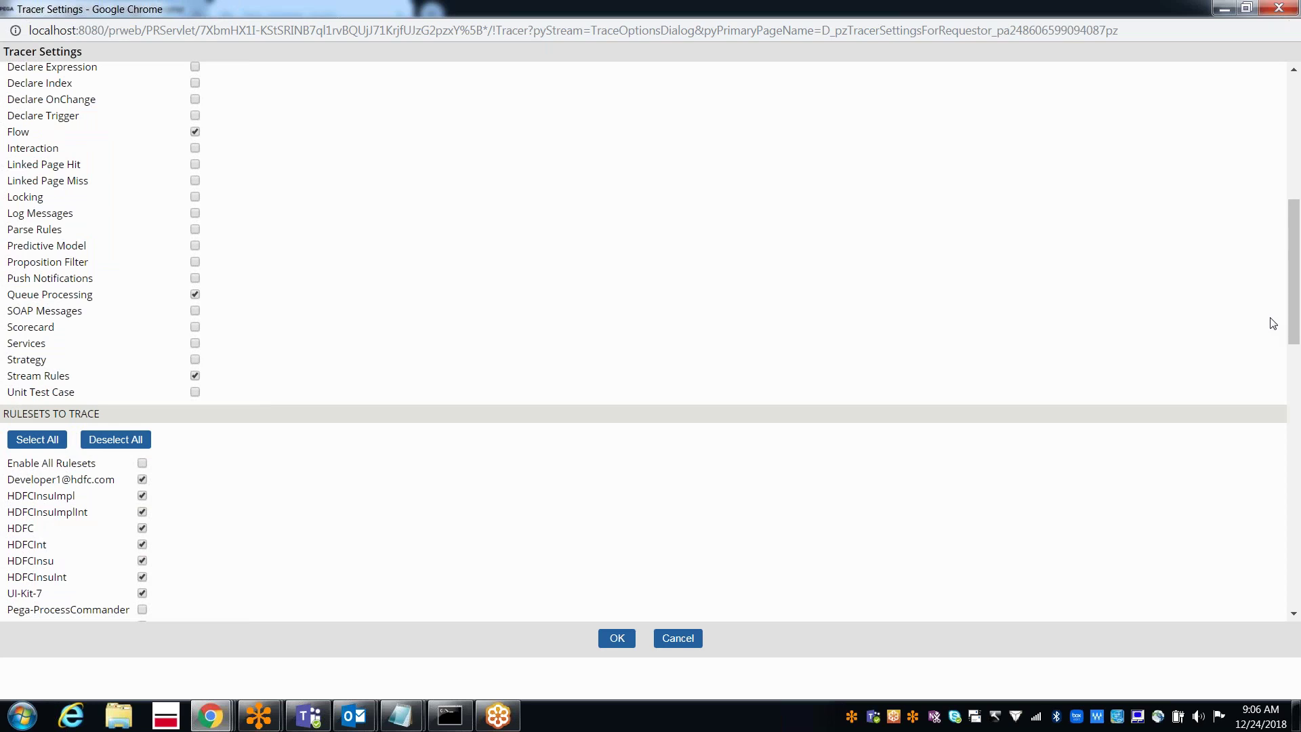
drag(1297, 326, 1283, 392)
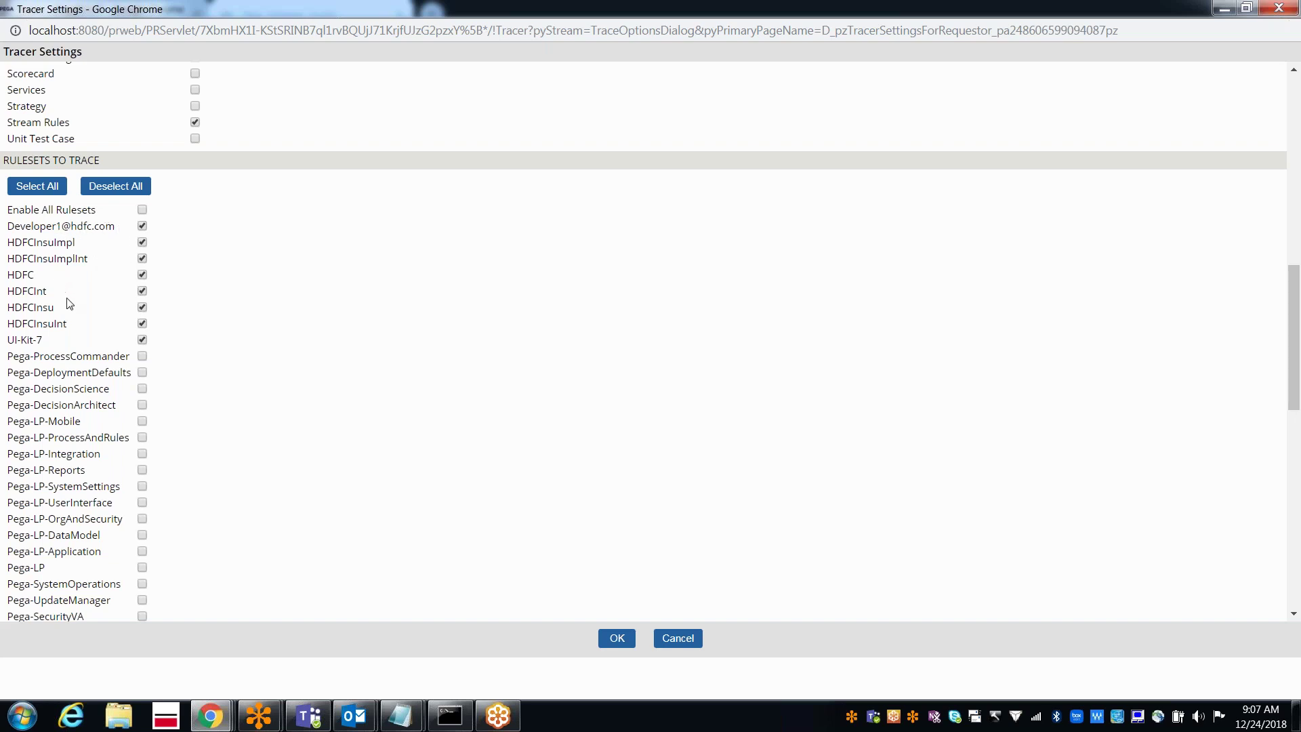
click(141, 340)
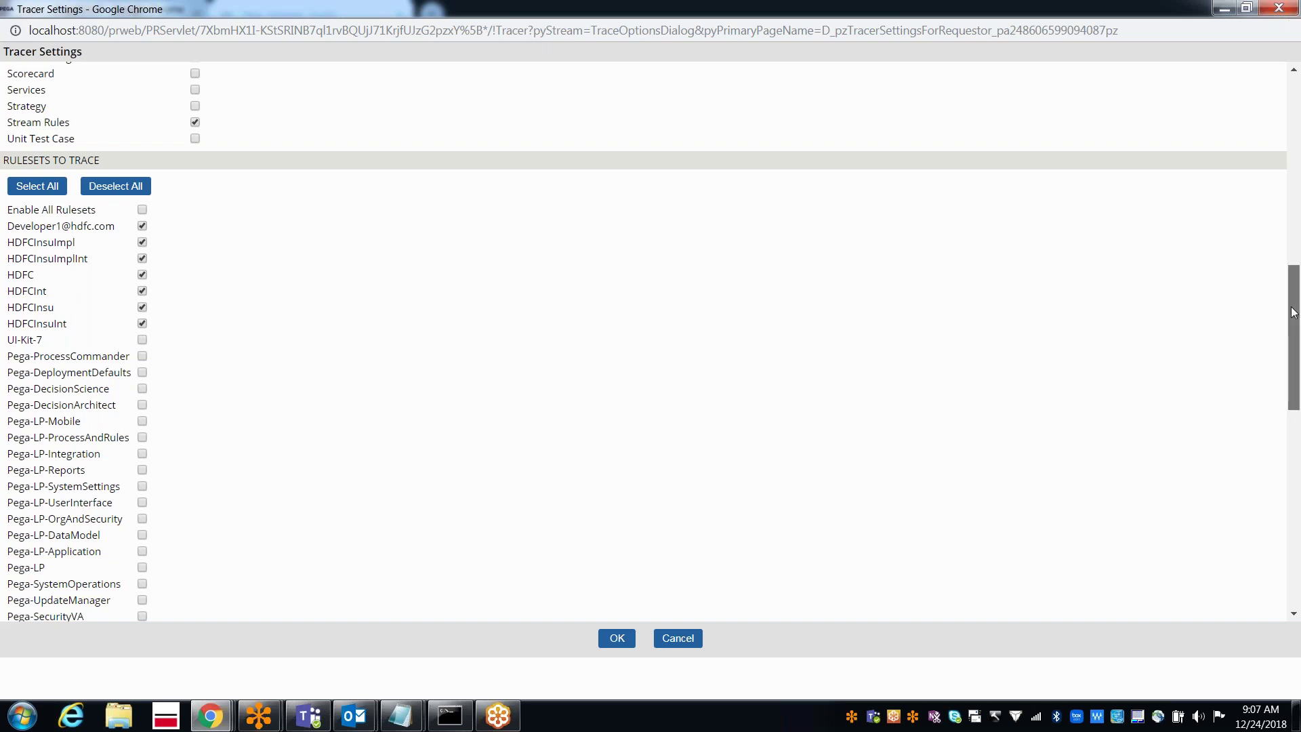
drag(1294, 312, 1279, 356)
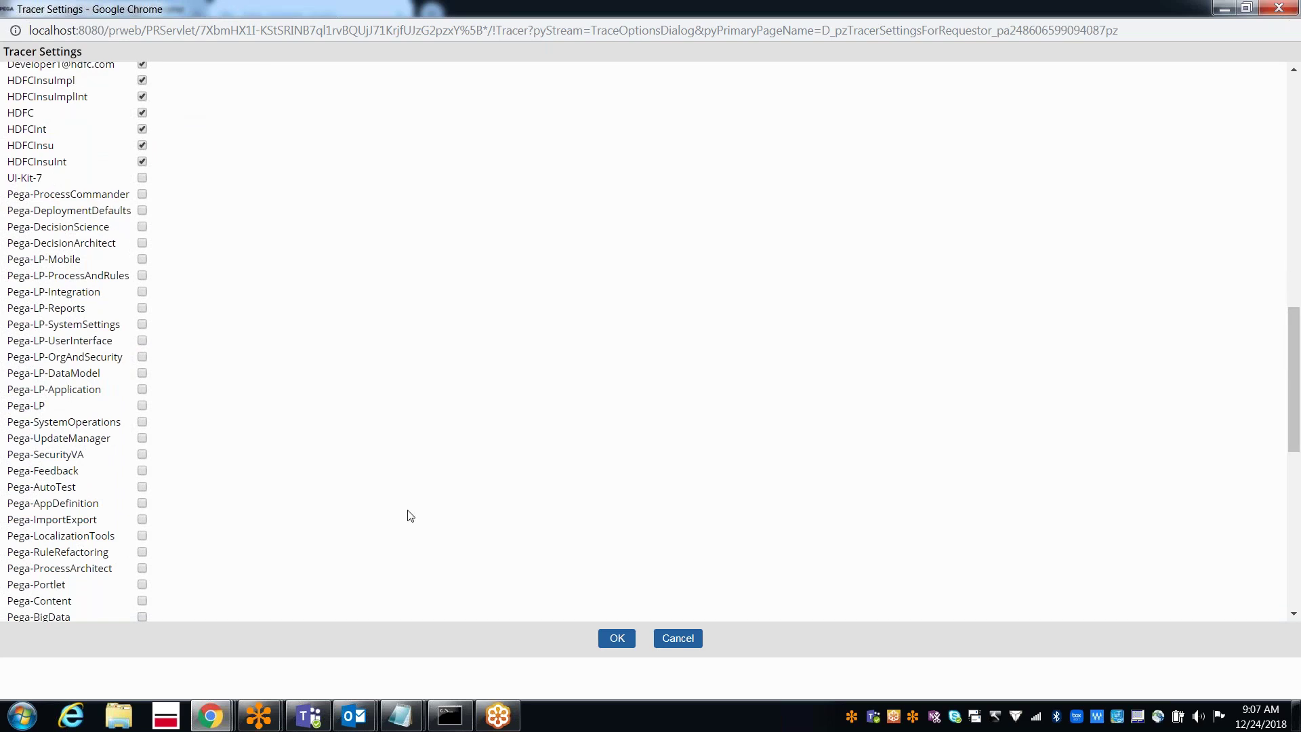
mouse_move(1292, 364)
mouse_down()
mouse_move(1247, 517)
mouse_move(1238, 337)
mouse_up()
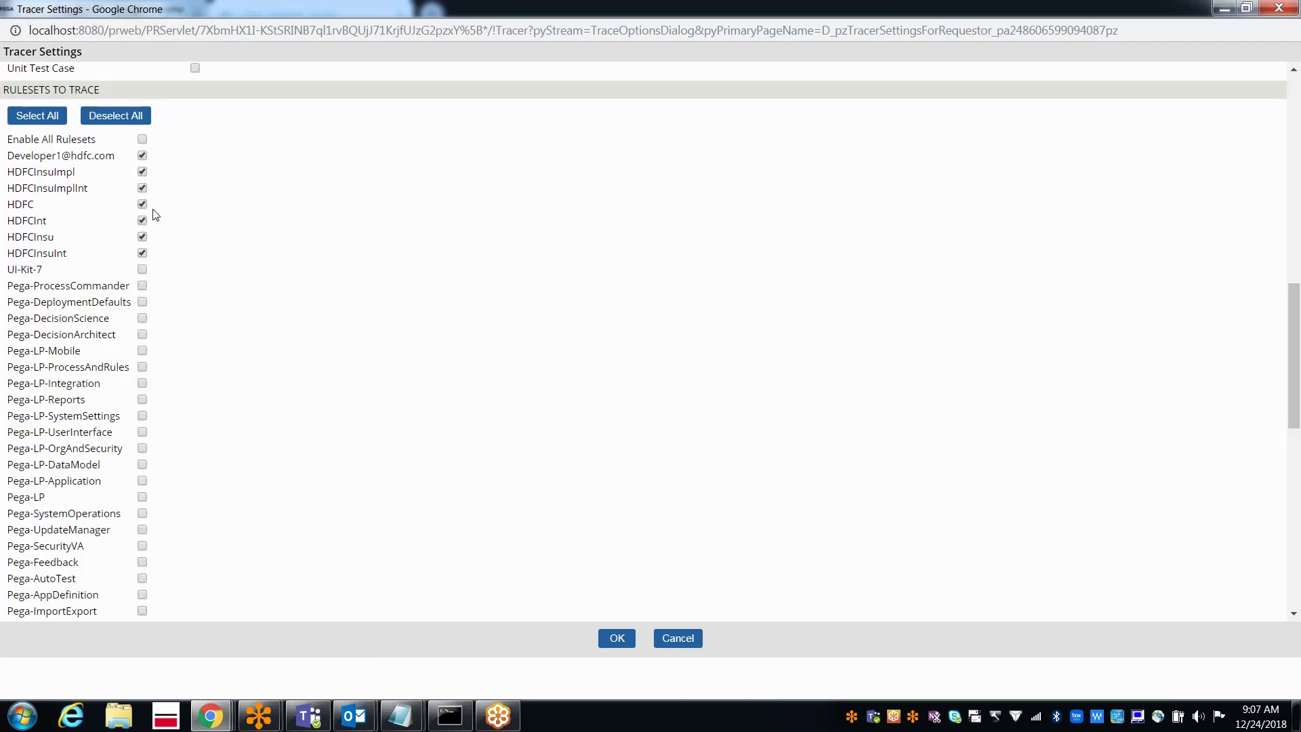
- Reset the ruleset selection, enable tracing for the developer's own ruleset and the HDFC application rulesets, and apply the Tracer settings
click(37, 119)
click(111, 116)
click(141, 156)
click(142, 205)
click(143, 237)
click(615, 637)
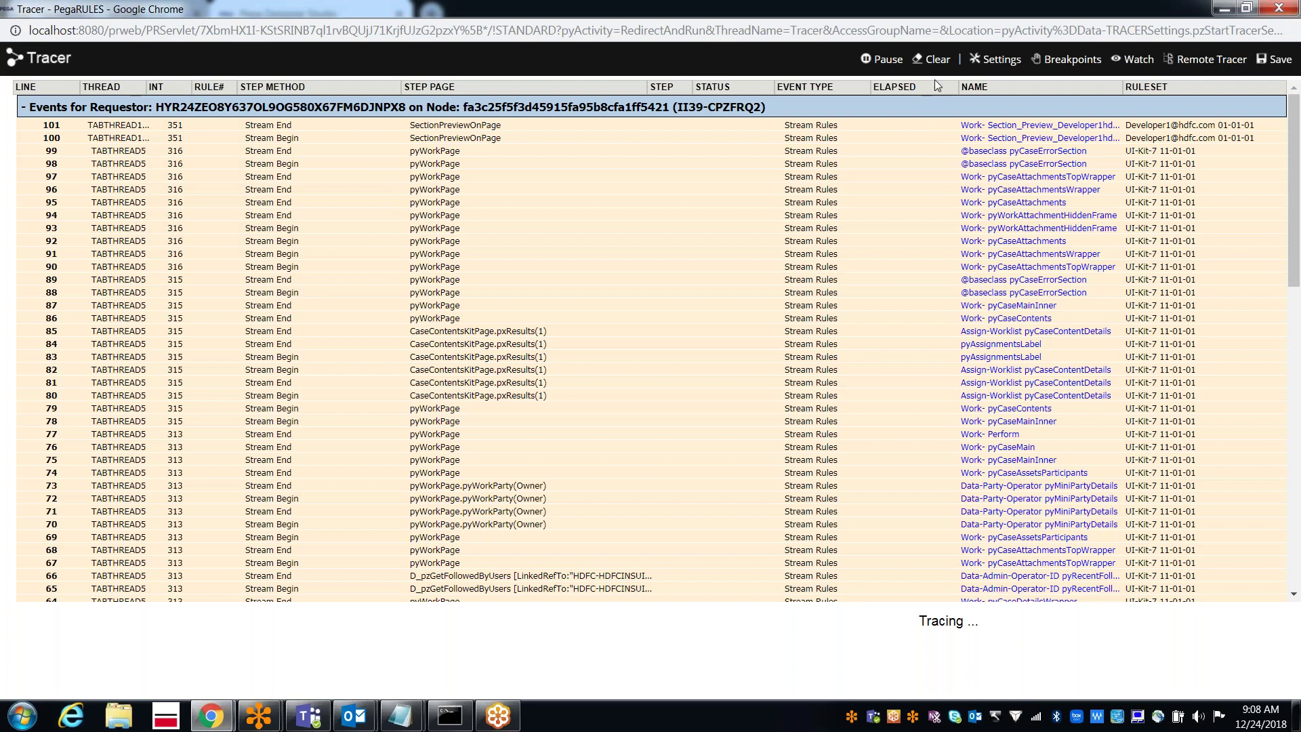
- Clear the recorded Tracer events, and in Designer Studio close the pyCaseActionAreaHeader section and the cases H-48, H-47 and H-46
click(937, 61)
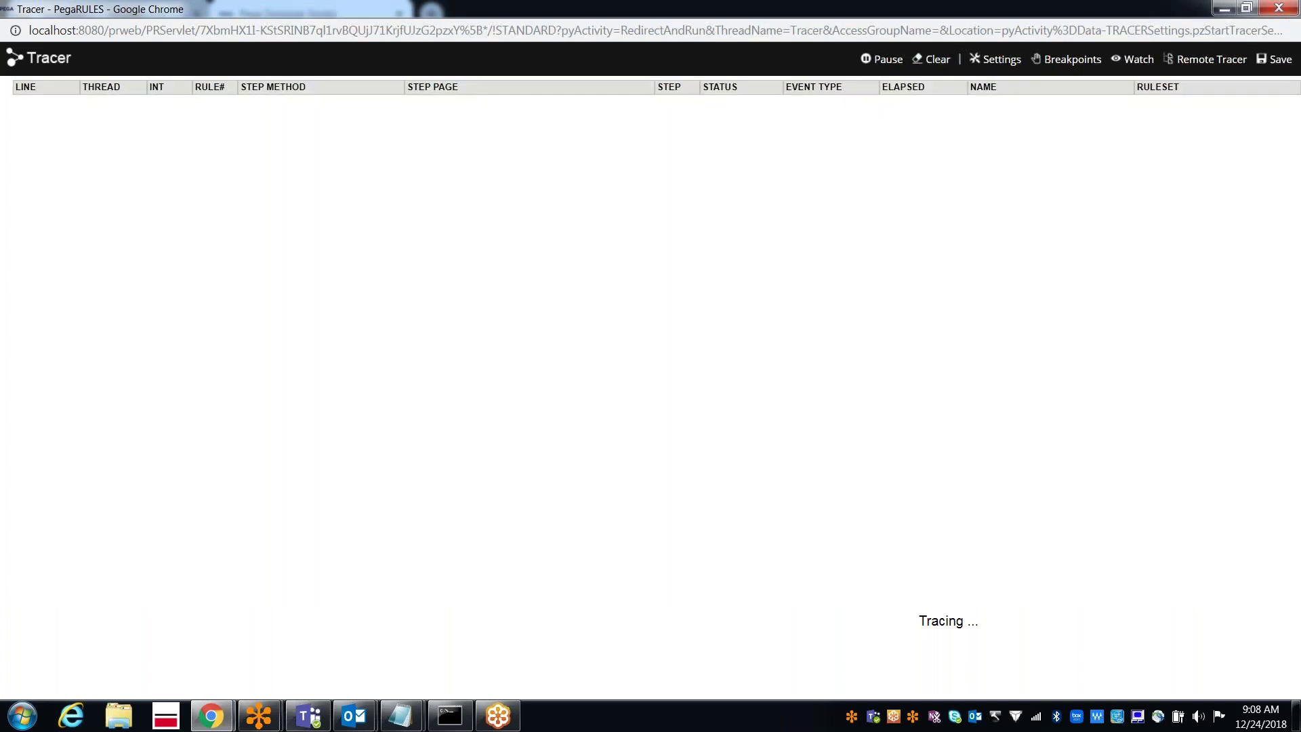
mouse_move(224, 718)
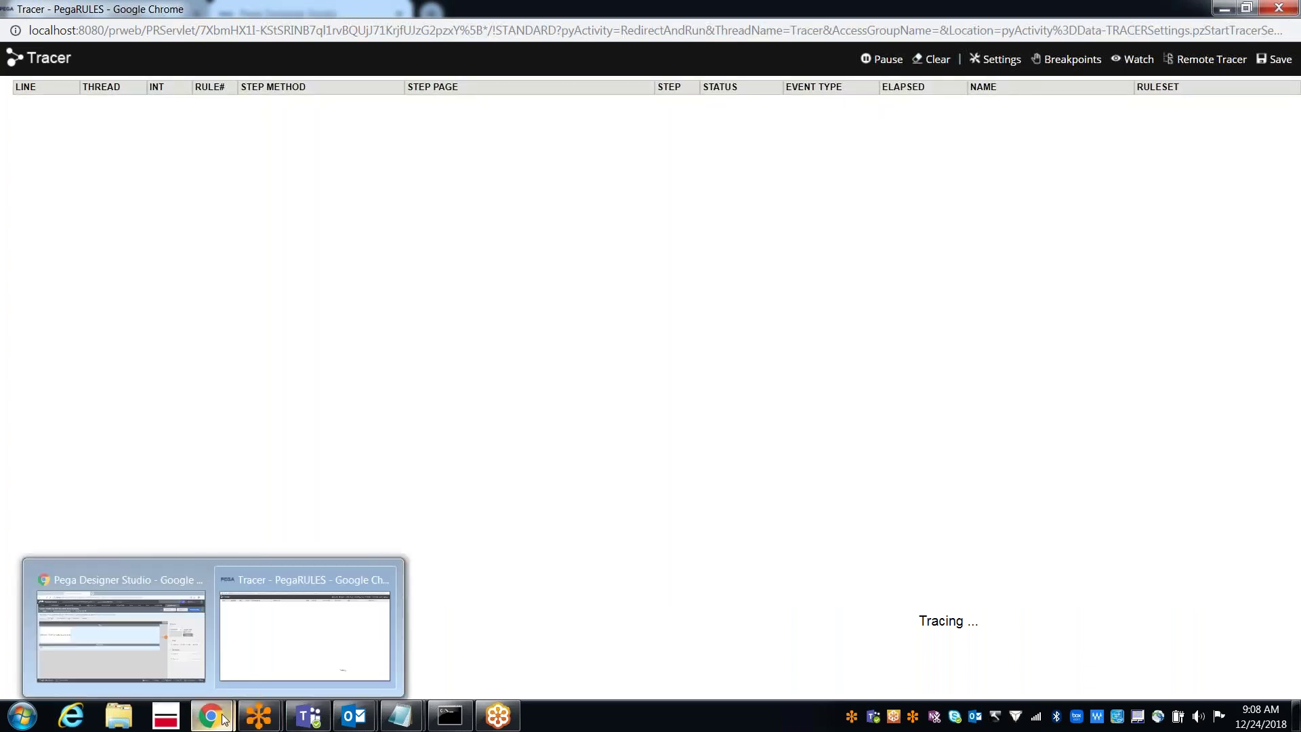
click(156, 641)
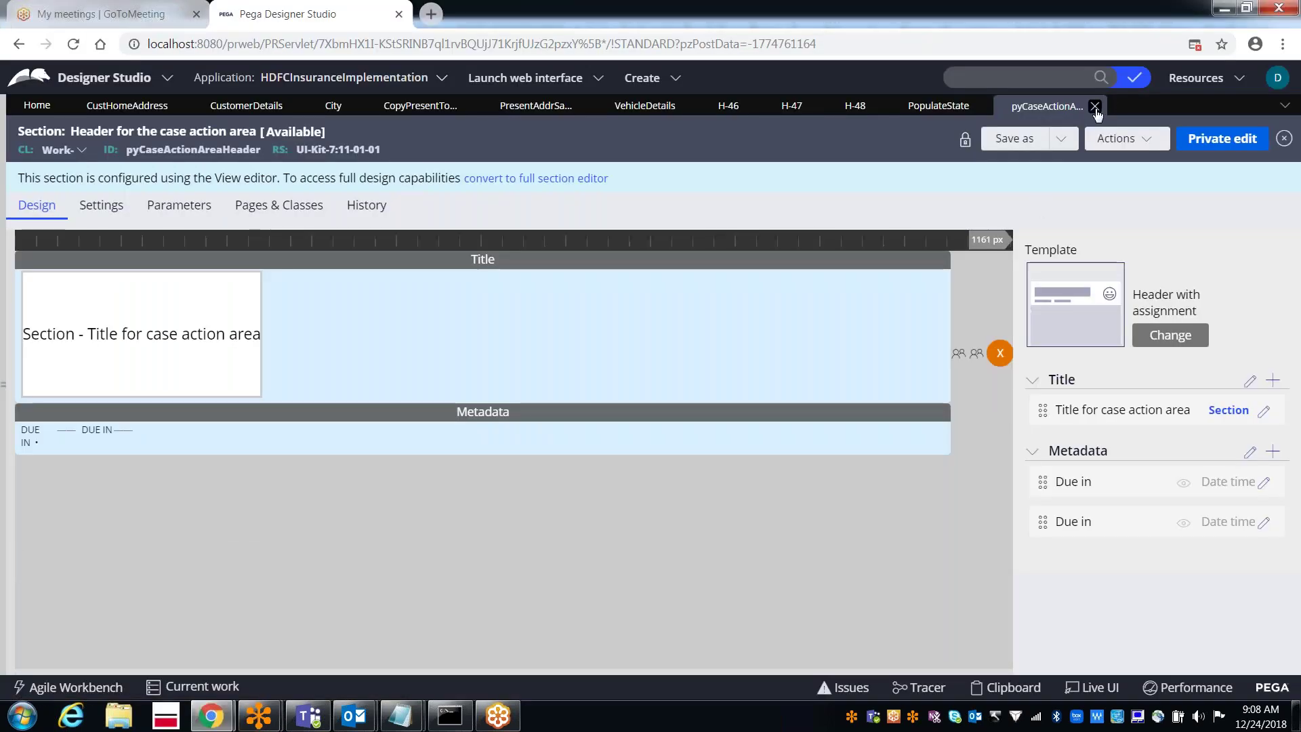
click(1095, 107)
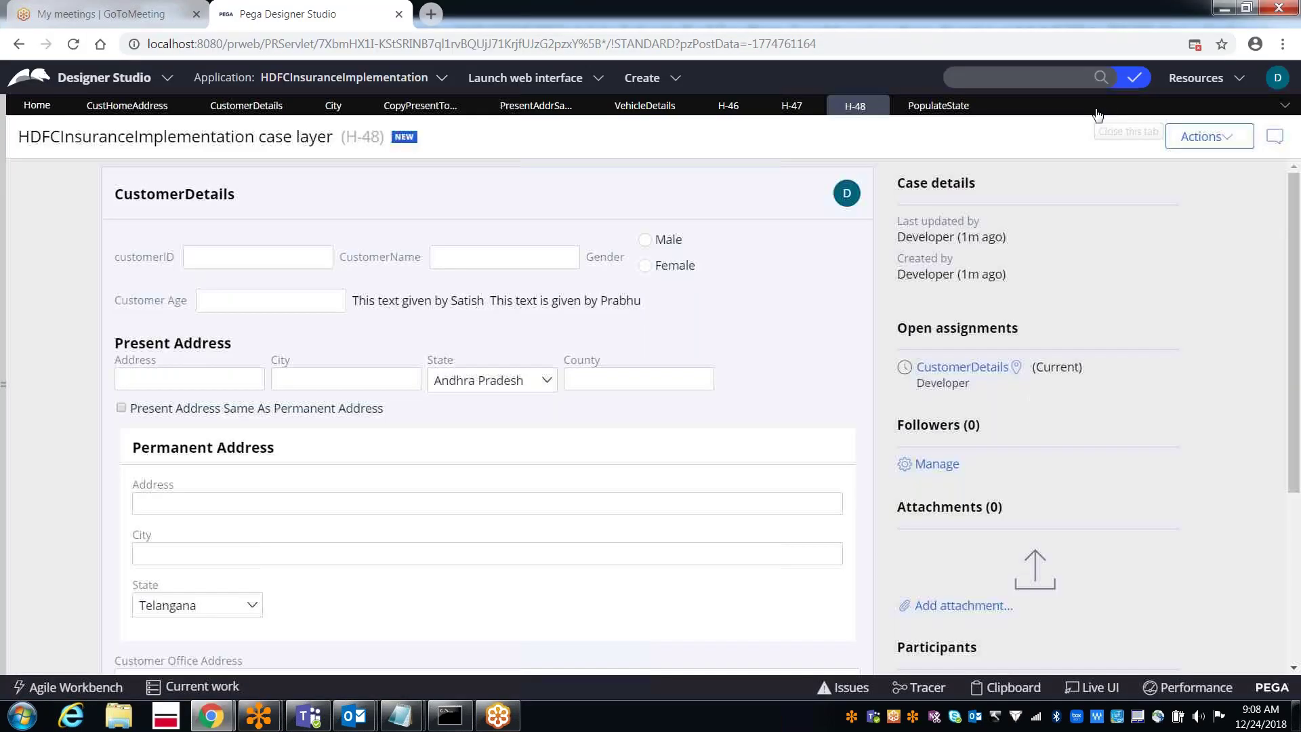
click(877, 107)
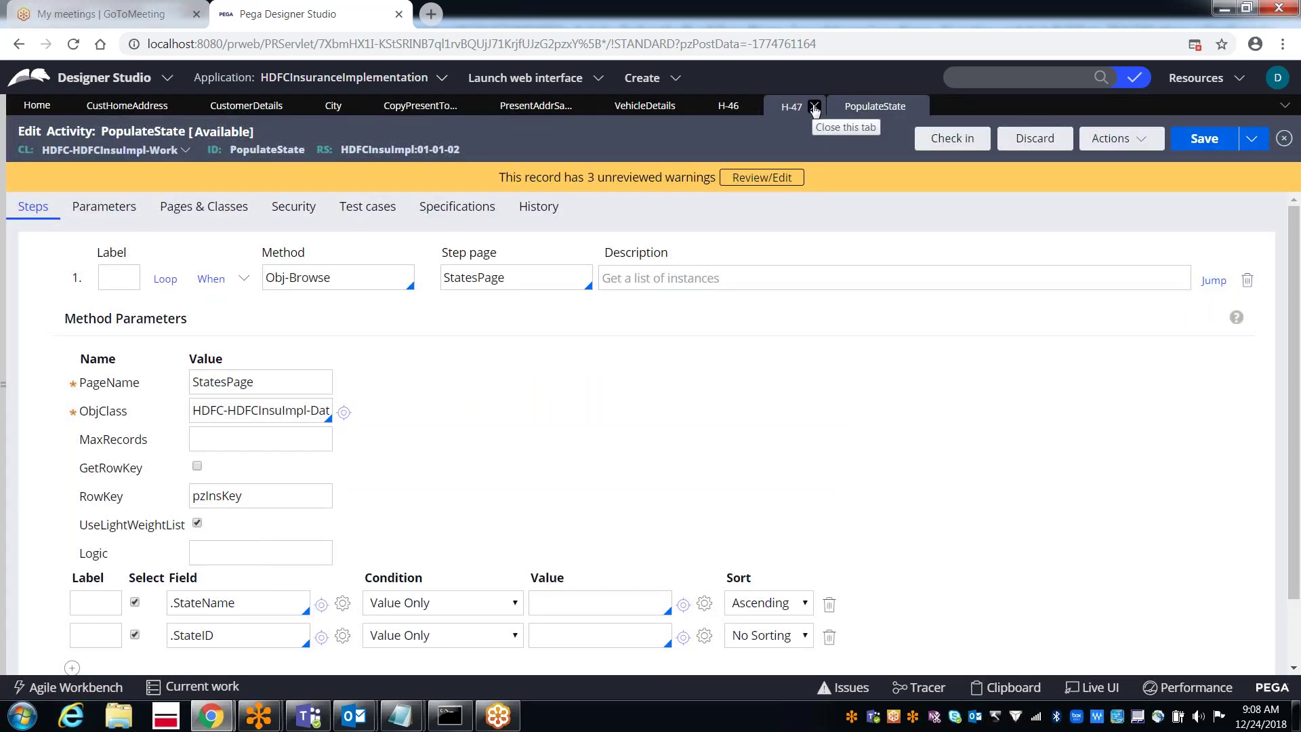
click(816, 109)
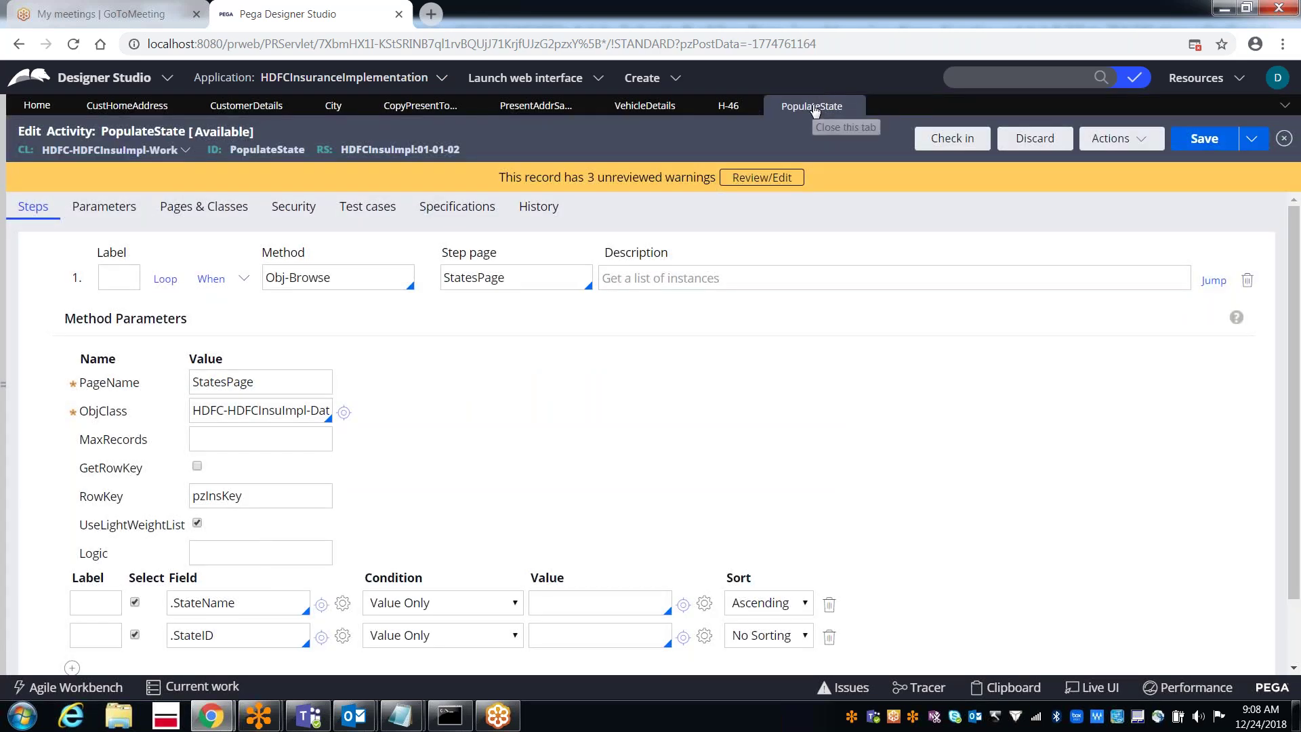
click(750, 107)
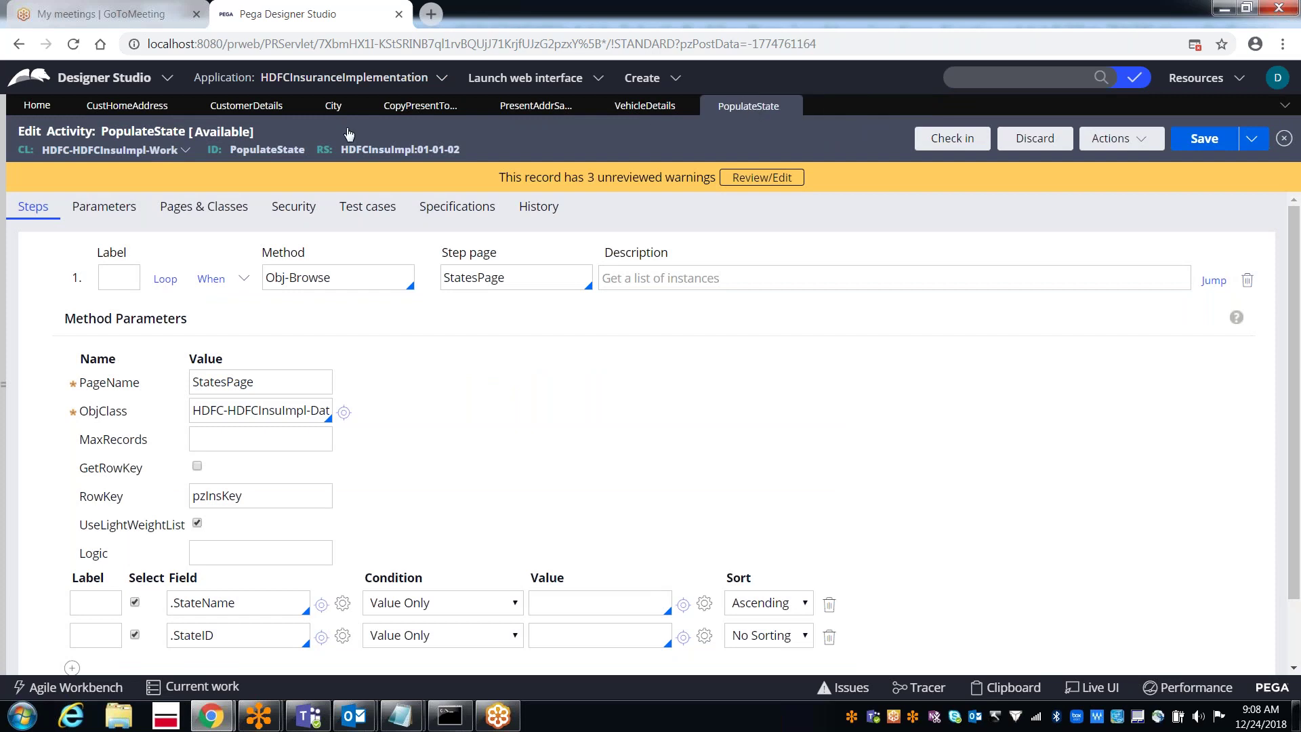
- Run the CustomerDetails flow as a new case and examine the events it generates in the Tracer
click(254, 111)
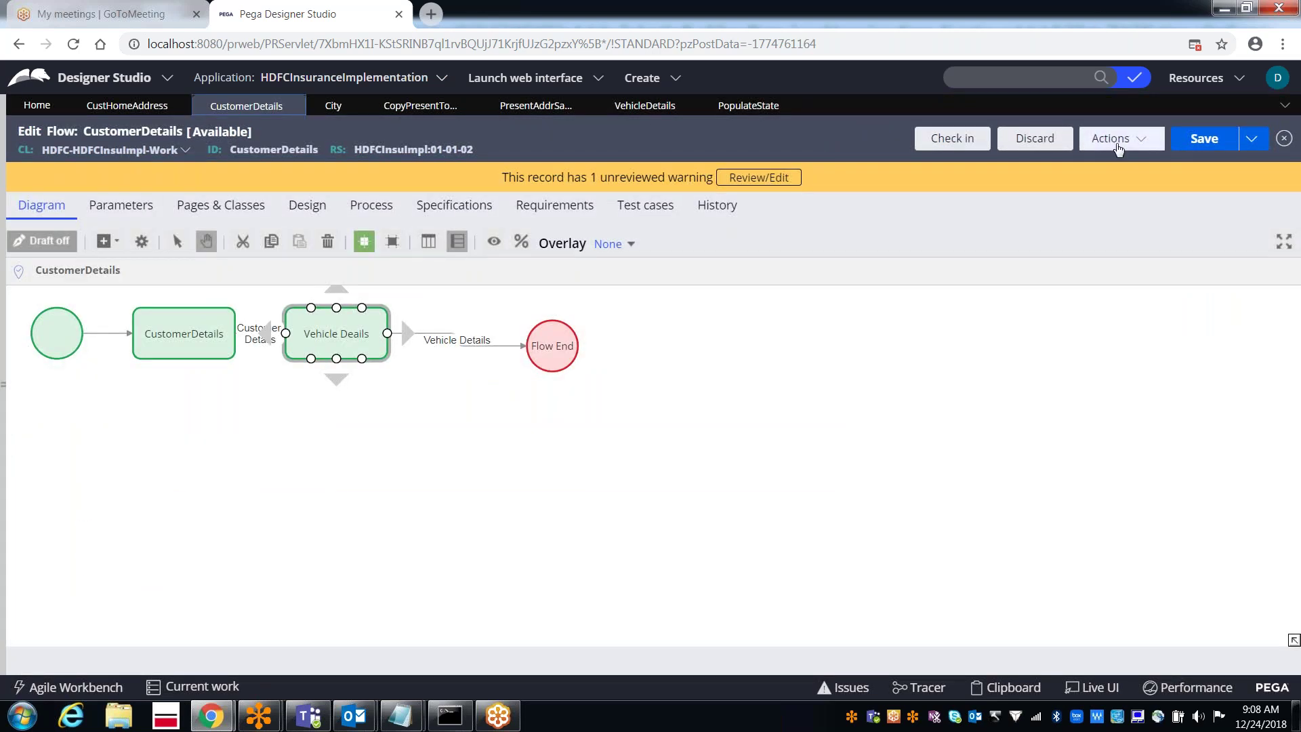
click(1118, 140)
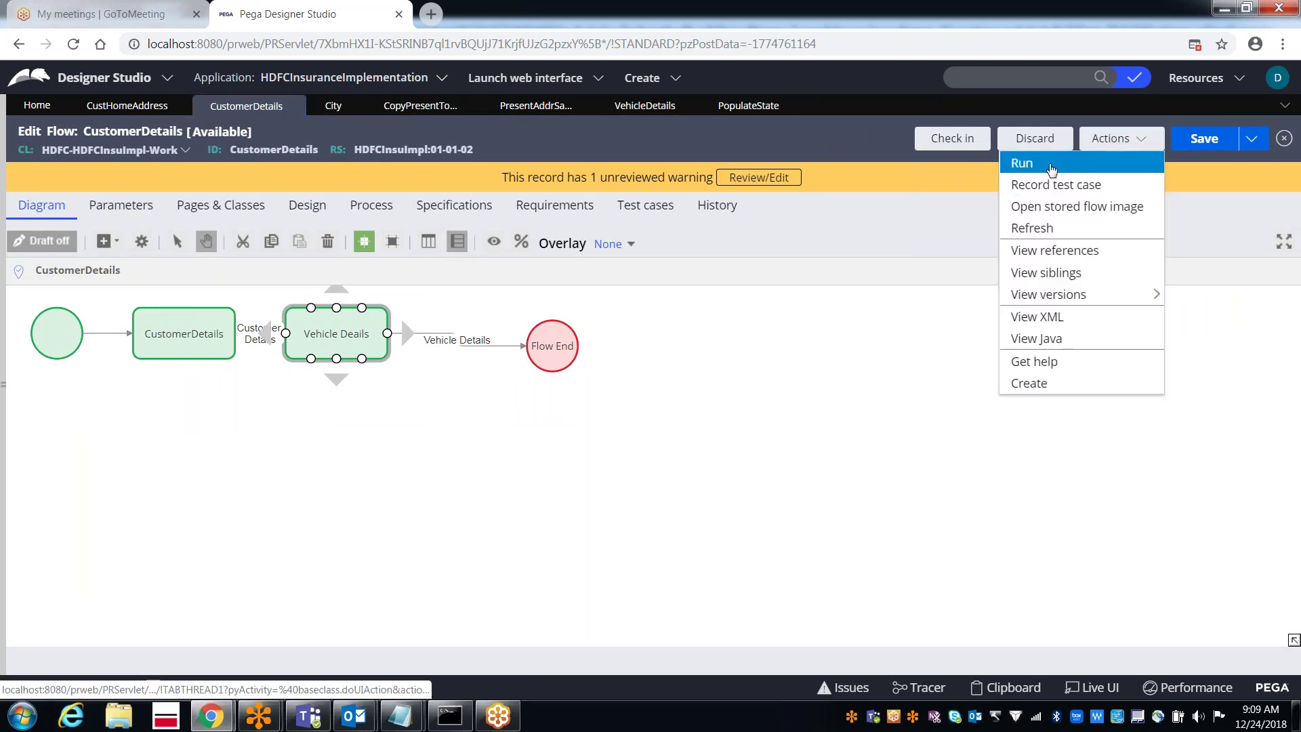
click(1050, 168)
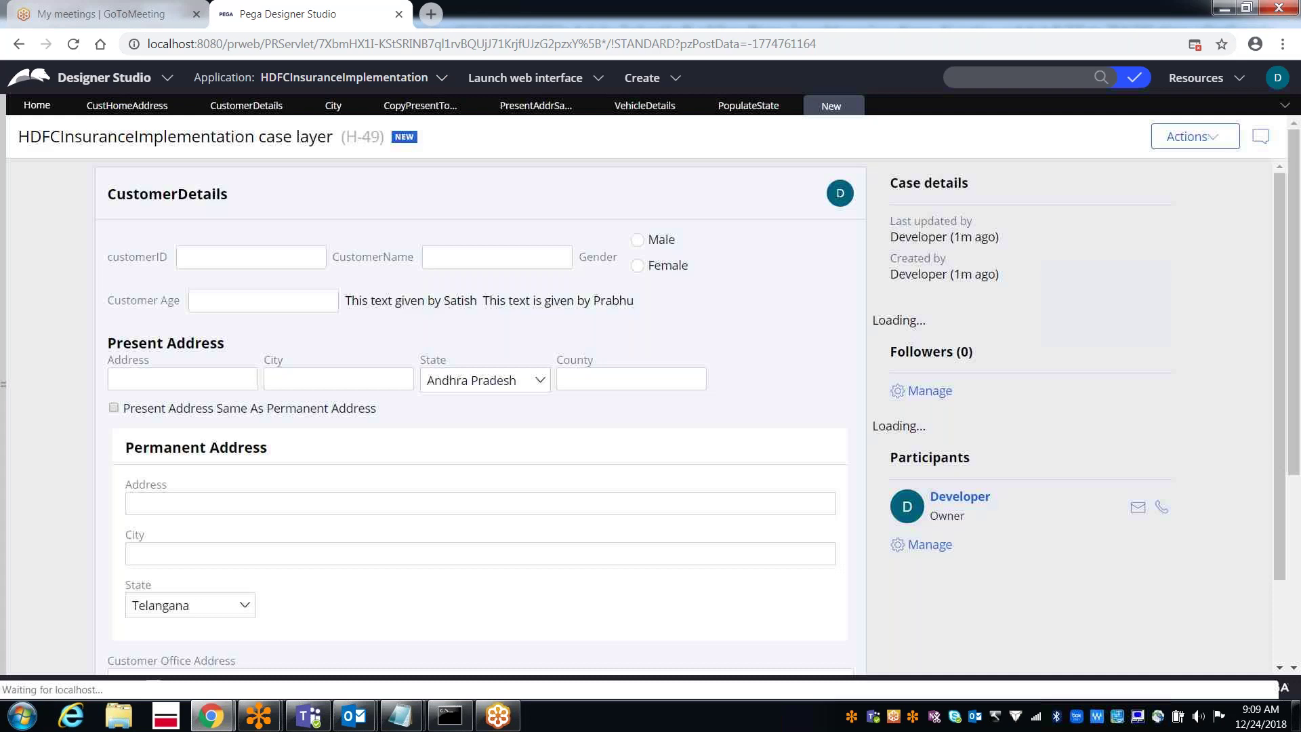
mouse_move(213, 716)
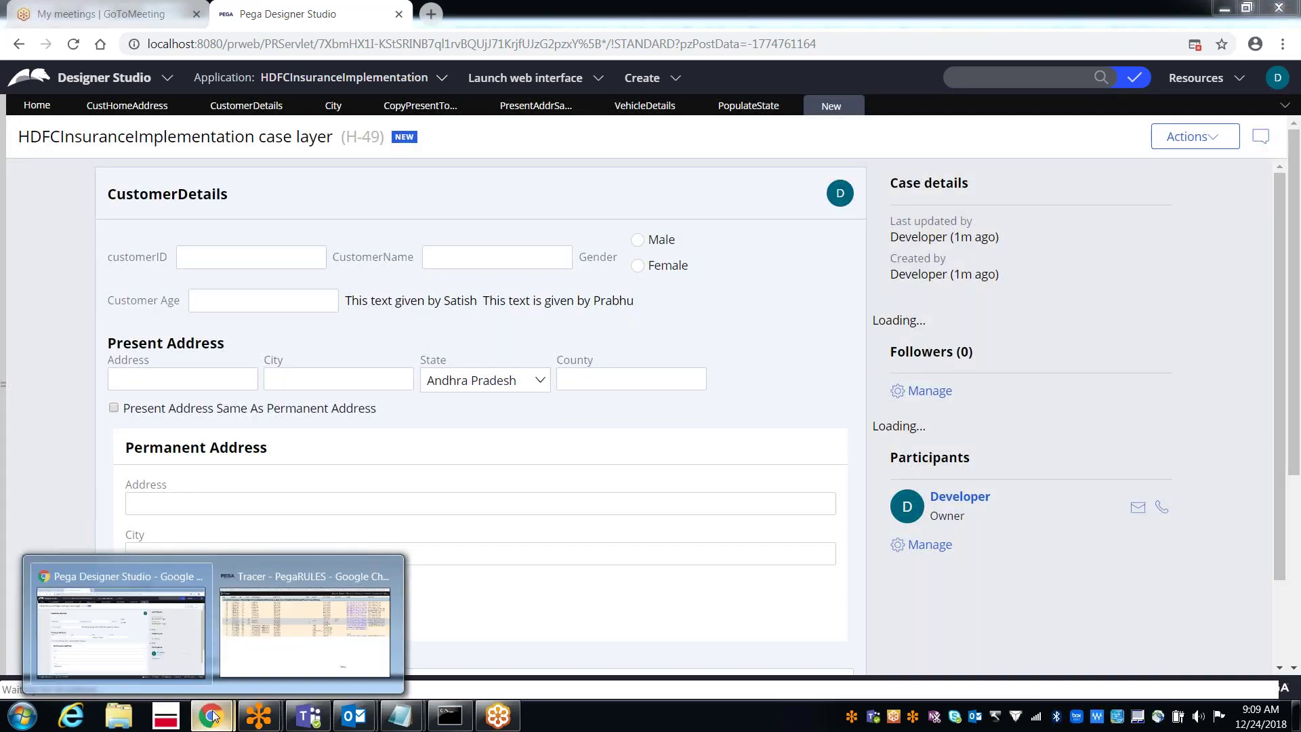
click(276, 637)
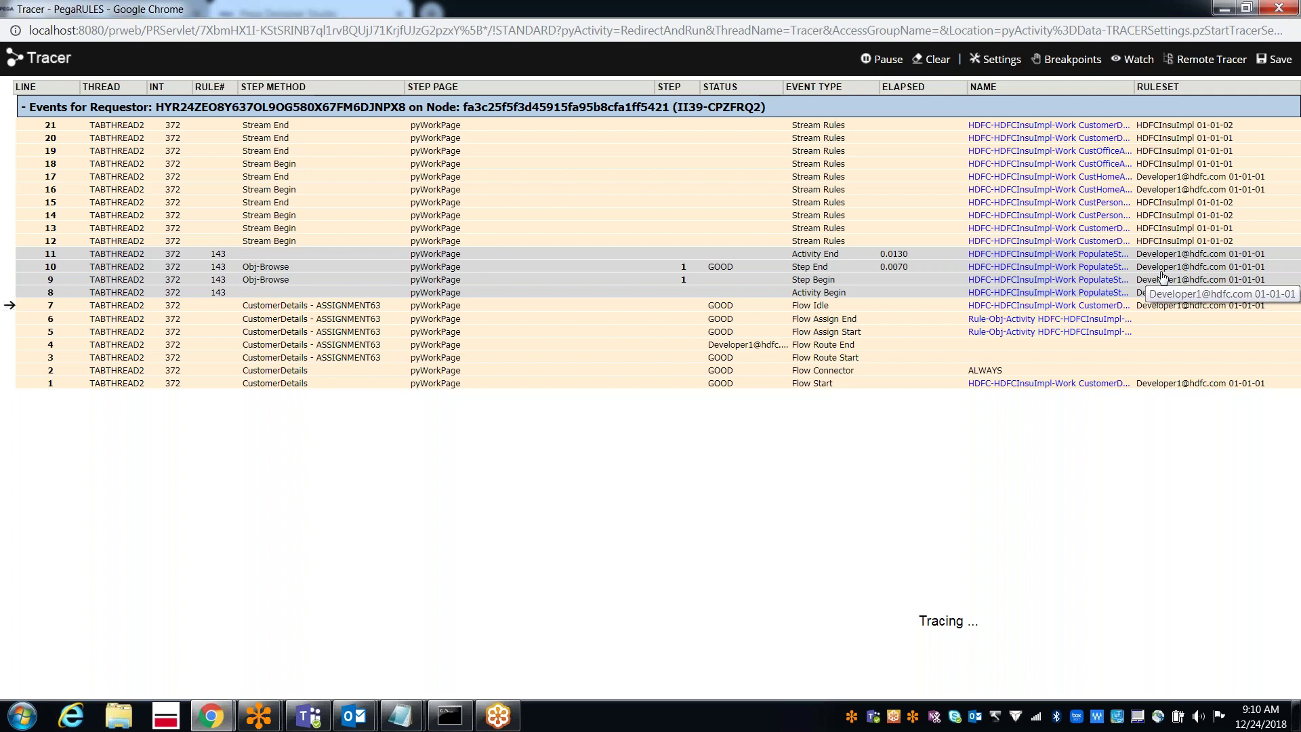
- Return from the Tracer to Designer Studio and check in the PopulateState activity with the comment "wip"
click(1088, 268)
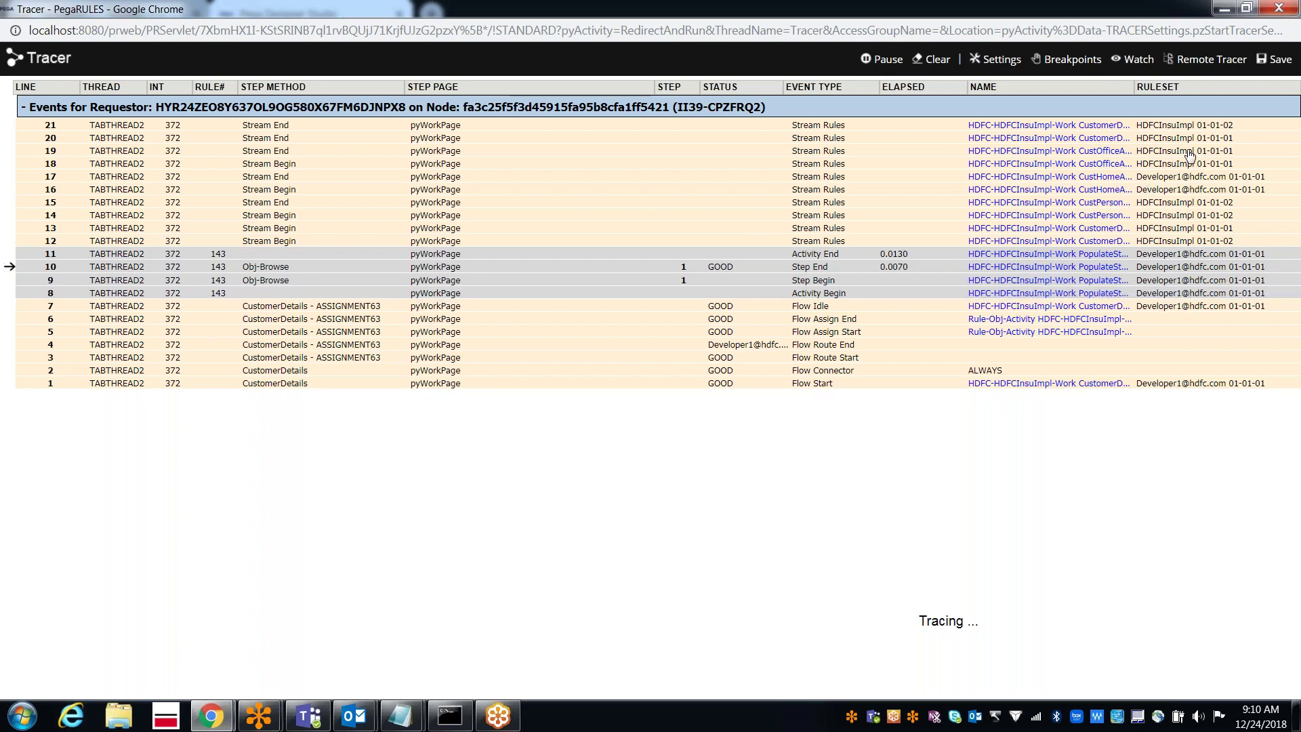
click(1224, 9)
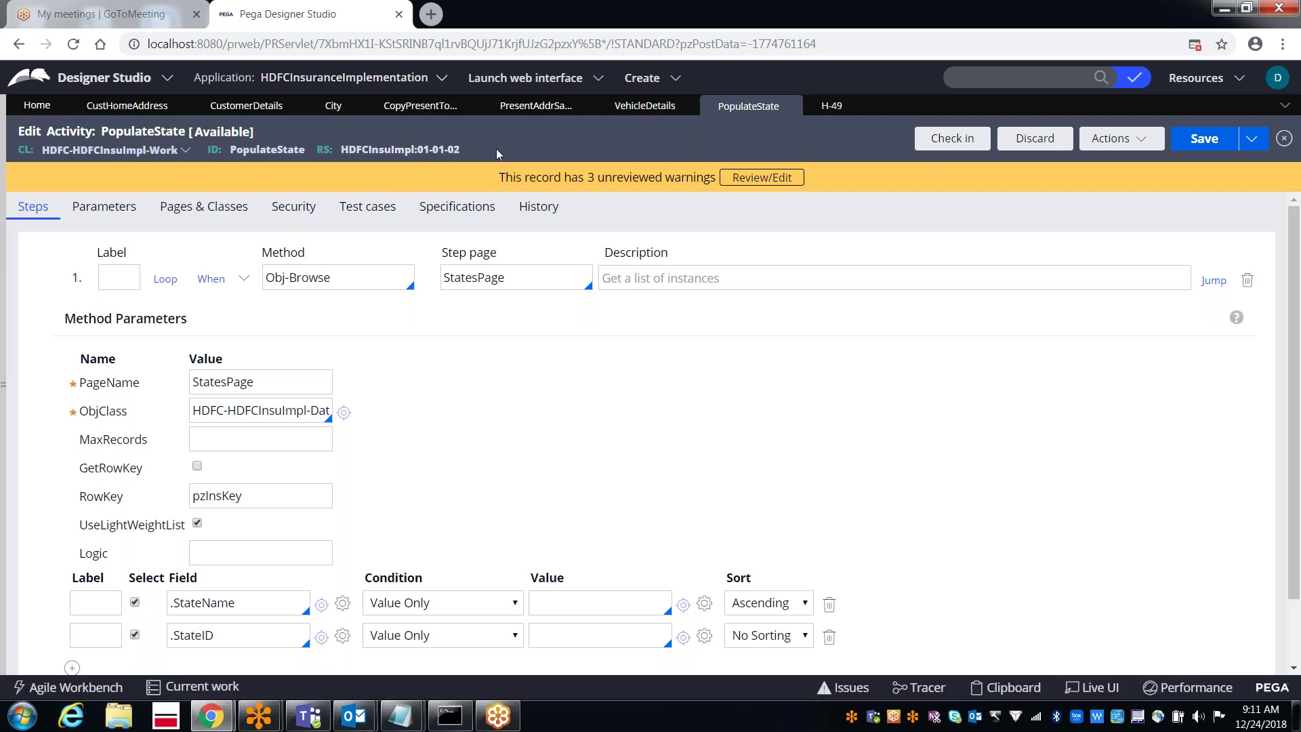
click(950, 140)
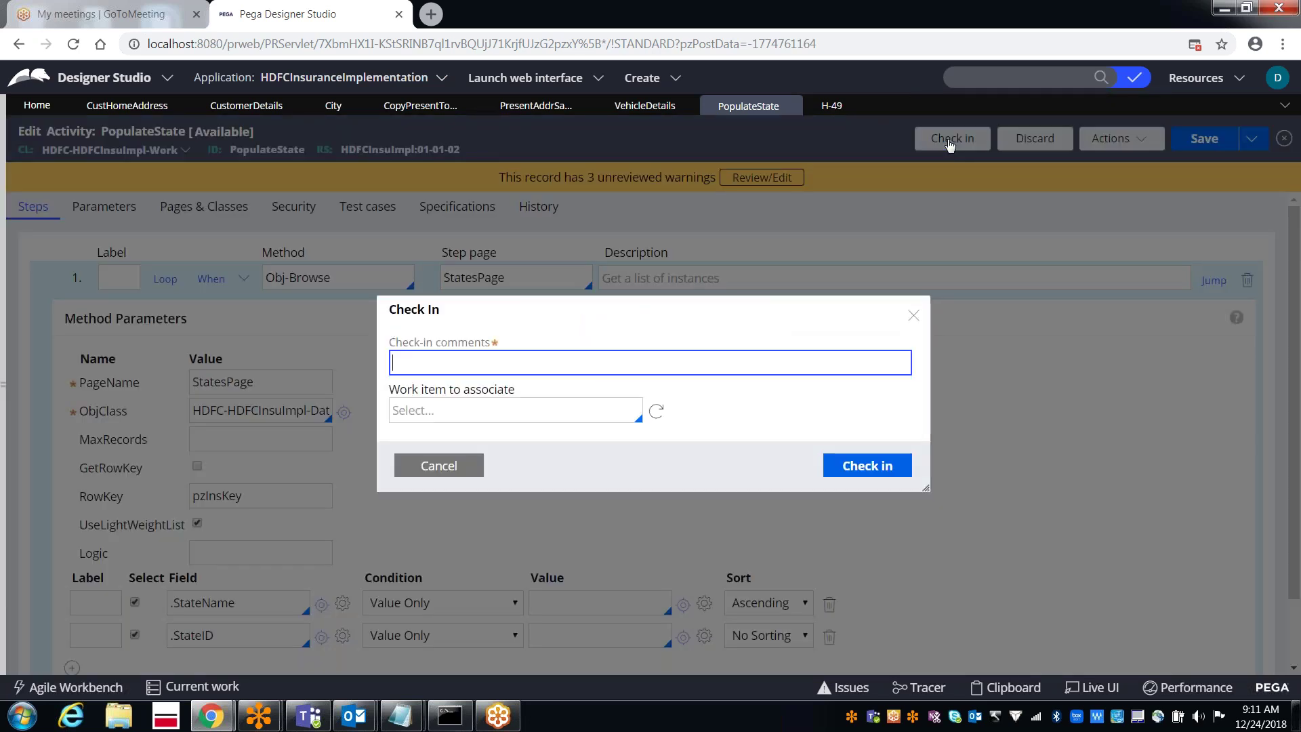
text(wip)
key(Return)
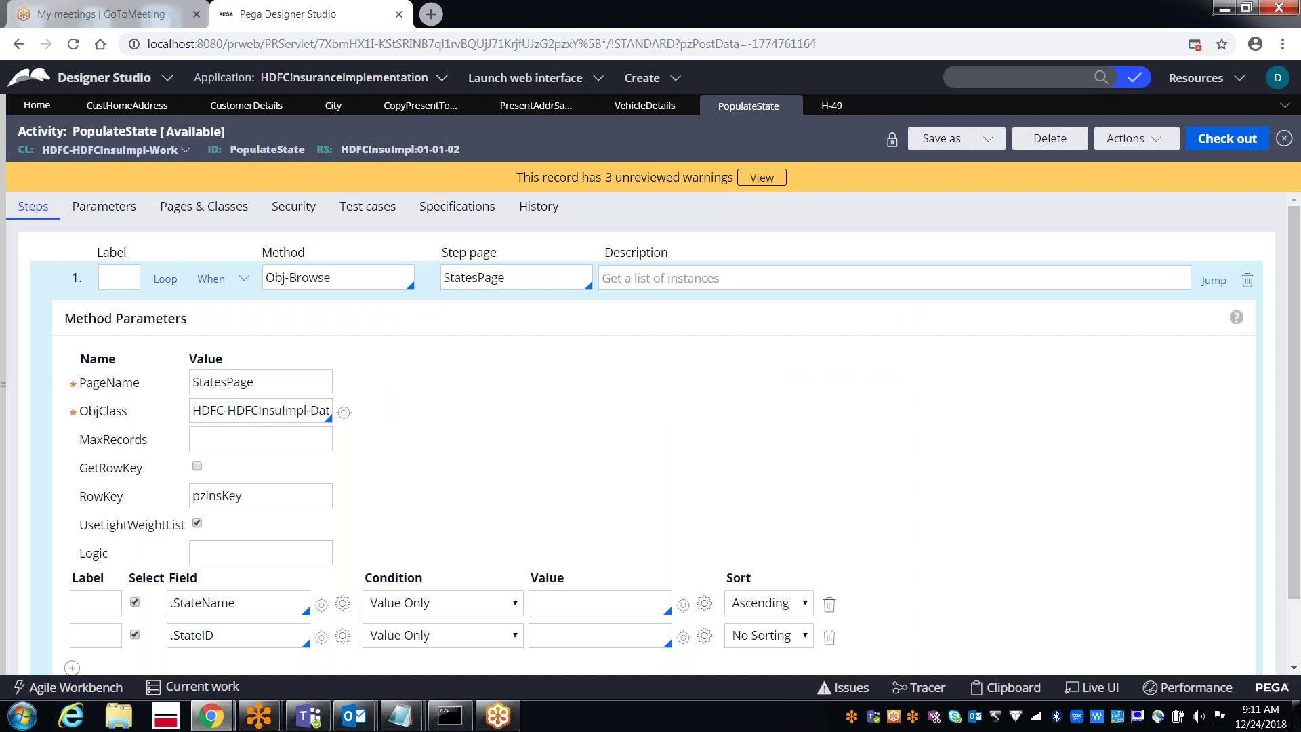
- Recheck the rulesets of the recorded PopulateState activity events in the Tracer, and go back to Designer Studio
mouse_move(217, 715)
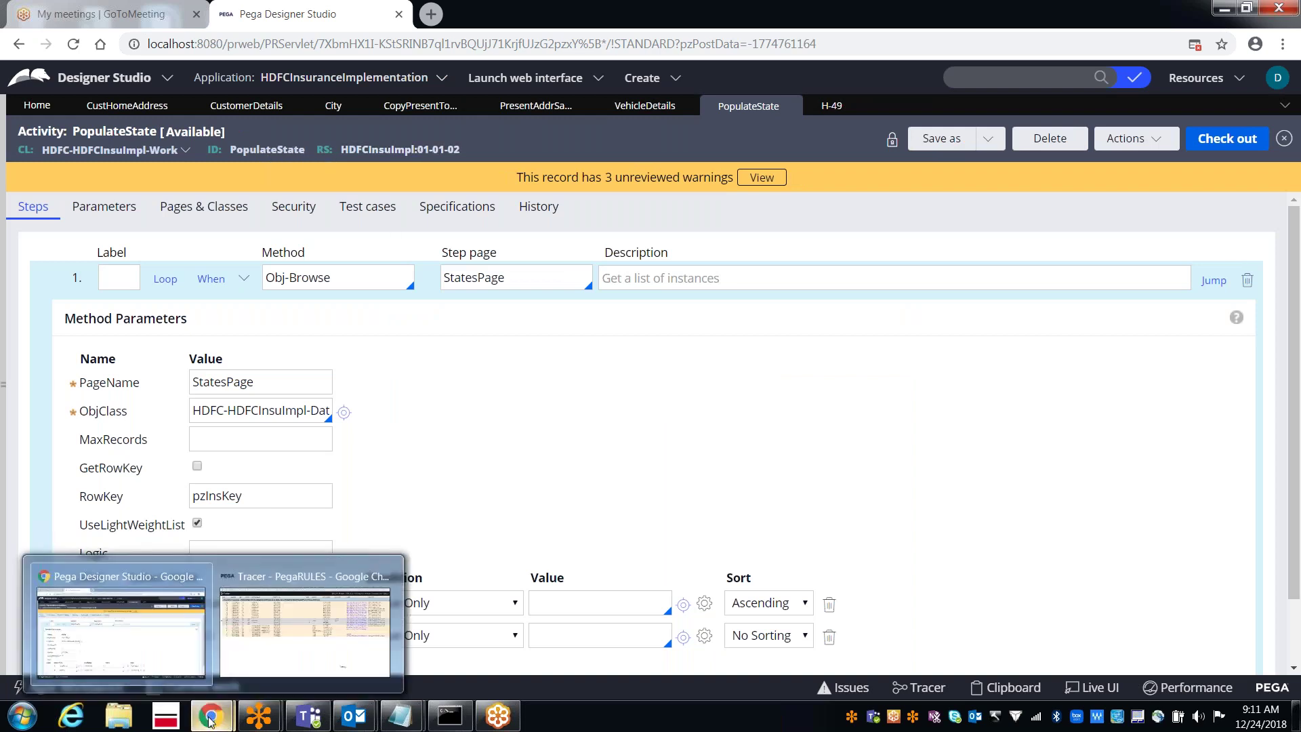
click(289, 651)
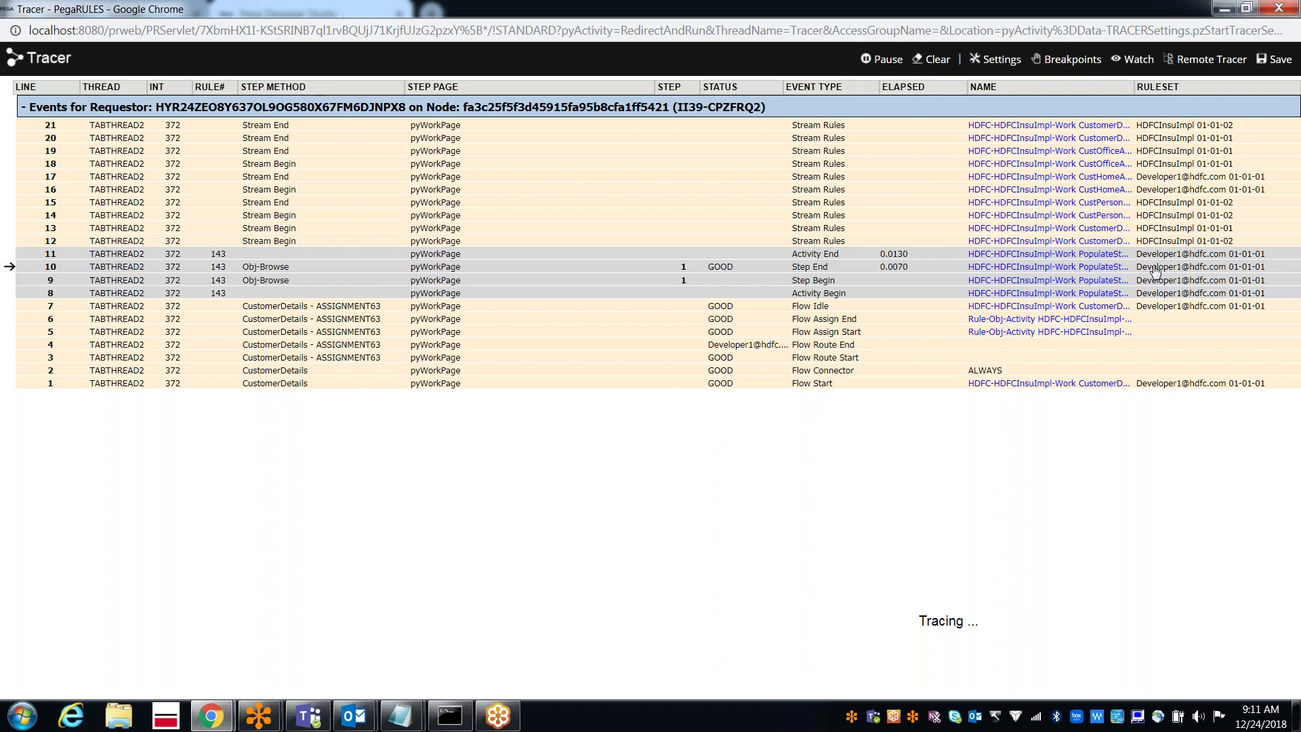
click(1224, 10)
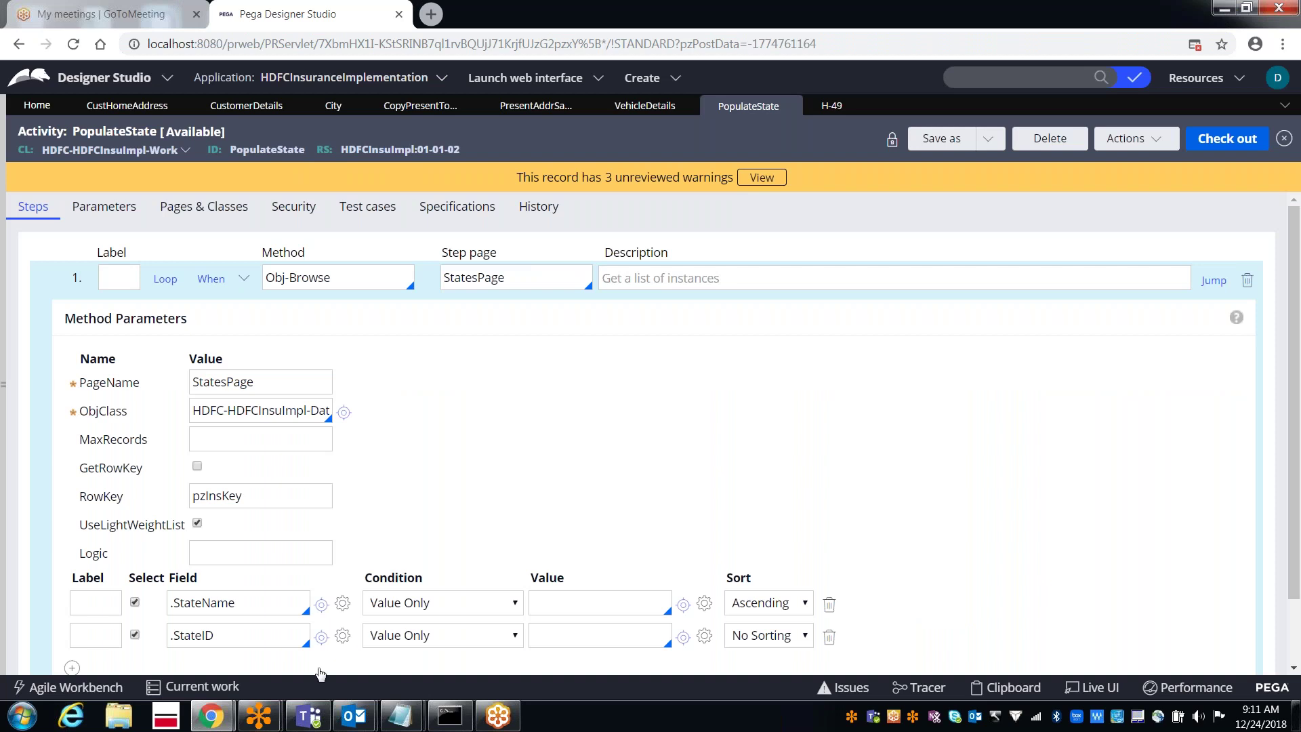
mouse_move(223, 728)
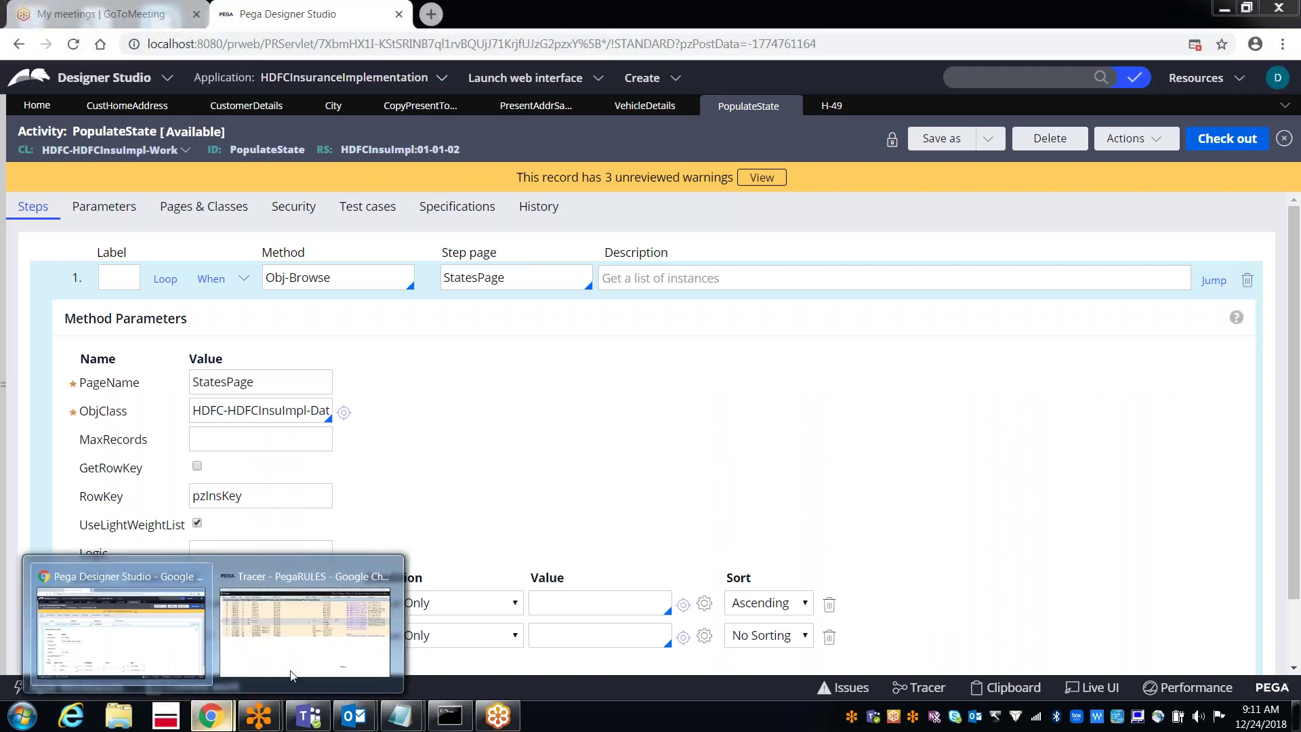
click(305, 627)
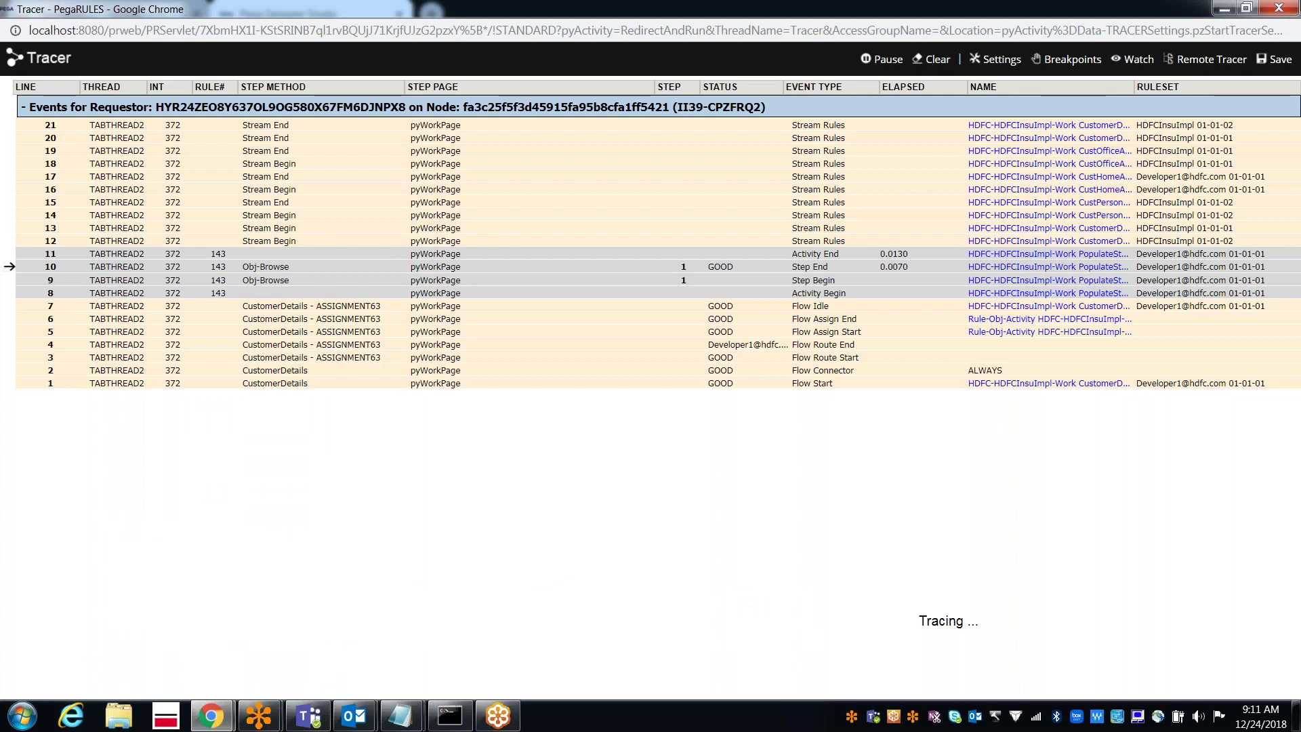
click(1223, 8)
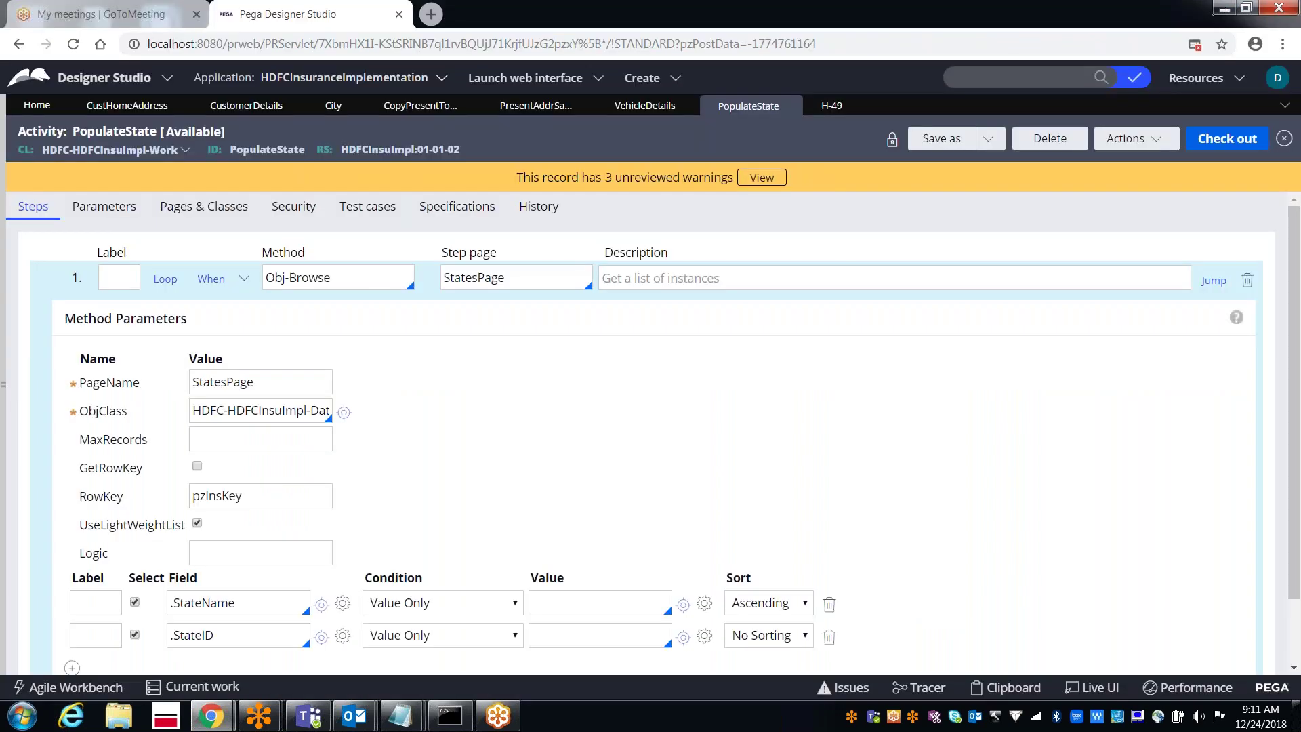
- Run the CustomerDetails flow again as a new case and compare the rulesets of its PopulateState events in the Tracer
click(244, 110)
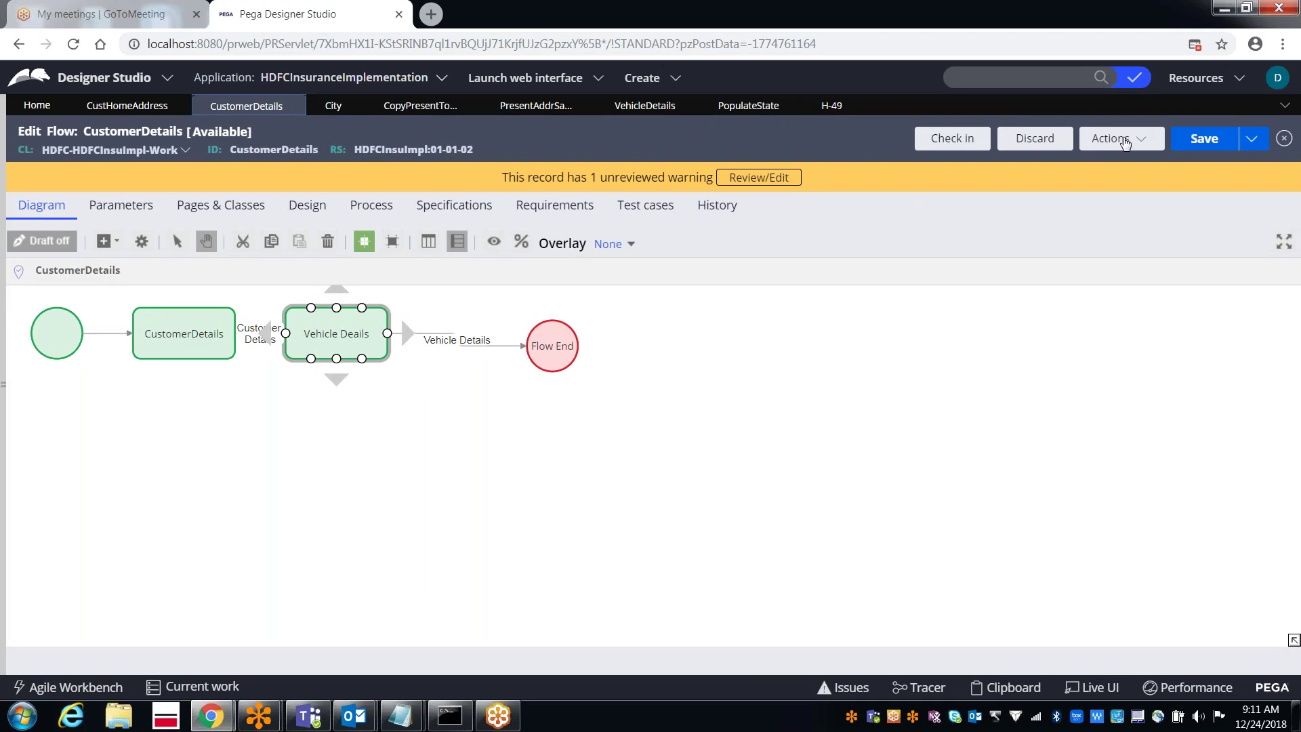
click(1121, 139)
click(1023, 166)
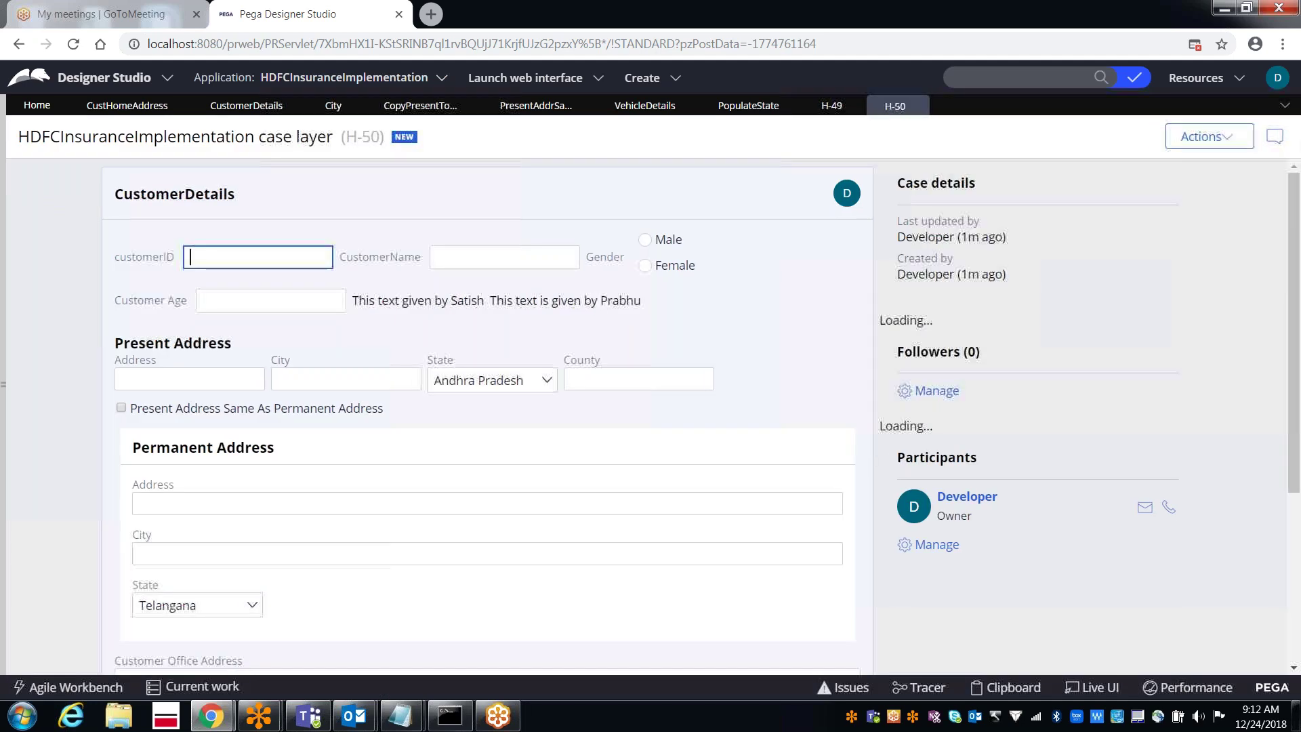
mouse_move(217, 723)
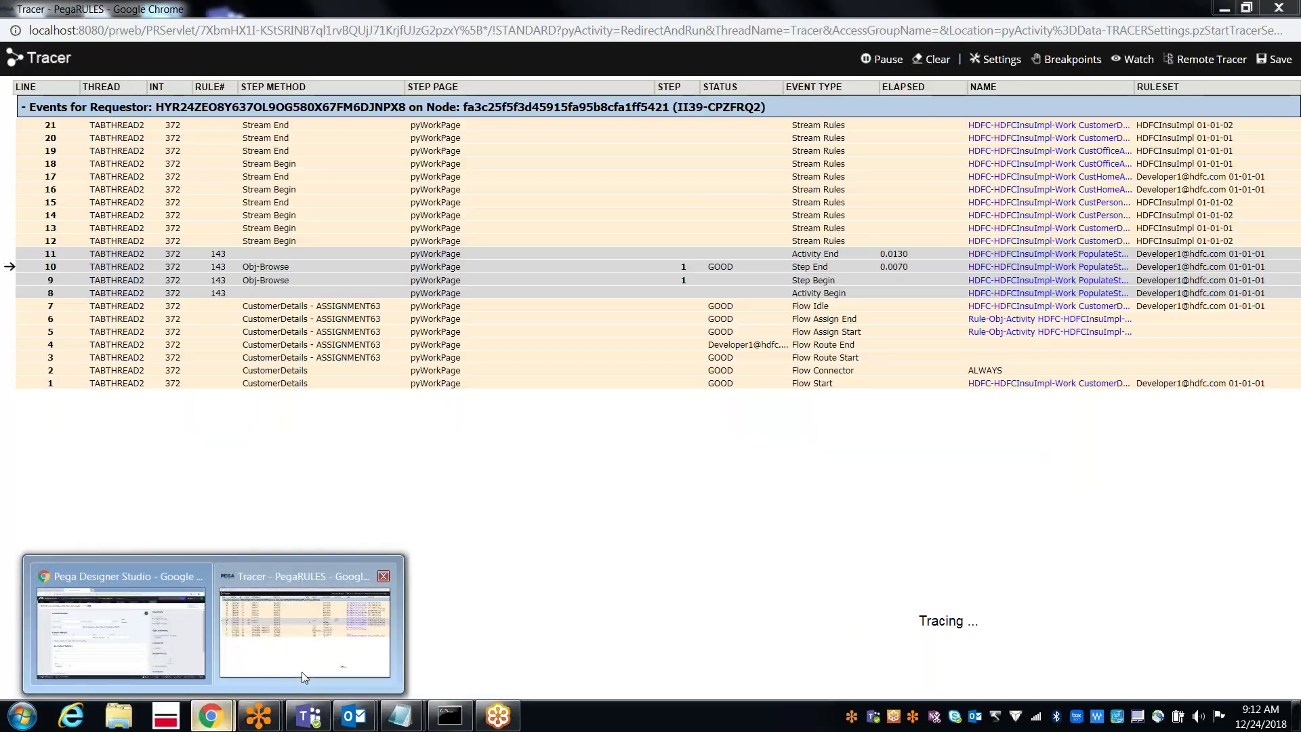
click(302, 671)
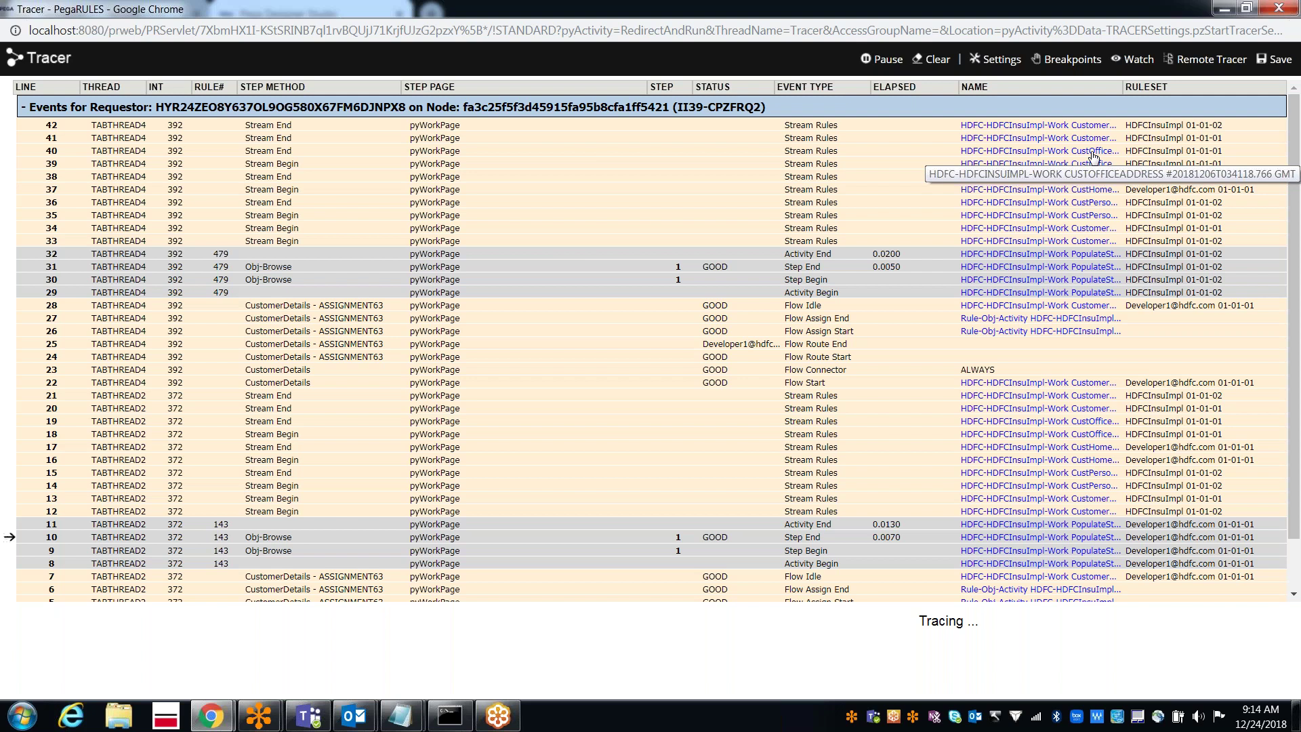
- Open the CustOfficeAddress section from its Tracer event and search the current application's rules for its ID, CustOfficeAddress
click(1092, 151)
click(1222, 9)
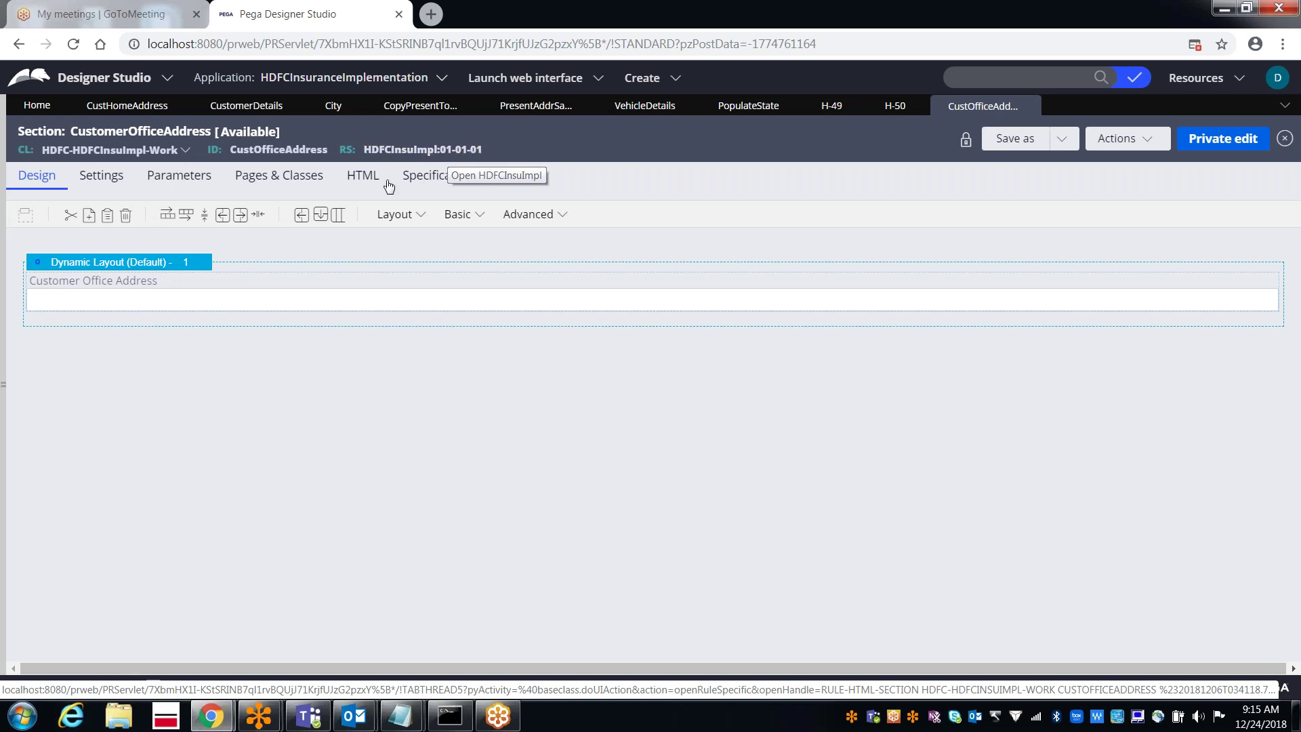
double_click(277, 149)
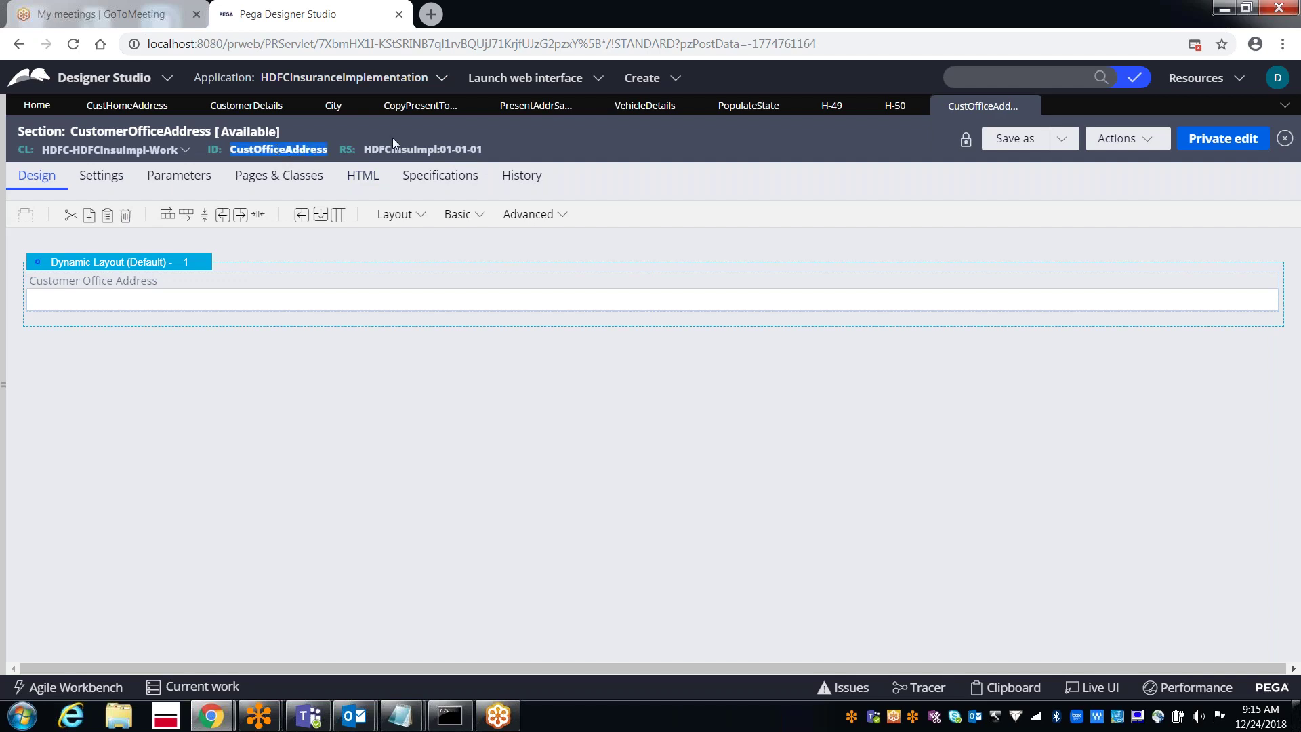
click(971, 72)
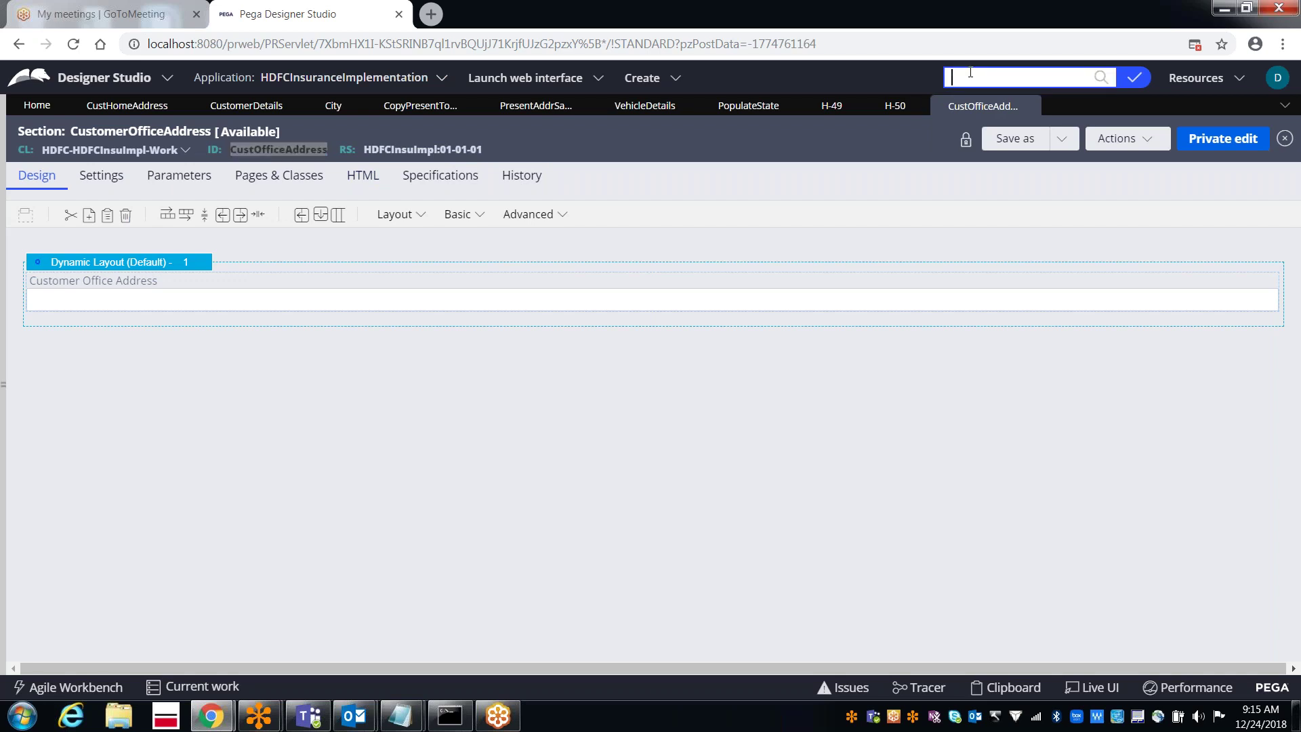
text(CustOfficeAddress)
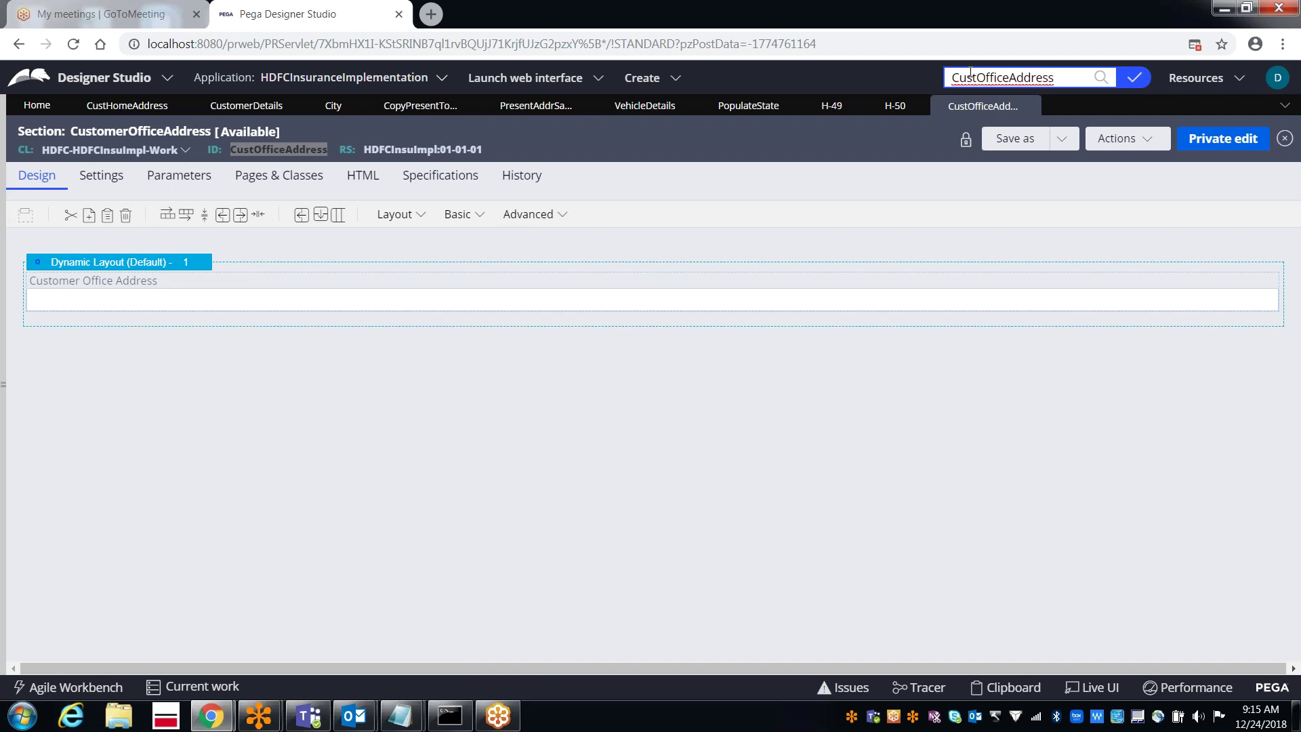
key(Return)
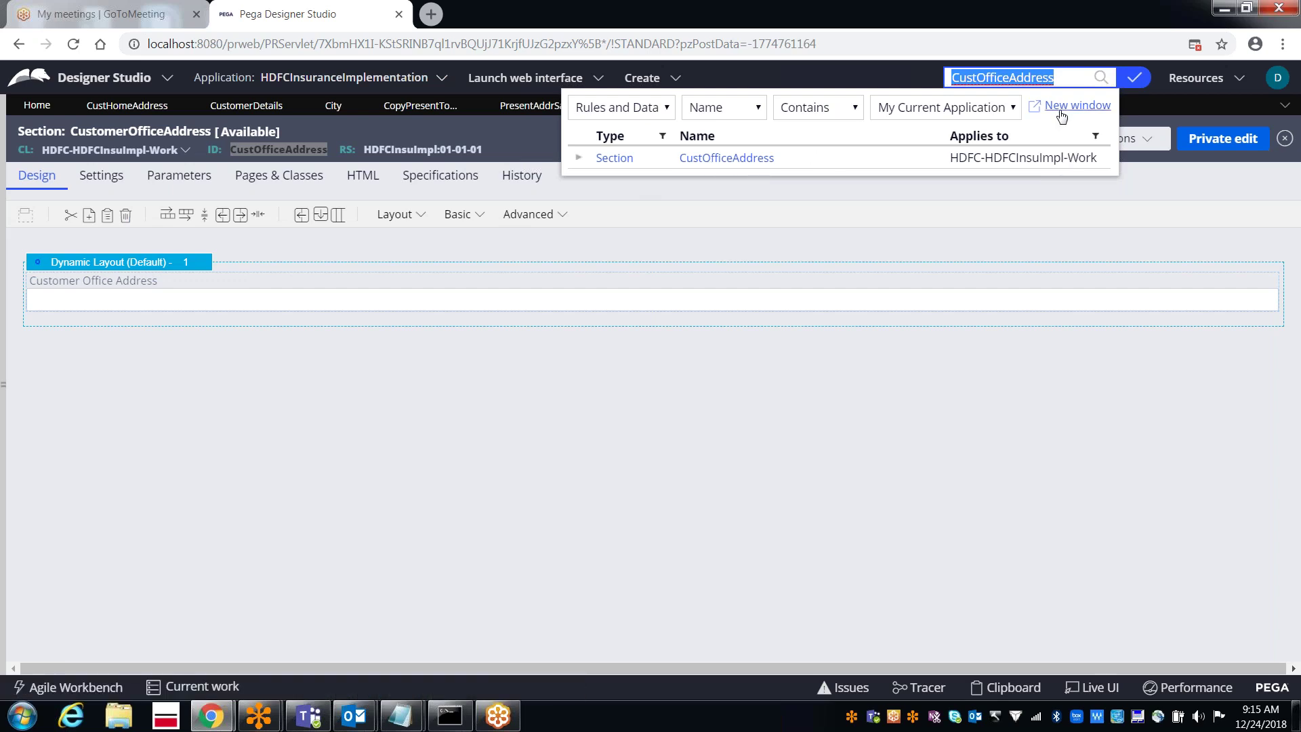
- Search the current application's rules for CustOfficeAddress1
click(1065, 73)
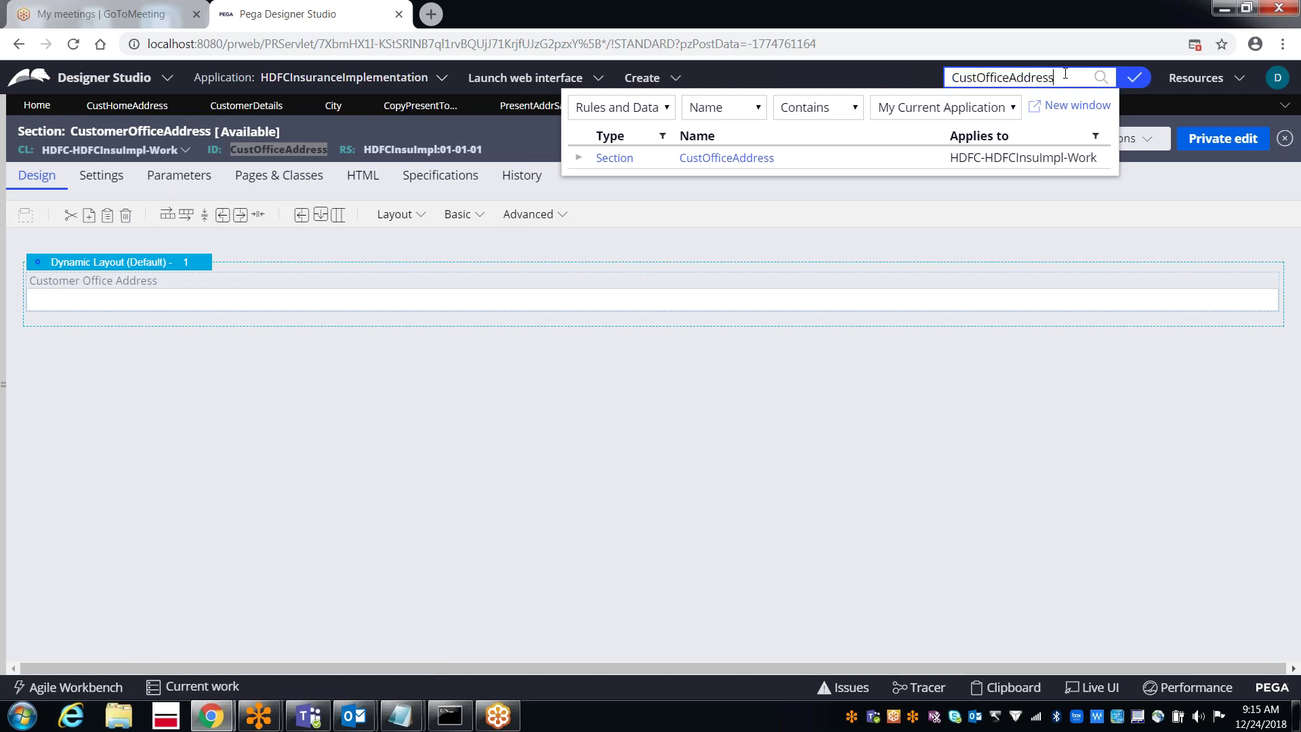
text(1)
key(Return)
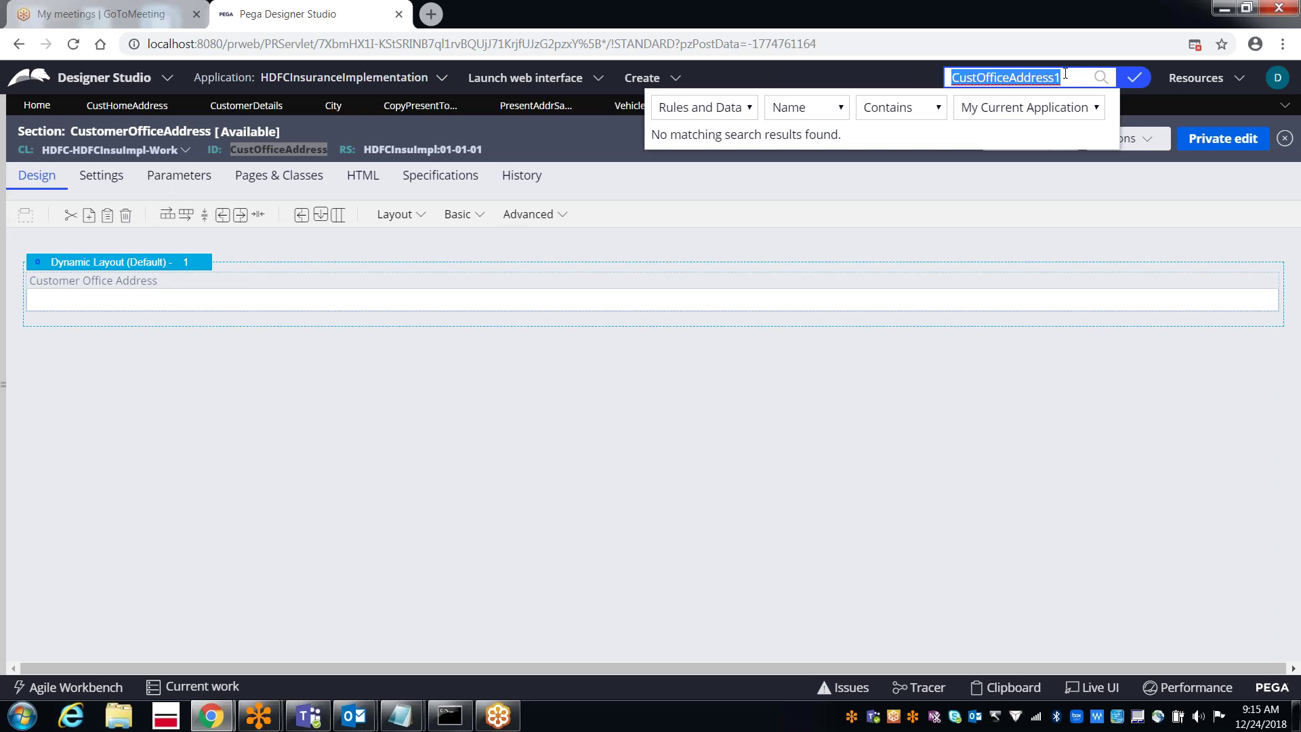
- Search for CustOfficeAddress again and expand the section result to inspect its ruleset version details
click(1065, 73)
key(BackSpace)
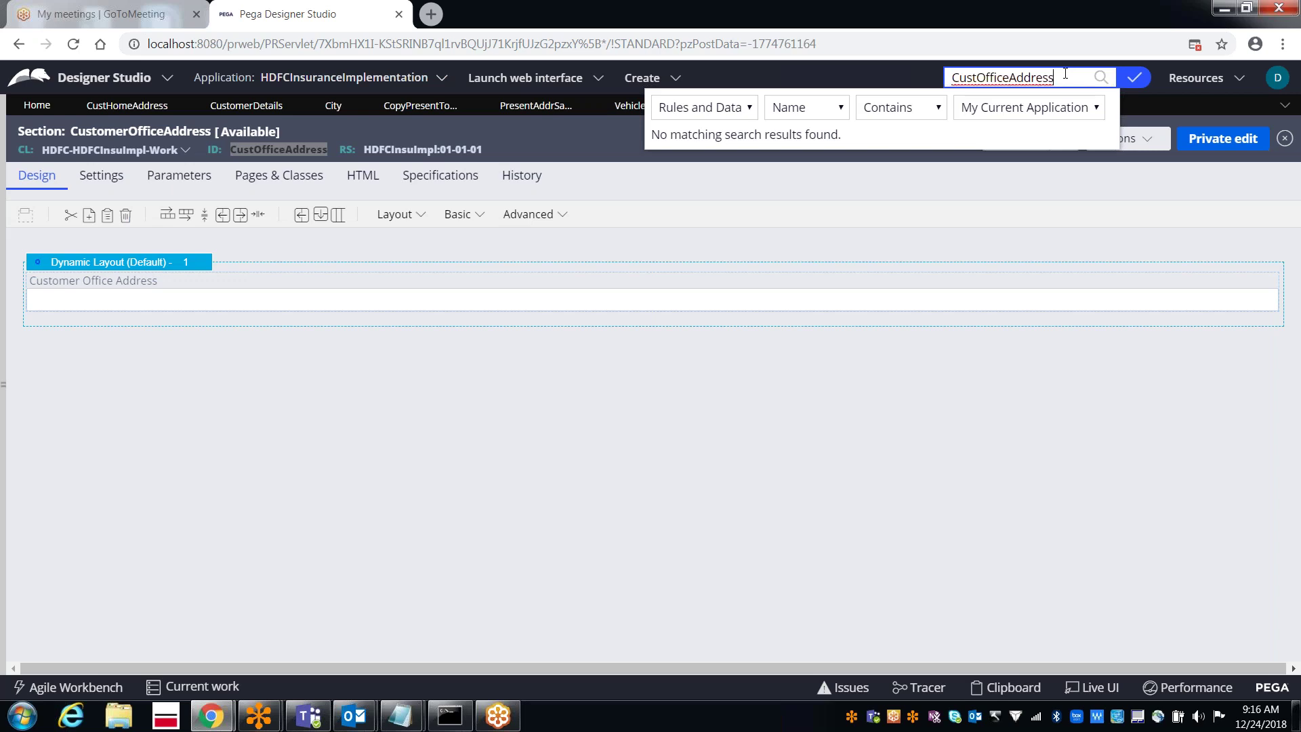
key(Return)
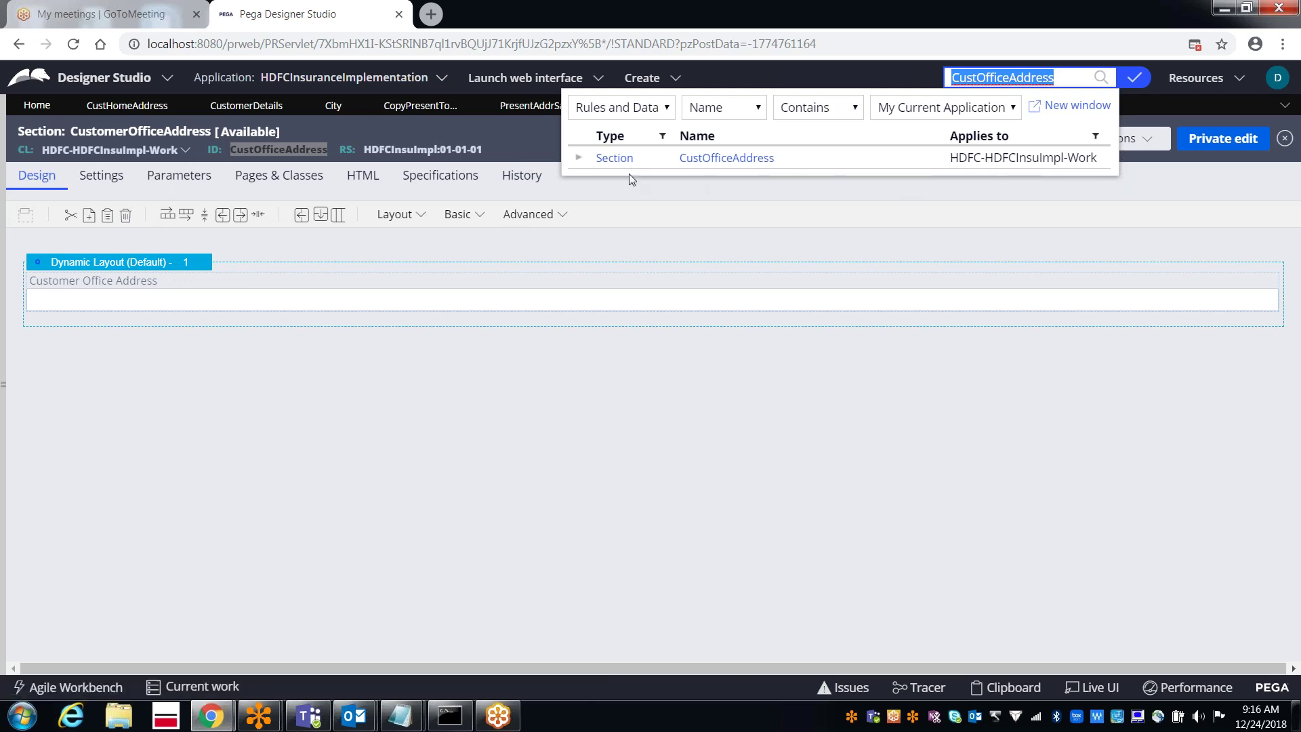
click(578, 164)
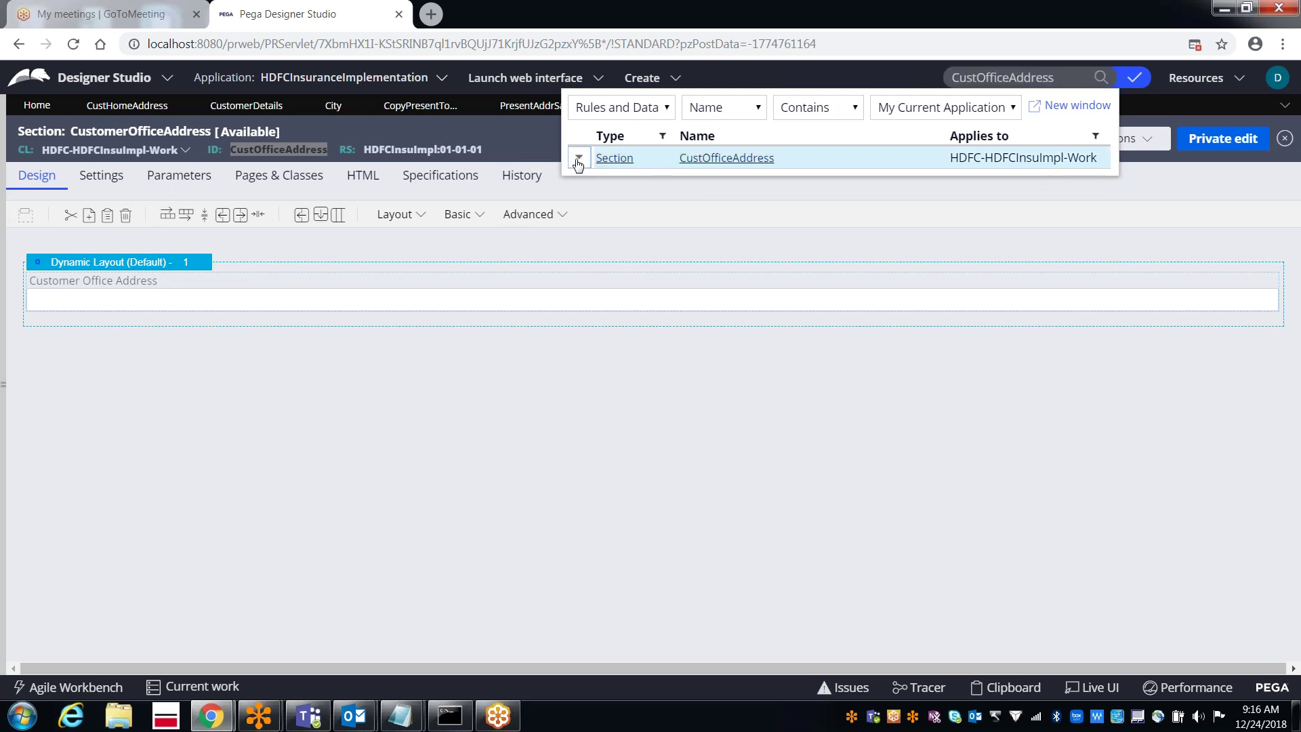
click(578, 161)
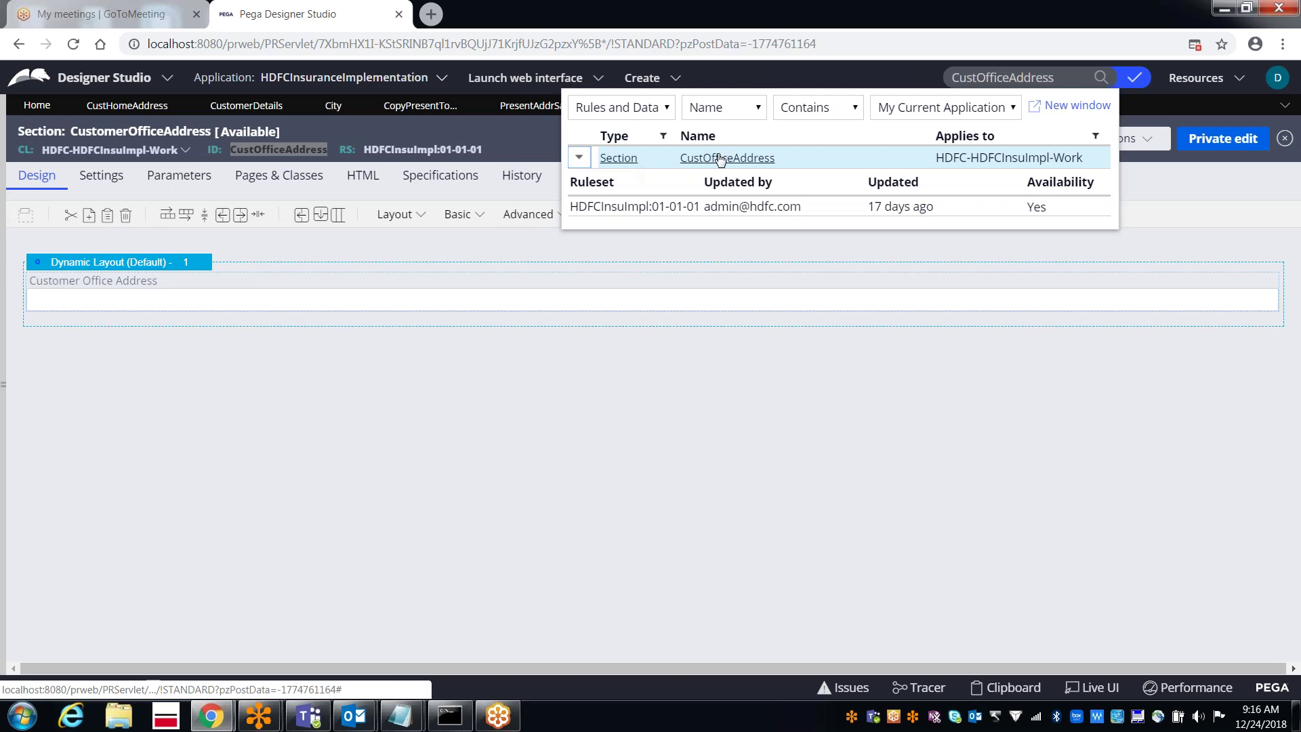
click(662, 211)
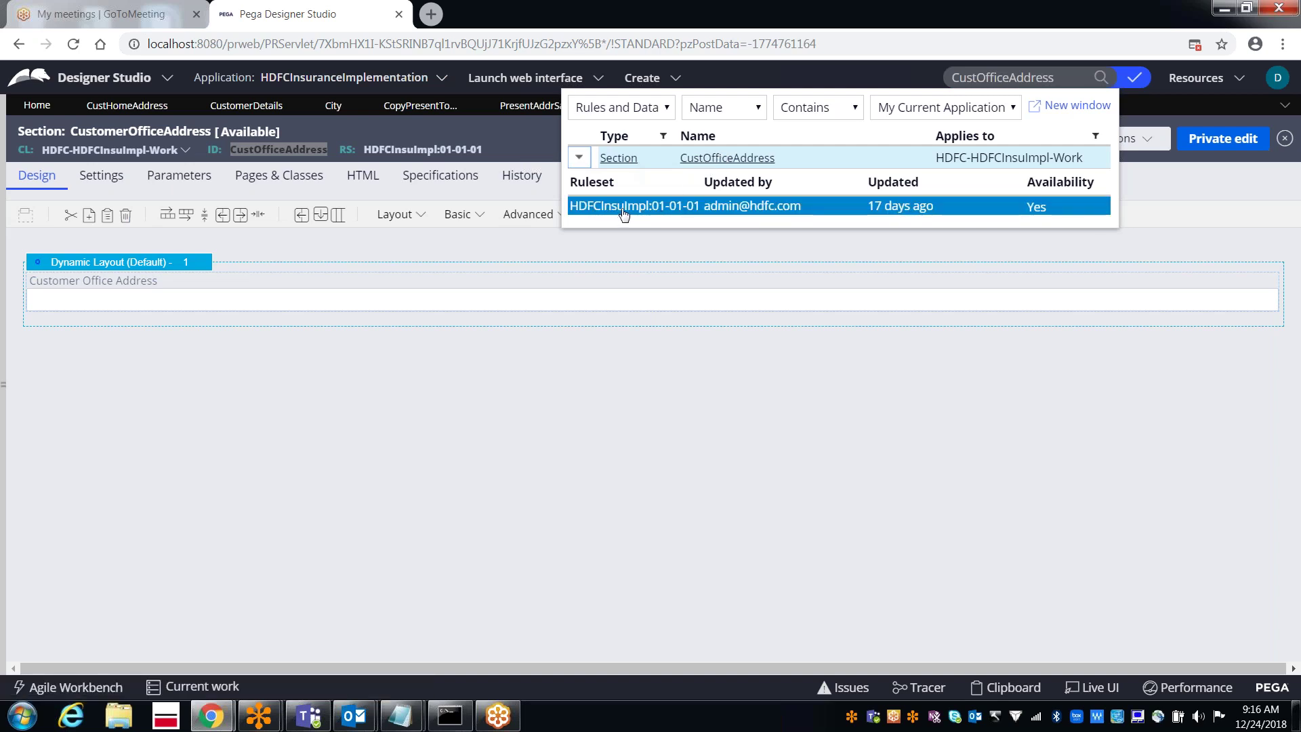
click(700, 212)
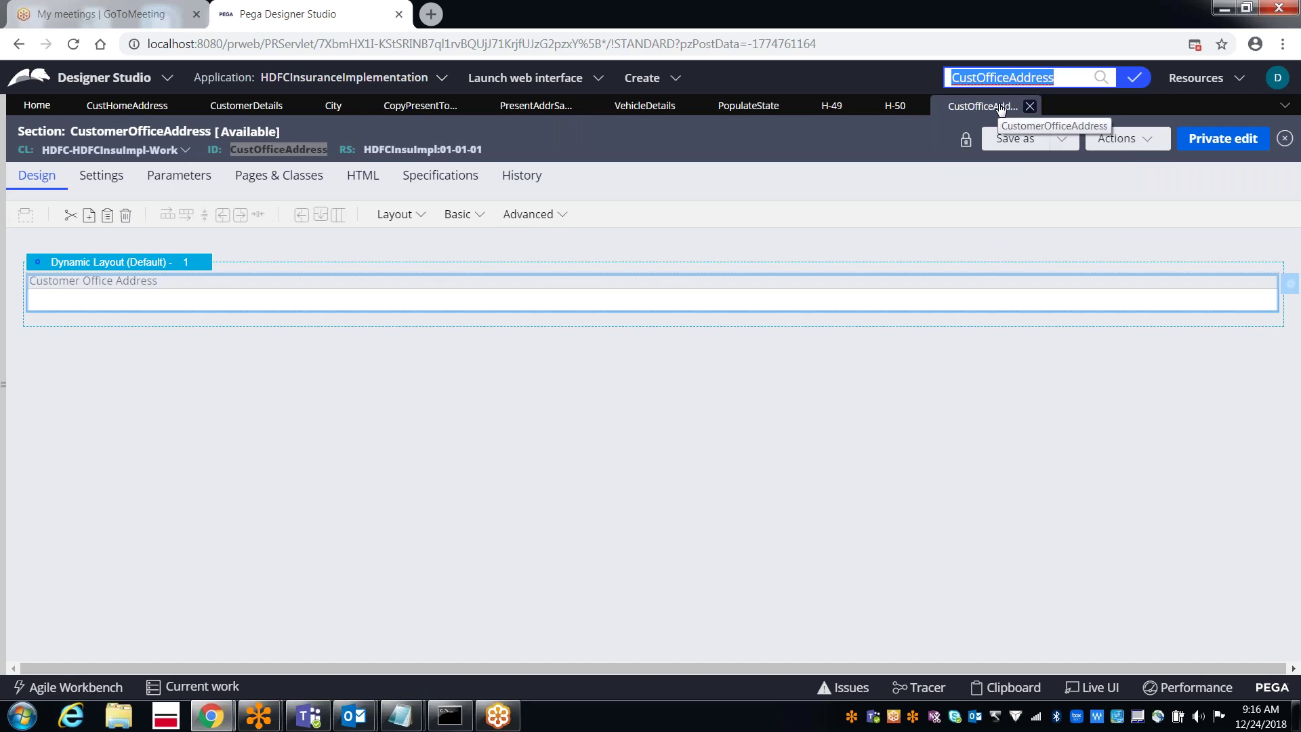
- Search the rules for populatestate and expand the PopulateState activity result to inspect its ruleset version and update details
key(BackSpace)
text(po)
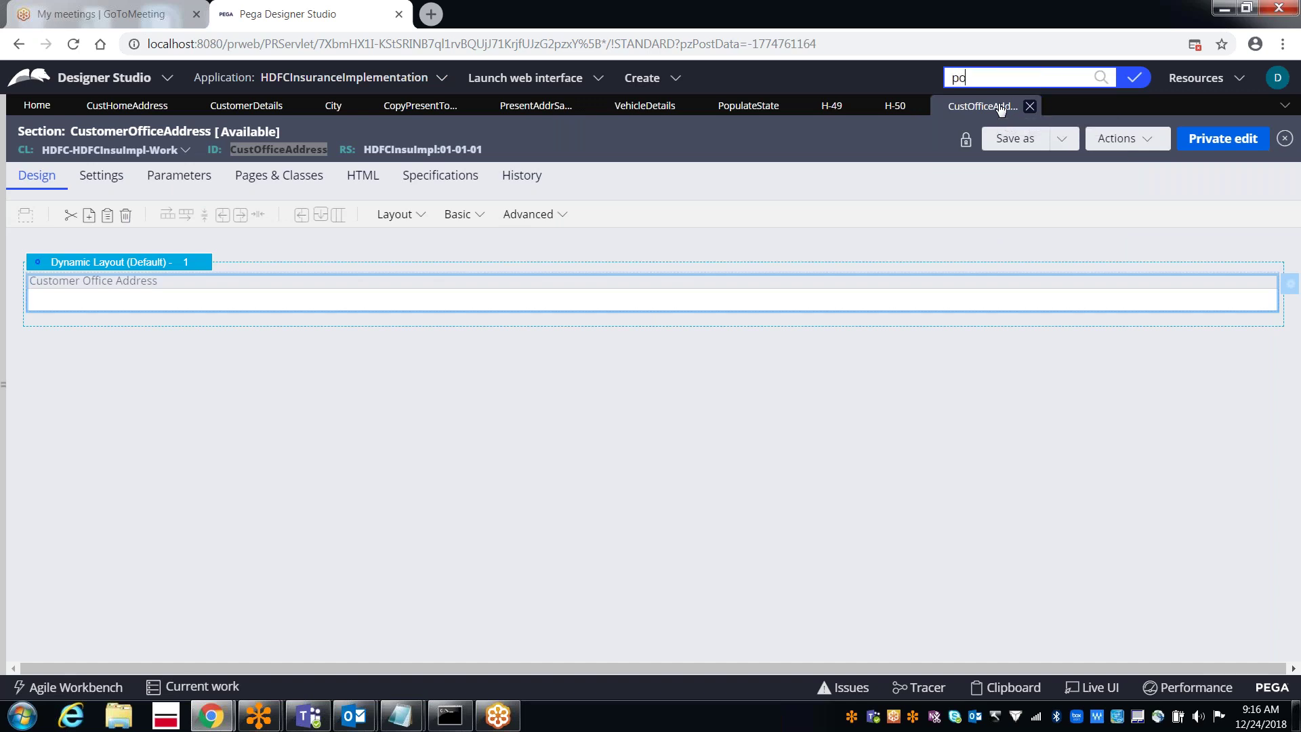
text(pulatestate)
key(Return)
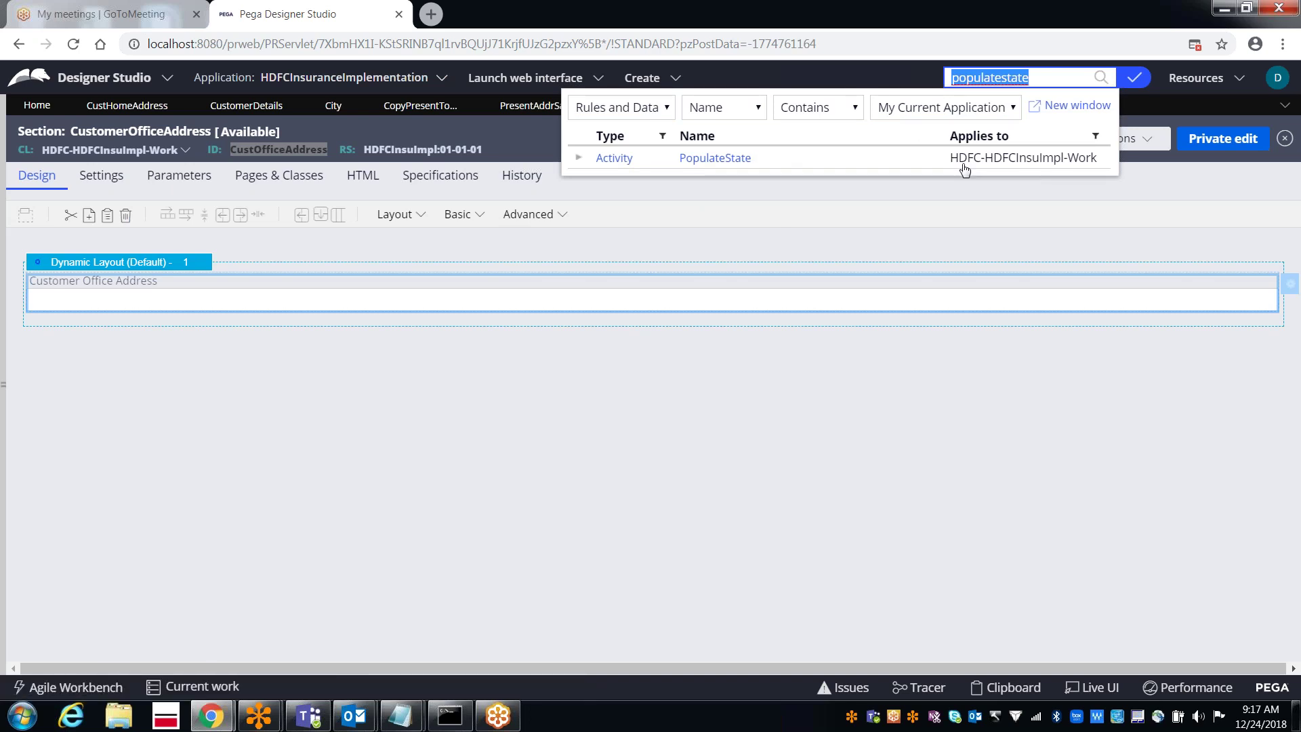
key(ctrl+minus)
key(ctrl+minus)
key(ctrl+minus)
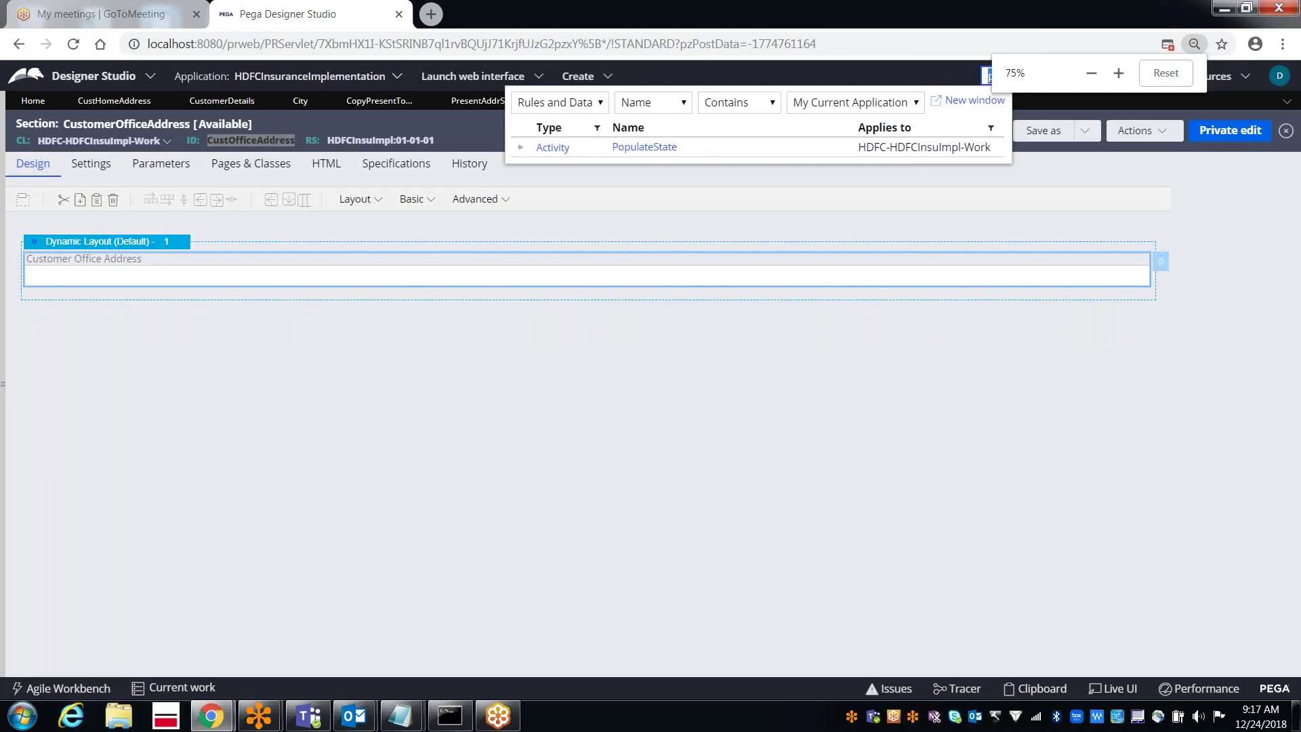
click(1119, 74)
click(1119, 74)
click(1119, 75)
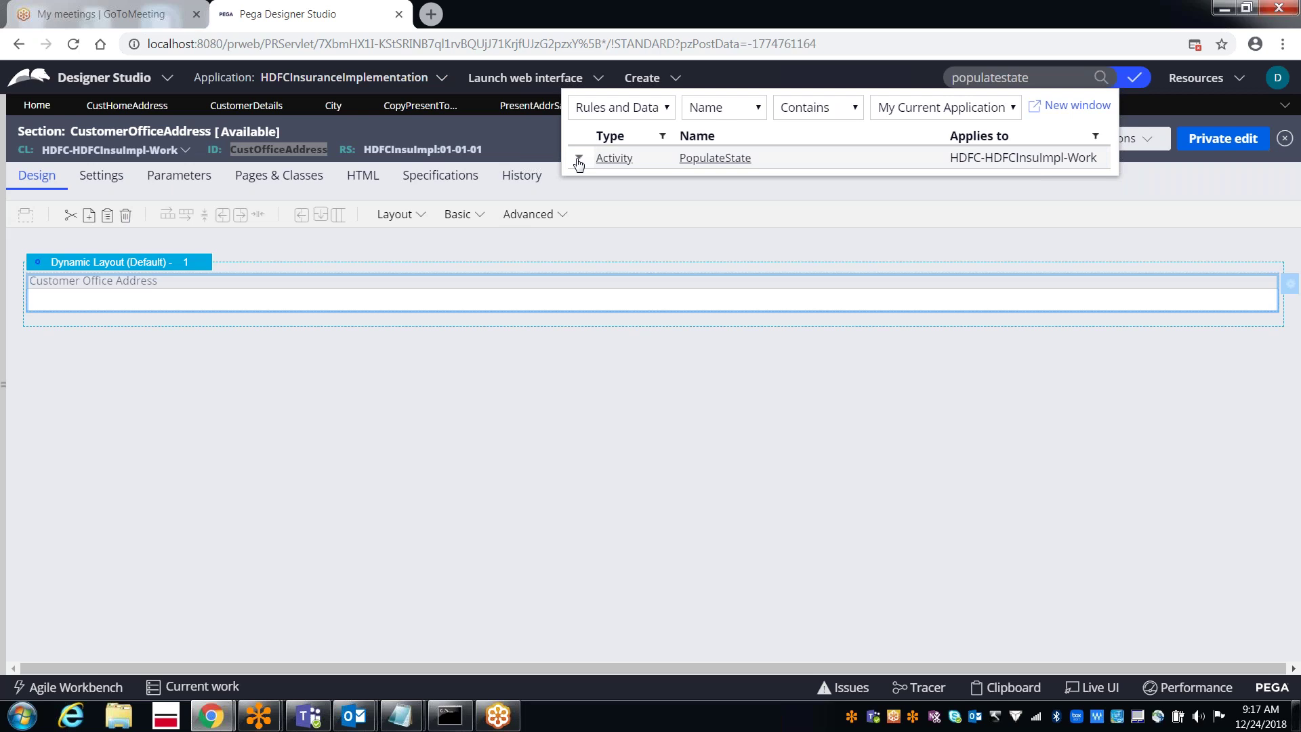
click(579, 158)
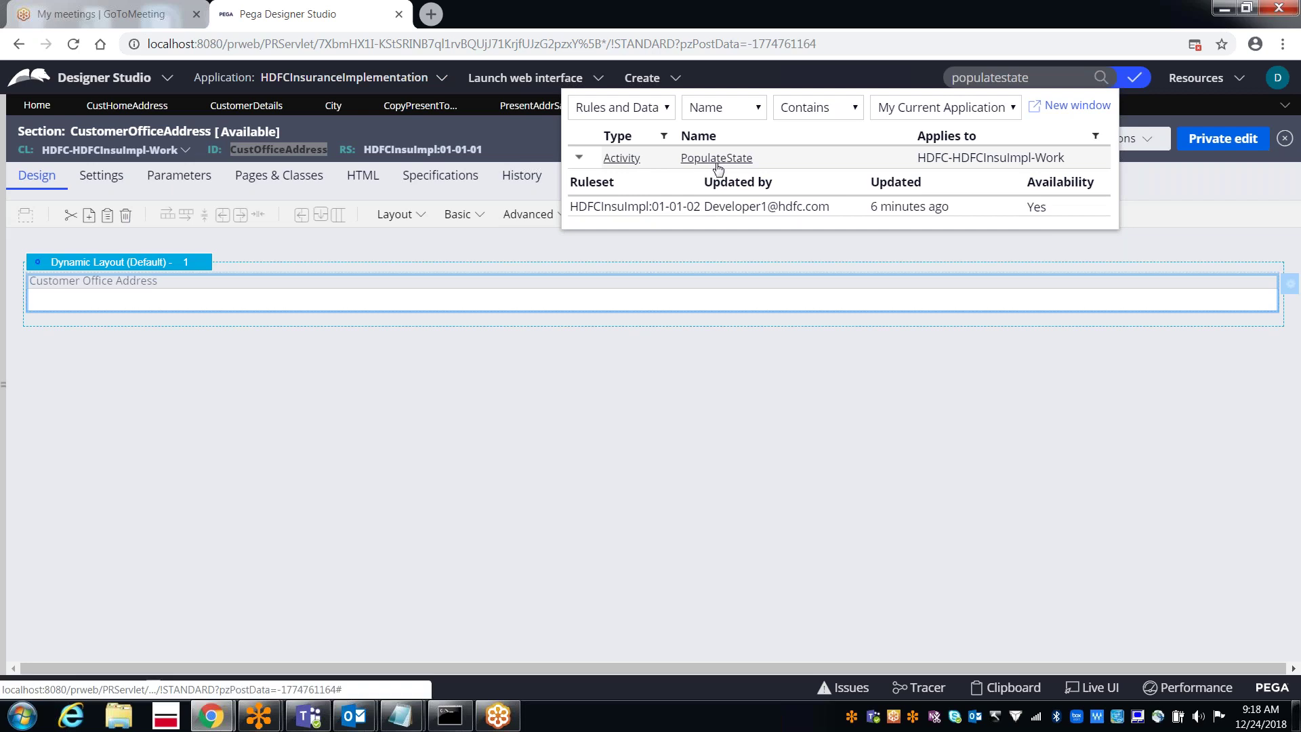
click(680, 212)
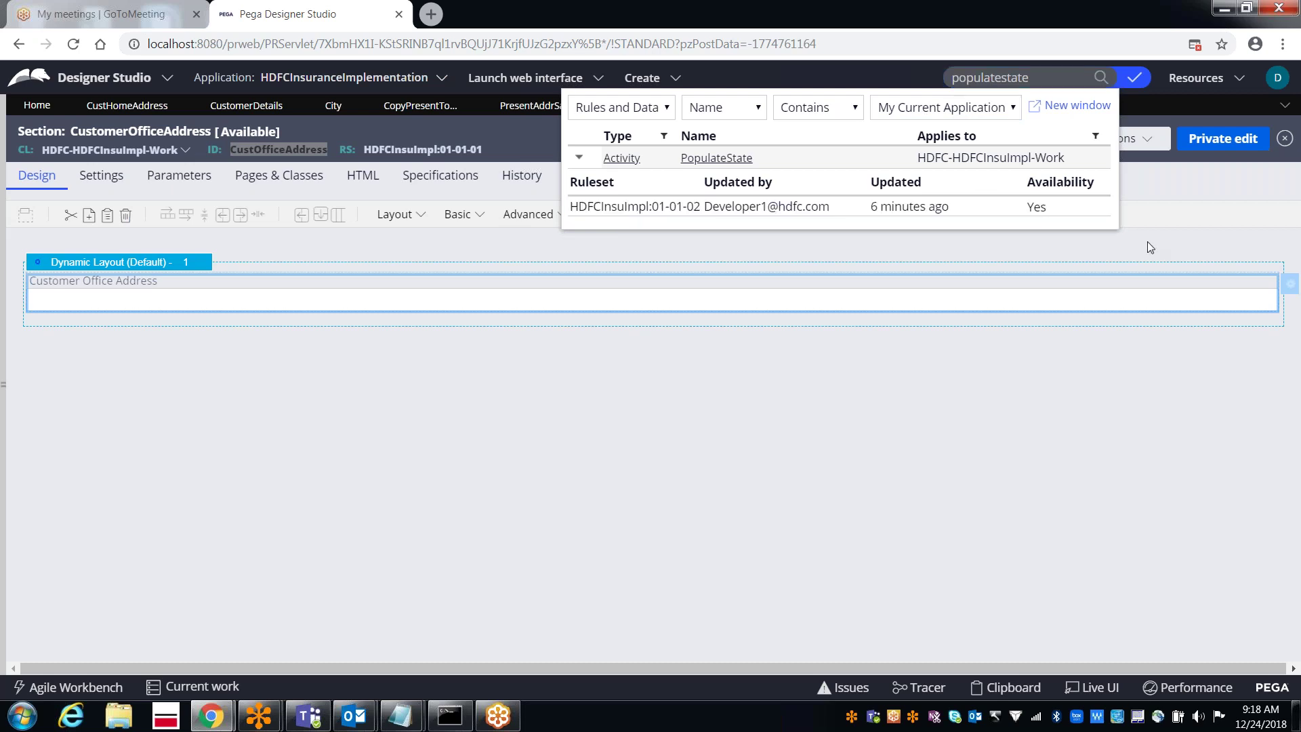
- Search the current application's rules for customerdetails using Exact Match and expand the CustomerDetails flow result to inspect its ruleset versions
key(Escape)
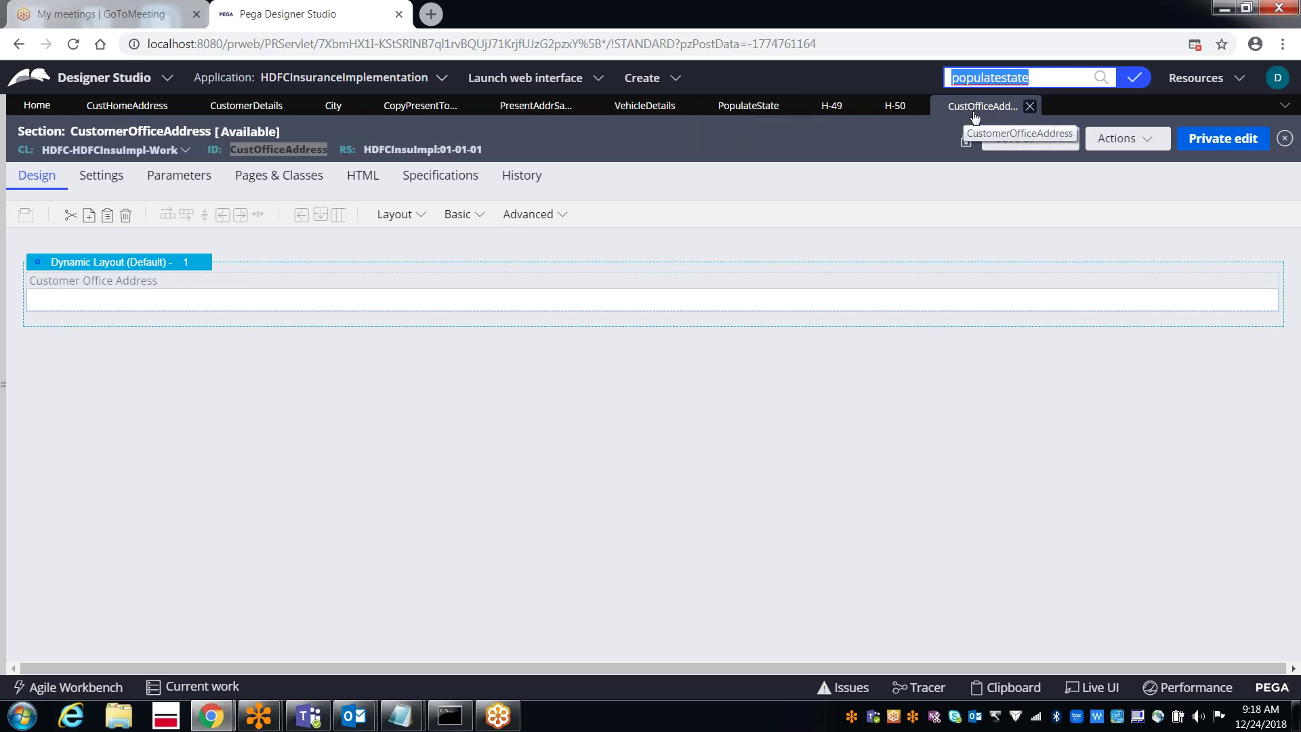
text(customerdetails)
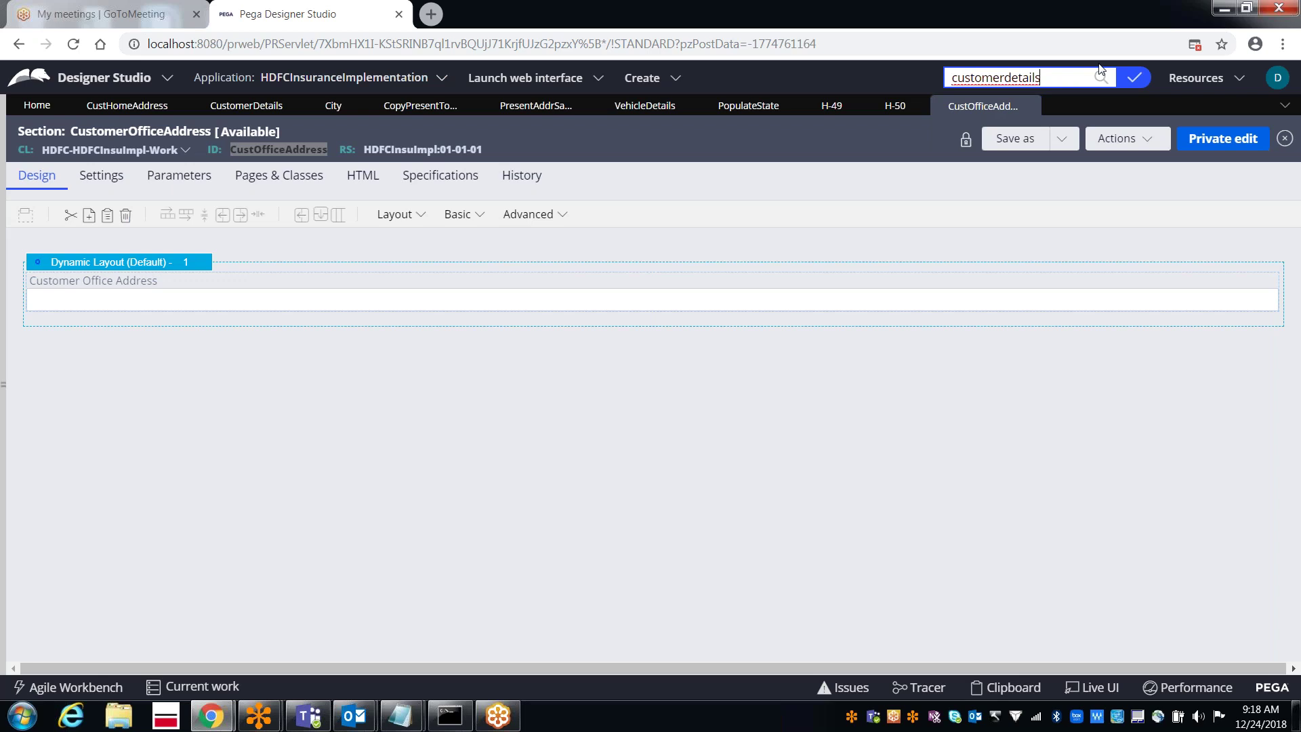
key(Return)
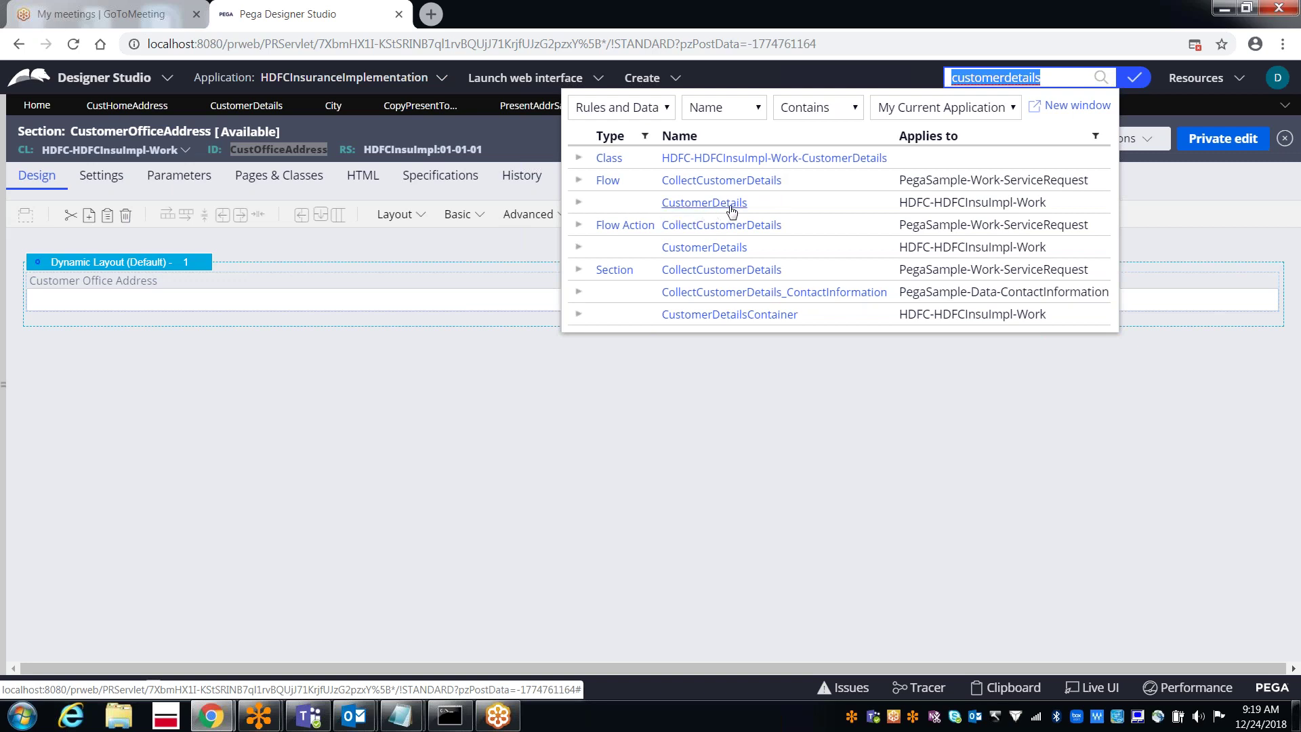
click(818, 109)
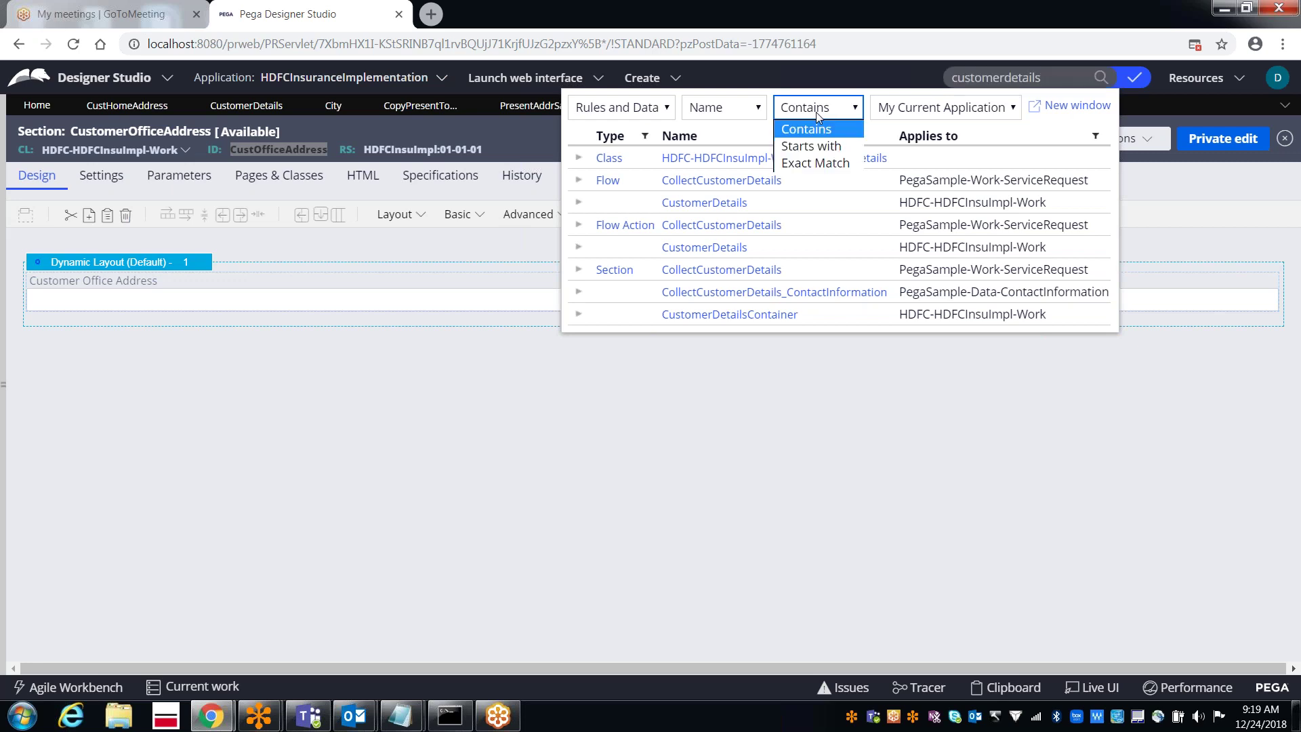
click(809, 164)
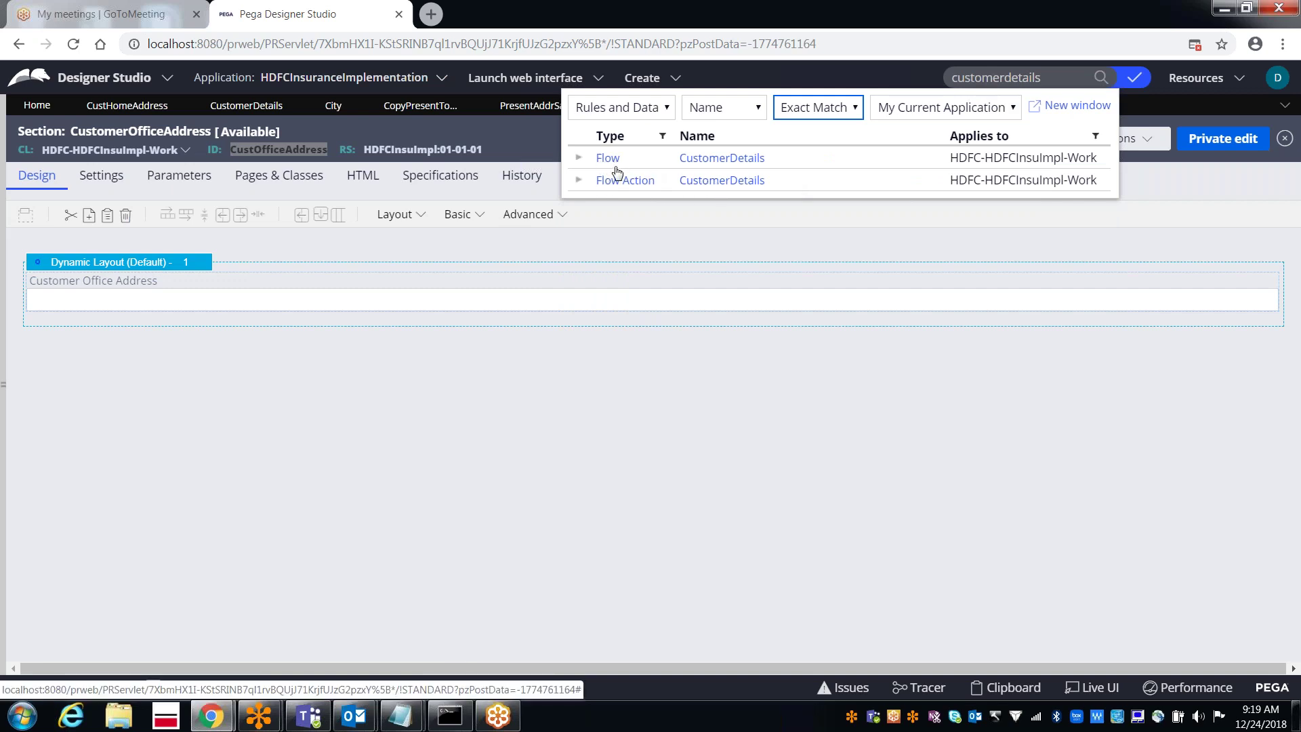
click(579, 161)
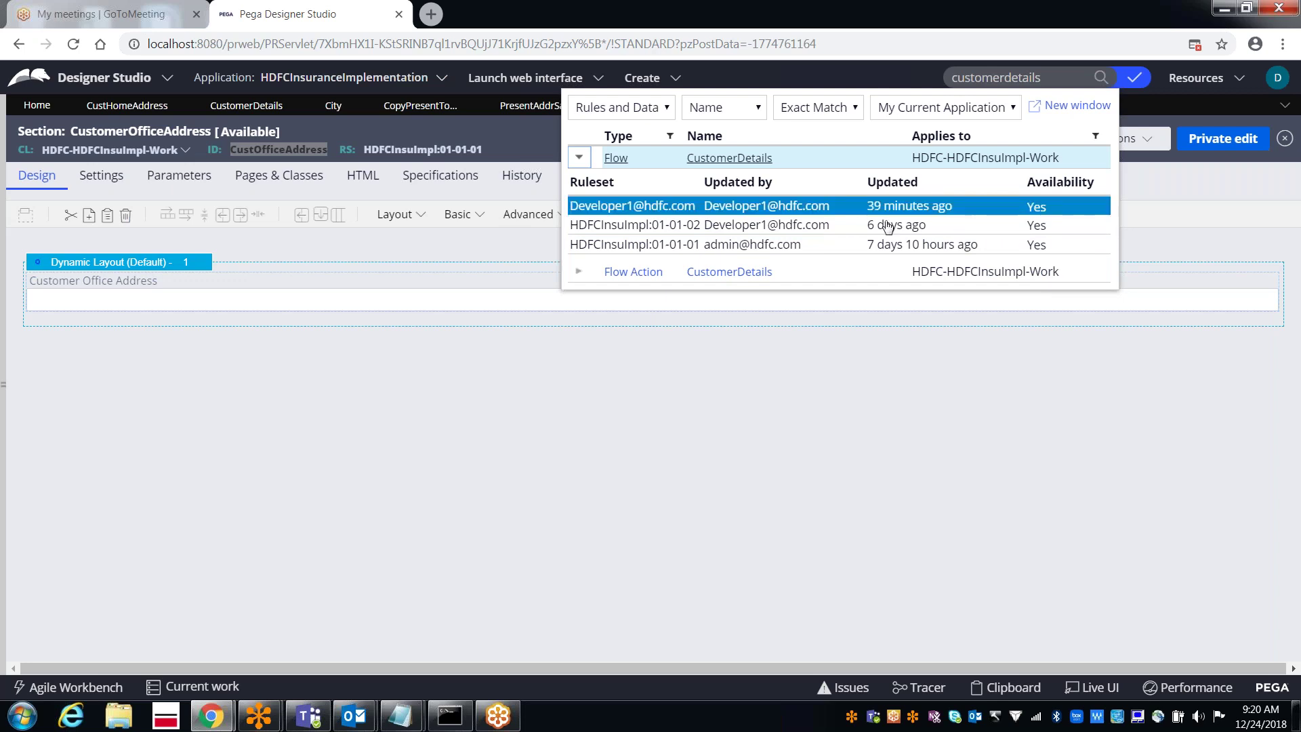
- Open the HDFCInsuImpl:01-01-01 version of the CustomerDetails flow and compare its diagram with the already open editable copy
click(647, 246)
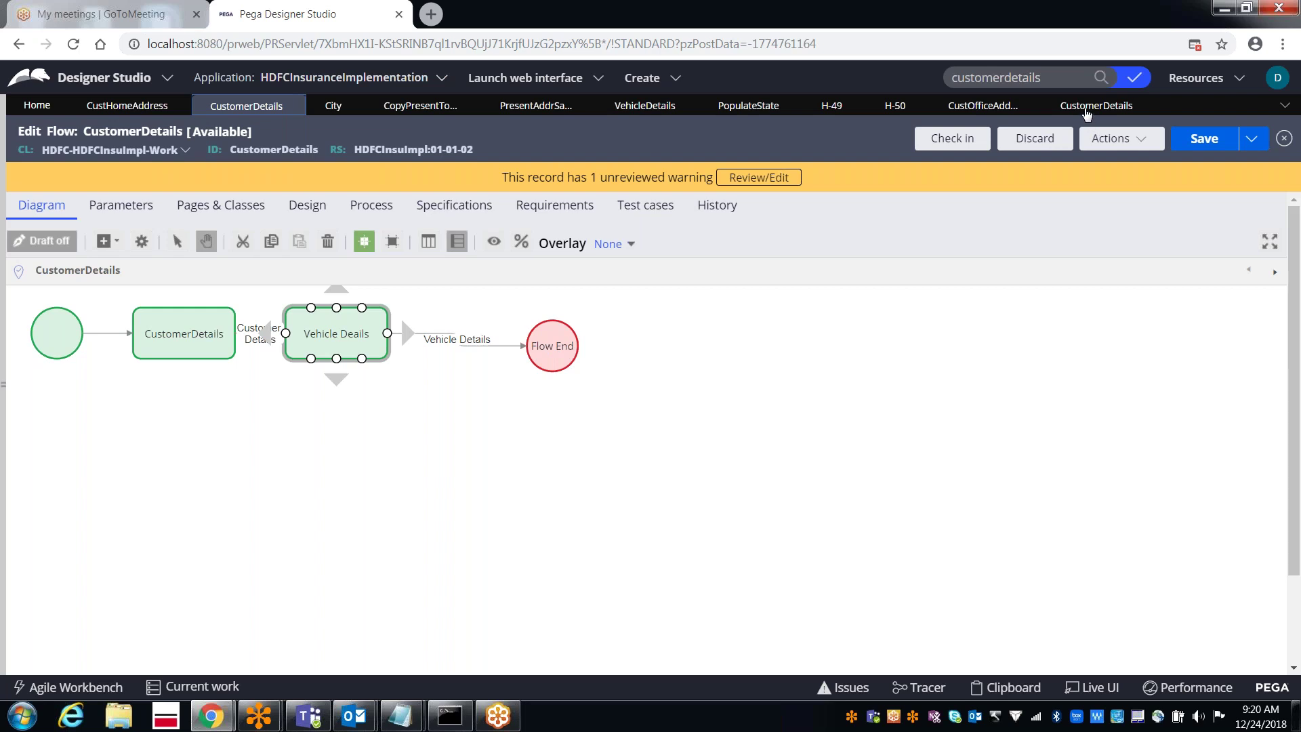
click(1086, 108)
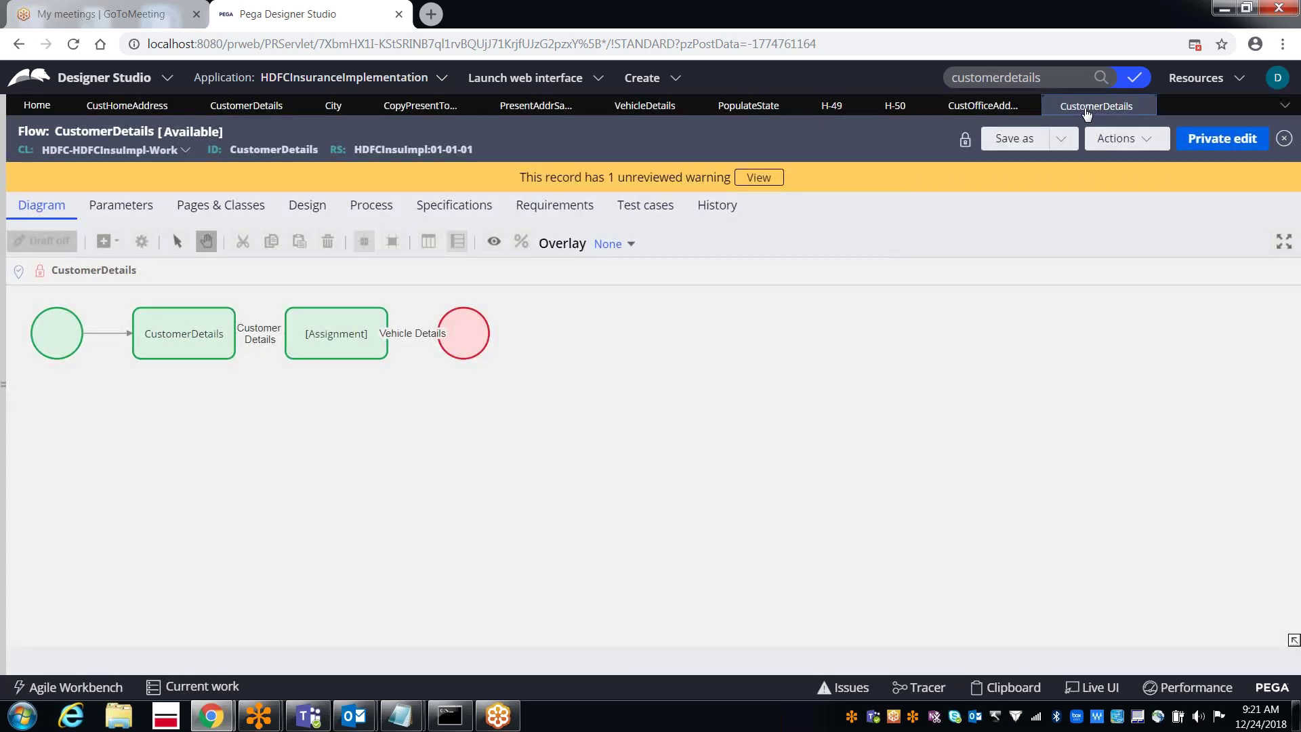
click(247, 107)
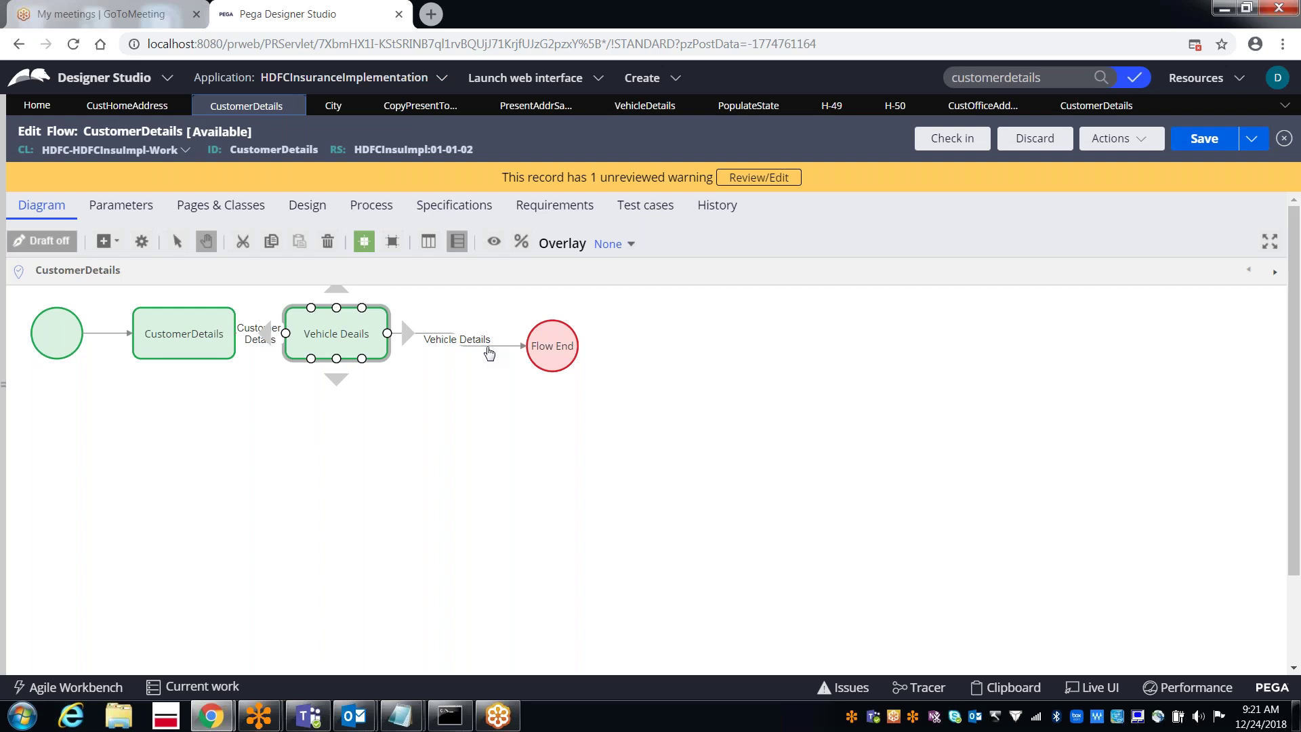
click(488, 351)
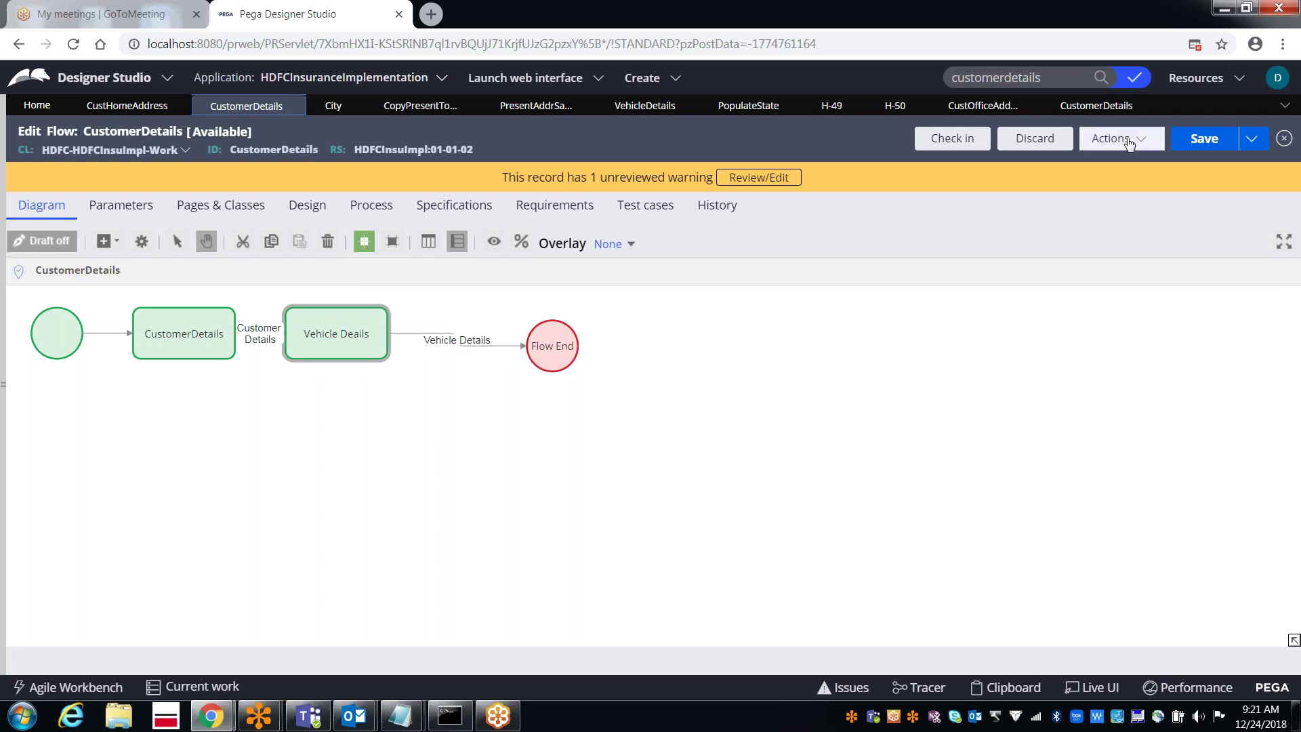
click(1079, 107)
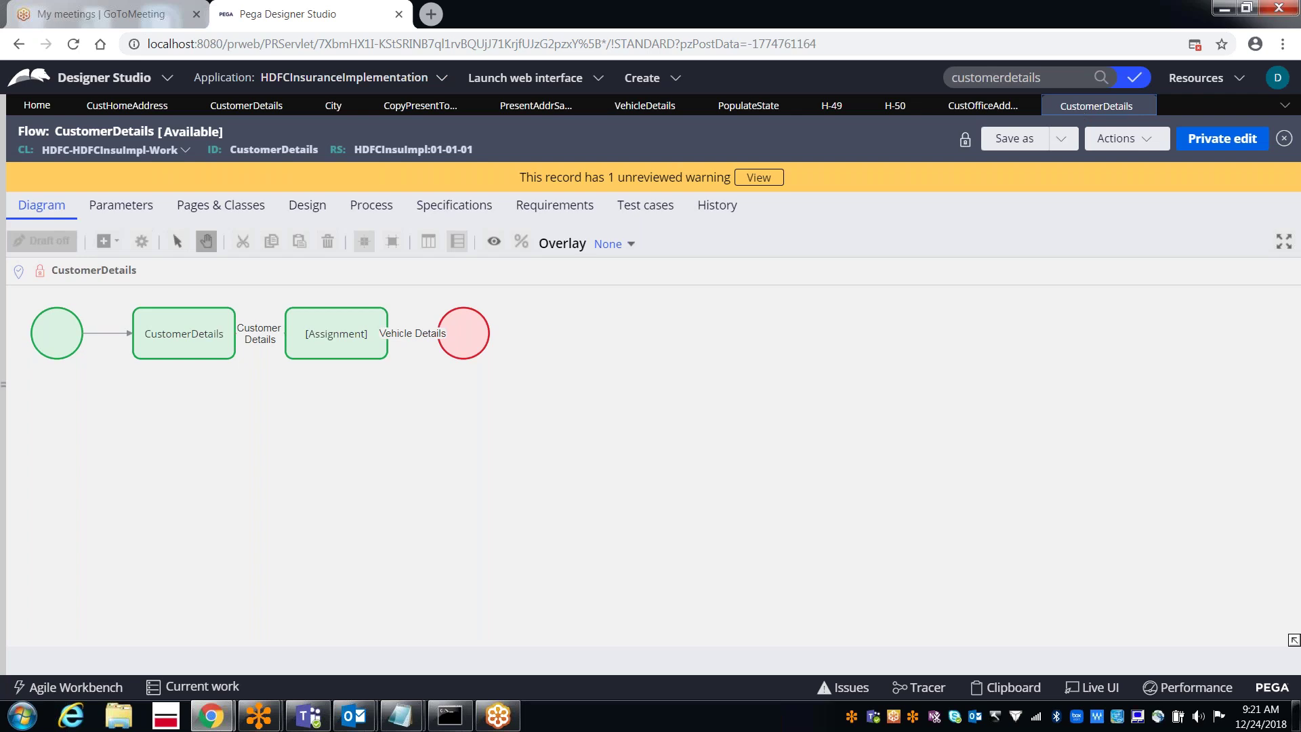
- Search for customerdetails again with Starts with and Contains matching, and open the CustomerDetails flow of HDFC-HDFCInsuImpl-Work
click(1045, 81)
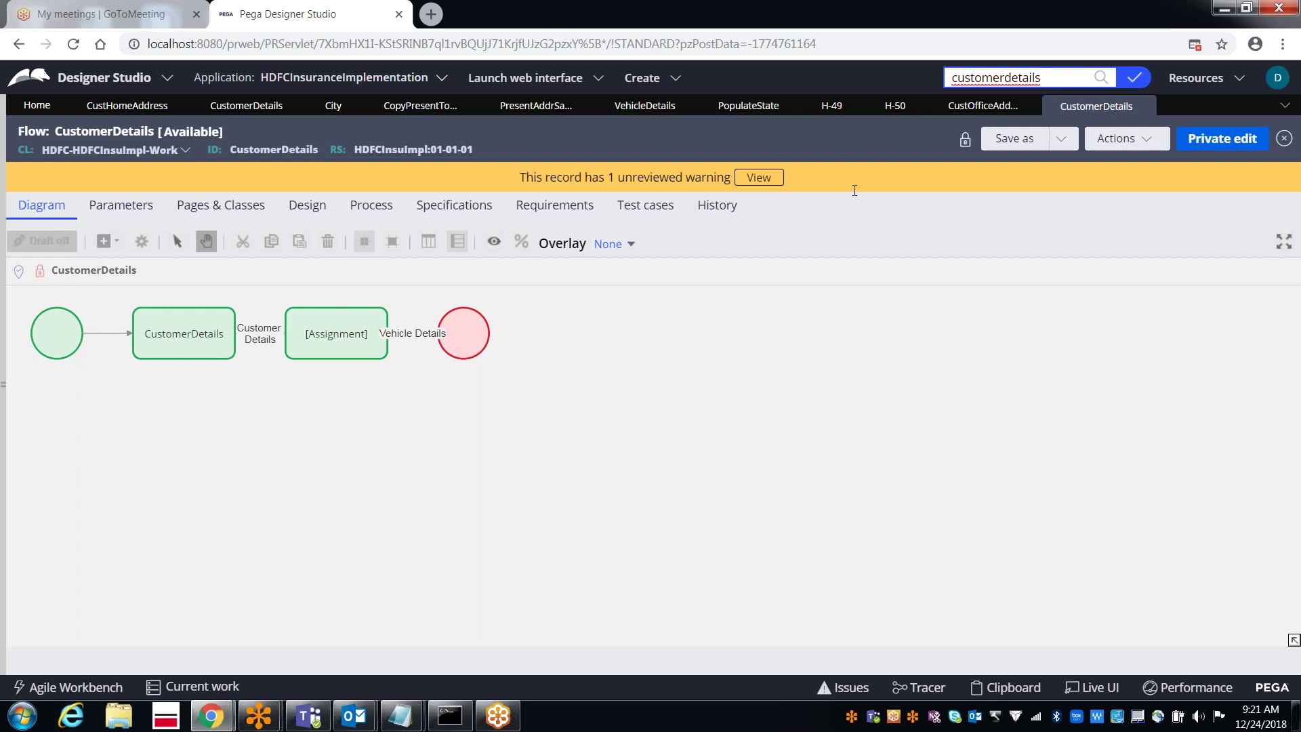
key(Return)
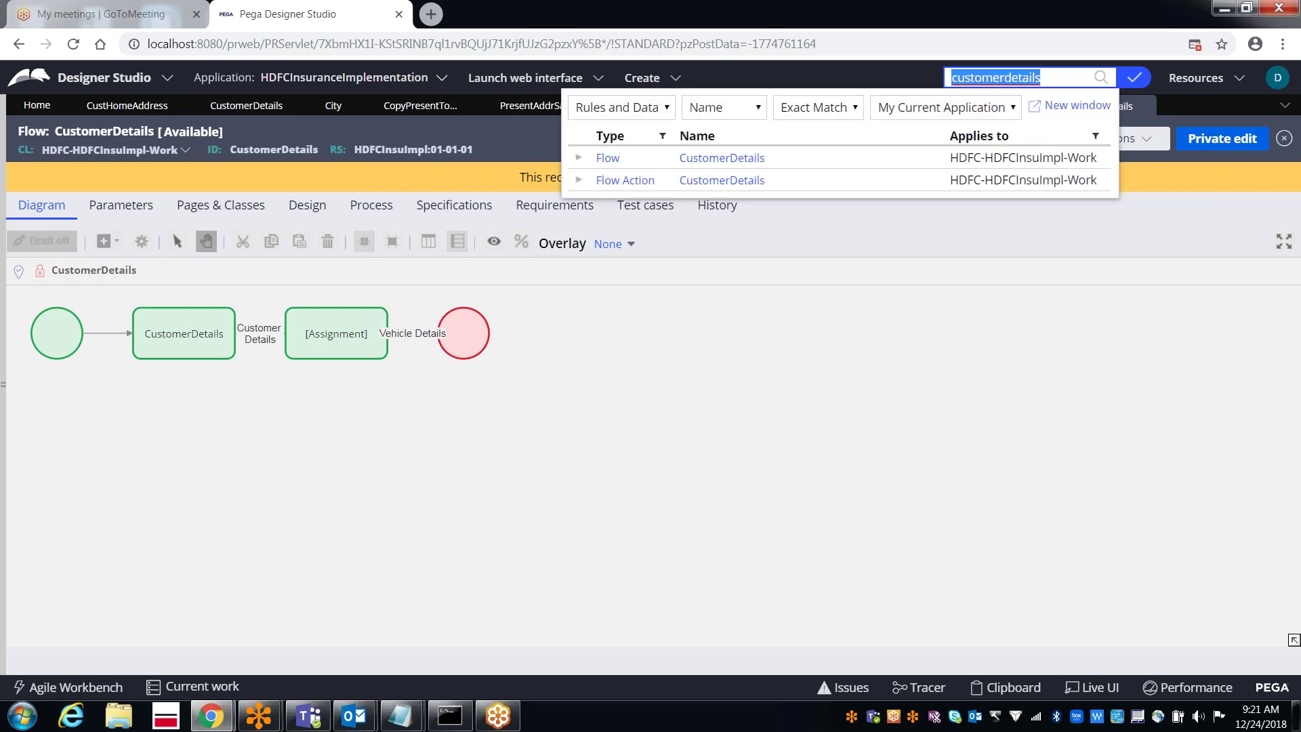
click(818, 109)
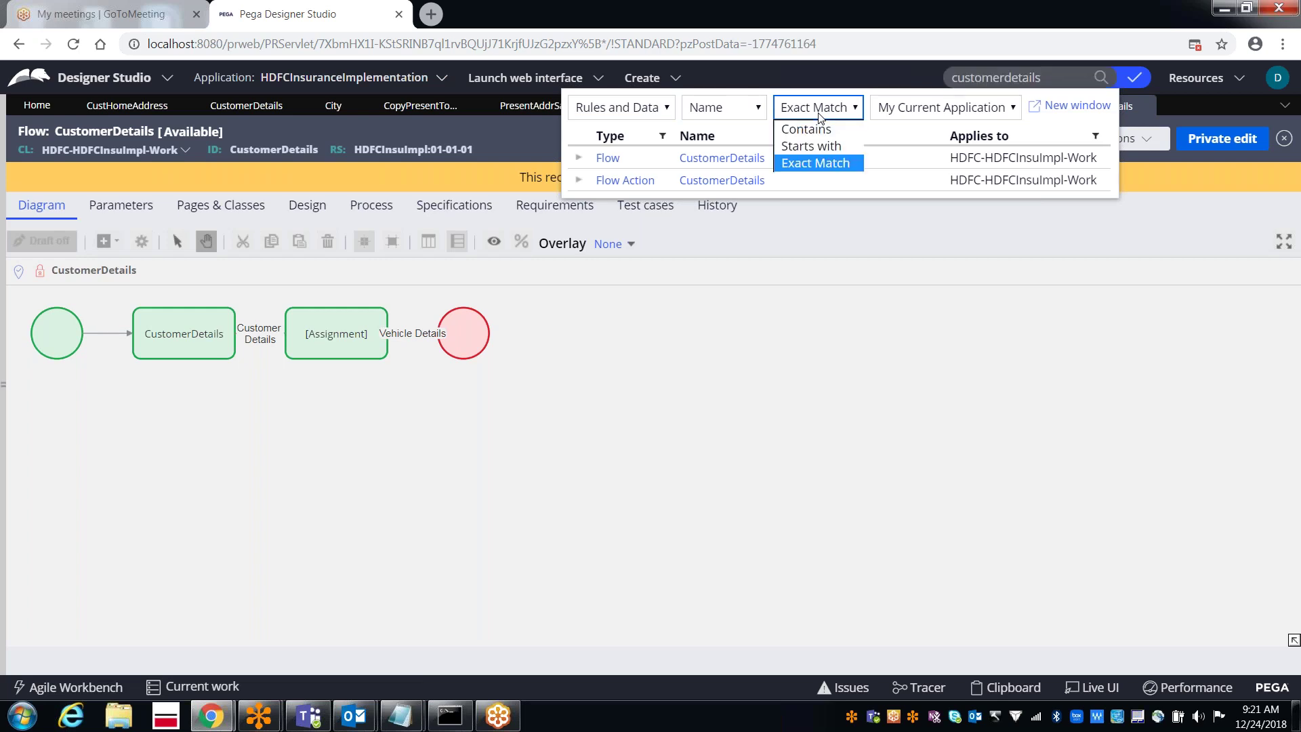
click(813, 147)
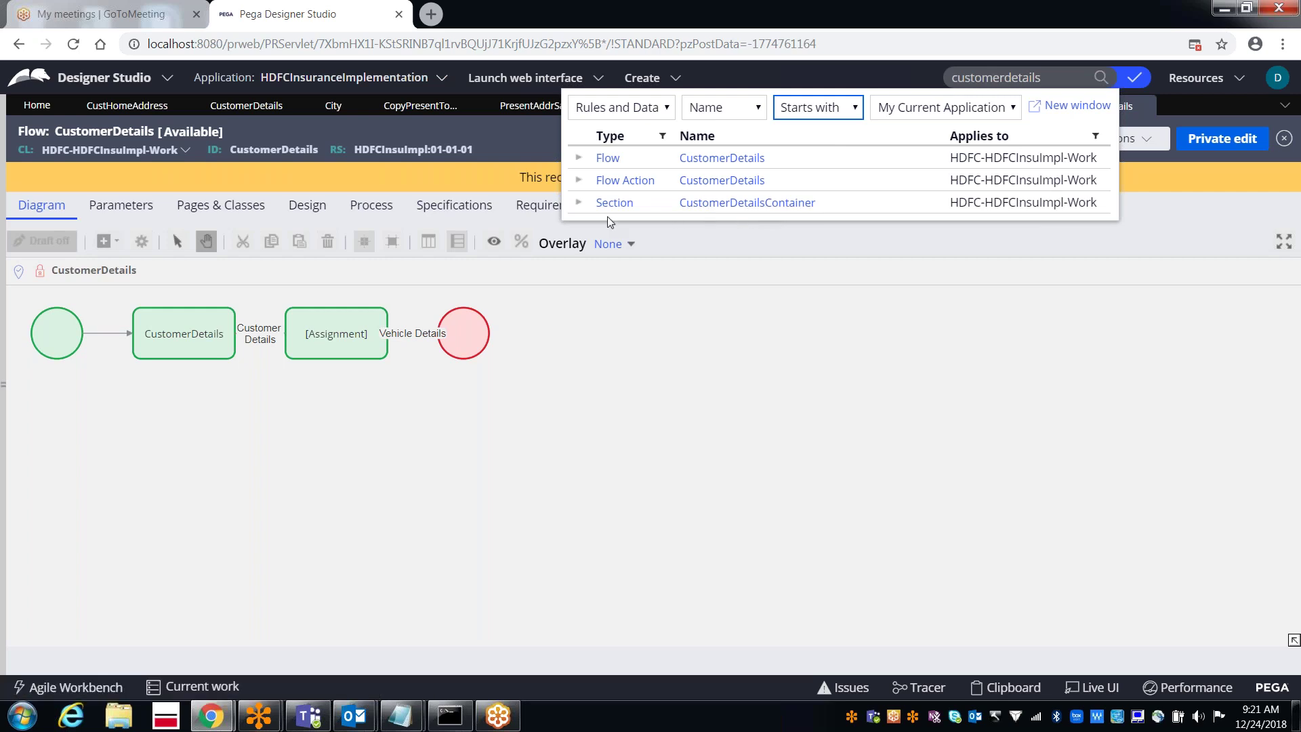
click(806, 109)
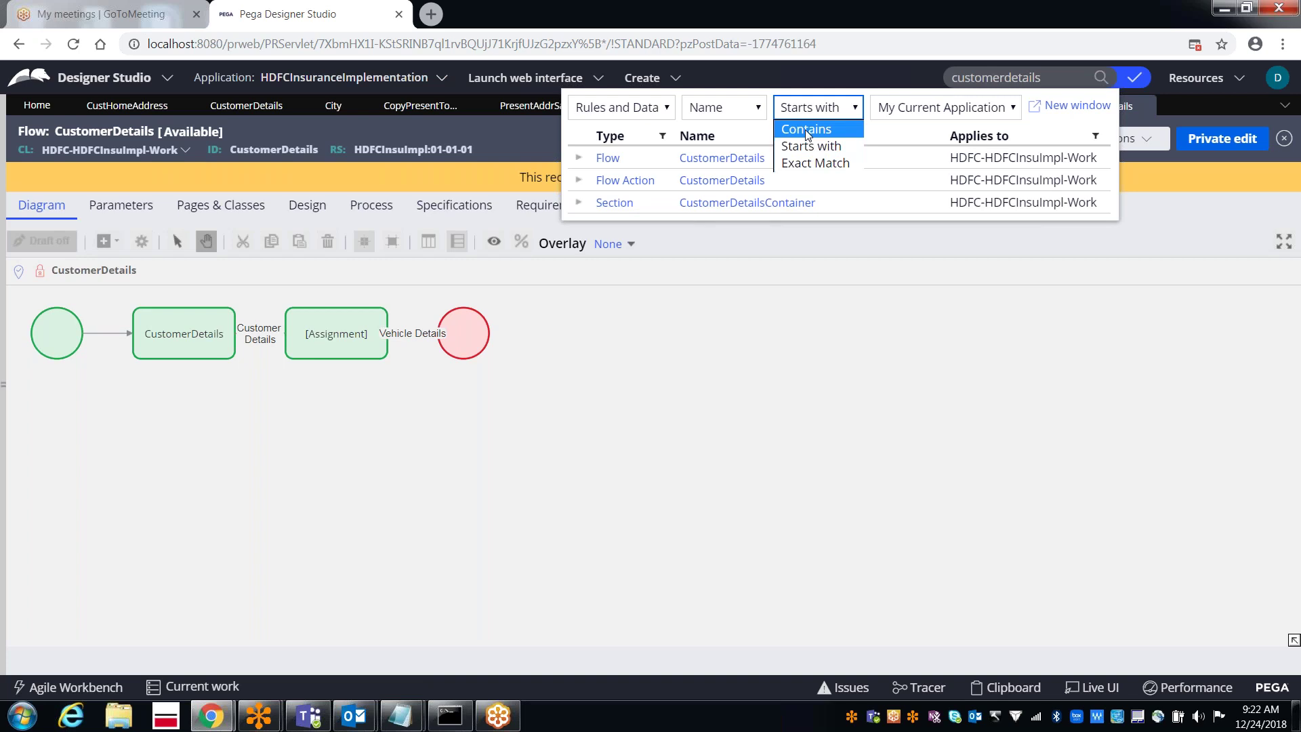
click(808, 130)
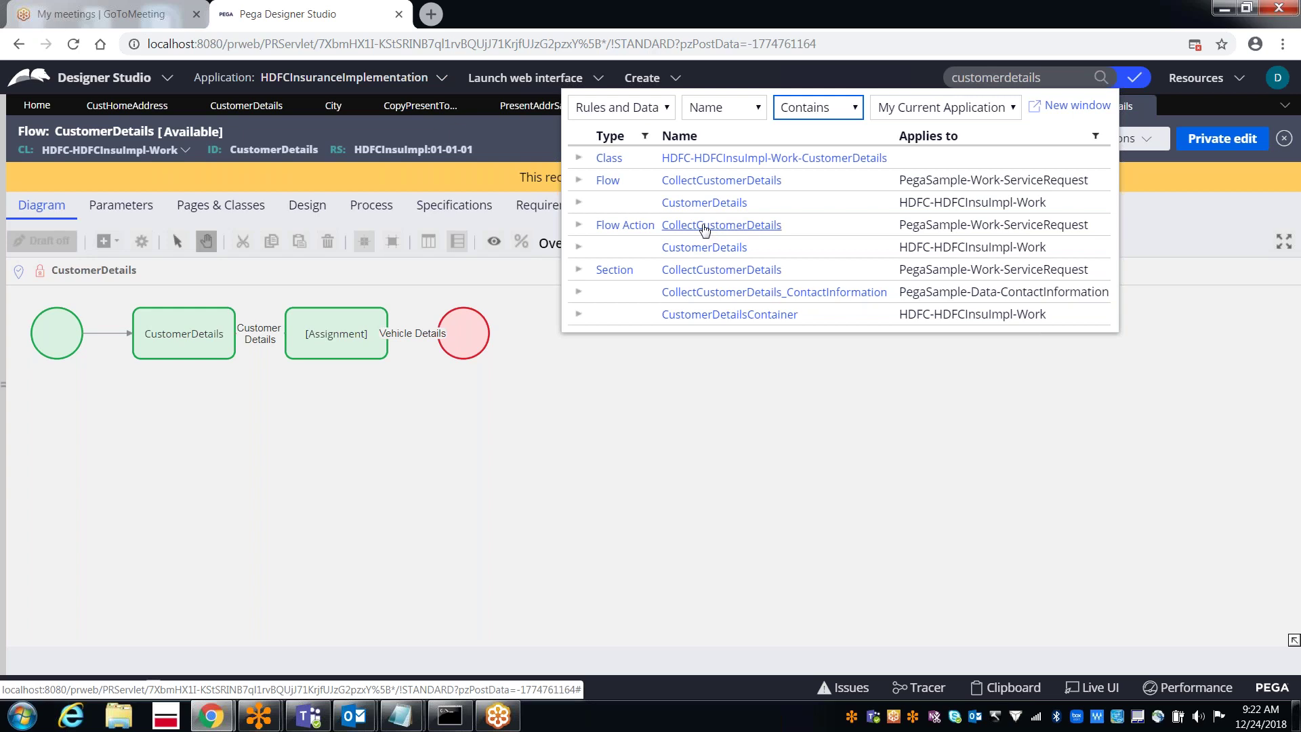
click(702, 203)
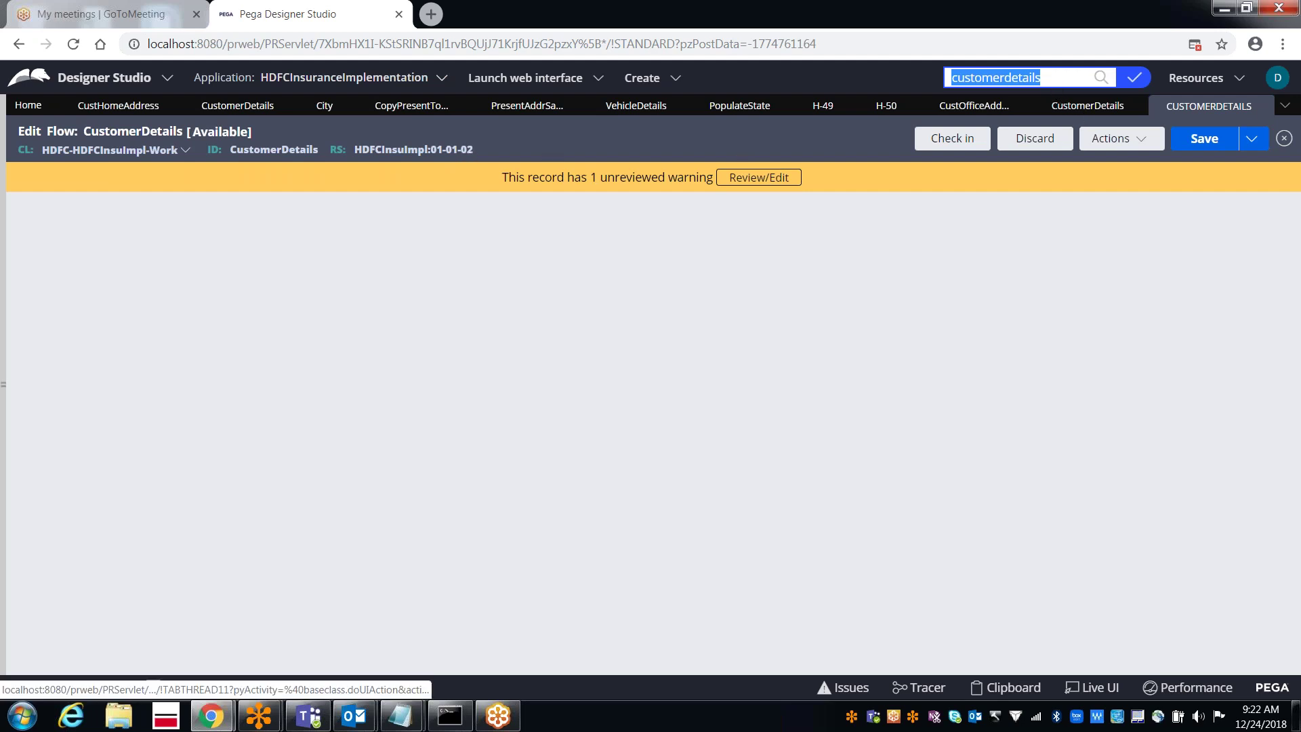
- Repeat the customerdetails search, expand the CustomerDetails flow's ruleset versions, and open the HDFCInsuImpl:01-01-02 version
click(1055, 82)
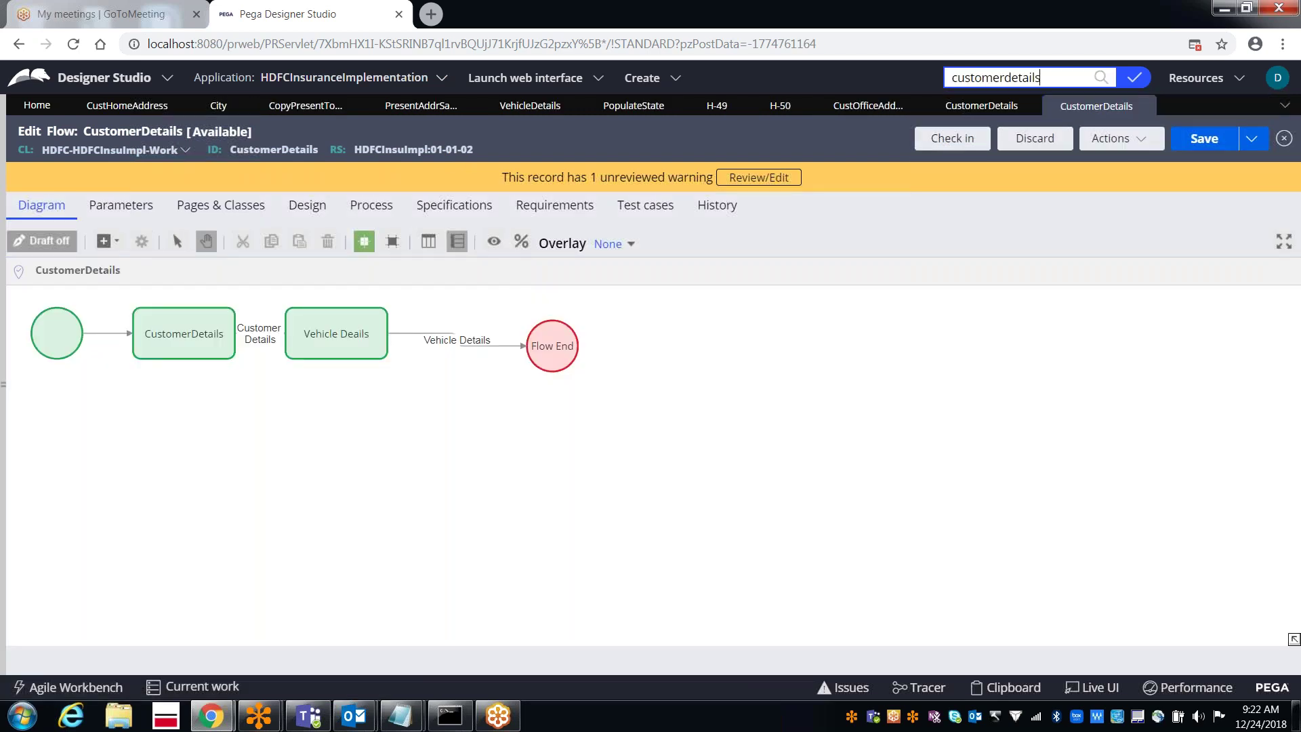
key(Return)
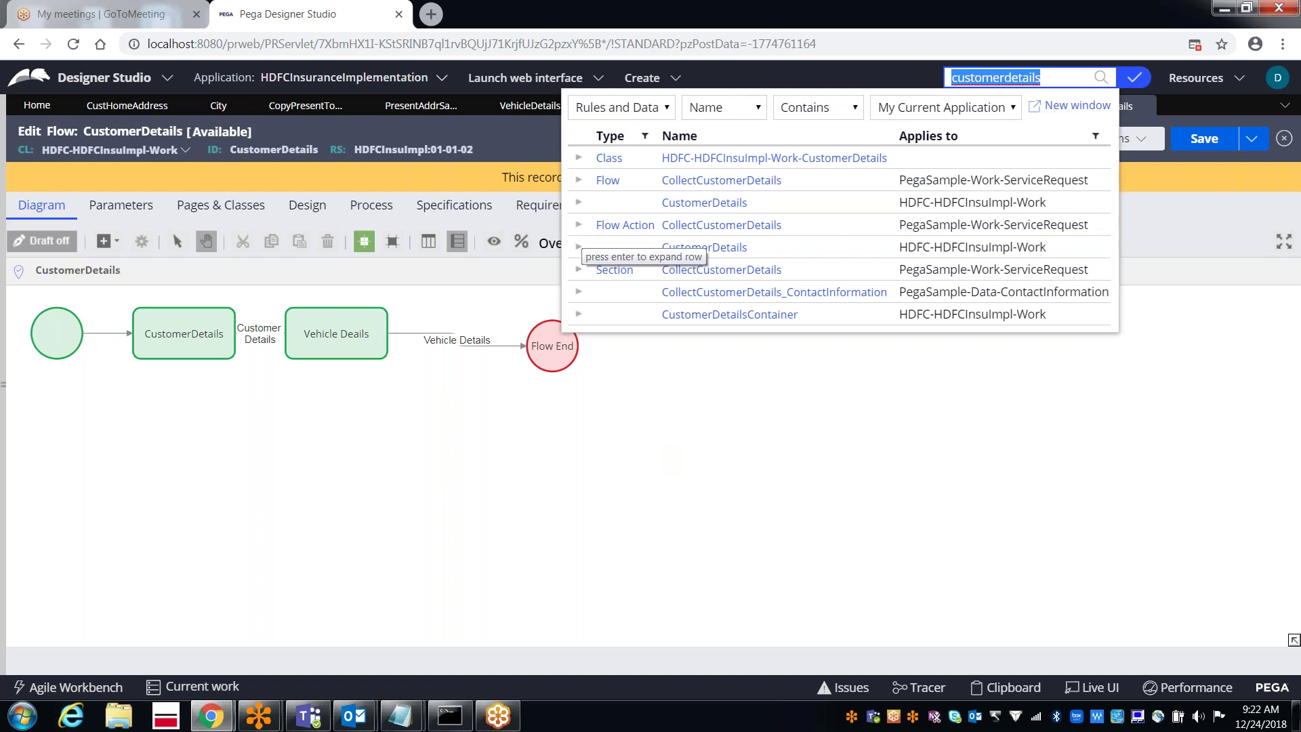
click(577, 182)
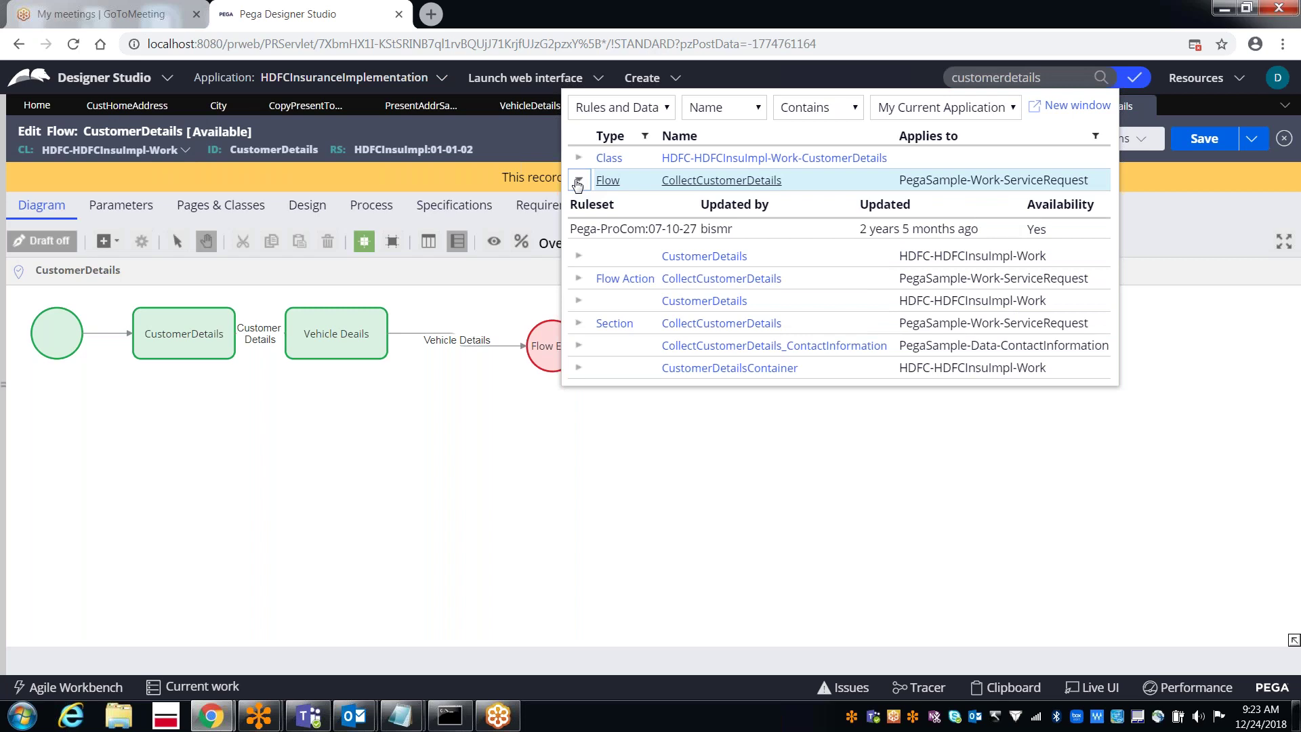
click(578, 180)
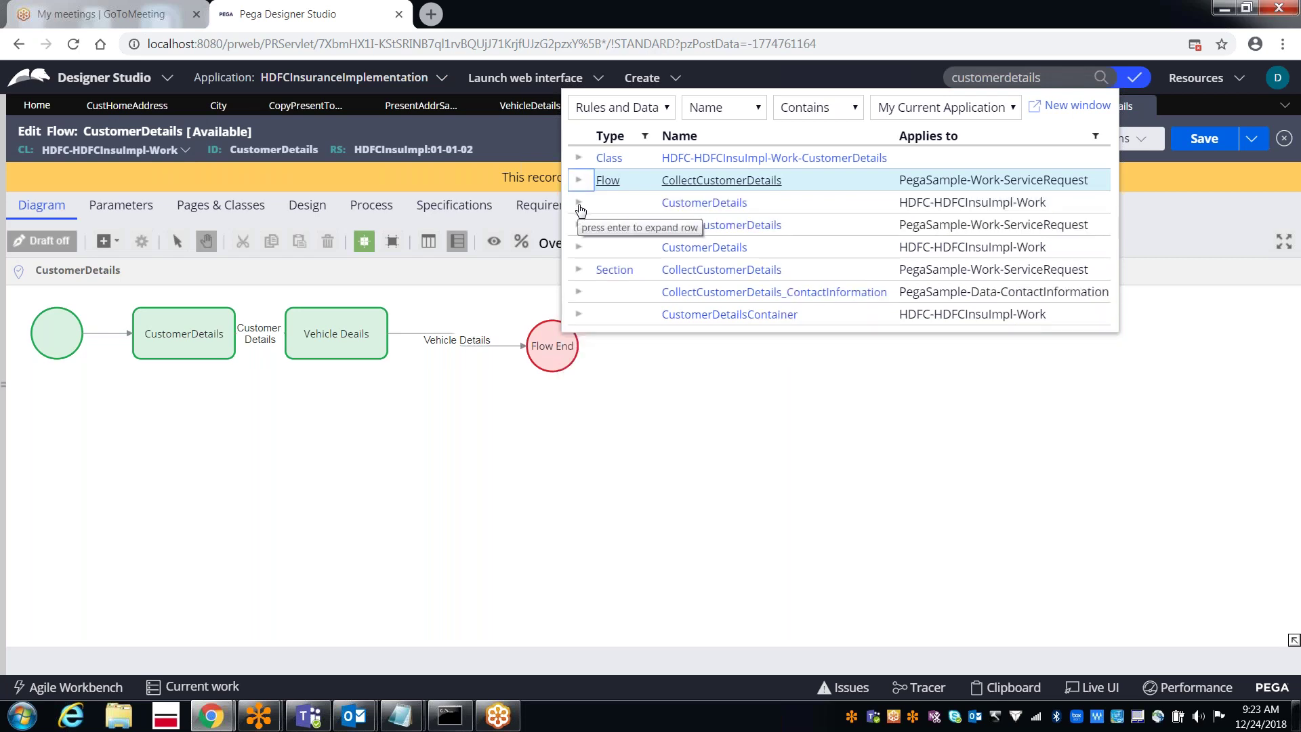
click(580, 209)
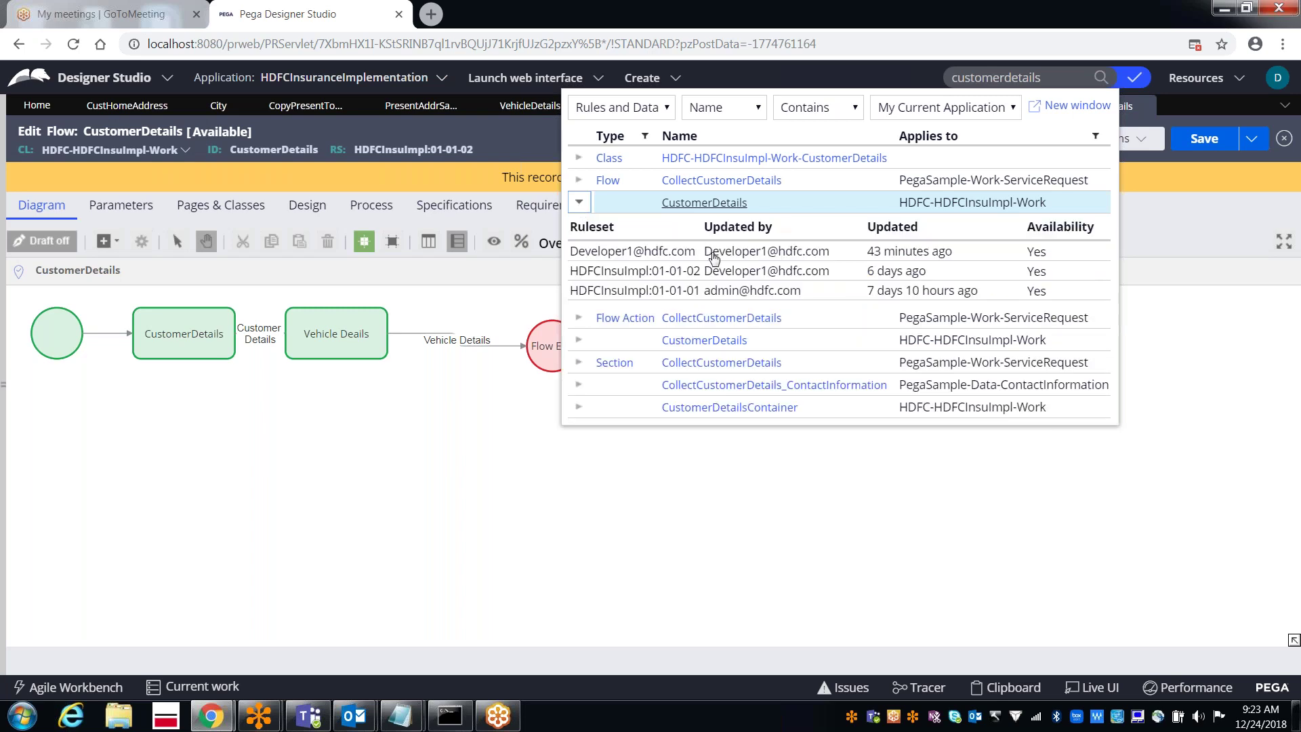
click(641, 271)
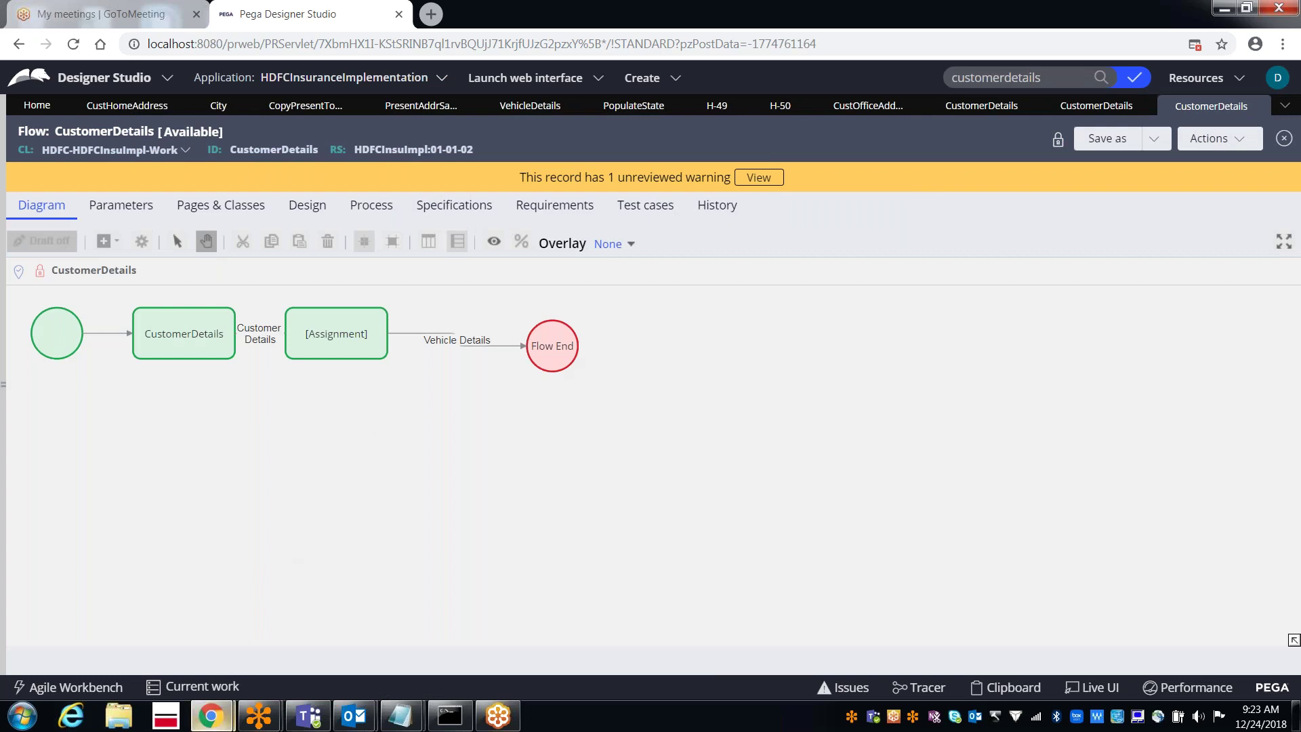
- Review the rulesets of the traced events in Tracer, and view the PopulateState activity's steps back in Designer Studio
mouse_move(211, 715)
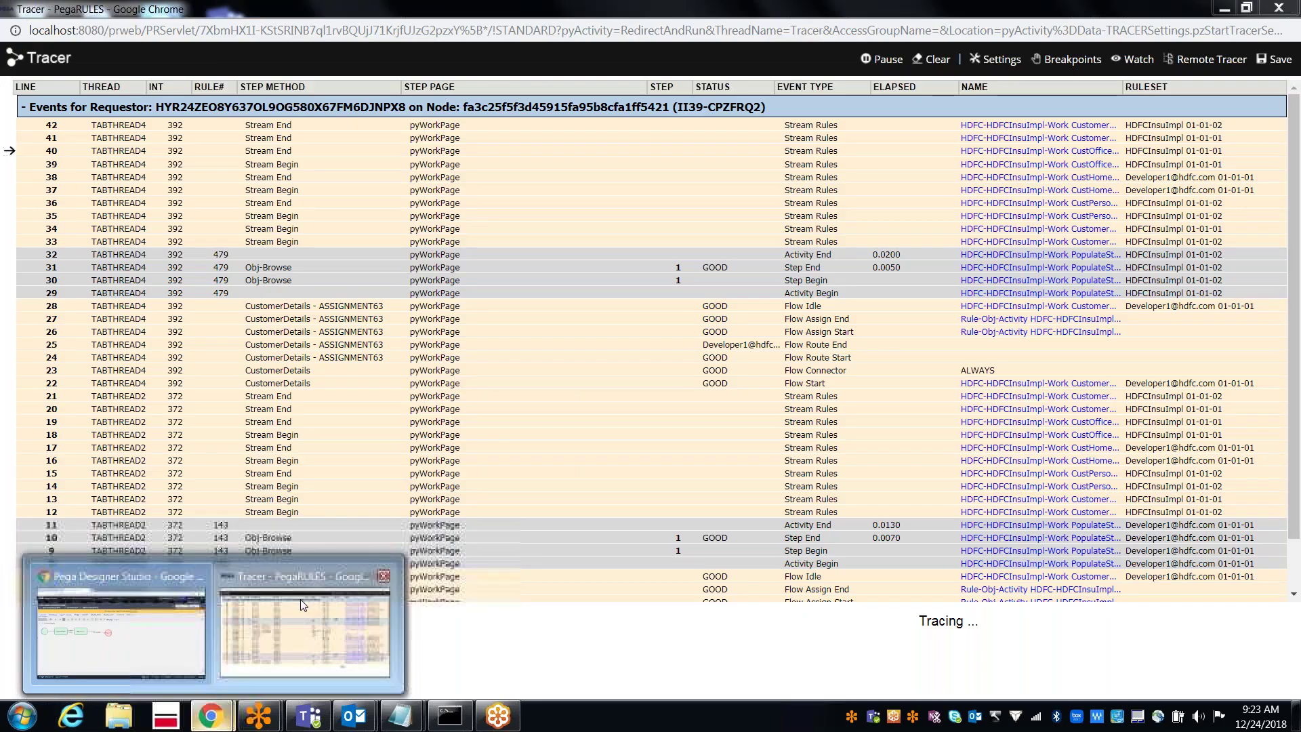
click(305, 630)
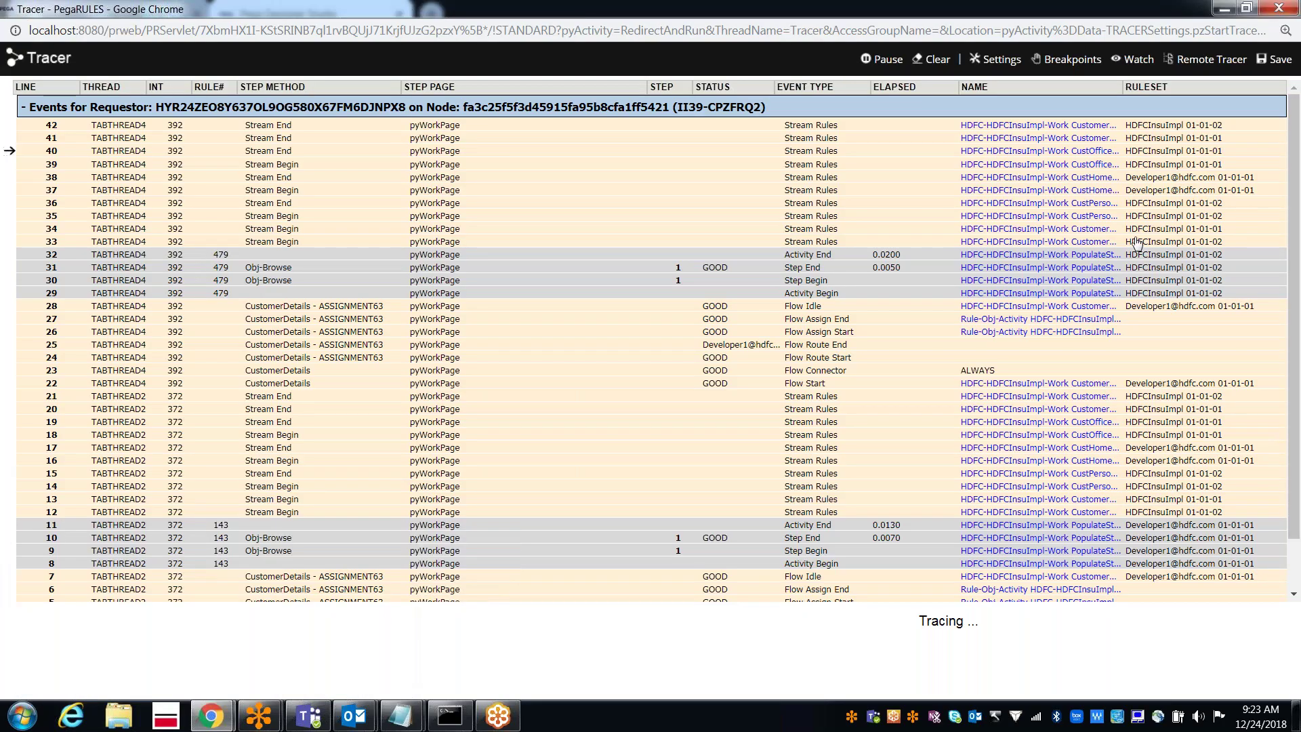
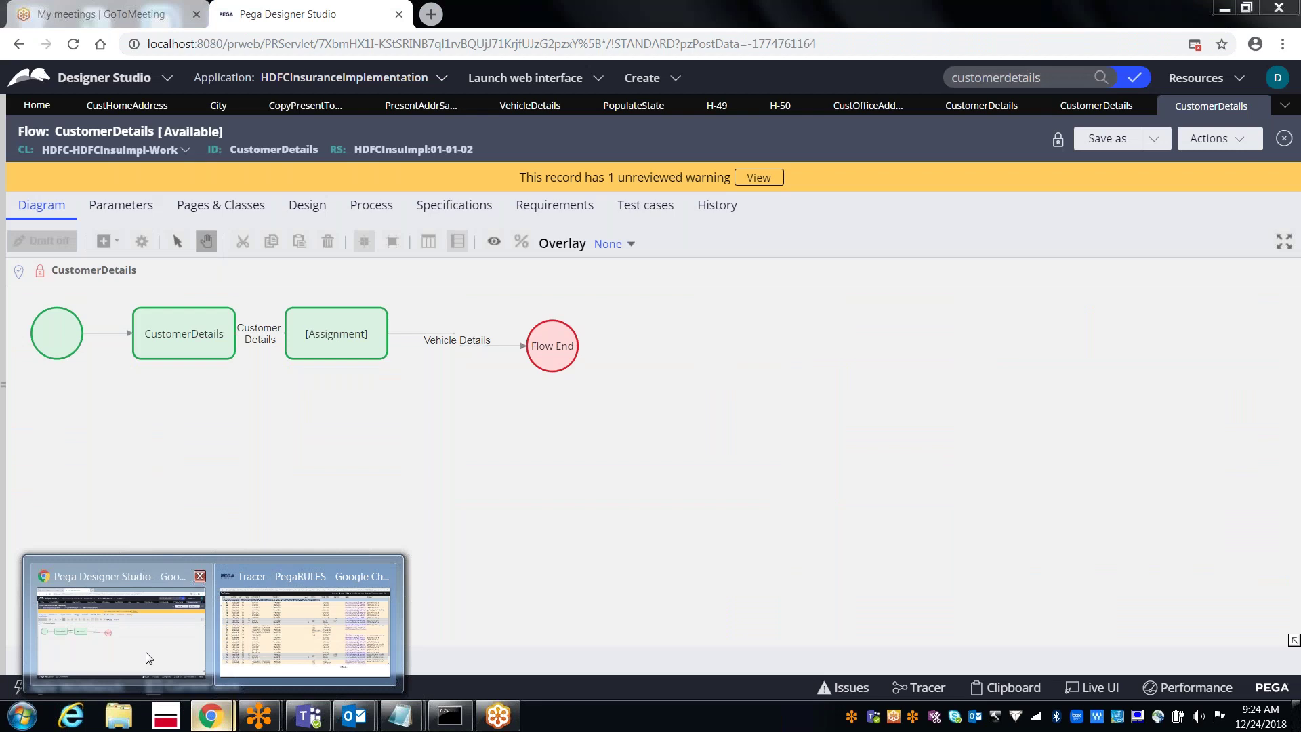
click(175, 678)
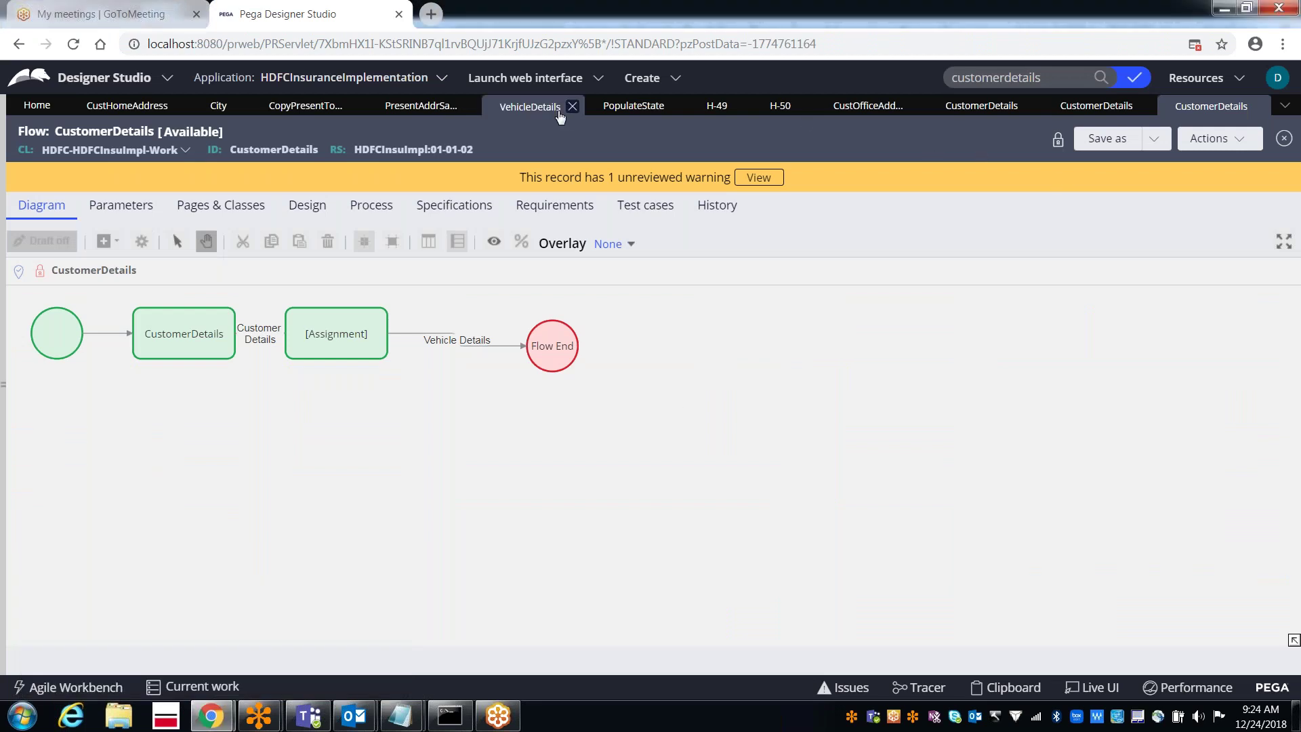
click(621, 108)
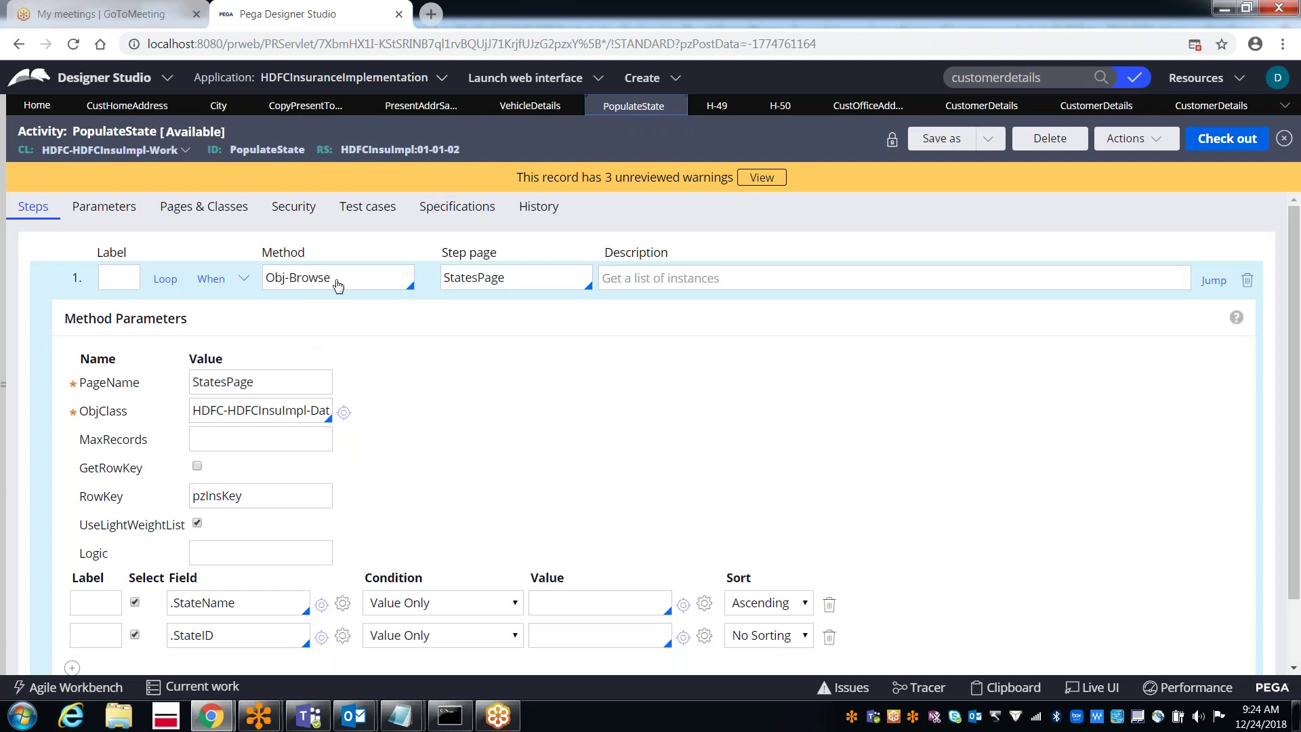
- Switch to Tracer, examine the pyWorkPage properties recorded for the latest PopulateState Activity End event, and close them
key(alt+Tab)
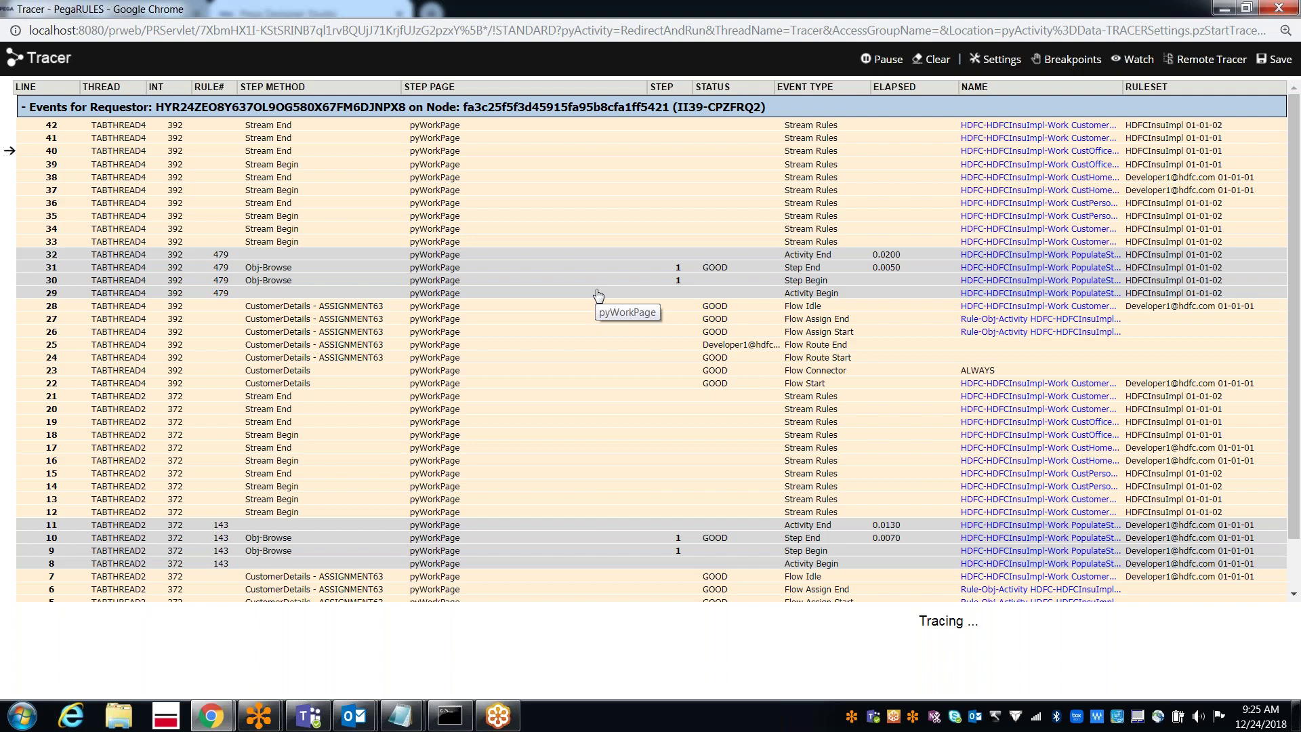
click(437, 258)
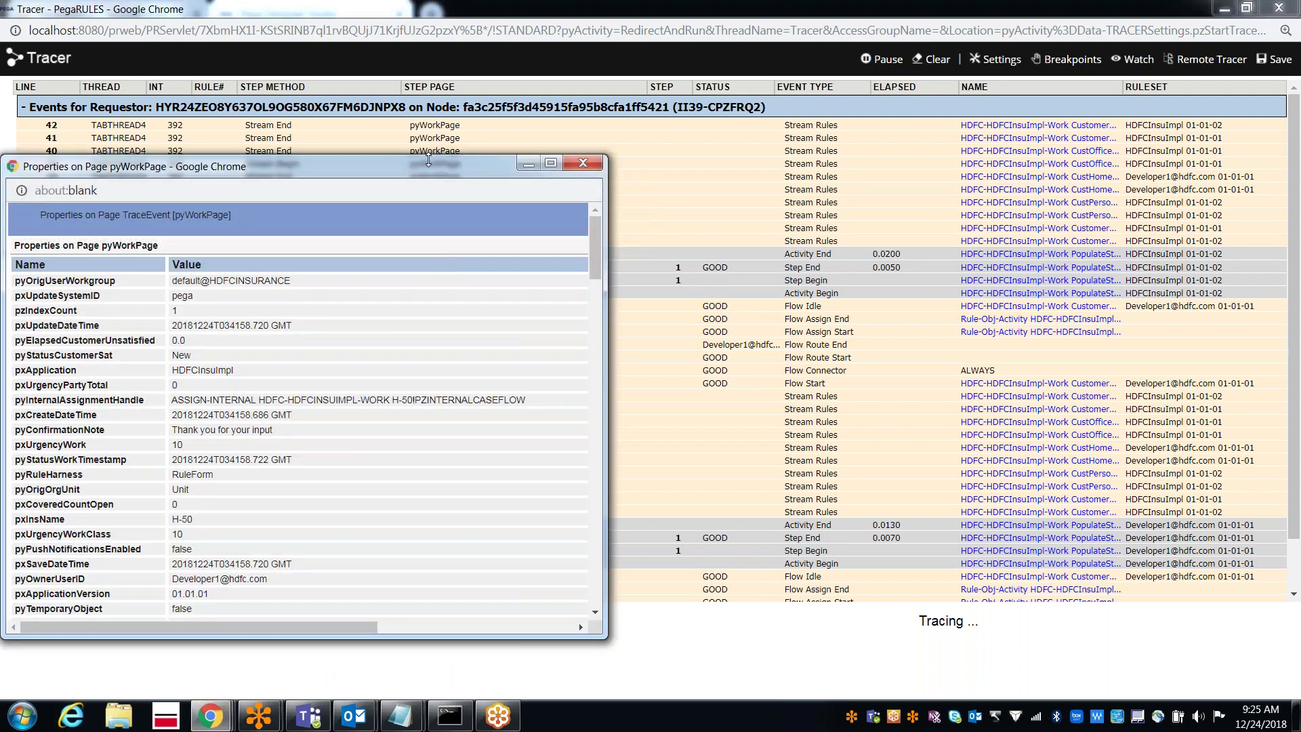
double_click(418, 169)
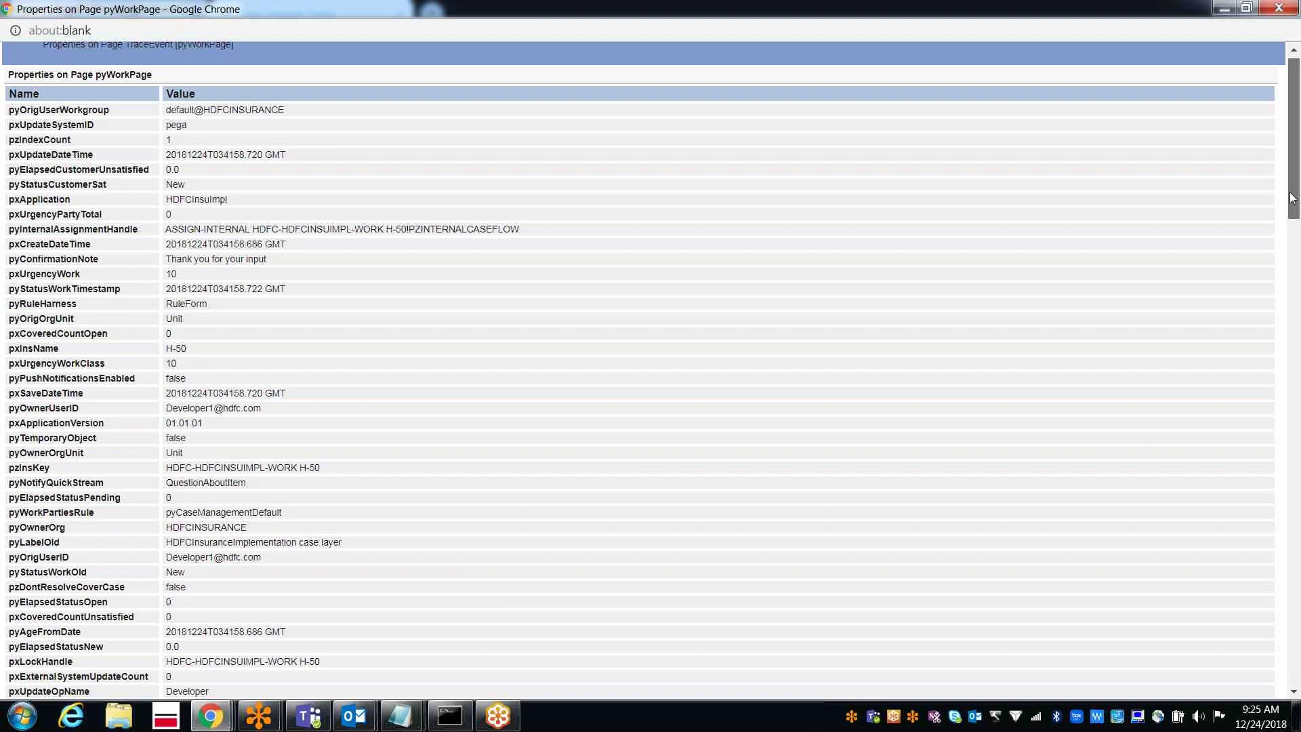
drag(1295, 171, 1259, 176)
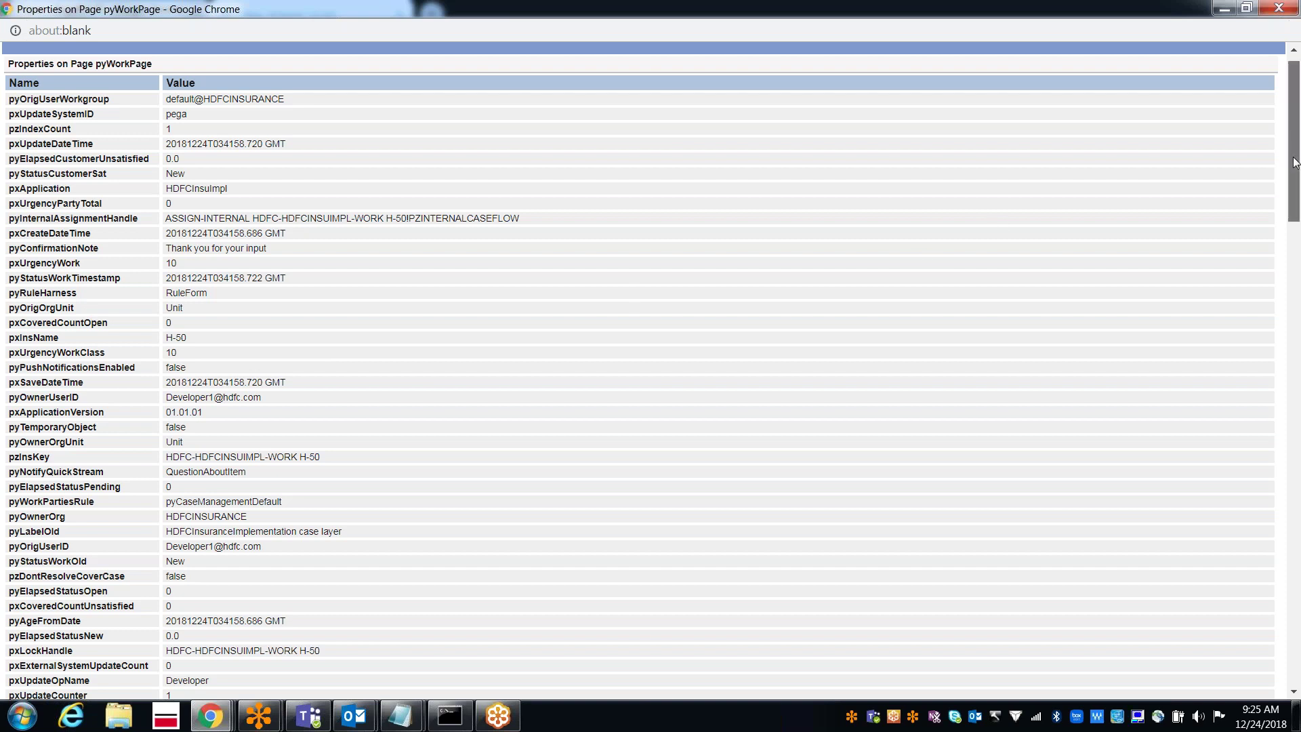
drag(1294, 162, 1144, 16)
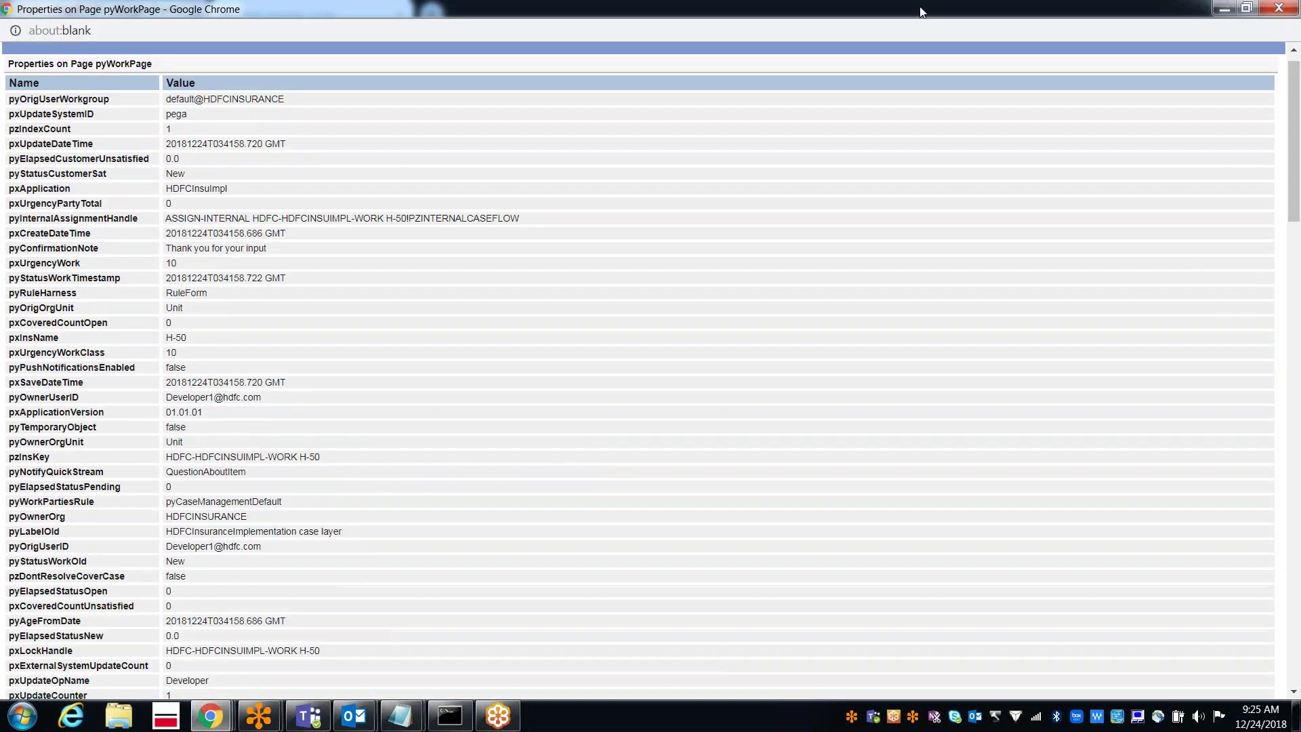
click(1275, 9)
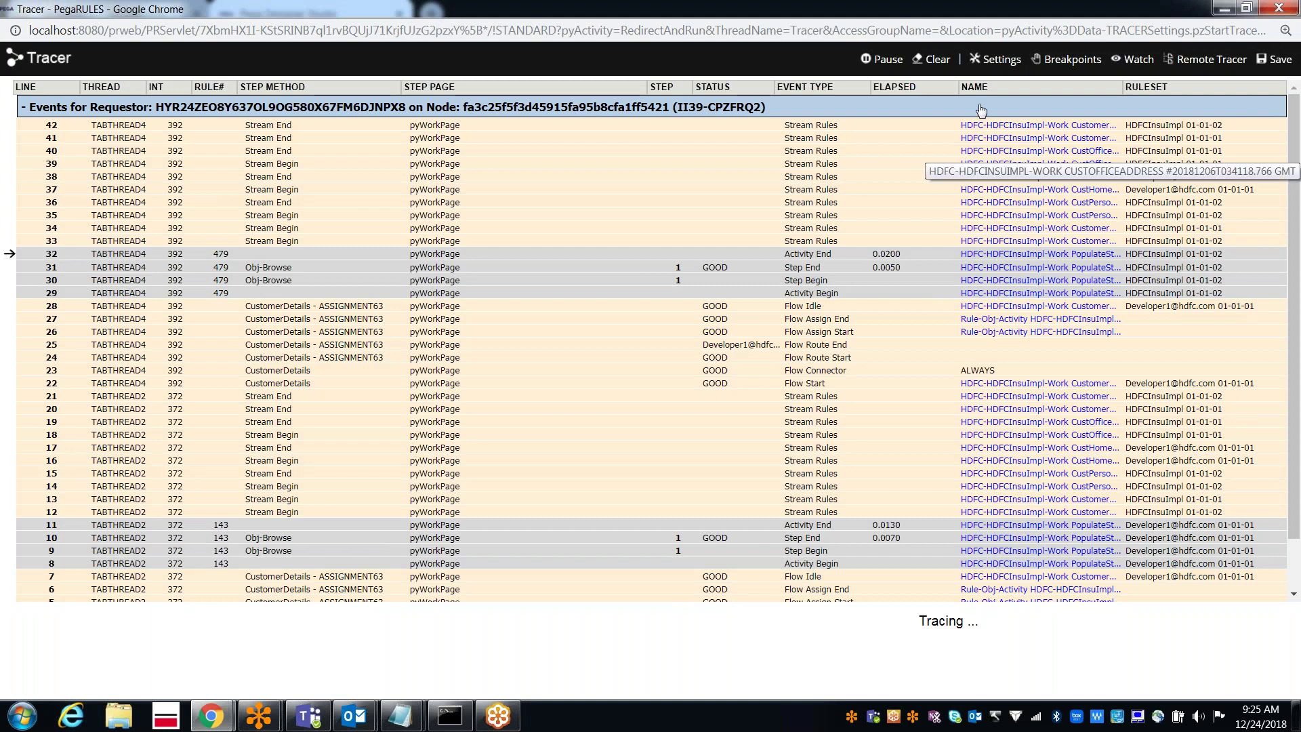
- Review the Tracer settings for events, event types and rulesets, and set the maximum trace events to display to 500
click(997, 61)
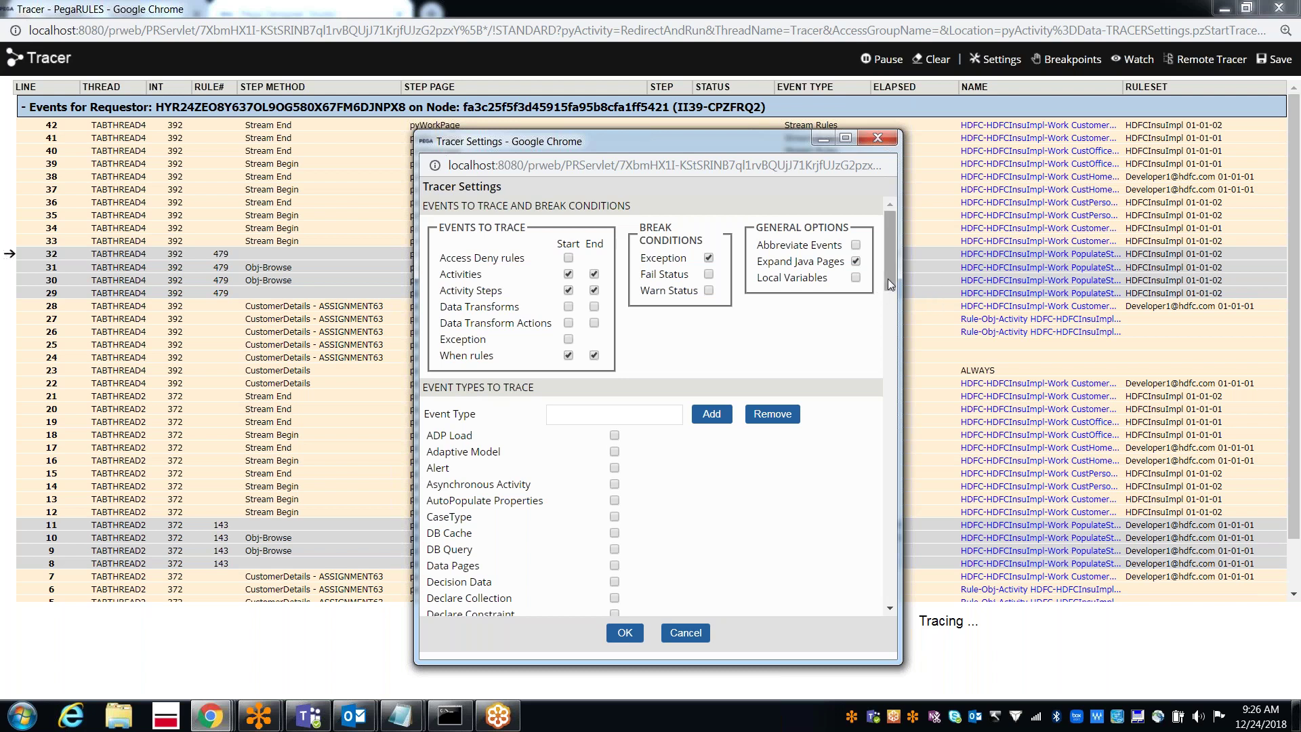
drag(888, 279, 876, 386)
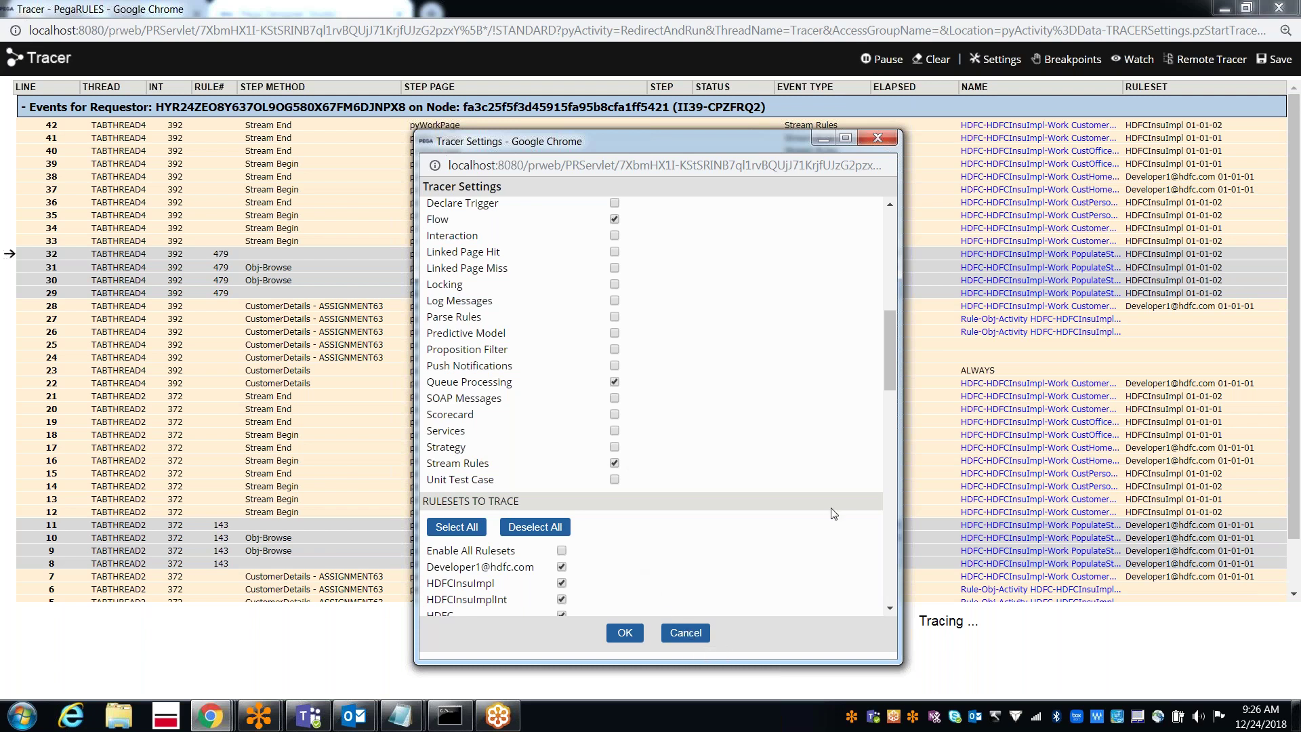
drag(892, 383, 833, 613)
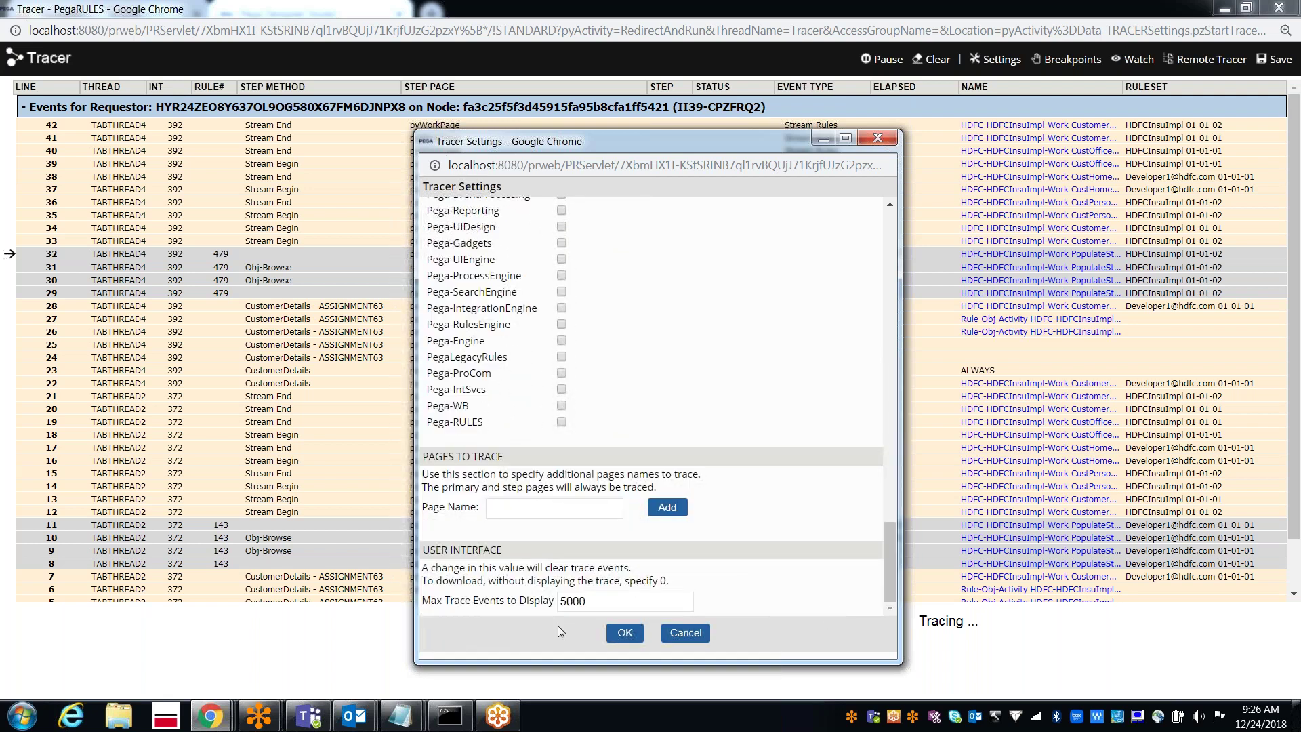
click(606, 601)
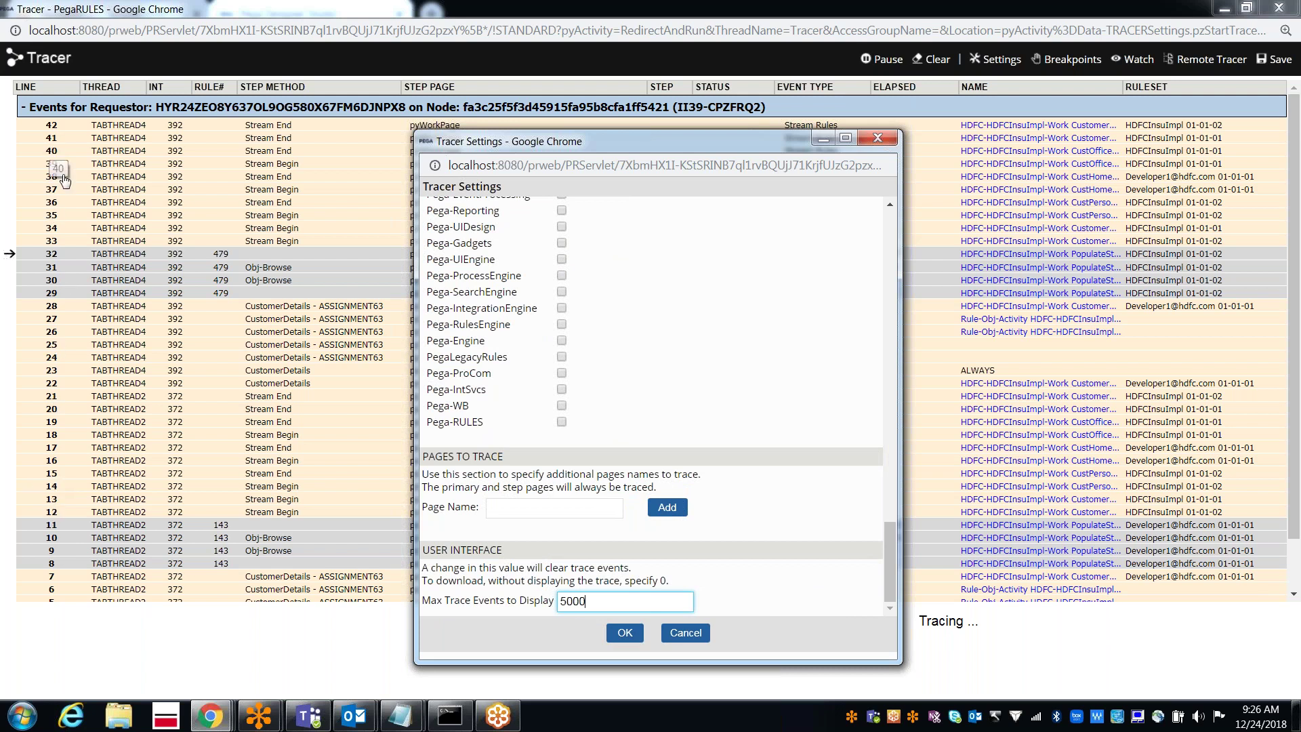
key(BackSpace)
- Add pyWorkPage to the pages to trace and apply the Tracer settings
click(526, 507)
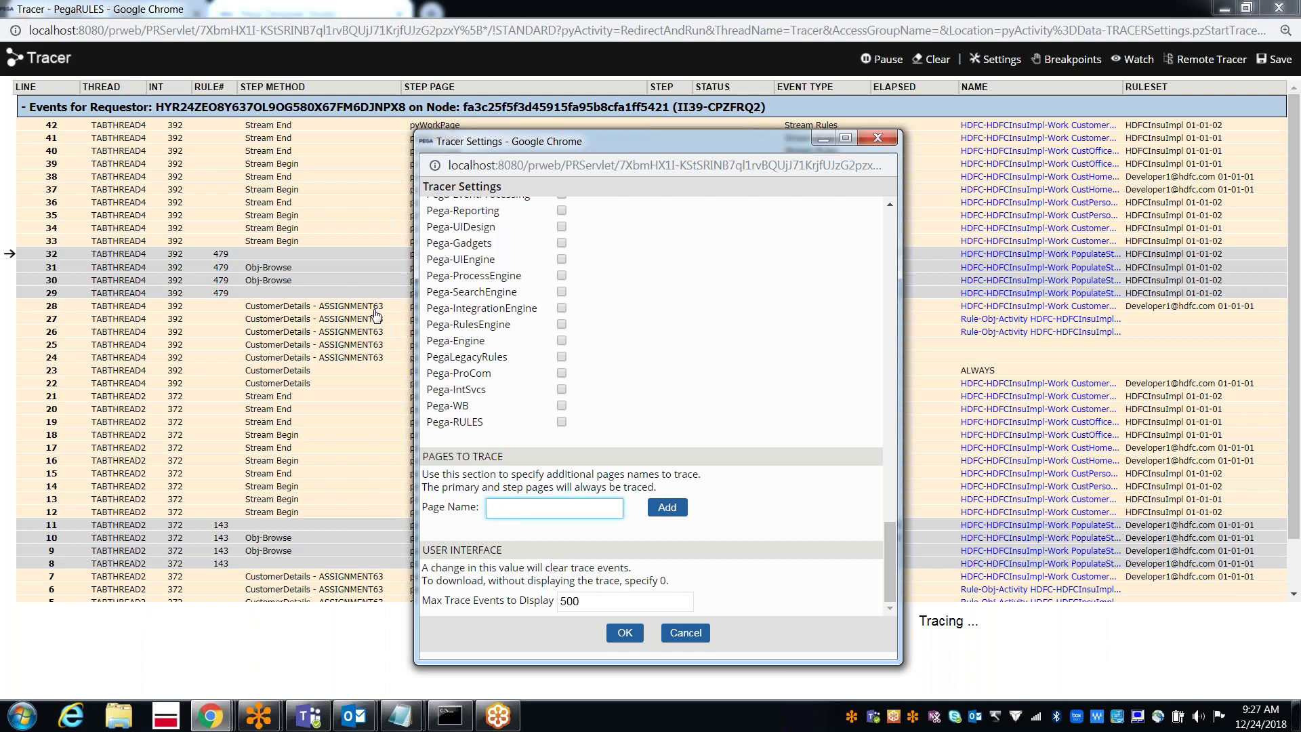
text(pyWorkPage)
click(667, 510)
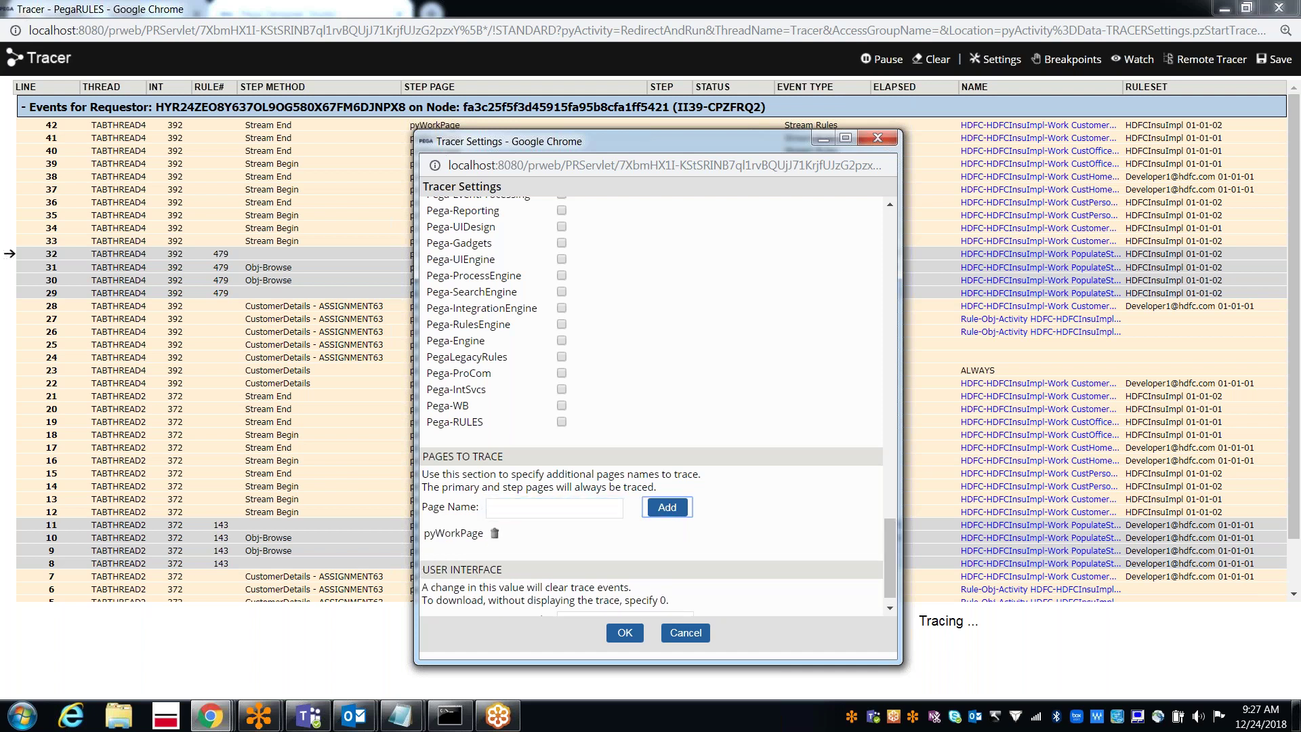
click(624, 635)
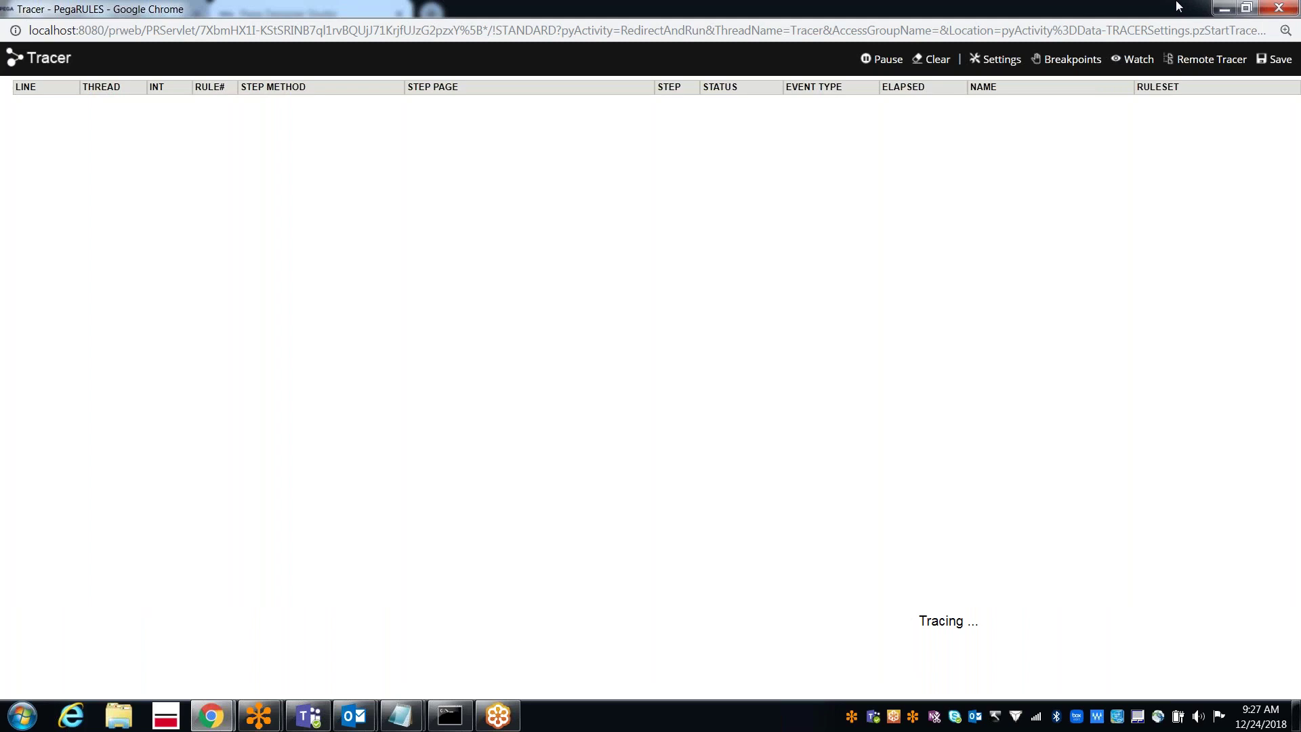
- Return to Designer Studio and close the read-only CustomerDetails flows of HDFCInsuImpl:01-01-01 and 01-01-02, keeping the checked-out copy open
click(1223, 9)
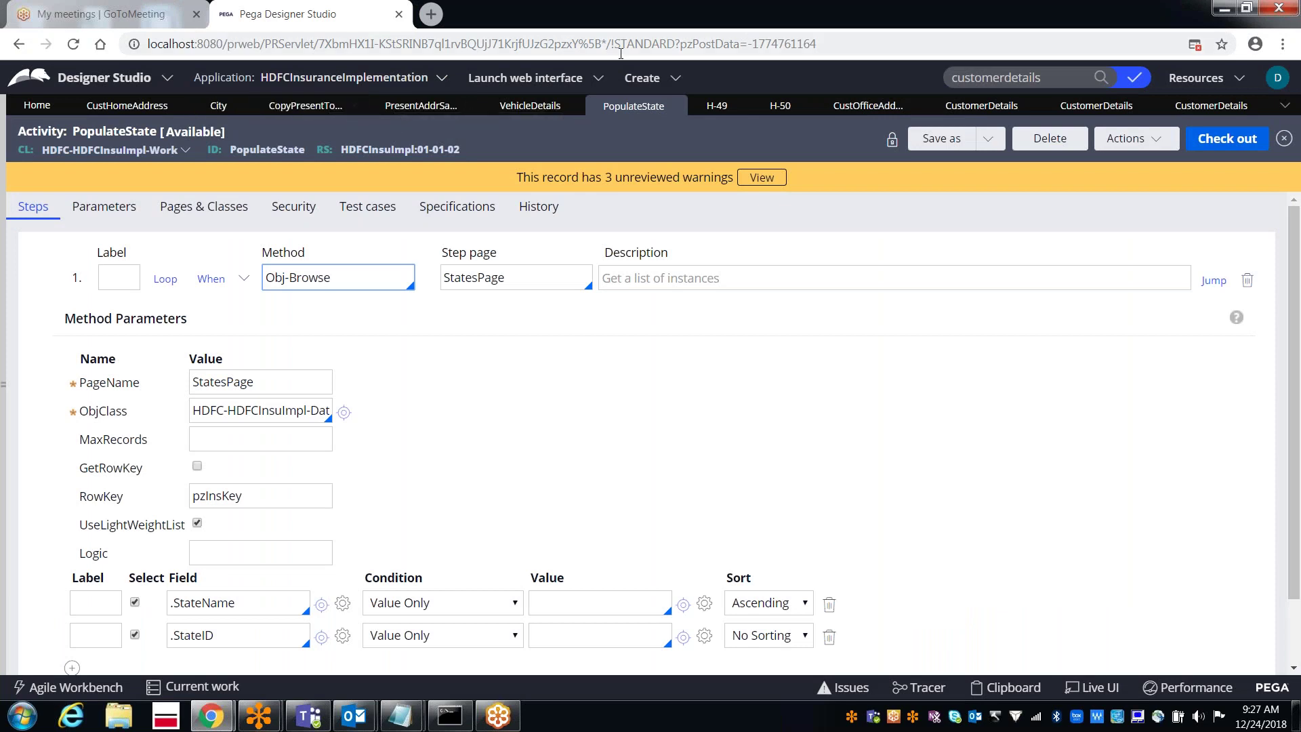
click(973, 110)
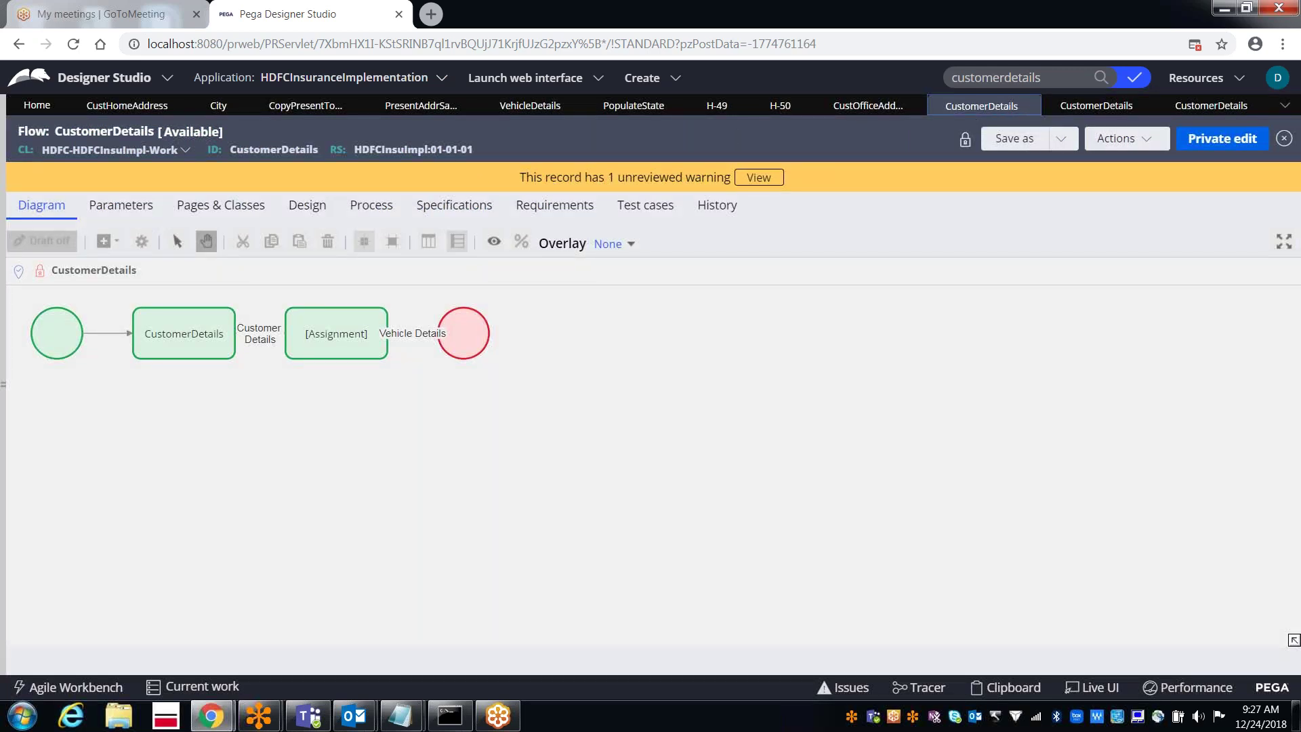
click(1031, 106)
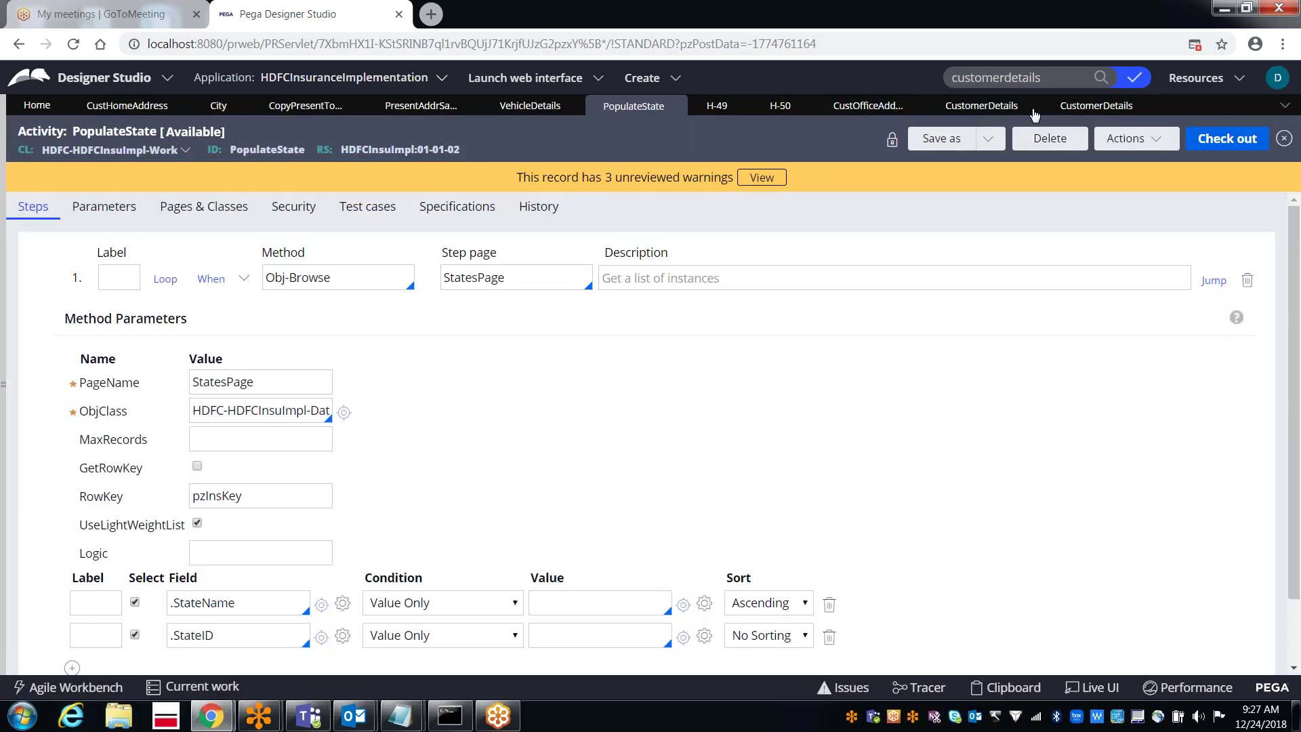
click(969, 109)
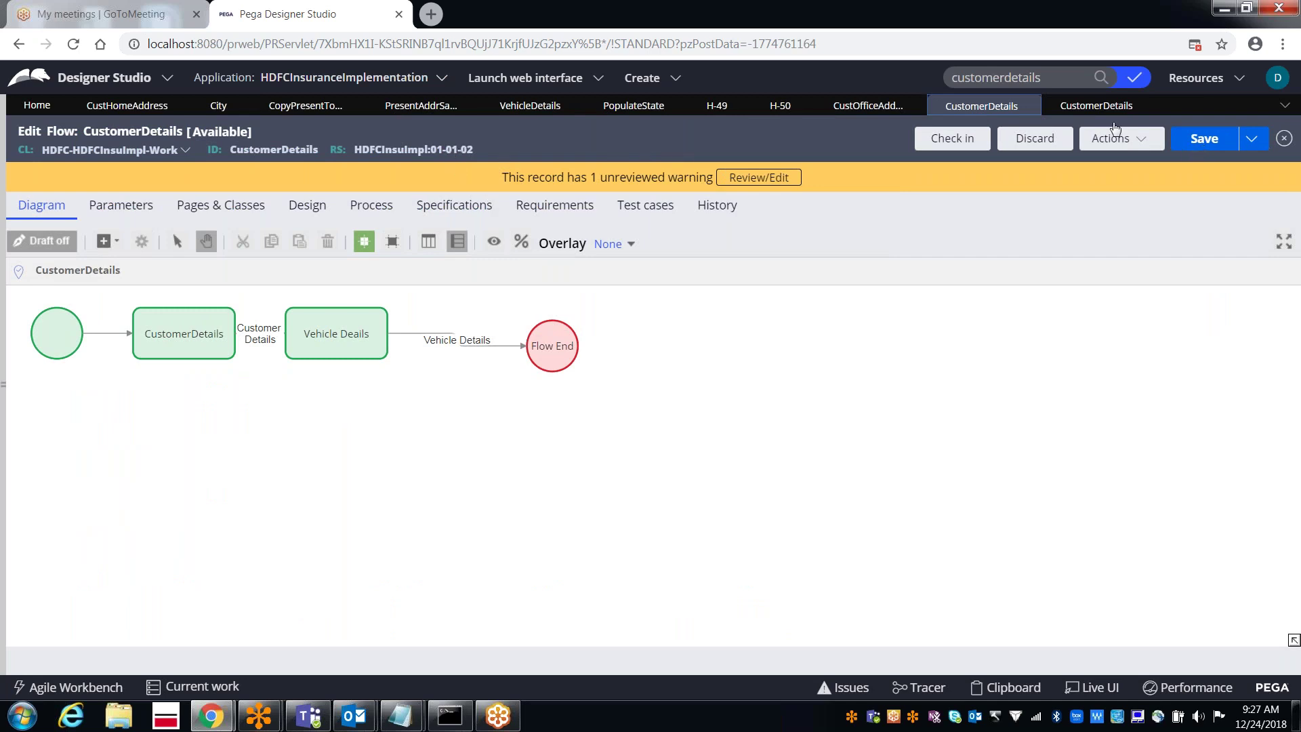
click(1087, 111)
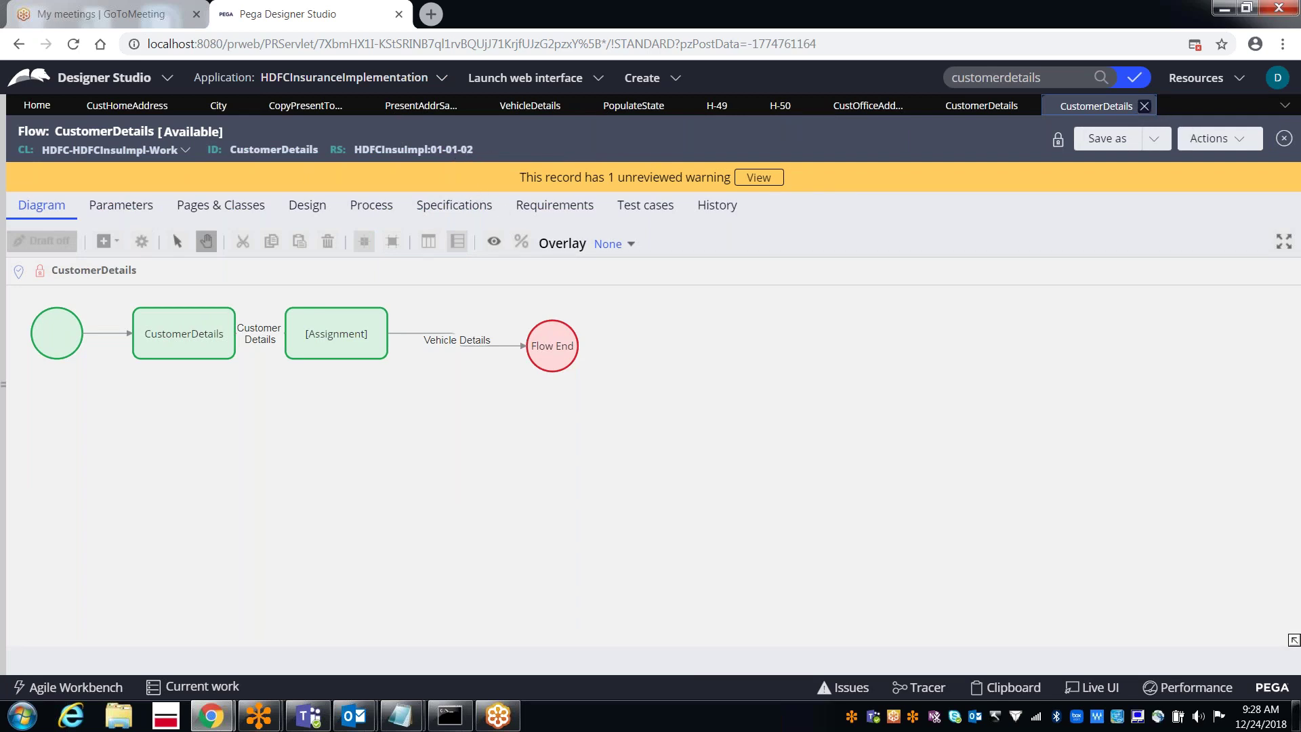
click(1144, 107)
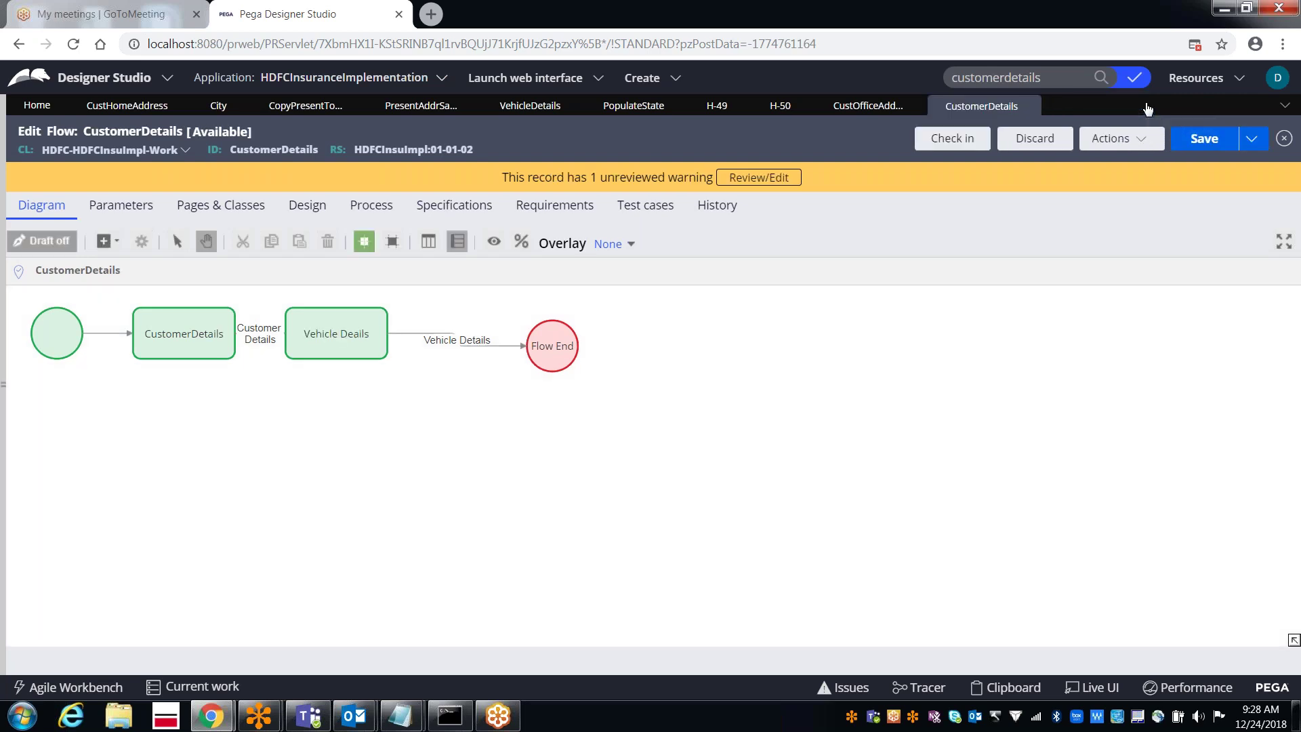
- Run the checked-out CustomerDetails flow, review its traced events in Tracer, and close Tracer
click(1102, 140)
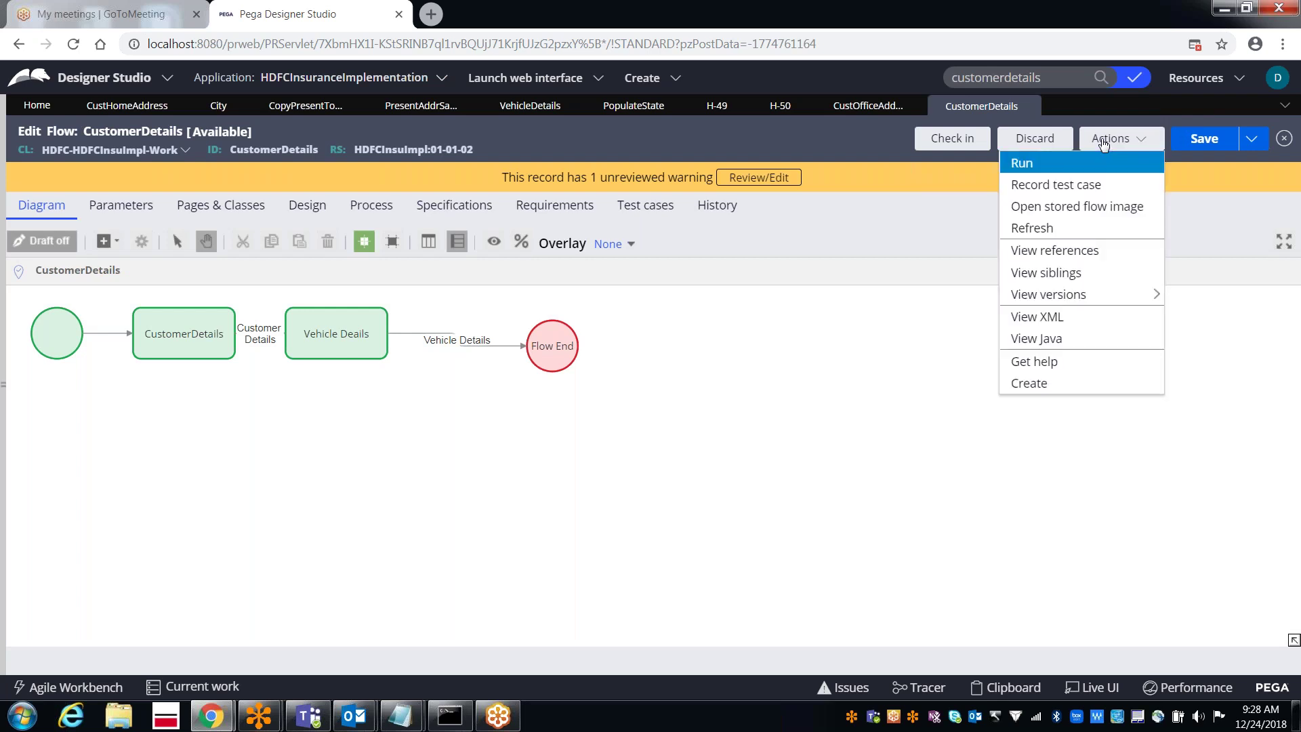
click(1023, 164)
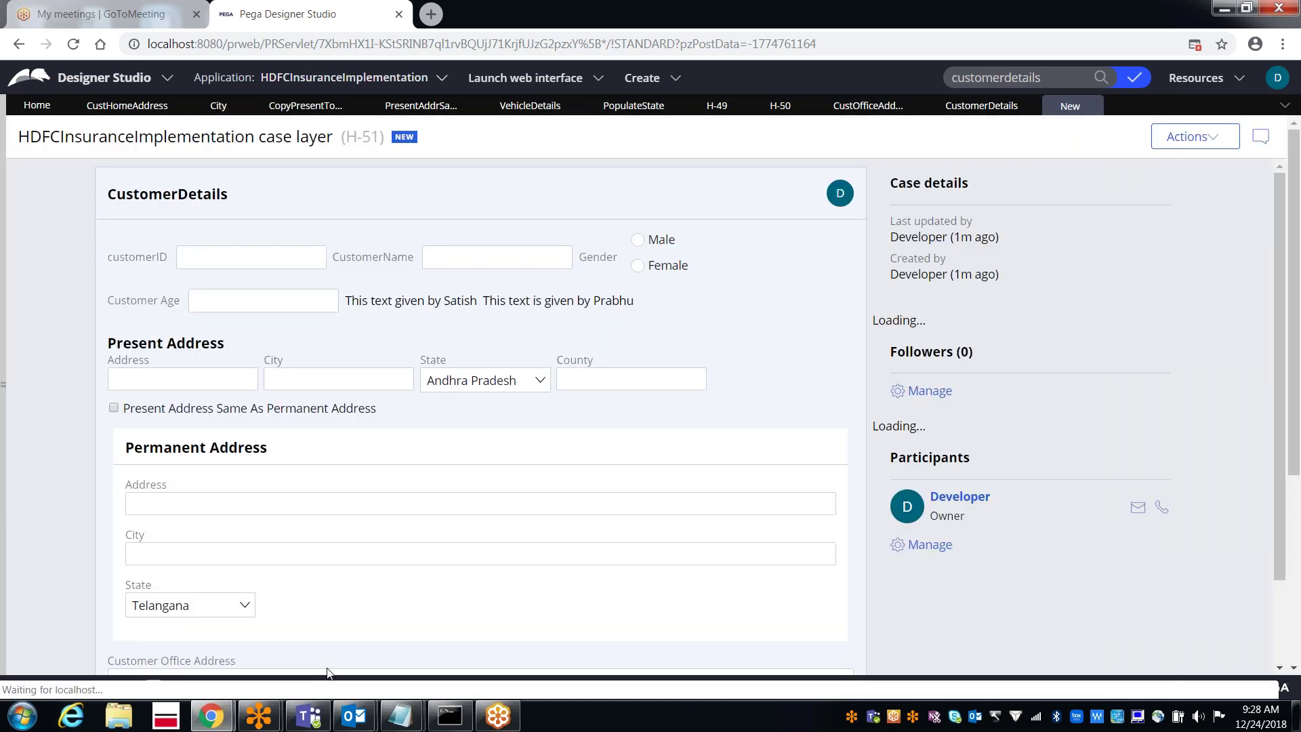
mouse_move(211, 715)
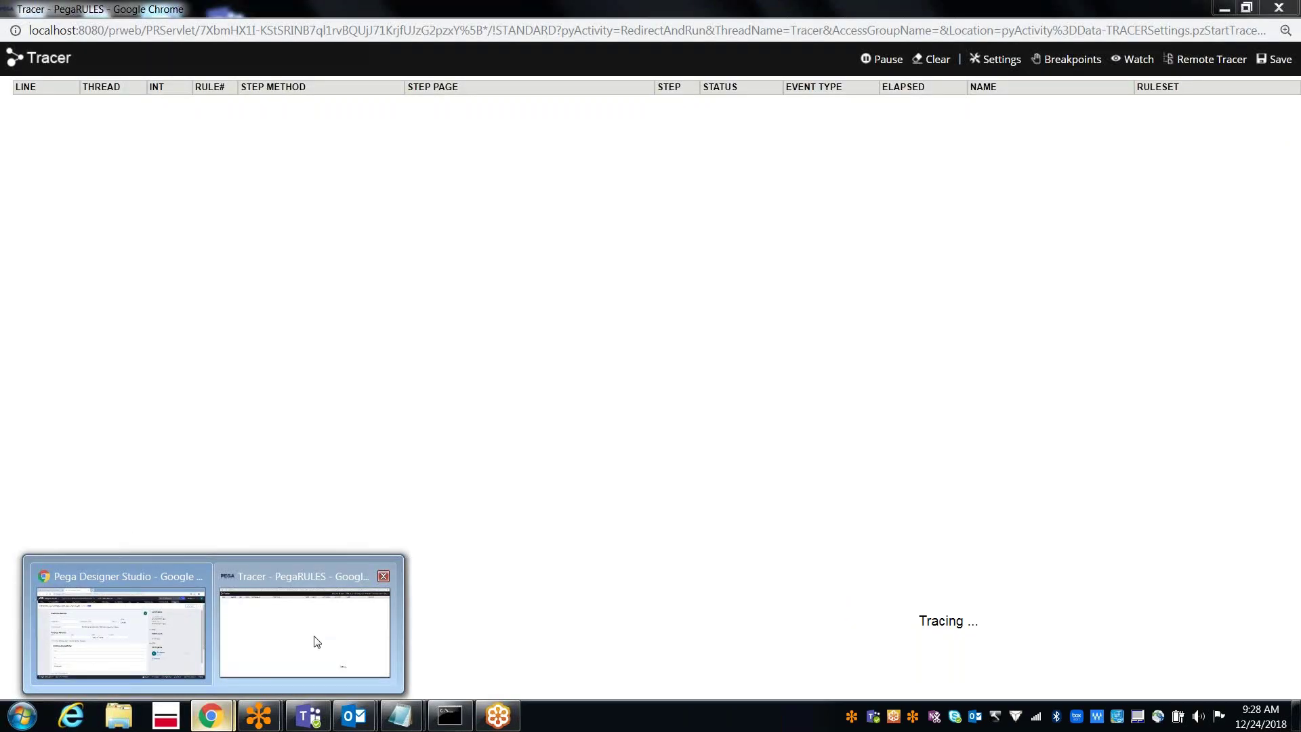
click(316, 642)
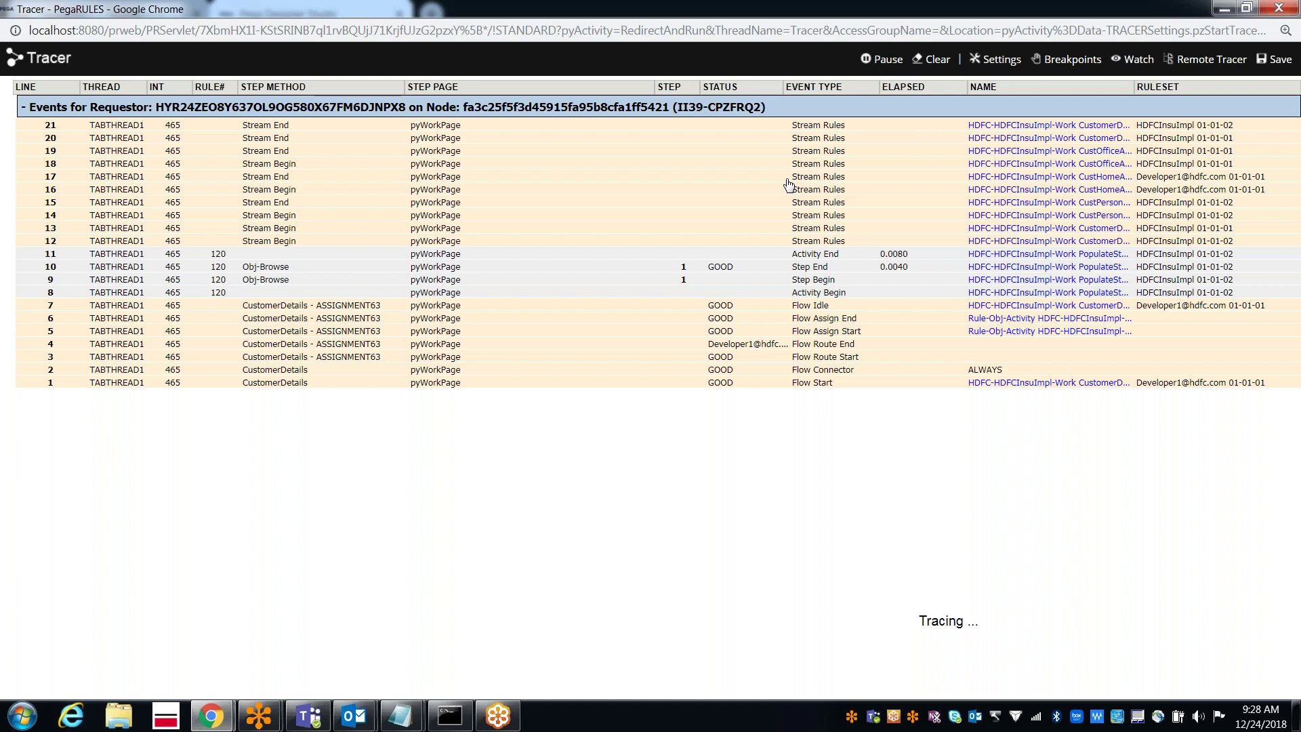
click(1279, 8)
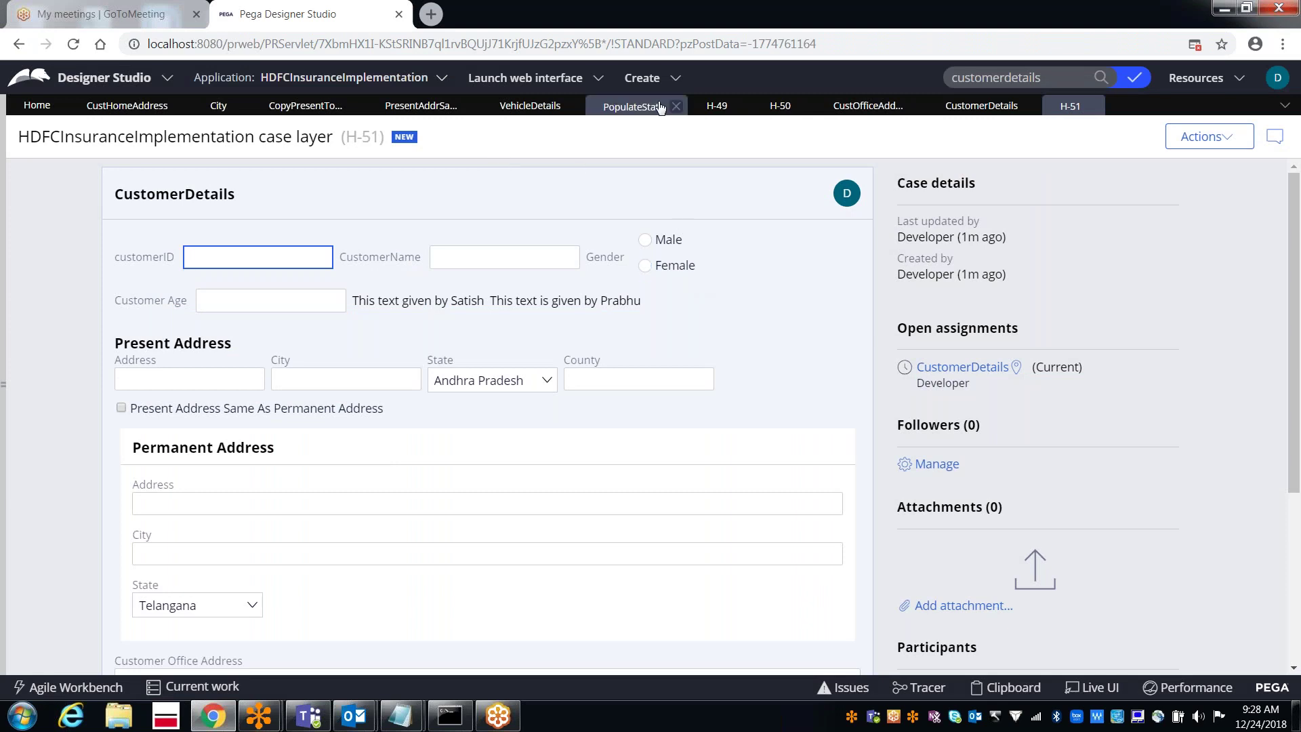
- Open the run window of the PopulateState activity and start a trace for that rule
click(628, 107)
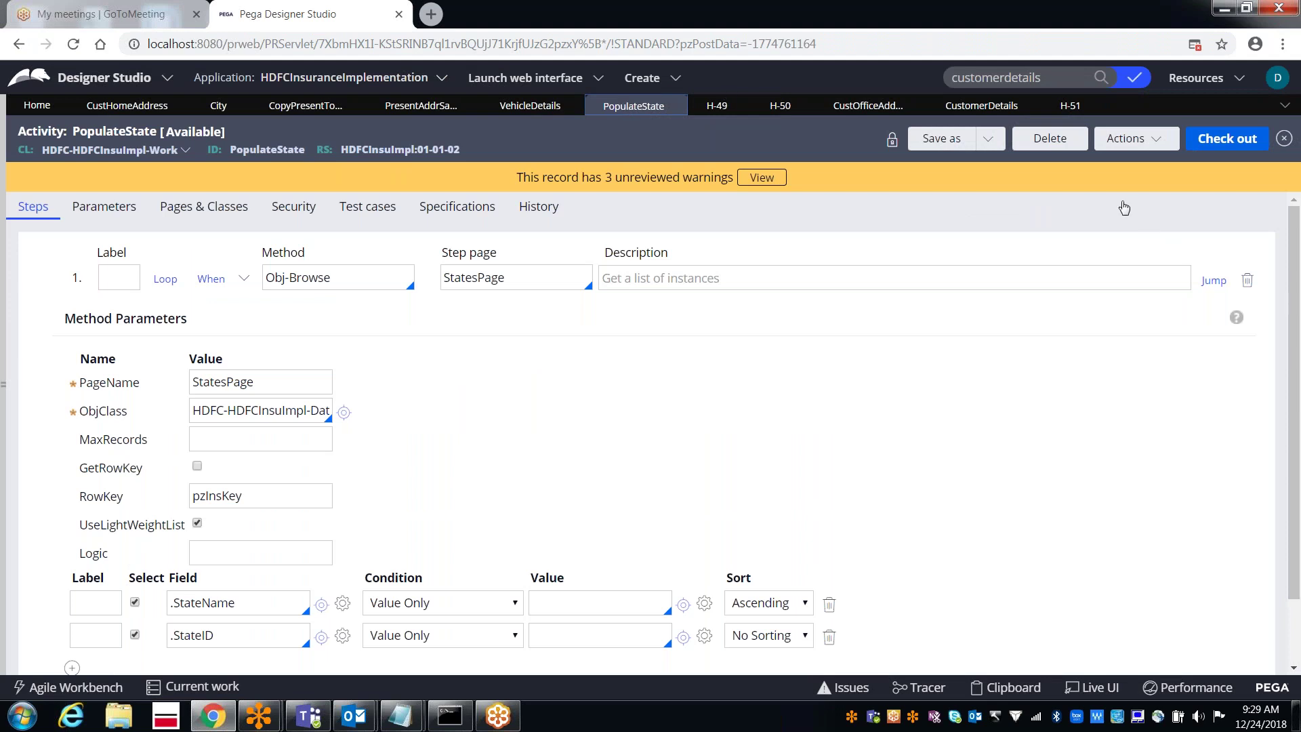
click(1120, 141)
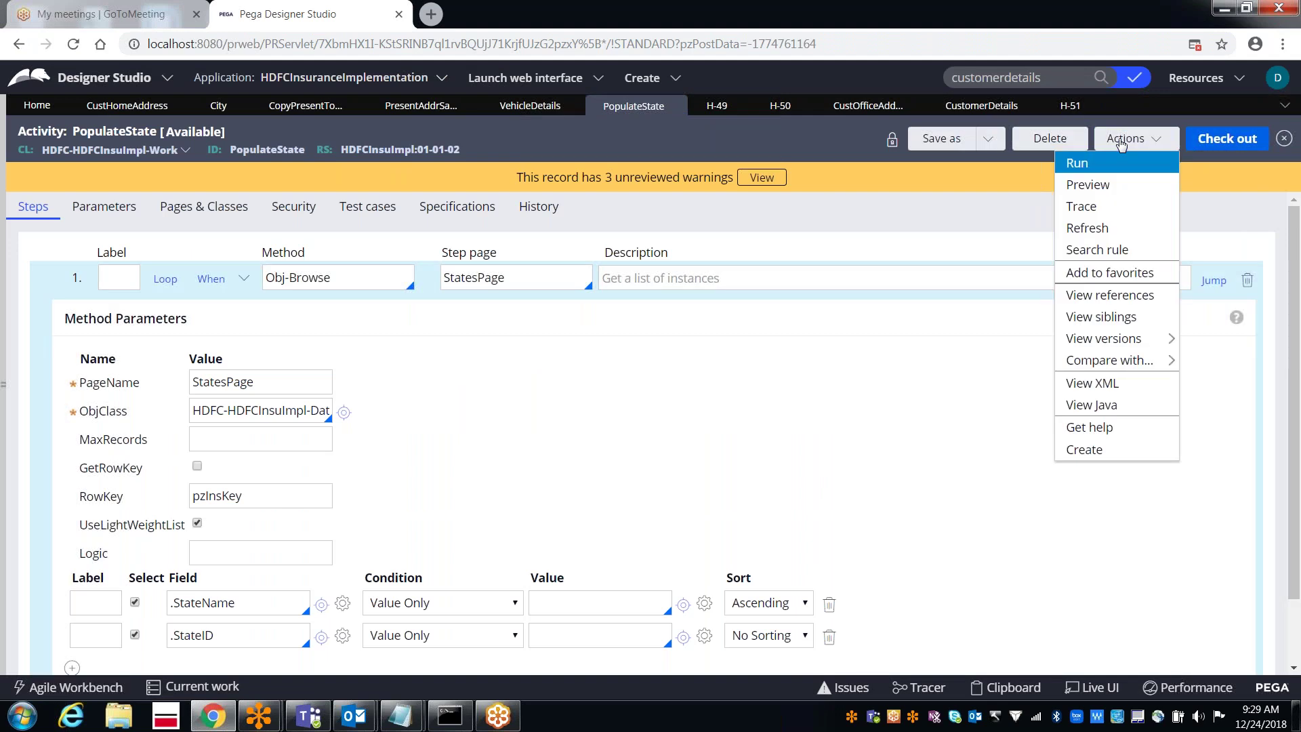
click(1075, 165)
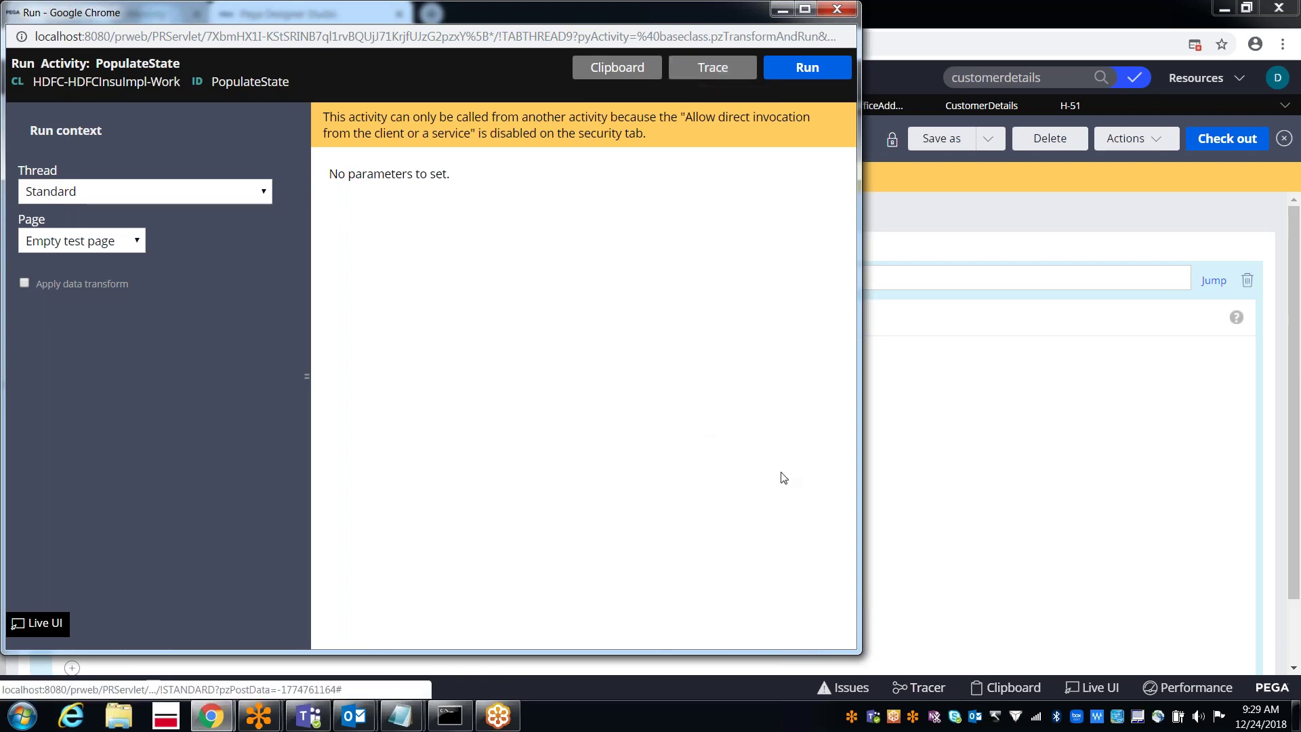
click(704, 71)
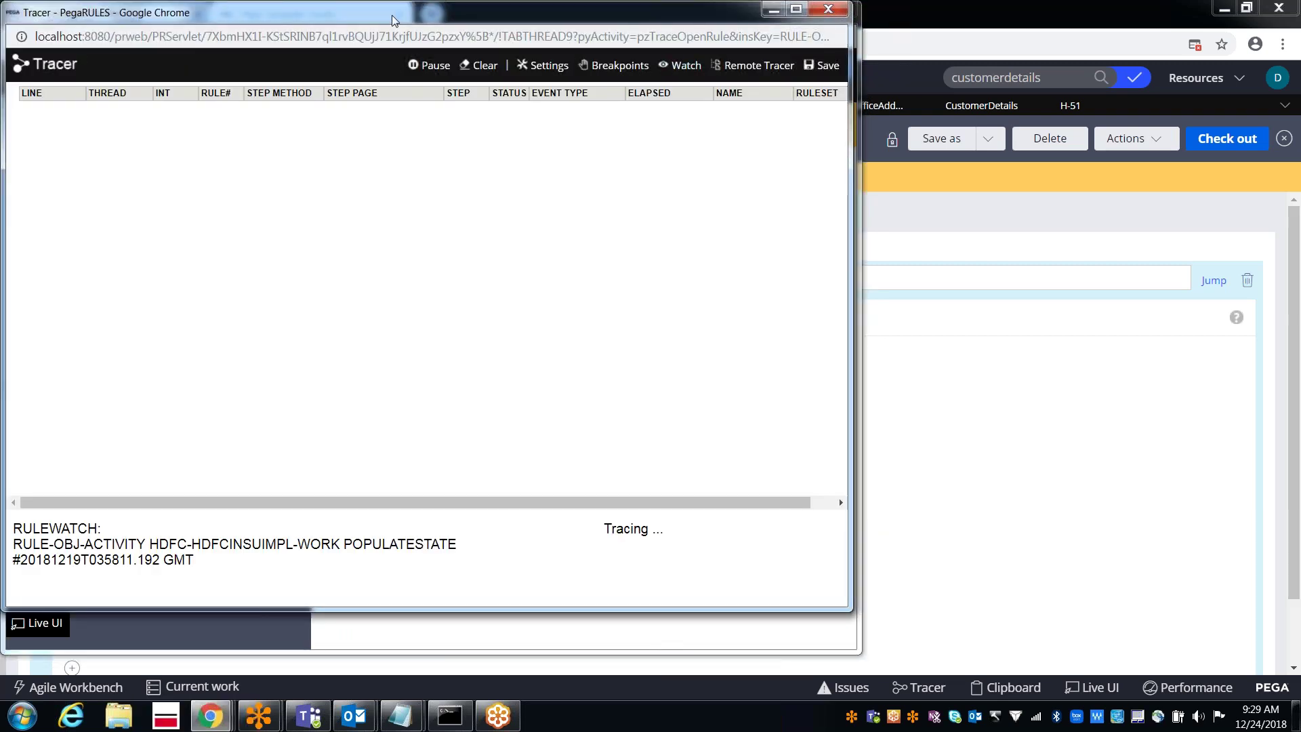
- Run PopulateState on the Standard thread with an empty test page, close the result window, and show the traced events
drag(393, 21, 456, 154)
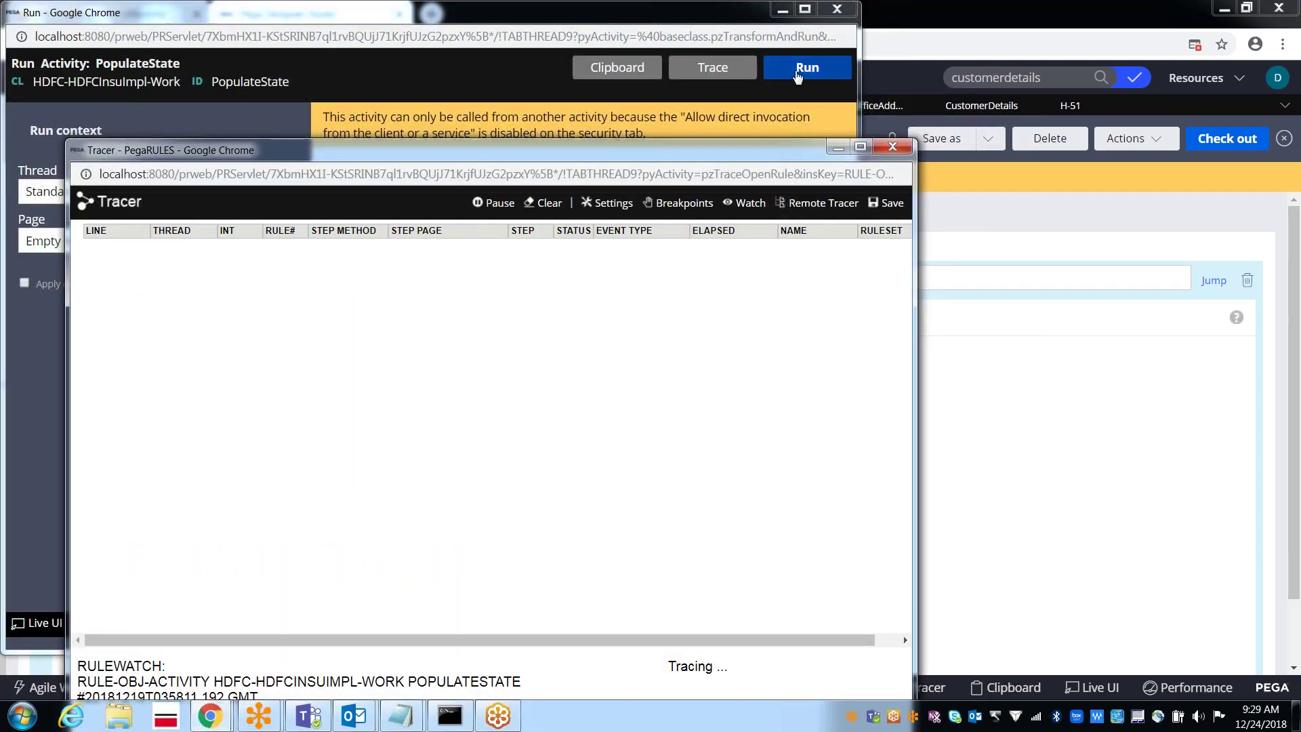
click(798, 71)
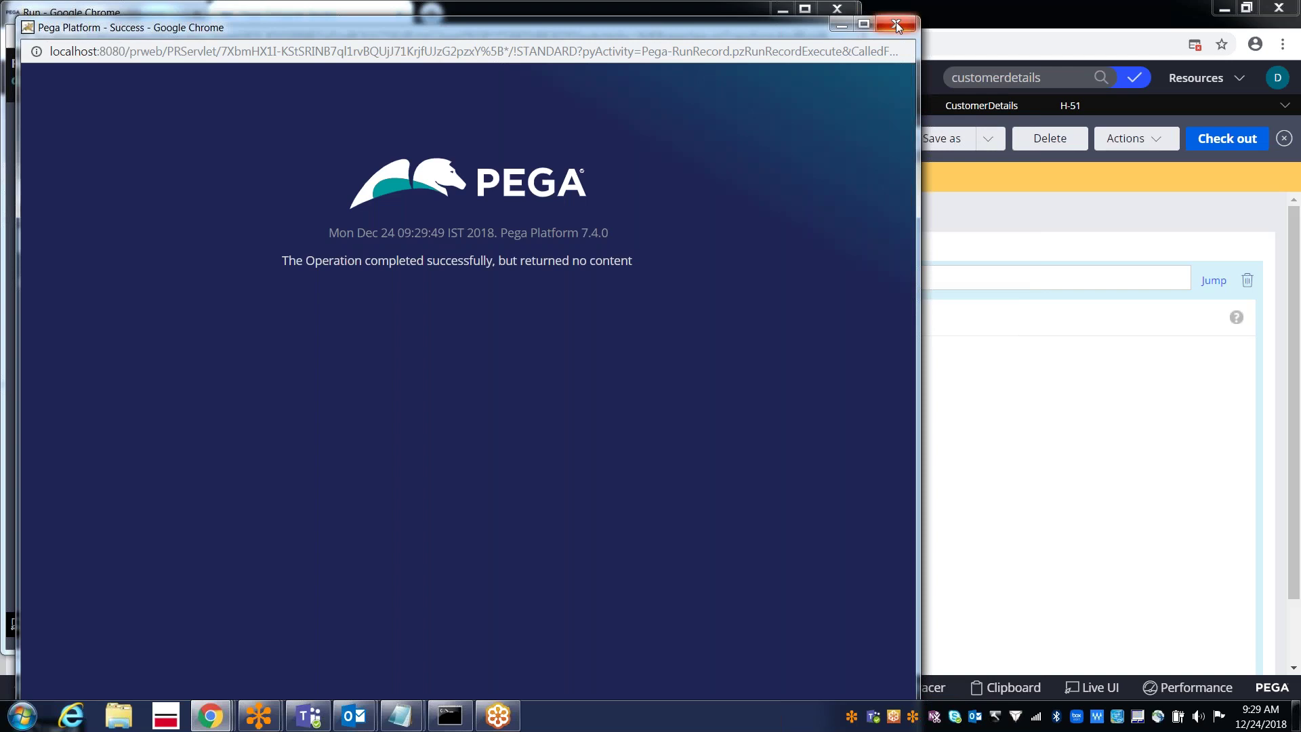
click(896, 26)
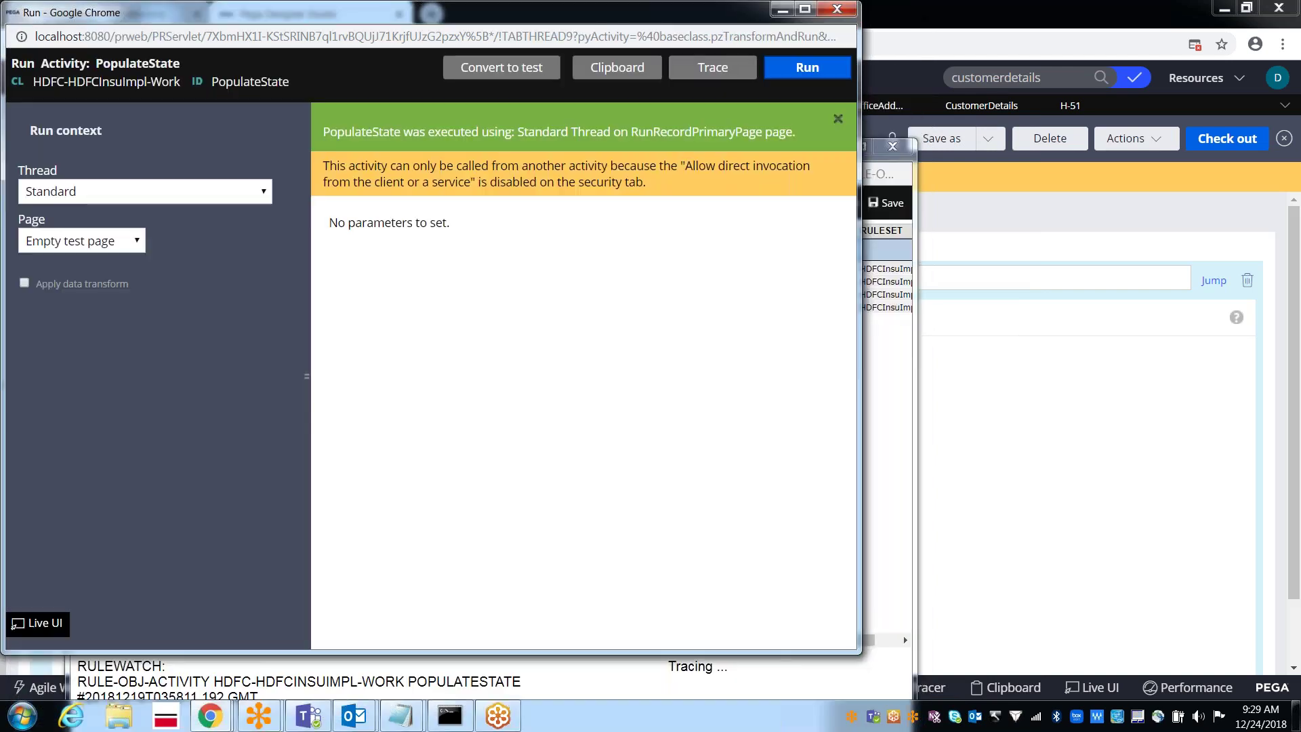
click(892, 410)
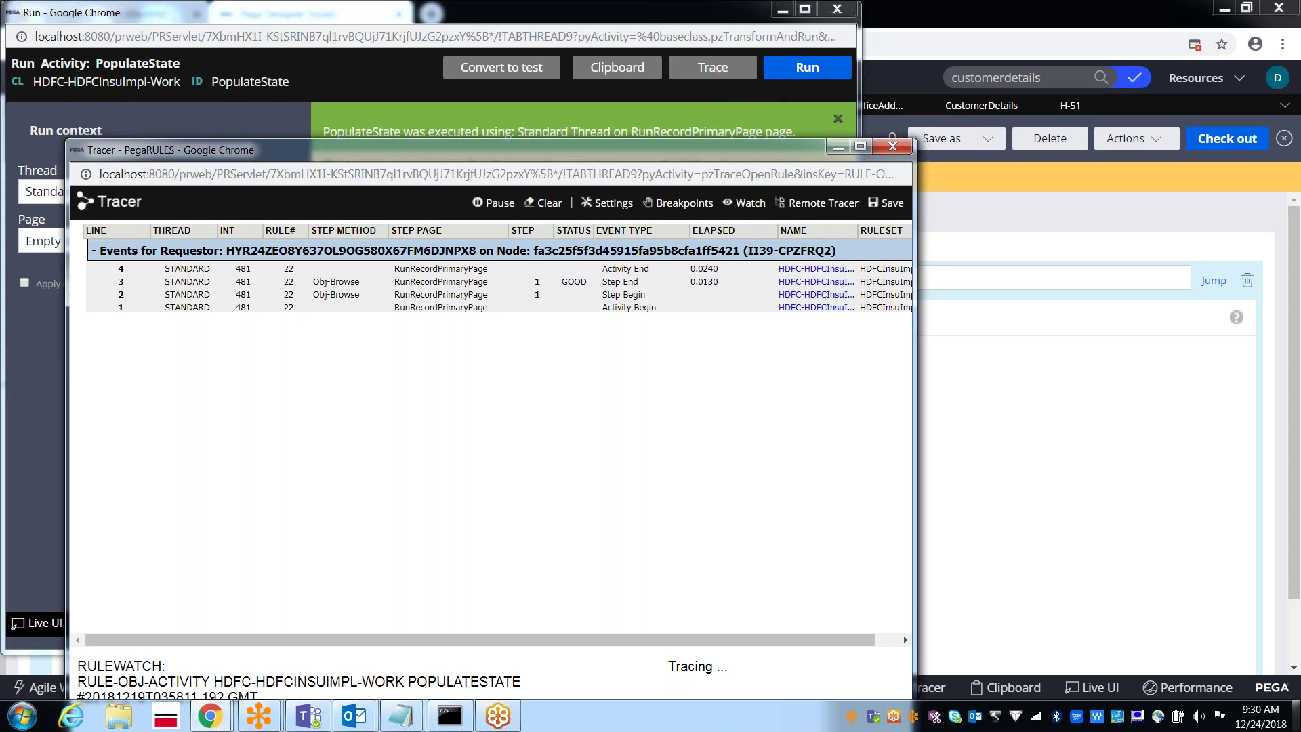
- Look at Designer Studio, the PopulateState run window and the activity's own Tracer window in turn
click(1151, 662)
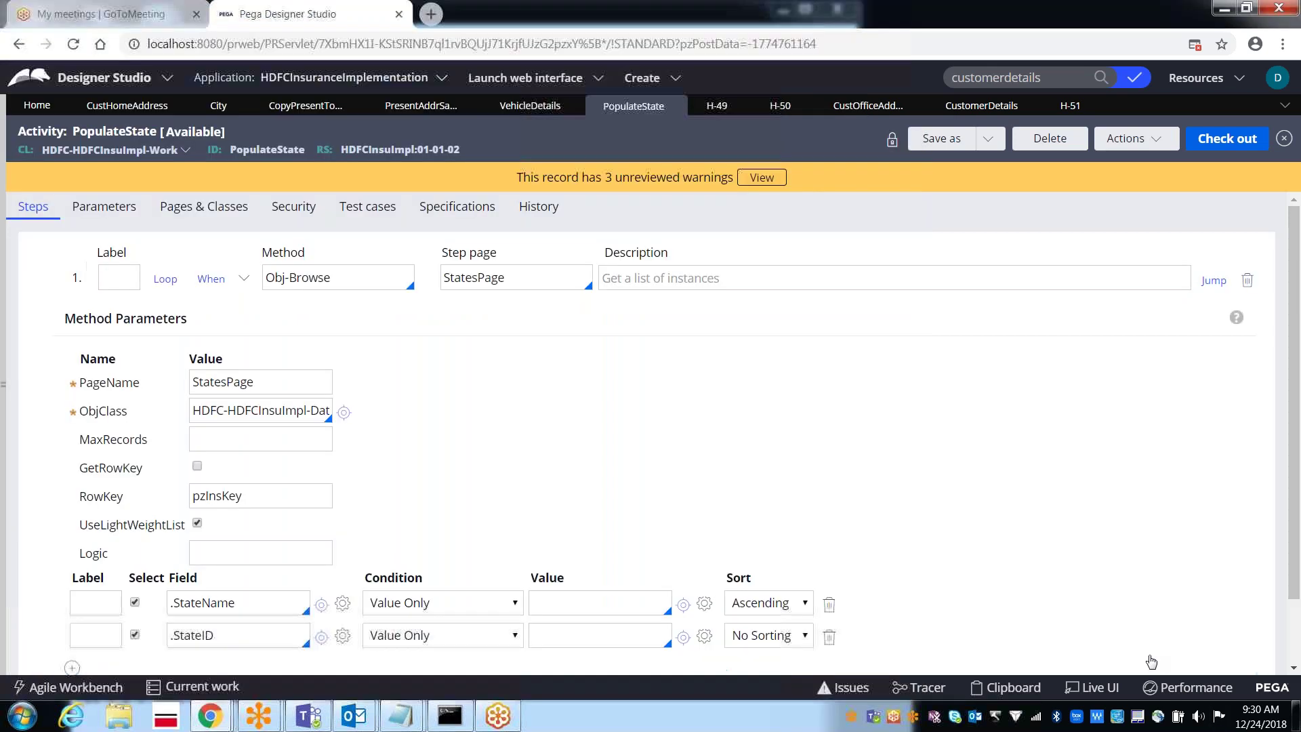
click(925, 689)
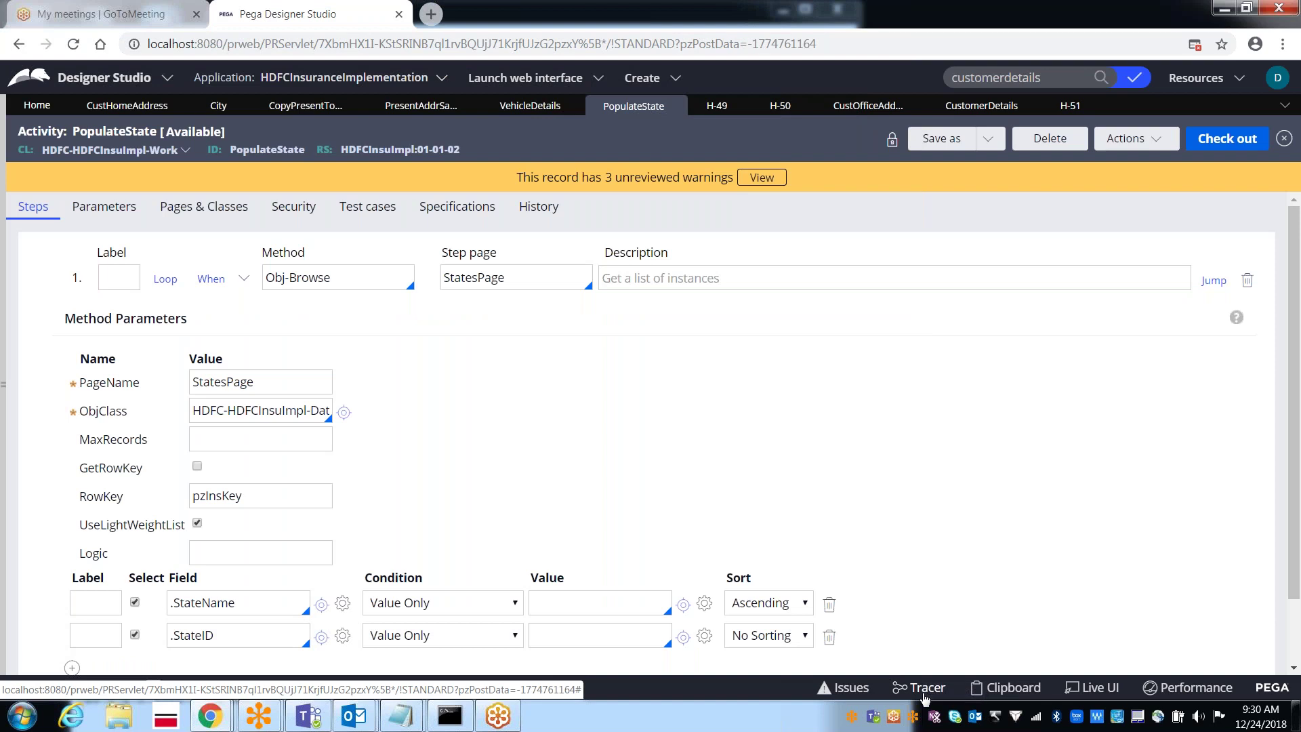
key(alt+Tab)
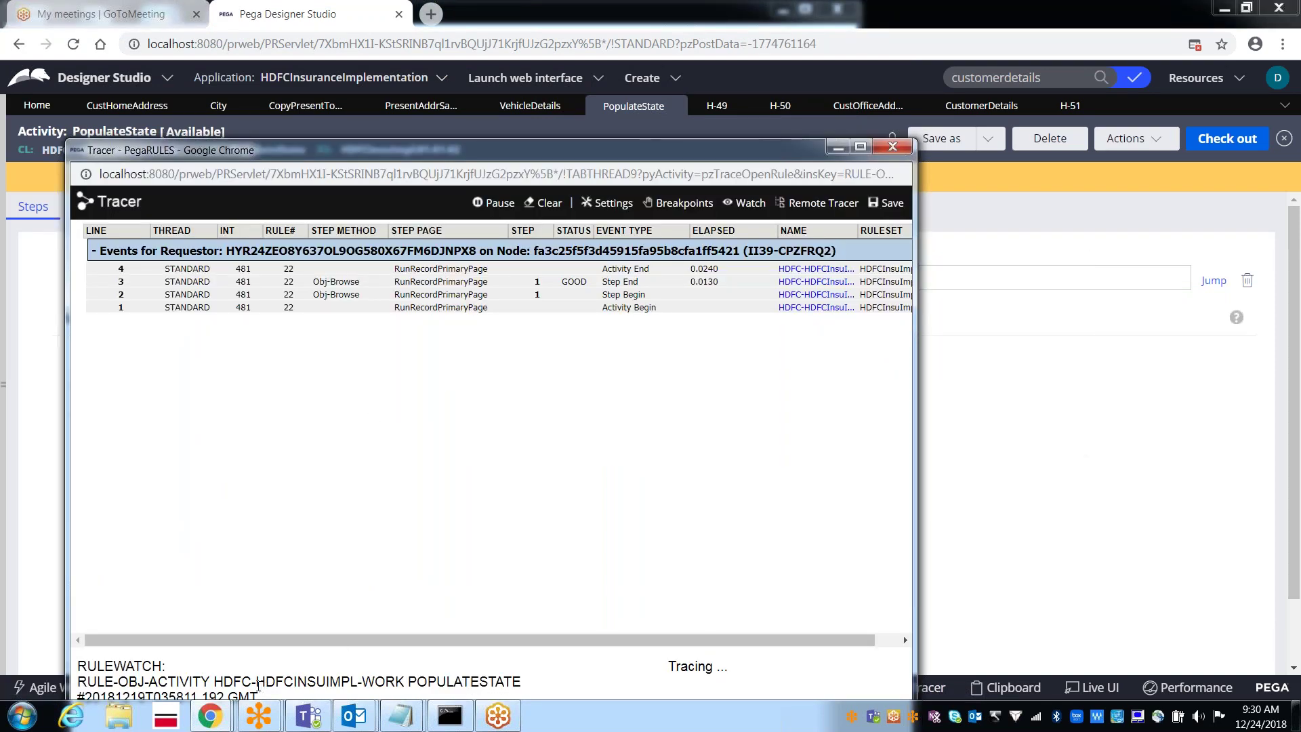
mouse_move(213, 715)
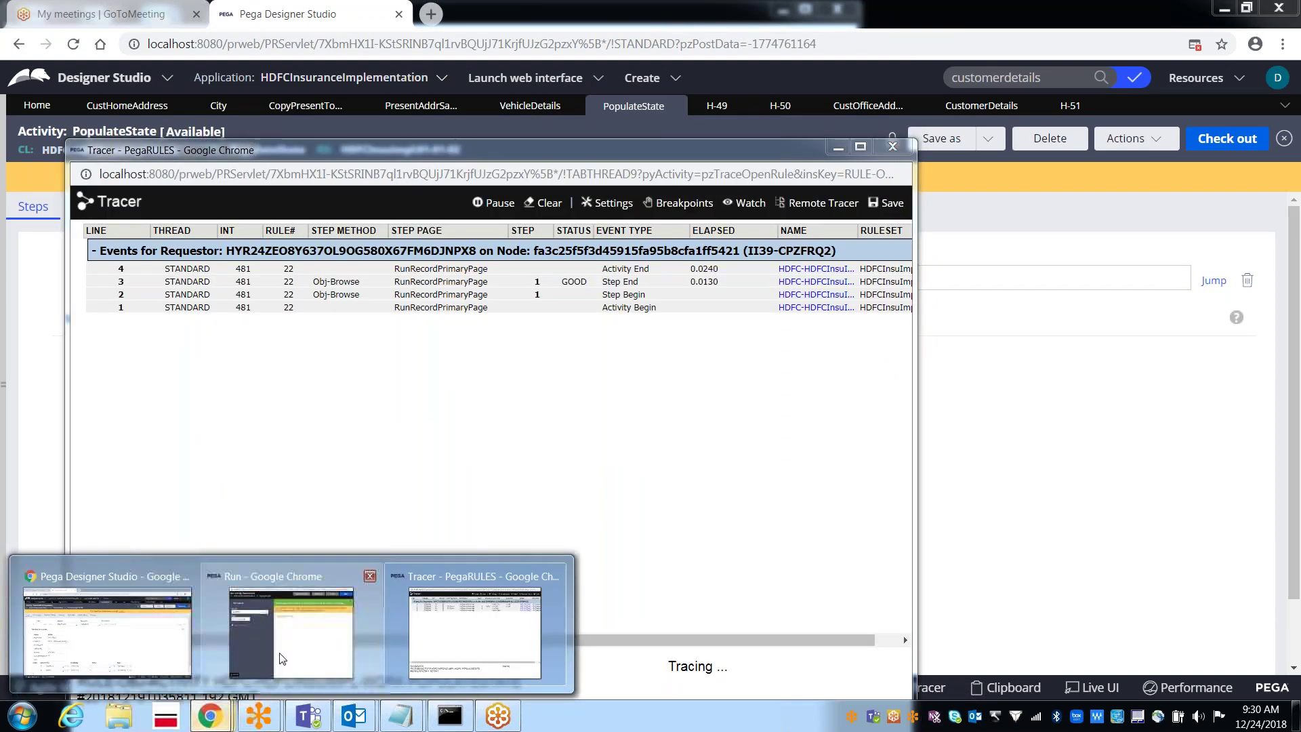
click(282, 658)
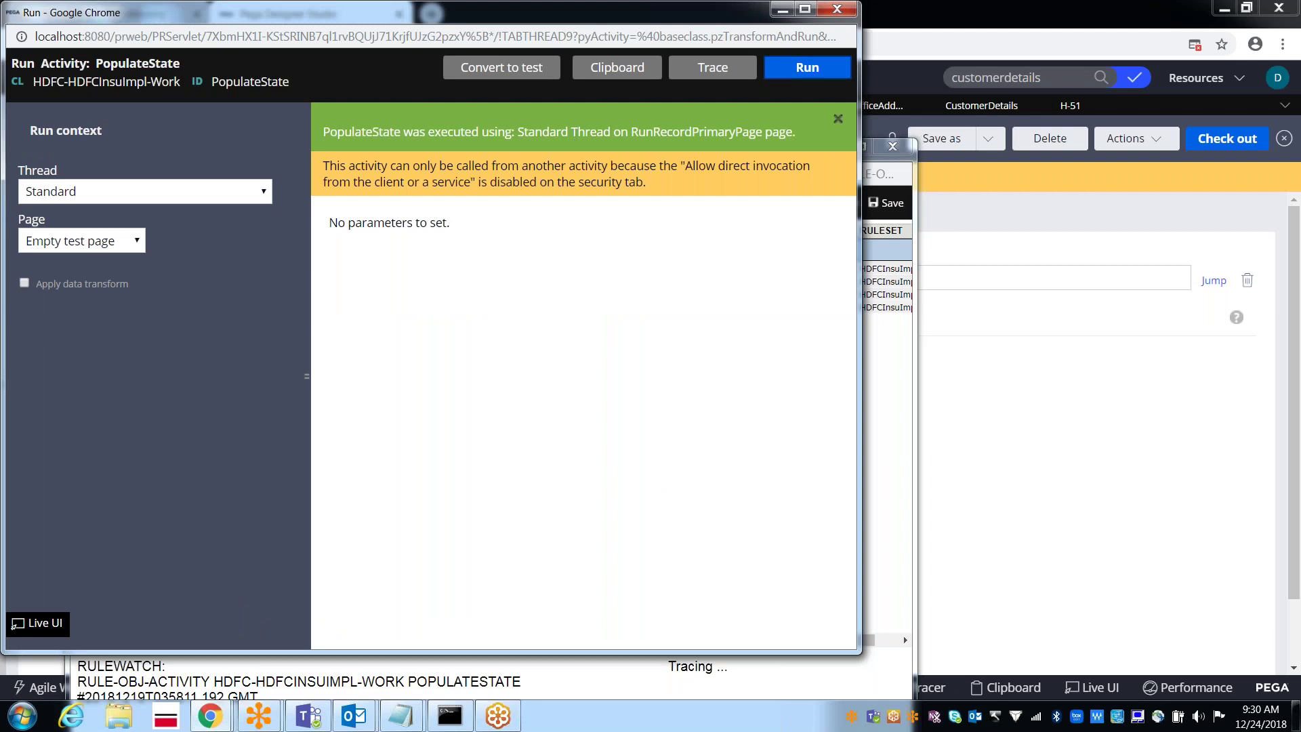
click(892, 522)
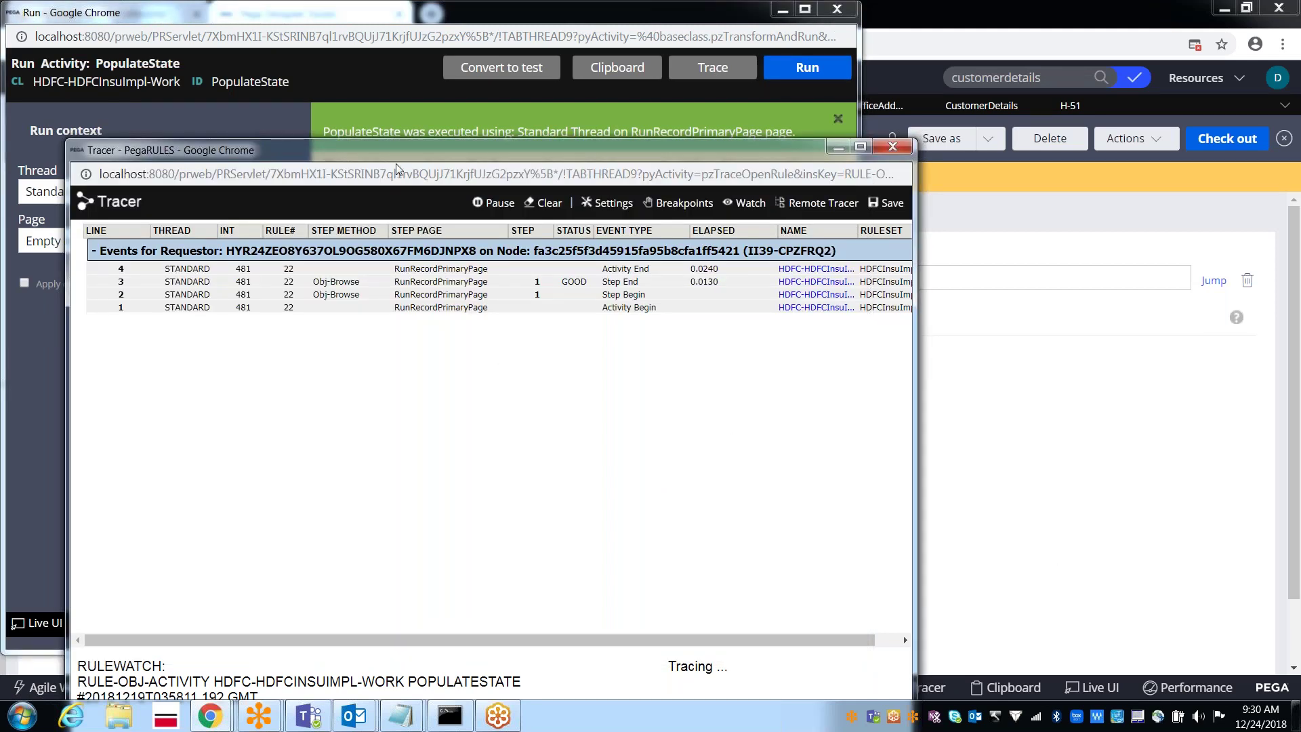
- Maximize the activity's Tracer and inspect the Obj-Browse Step End event's properties and its =unnamed= parameter page
double_click(376, 149)
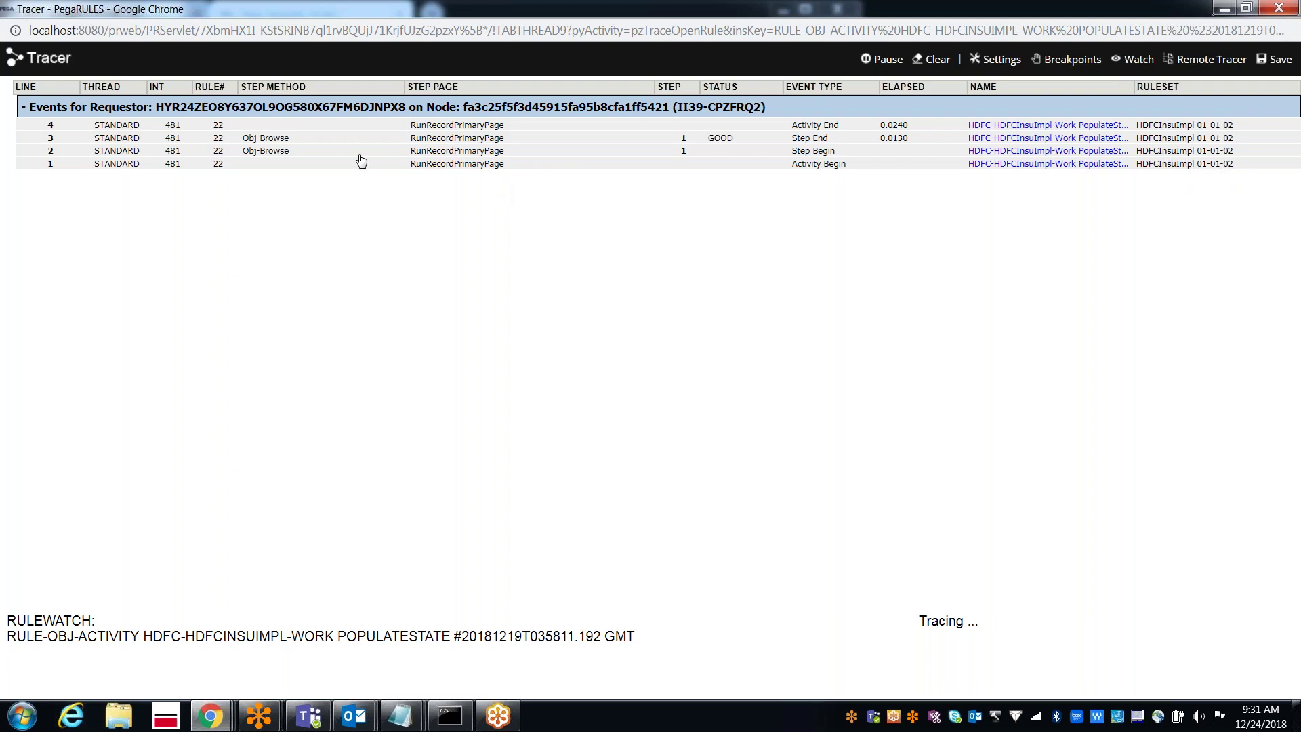
click(262, 141)
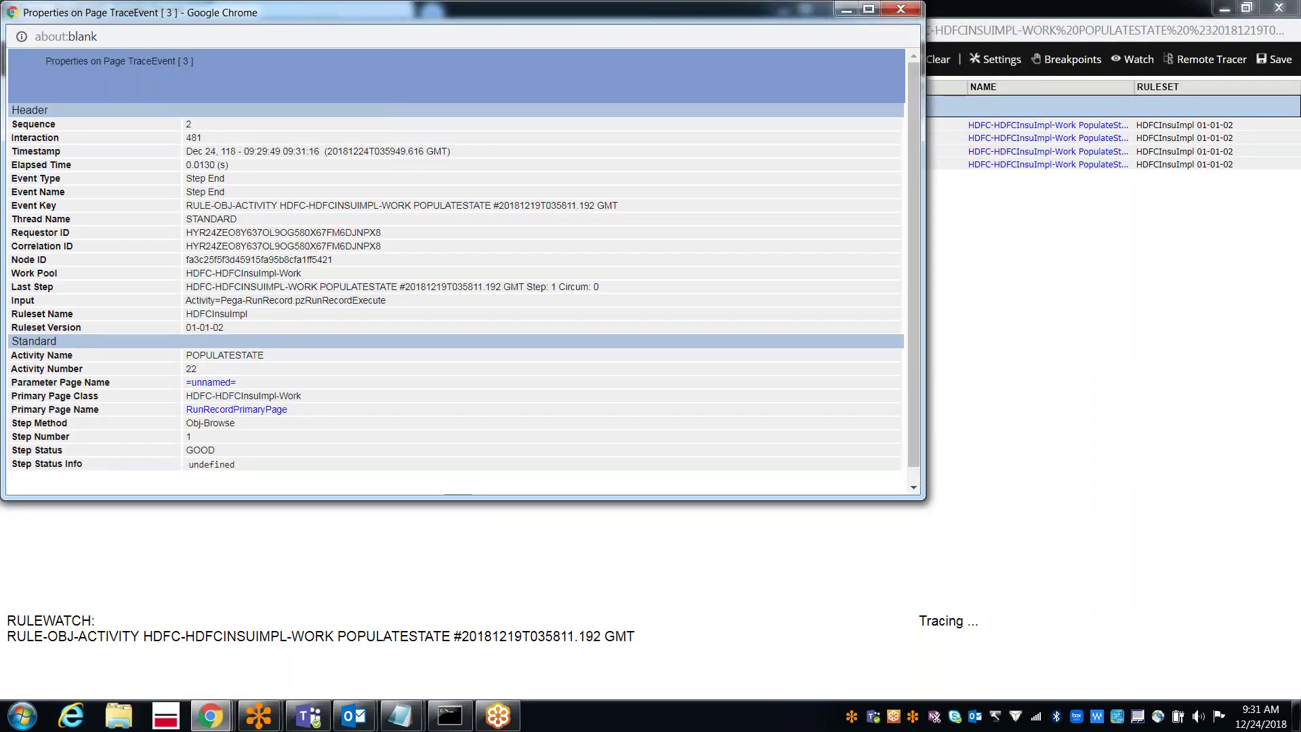
click(215, 385)
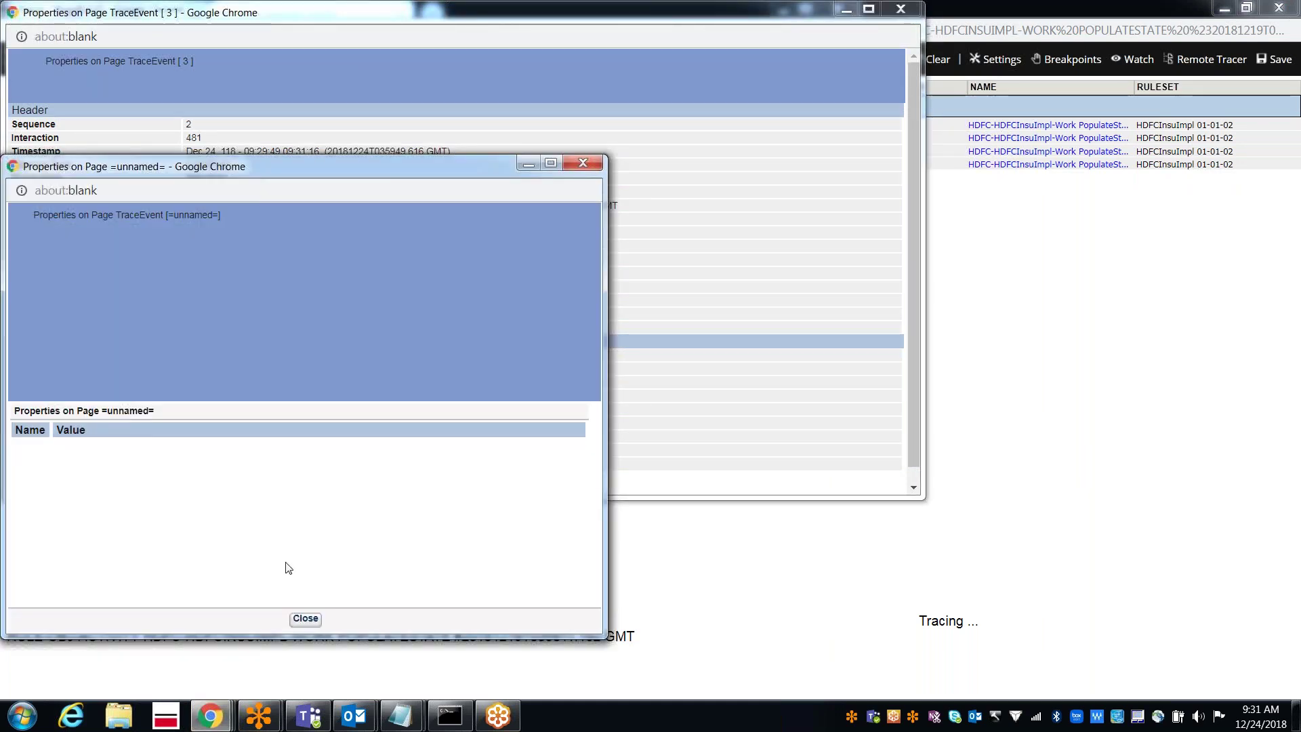
- Inspect the Step End event's RunRecordPrimaryPage properties, and close the PopulateState Tracer and run windows
click(305, 618)
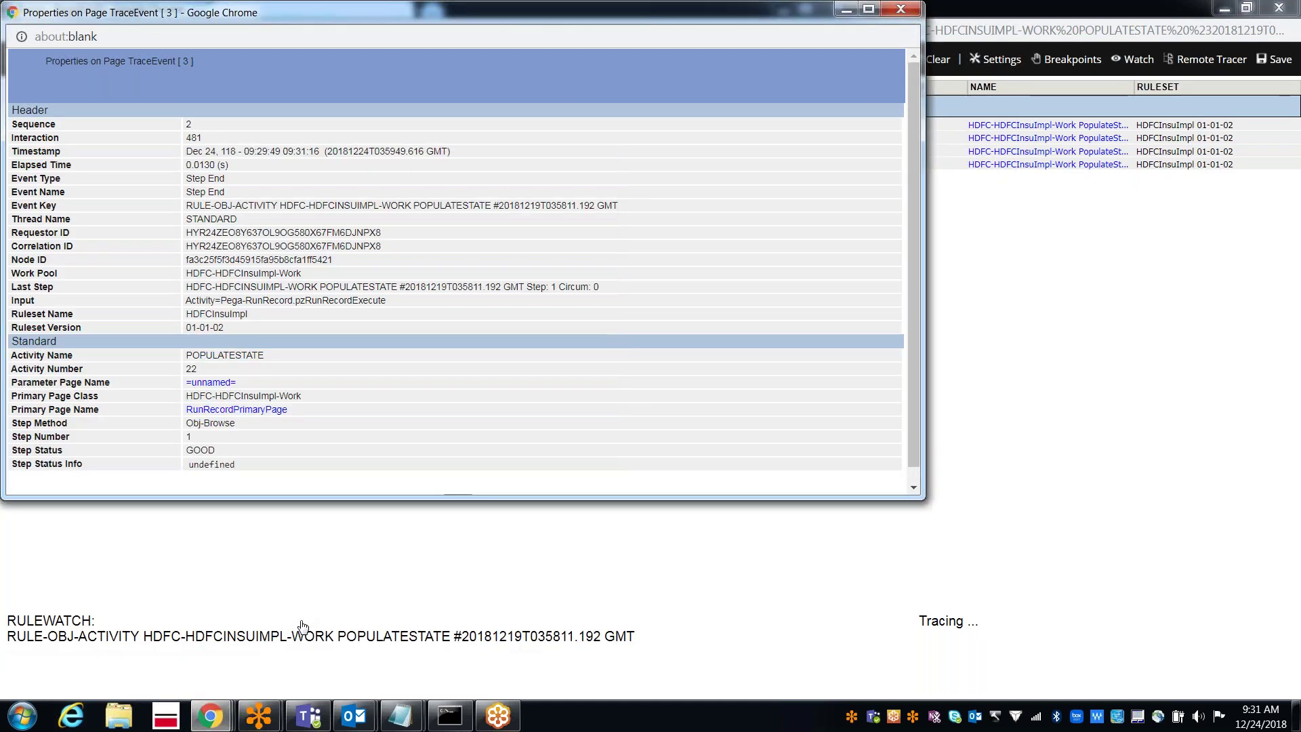
click(250, 410)
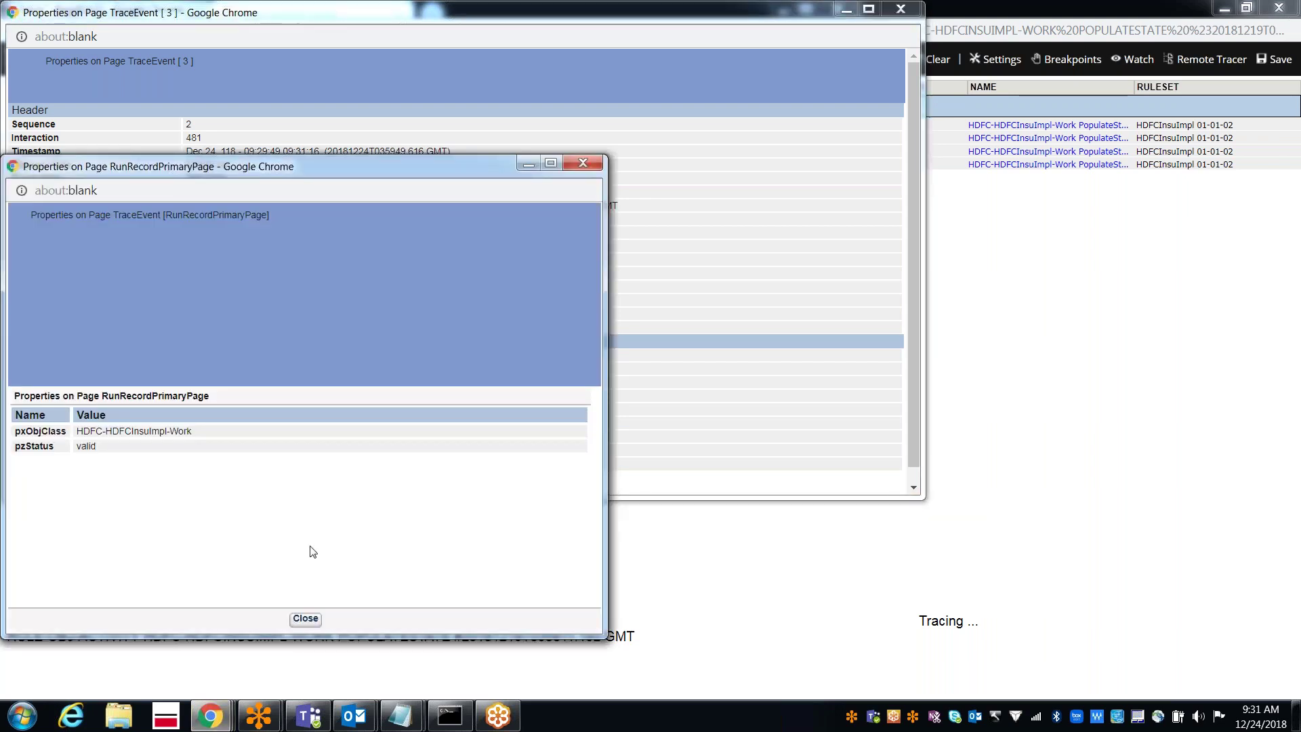
click(307, 617)
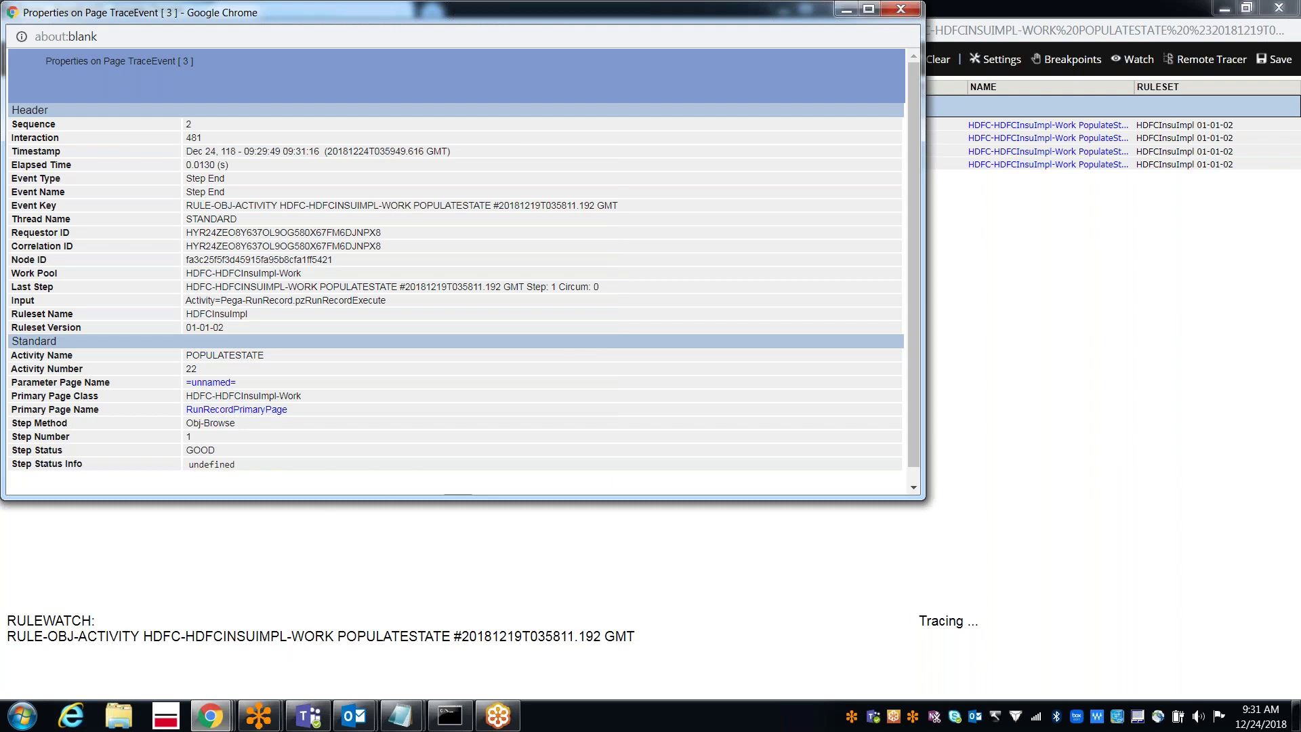
click(901, 9)
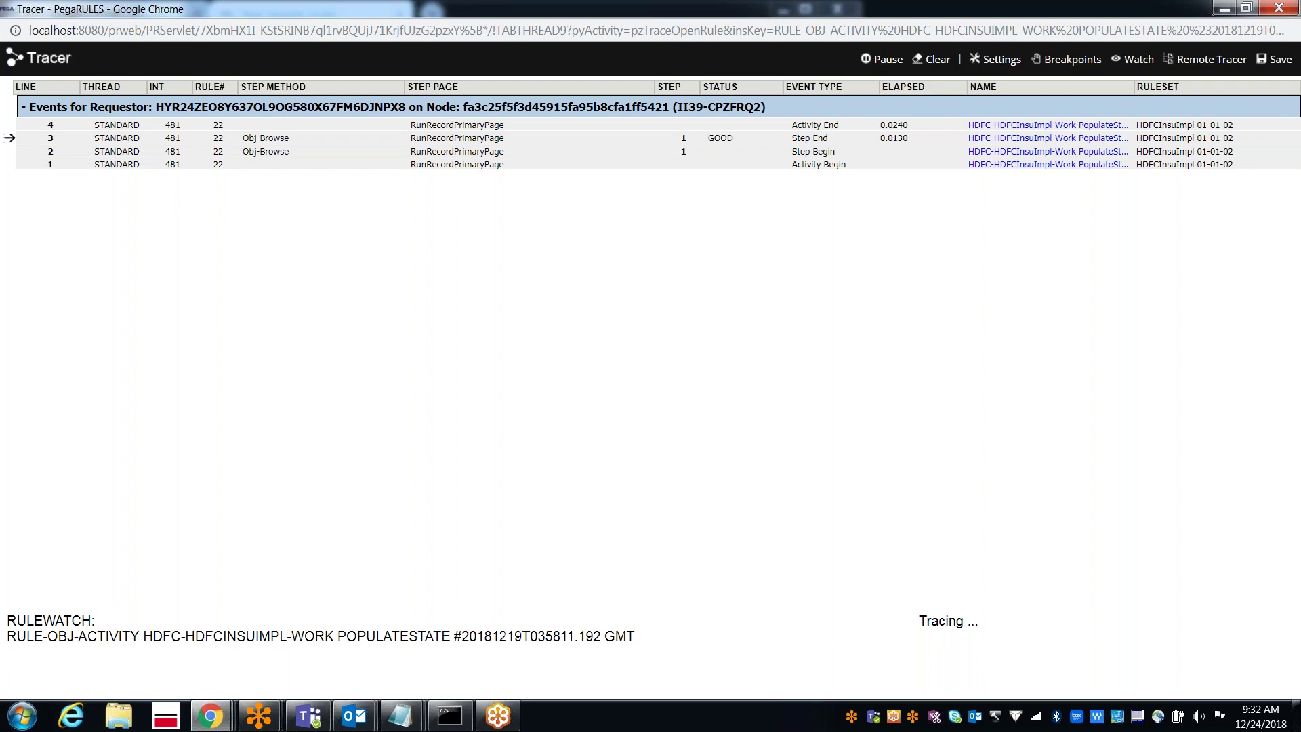
click(1281, 7)
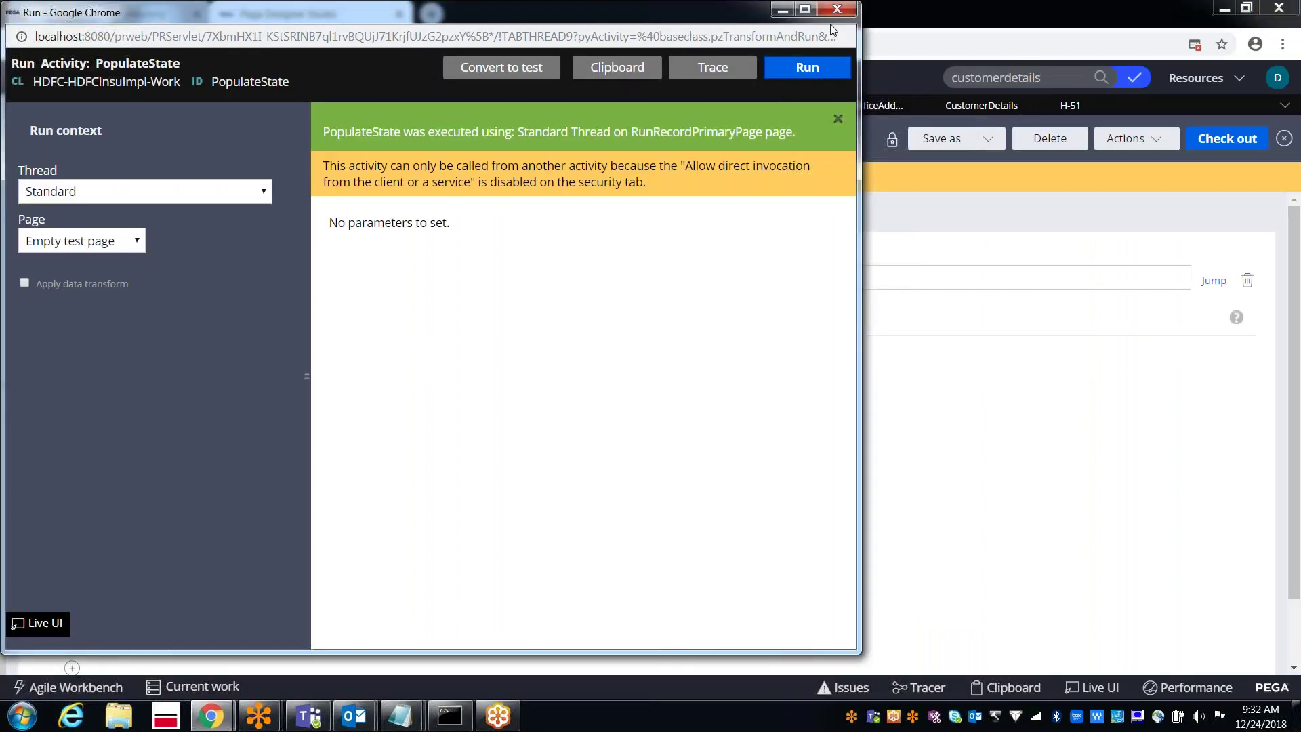
click(838, 9)
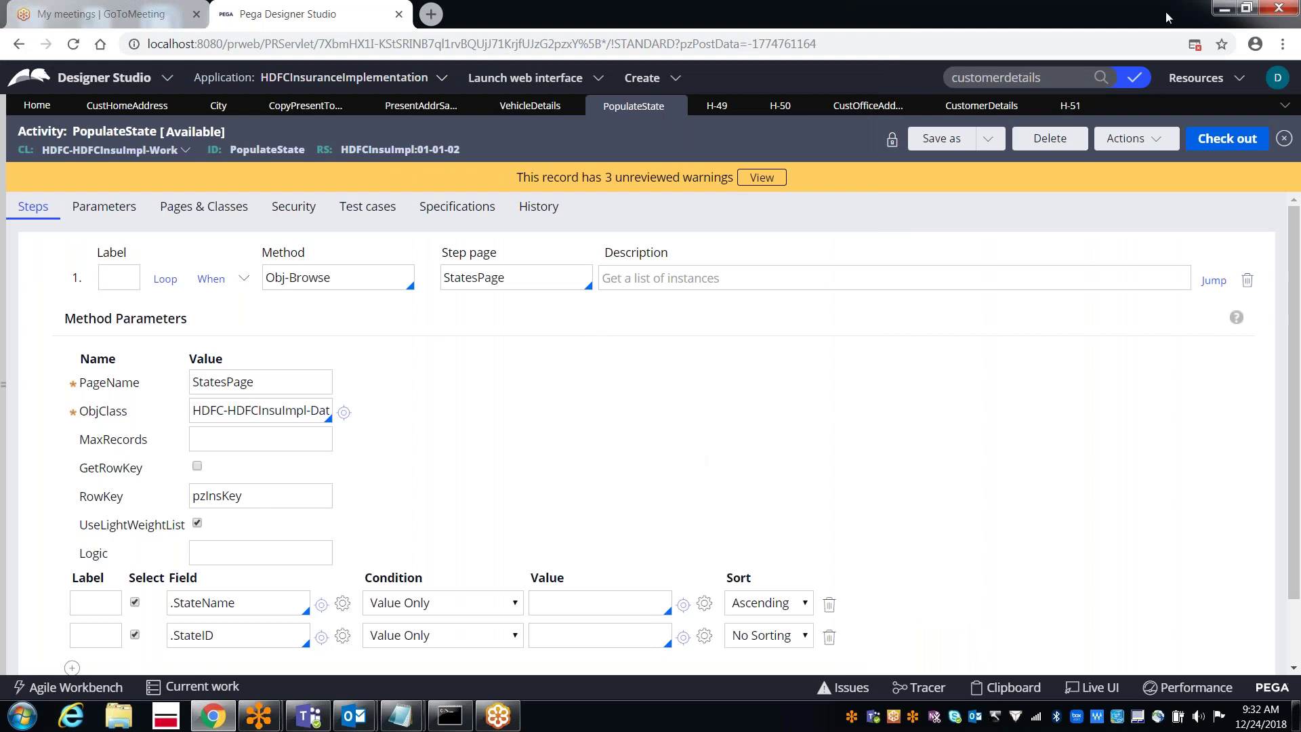
- Expand the explorer panel and open the CopyPresentToPermanent activity from the recent items
click(1131, 83)
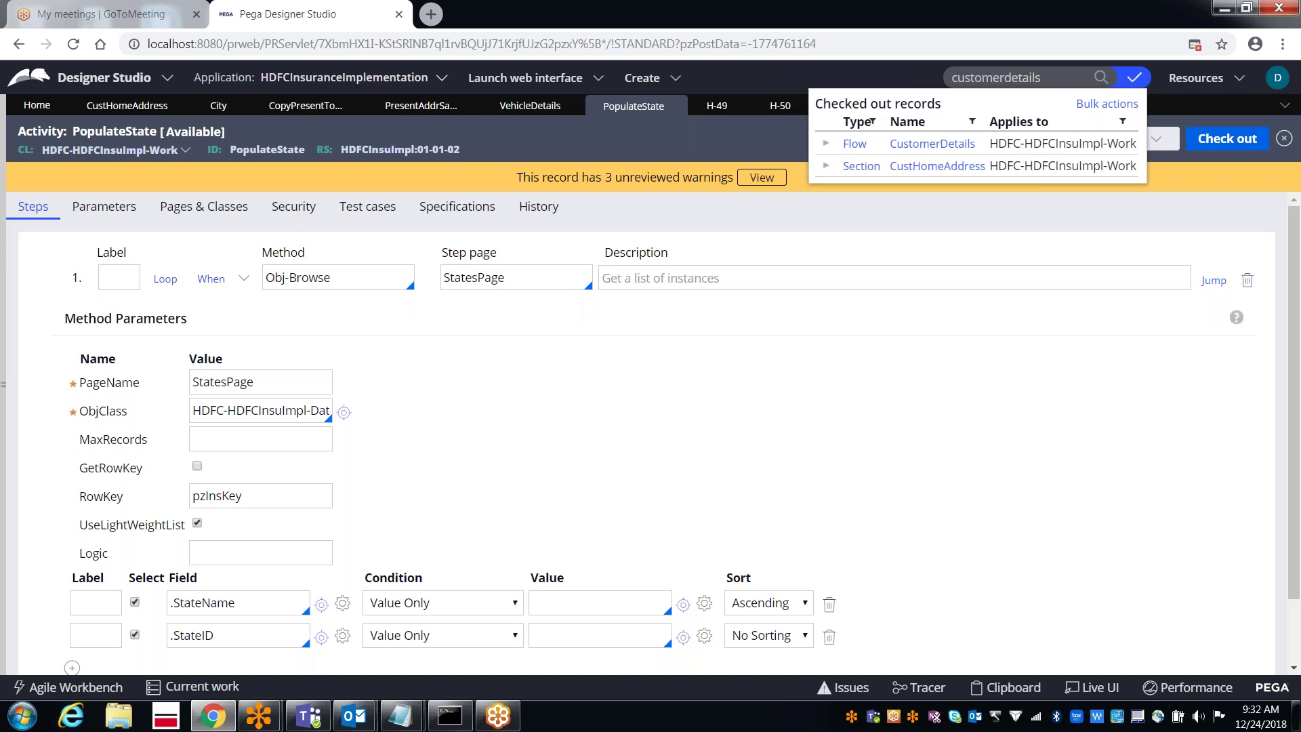
click(3, 353)
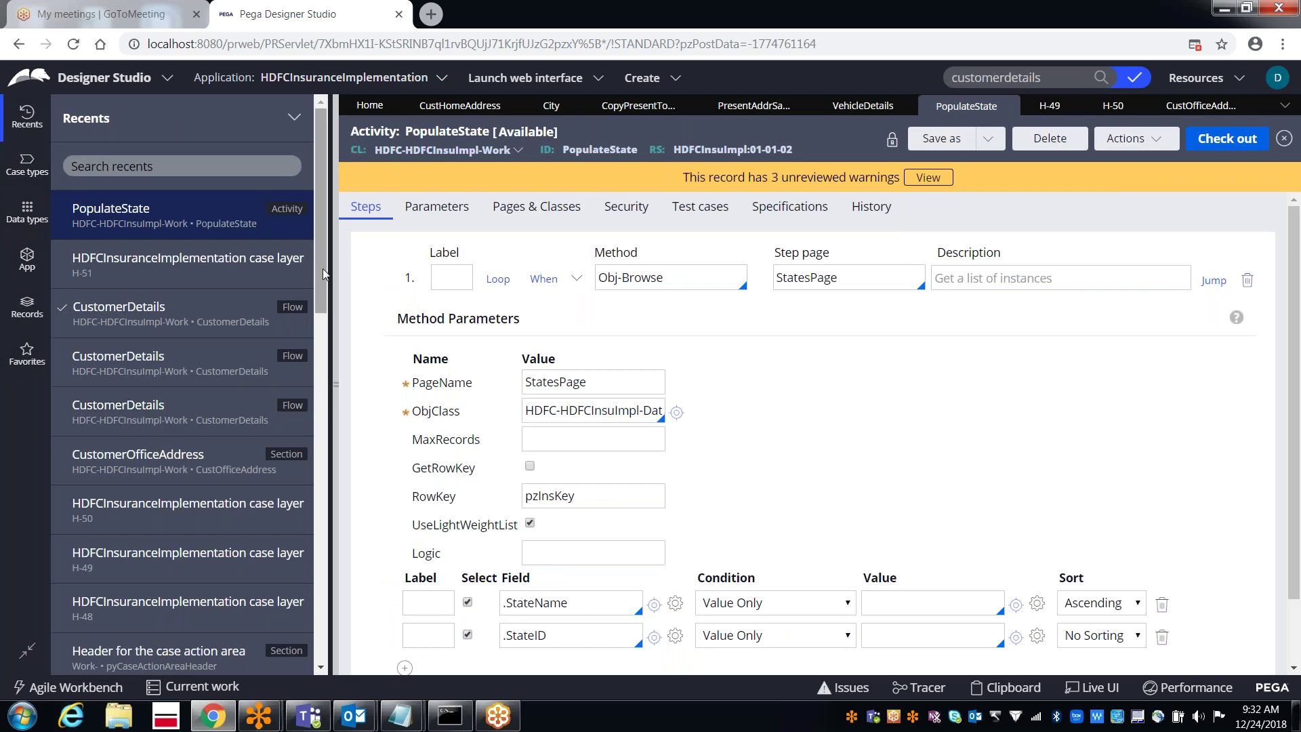
drag(323, 268, 305, 474)
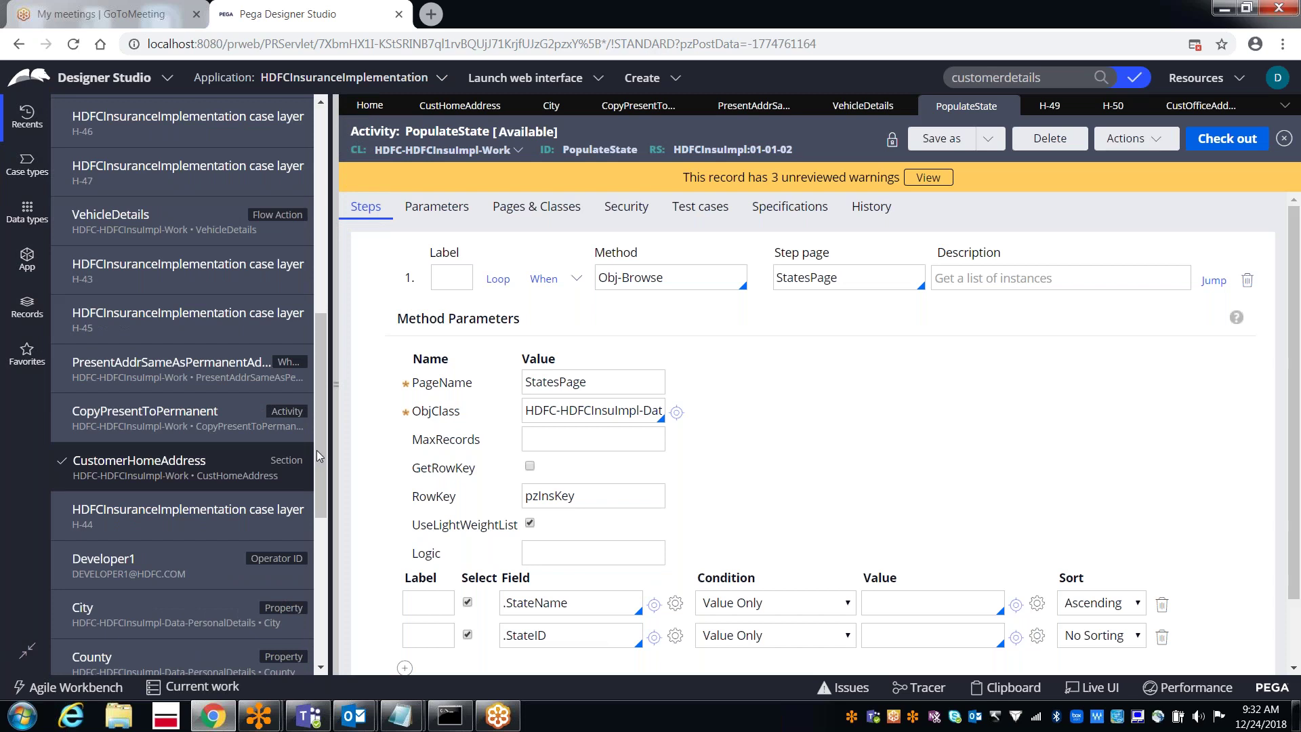
mouse_move(324, 458)
mouse_down()
mouse_move(315, 572)
mouse_move(311, 474)
mouse_up()
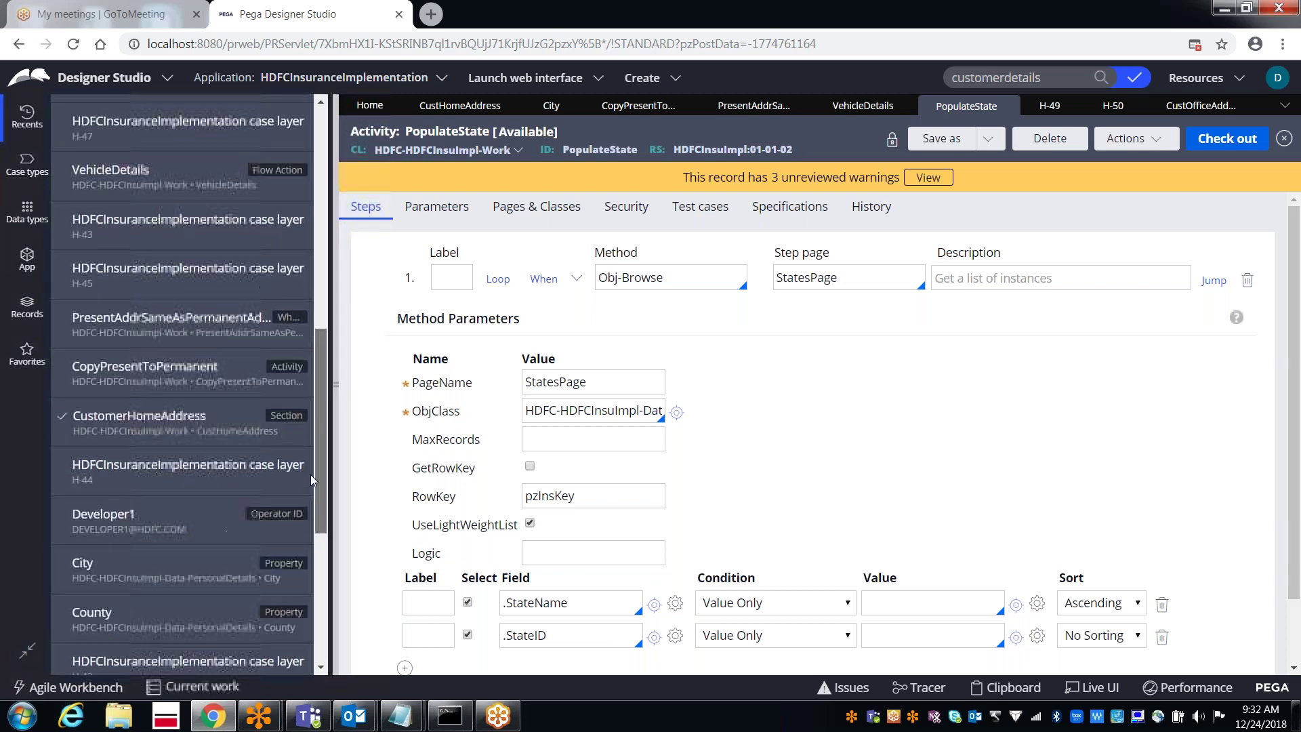
click(114, 375)
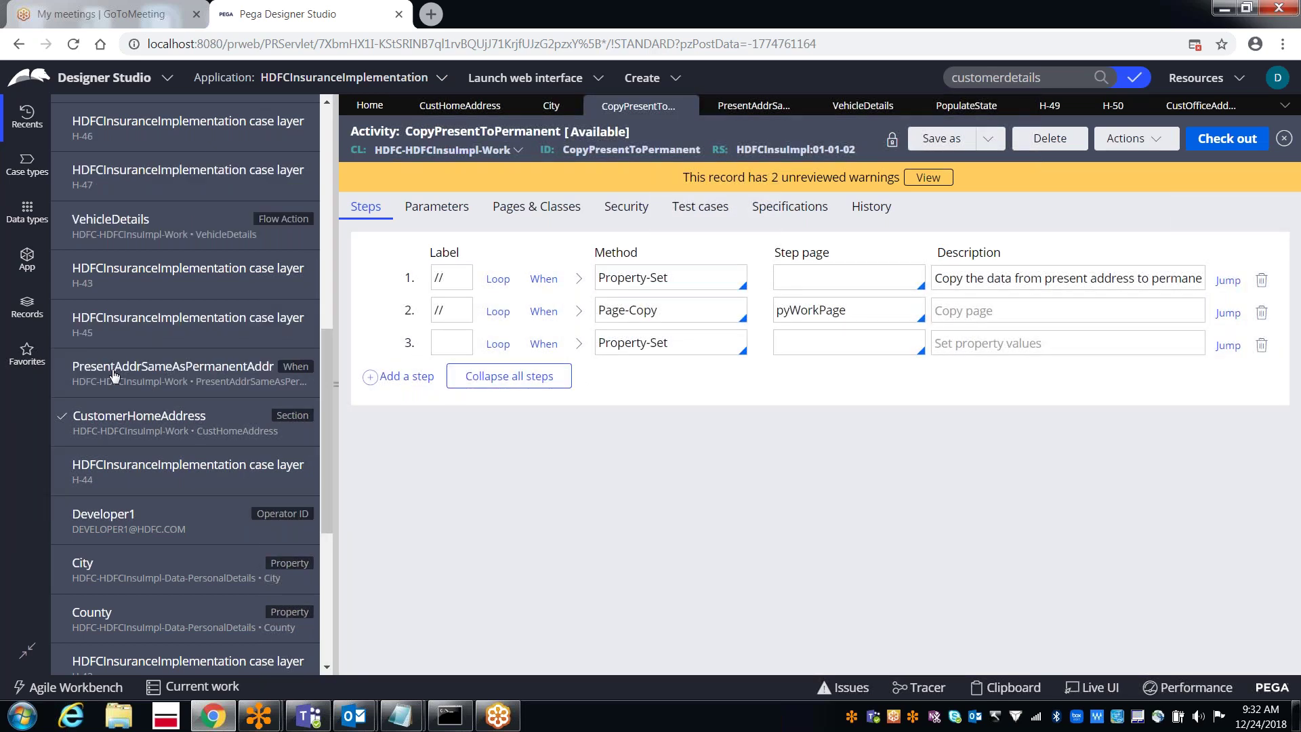
- Examine the first Property-Set step's method parameters and the activity's parameters and local variables, then return to its steps
click(453, 315)
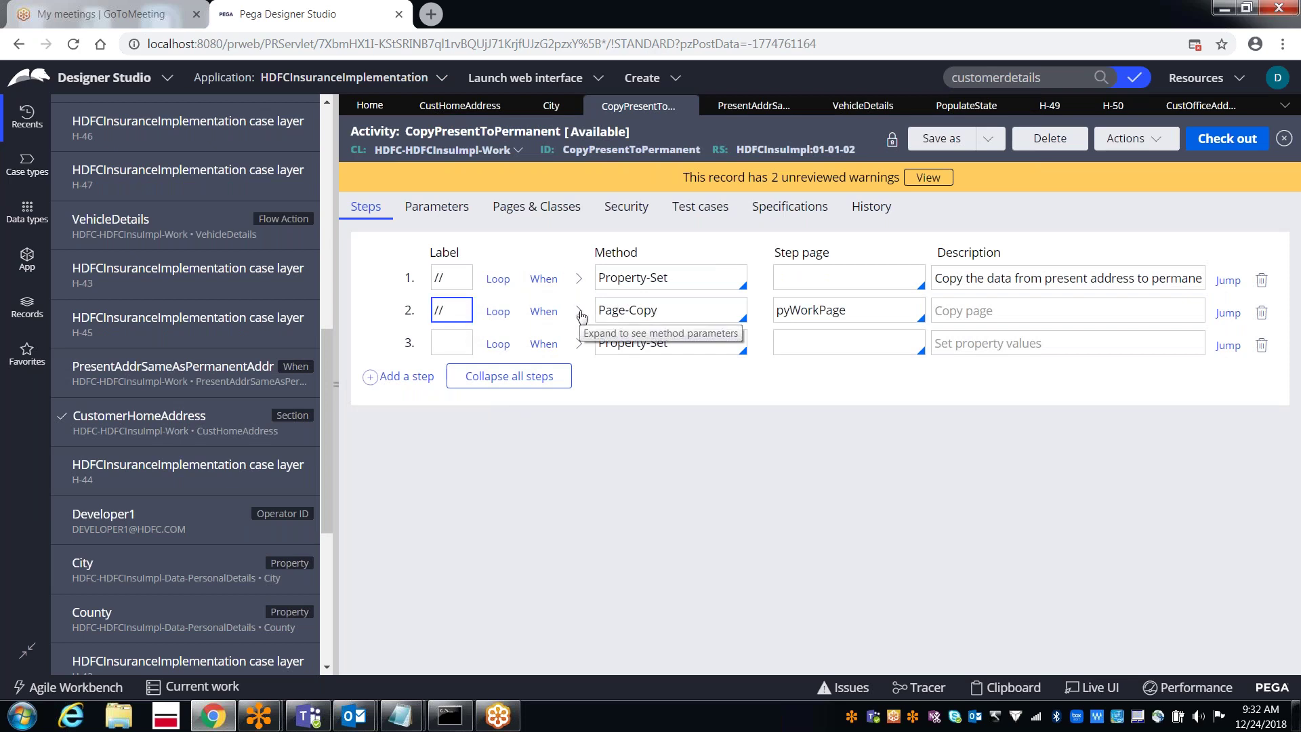
click(579, 280)
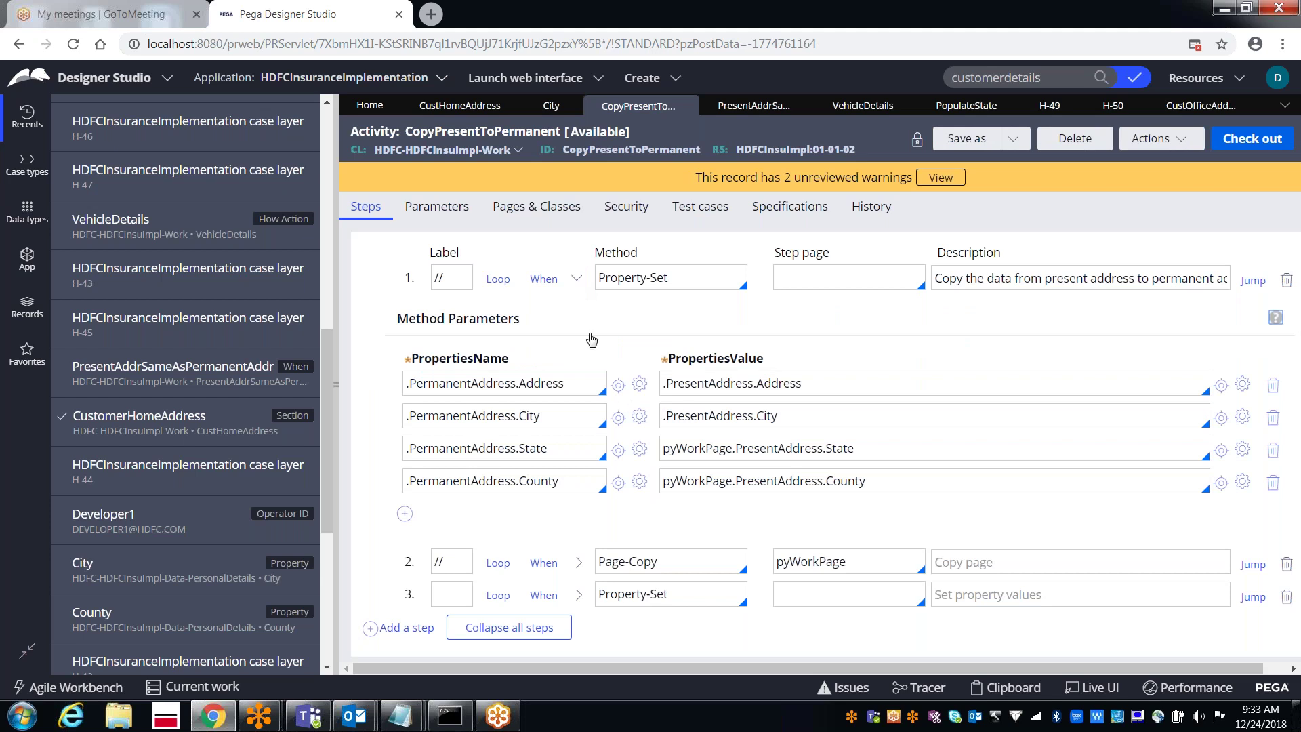
click(577, 279)
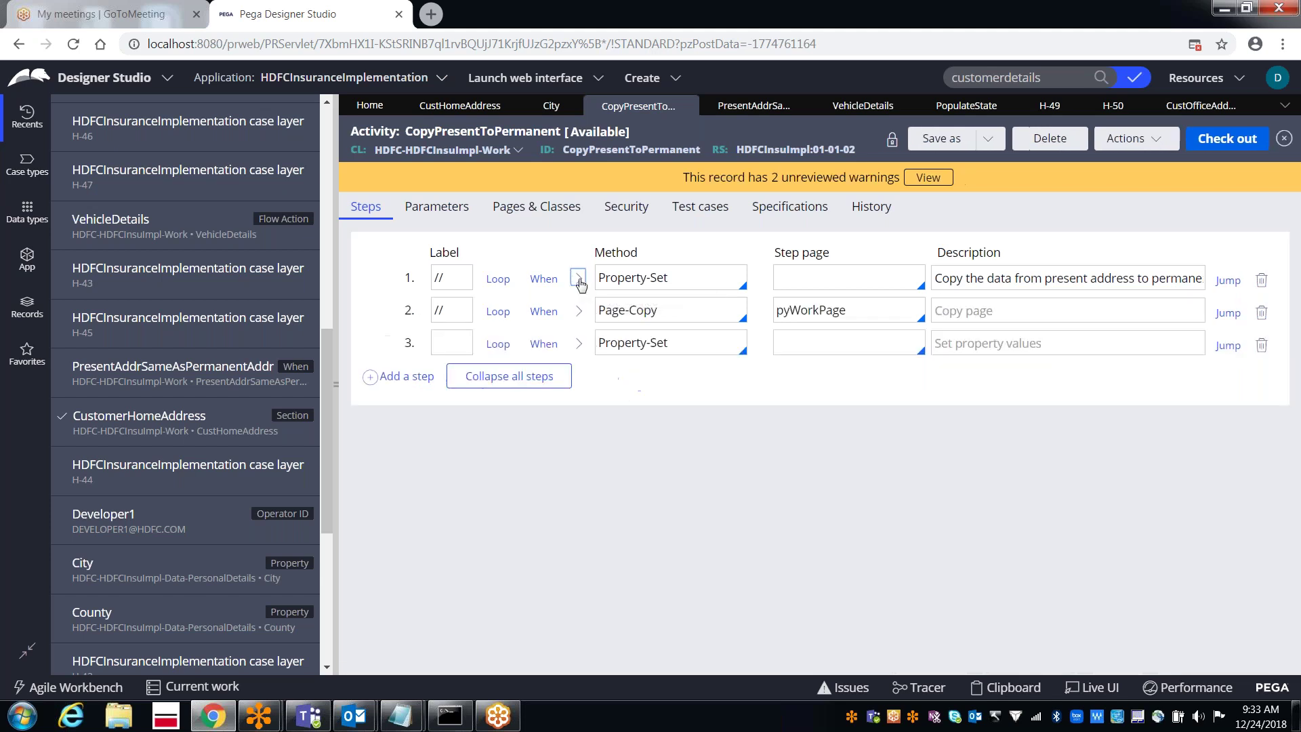
click(437, 210)
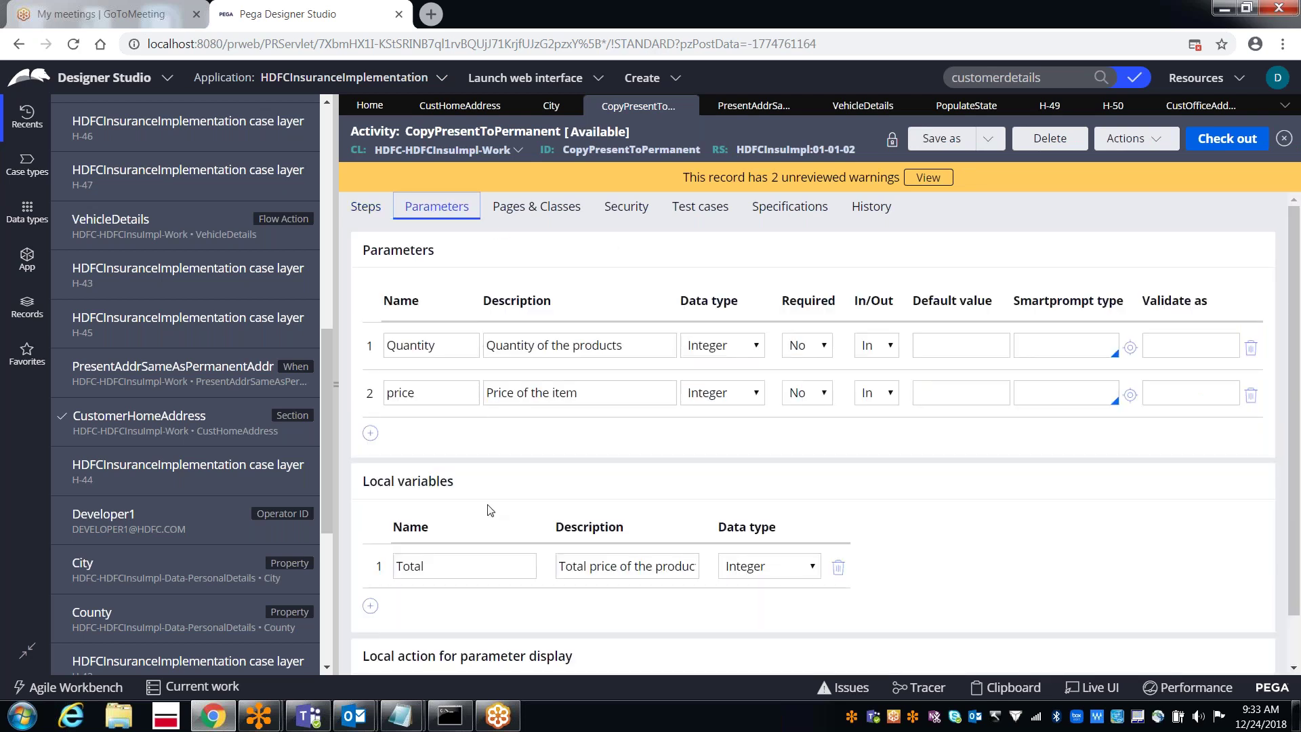
click(486, 563)
click(470, 563)
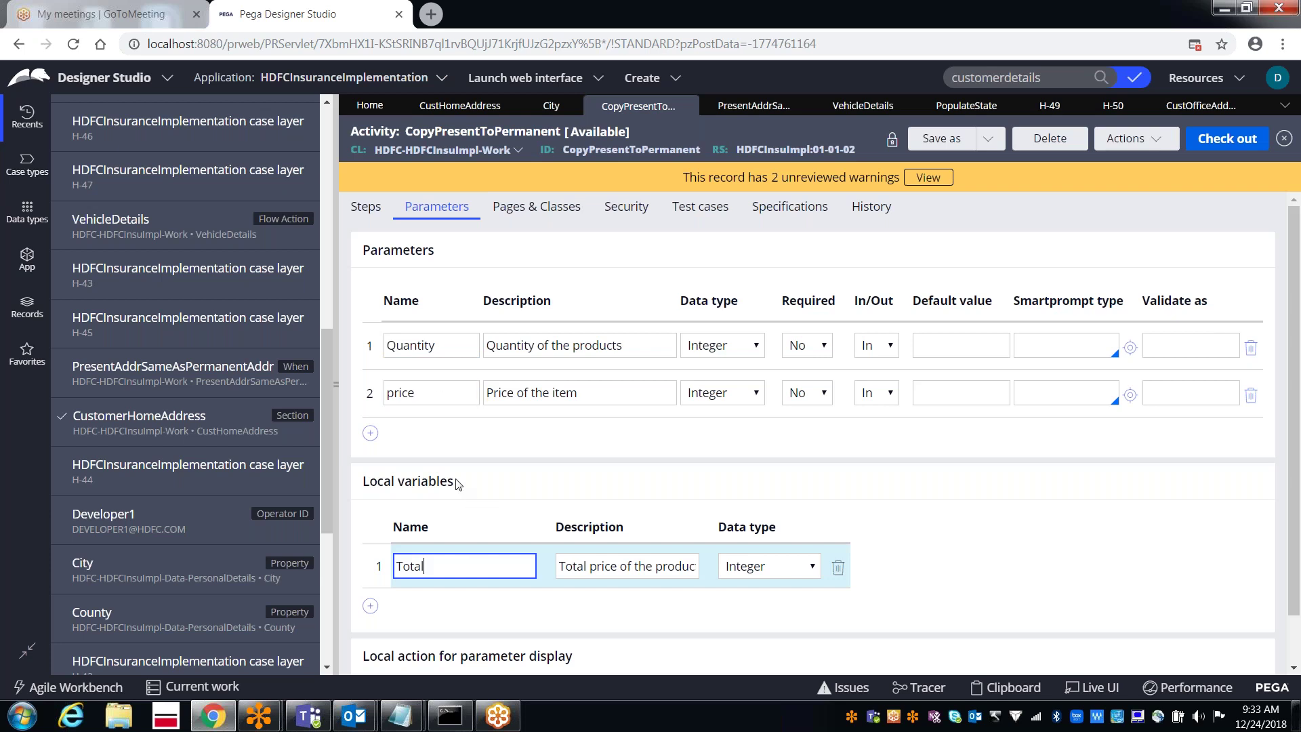
click(367, 210)
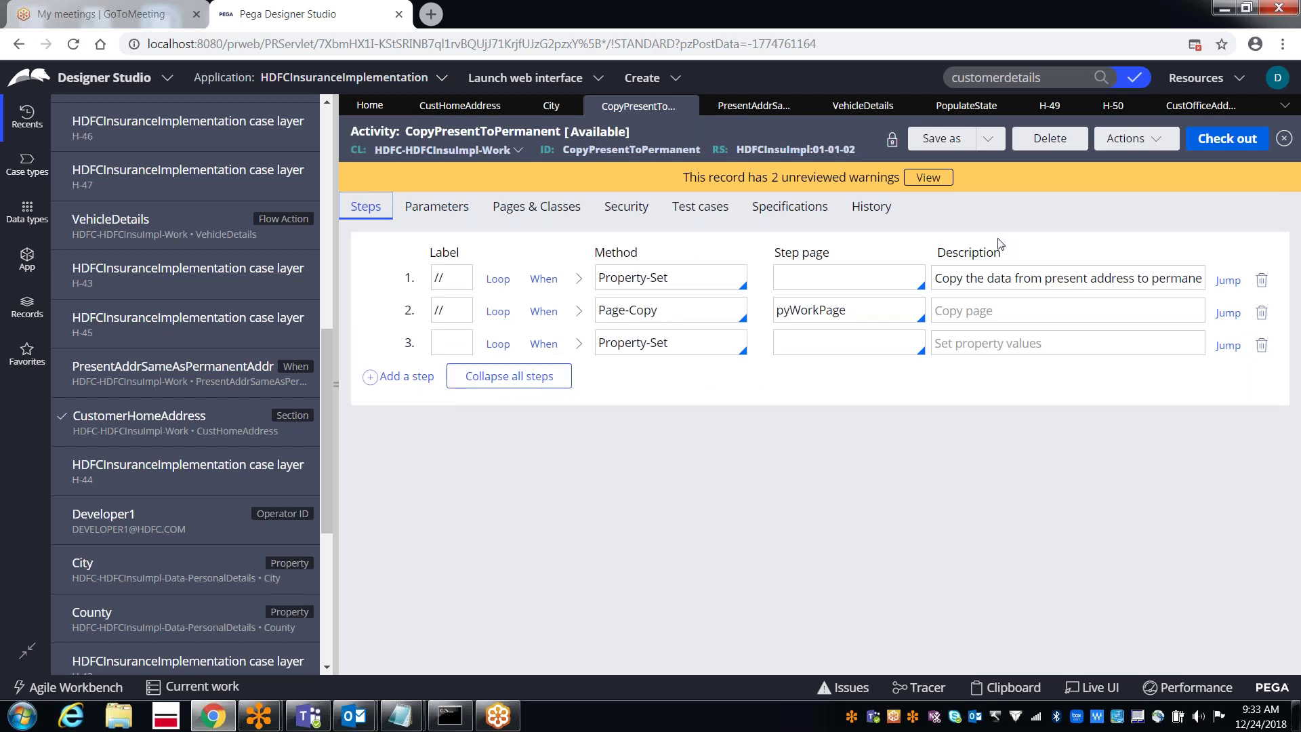
- Check out the CopyPresentToPermanent activity and expand the method parameters of its third step
click(1218, 140)
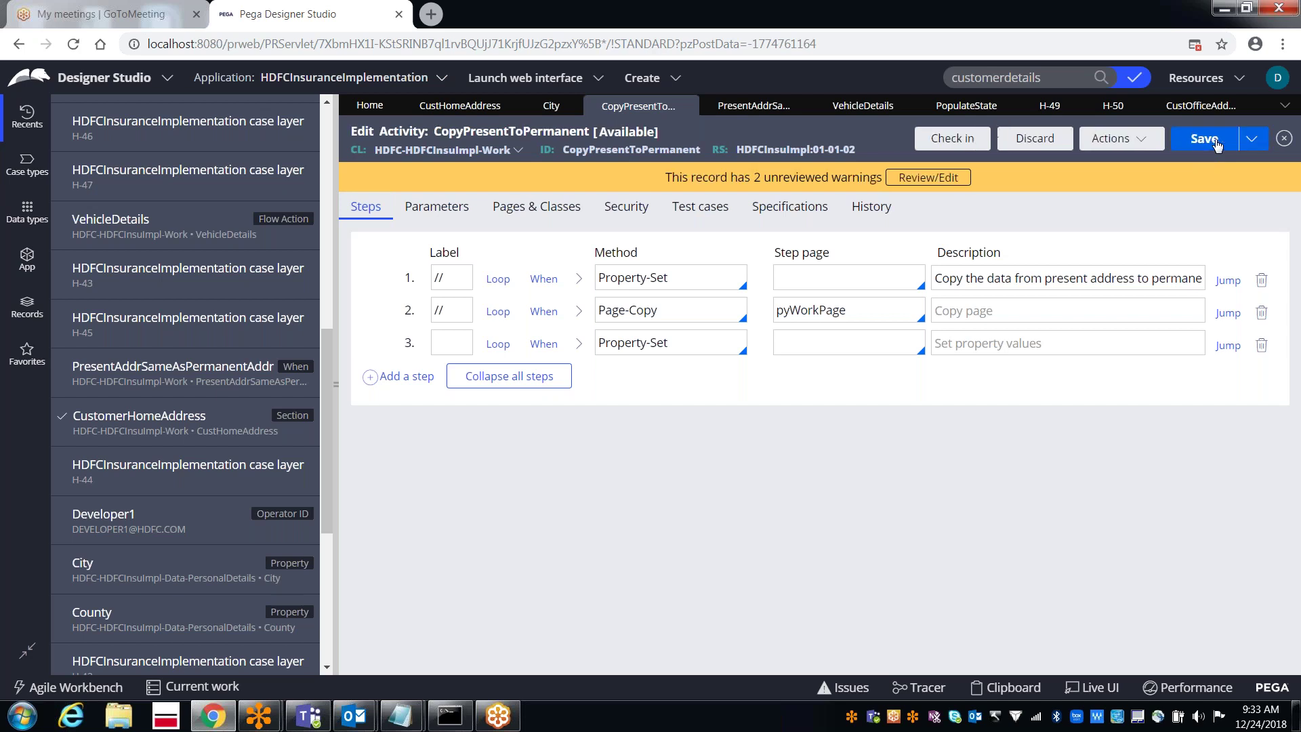
click(578, 344)
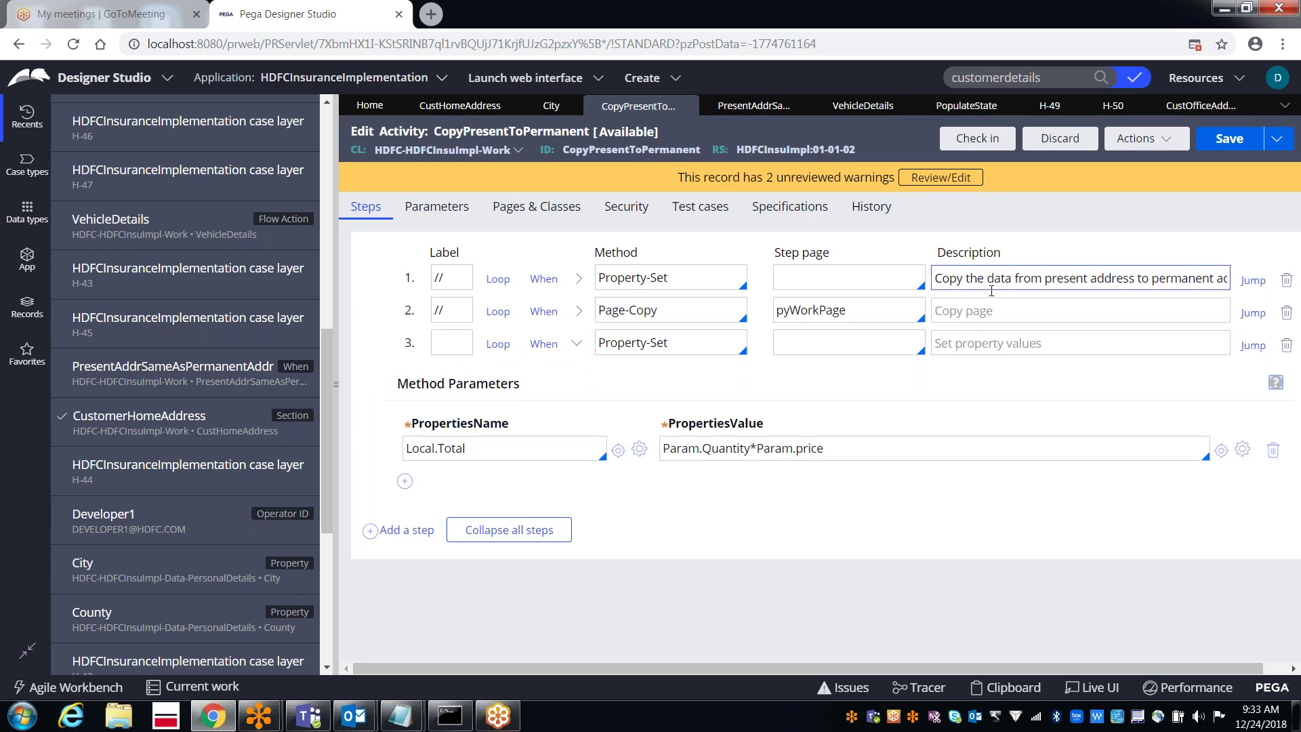
- Run CopyPresentToPermanent with Quantity 20 and price 10, and close the result window
click(1145, 139)
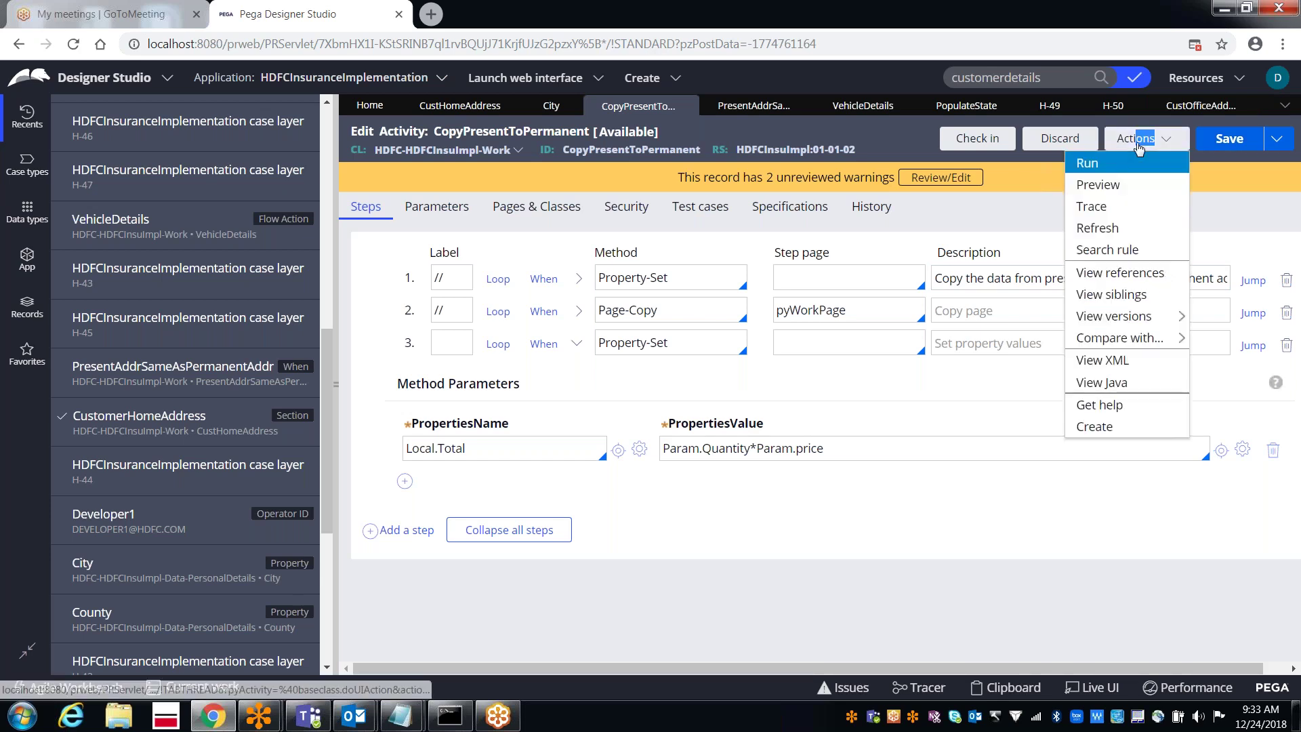
click(1105, 174)
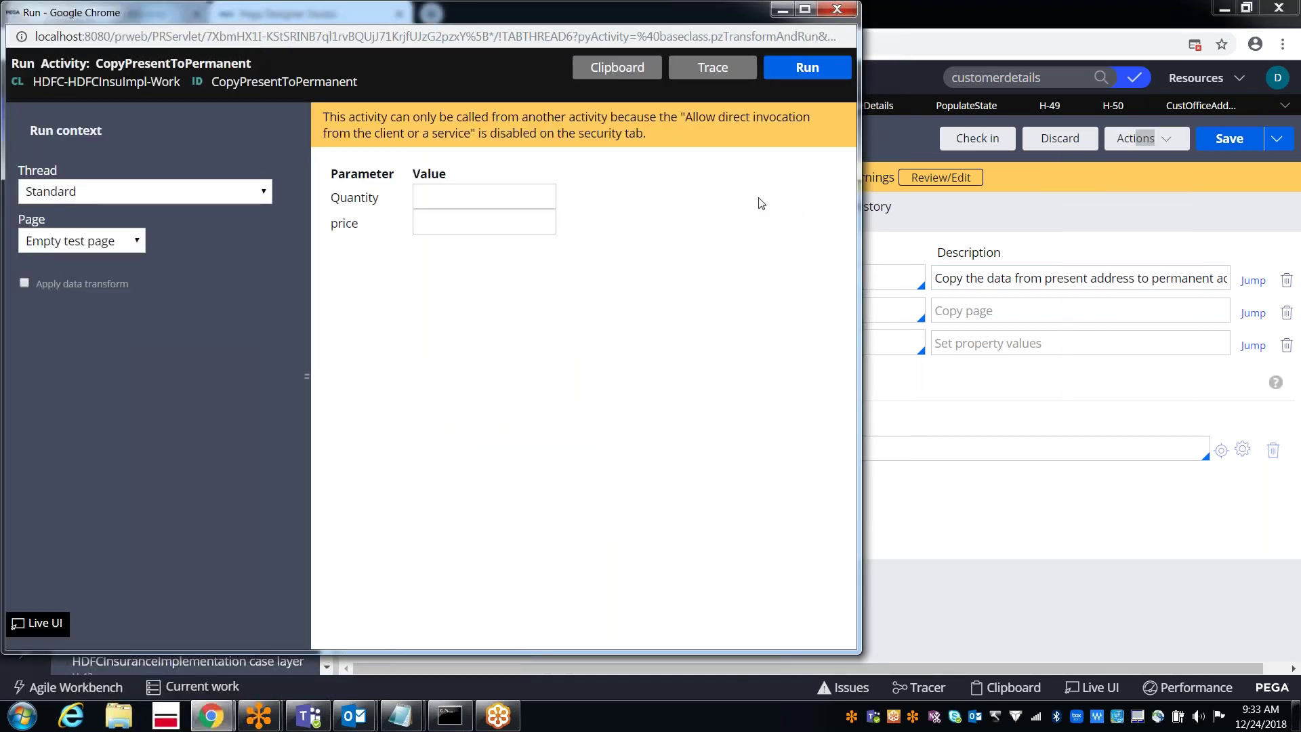
click(501, 200)
text(20)
key(Tab)
click(481, 220)
text(10)
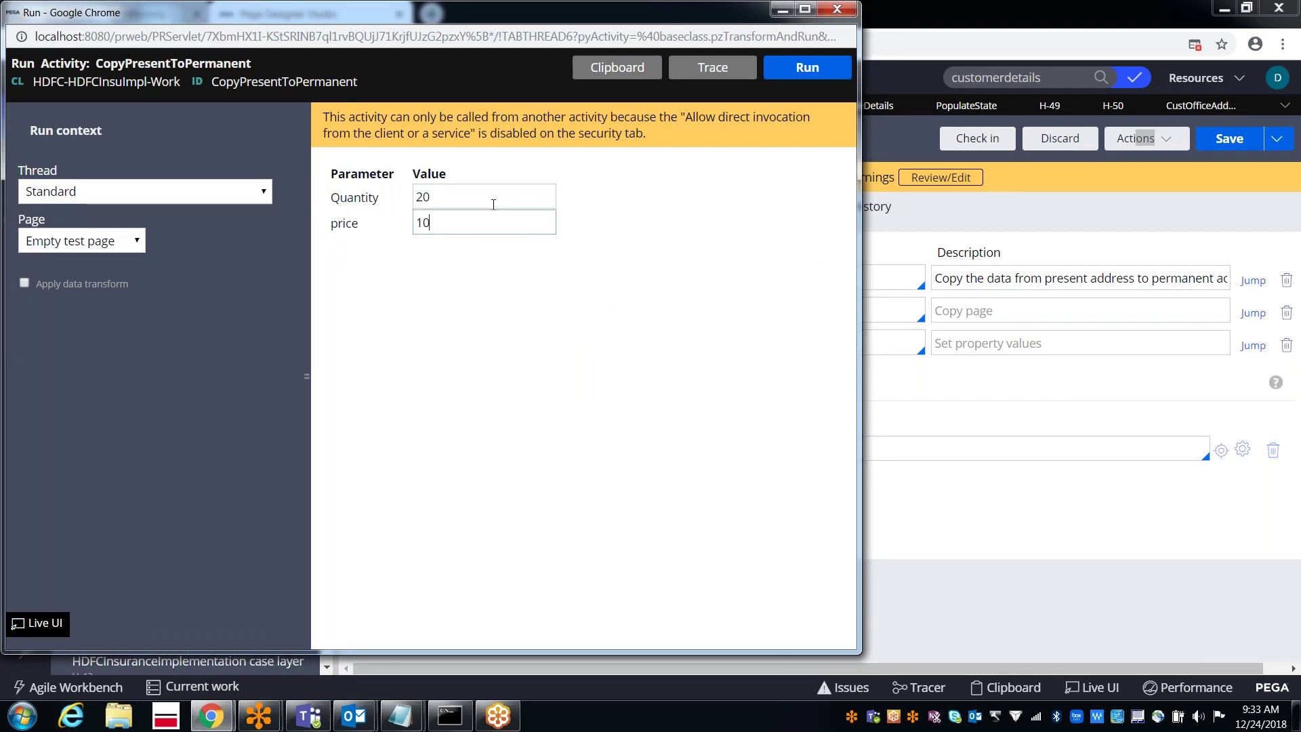
click(828, 66)
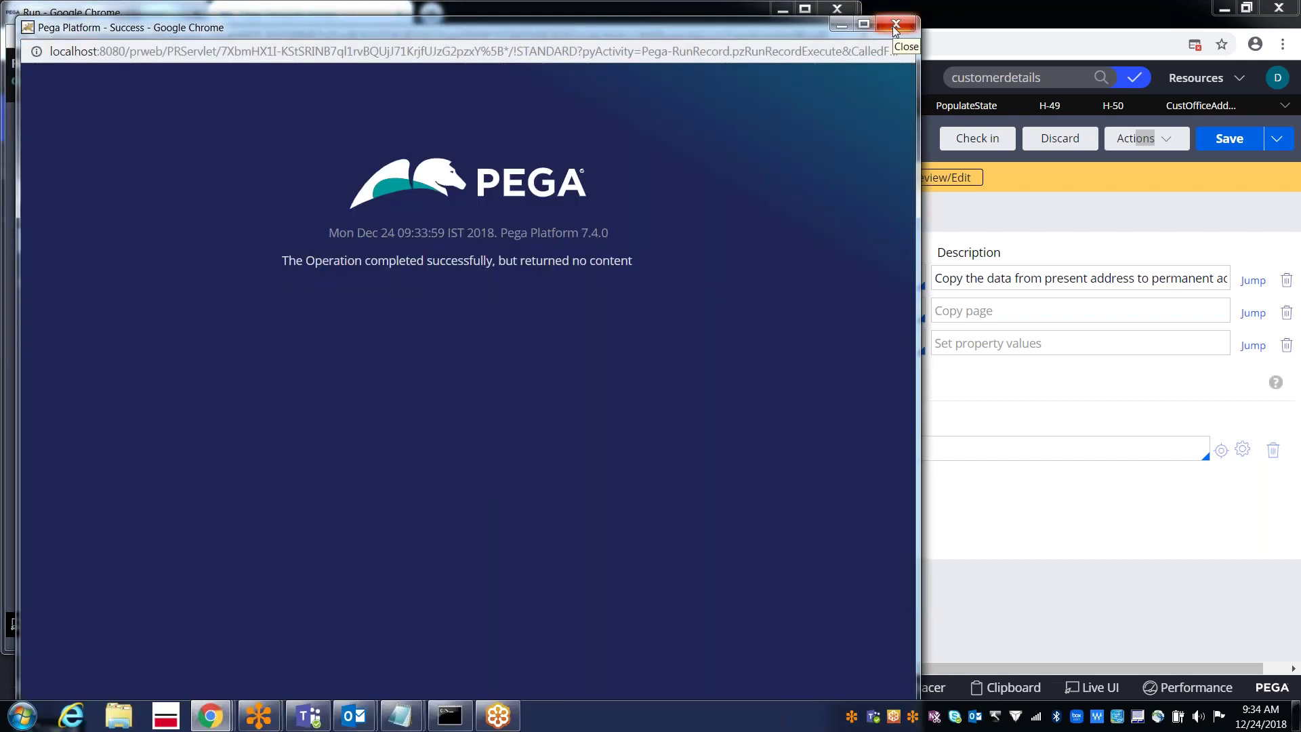
click(894, 28)
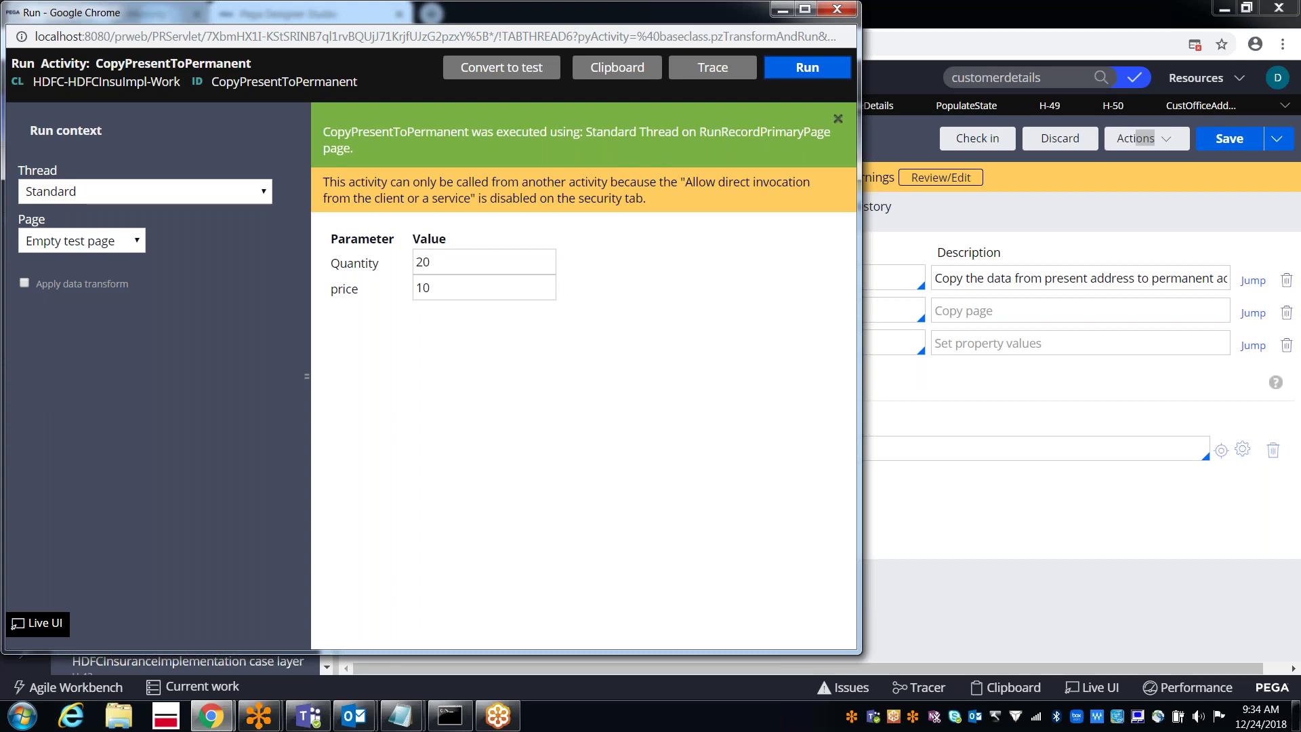
- Look up RunRecordPrimaryPage among the clipboard's user pages, examine its properties, and close the Clipboard Viewer
click(616, 70)
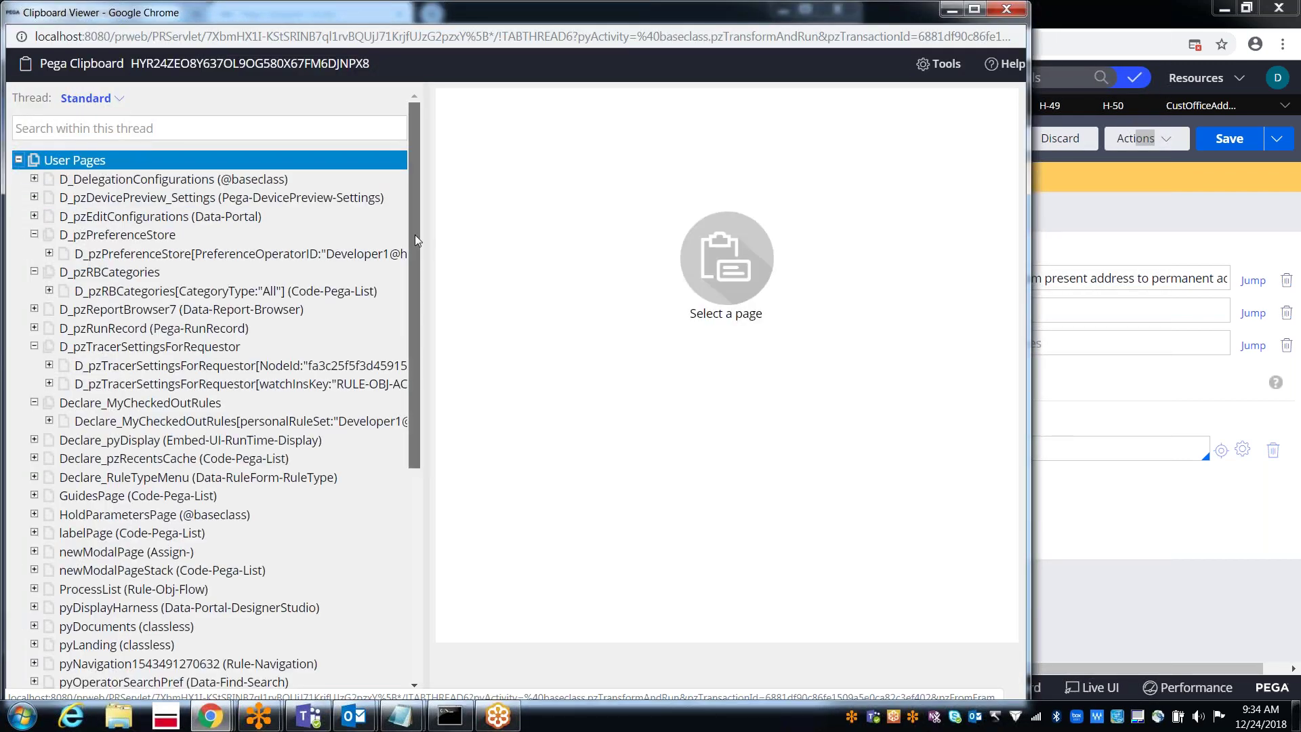
drag(416, 241, 386, 453)
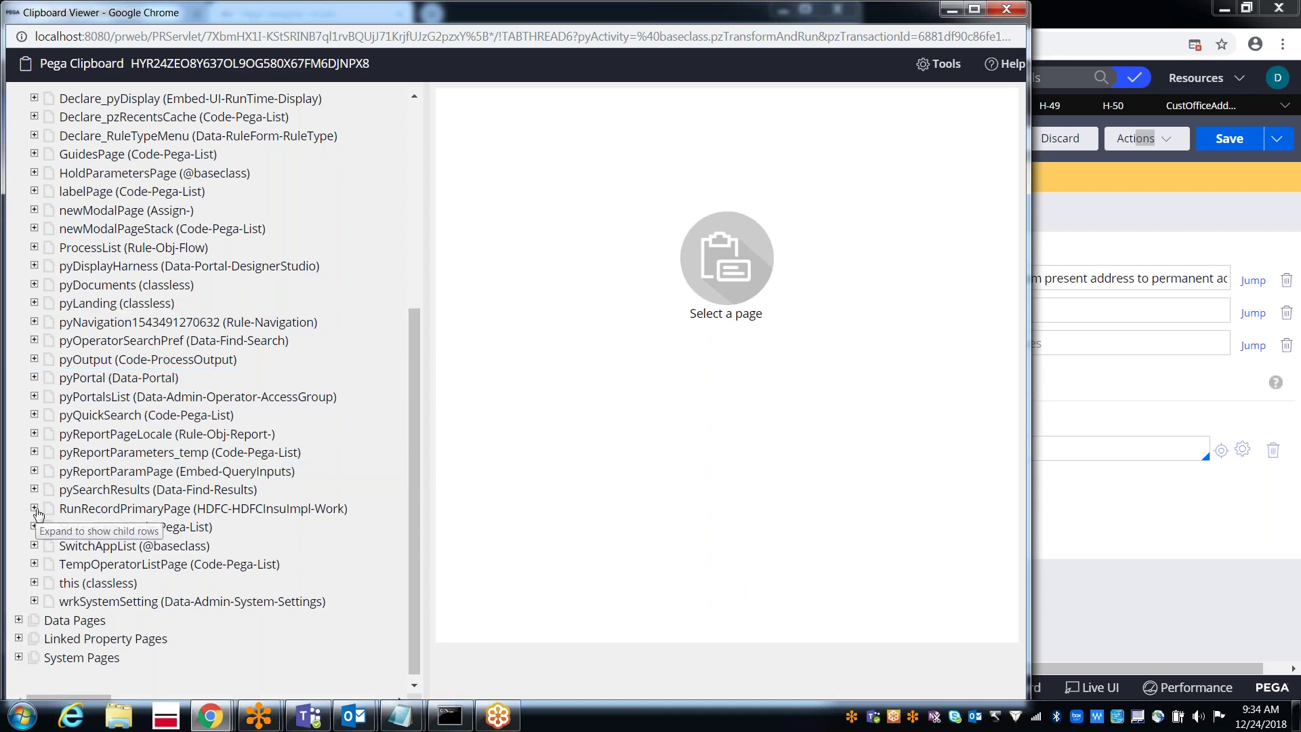
click(80, 510)
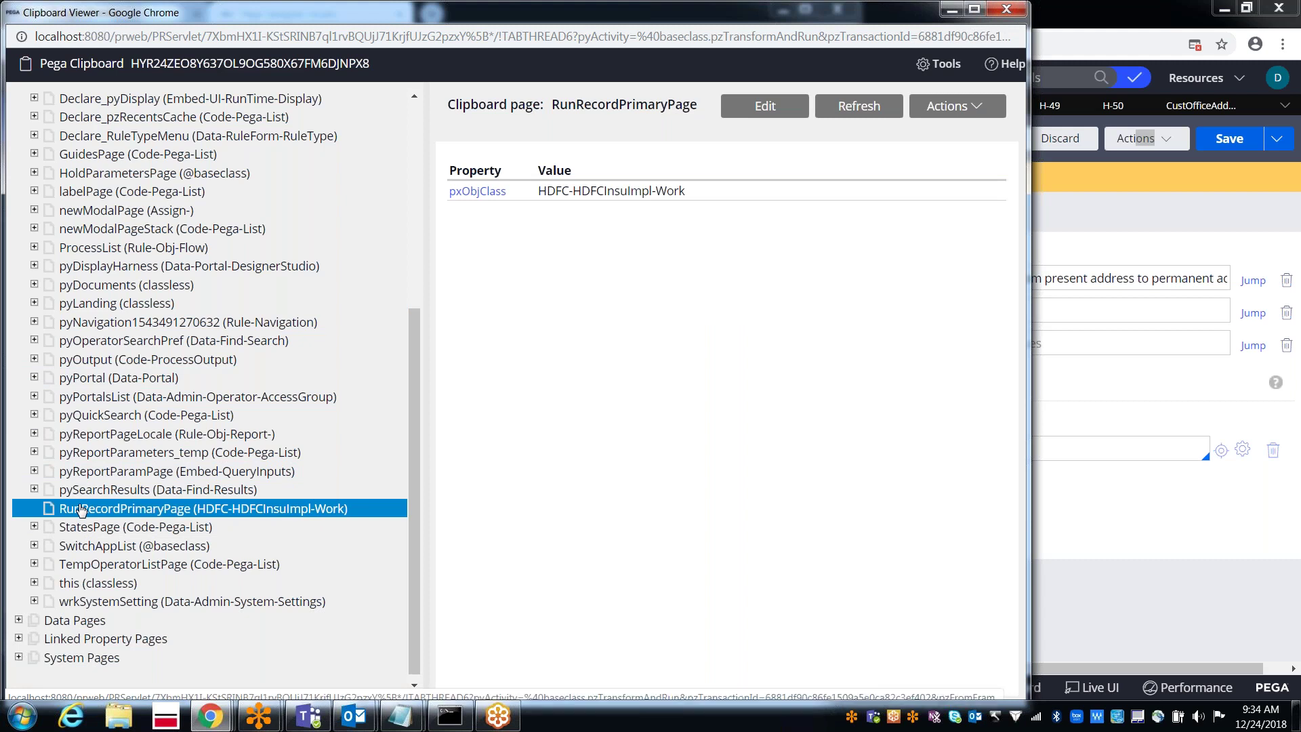
click(1006, 10)
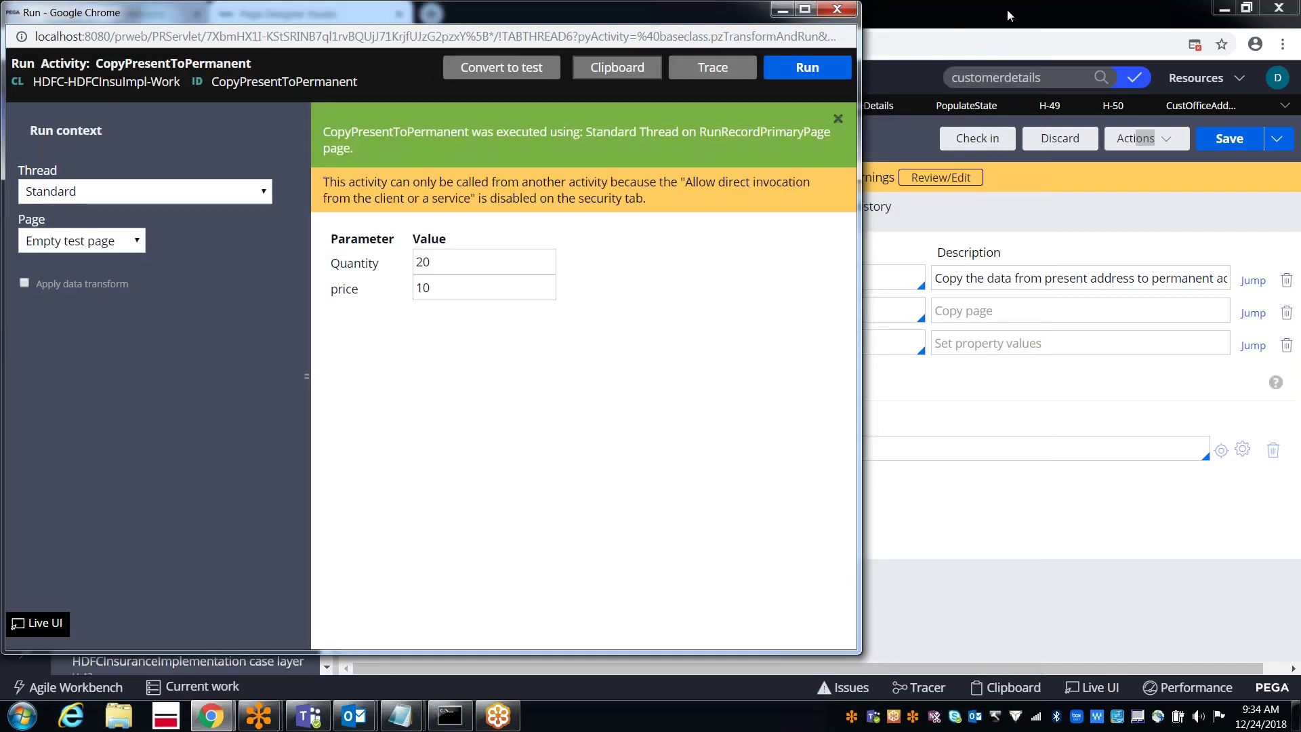
- Return to Designer Studio and review the Total local variable in the activity's parameter definitions
click(1002, 590)
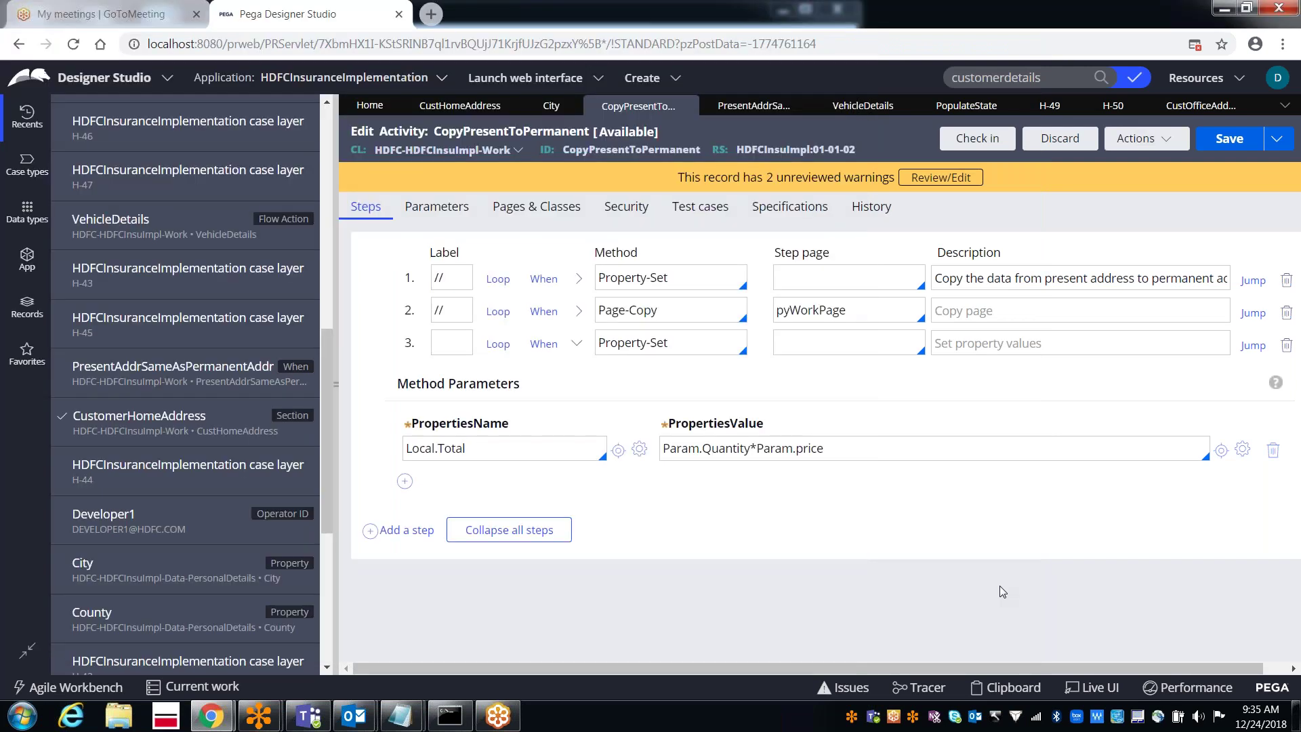
click(437, 208)
click(444, 572)
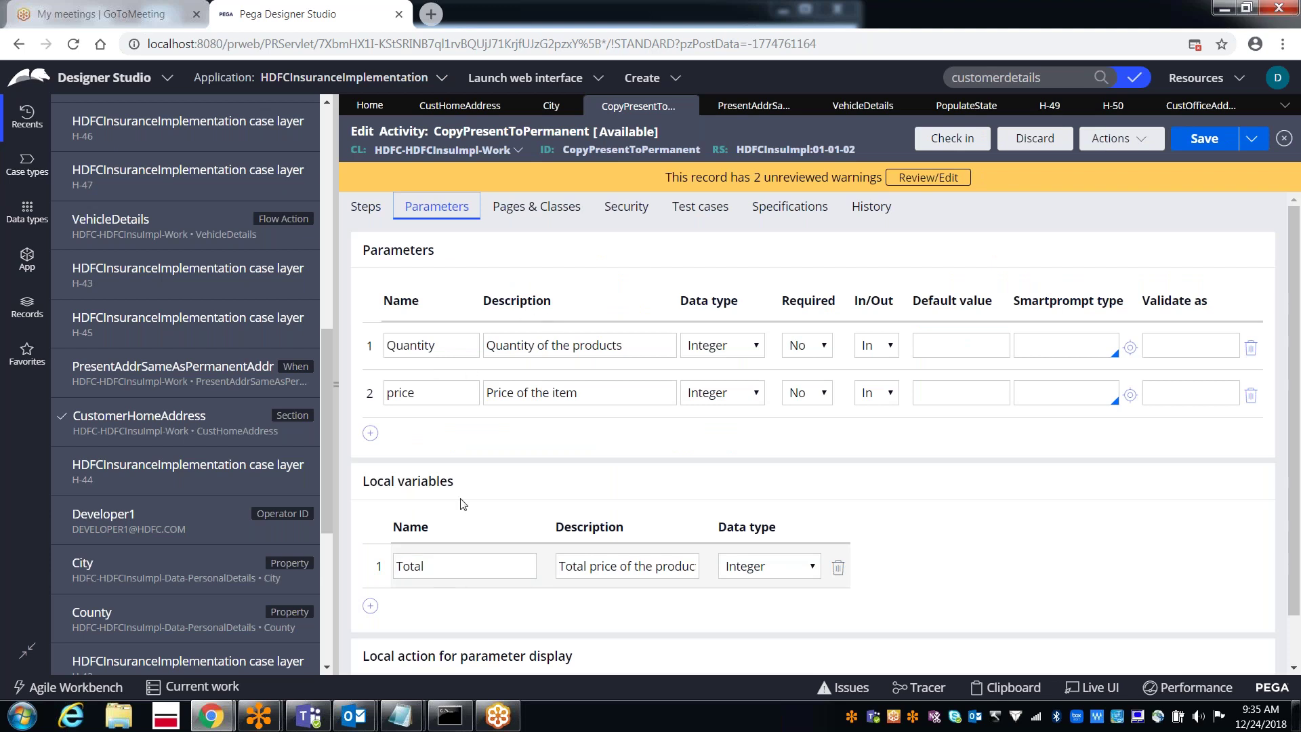
click(449, 569)
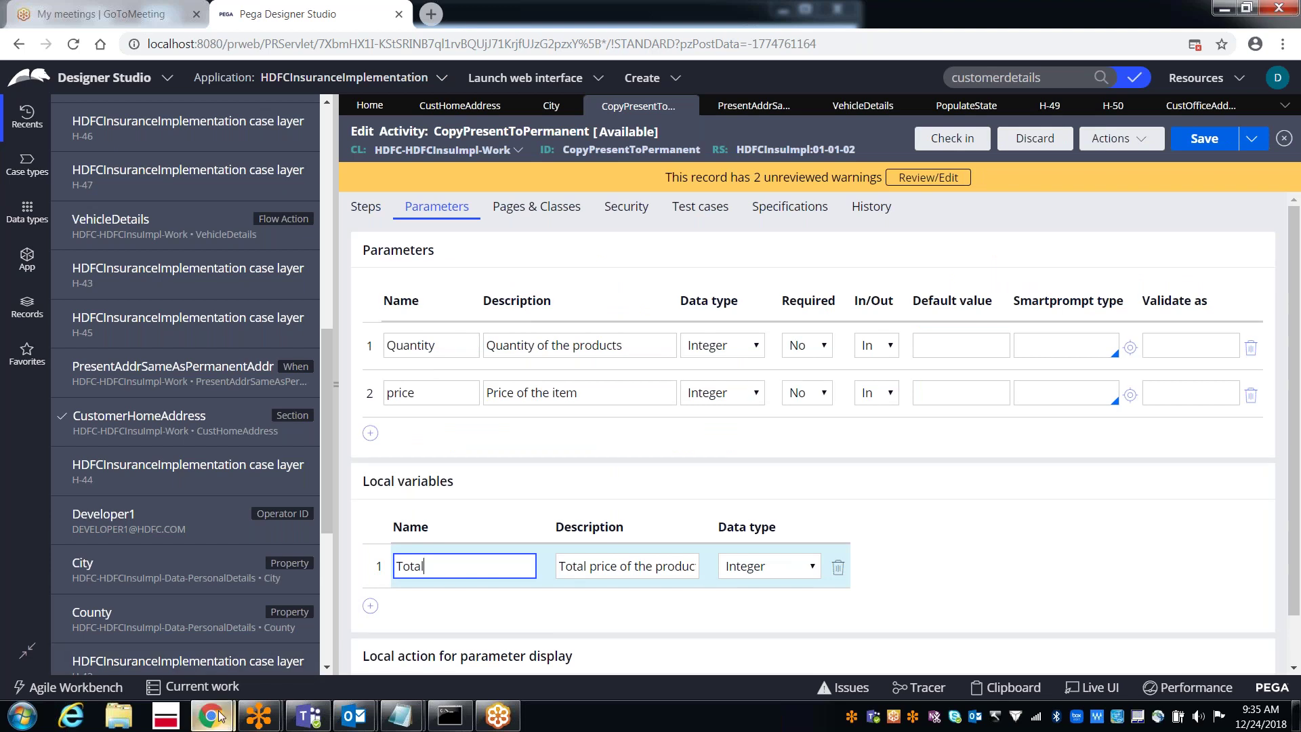
- Start a trace of CopyPresentToPermanent from its run window and move the Tracer window clear of the run controls
mouse_move(219, 717)
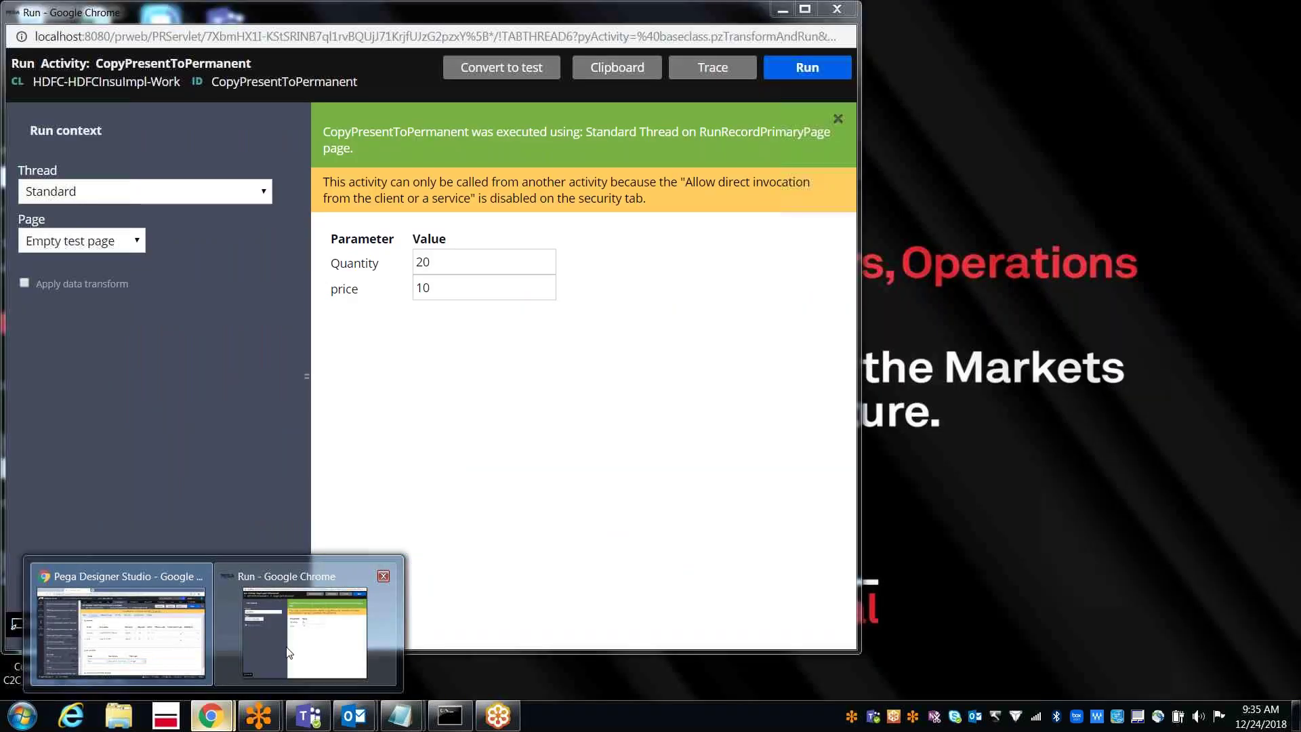
click(289, 652)
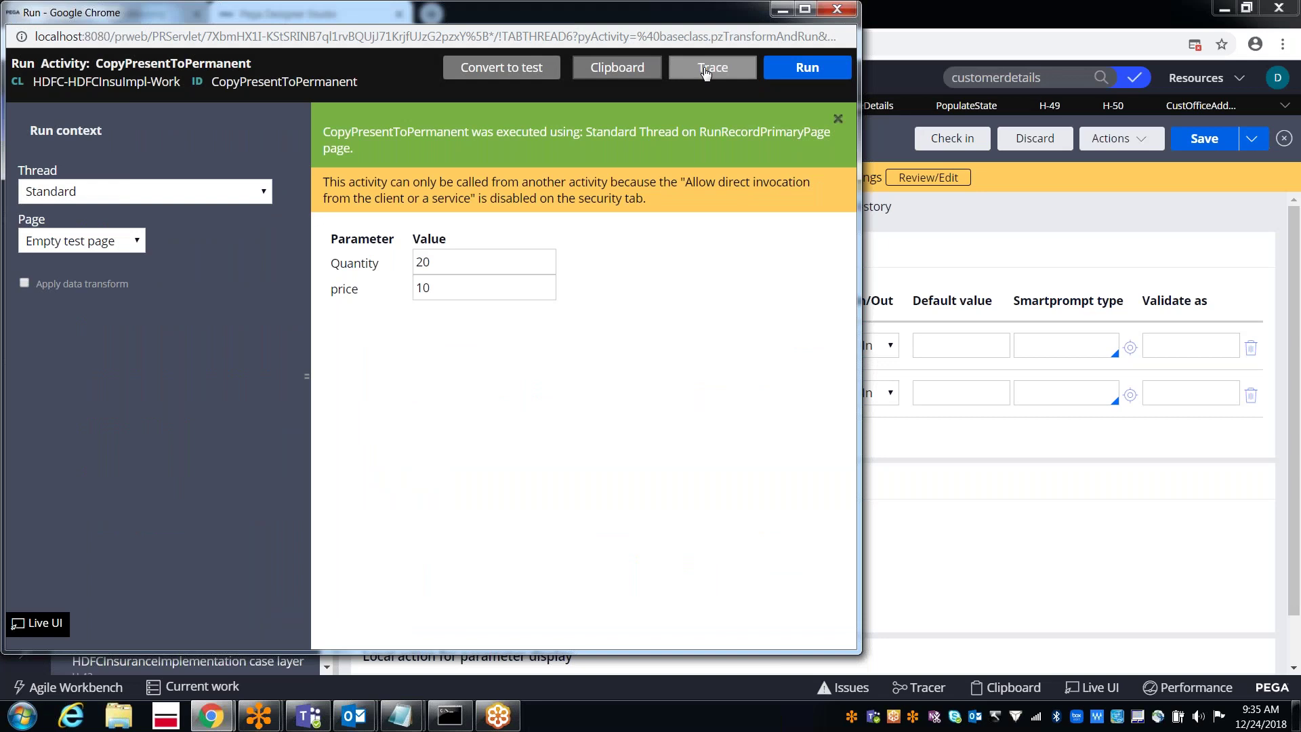
click(705, 72)
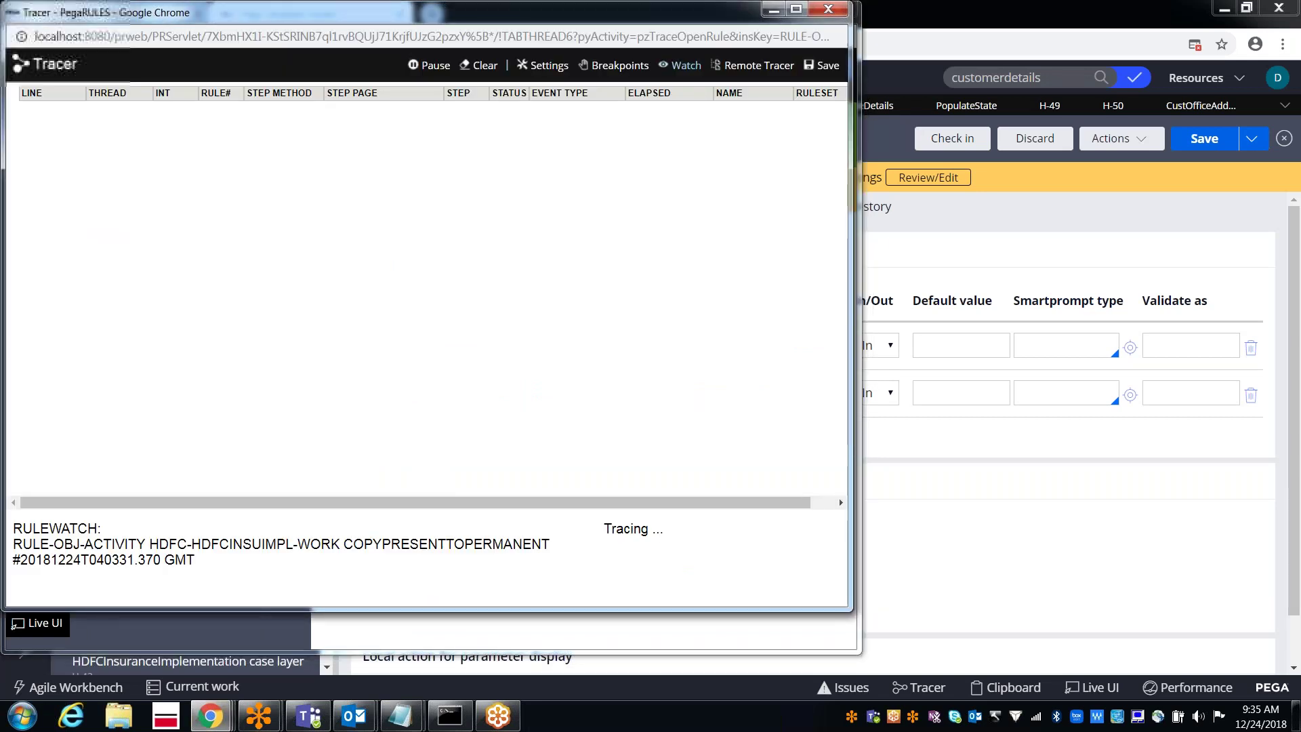
drag(440, 15, 377, 122)
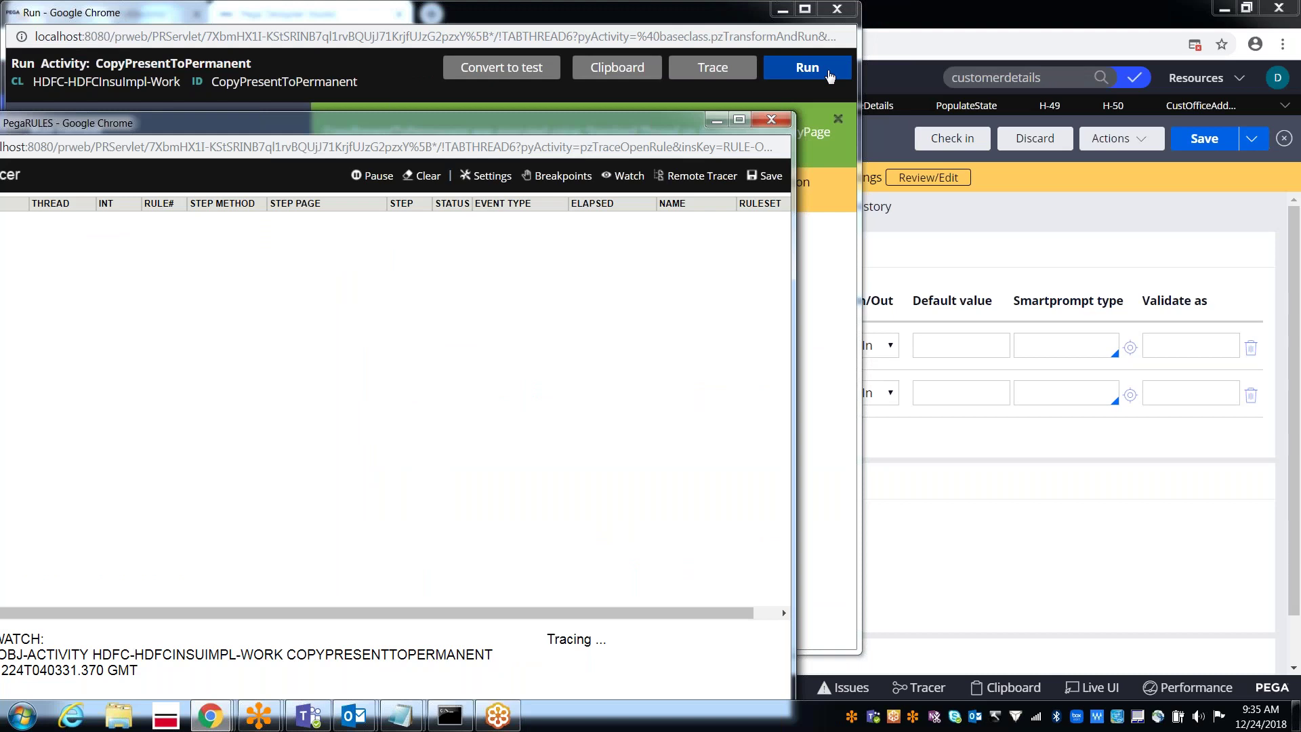
- Run CopyPresentToPermanent under the trace, close the result window, and maximize the Tracer window to show the captured events
click(827, 75)
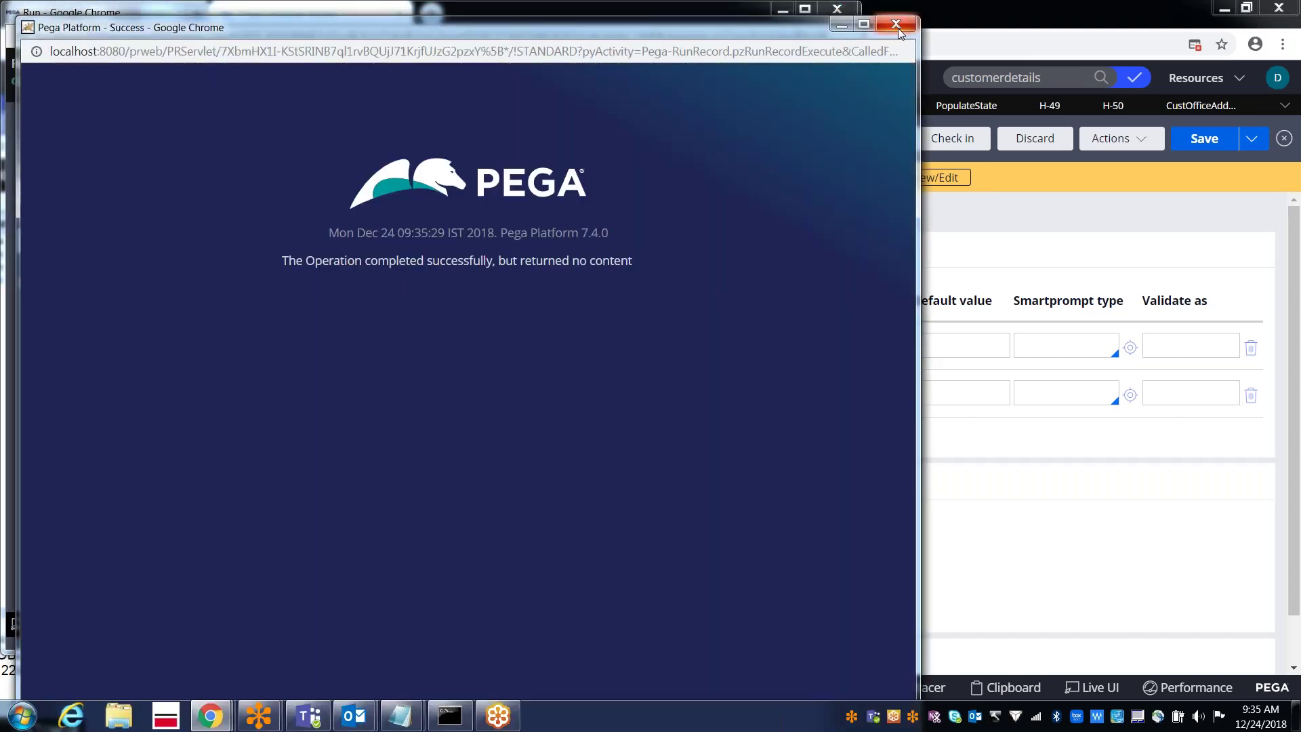
click(896, 25)
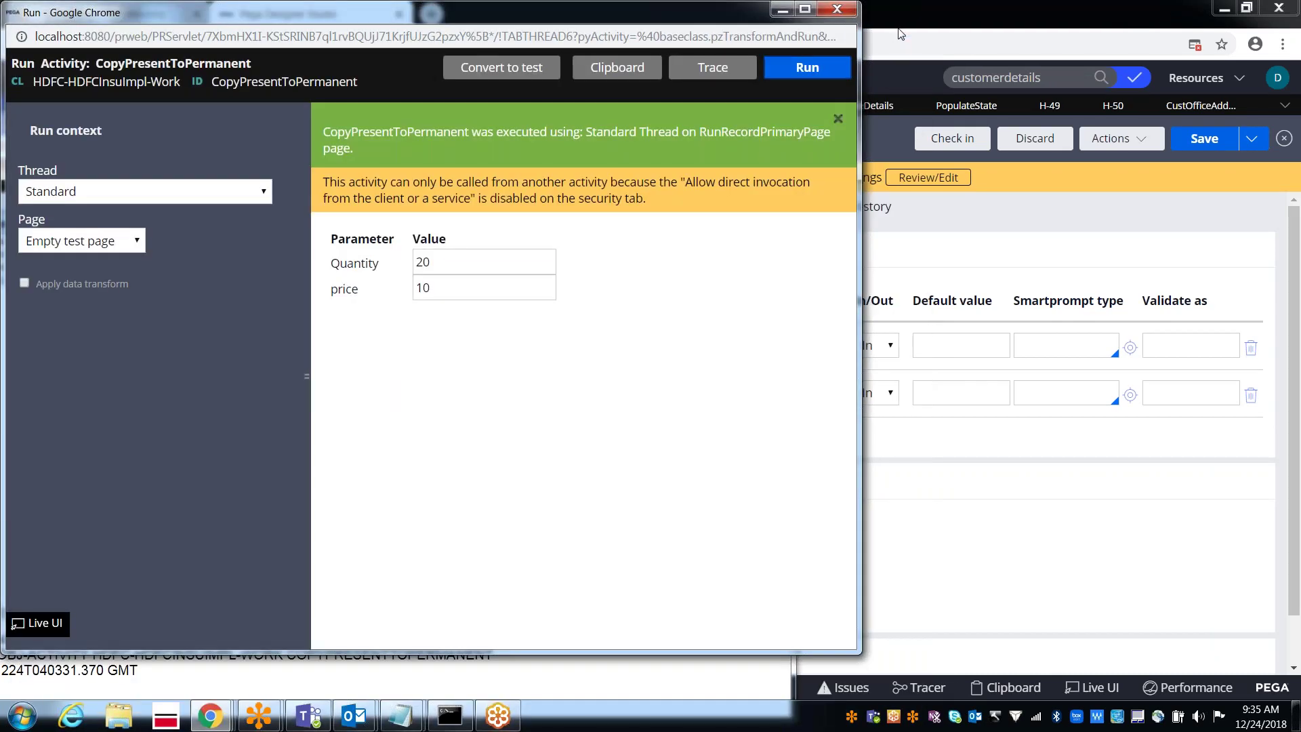
click(582, 692)
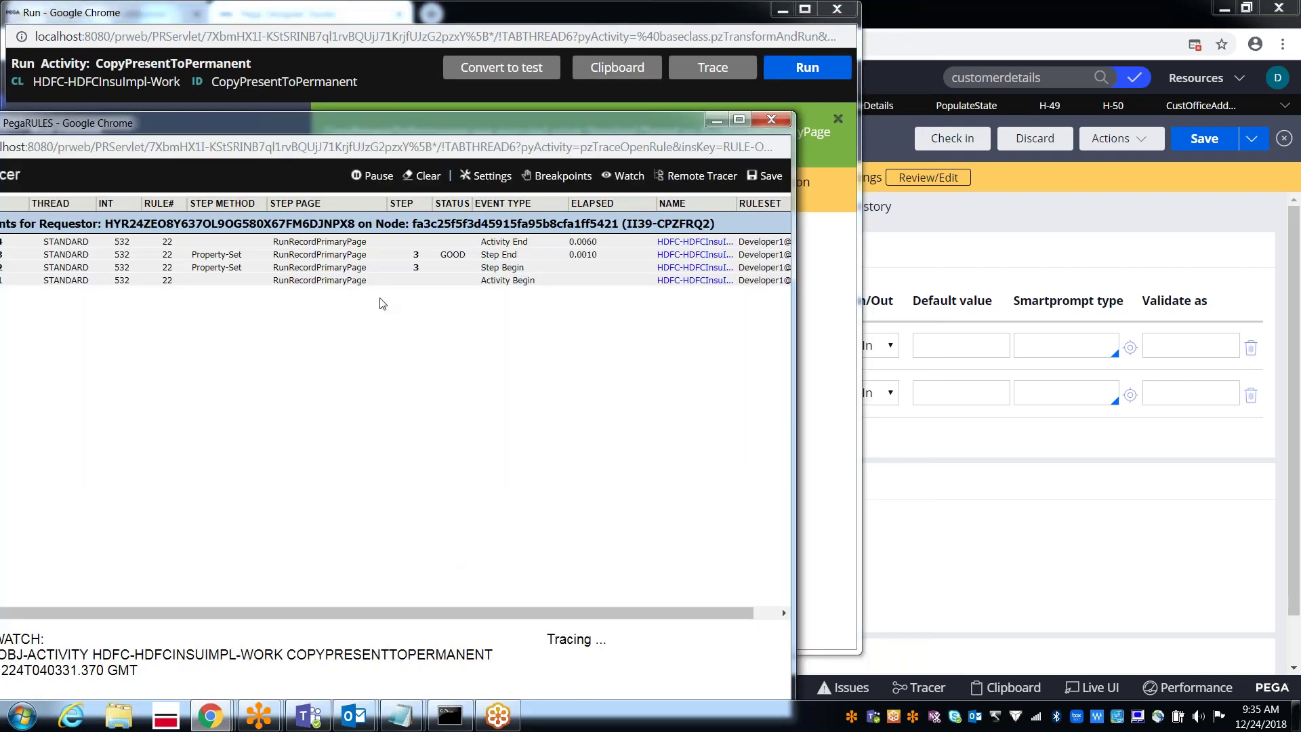
double_click(311, 121)
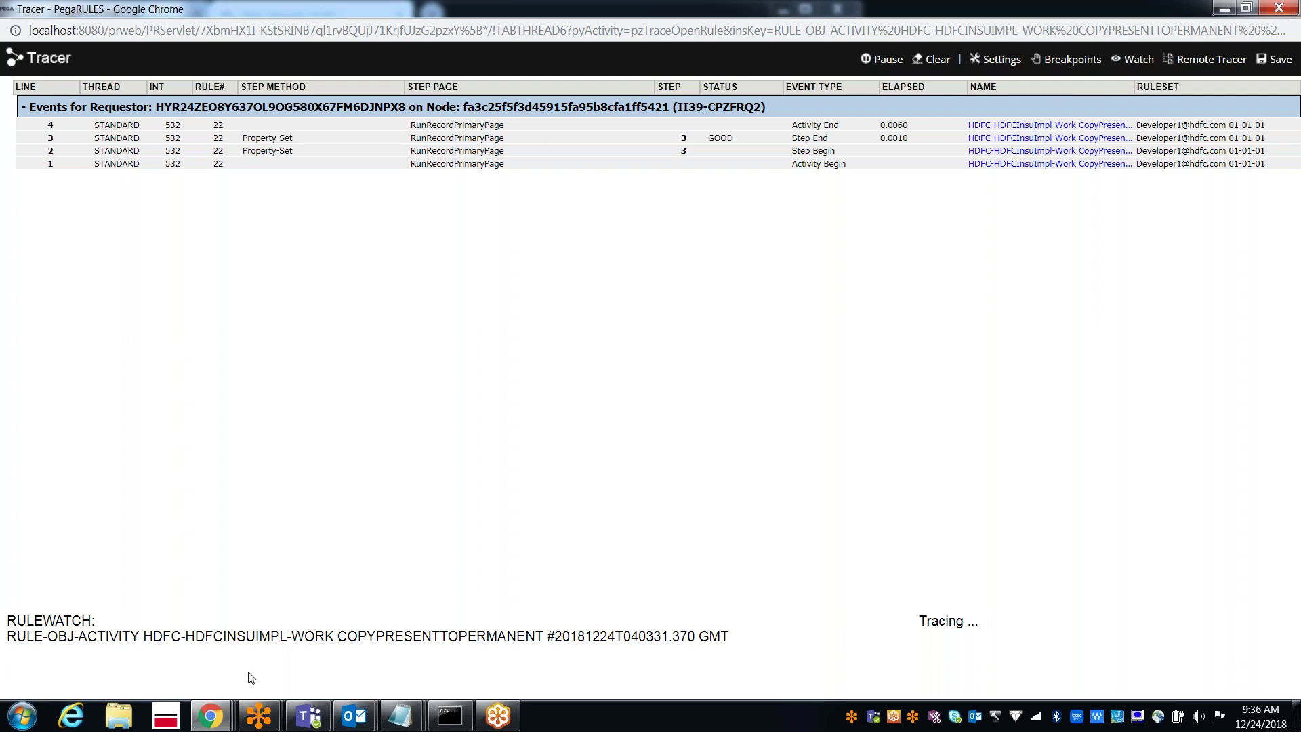
- Return to Designer Studio and review the activity's steps, checking the two commented-out steps and the Property-Set in step 3
mouse_move(222, 722)
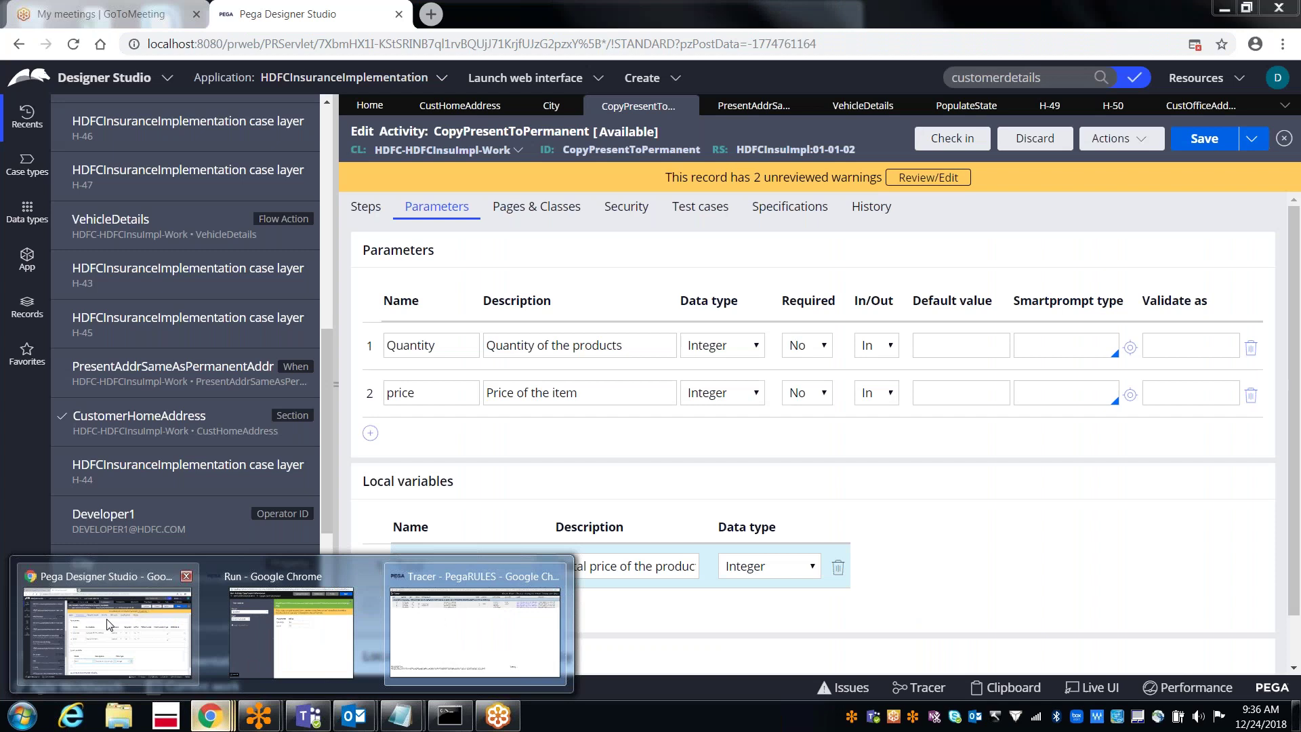
click(109, 624)
click(369, 209)
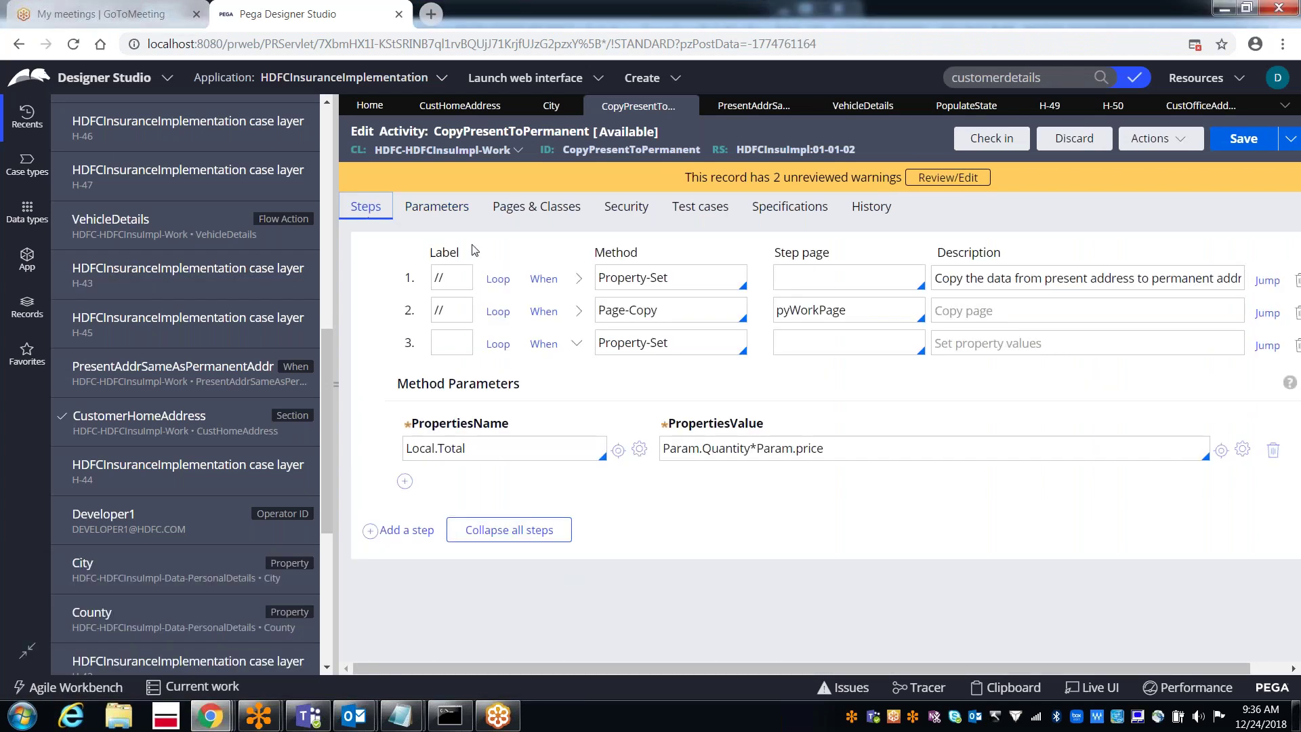
click(452, 280)
click(456, 312)
click(685, 340)
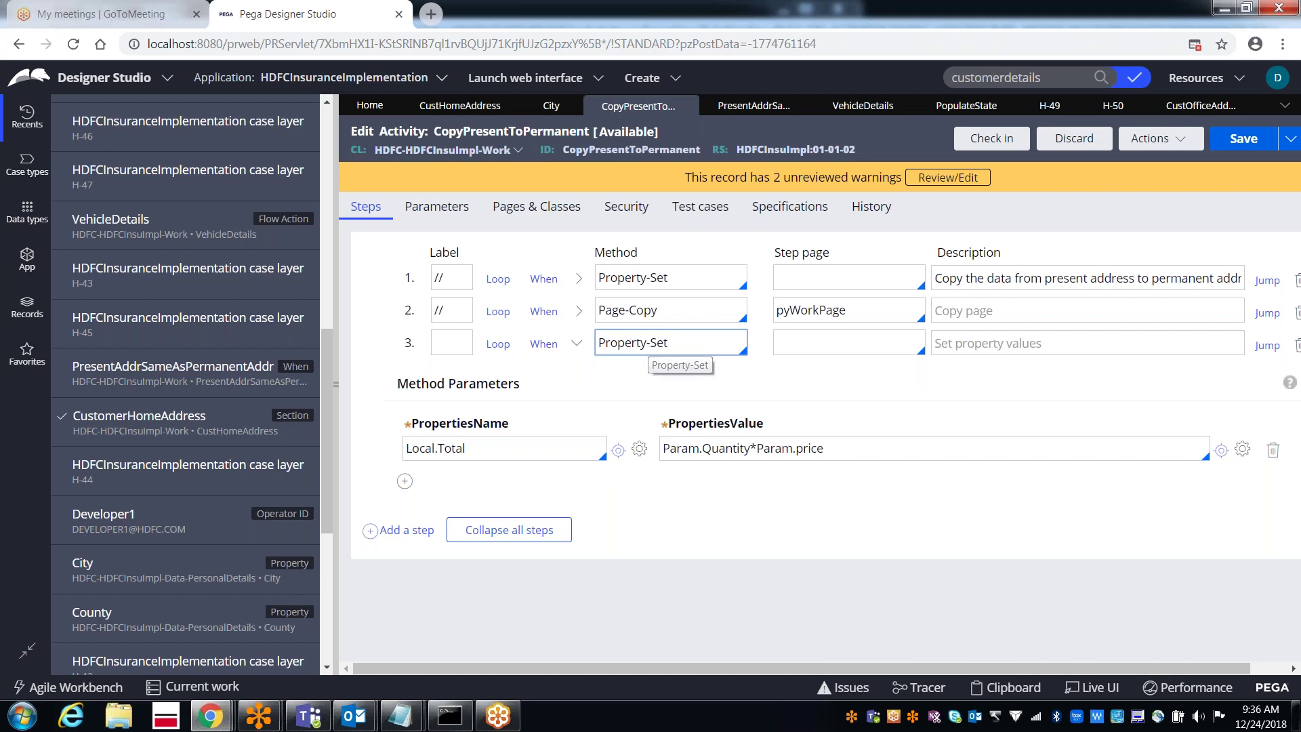
- Back in the Tracer, inspect the step 3 Step End event and its parameter page, then close both property windows
mouse_move(209, 725)
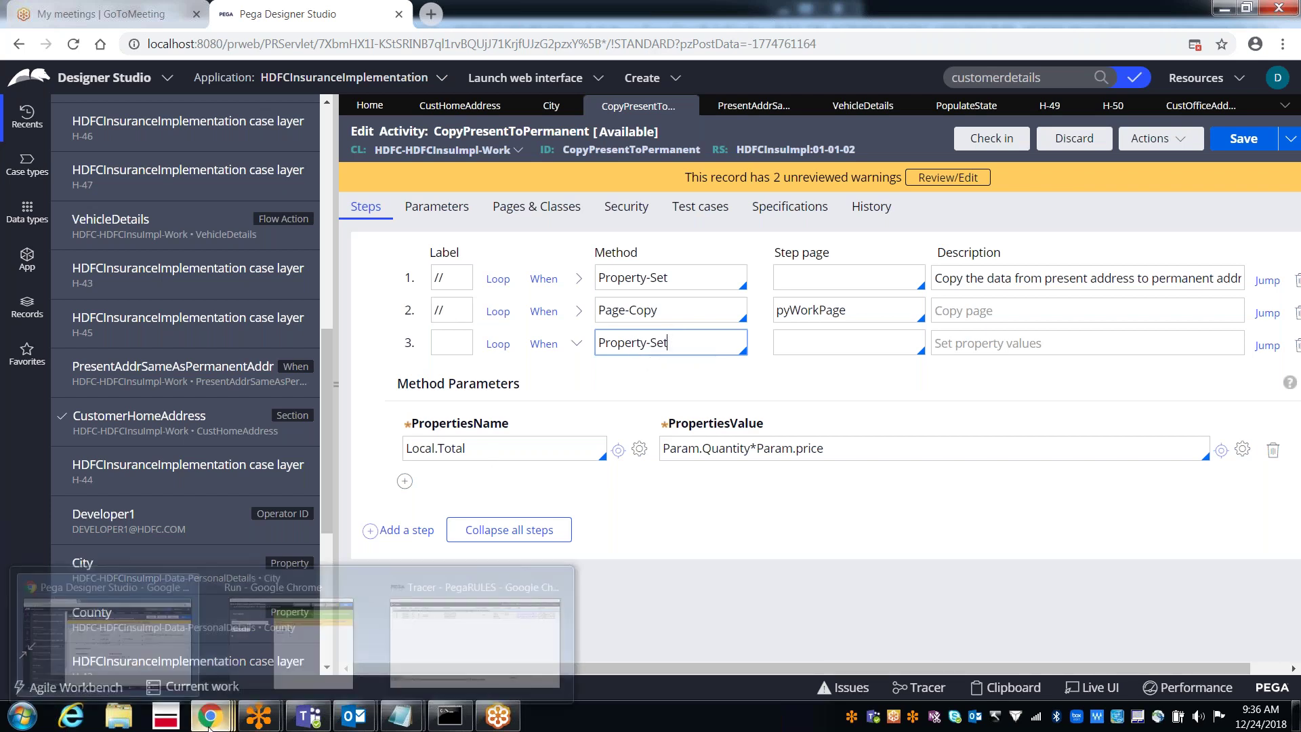
click(466, 633)
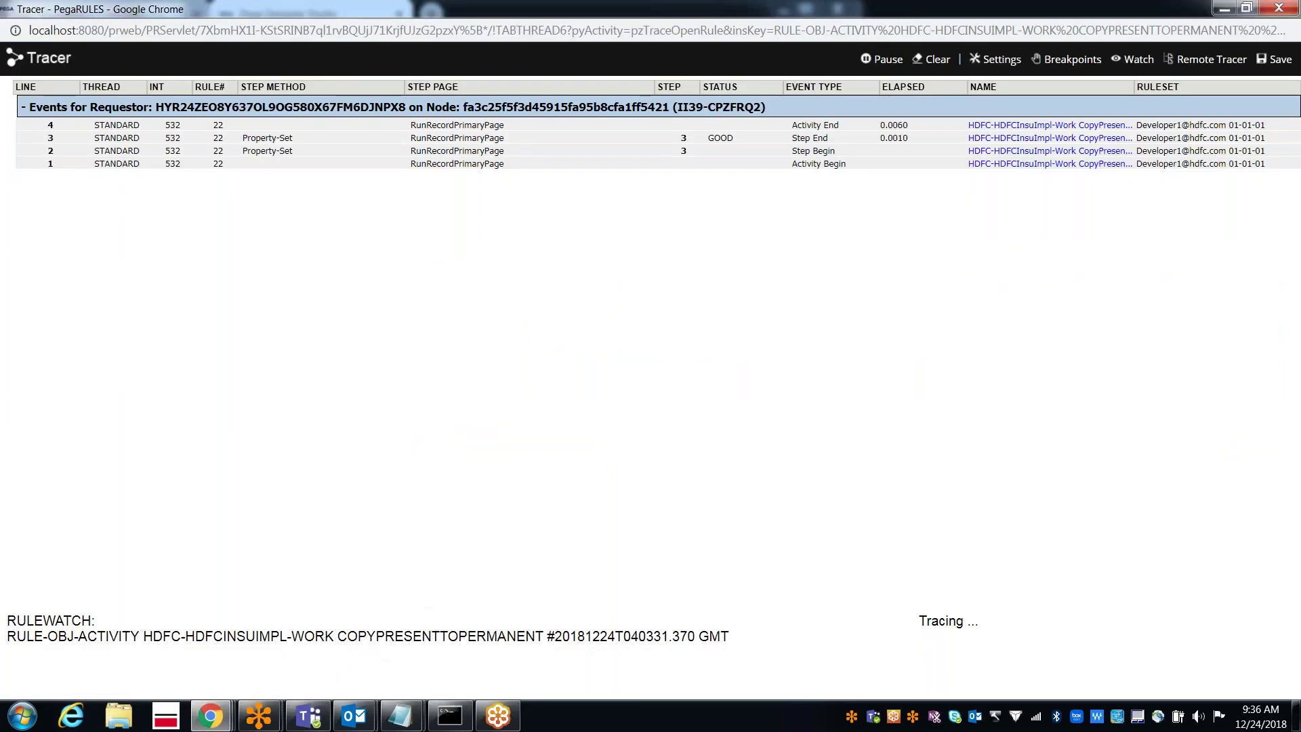
click(260, 142)
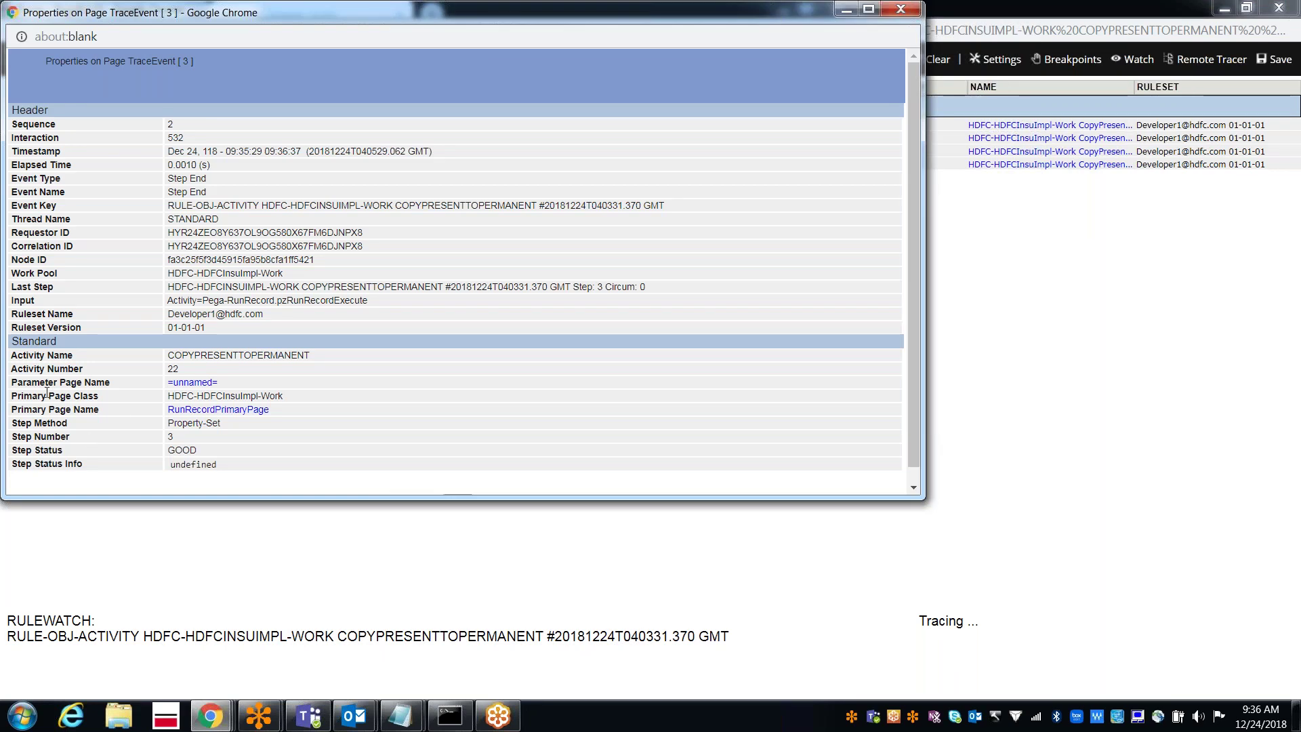
click(179, 383)
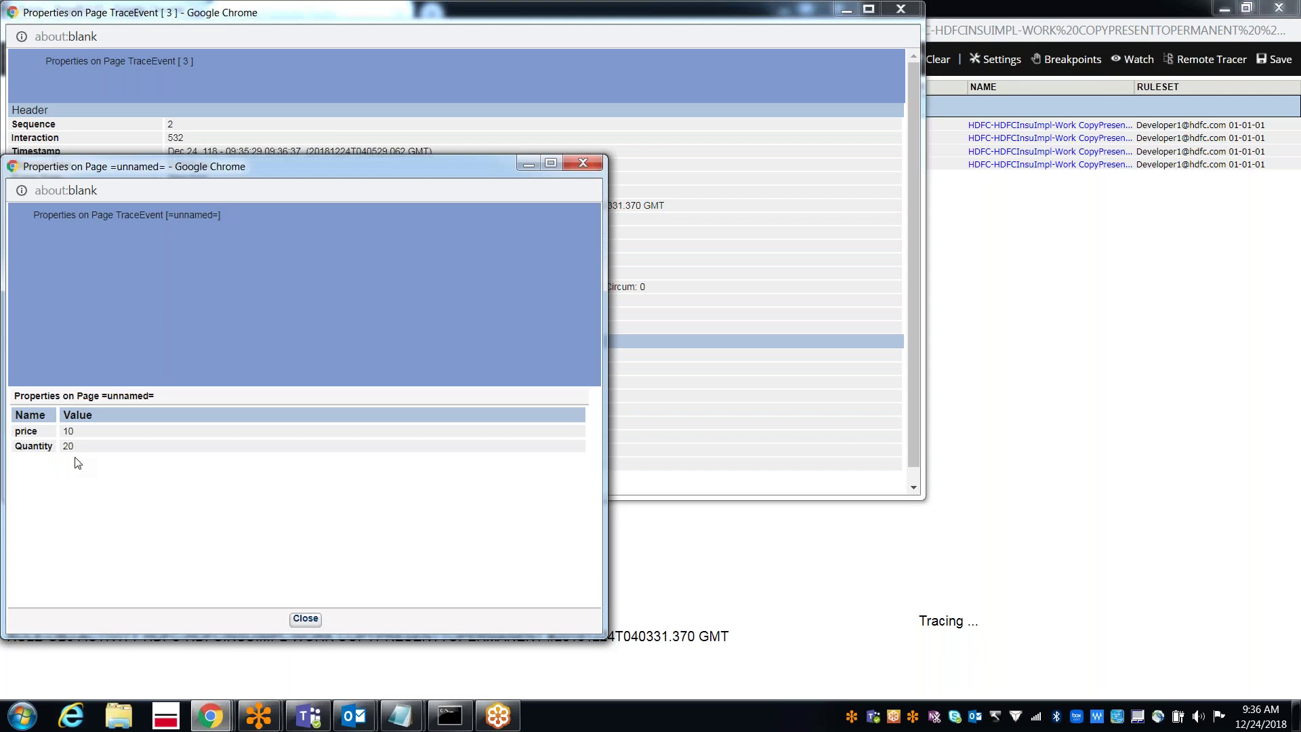
click(306, 620)
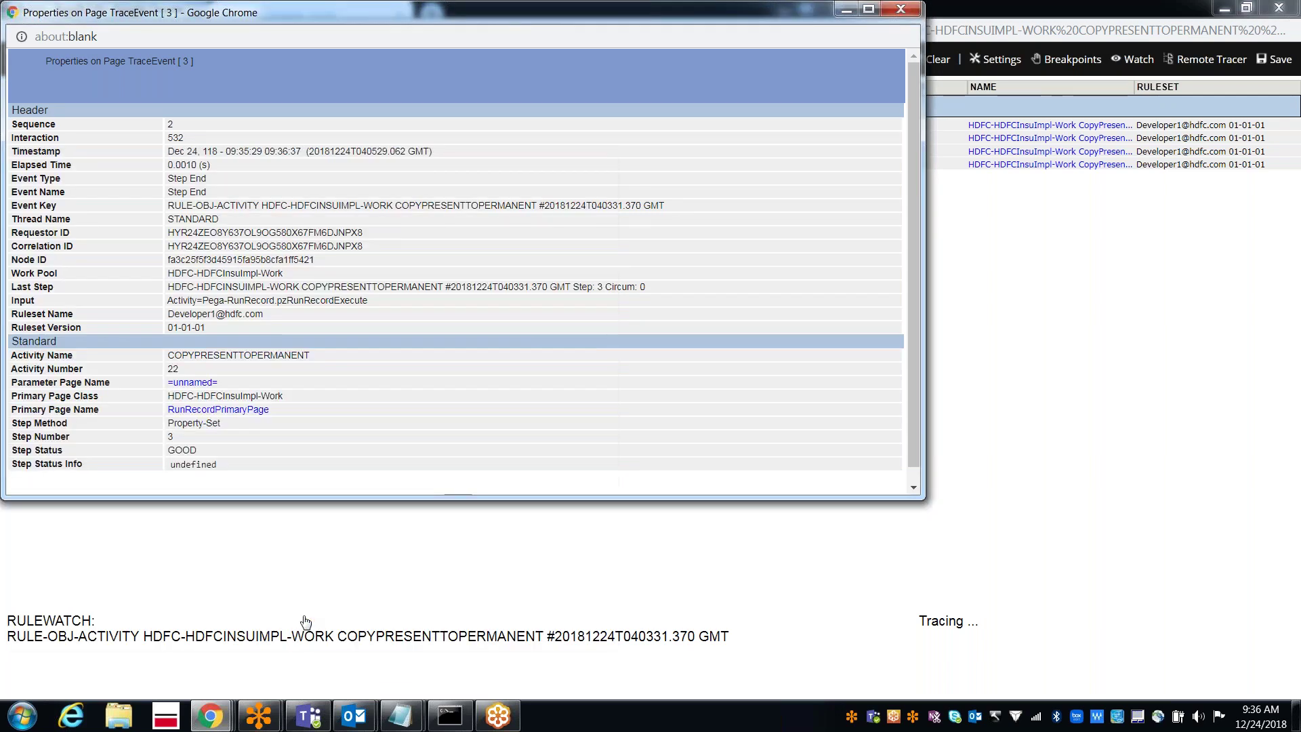
click(906, 12)
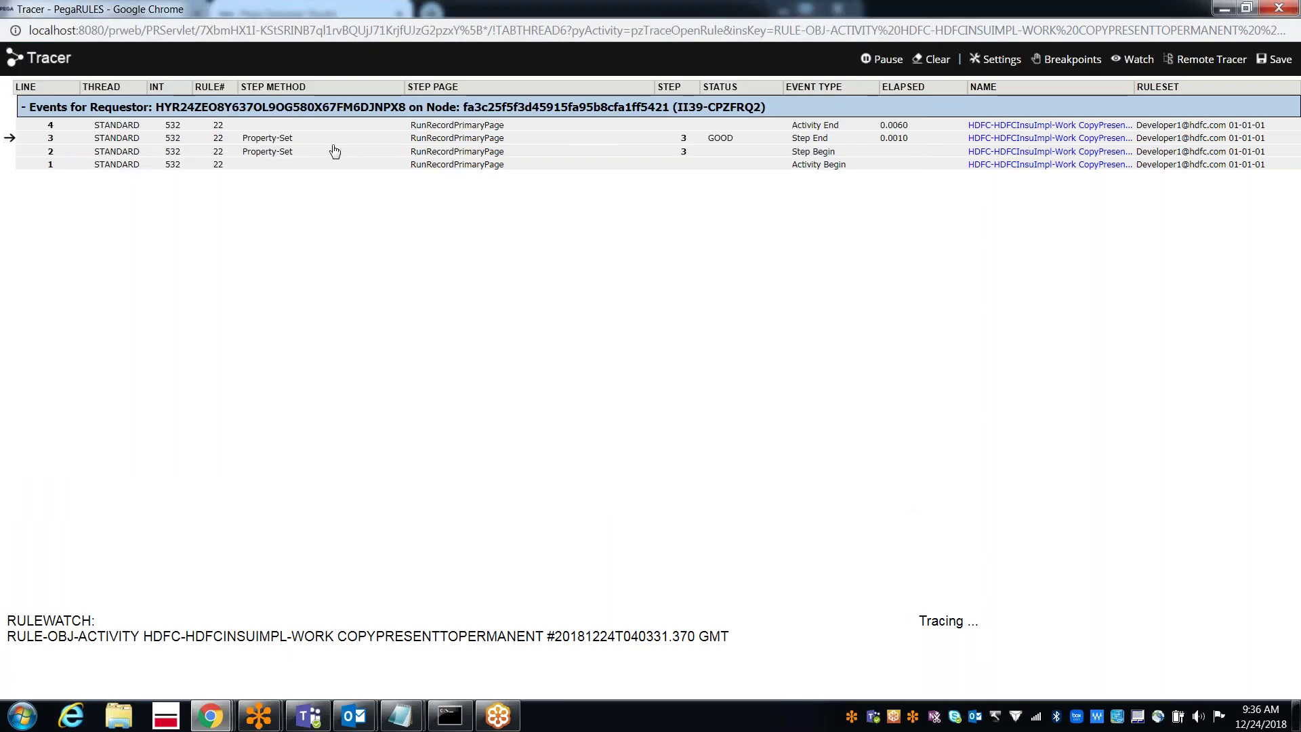
- Inspect the step 3 Step Begin event and its parameter page, then close both property windows
click(259, 158)
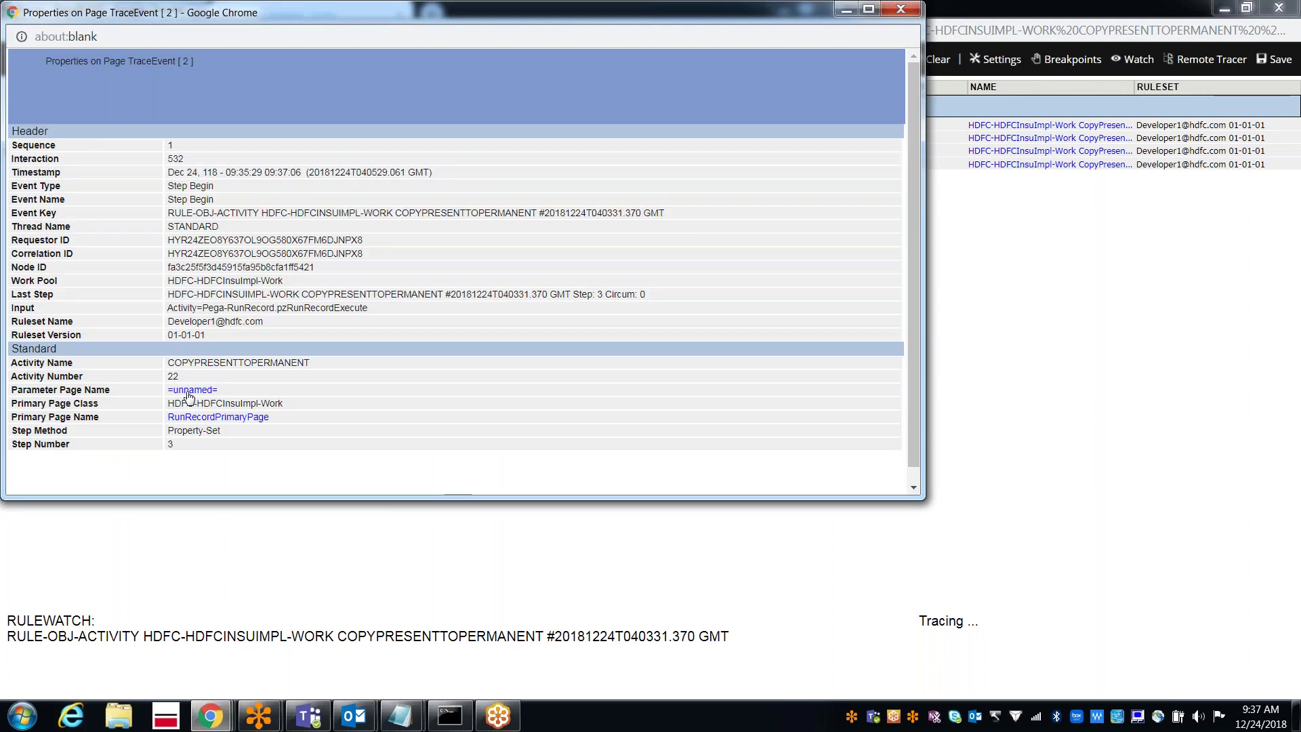
click(189, 391)
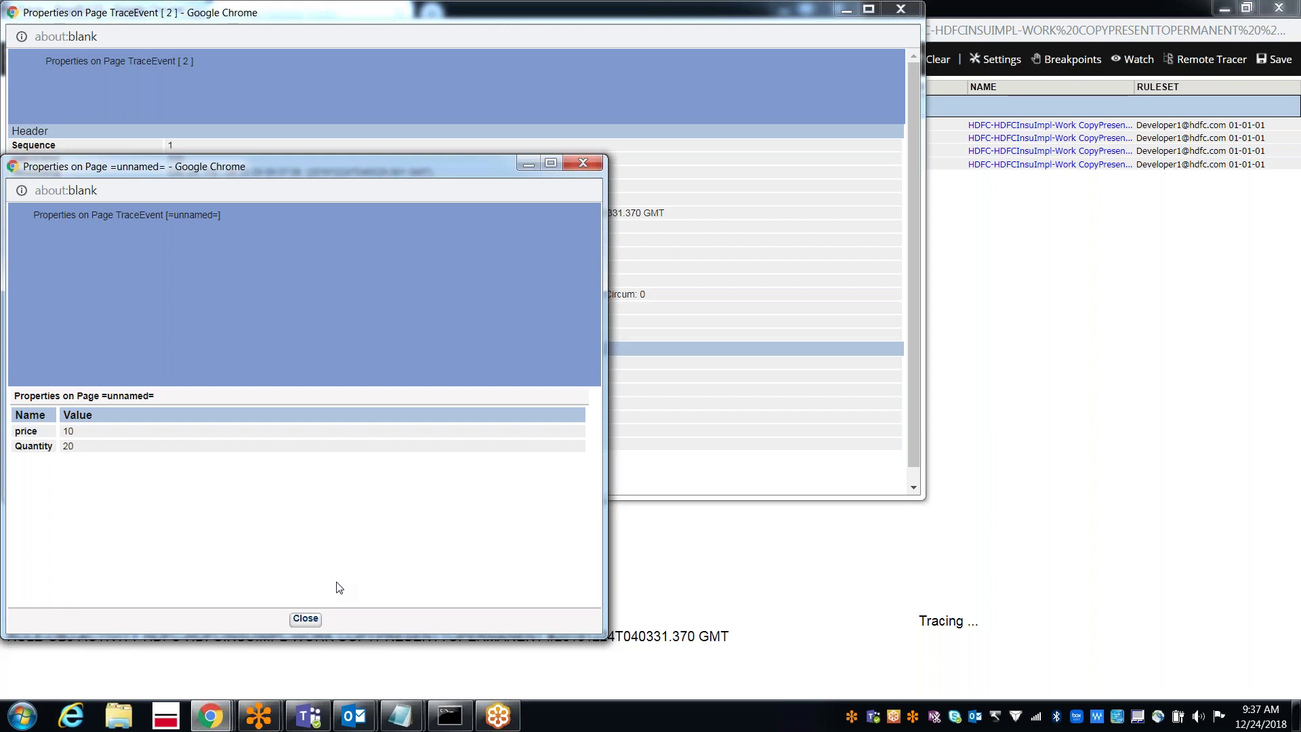
click(313, 618)
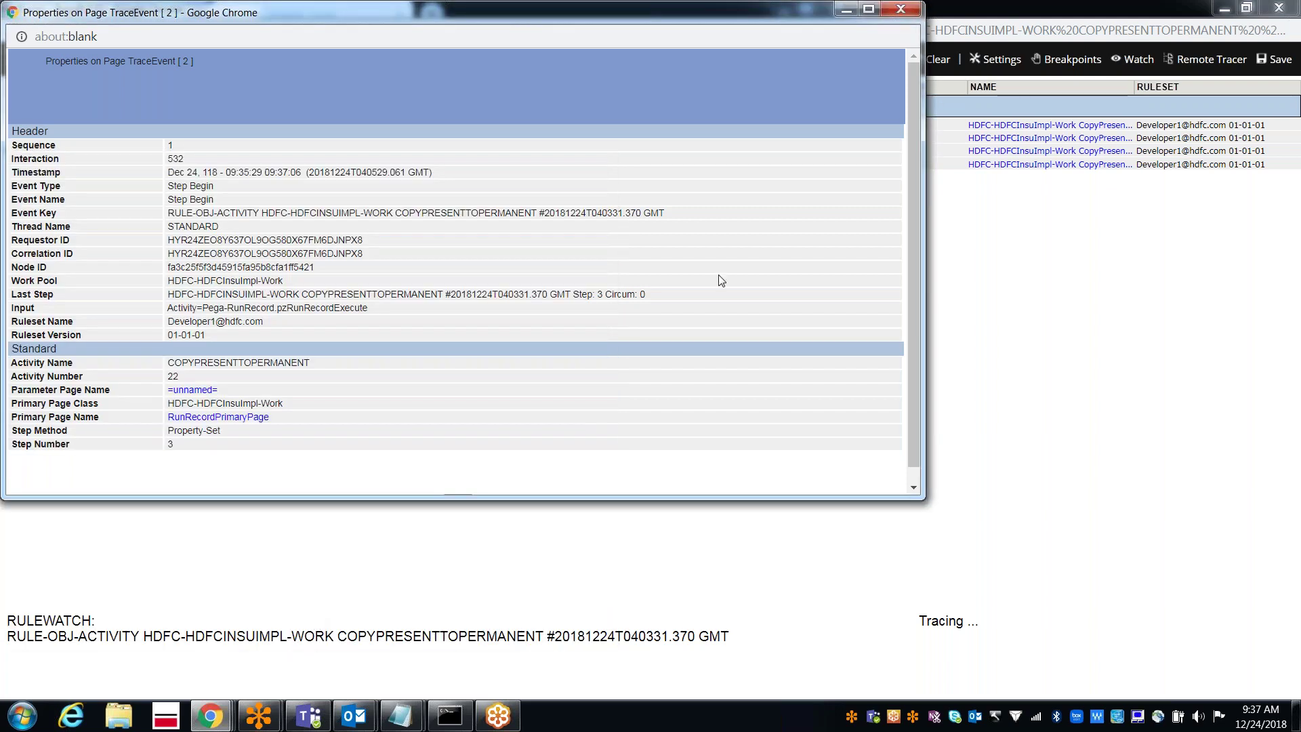
click(901, 12)
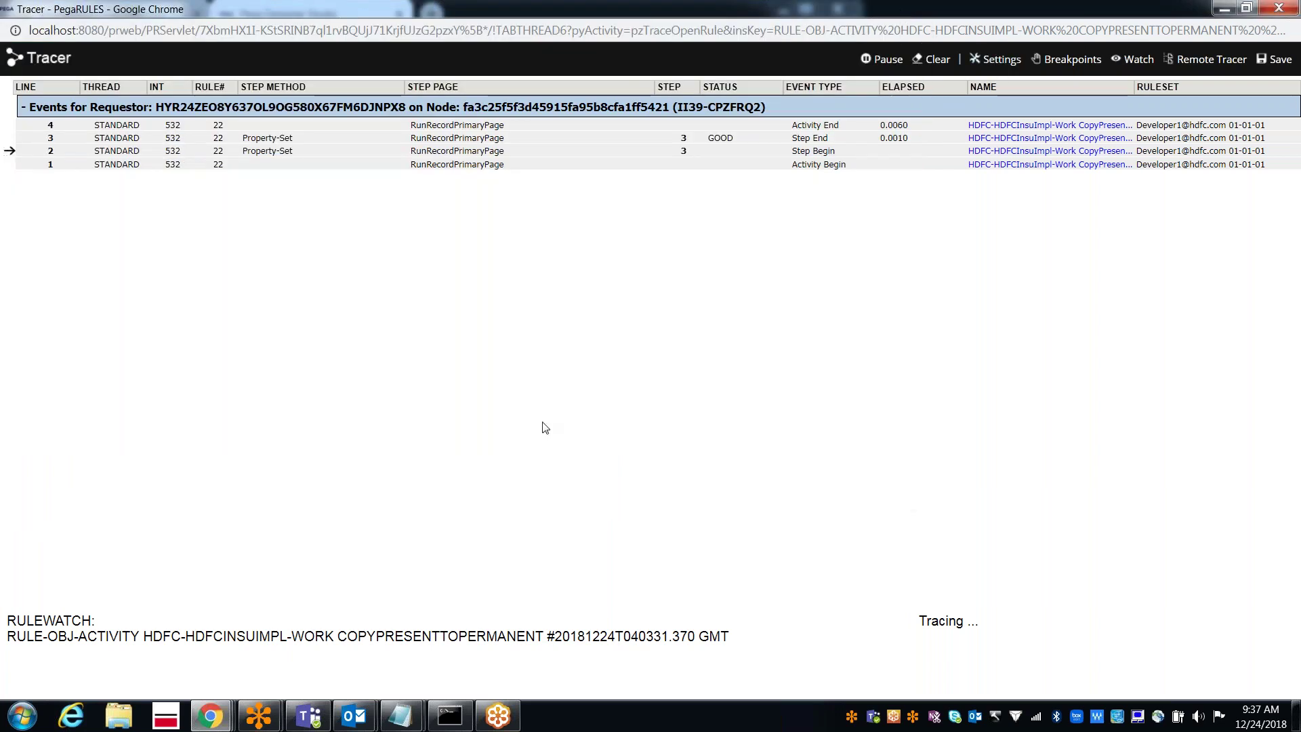
- Switch to Designer Studio and check the Total local variable in the CopyPresentToPermanent parameter definitions
mouse_move(212, 723)
click(162, 645)
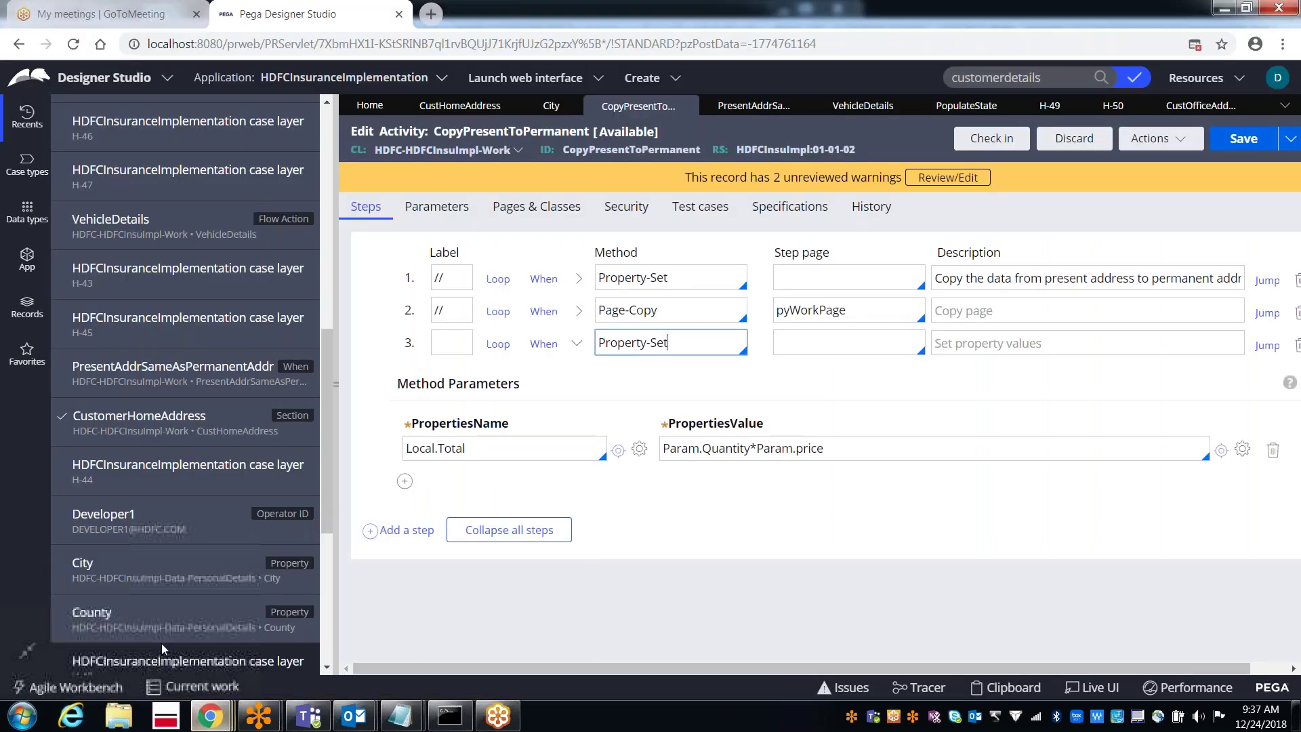
click(442, 207)
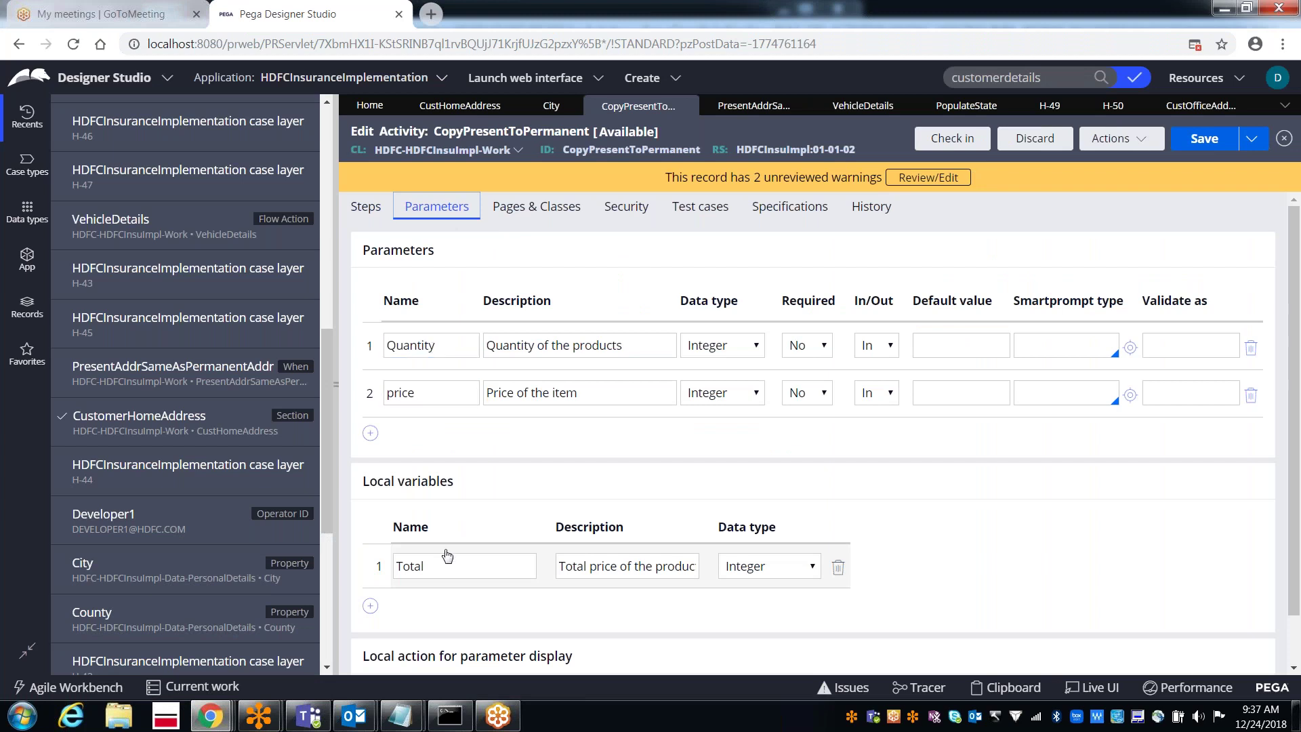
click(432, 568)
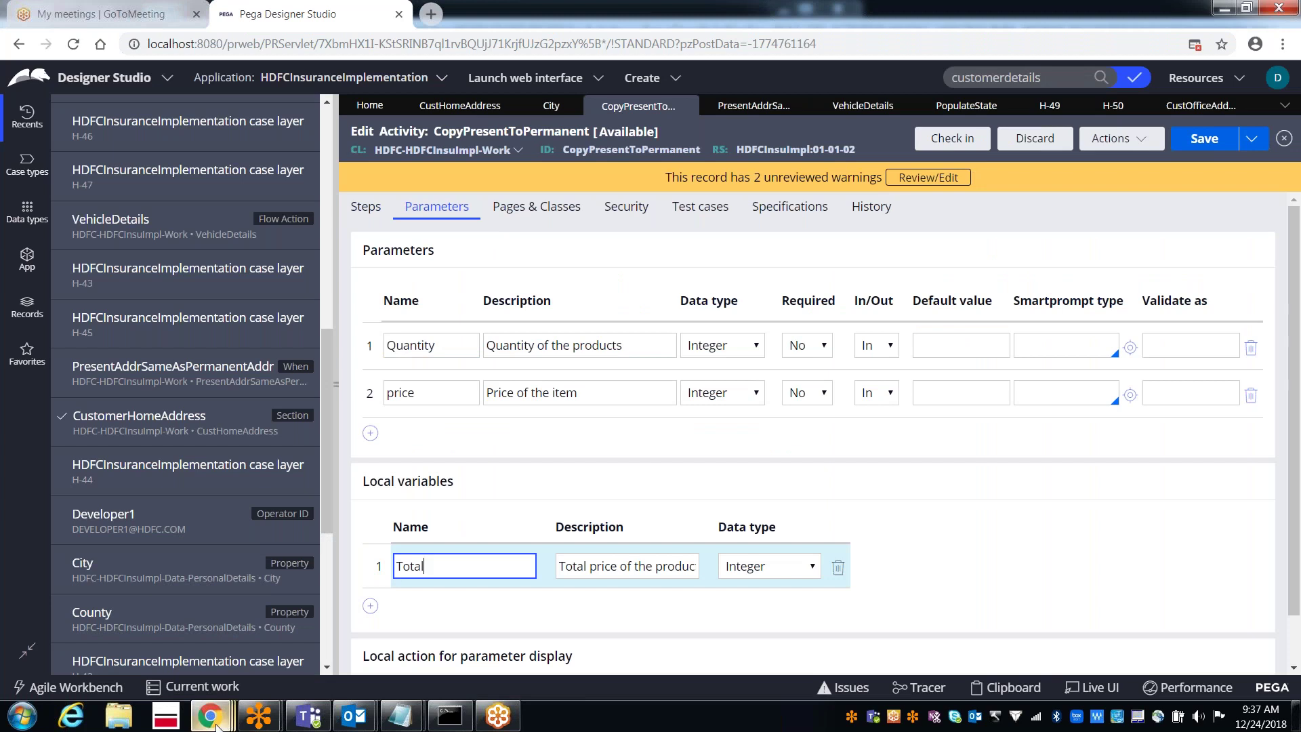
- Return to the Tracer, enable the Local Variables option in its settings, and clear the traced events
mouse_move(211, 718)
click(546, 620)
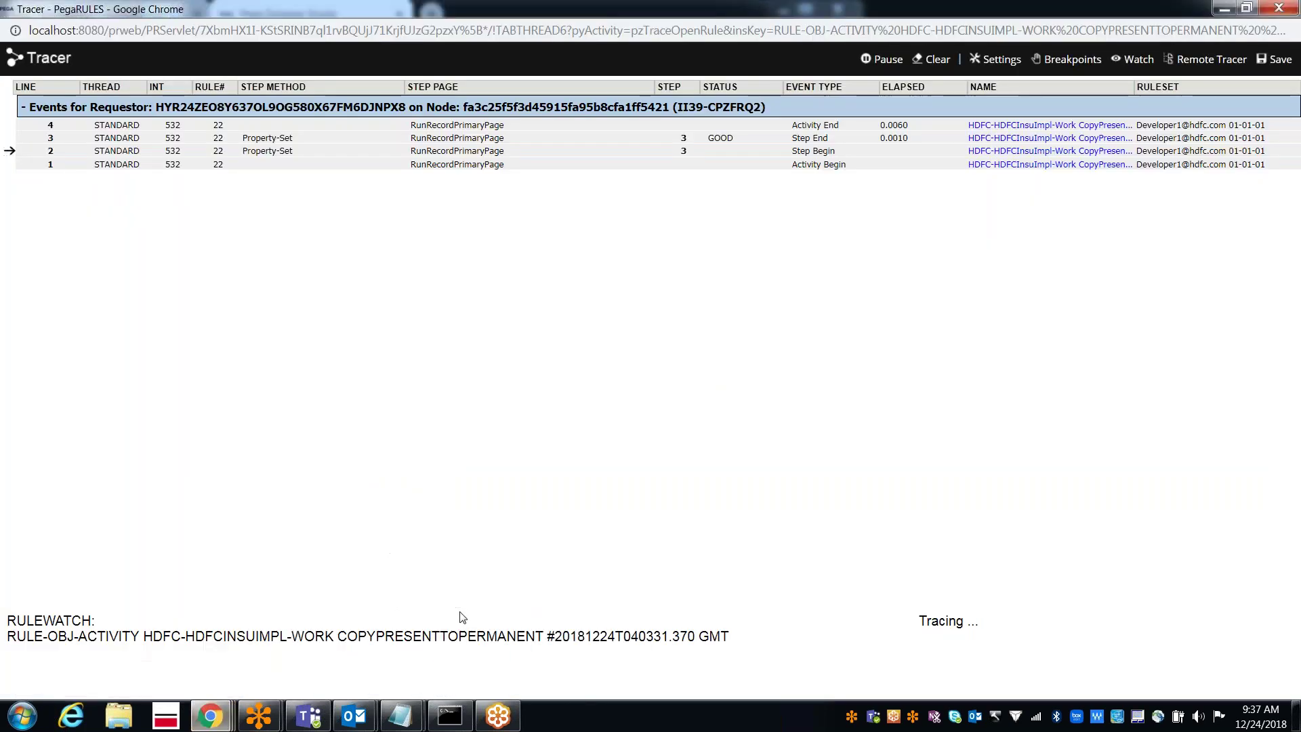
click(999, 62)
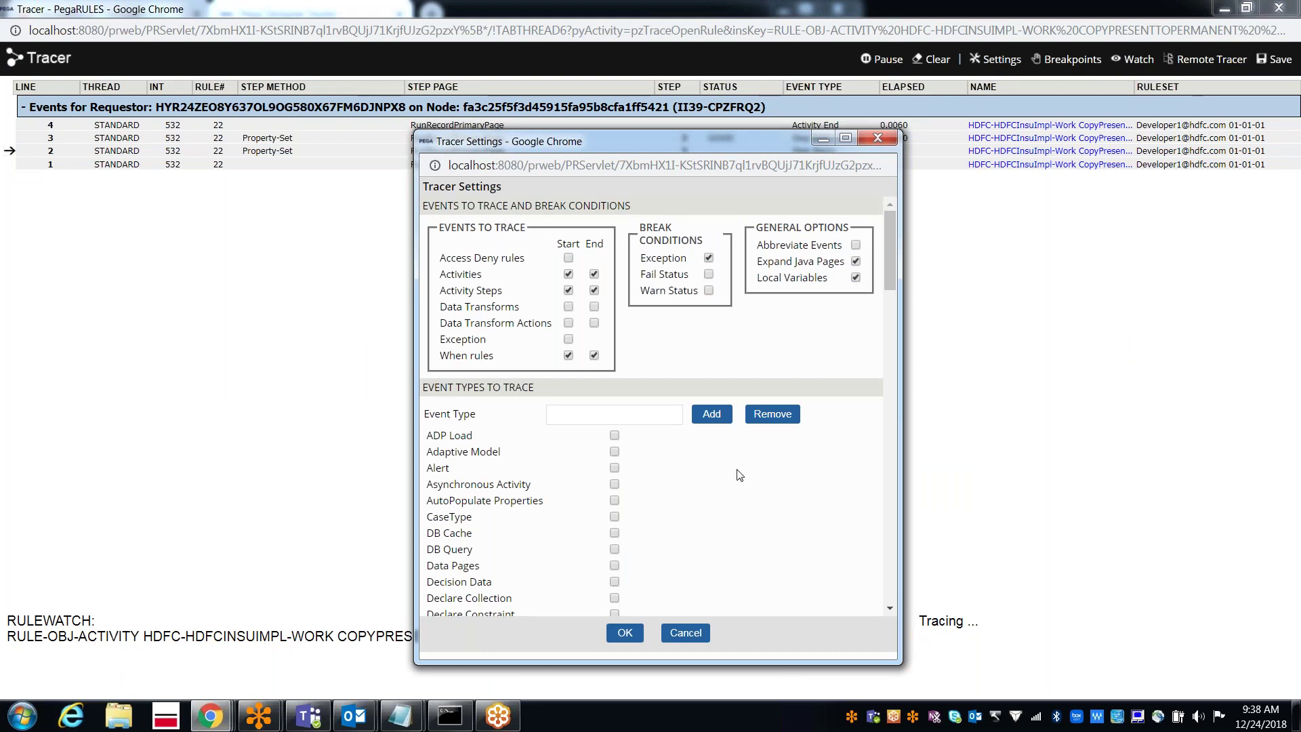
click(625, 633)
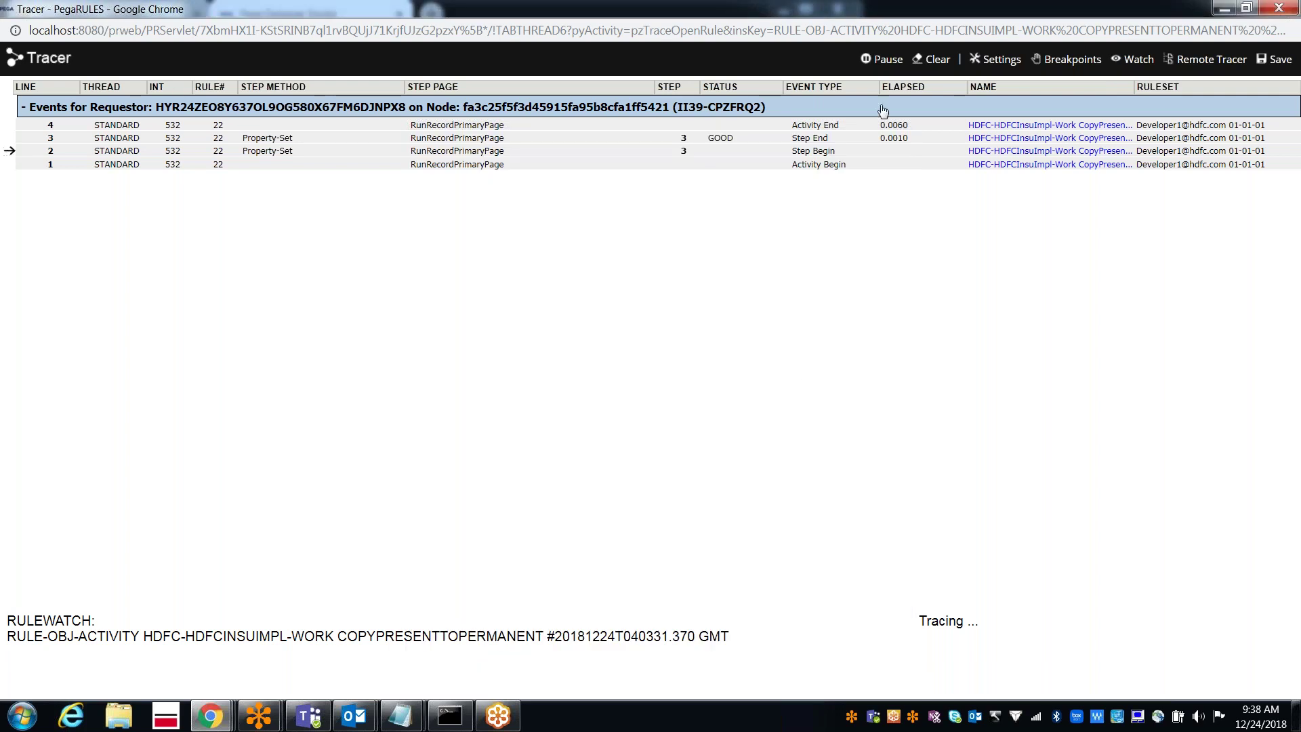
click(936, 61)
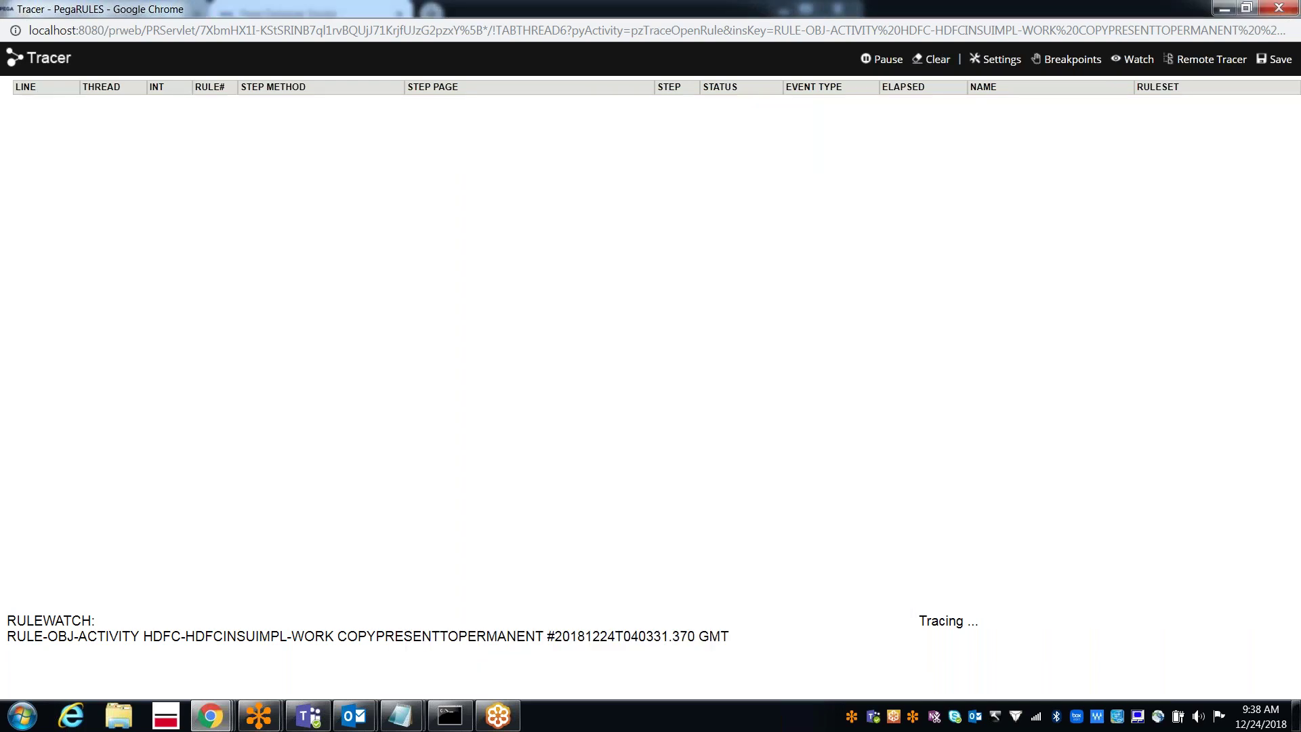
- Rerun CopyPresentToPermanent with Quantity 20 and price 10, close the result window, and bring the Tracer back to the front
mouse_move(209, 719)
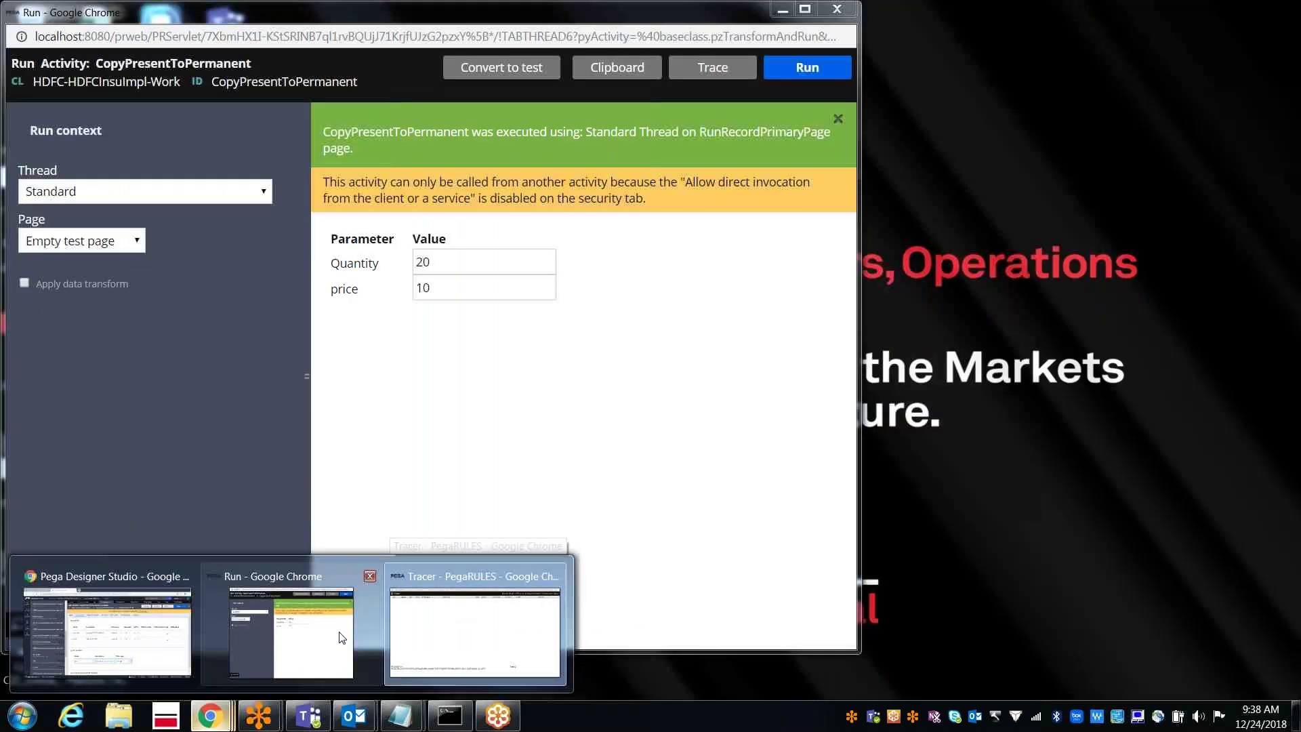
click(349, 630)
click(807, 67)
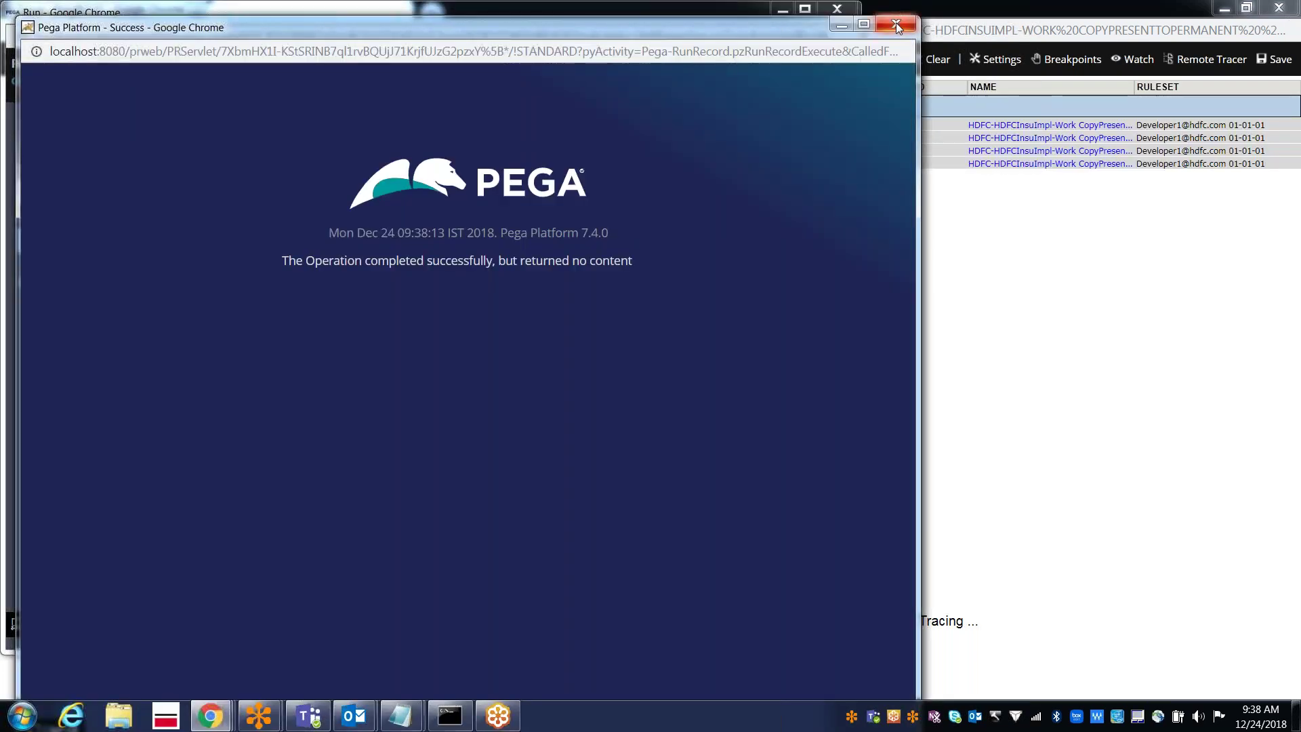
click(895, 25)
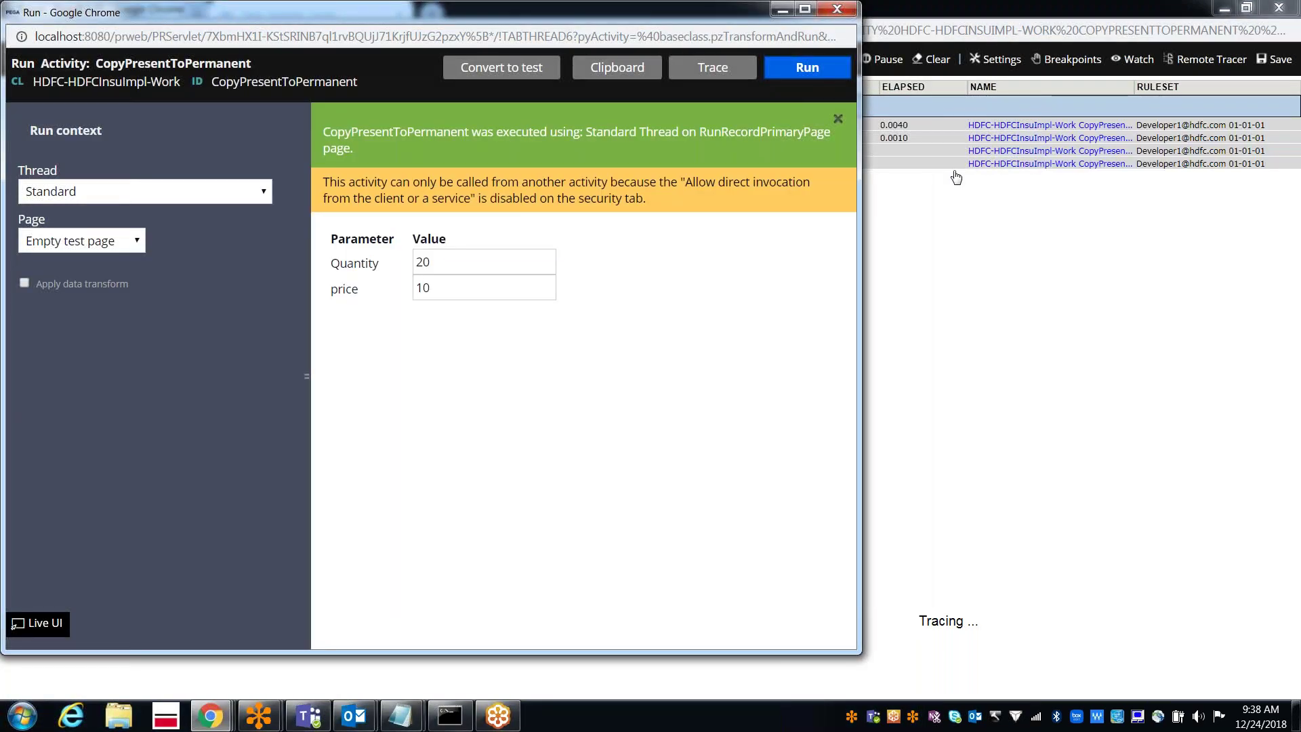
click(961, 232)
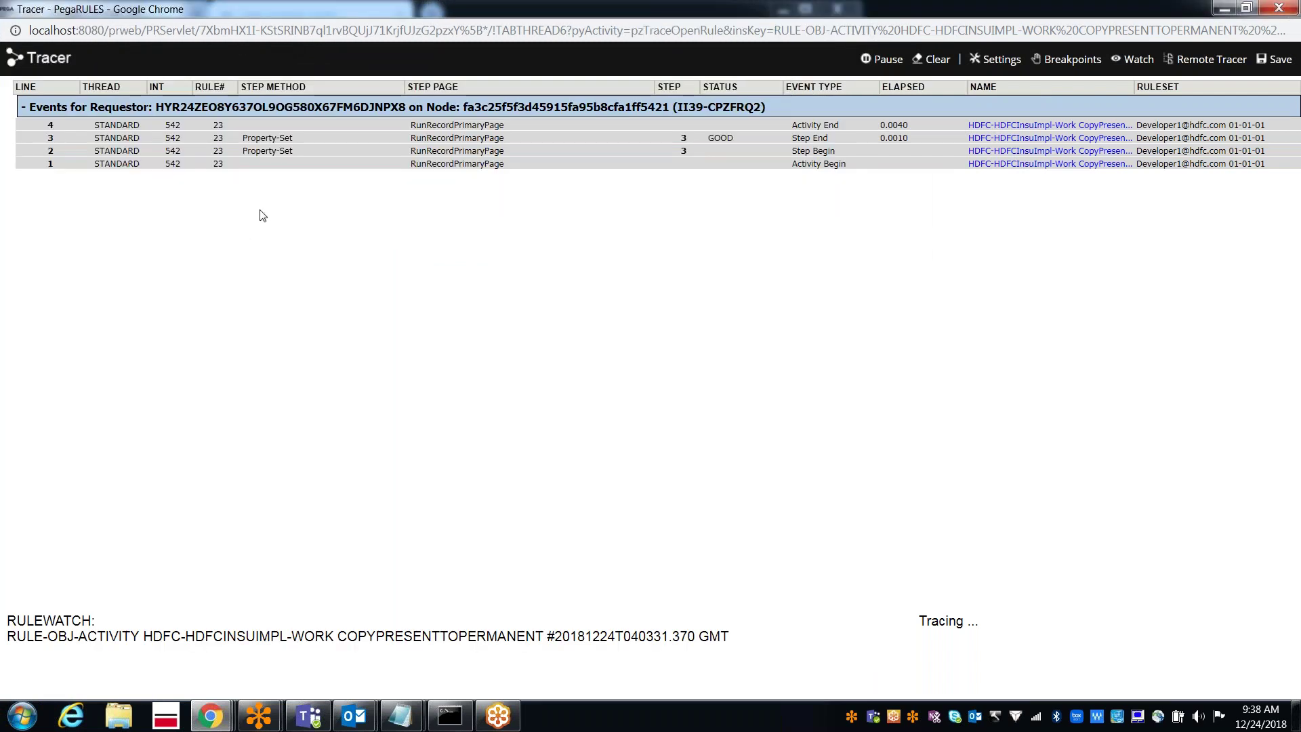
- Open the new Step End event for step 3 and examine its parameter page and local variables, closing each detail window
click(263, 139)
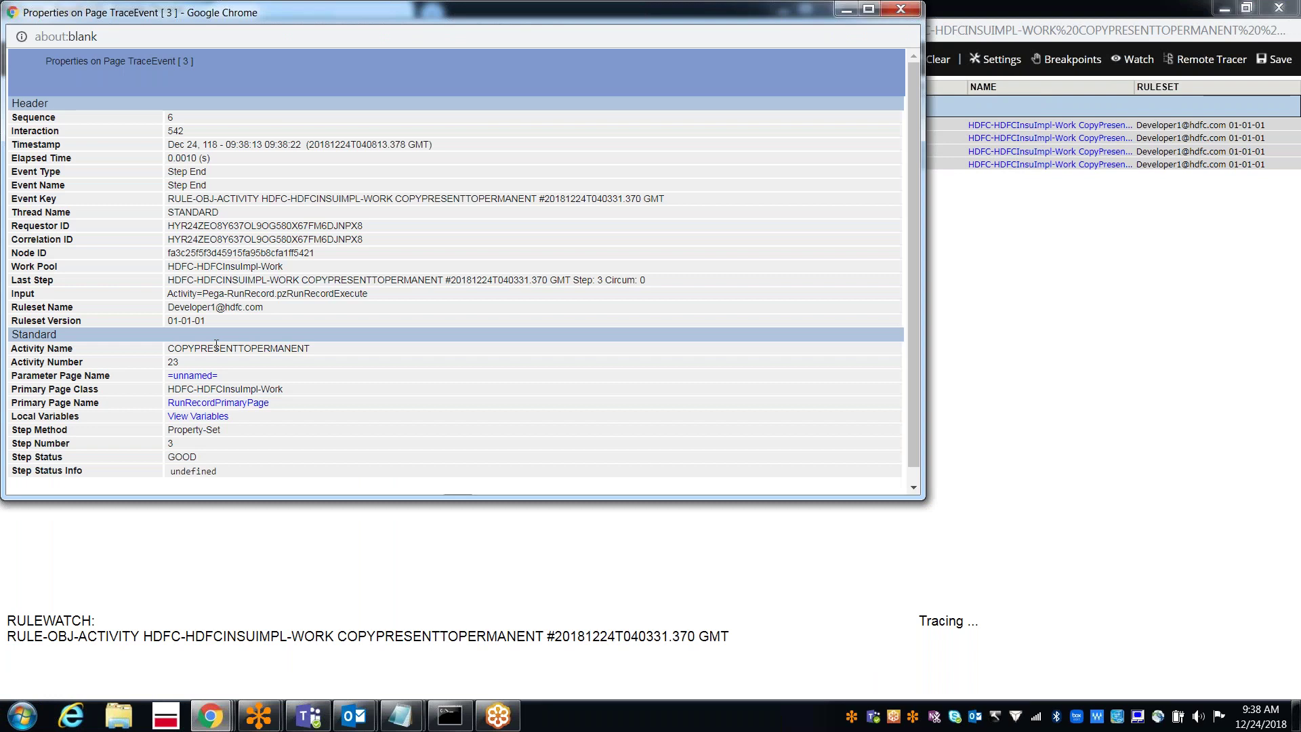
click(187, 376)
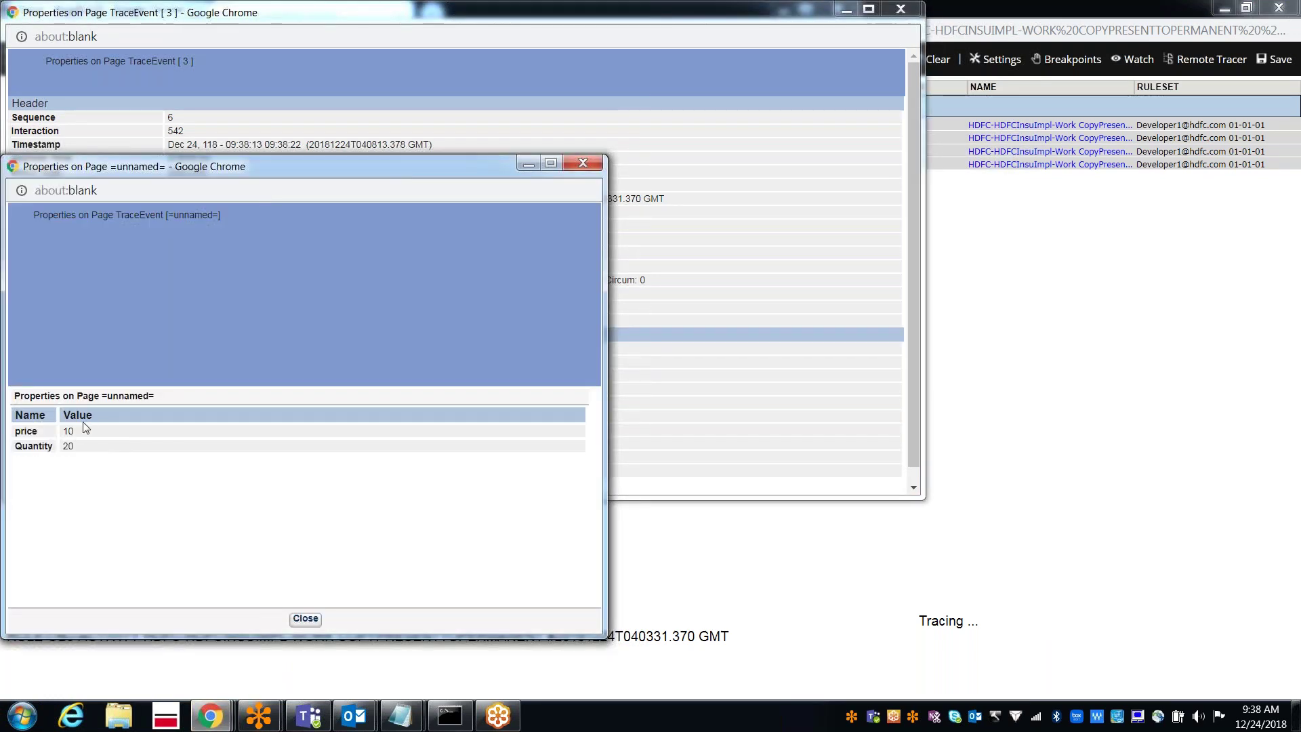
click(305, 619)
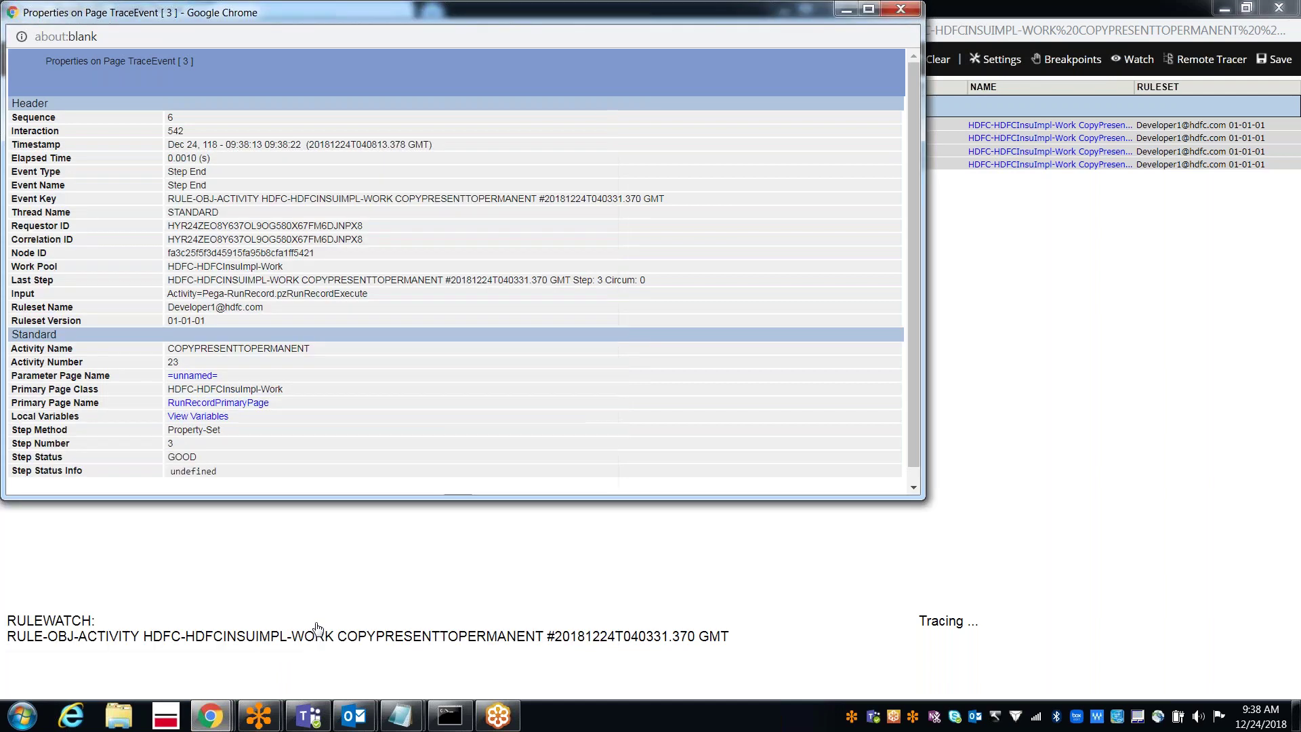
click(181, 417)
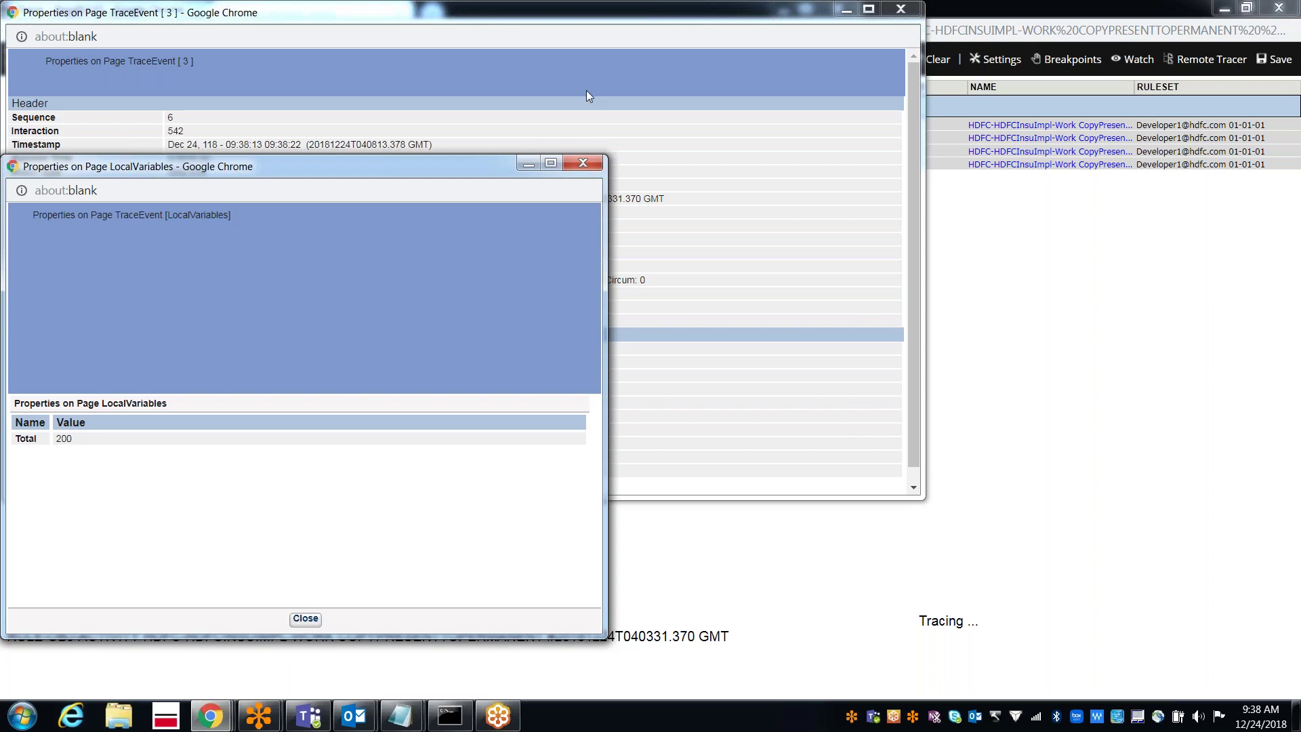
click(683, 30)
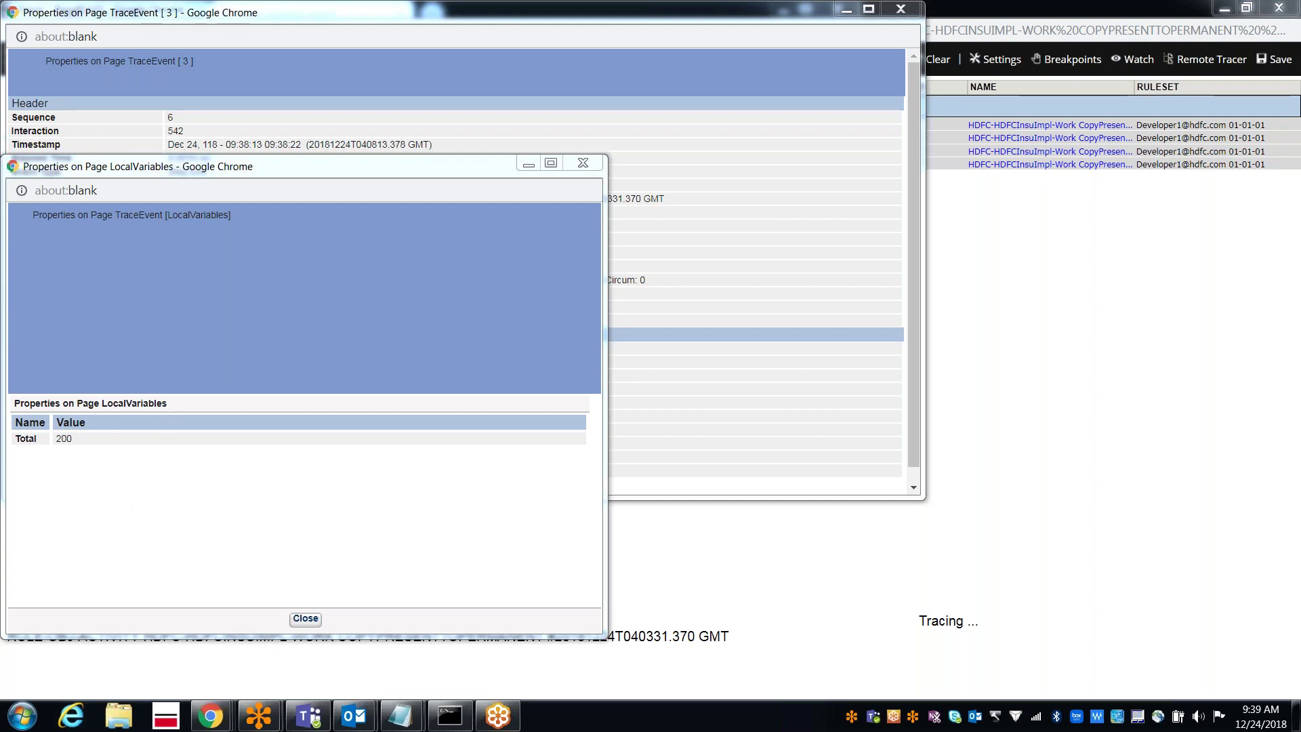
click(305, 618)
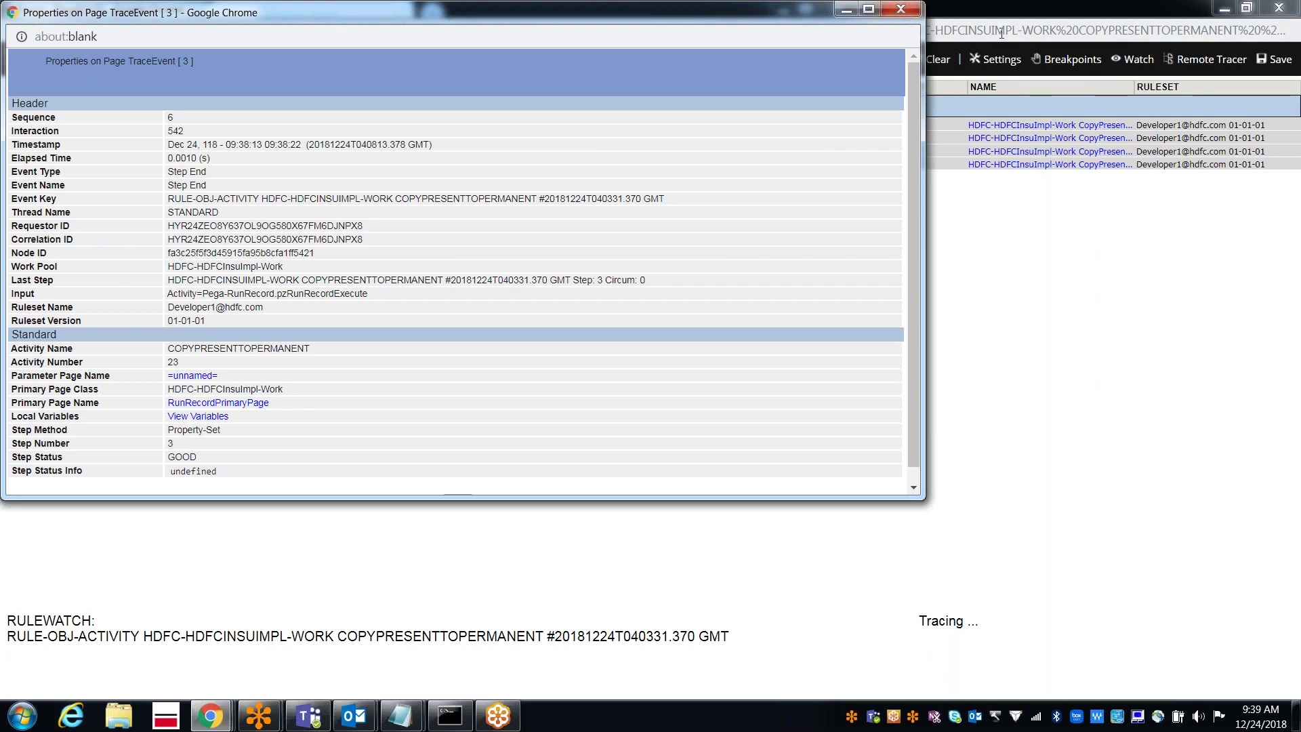
- Review the Local Variables option in the Tracer settings without changing anything, and reinspect the step 3 Step End event's properties
click(1001, 64)
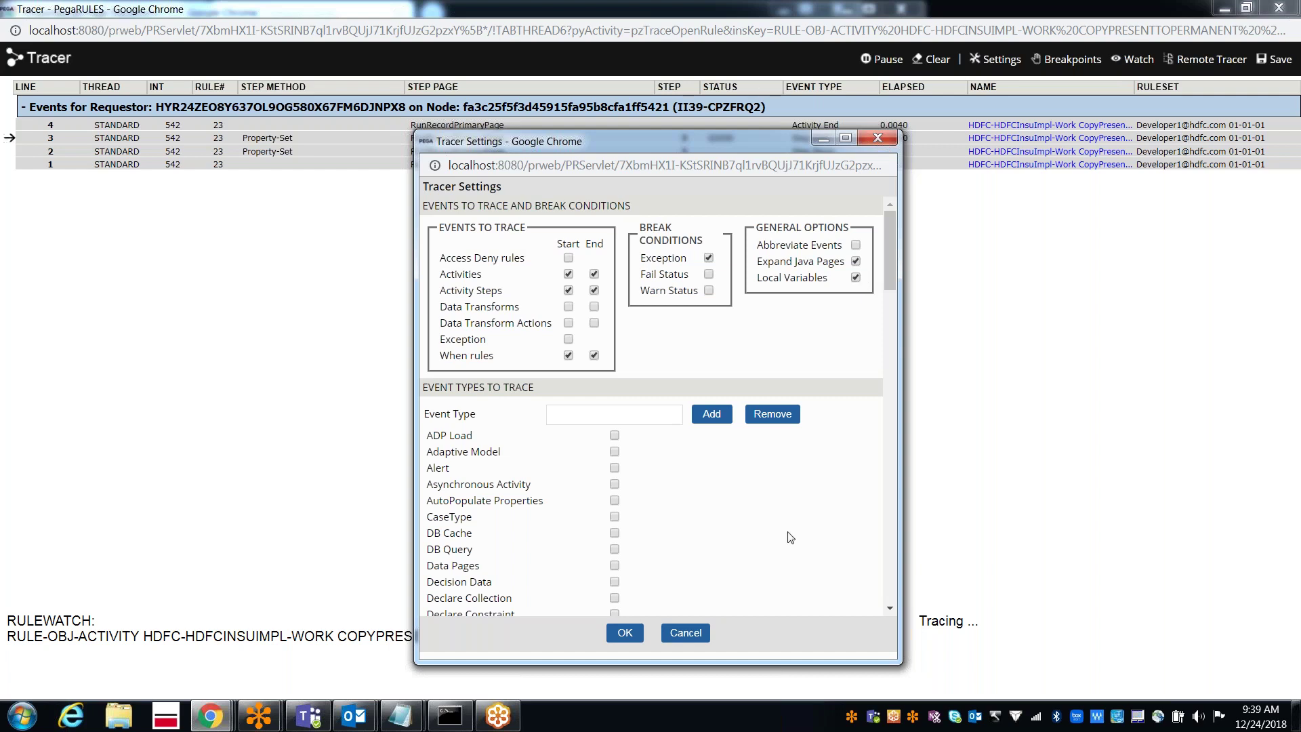
click(687, 634)
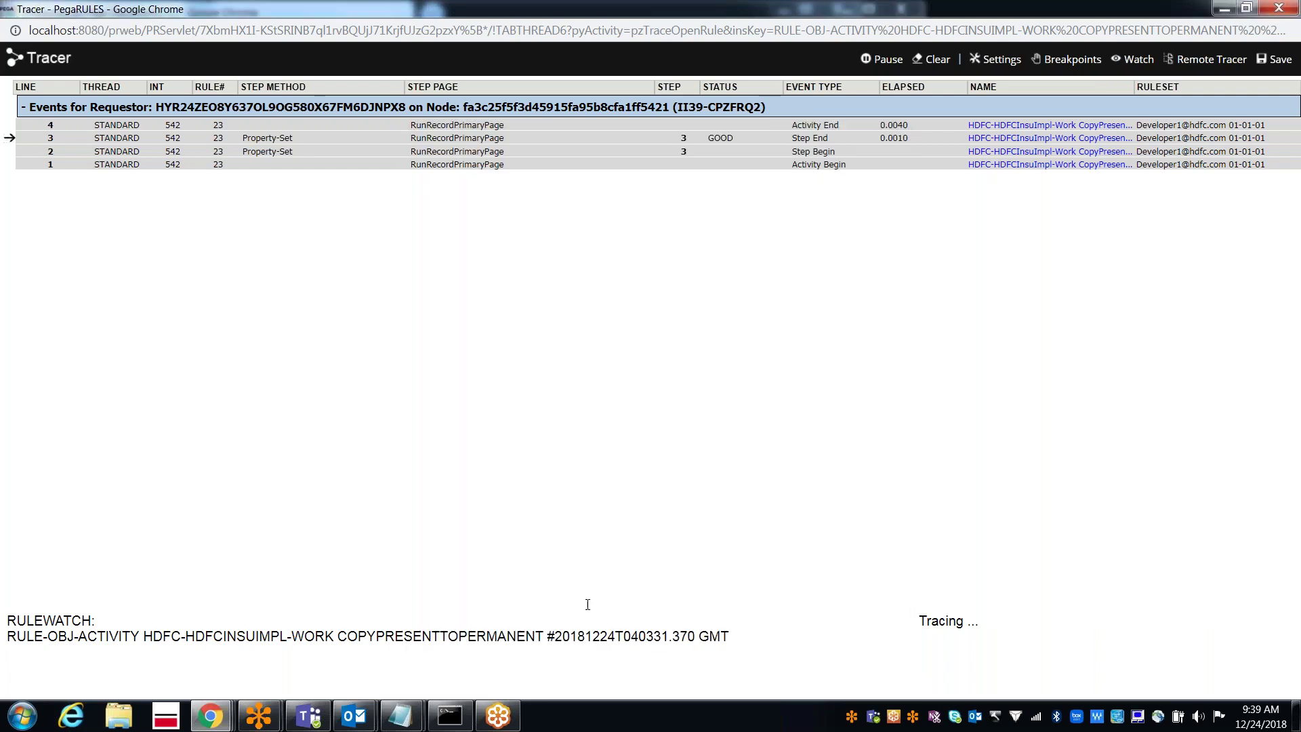
click(269, 139)
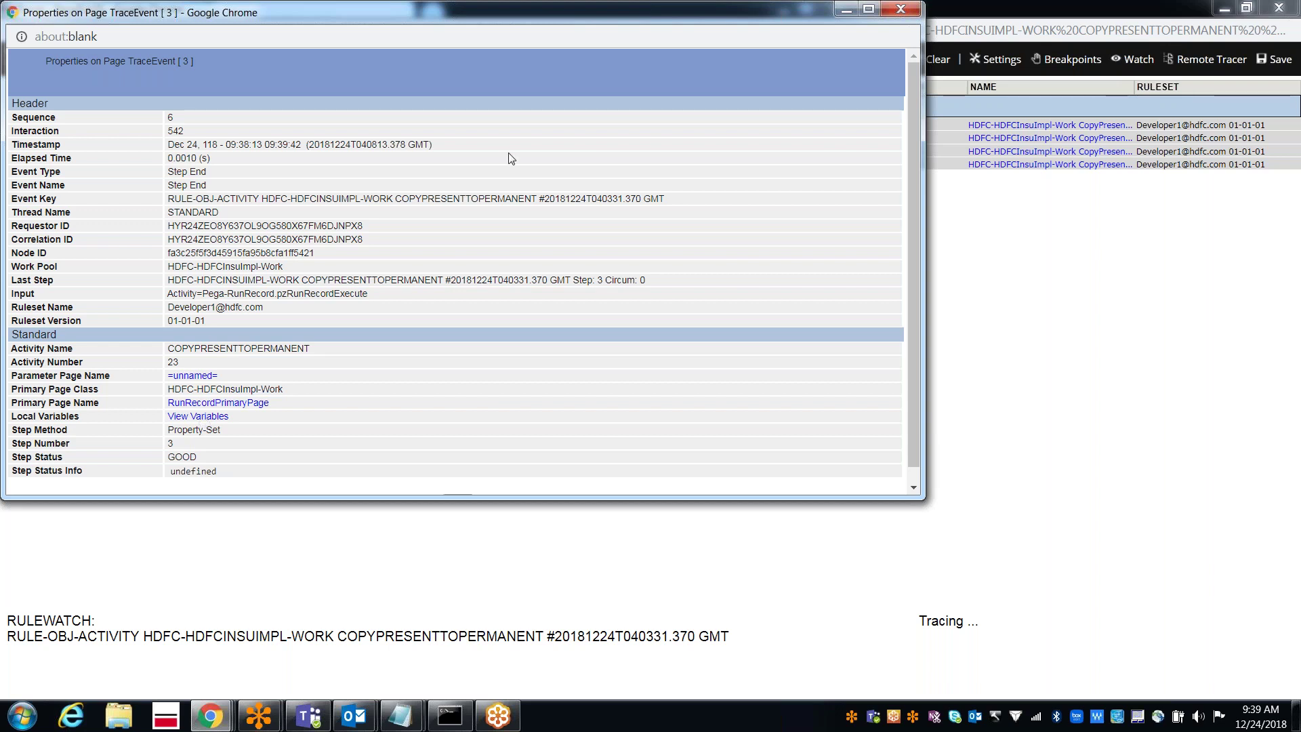
click(899, 9)
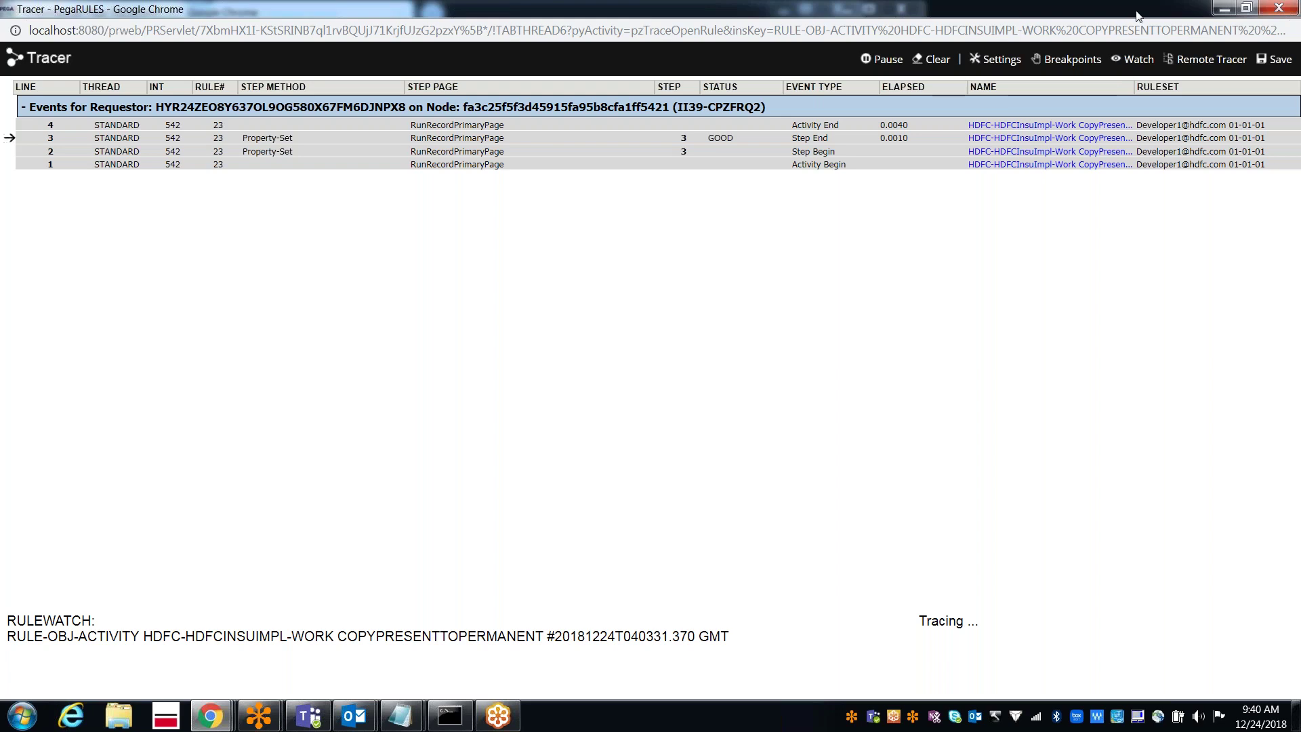
- Switch to Designer Studio, open case H-49, and view the choices for the Present Address State alongside the City field
click(1223, 9)
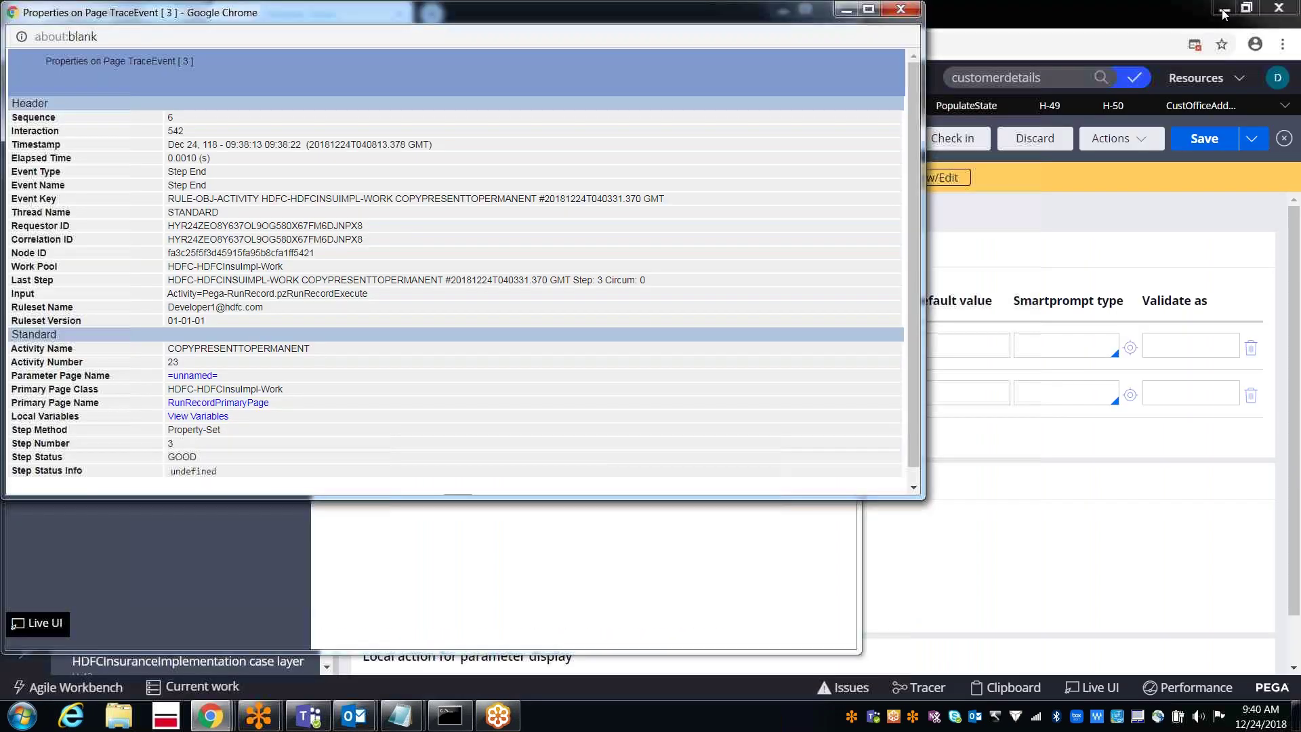
click(1052, 9)
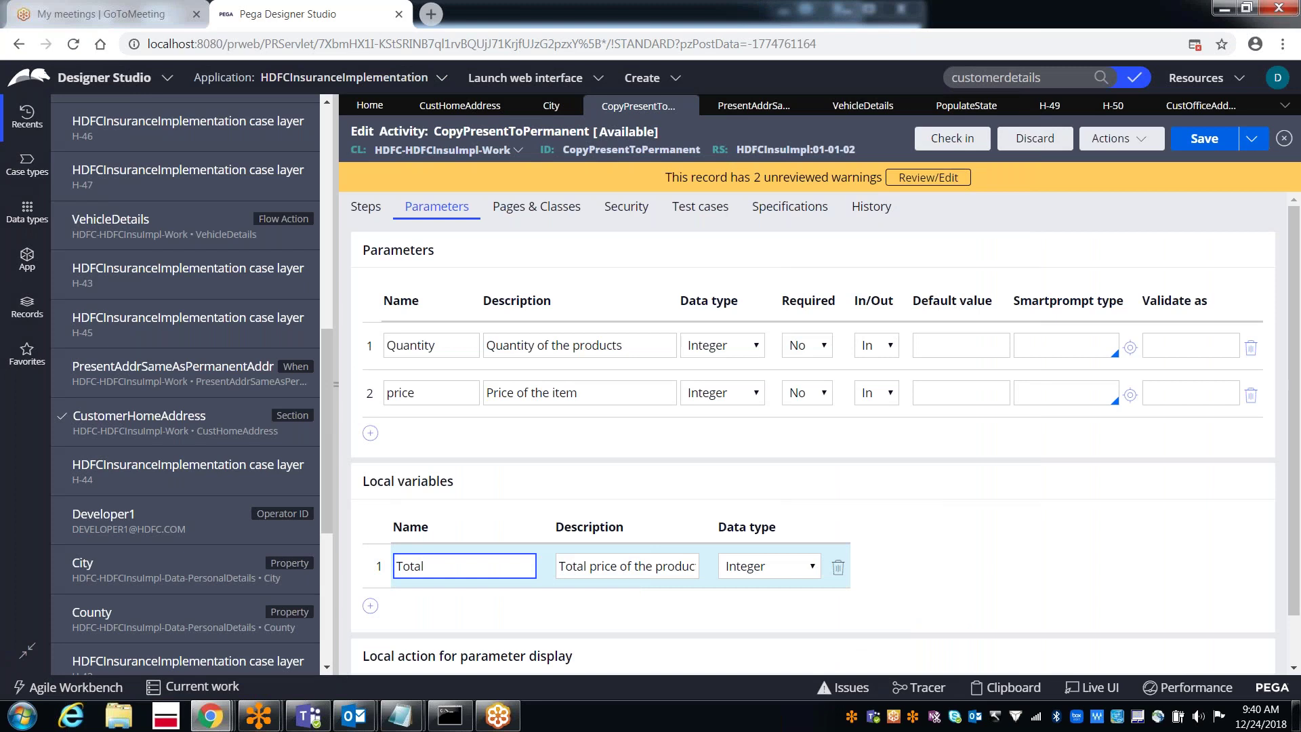
click(1049, 109)
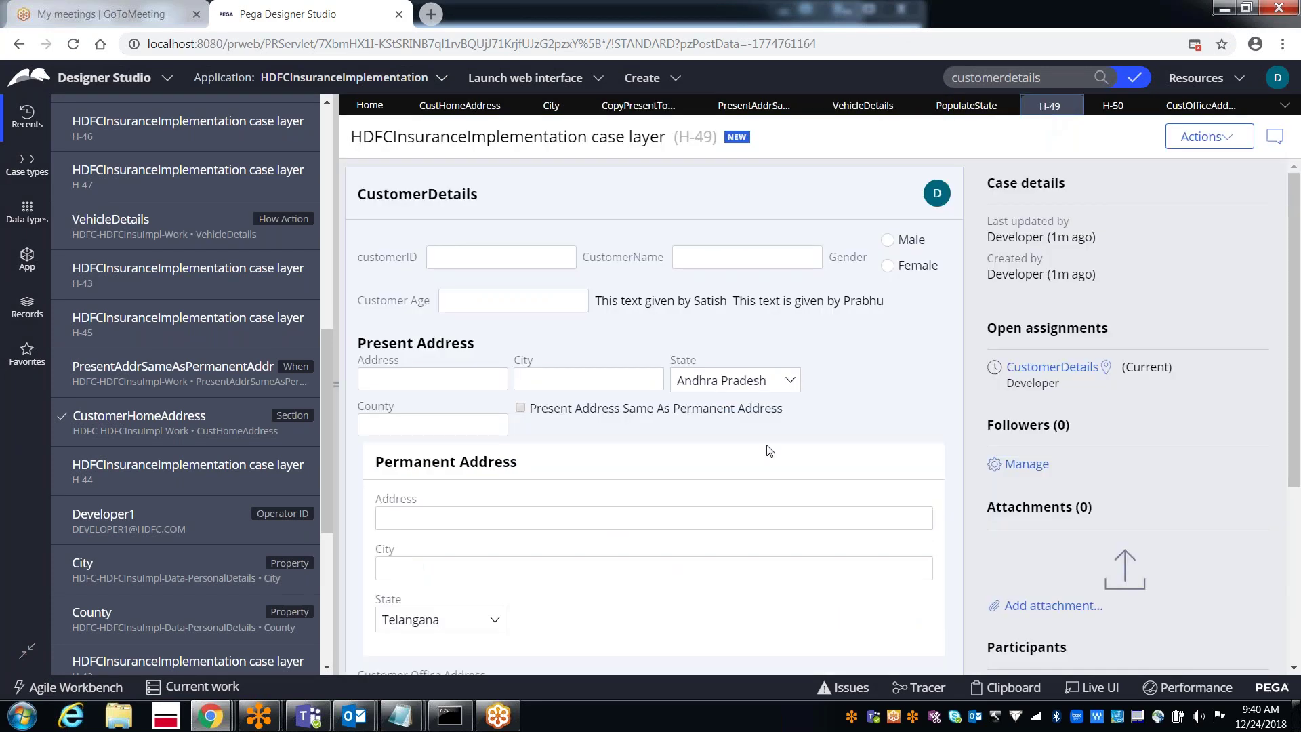
click(595, 388)
click(711, 385)
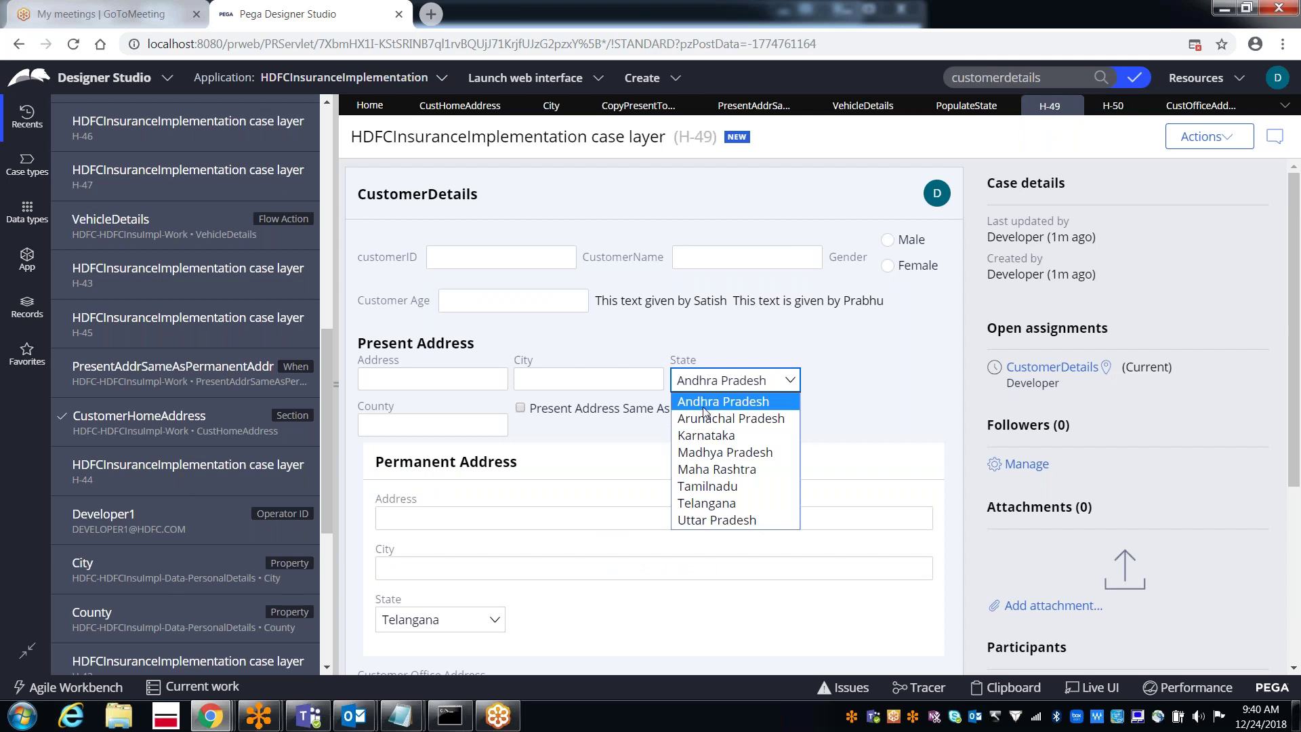
click(566, 377)
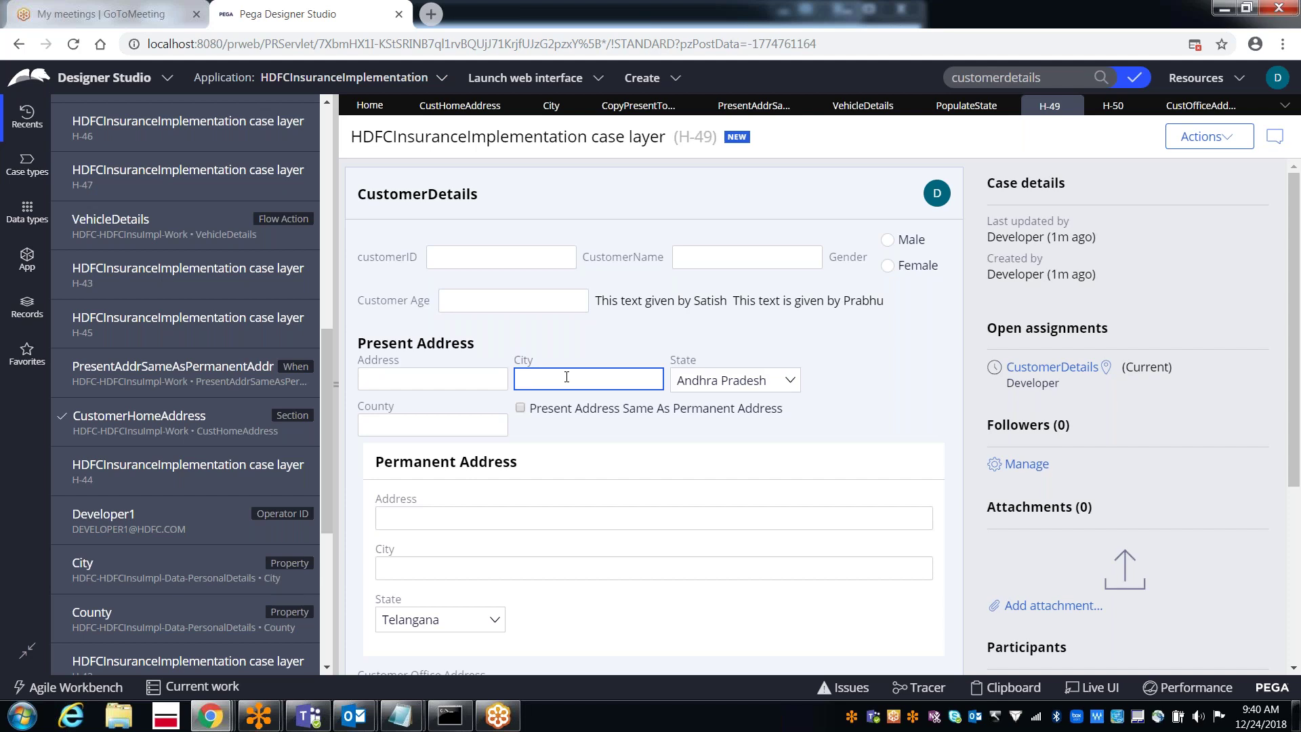
- Set the Present Address State to Telangana in case H-49 and go to the empty City field
click(732, 376)
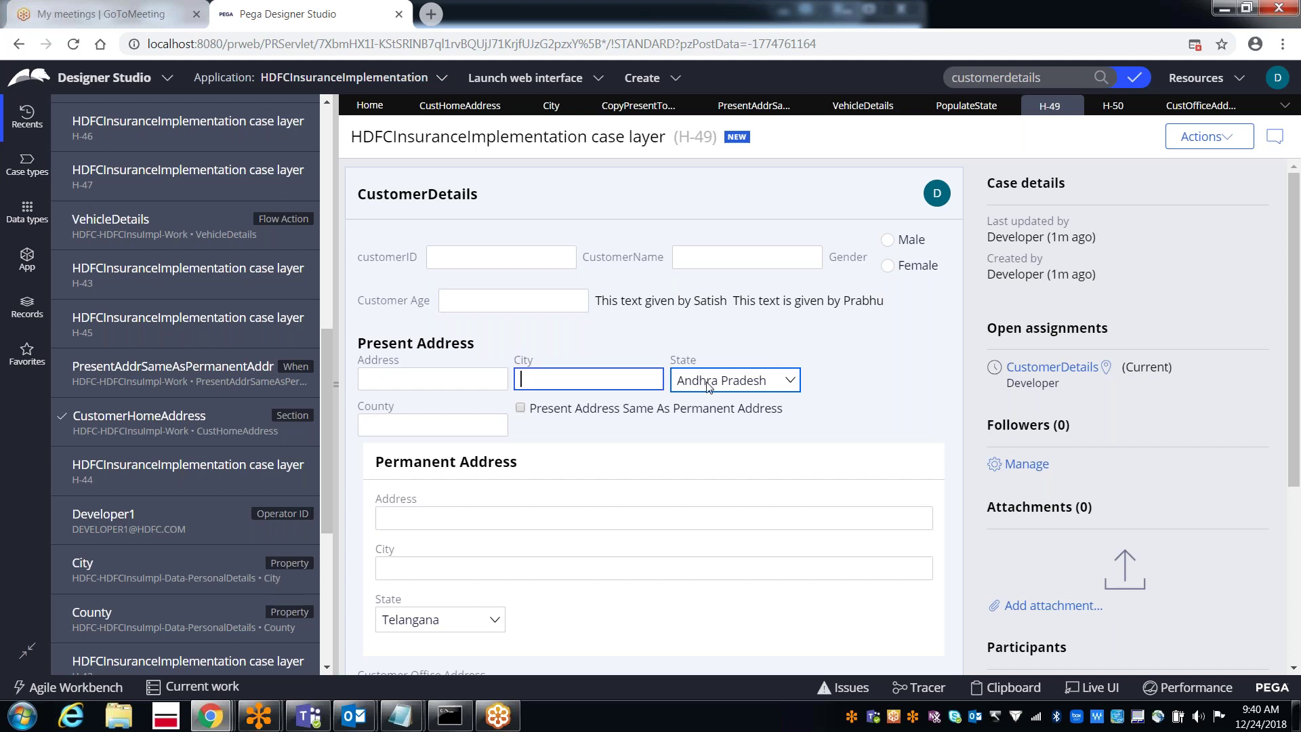
click(710, 386)
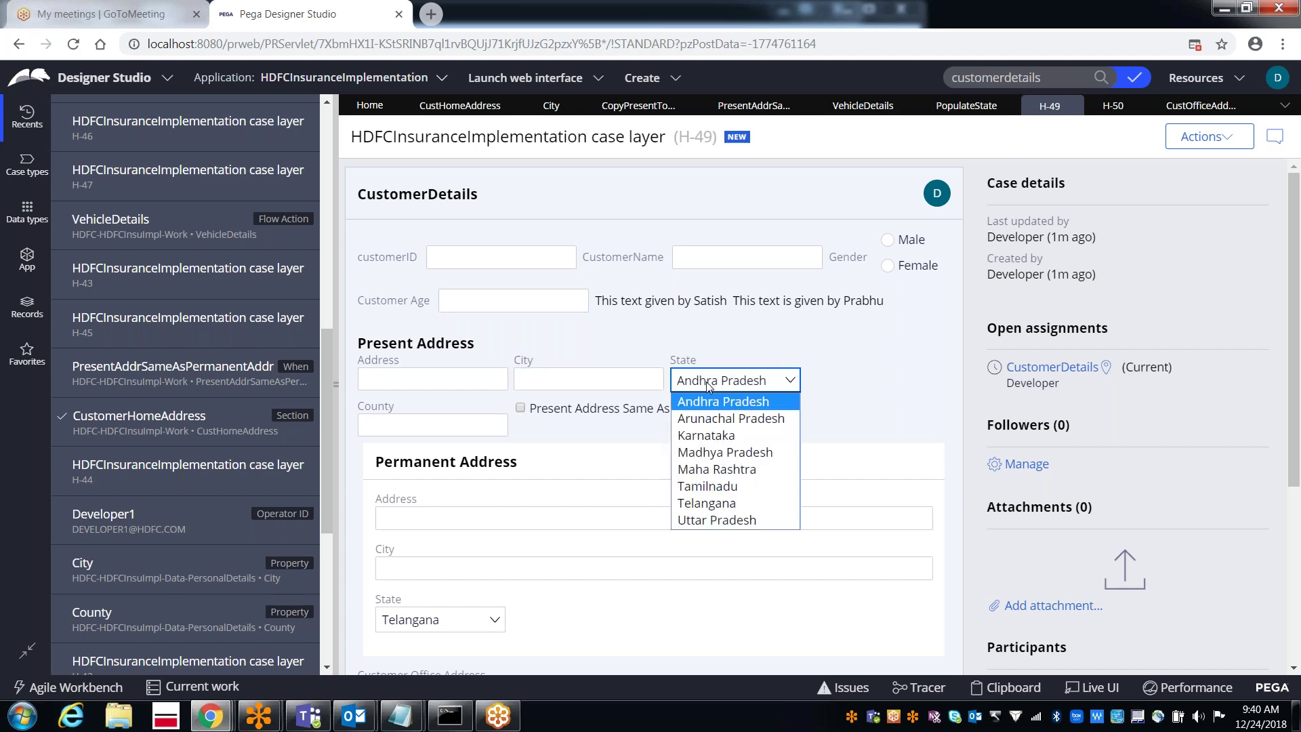
click(711, 503)
click(560, 373)
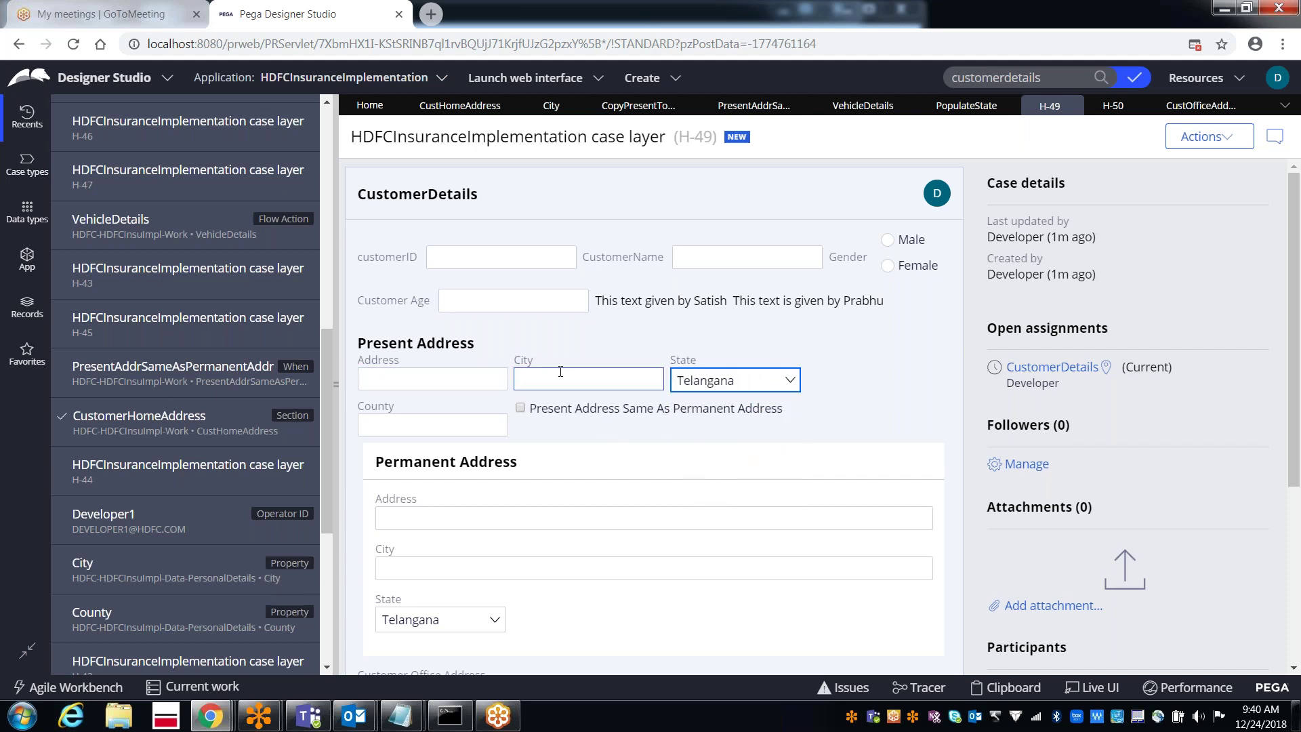
- Set the Present Address State to Karnataka in case H-49 and return to the City field
click(698, 386)
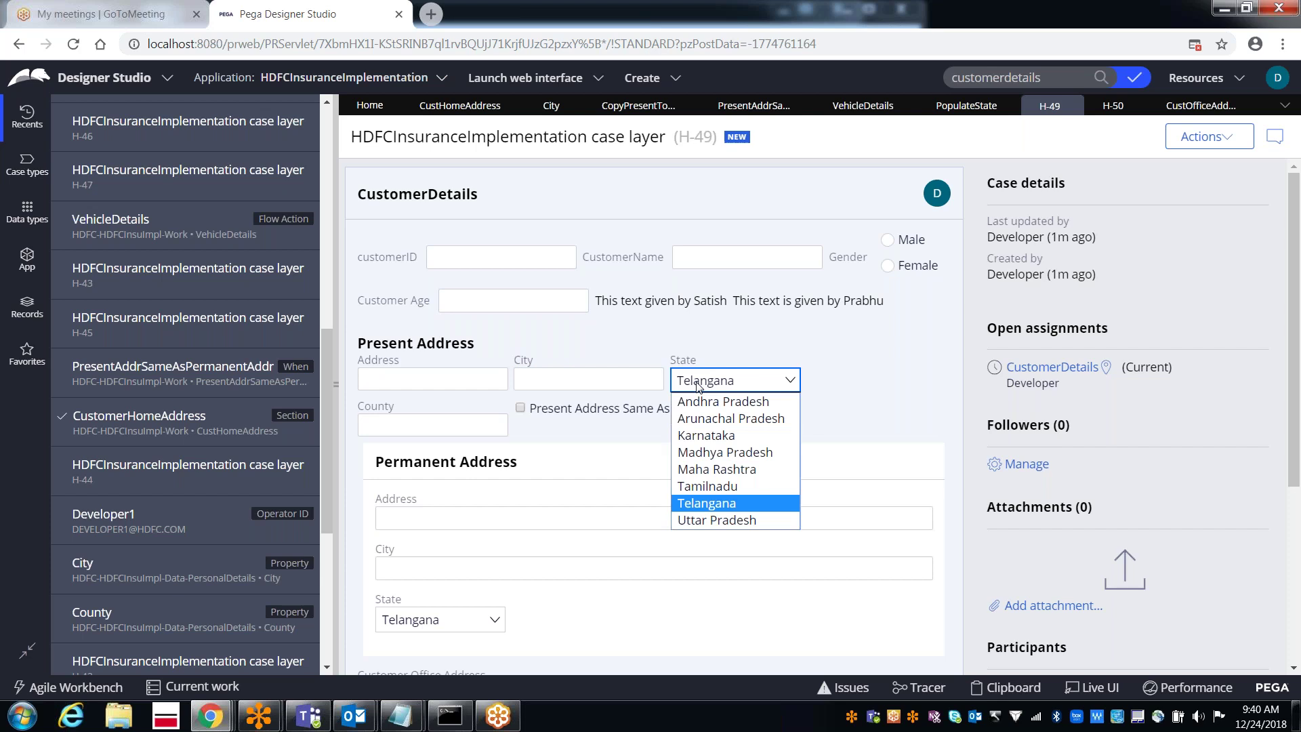
click(707, 437)
click(564, 383)
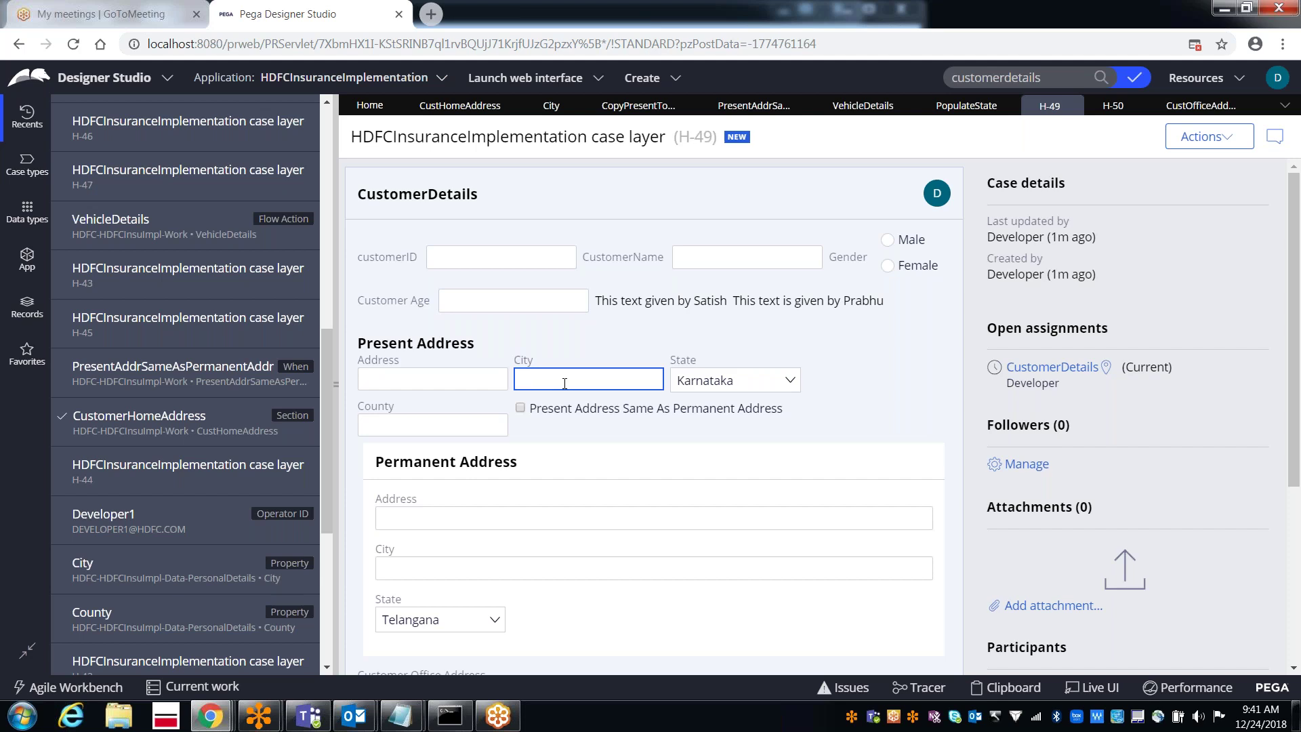
click(775, 26)
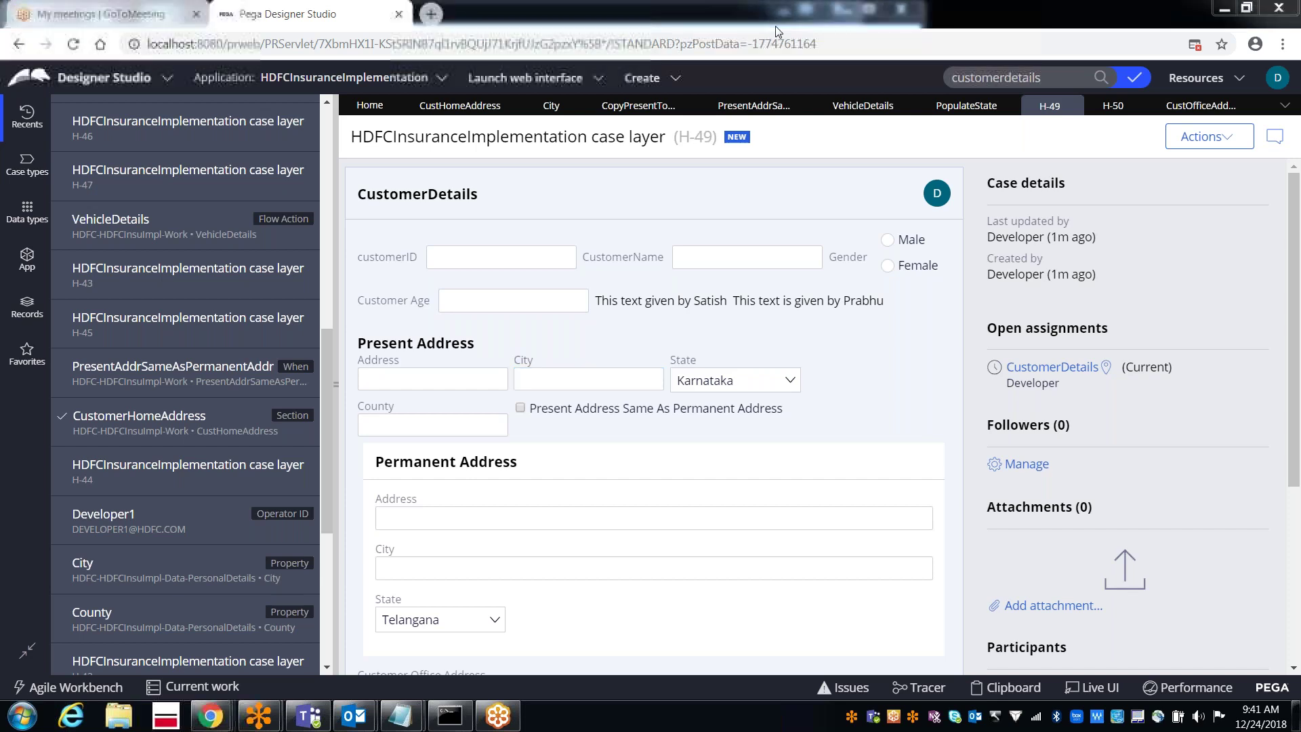